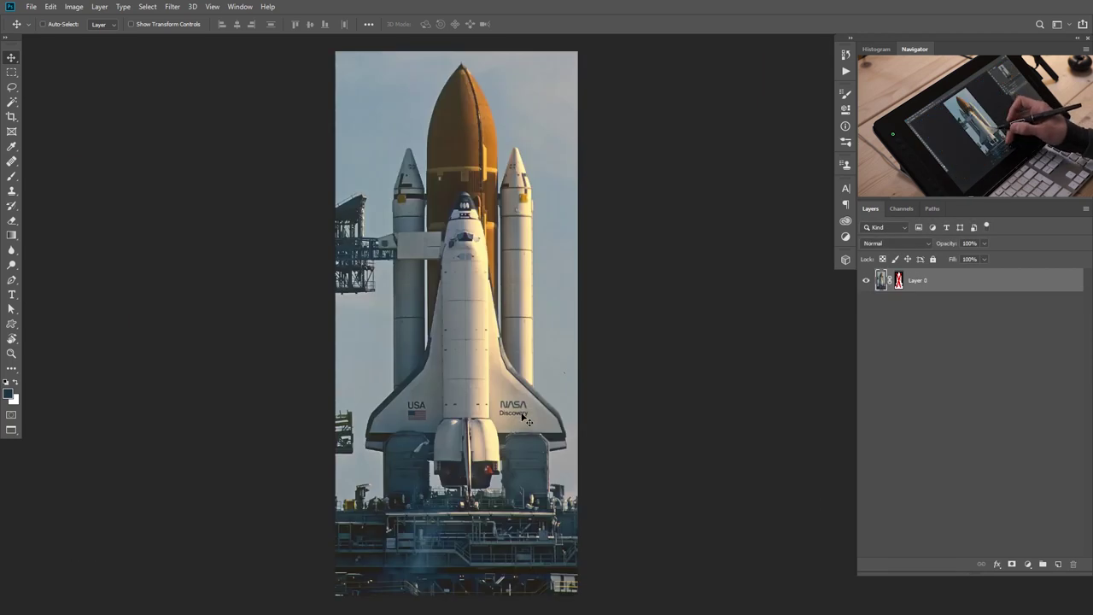
# Examine the hidden area outside the crop of the shuttle photo with the Crop tool, keeping the existing crop.
pyautogui.press('c')
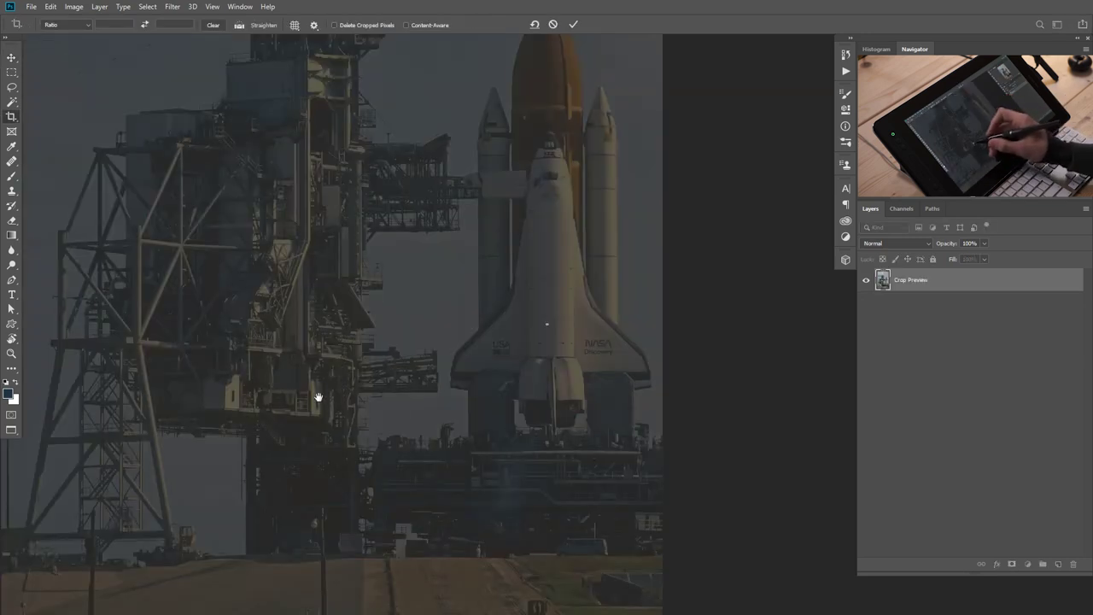
pyautogui.moveTo(317, 397); pyautogui.dragTo(515, 381)
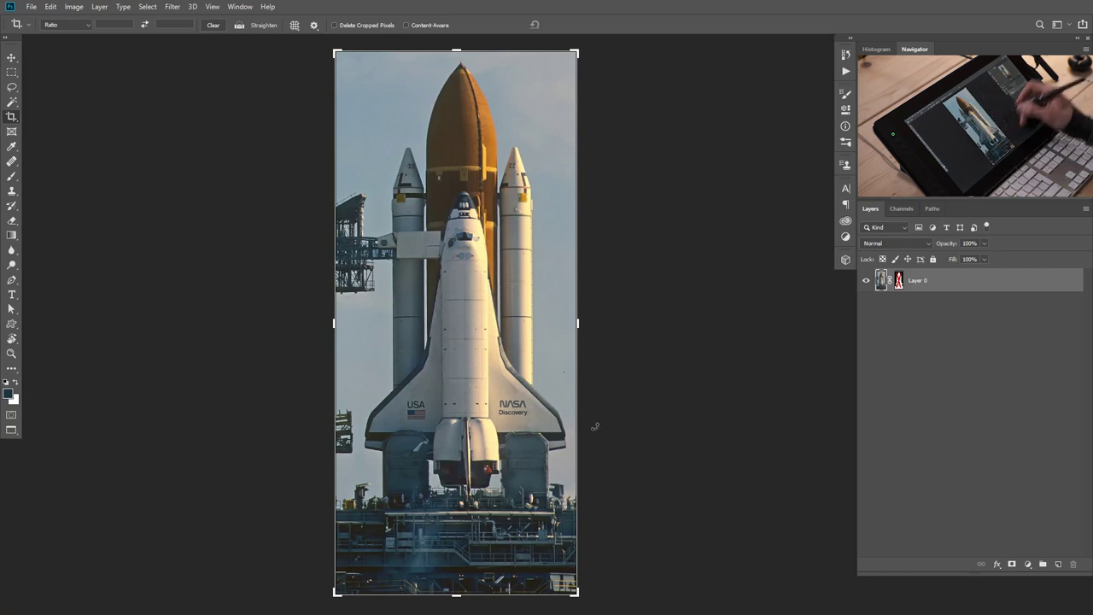
pyautogui.press('Return')
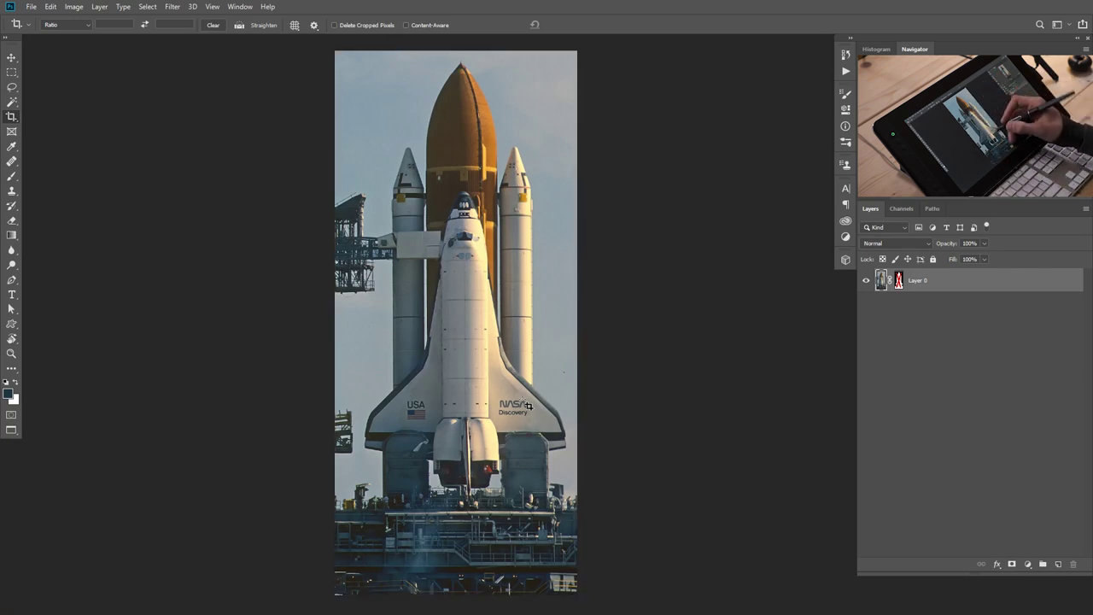
# View the shuttle layer's mask on its own and enable it, making the layer image active again.
pyautogui.keyDown('alt'); pyautogui.click(900, 281); pyautogui.keyUp('alt')
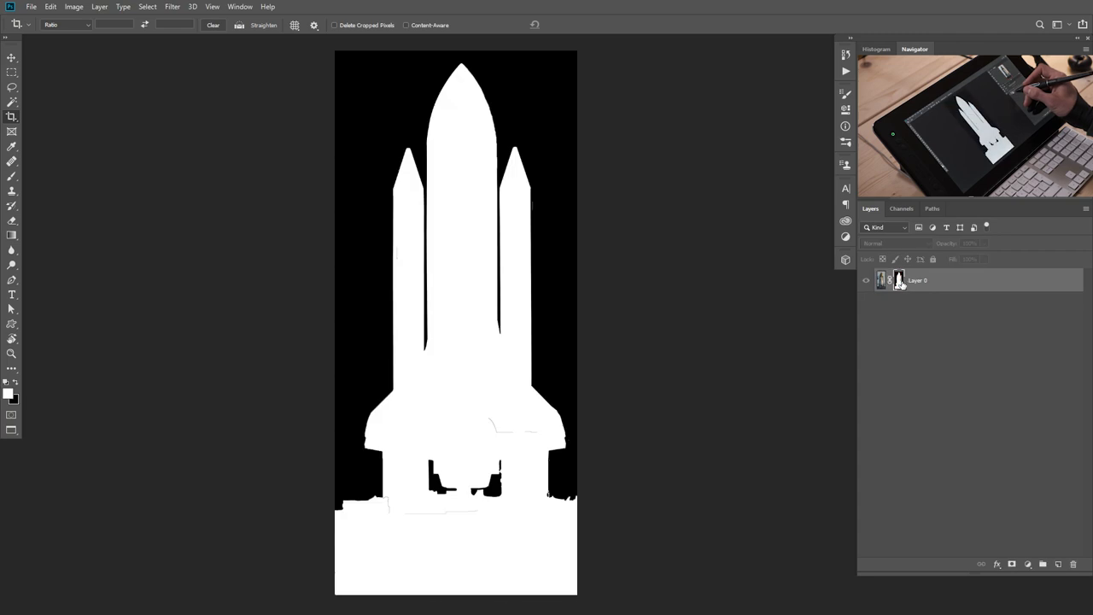
pyautogui.keyDown('alt'); pyautogui.click(900, 282); pyautogui.keyUp('alt')
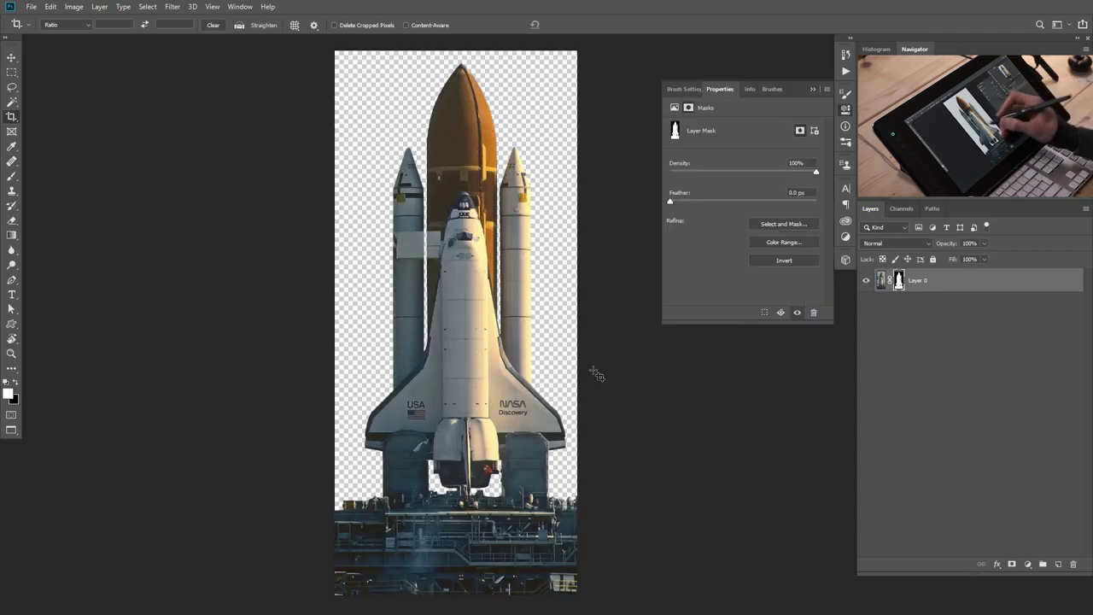
pyautogui.click(823, 89)
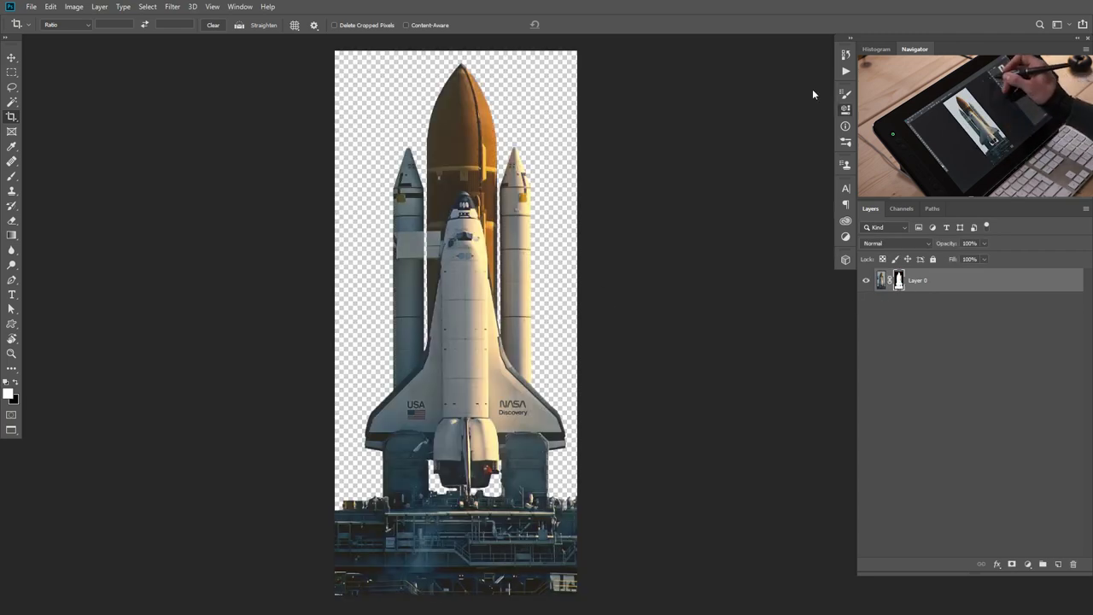
pyautogui.click(883, 285)
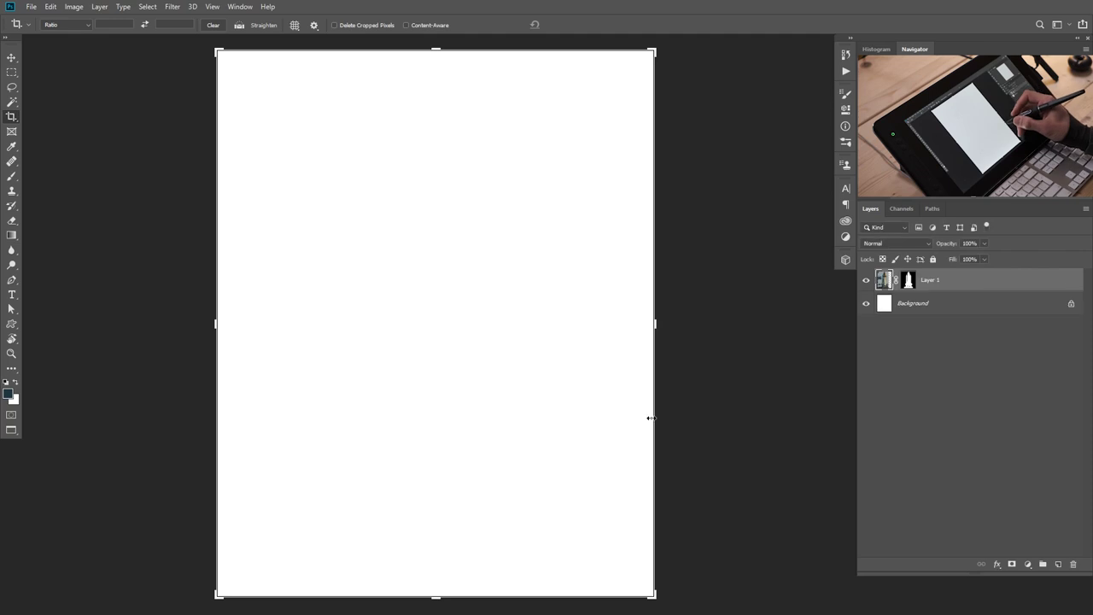
# Apply the layer mask of the shuttle in the new composition and convert the layer to a smart object.
pyautogui.rightClick(910, 282)
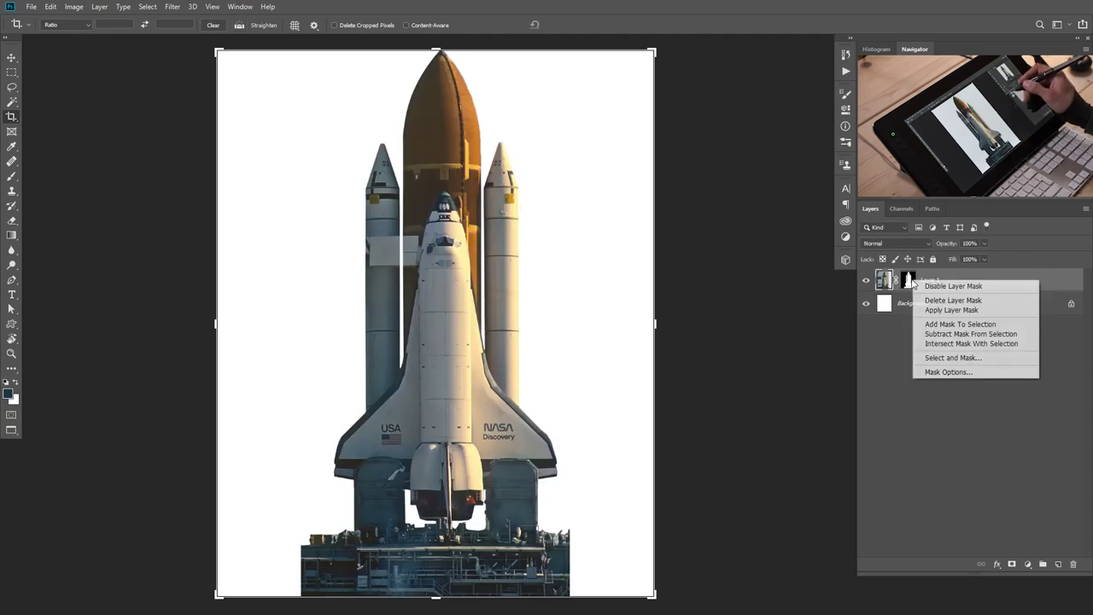
pyautogui.click(965, 312)
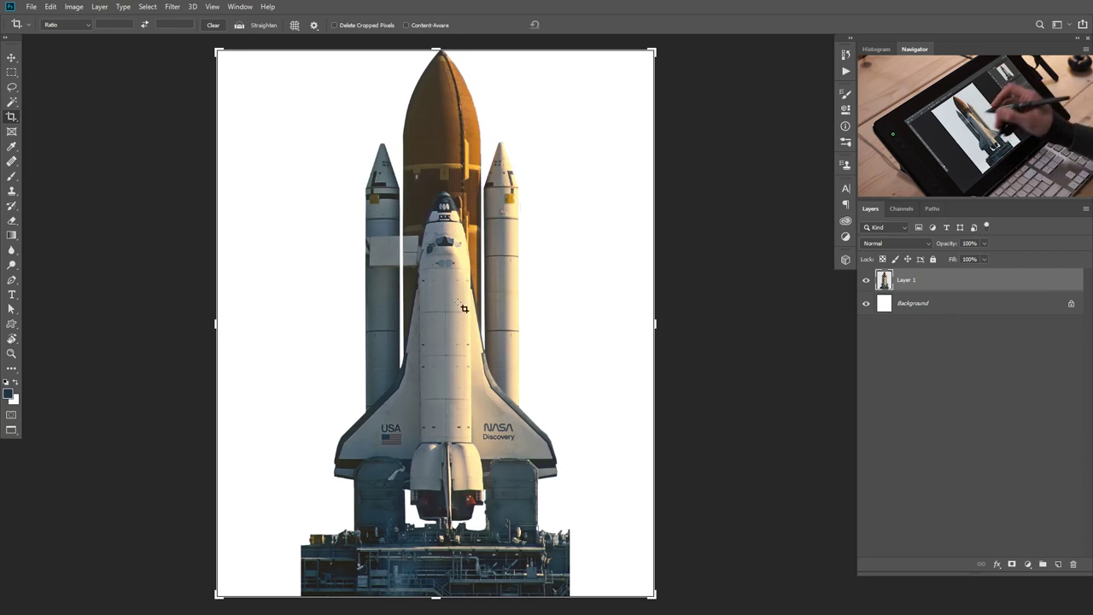
pyautogui.rightClick(954, 287)
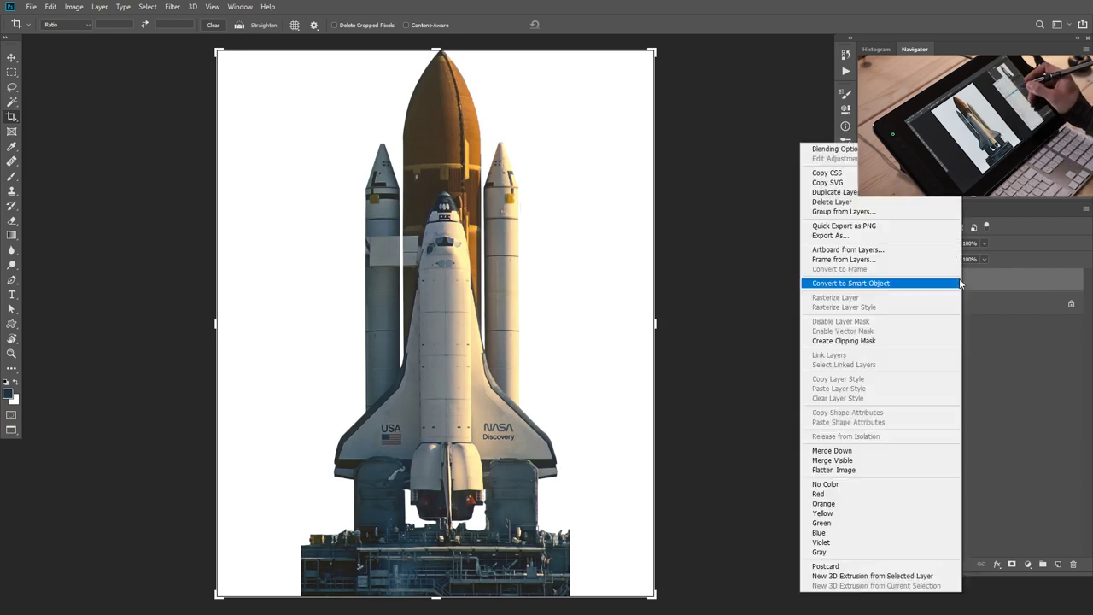
pyautogui.click(884, 284)
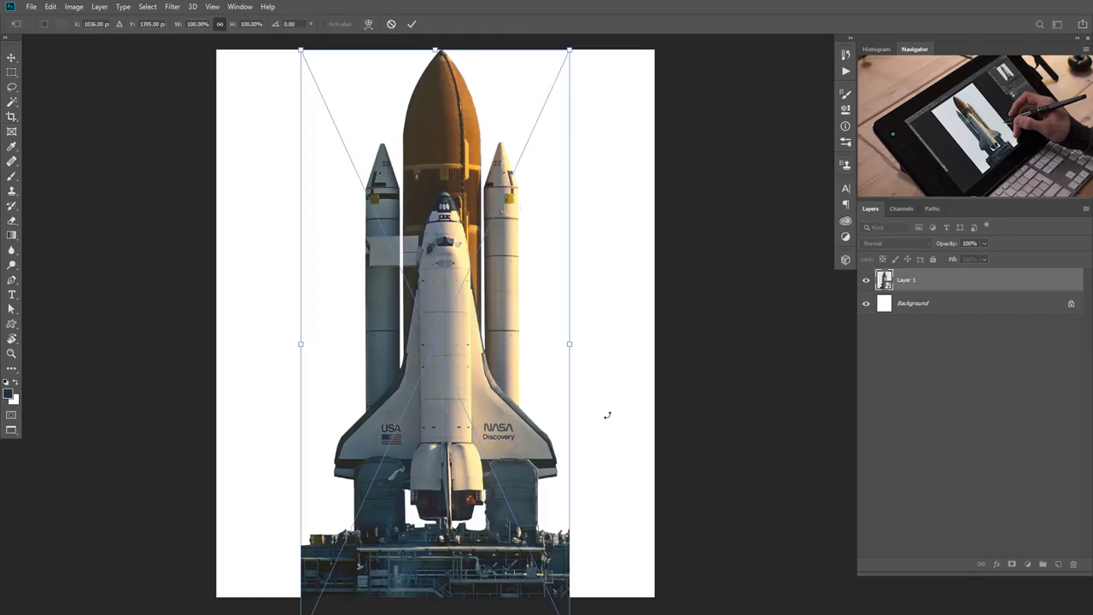
# Scale the shuttle proportionally to about 78% and position it near the lower middle of the canvas.
pyautogui.moveTo(570, 51); pyautogui.dragTo(535, 151)
pyautogui.moveTo(454, 339); pyautogui.dragTo(467, 321)
pyautogui.moveTo(527, 207); pyautogui.dragTo(543, 175)
pyautogui.moveTo(478, 330); pyautogui.dragTo(487, 314)
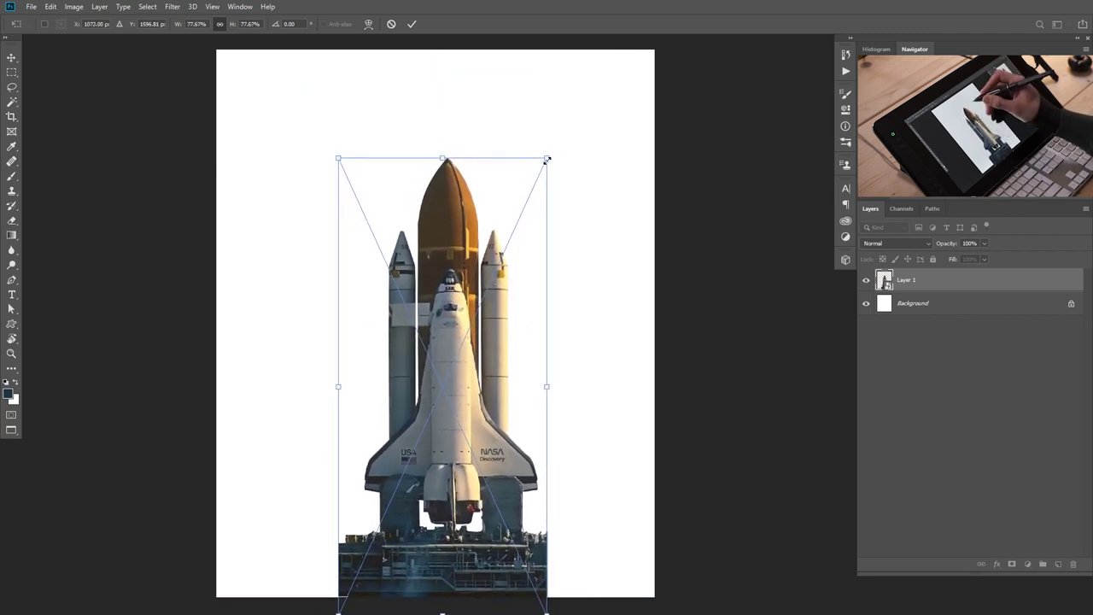
pyautogui.moveTo(491, 254); pyautogui.dragTo(492, 263)
pyautogui.press('Return')
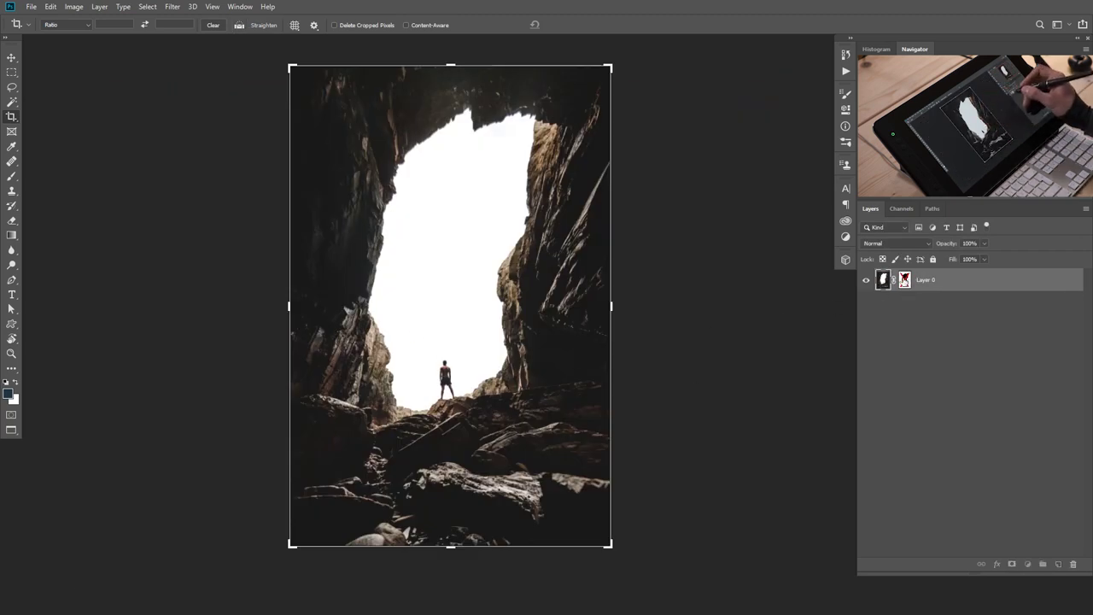
# Enable the cave layer's mask and bring the masked cave into the shuttle composition with the Move tool.
pyautogui.click(904, 280)
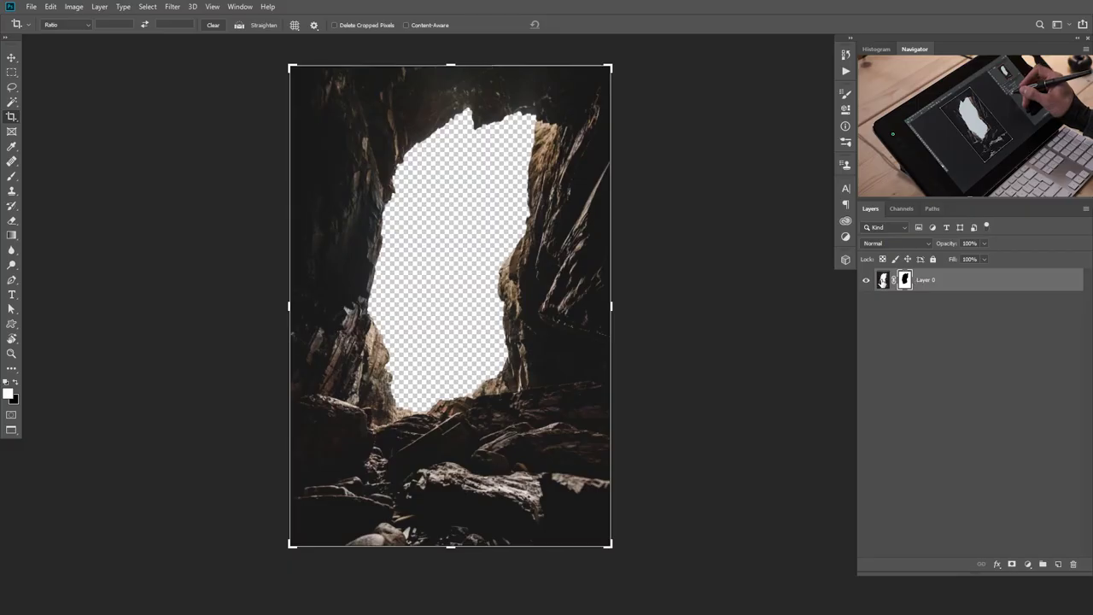
pyautogui.click(884, 285)
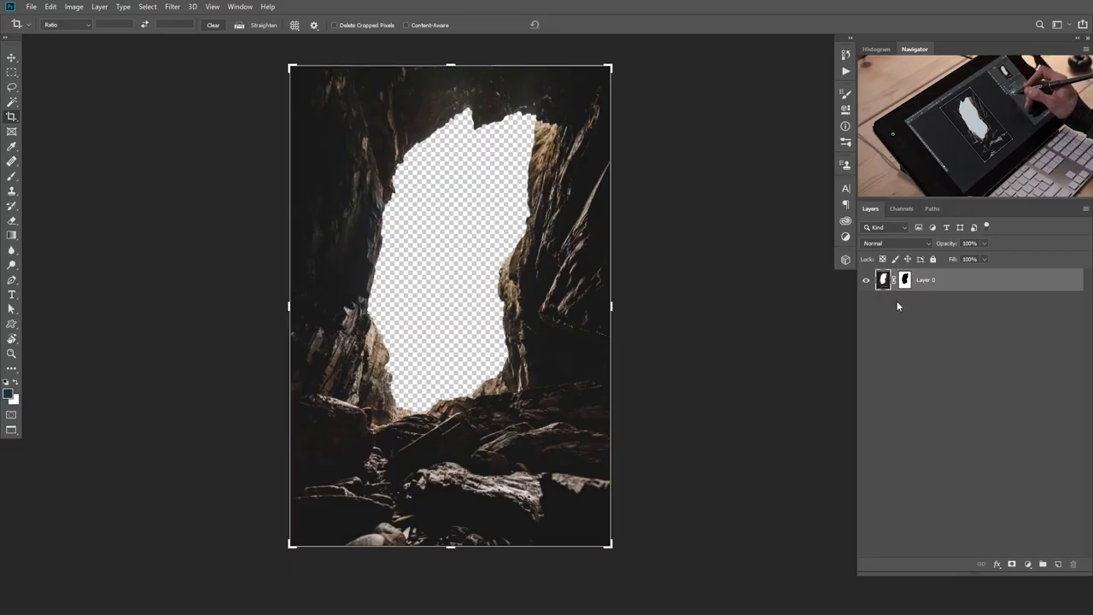
pyautogui.press('v')
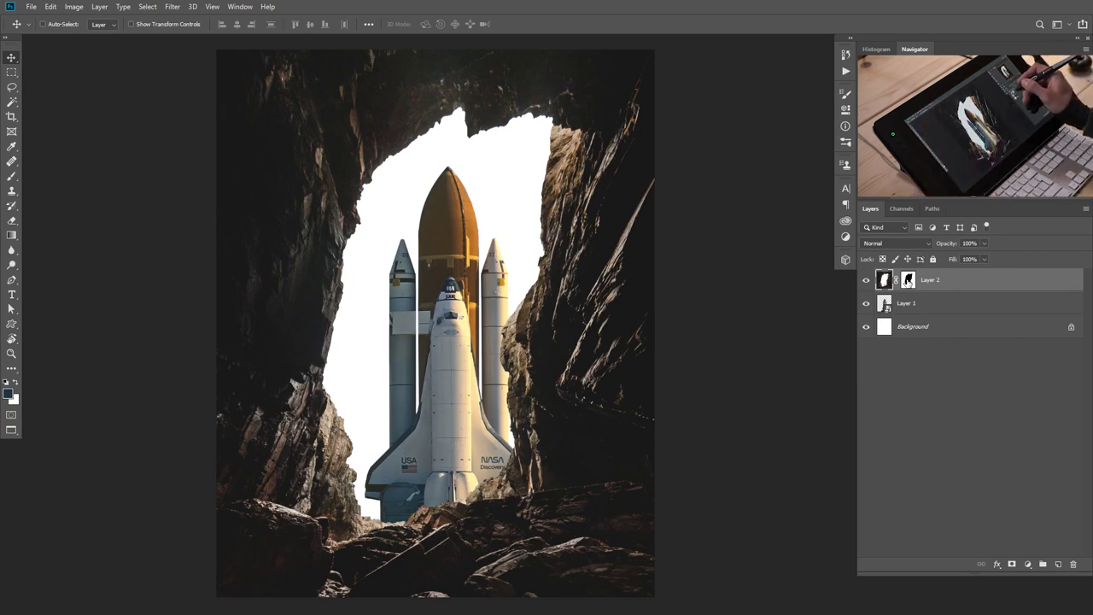
# Apply the layer mask of the cave layer over the shuttle.
pyautogui.rightClick(908, 282)
pyautogui.click(953, 310)
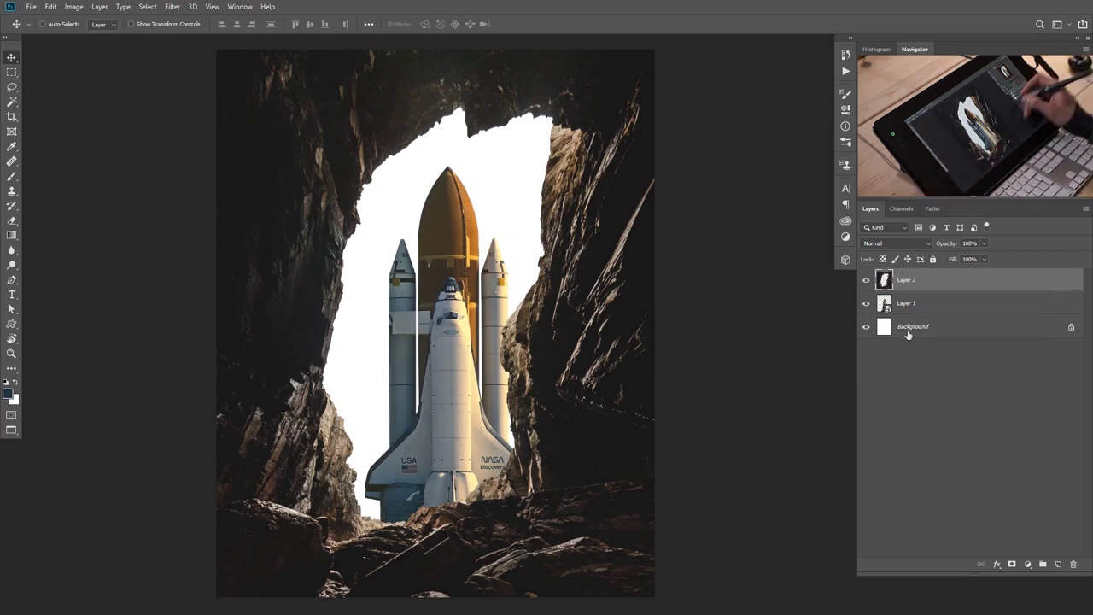
# Try the cave layer lower over the shuttle and move it back up to fill the canvas.
pyautogui.moveTo(551, 478); pyautogui.dragTo(572, 497)
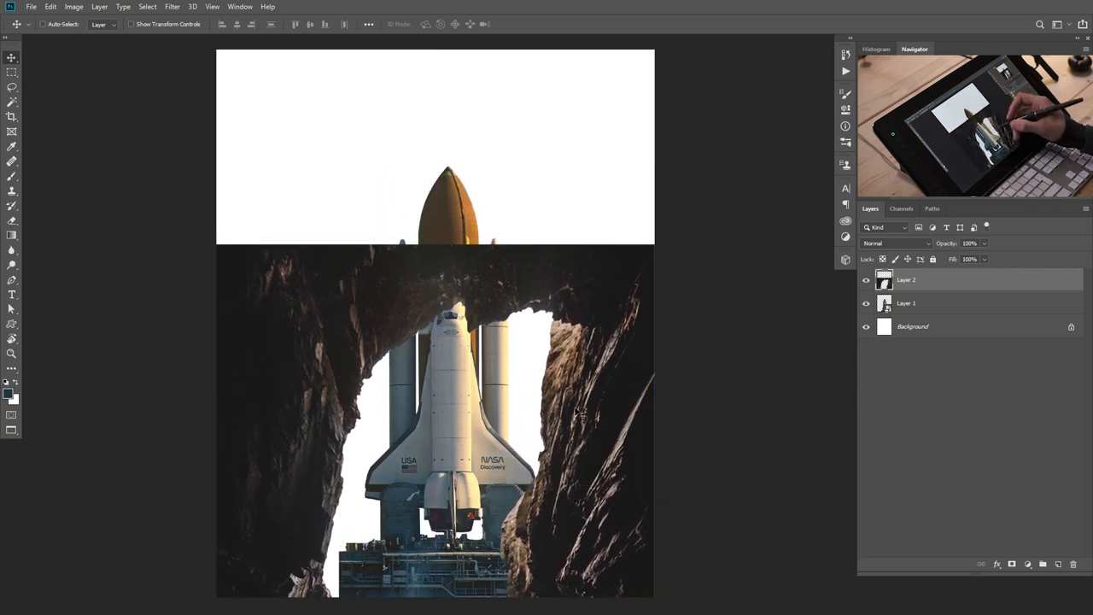
pyautogui.moveTo(577, 483); pyautogui.dragTo(587, 293)
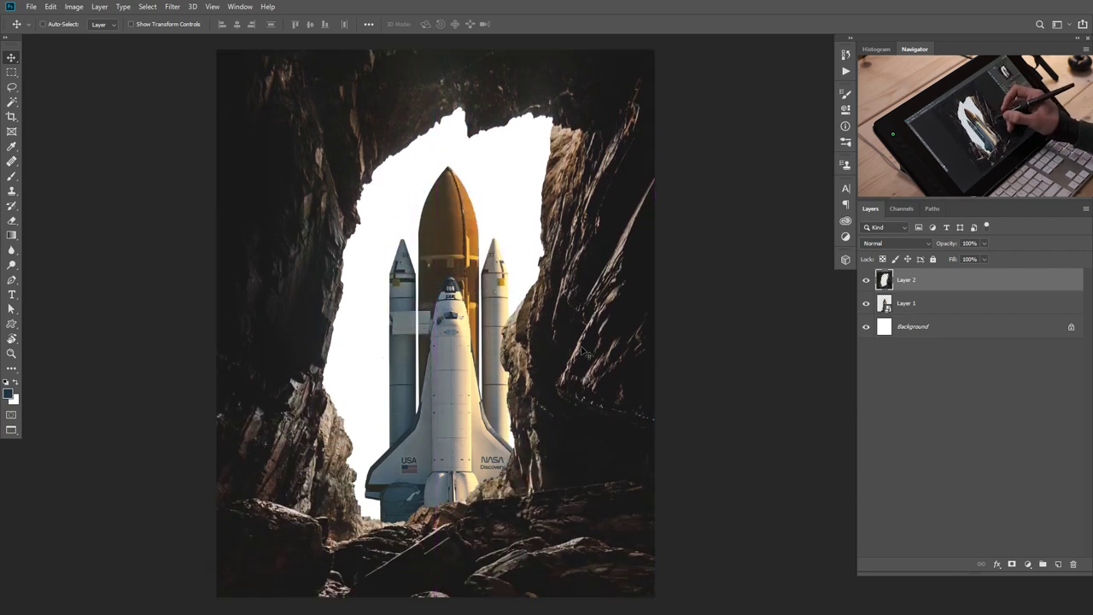
pyautogui.press('ctrl')
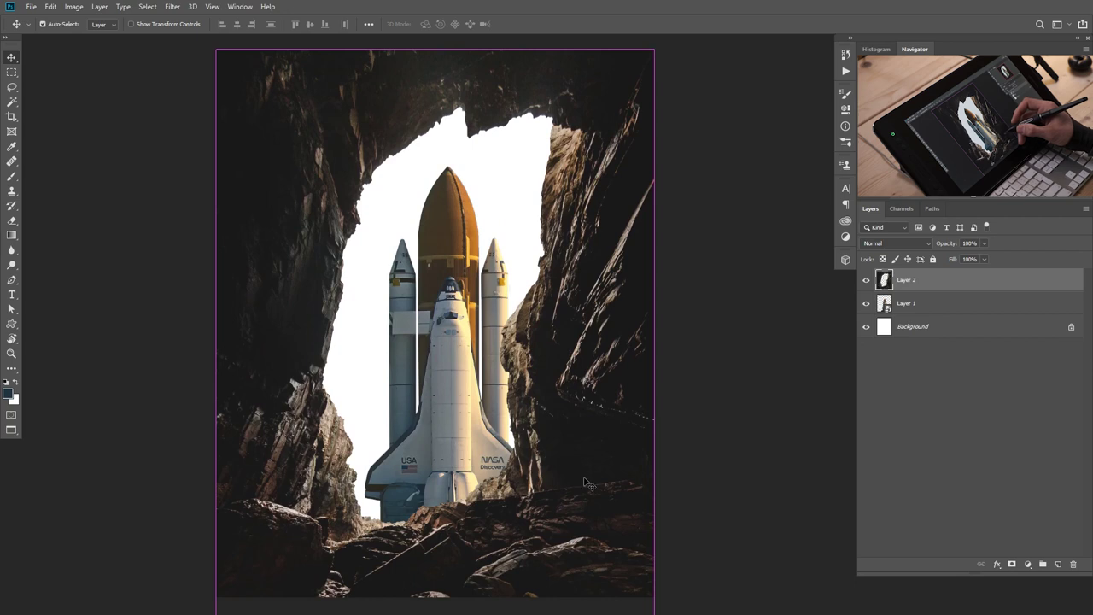
# Copy the right half of the cave to its own layer using a rectangular marquee selection, and view that layer alone.
pyautogui.click(11, 72)
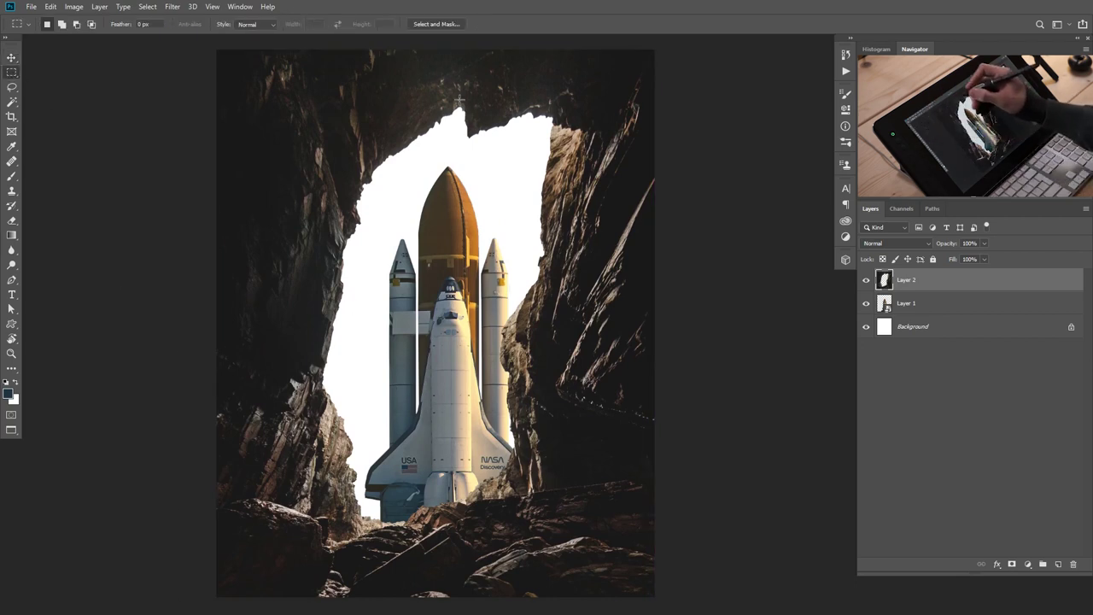
pyautogui.scroll(1, 440, 41)
pyautogui.moveTo(440, 43); pyautogui.dragTo(672, 556)
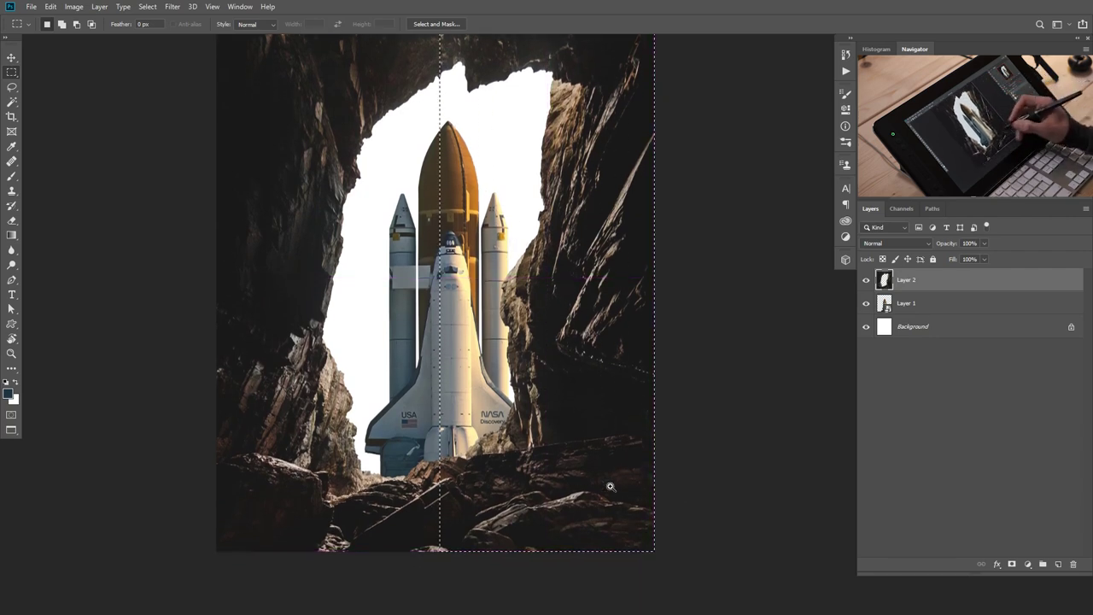
pyautogui.moveTo(534, 431); pyautogui.dragTo(519, 435)
pyautogui.scroll(1, 517, 435)
pyautogui.hotkey('ctrl', 'z')
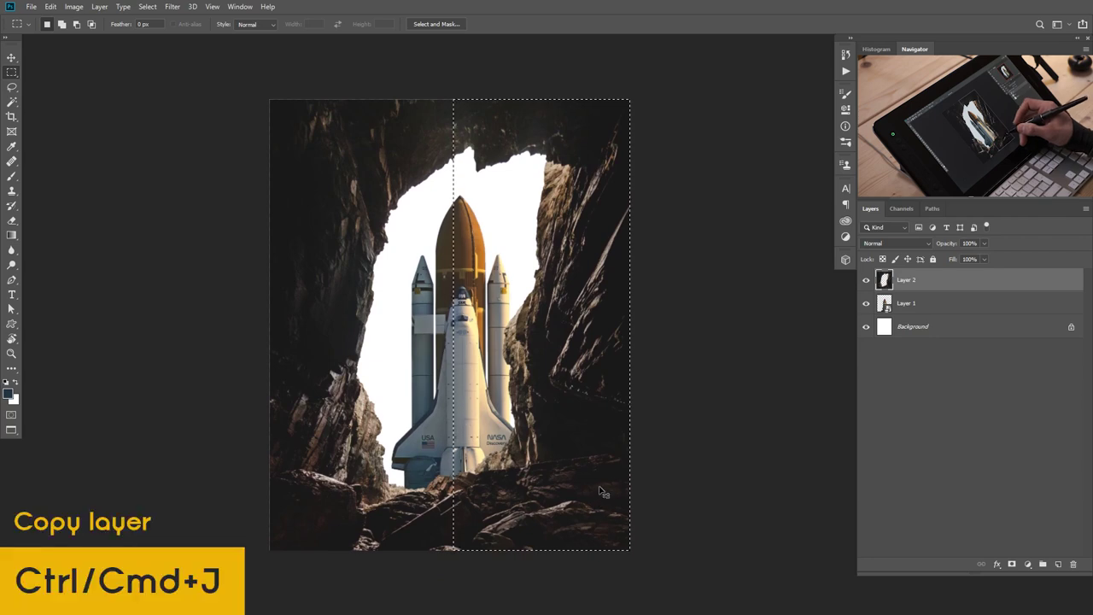
pyautogui.hotkey('ctrl', 'j')
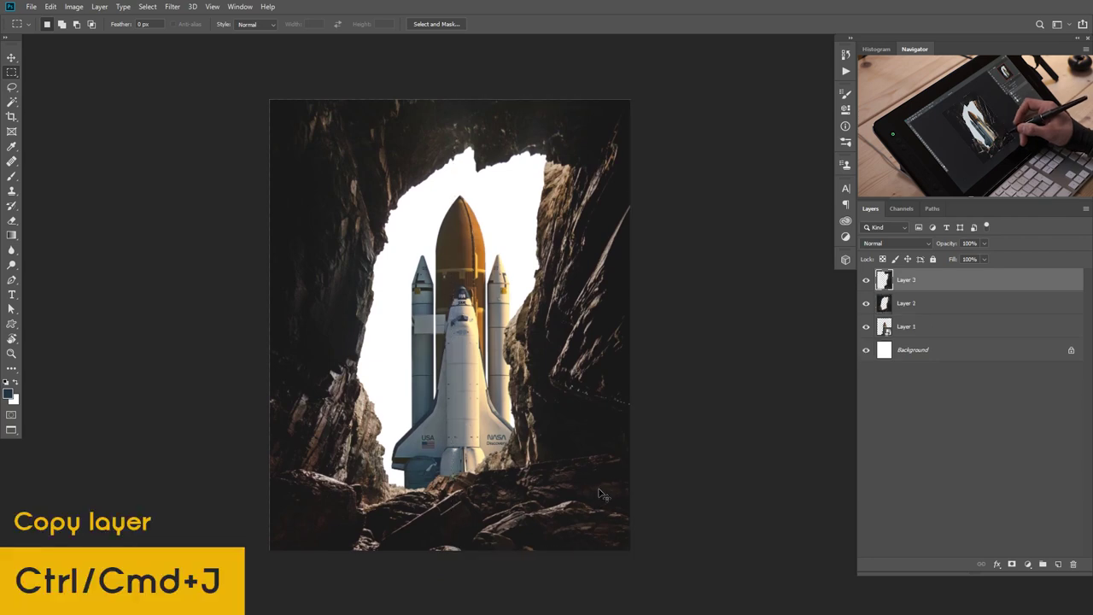
pyautogui.keyDown('alt'); pyautogui.click(866, 281); pyautogui.keyUp('alt')
pyautogui.keyDown('alt'); pyautogui.click(867, 282); pyautogui.keyUp('alt')
# Copy the left half of the full cave layer, slightly past the middle, to another new layer.
pyautogui.click(884, 308)
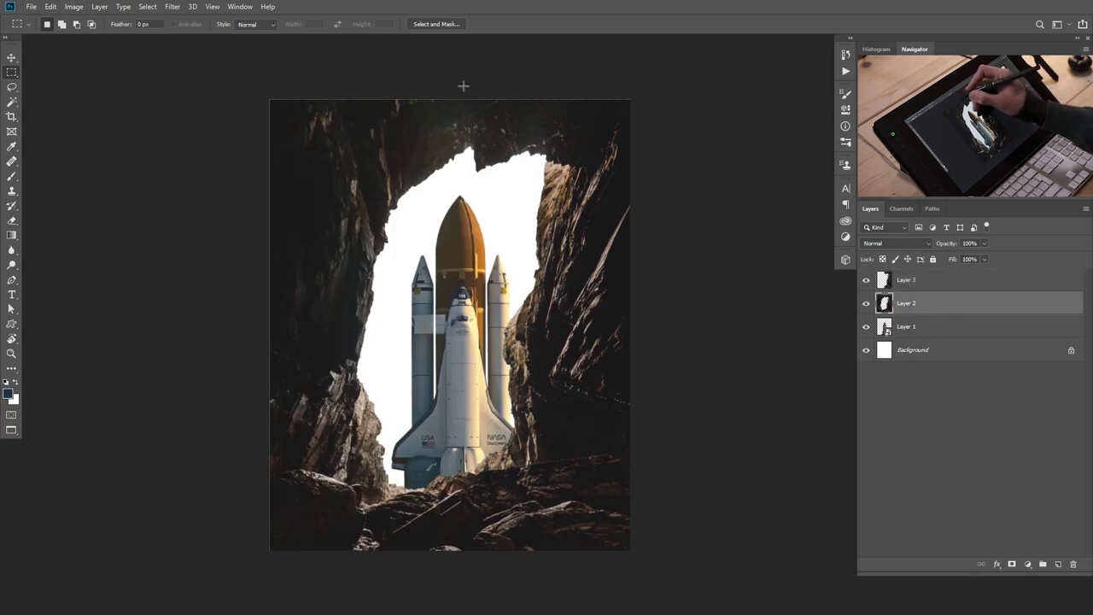
pyautogui.moveTo(464, 84); pyautogui.dragTo(247, 577)
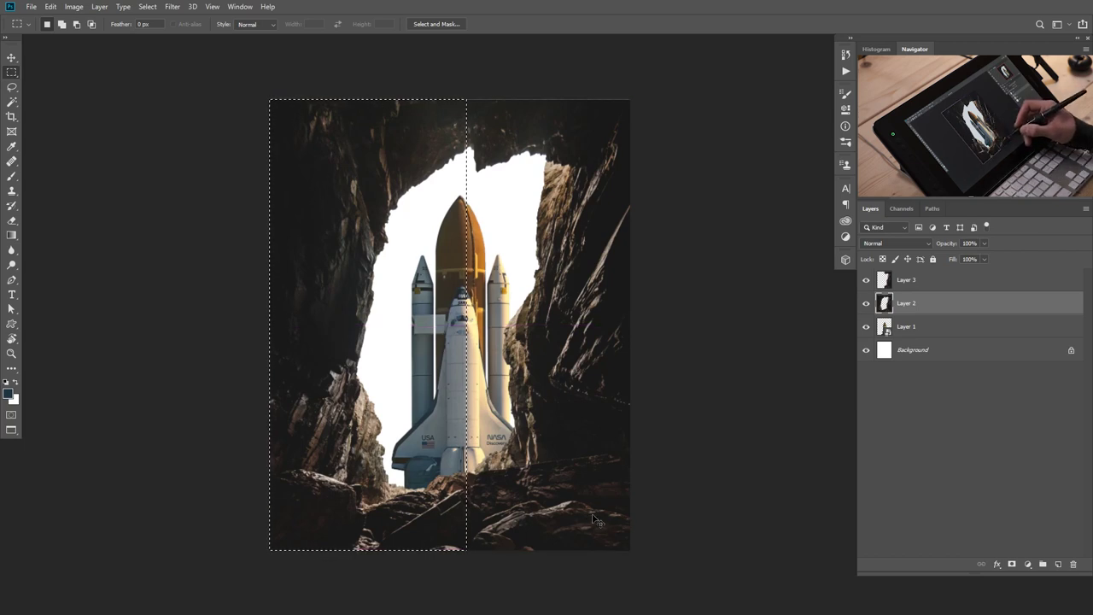
pyautogui.hotkey('ctrl', 'j')
# Rename the layers holding the two cave halves as Left and Right.
pyautogui.doubleClick(908, 305)
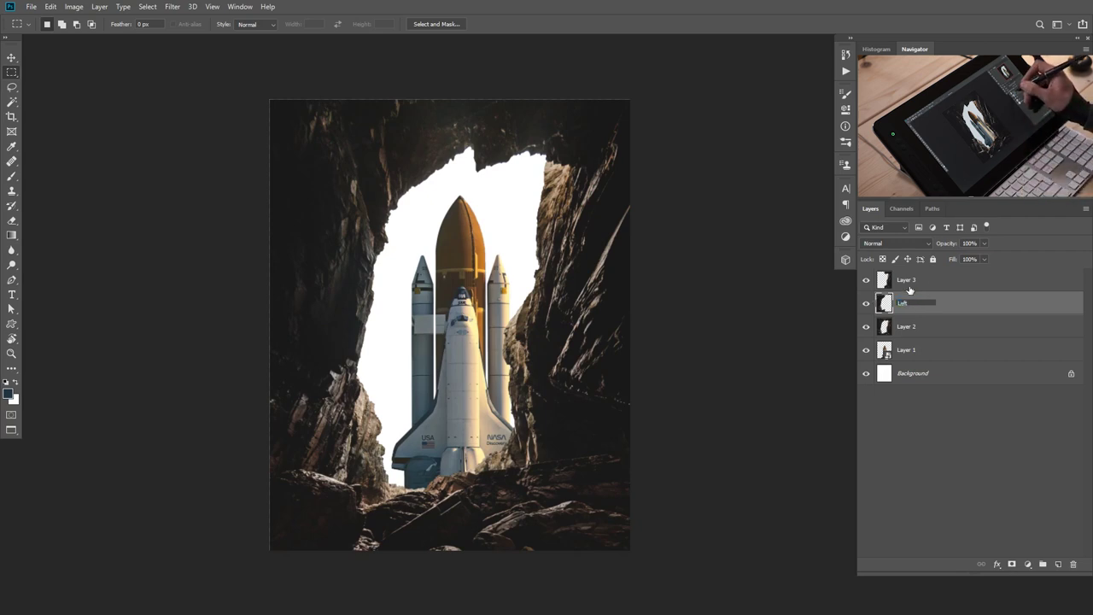
pyautogui.doubleClick(907, 280)
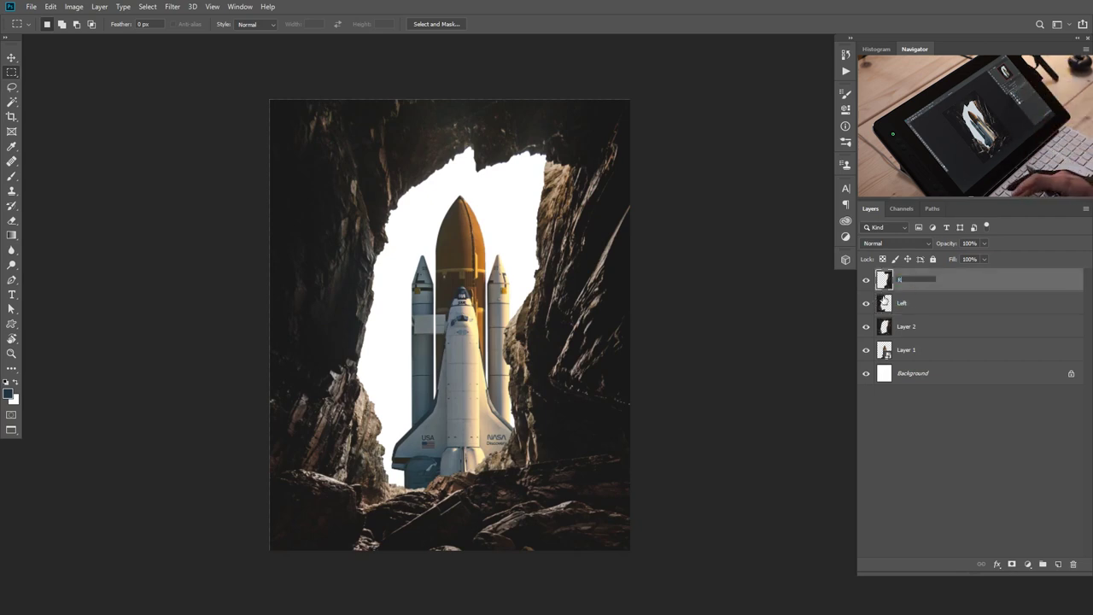
pyautogui.press('Return')
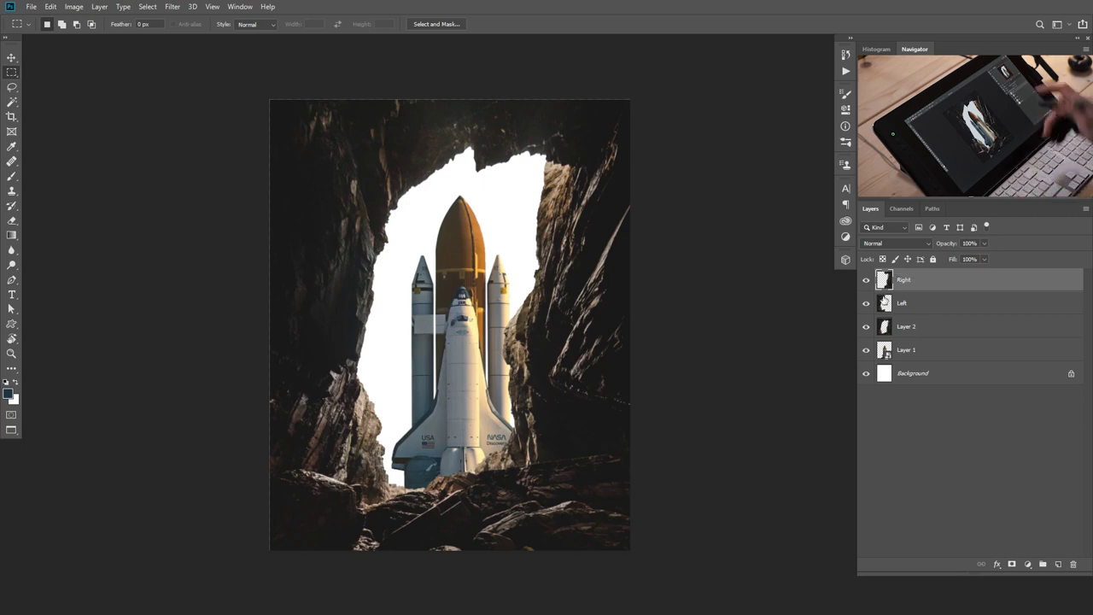
# Rename the full cave layer as Cave and hide it.
pyautogui.doubleClick(908, 327)
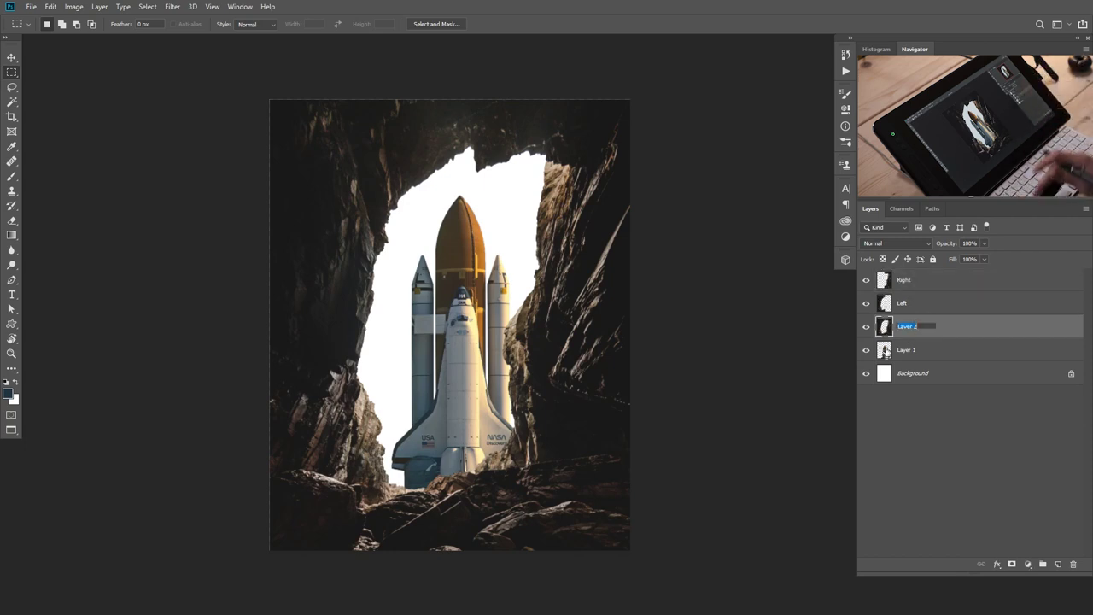
pyautogui.press('Return')
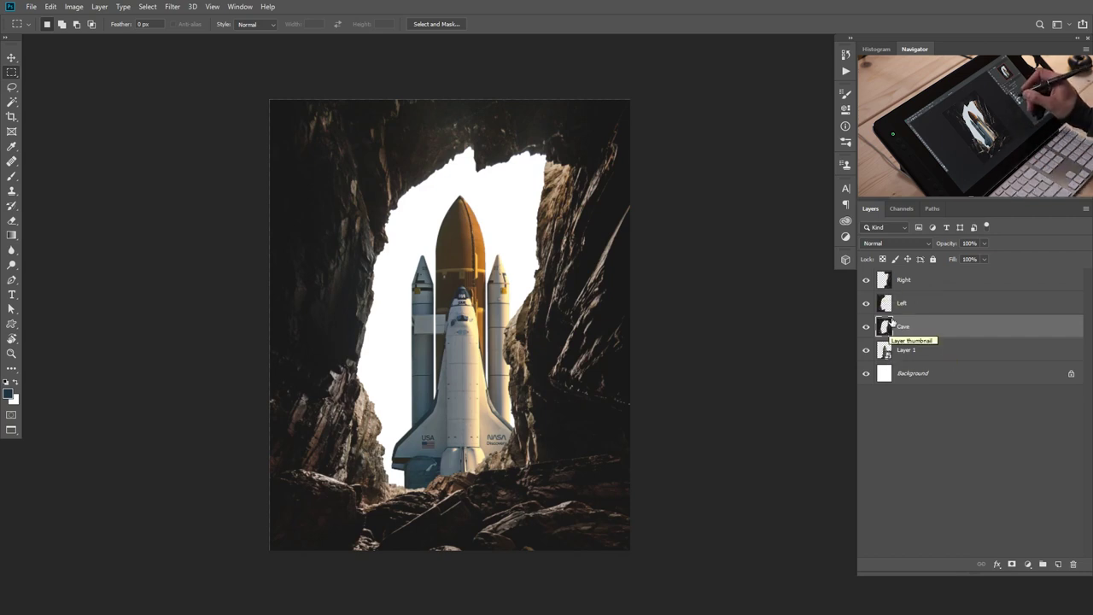
pyautogui.click(867, 327)
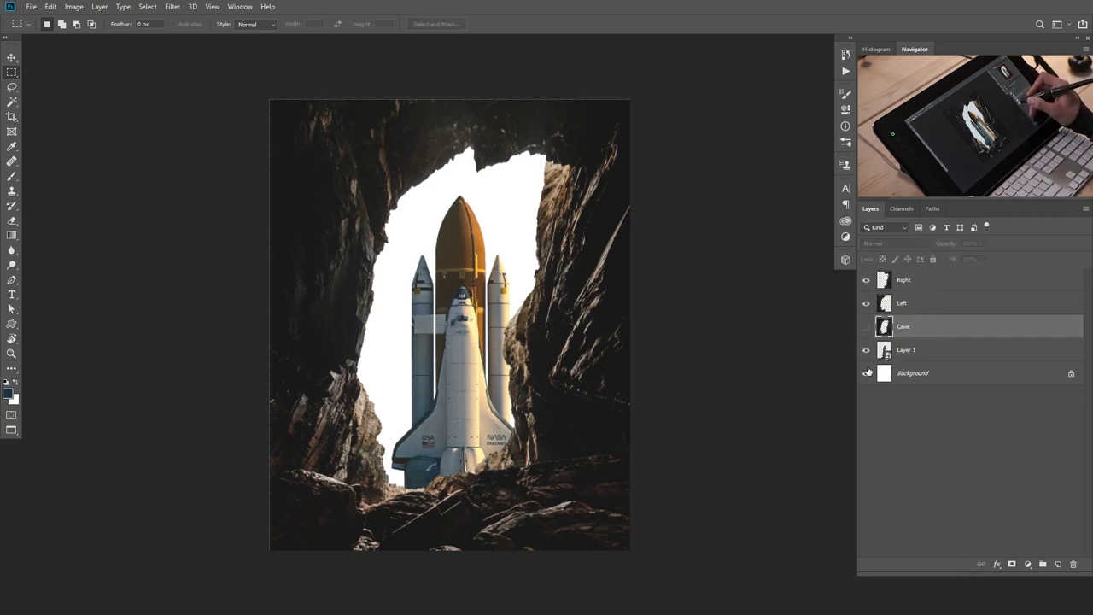
# Flip the Left cave layer horizontally and move it across to form the right side of the cave.
pyautogui.click(890, 307)
pyautogui.press('v')
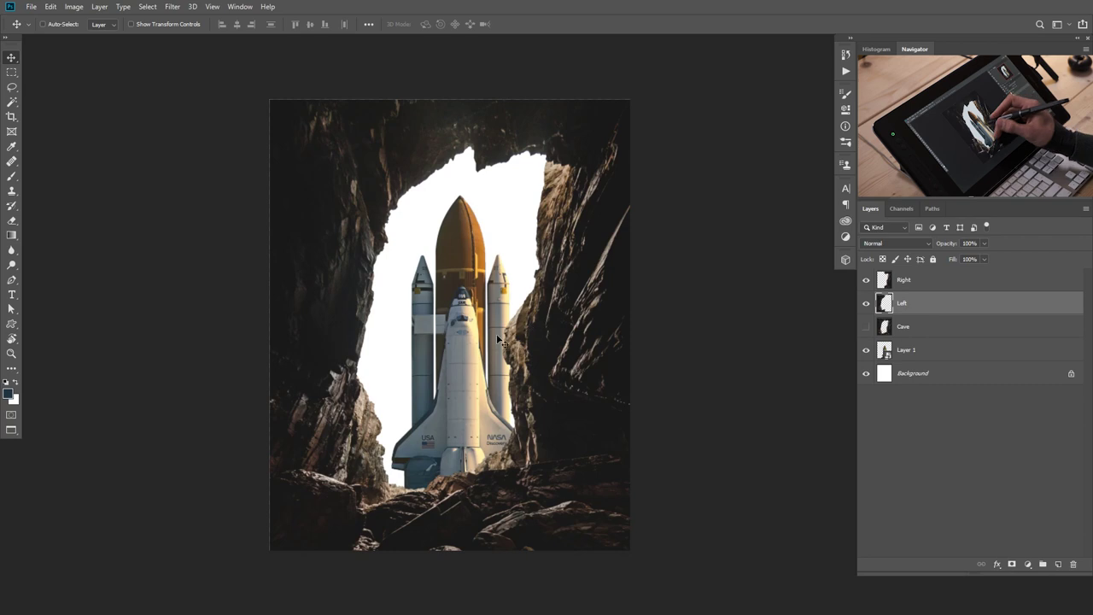
pyautogui.press('ctrl')
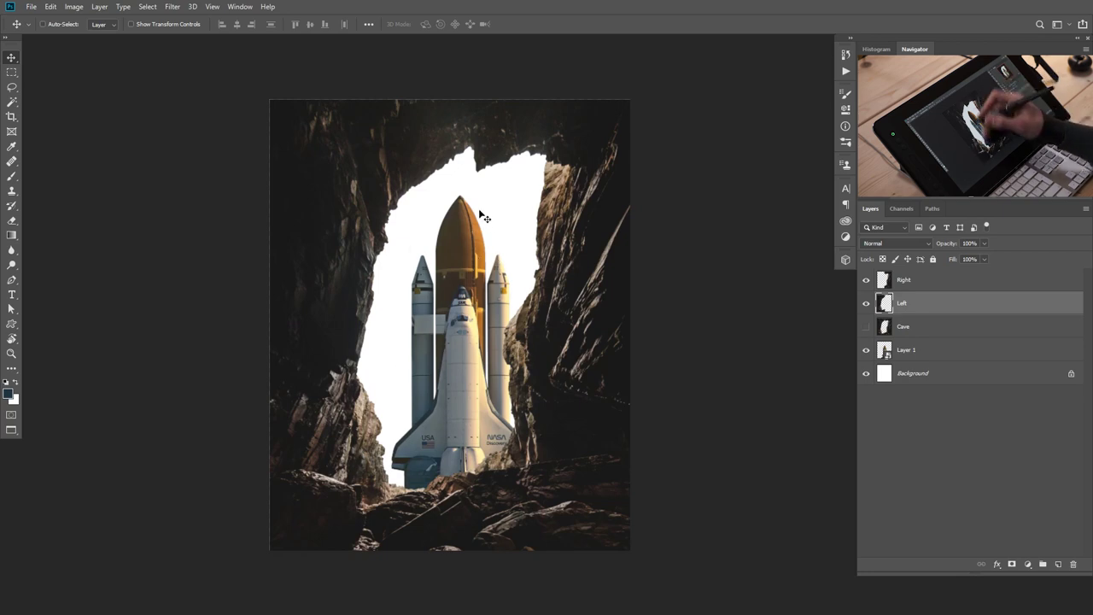
pyautogui.hotkey('ctrl', 't')
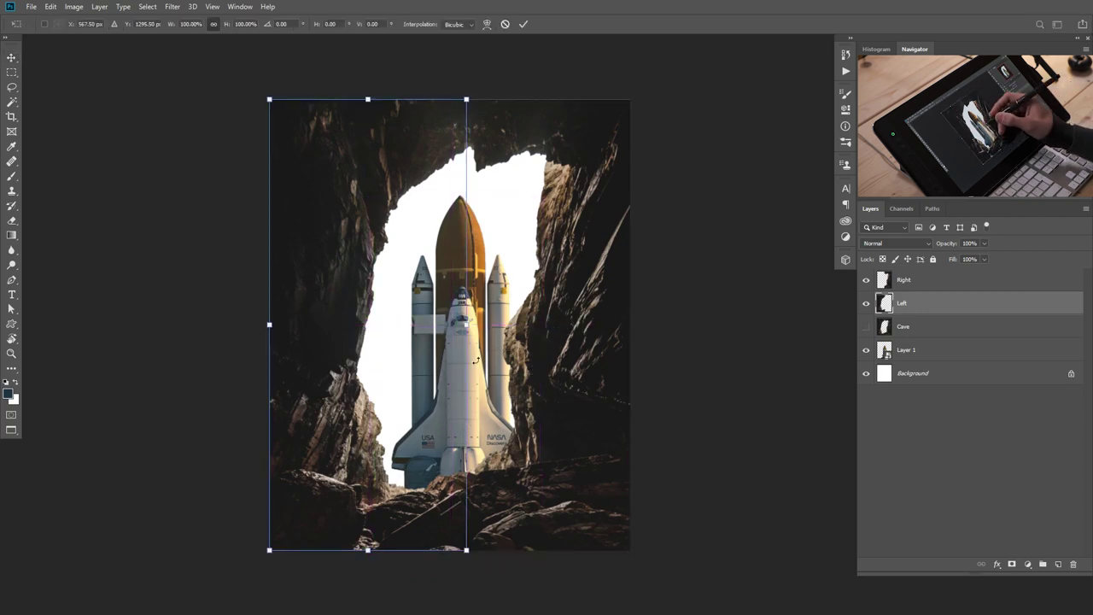
pyautogui.rightClick(416, 334)
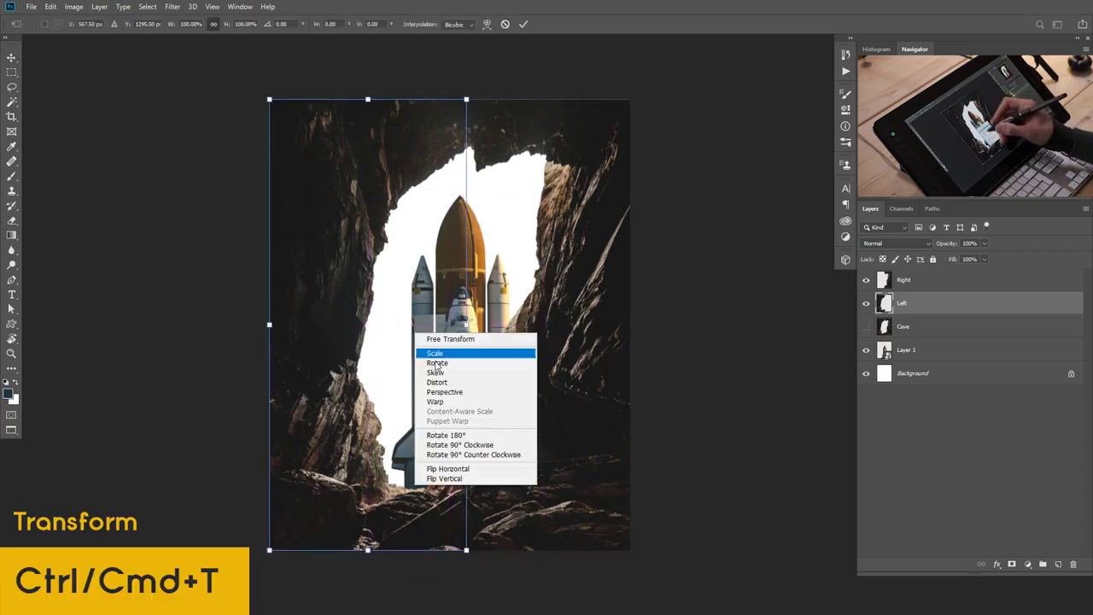
pyautogui.click(476, 470)
pyautogui.moveTo(378, 451); pyautogui.dragTo(553, 451)
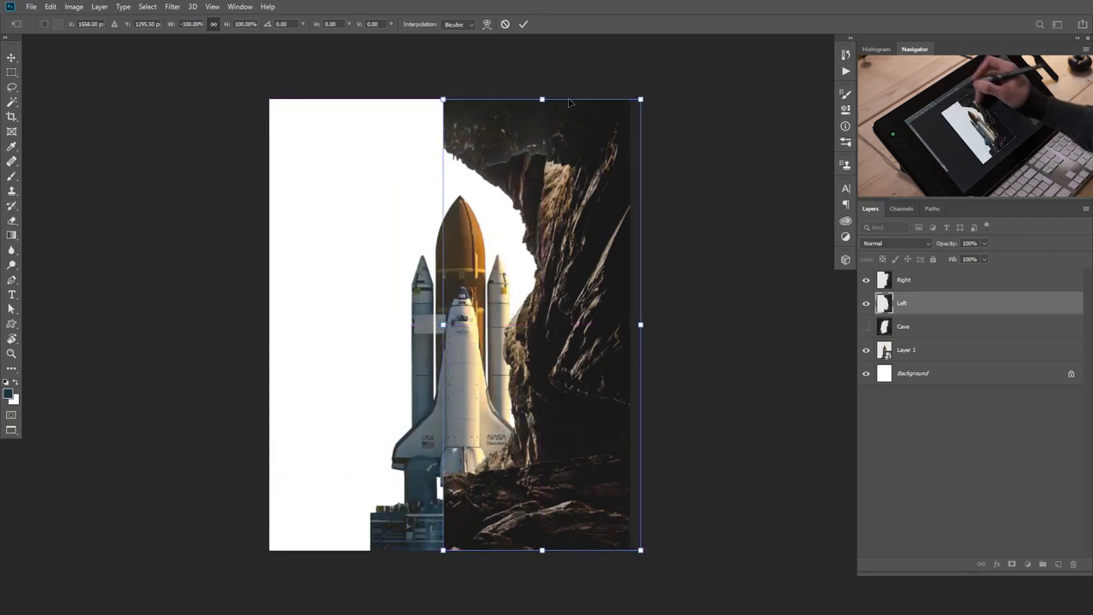
pyautogui.click(524, 24)
# Flip the Right cave layer horizontally and move it across to form the left side of the cave.
pyautogui.click(909, 287)
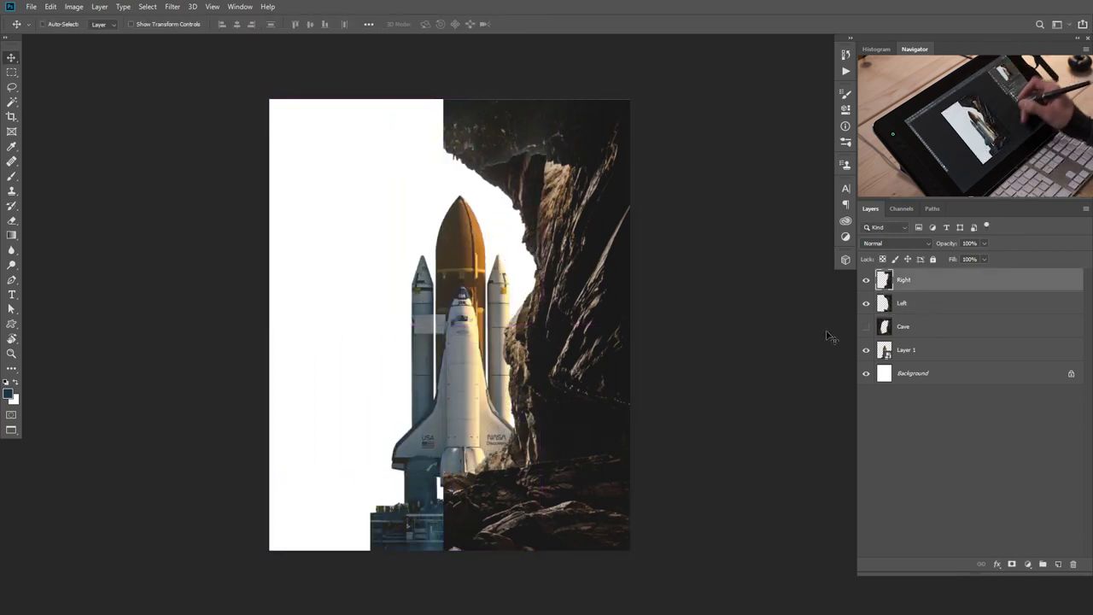
pyautogui.hotkey('ctrl', 't')
pyautogui.rightClick(497, 363)
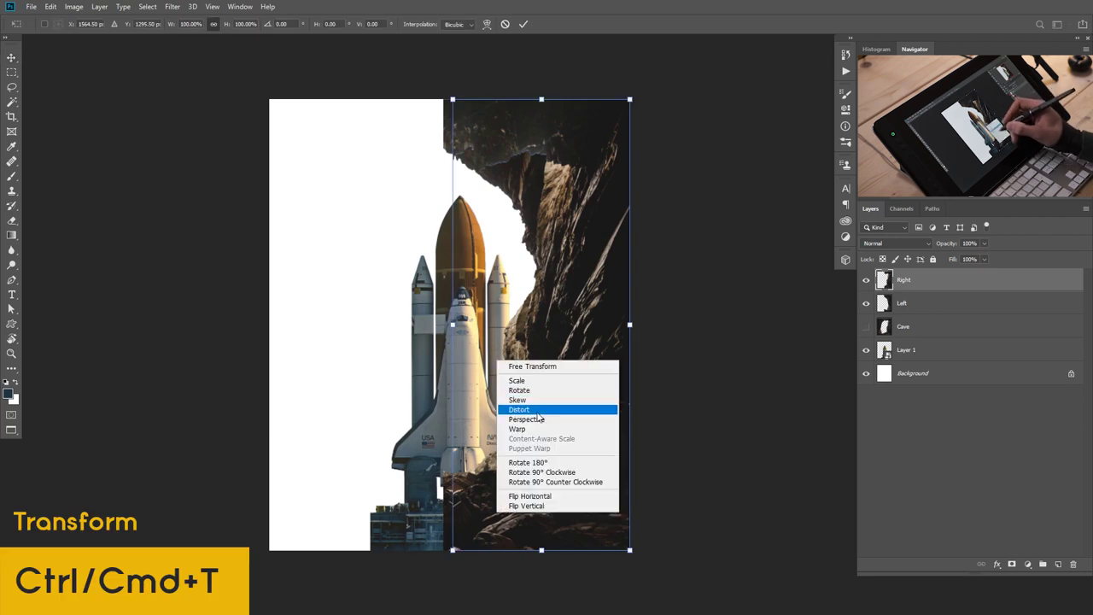
pyautogui.click(554, 488)
pyautogui.moveTo(551, 464); pyautogui.dragTo(365, 464)
pyautogui.click(523, 24)
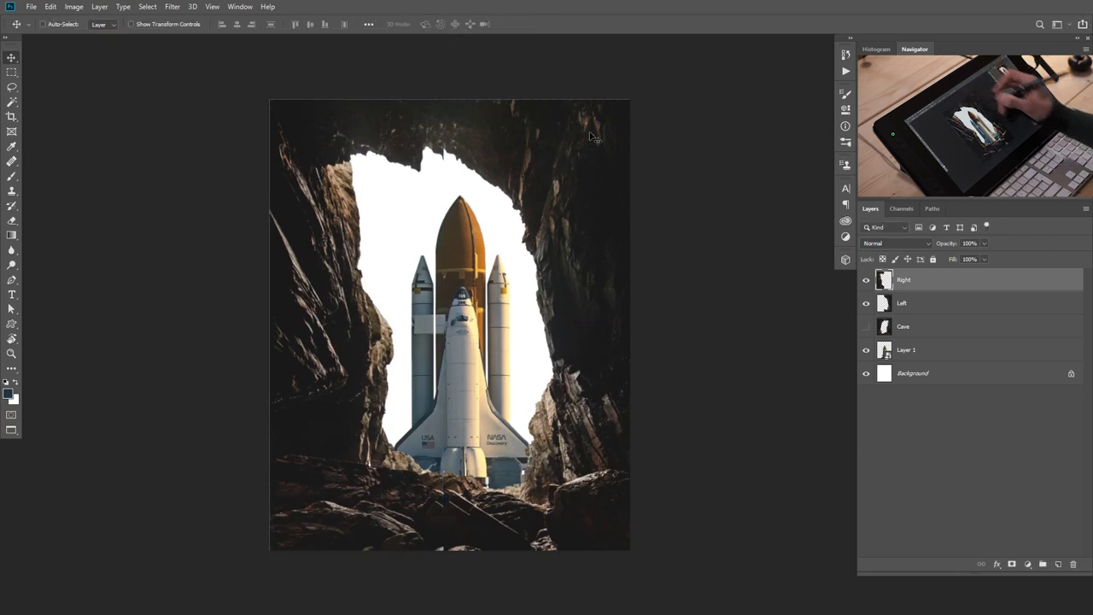
# Swap the names of the two flipped cave layers so Left and Right match their new sides.
pyautogui.doubleClick(905, 281)
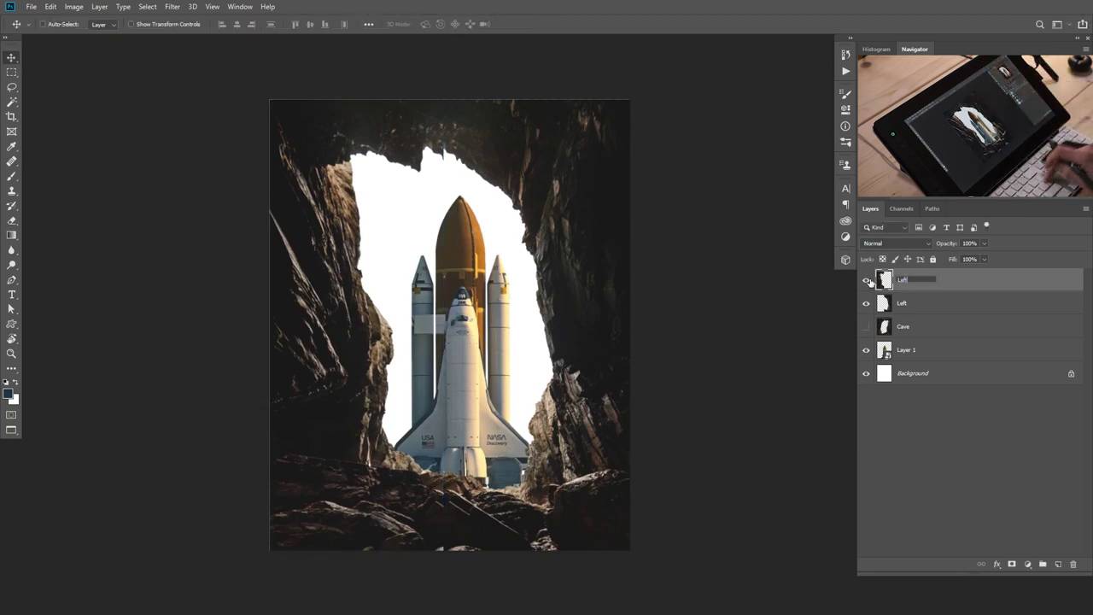
pyautogui.press('Return')
pyautogui.doubleClick(904, 304)
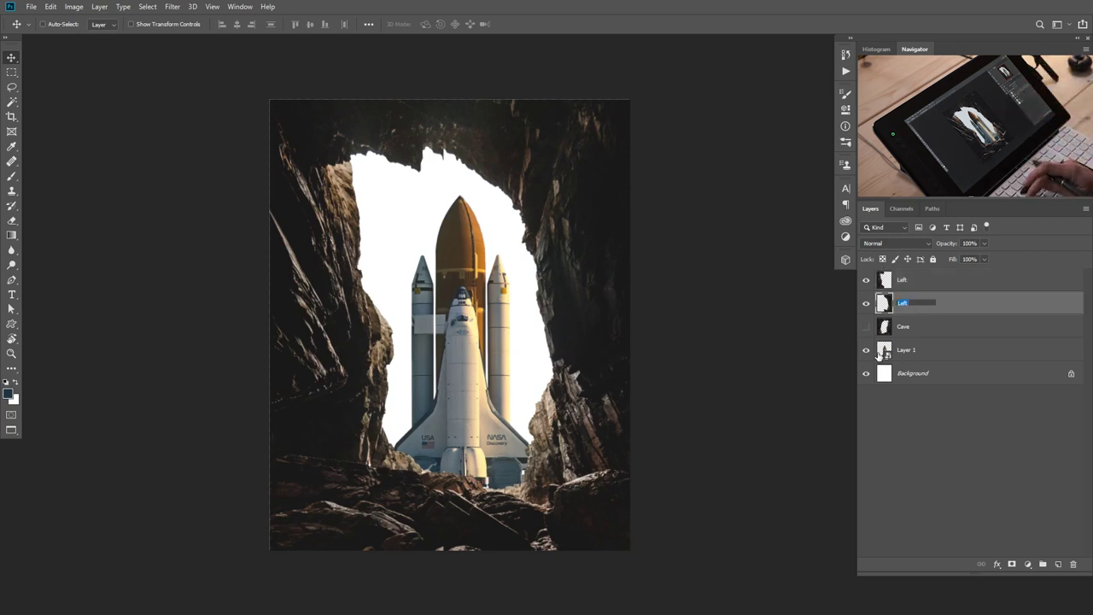
pyautogui.write('Right')
pyautogui.press('Return')
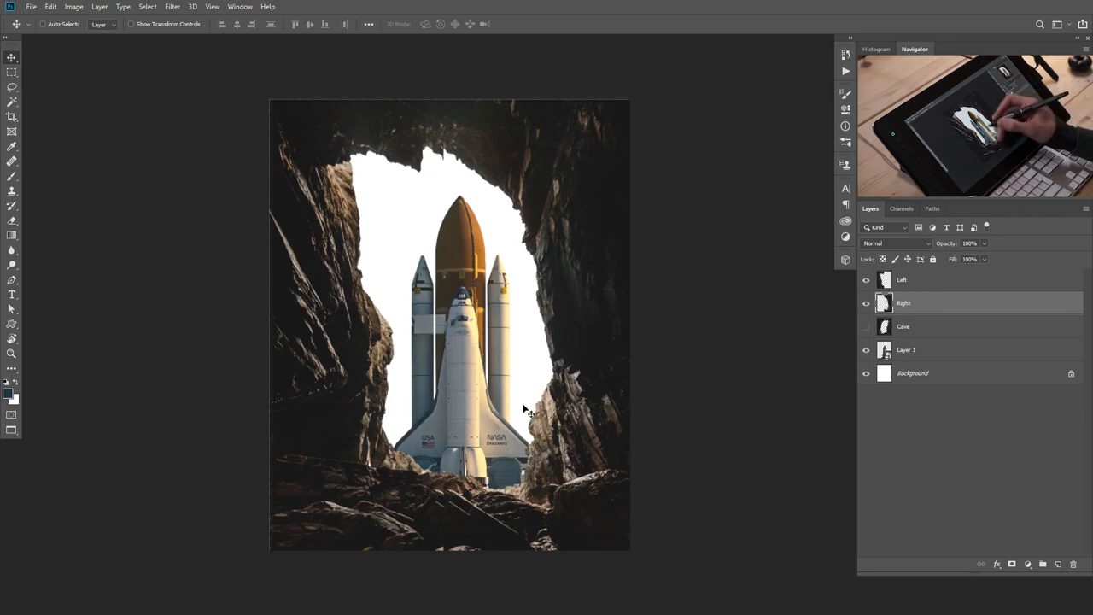
# Move the Left and Right cave layers down by about a third of the canvas height, keeping their upper edges level.
pyautogui.click(904, 281)
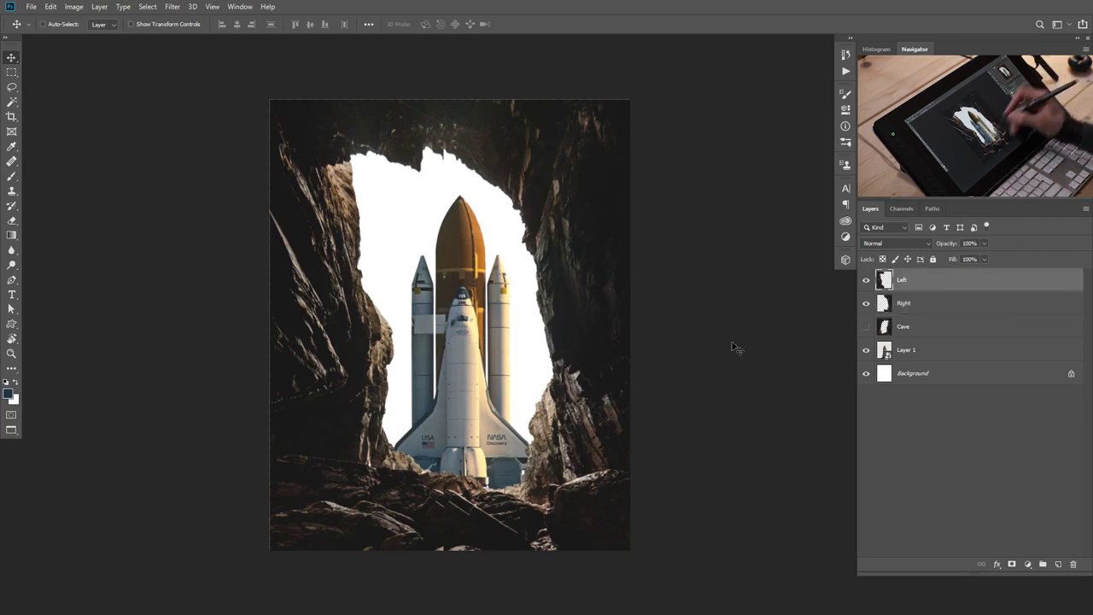
pyautogui.moveTo(392, 382); pyautogui.dragTo(385, 463)
pyautogui.moveTo(362, 391); pyautogui.dragTo(363, 400)
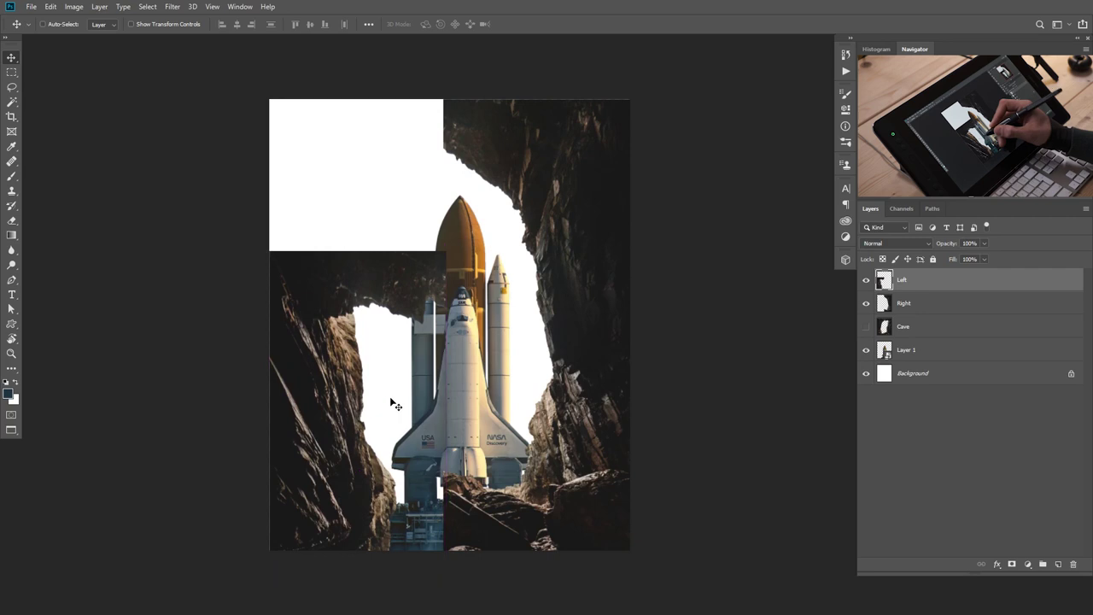
pyautogui.click(904, 309)
pyautogui.moveTo(568, 335); pyautogui.dragTo(578, 403)
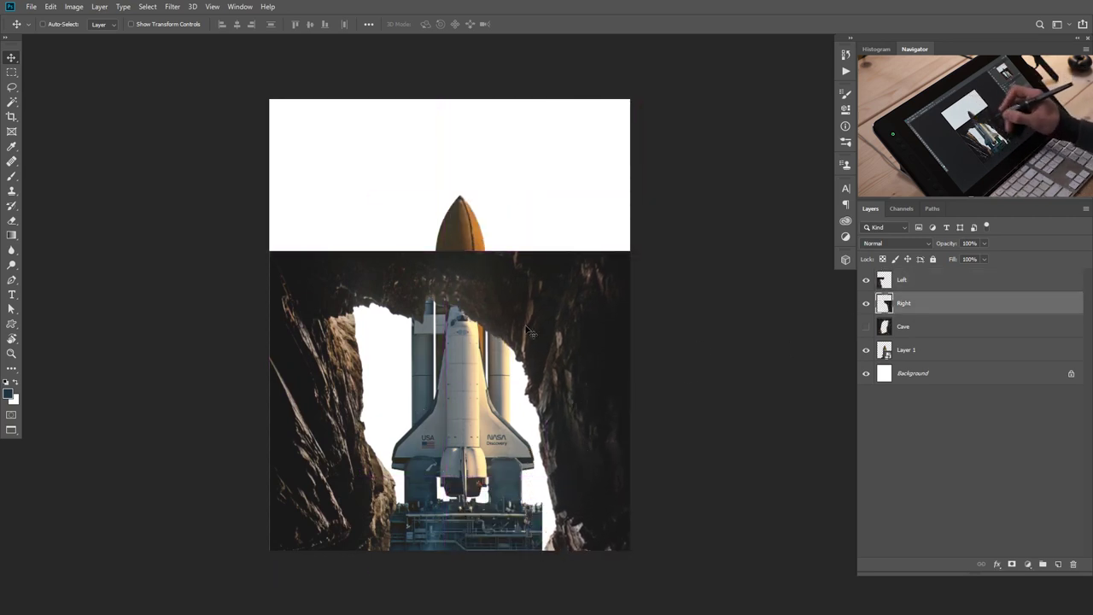
# Create a new empty layer above the Left layer and make white the foreground colour.
pyautogui.click(940, 281)
pyautogui.click(1058, 564)
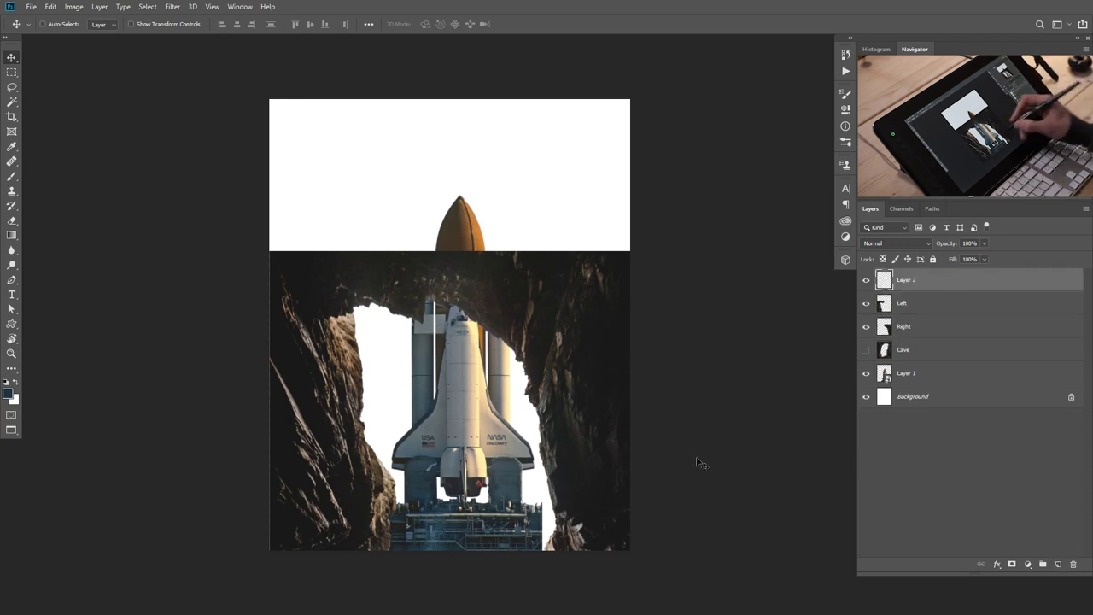
pyautogui.press('d')
pyautogui.press('x')
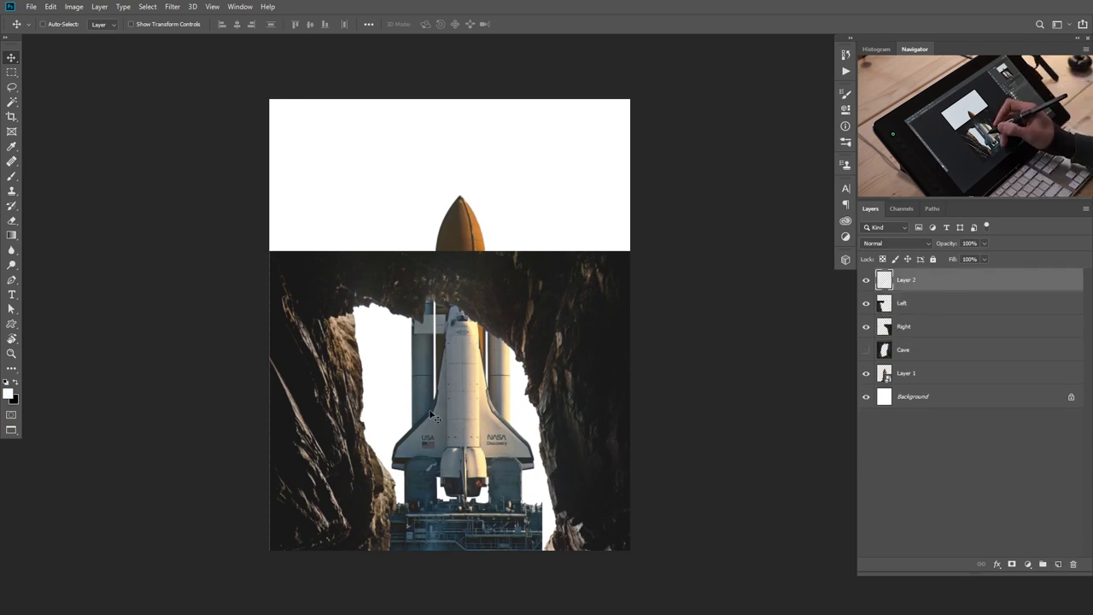
# Turn on Shape Dynamics for the soft round brush, with its size controlled by Pen Pressure.
pyautogui.press('b')
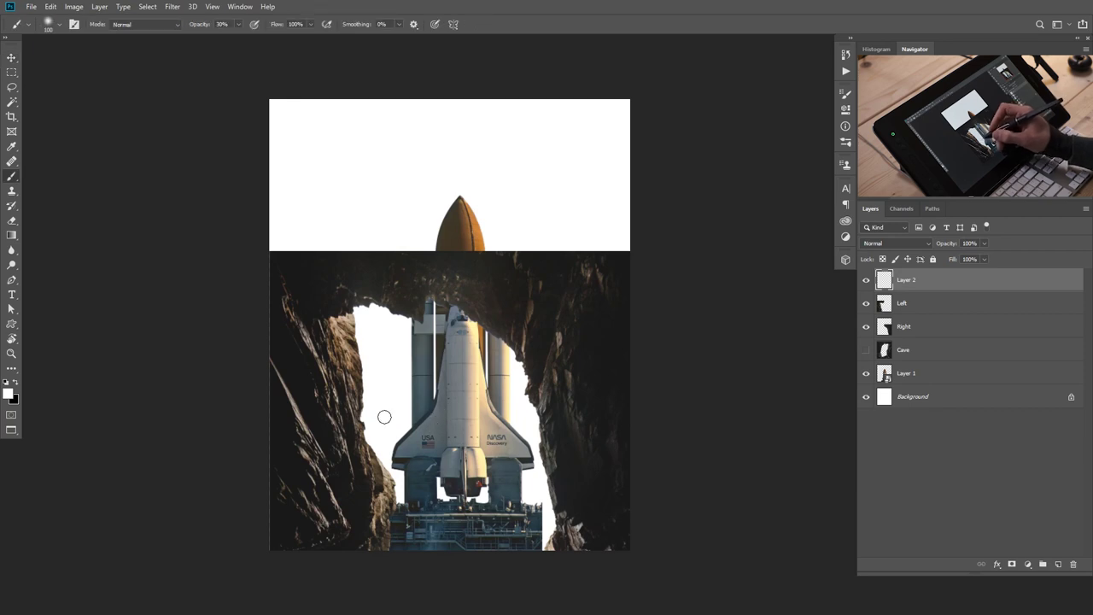
pyautogui.press('F5')
pyautogui.click(663, 138)
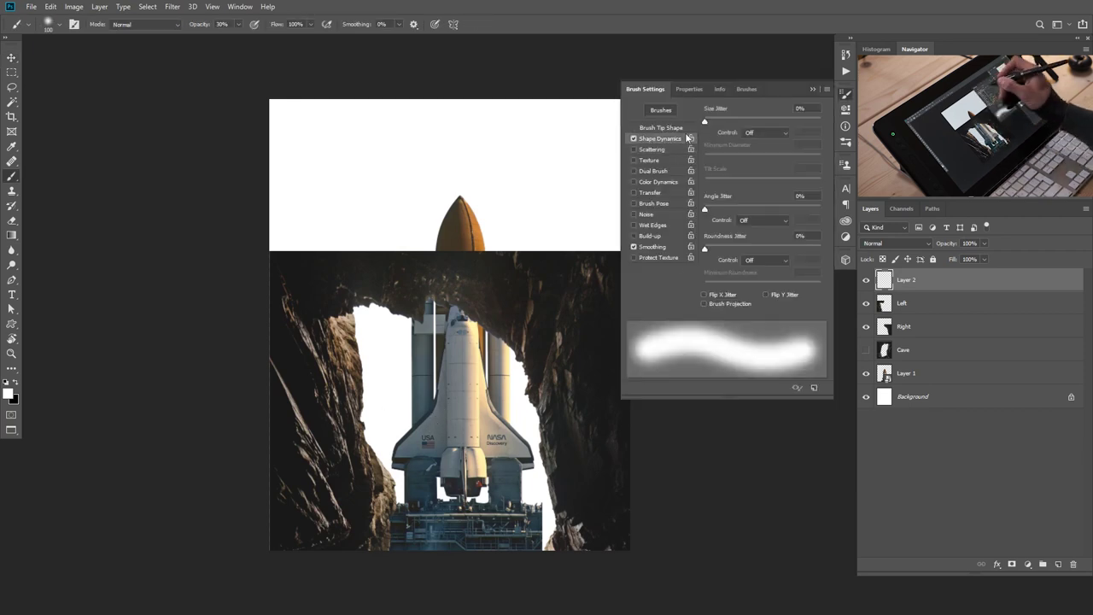
pyautogui.click(766, 133)
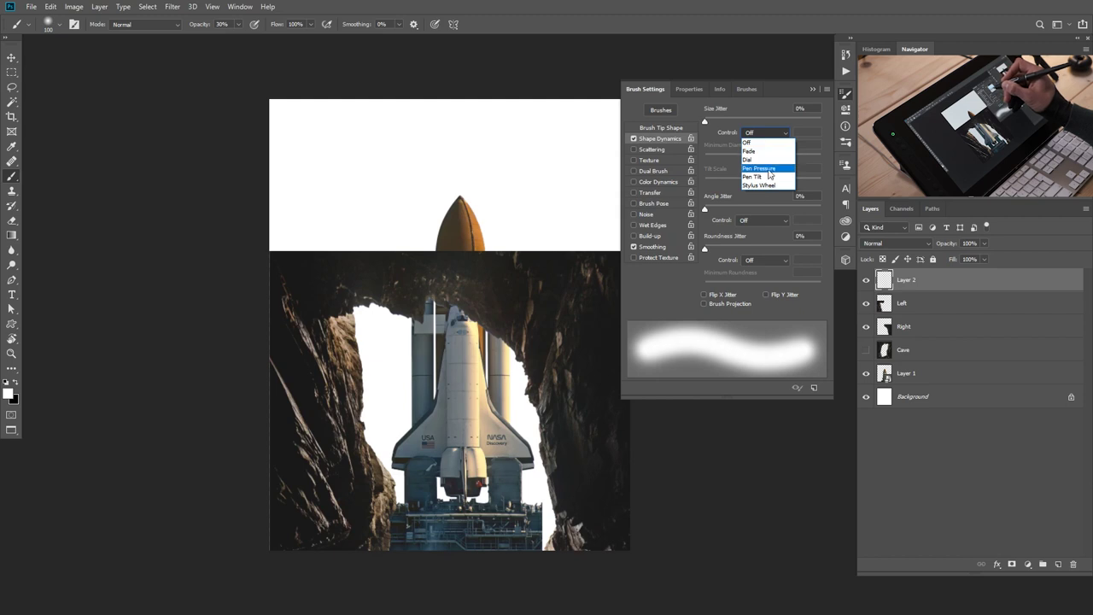
pyautogui.click(769, 157)
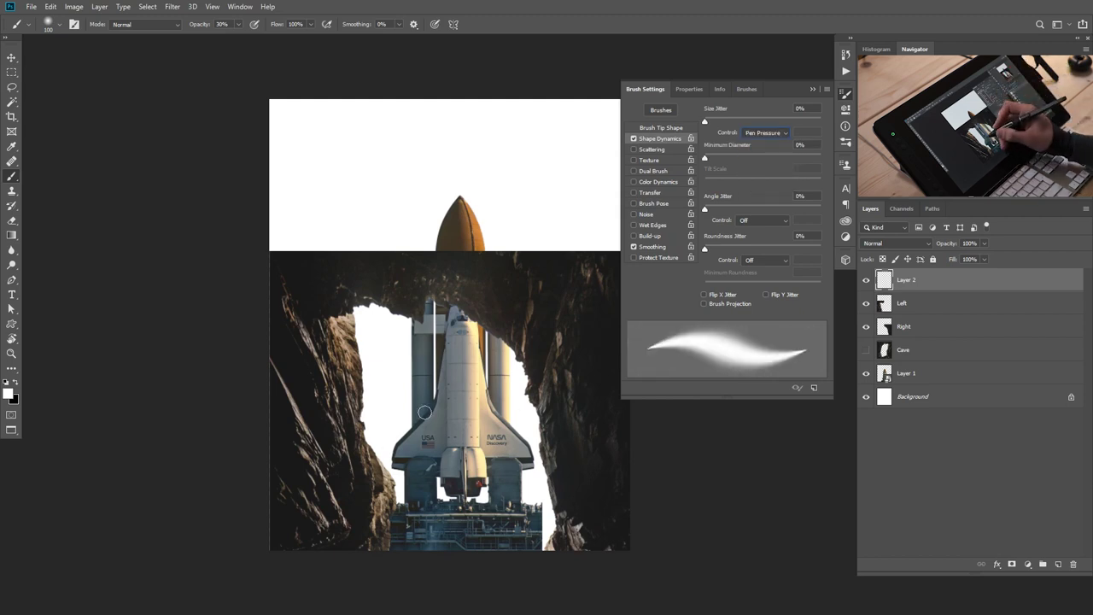
pyautogui.press('F5')
# Try out the pressure-sensitive brush with strokes across the cave and undo them.
pyautogui.moveTo(415, 398)
pyautogui.mouseDown()
pyautogui.moveTo(551, 354)
pyautogui.moveTo(574, 380)
pyautogui.mouseUp()
pyautogui.hotkey('ctrl', 'z')
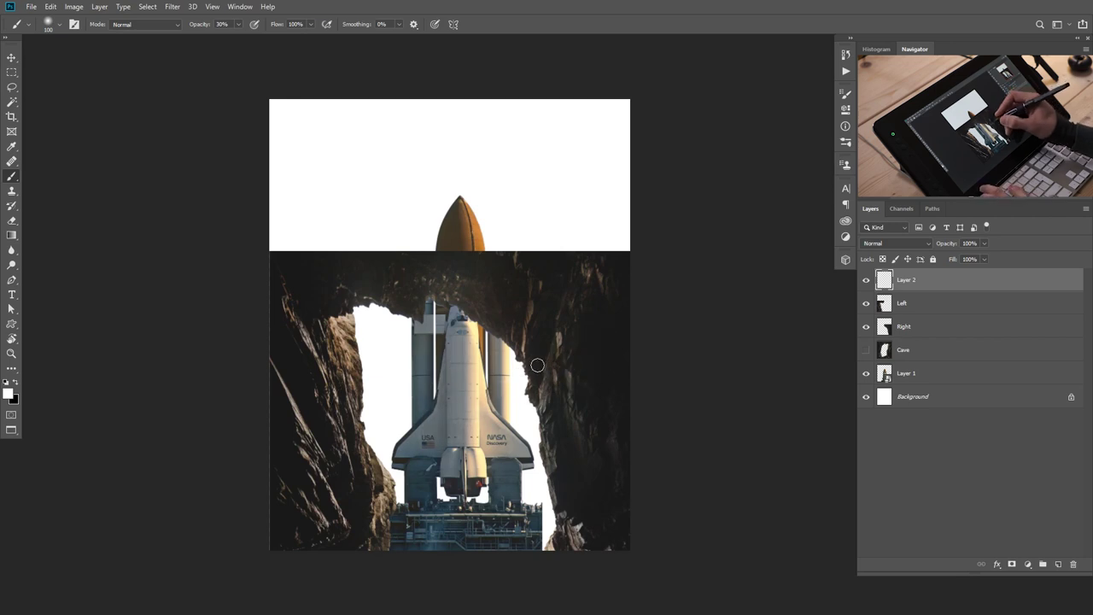
pyautogui.moveTo(349, 403)
pyautogui.mouseDown()
pyautogui.moveTo(595, 336)
pyautogui.moveTo(541, 310)
pyautogui.moveTo(492, 269)
pyautogui.moveTo(472, 230)
pyautogui.moveTo(339, 416)
pyautogui.mouseUp()
pyautogui.hotkey('ctrl', 'z')
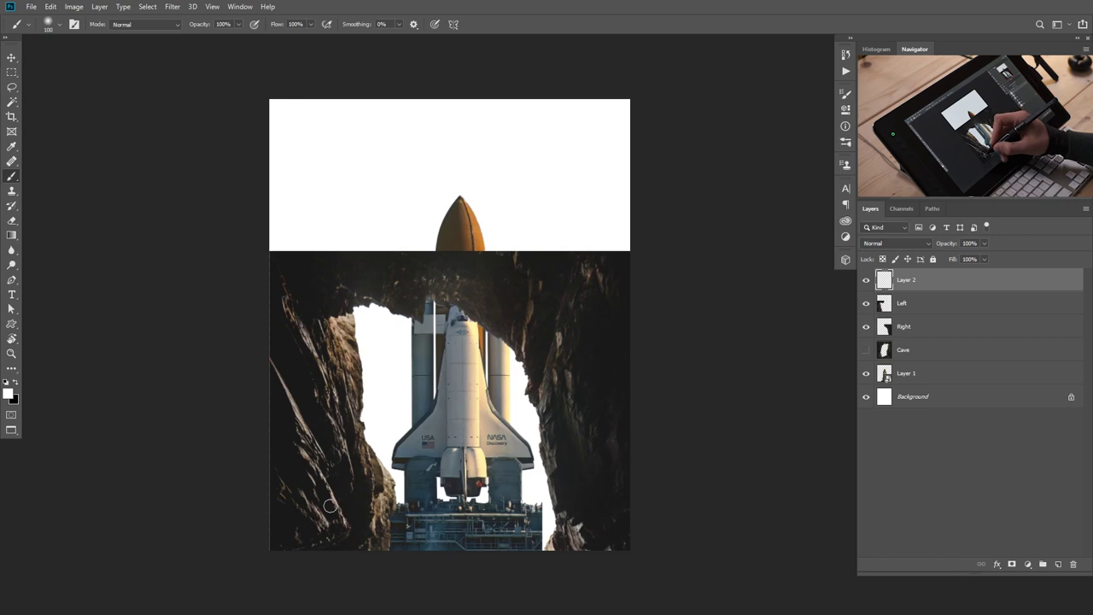
# Sketch a wide arch over the cave and hatch its interior in white at 100% opacity, and delete the sketch layer.
pyautogui.moveTo(336, 544)
pyautogui.mouseDown()
pyautogui.moveTo(331, 380)
pyautogui.moveTo(342, 350)
pyautogui.moveTo(389, 300)
pyautogui.moveTo(460, 276)
pyautogui.moveTo(549, 302)
pyautogui.moveTo(572, 344)
pyautogui.moveTo(594, 547)
pyautogui.mouseUp()
pyautogui.moveTo(586, 367)
pyautogui.mouseDown()
pyautogui.moveTo(541, 282)
pyautogui.moveTo(369, 272)
pyautogui.moveTo(315, 373)
pyautogui.moveTo(289, 545)
pyautogui.mouseUp()
pyautogui.moveTo(381, 290)
pyautogui.mouseDown()
pyautogui.moveTo(358, 309)
pyautogui.moveTo(325, 427)
pyautogui.moveTo(500, 324)
pyautogui.moveTo(564, 398)
pyautogui.moveTo(526, 538)
pyautogui.moveTo(478, 286)
pyautogui.moveTo(370, 356)
pyautogui.moveTo(337, 530)
pyautogui.mouseUp()
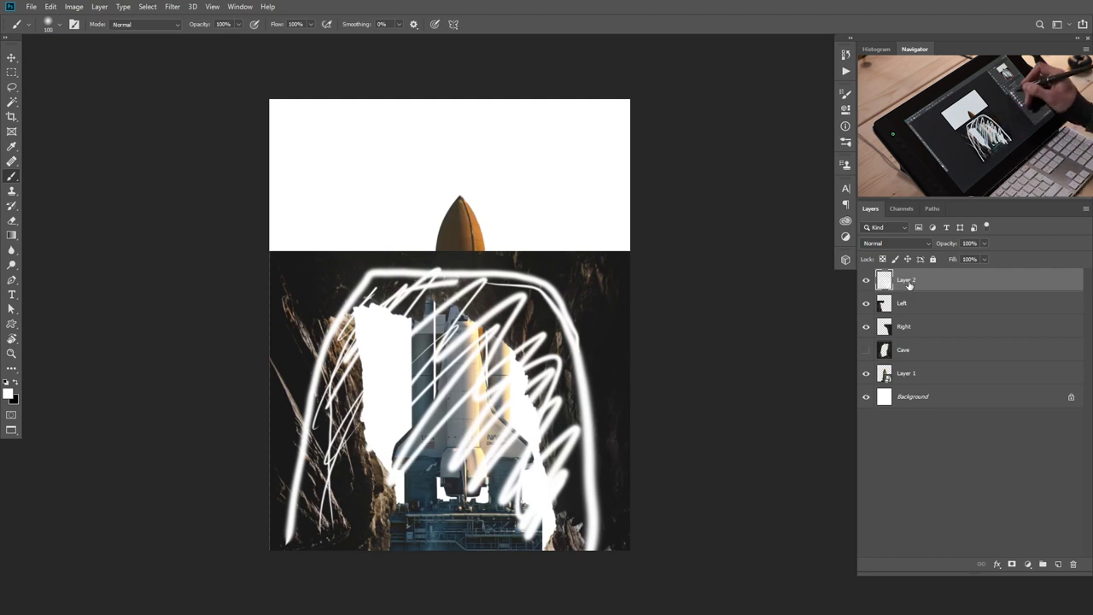
pyautogui.press('Delete')
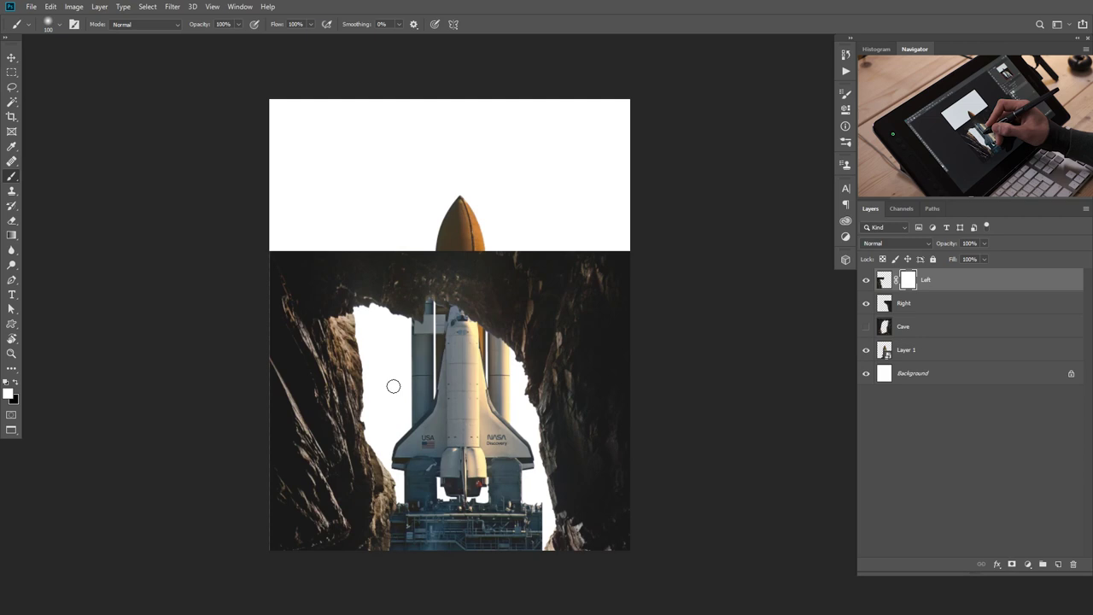
# Turn off the brush's Shape Dynamics and set its size to 250 px and hardness to 74%.
pyautogui.press('F5')
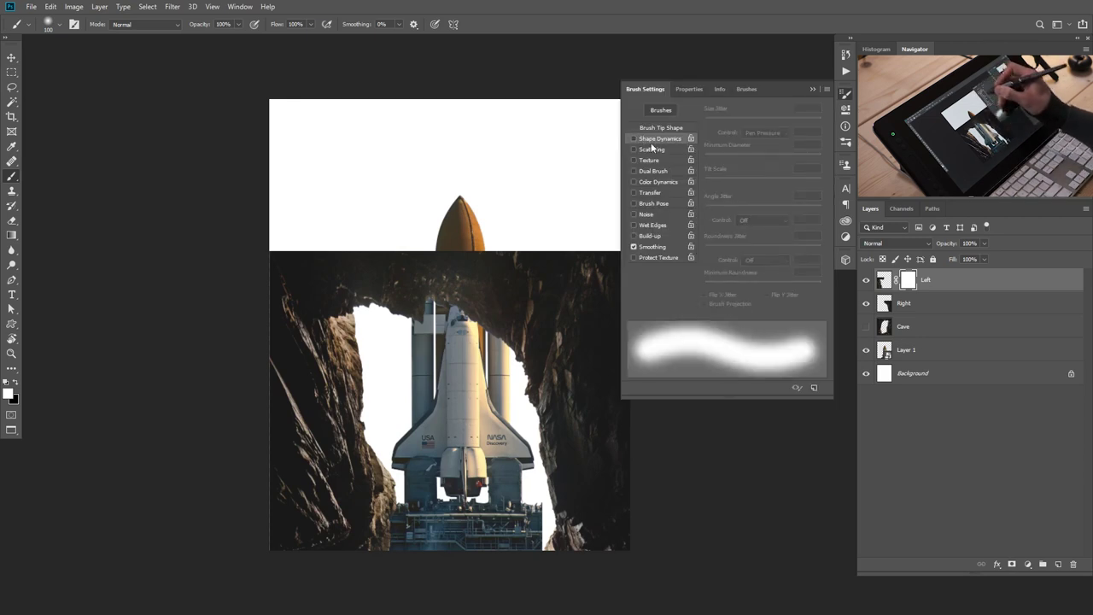
pyautogui.press('F5')
pyautogui.press(']')
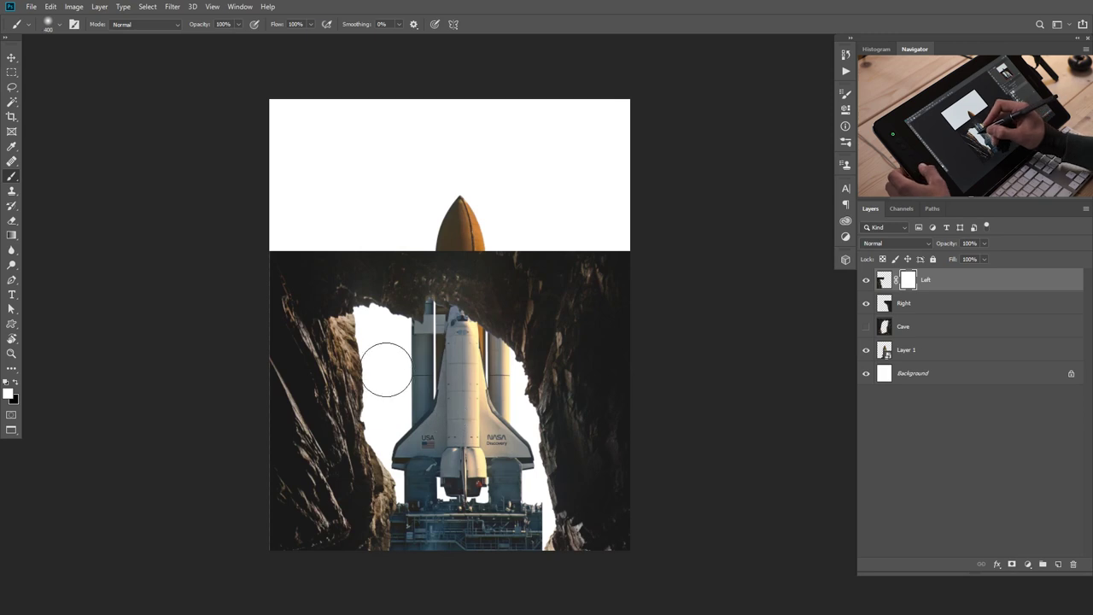
pyautogui.rightClick(381, 367)
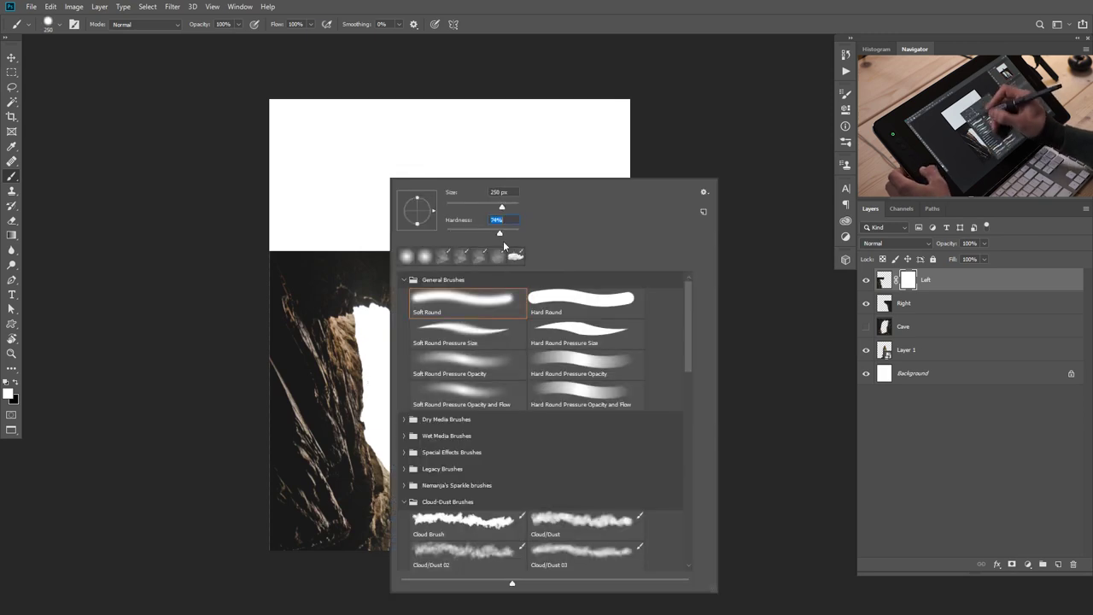
pyautogui.press('Return')
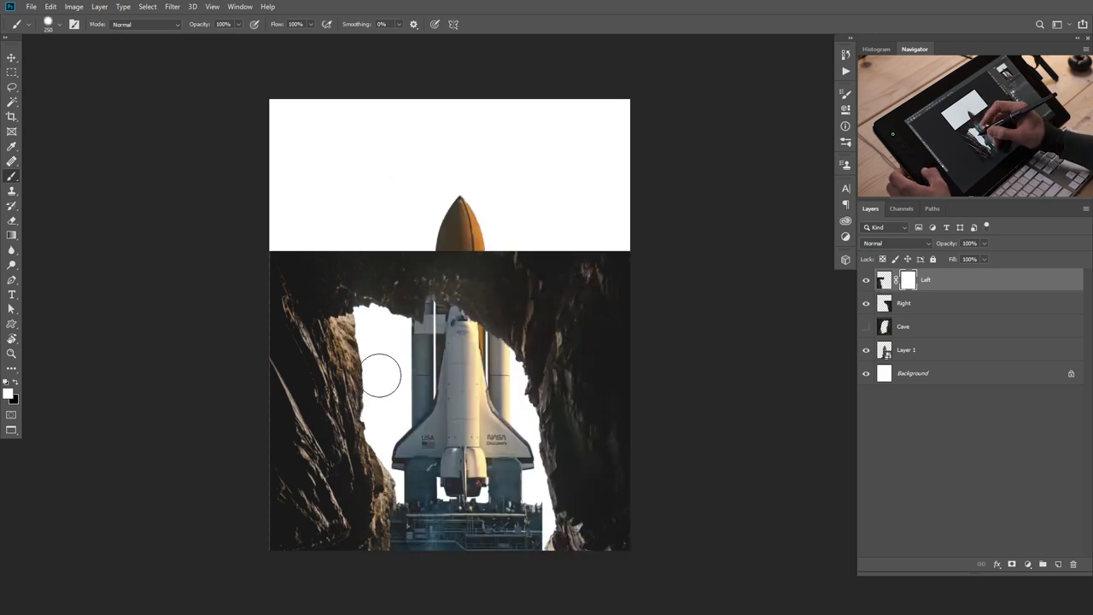
# Try to mask away the inner edge of the left cave wall in black, and undo the masking.
pyautogui.press('x')
pyautogui.moveTo(373, 356)
pyautogui.mouseDown()
pyautogui.moveTo(364, 392)
pyautogui.moveTo(365, 337)
pyautogui.moveTo(343, 416)
pyautogui.moveTo(371, 463)
pyautogui.moveTo(365, 413)
pyautogui.moveTo(376, 540)
pyautogui.mouseUp()
pyautogui.hotkey('ctrl', 'z')
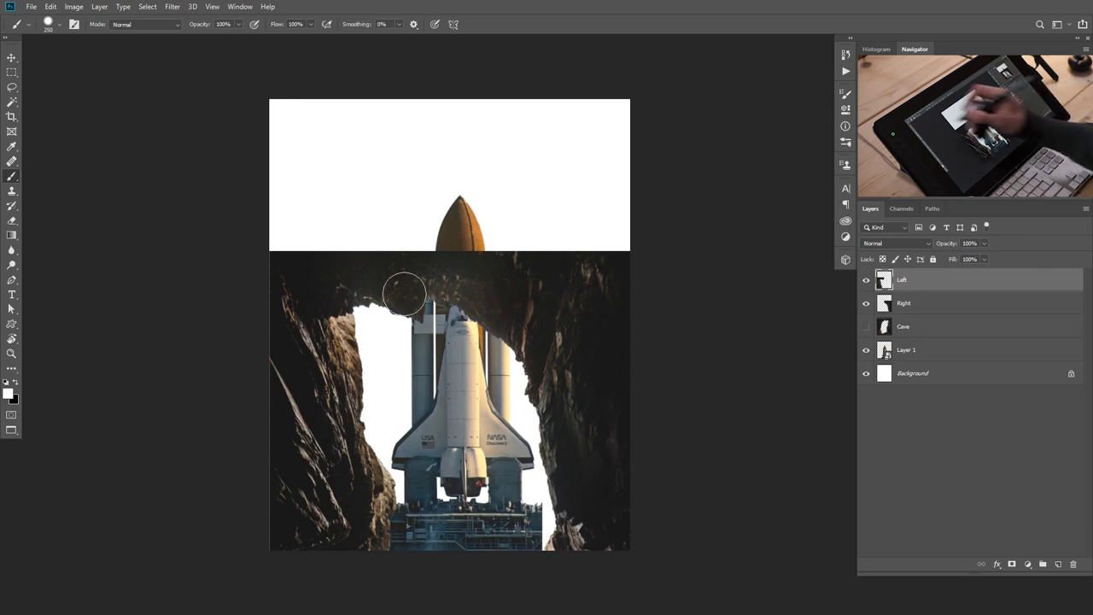
# Open the Left layer in Liquify and push the inner rock wall outward to widen the cave opening.
pyautogui.click(175, 10)
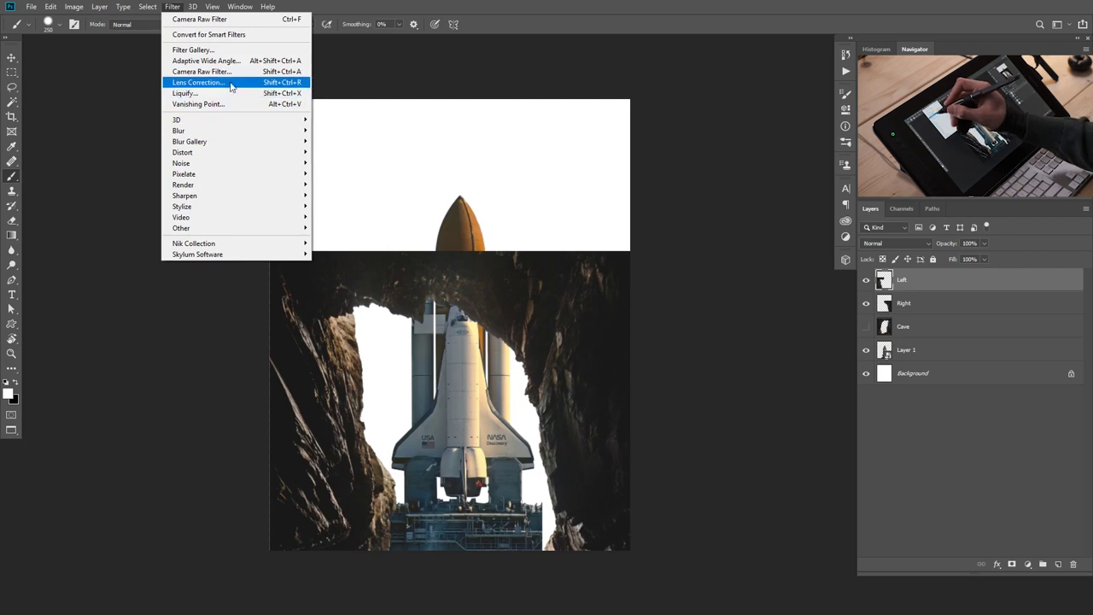
pyautogui.click(227, 85)
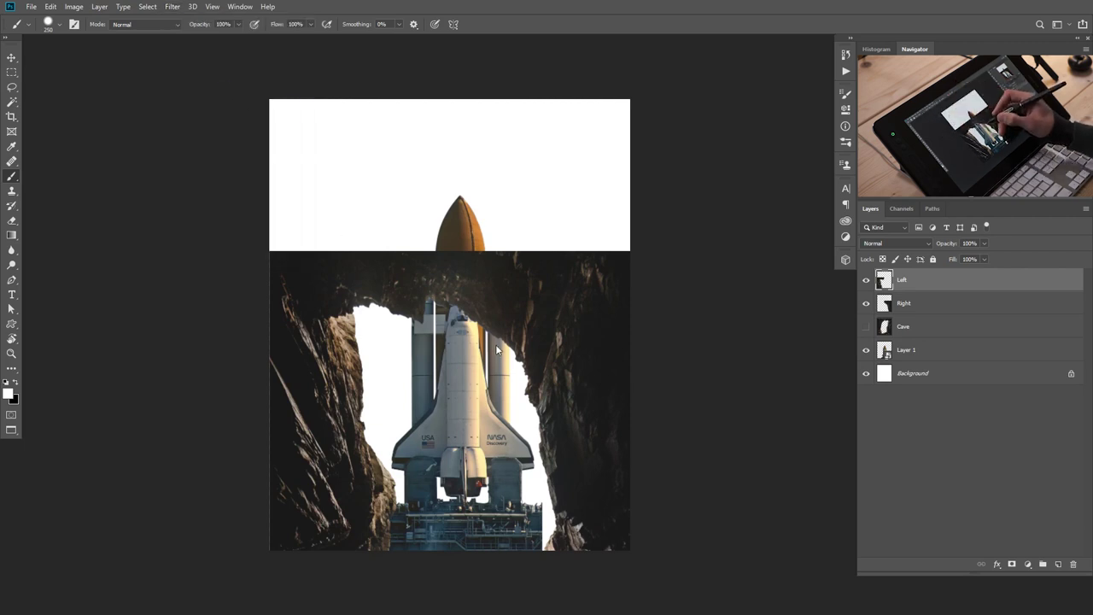
pyautogui.click(173, 7)
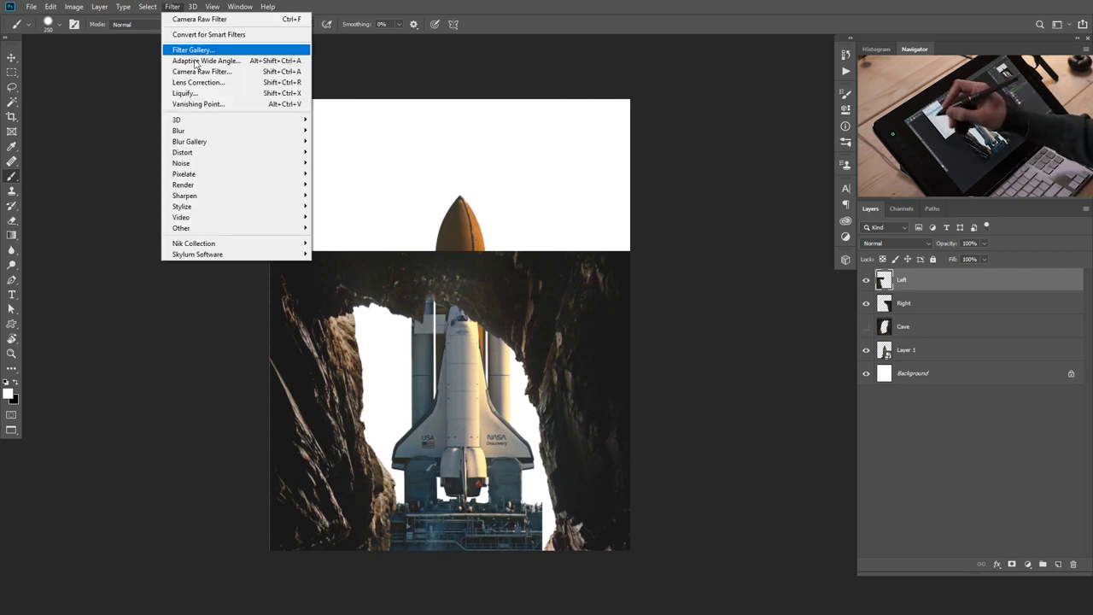
pyautogui.click(214, 93)
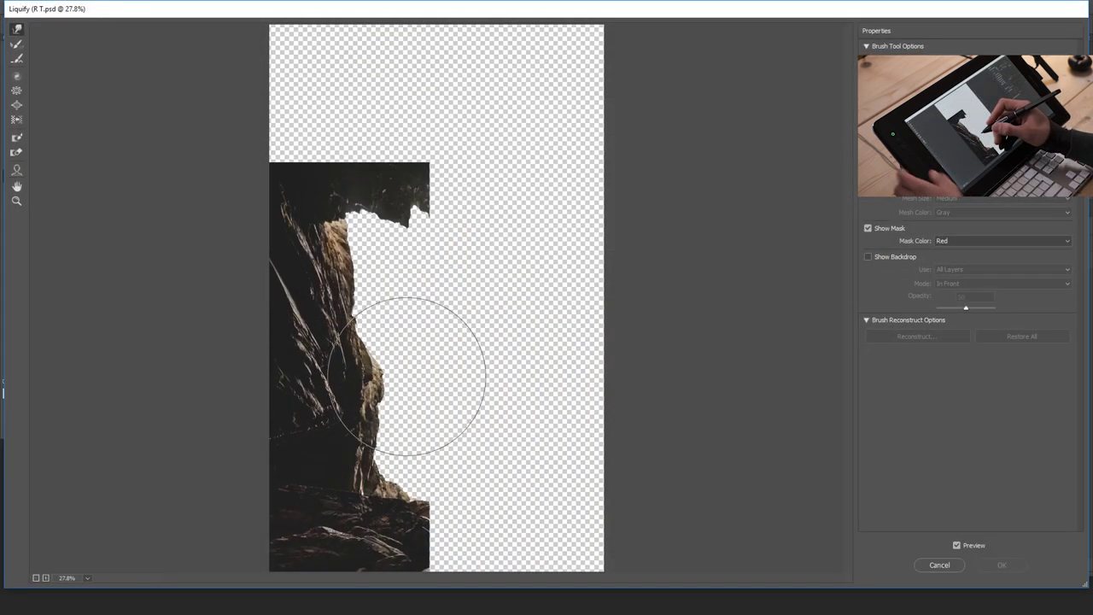
pyautogui.moveTo(391, 366)
pyautogui.mouseDown()
pyautogui.moveTo(336, 386)
pyautogui.moveTo(358, 503)
pyautogui.moveTo(394, 524)
pyautogui.moveTo(382, 523)
pyautogui.moveTo(422, 525)
pyautogui.moveTo(337, 499)
pyautogui.mouseUp()
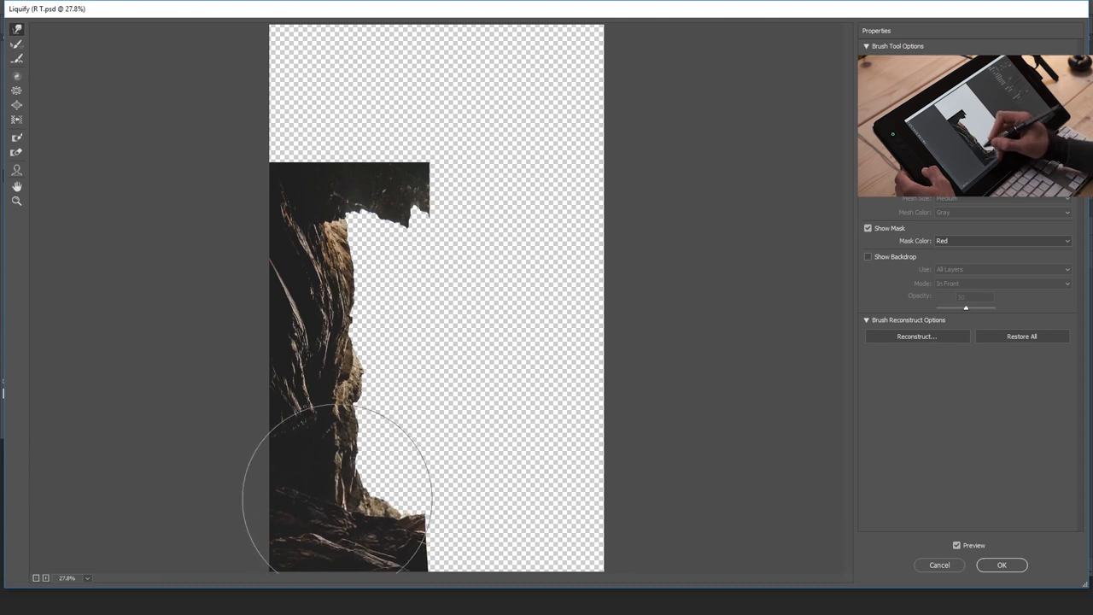
pyautogui.moveTo(336, 381); pyautogui.dragTo(328, 364)
# Stretch the Left layer's ceiling ledge outward in Liquify and curve the upper wall into an arch.
pyautogui.moveTo(343, 233)
pyautogui.mouseDown()
pyautogui.moveTo(247, 245)
pyautogui.moveTo(385, 225)
pyautogui.moveTo(320, 313)
pyautogui.moveTo(366, 298)
pyautogui.moveTo(354, 286)
pyautogui.moveTo(363, 281)
pyautogui.moveTo(293, 286)
pyautogui.moveTo(384, 231)
pyautogui.moveTo(374, 210)
pyautogui.moveTo(399, 215)
pyautogui.moveTo(452, 178)
pyautogui.moveTo(471, 182)
pyautogui.moveTo(442, 194)
pyautogui.mouseUp()
pyautogui.press('[')
pyautogui.press('[')
pyautogui.press('[')
pyautogui.press('[')
pyautogui.moveTo(388, 217)
pyautogui.mouseDown()
pyautogui.moveTo(392, 228)
pyautogui.moveTo(376, 214)
pyautogui.moveTo(386, 217)
pyautogui.mouseUp()
pyautogui.press(']')
pyautogui.press(']')
pyautogui.press(']')
pyautogui.press(']')
pyautogui.press('[')
pyautogui.press('[')
pyautogui.press('[')
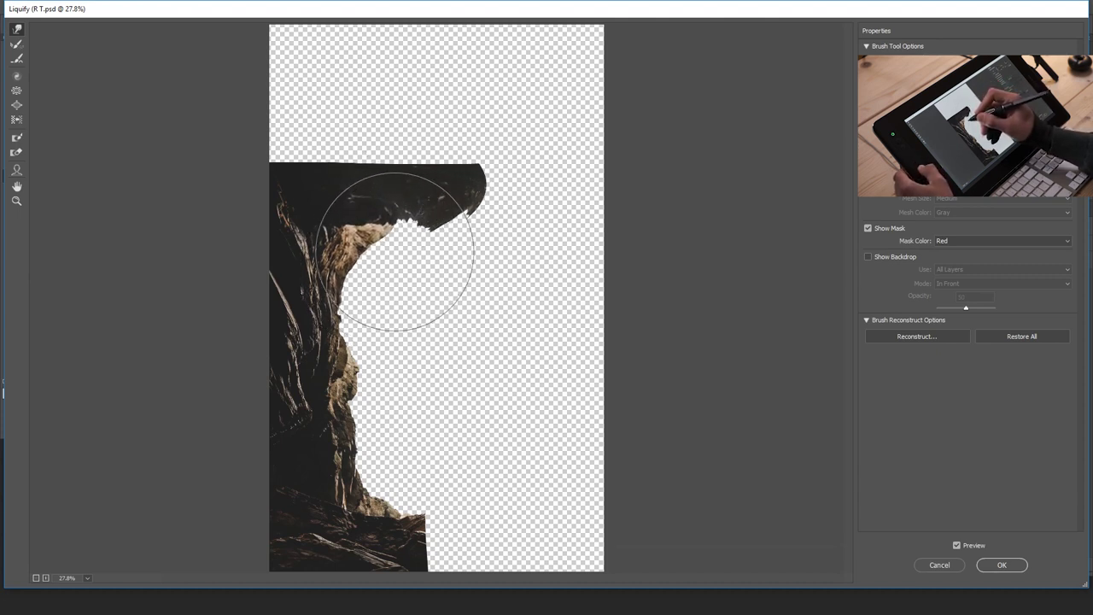
# Push the middle and lower parts of the Left layer's inner wall outward in Liquify.
pyautogui.press(']')
pyautogui.press(']')
pyautogui.press(']')
pyautogui.press(']')
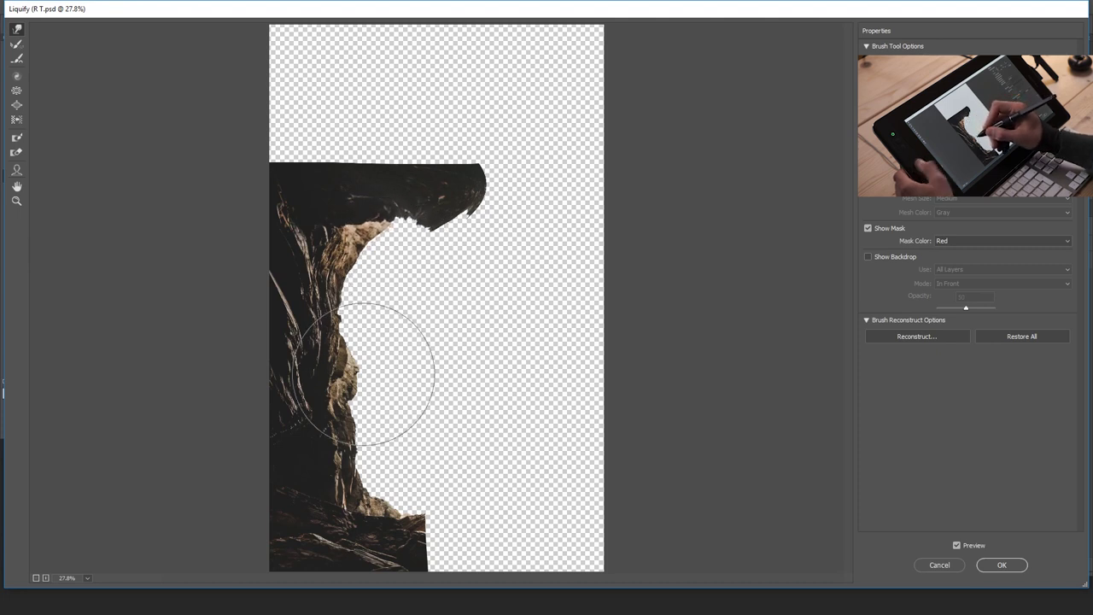
pyautogui.press(']')
pyautogui.press(']')
pyautogui.press(']')
pyautogui.moveTo(297, 432)
pyautogui.mouseDown()
pyautogui.moveTo(279, 437)
pyautogui.moveTo(299, 483)
pyautogui.mouseUp()
pyautogui.press('[')
pyautogui.press('[')
pyautogui.press('[')
pyautogui.press('[')
pyautogui.moveTo(289, 357)
pyautogui.mouseDown()
pyautogui.moveTo(256, 330)
pyautogui.moveTo(306, 395)
pyautogui.moveTo(312, 427)
pyautogui.moveTo(326, 416)
pyautogui.mouseUp()
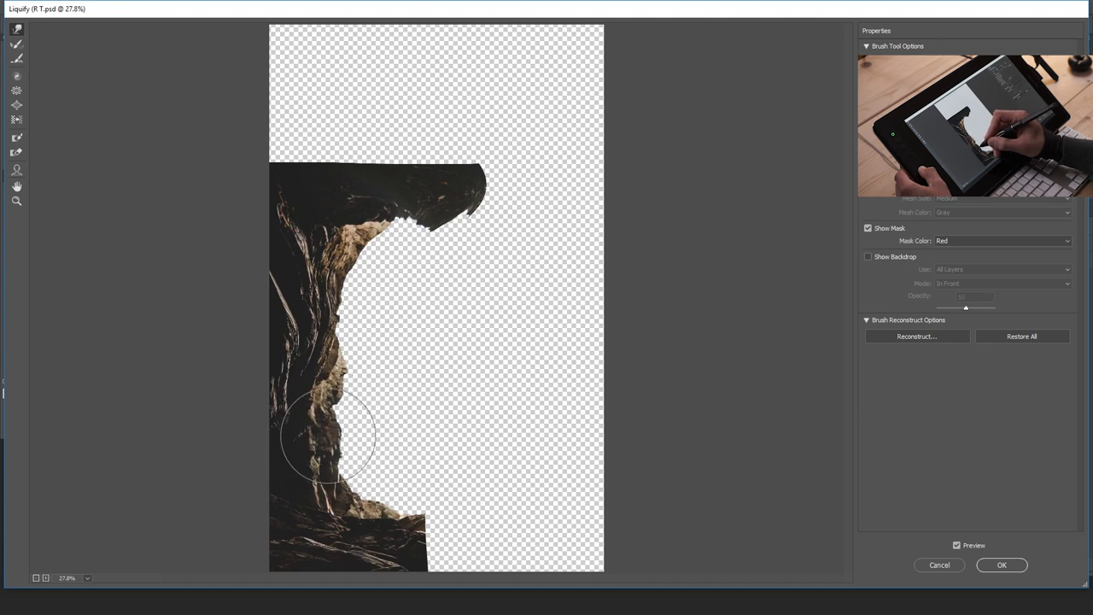
# Hollow out the Left layer's inner wall further around mid-height to bow the opening outward.
pyautogui.press(']')
pyautogui.press(']')
pyautogui.press(']')
pyautogui.press(']')
pyautogui.press(']')
pyautogui.moveTo(339, 295)
pyautogui.mouseDown()
pyautogui.moveTo(350, 388)
pyautogui.moveTo(383, 387)
pyautogui.moveTo(329, 406)
pyautogui.moveTo(295, 398)
pyautogui.moveTo(306, 448)
pyautogui.mouseUp()
pyautogui.press('[')
pyautogui.press('[')
pyautogui.press('[')
pyautogui.press('[')
pyautogui.press('[')
pyautogui.press('[')
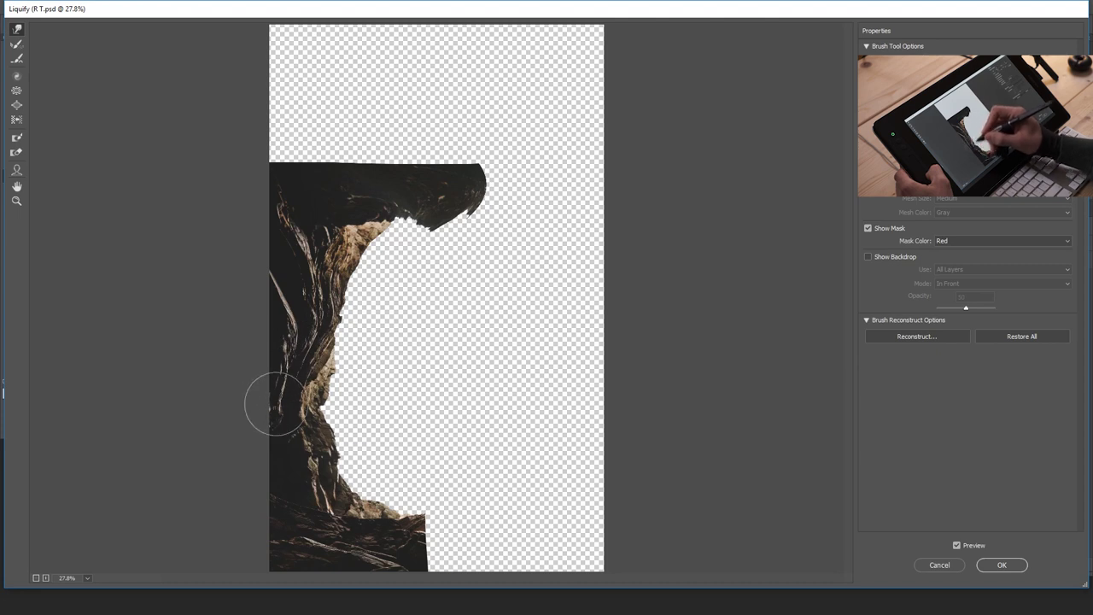
# Smooth the arch curve and raise the underside of the Left layer's ceiling ledge, and apply the Liquify changes.
pyautogui.press(']')
pyautogui.press(']')
pyautogui.press(']')
pyautogui.moveTo(388, 241)
pyautogui.mouseDown()
pyautogui.moveTo(417, 229)
pyautogui.moveTo(435, 247)
pyautogui.moveTo(453, 239)
pyautogui.moveTo(393, 246)
pyautogui.moveTo(327, 298)
pyautogui.moveTo(333, 283)
pyautogui.moveTo(378, 322)
pyautogui.moveTo(351, 341)
pyautogui.moveTo(275, 330)
pyautogui.moveTo(330, 322)
pyautogui.moveTo(337, 334)
pyautogui.moveTo(342, 325)
pyautogui.moveTo(315, 324)
pyautogui.moveTo(341, 324)
pyautogui.moveTo(317, 346)
pyautogui.moveTo(325, 330)
pyautogui.moveTo(314, 317)
pyautogui.mouseUp()
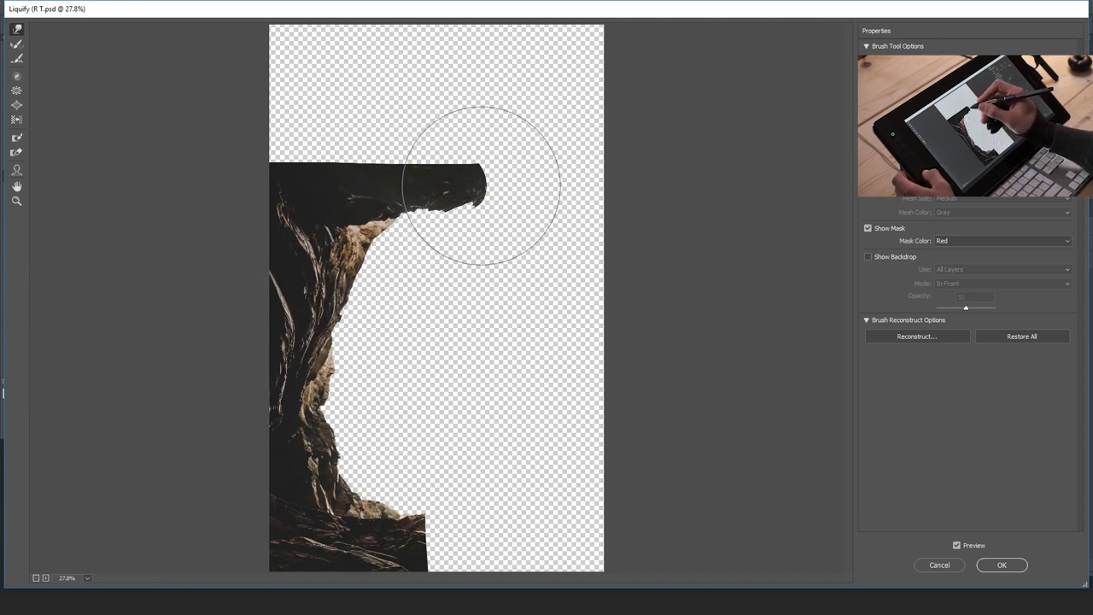
pyautogui.moveTo(481, 186); pyautogui.dragTo(487, 183)
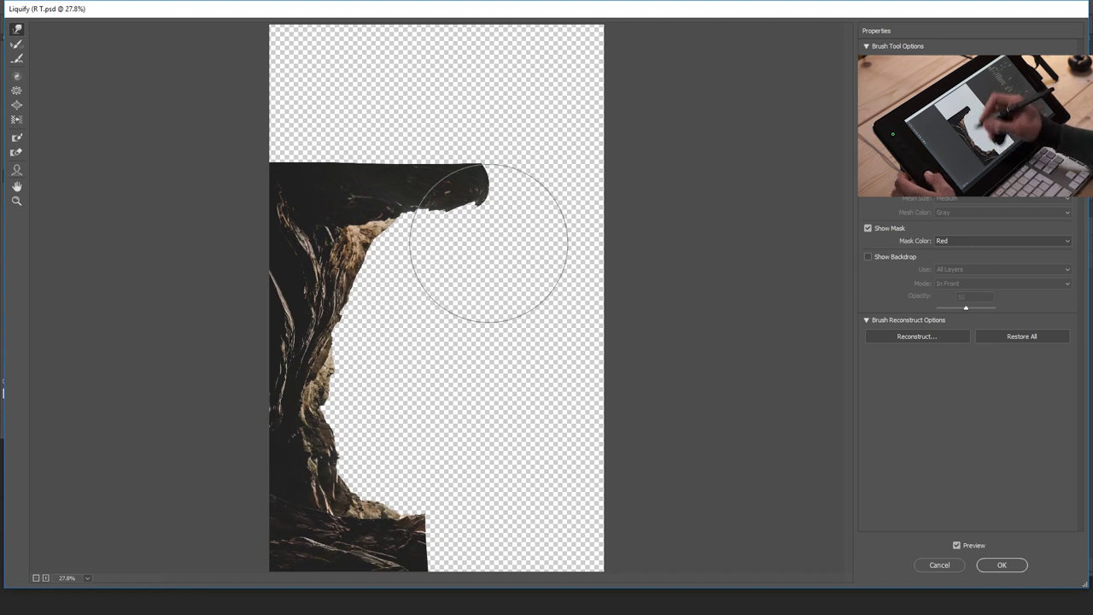
pyautogui.click(1015, 564)
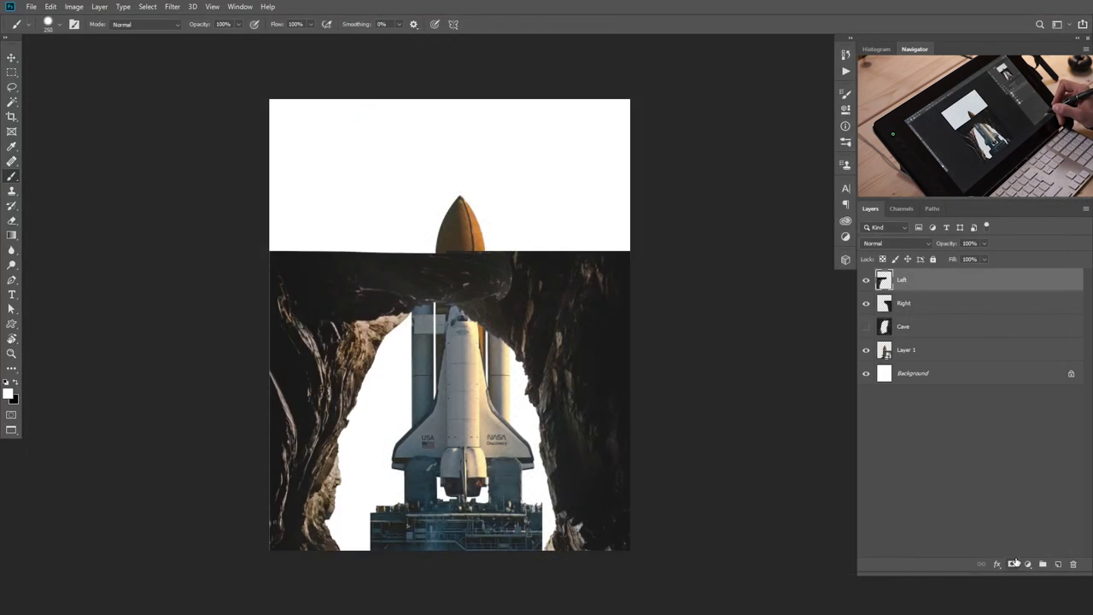
# Reposition the Left cave half and scale it to 91.12%, aligning its top edge with the Right half.
pyautogui.press('v')
pyautogui.moveTo(349, 454)
pyautogui.mouseDown()
pyautogui.moveTo(339, 400)
pyautogui.moveTo(330, 462)
pyautogui.moveTo(302, 461)
pyautogui.moveTo(316, 462)
pyautogui.moveTo(335, 376)
pyautogui.moveTo(326, 462)
pyautogui.moveTo(340, 453)
pyautogui.mouseUp()
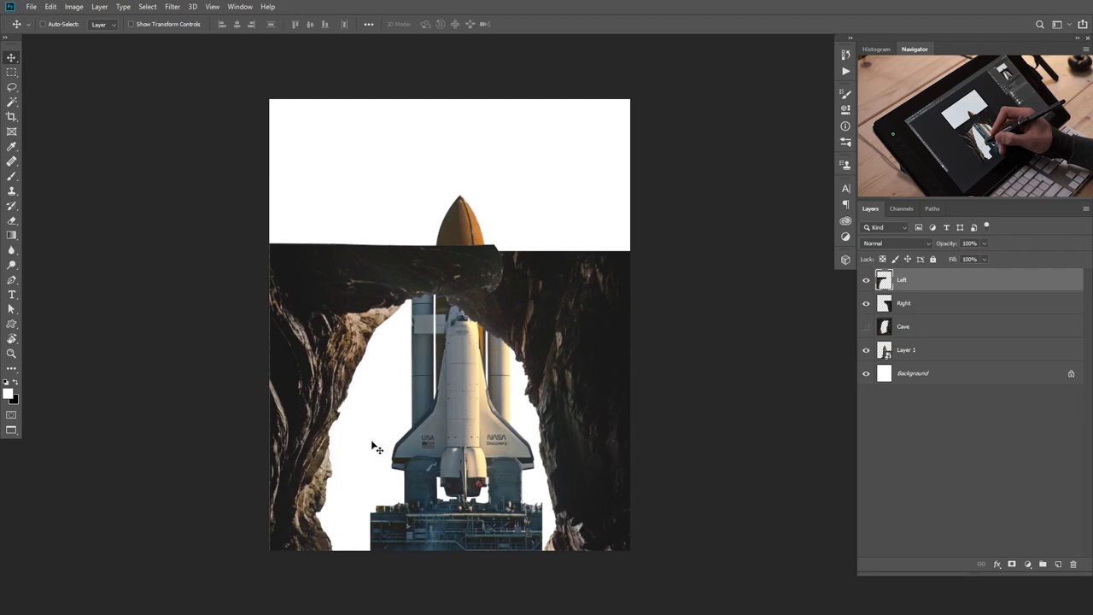
pyautogui.hotkey('ctrl', 't')
pyautogui.moveTo(501, 245); pyautogui.dragTo(491, 264)
pyautogui.moveTo(393, 417); pyautogui.dragTo(385, 409)
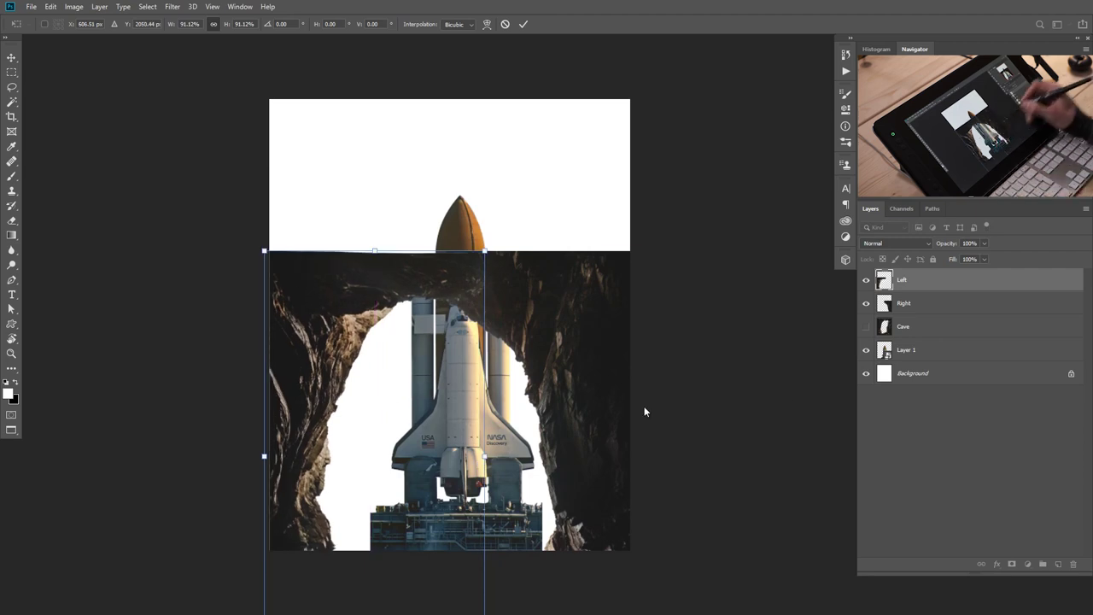
pyautogui.press('Return')
# Liquify the Right layer, raising its ceiling ledge and pushing its inner wall outward to widen the opening.
pyautogui.click(917, 313)
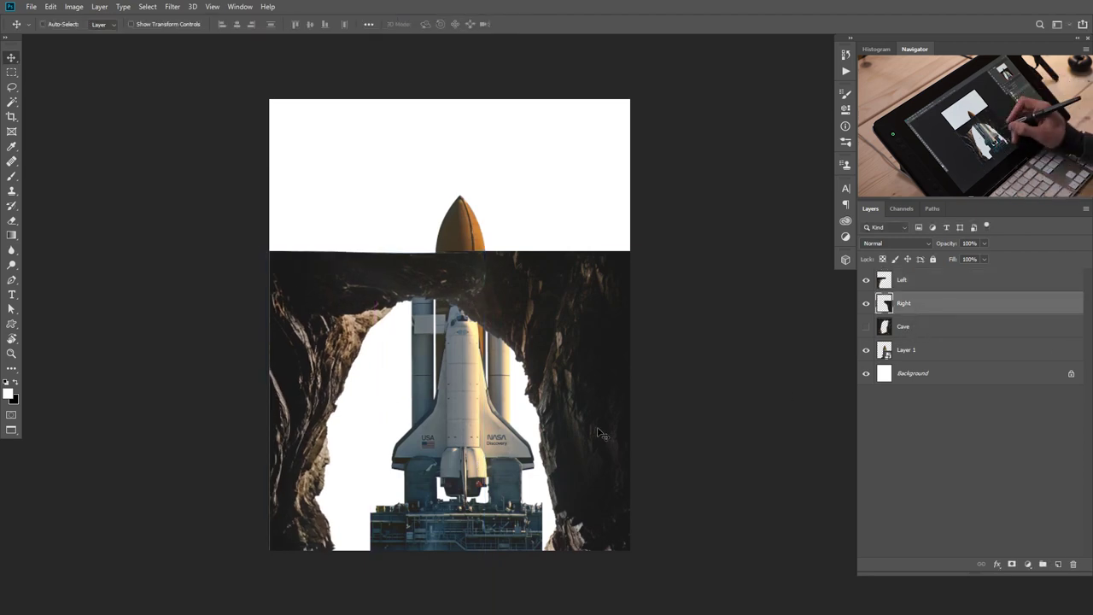
pyautogui.hotkey('ctrl', 'shift', 'x')
pyautogui.press(']')
pyautogui.moveTo(488, 223); pyautogui.dragTo(452, 214)
pyautogui.moveTo(529, 462); pyautogui.dragTo(556, 501)
pyautogui.press('[')
pyautogui.press('[')
pyautogui.moveTo(470, 231)
pyautogui.mouseDown()
pyautogui.moveTo(440, 198)
pyautogui.moveTo(460, 214)
pyautogui.moveTo(427, 205)
pyautogui.moveTo(461, 199)
pyautogui.mouseUp()
pyautogui.press('[')
pyautogui.press(']')
pyautogui.moveTo(516, 298); pyautogui.dragTo(570, 320)
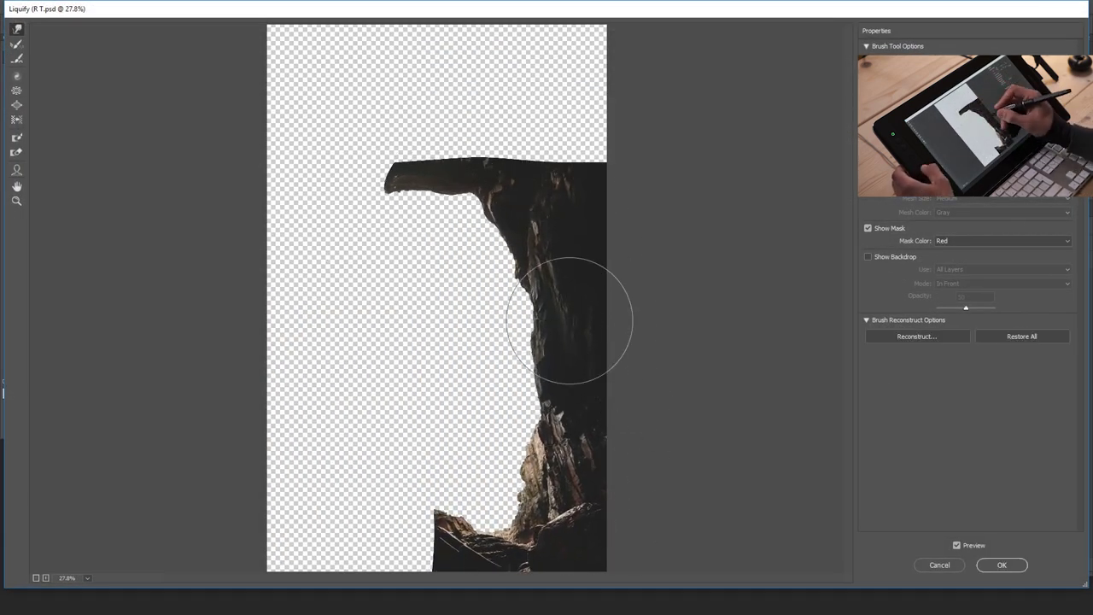
pyautogui.click(1002, 564)
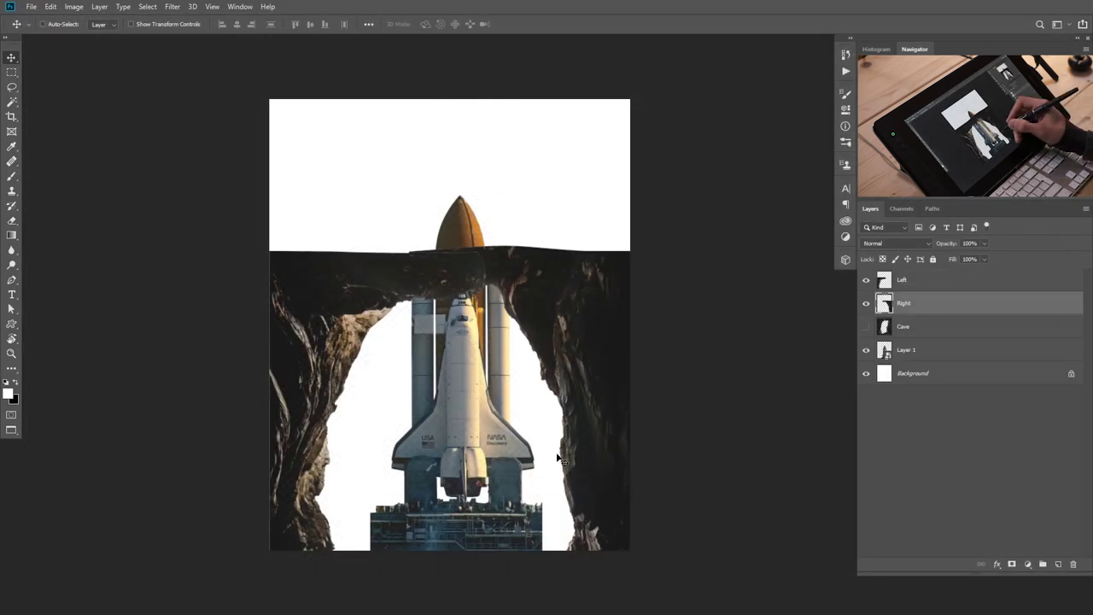
pyautogui.hotkey('ctrl', 'shift', 'z')
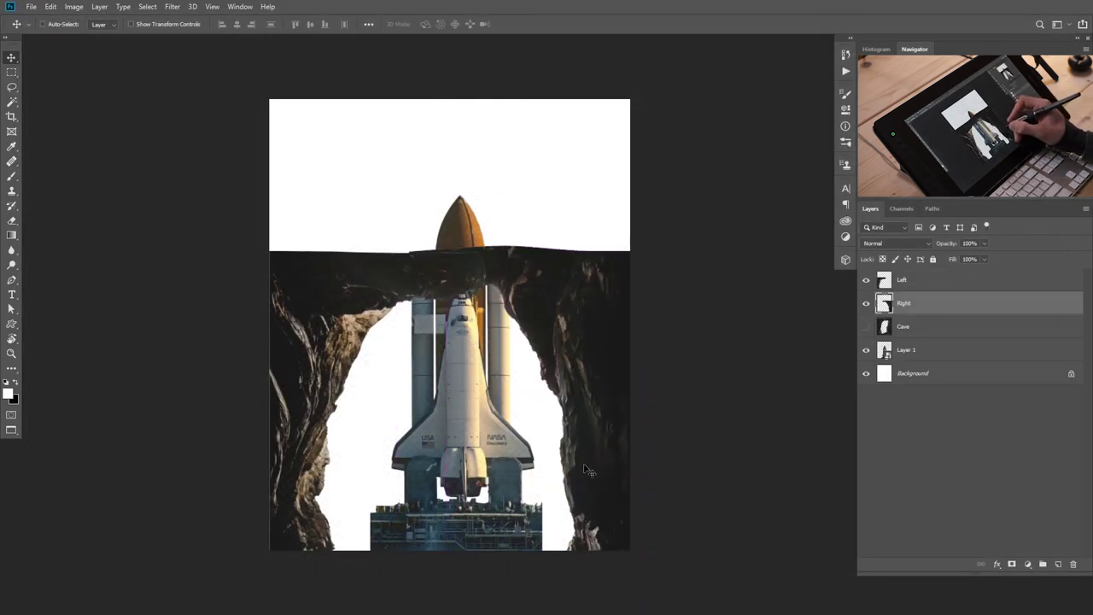
# Scale the Right cave half to 80.94% and move it outward, away from the shuttle.
pyautogui.hotkey('ctrl', 't')
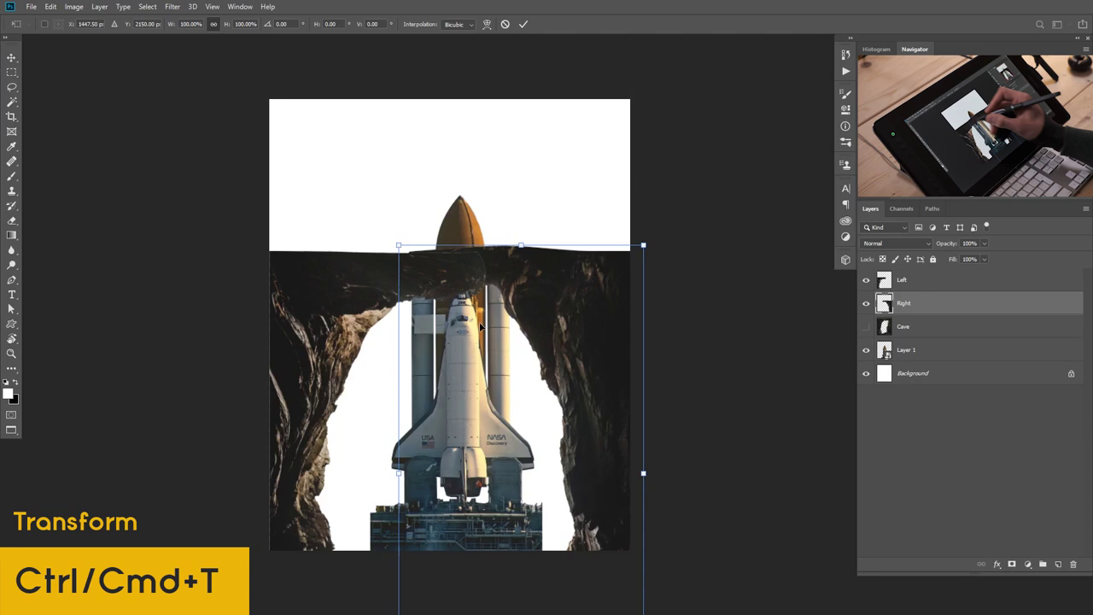
pyautogui.moveTo(399, 247); pyautogui.dragTo(422, 288)
pyautogui.moveTo(565, 456); pyautogui.dragTo(597, 415)
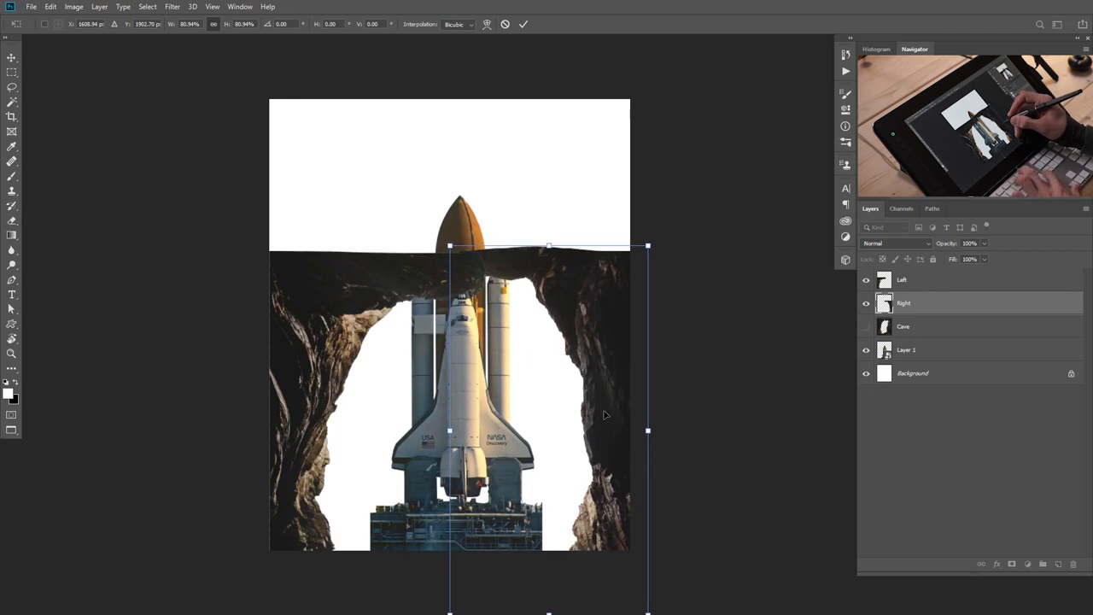
pyautogui.press('Return')
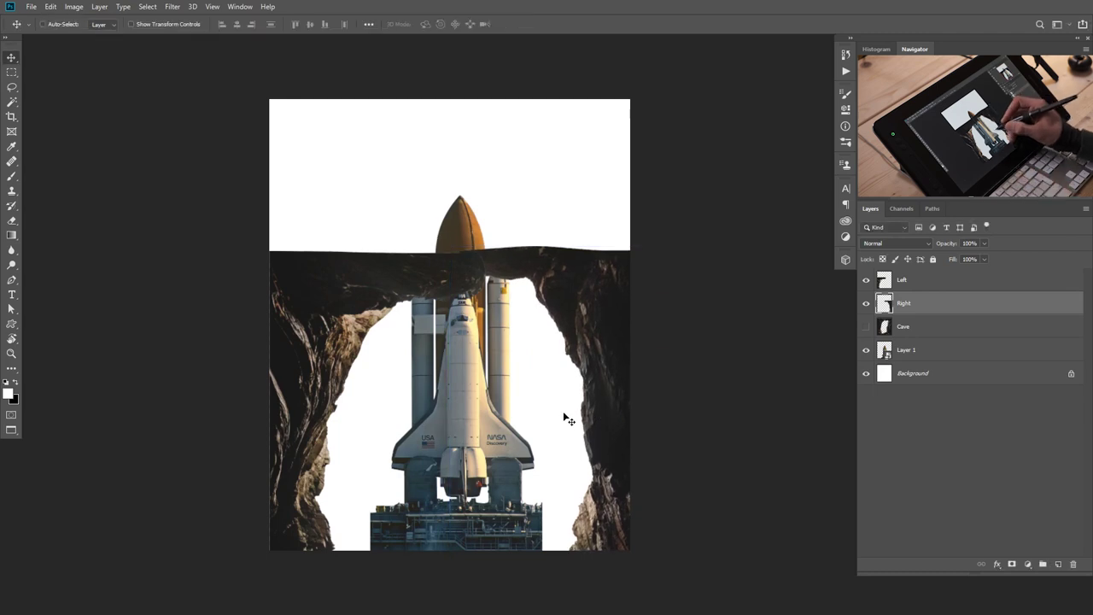
# Move the Left cave half outward and slightly up, and scale it to 98.87%.
pyautogui.click(938, 284)
pyautogui.moveTo(354, 434); pyautogui.dragTo(324, 406)
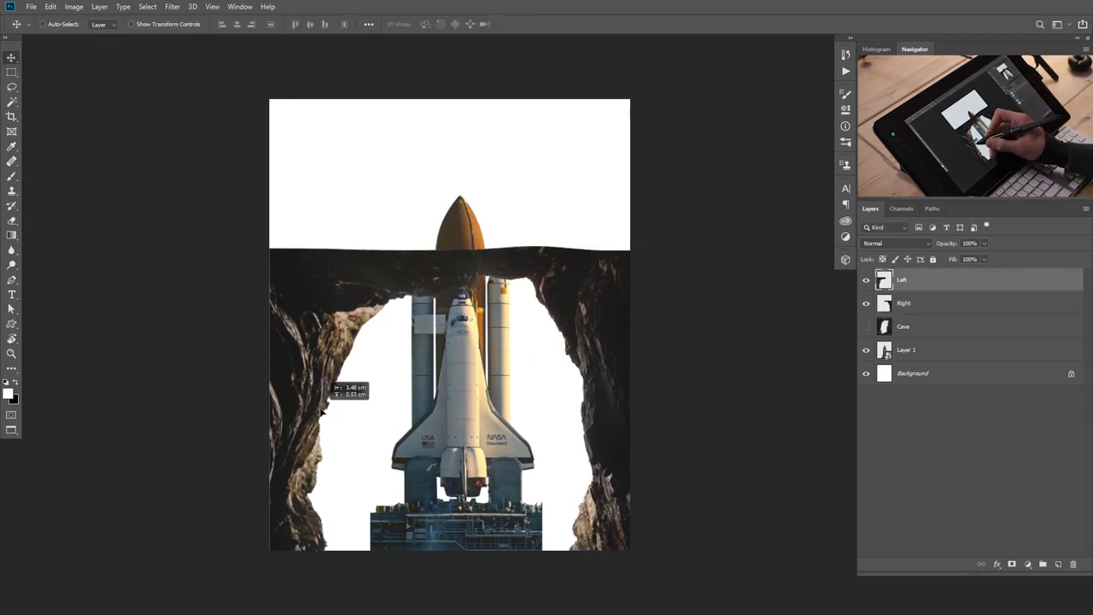
pyautogui.hotkey('ctrl', 't')
pyautogui.moveTo(478, 252); pyautogui.dragTo(474, 253)
pyautogui.moveTo(410, 377); pyautogui.dragTo(411, 369)
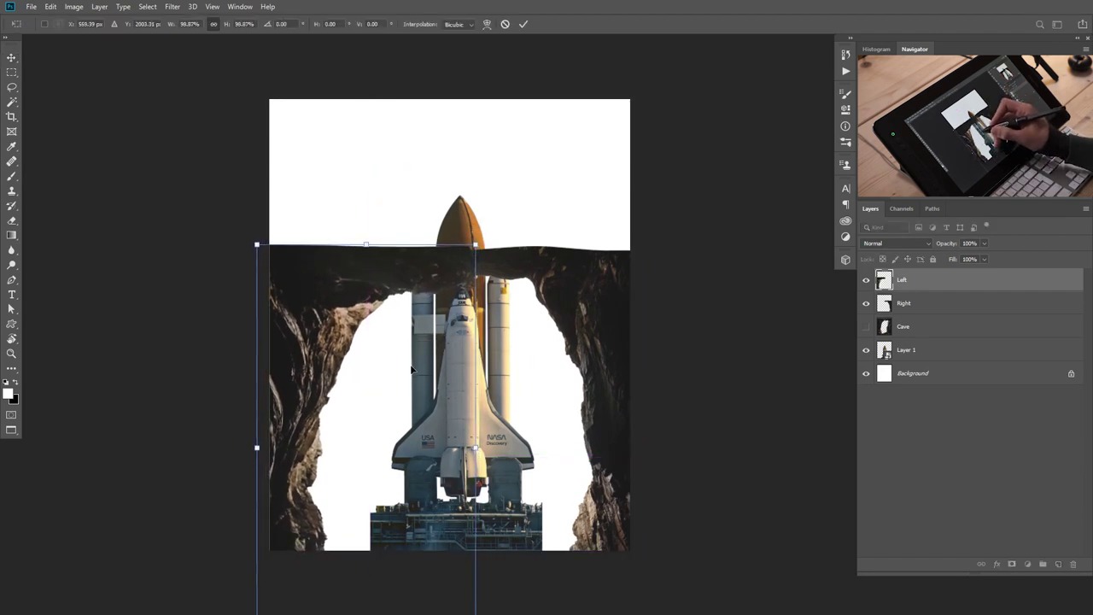
pyautogui.press('Return')
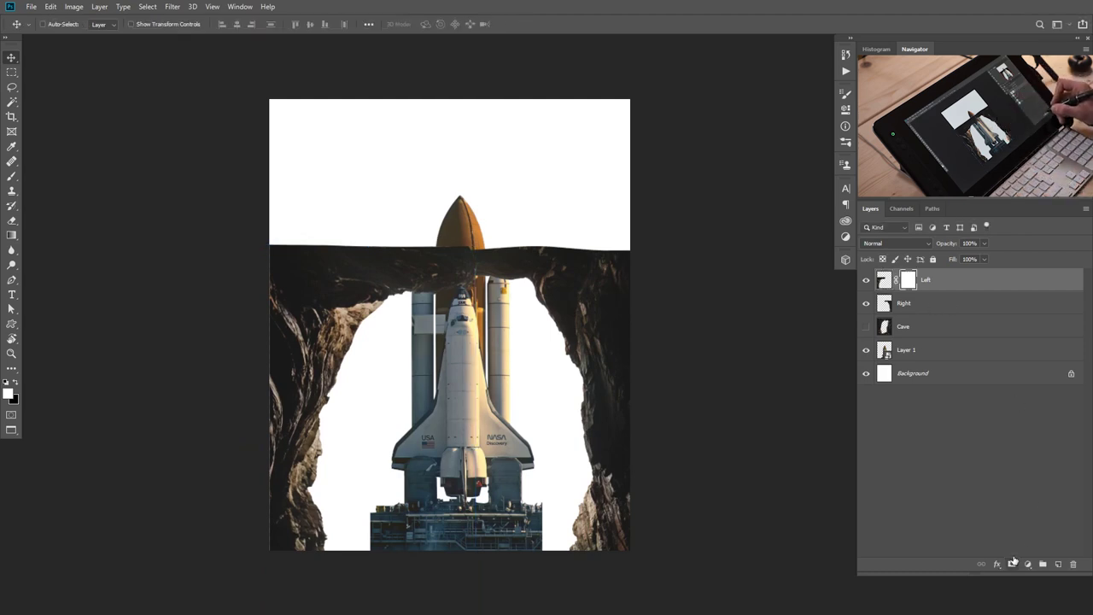
# Add a layer mask to the Left layer and paint out rock above the shuttle's nose with a 250 px black brush.
pyautogui.moveTo(433, 301); pyautogui.dragTo(485, 340)
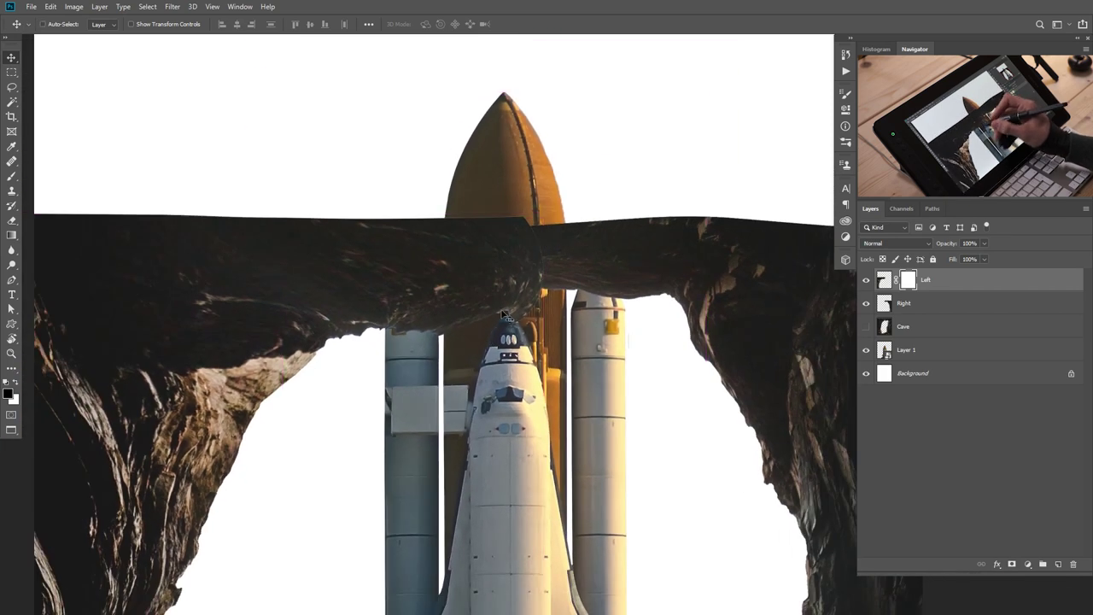
pyautogui.press('b')
pyautogui.moveTo(530, 332)
pyautogui.mouseDown()
pyautogui.moveTo(498, 341)
pyautogui.moveTo(515, 345)
pyautogui.moveTo(403, 354)
pyautogui.mouseUp()
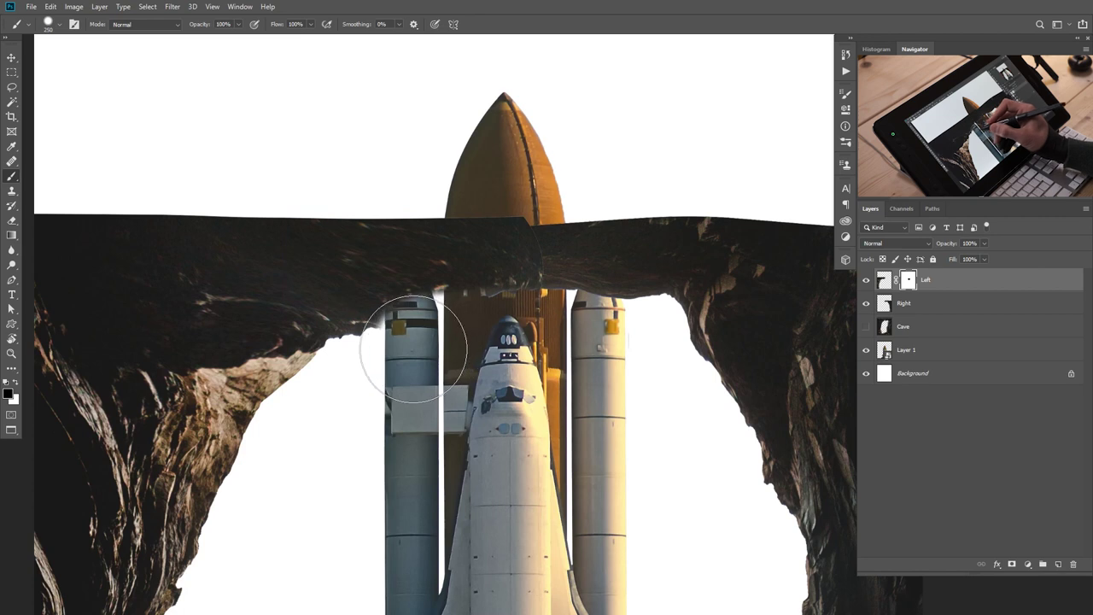
# Reduce the brush to 100 px and mask the underside of the Left layer's ledge into an arch around the booster.
pyautogui.press('[')
pyautogui.press('[')
pyautogui.press('[')
pyautogui.press('[')
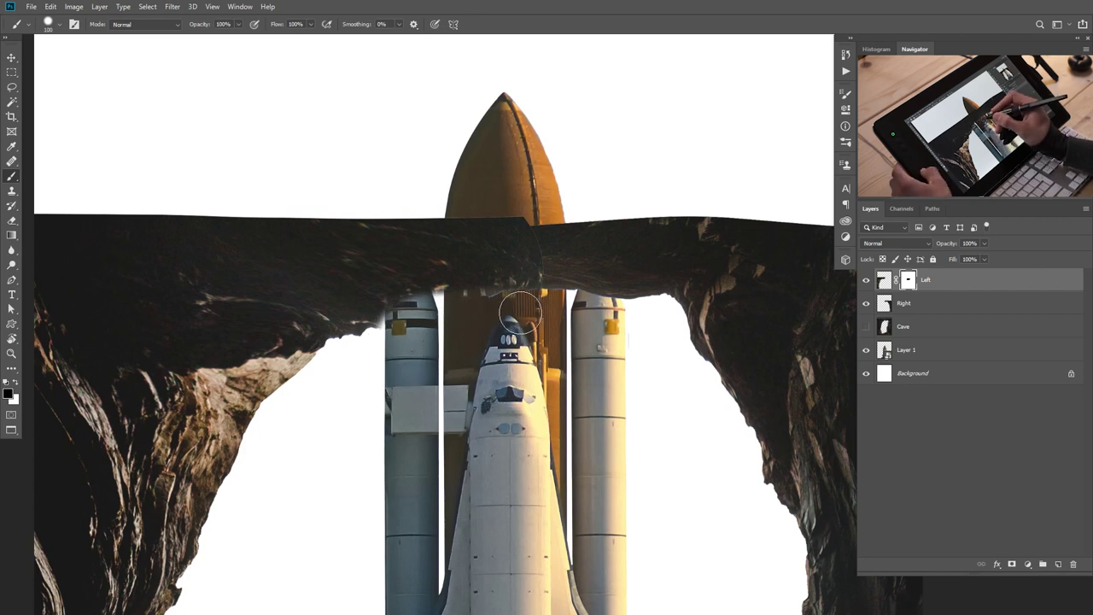
pyautogui.moveTo(478, 305)
pyautogui.mouseDown()
pyautogui.moveTo(488, 299)
pyautogui.moveTo(365, 295)
pyautogui.moveTo(364, 331)
pyautogui.mouseUp()
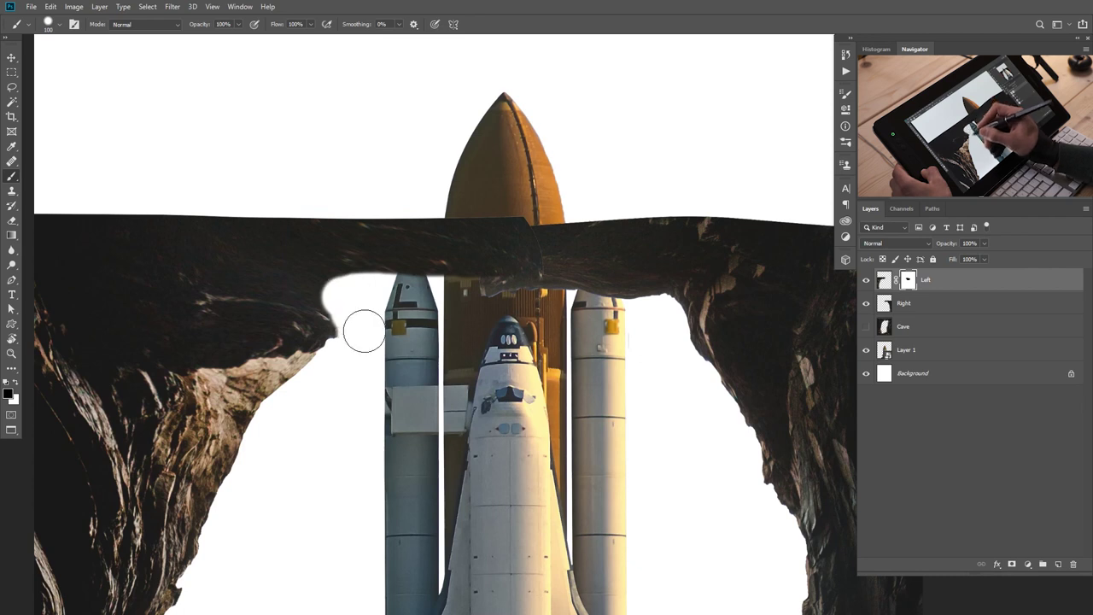
pyautogui.rightClick(340, 345)
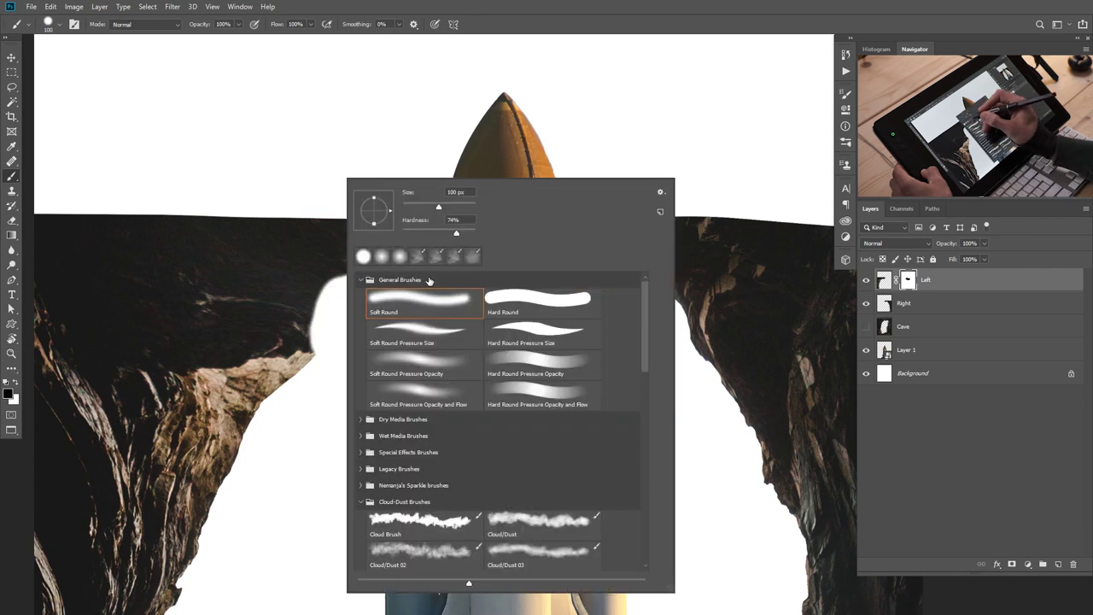
pyautogui.press('Return')
pyautogui.press('[')
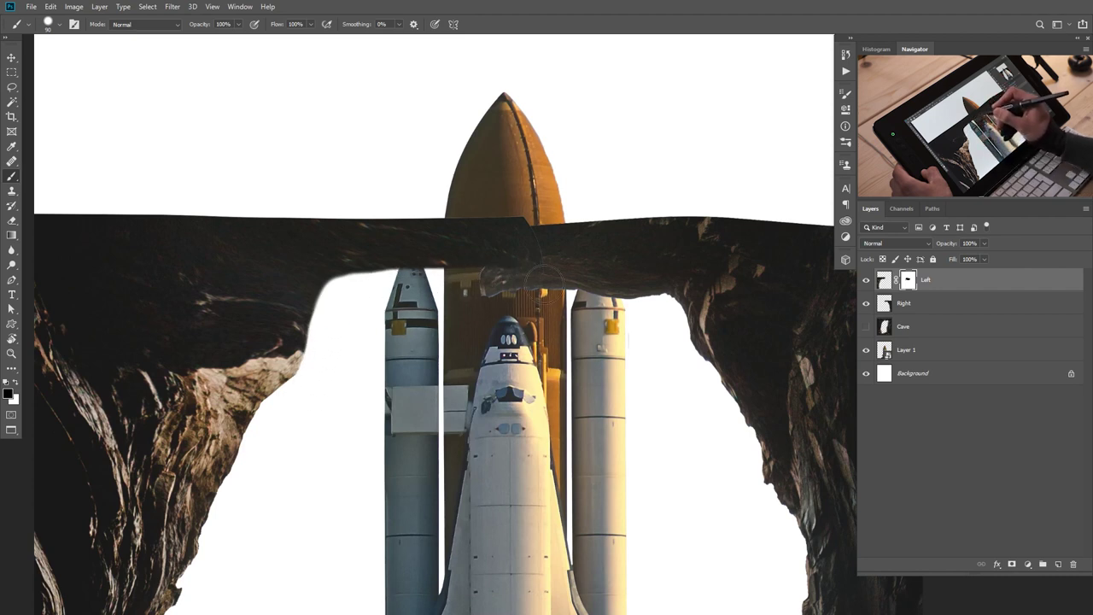
# Add a layer mask to the Right layer and paint out its ledge where it covers the shuttle's orange tank.
pyautogui.click(898, 310)
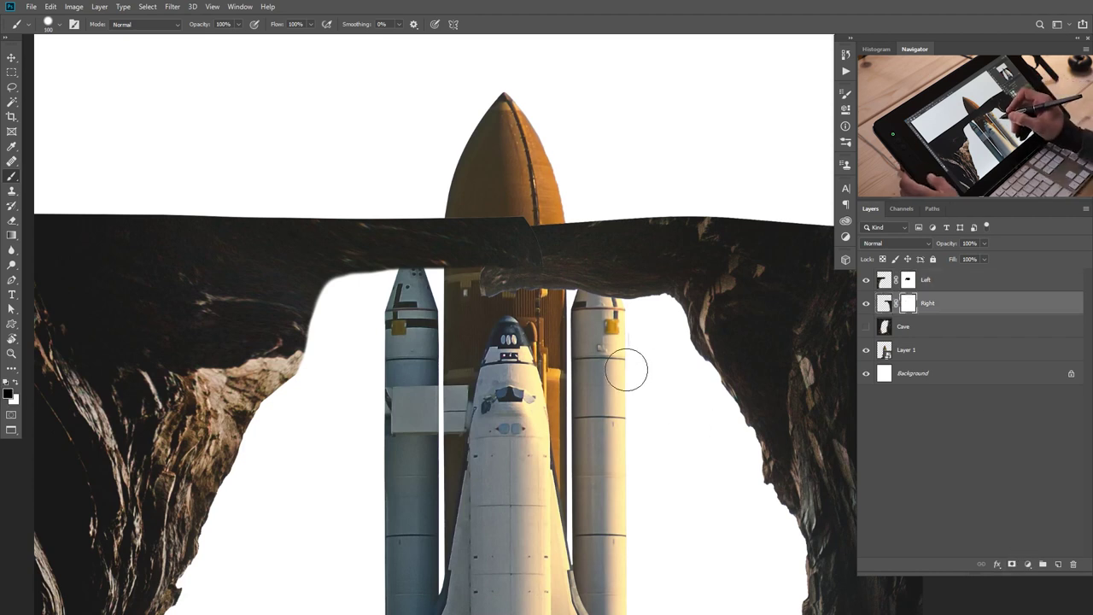
pyautogui.moveTo(625, 392); pyautogui.dragTo(426, 386)
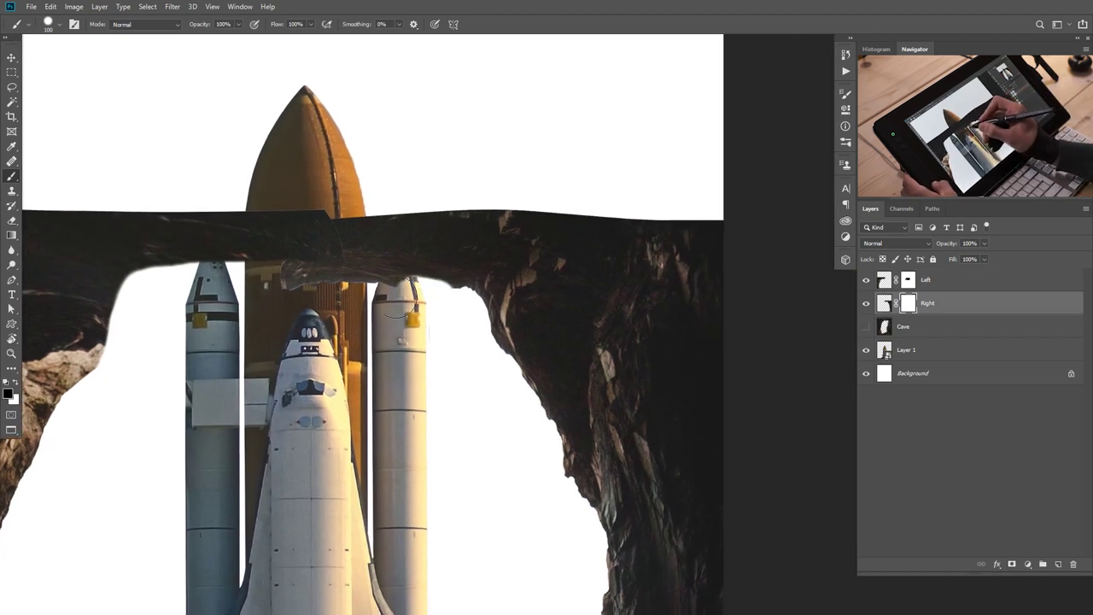
pyautogui.moveTo(307, 273); pyautogui.dragTo(287, 290)
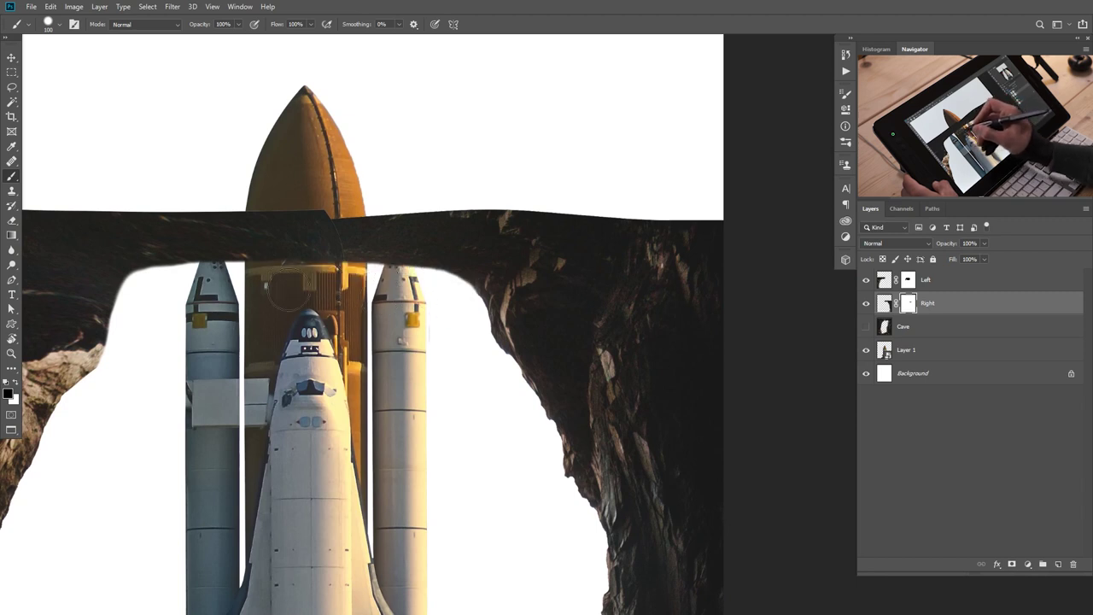
pyautogui.moveTo(395, 266)
pyautogui.mouseDown()
pyautogui.moveTo(367, 264)
pyautogui.moveTo(376, 247)
pyautogui.moveTo(340, 226)
pyautogui.mouseUp()
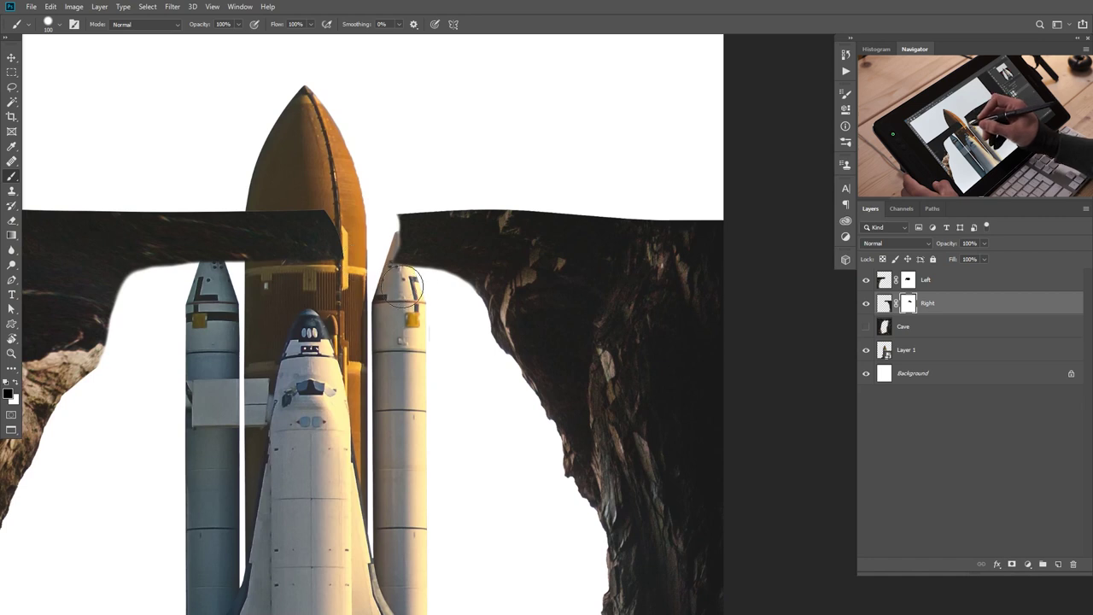
# Mask away more of the Left layer's ledge above the booster's tip and along its underside.
pyautogui.click(908, 284)
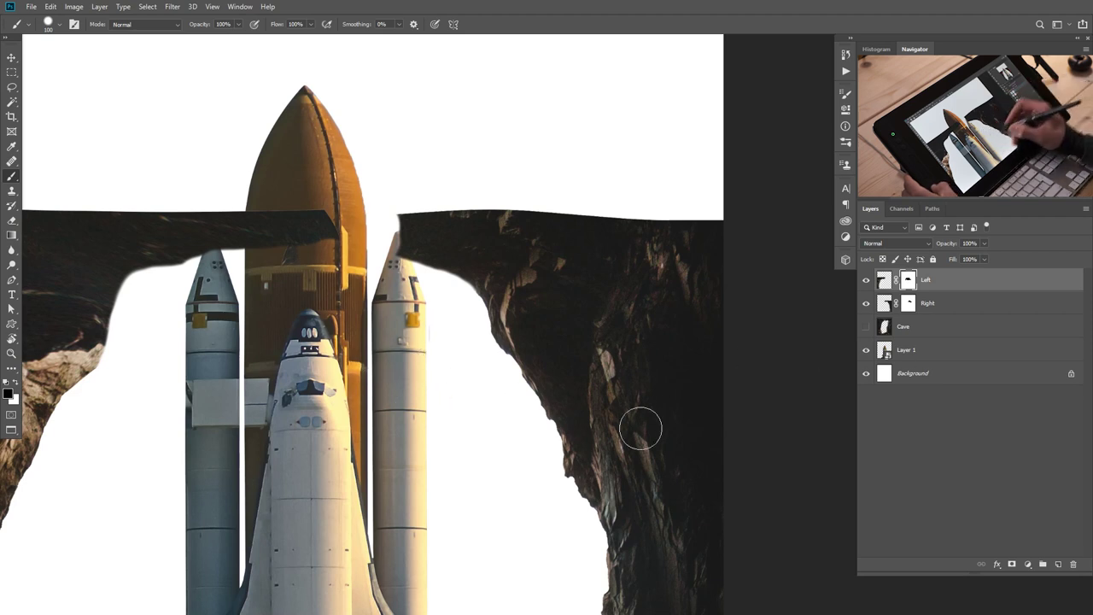
pyautogui.moveTo(401, 408); pyautogui.dragTo(427, 393)
pyautogui.moveTo(495, 440); pyautogui.dragTo(525, 424)
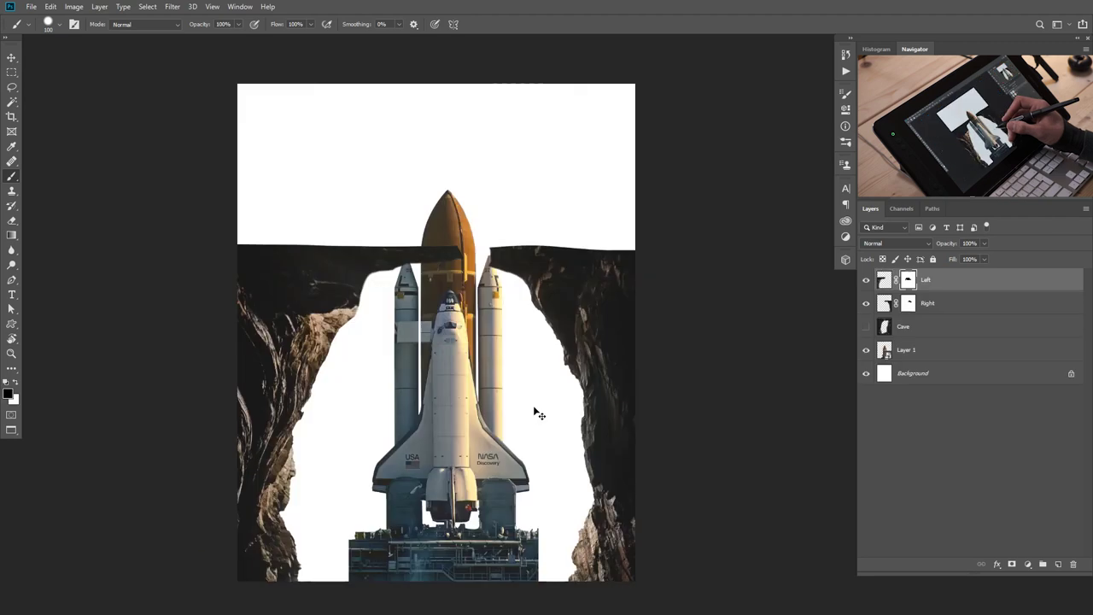
# Paste the dark rock image directly above the Background layer and rename the shuttle layer as Rocket.
pyautogui.click(944, 356)
pyautogui.click(948, 376)
pyautogui.hotkey('ctrl', 'v')
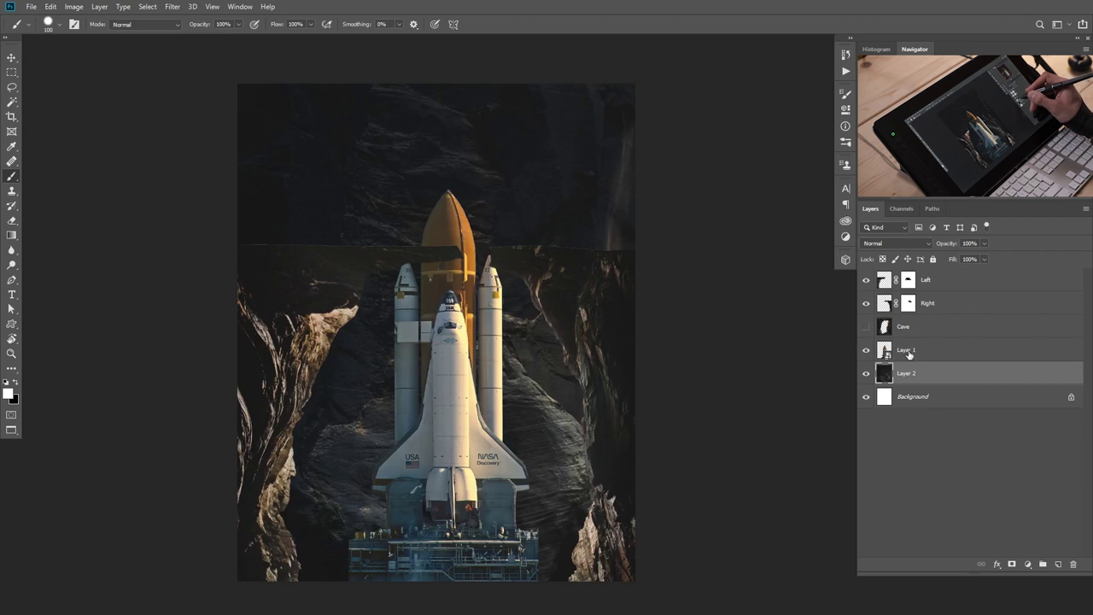
pyautogui.doubleClick(908, 351)
pyautogui.write('Rocket')
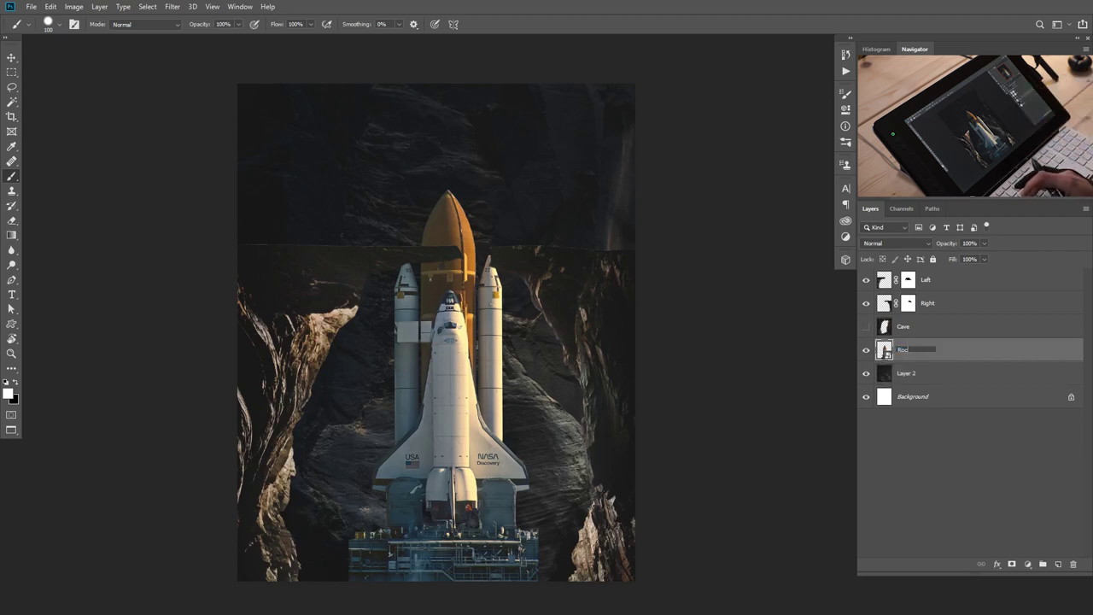
# Group the Left, Right and Cave layers as Cave, and rename the dark rock layer as Cave wall.
pyautogui.click(927, 328)
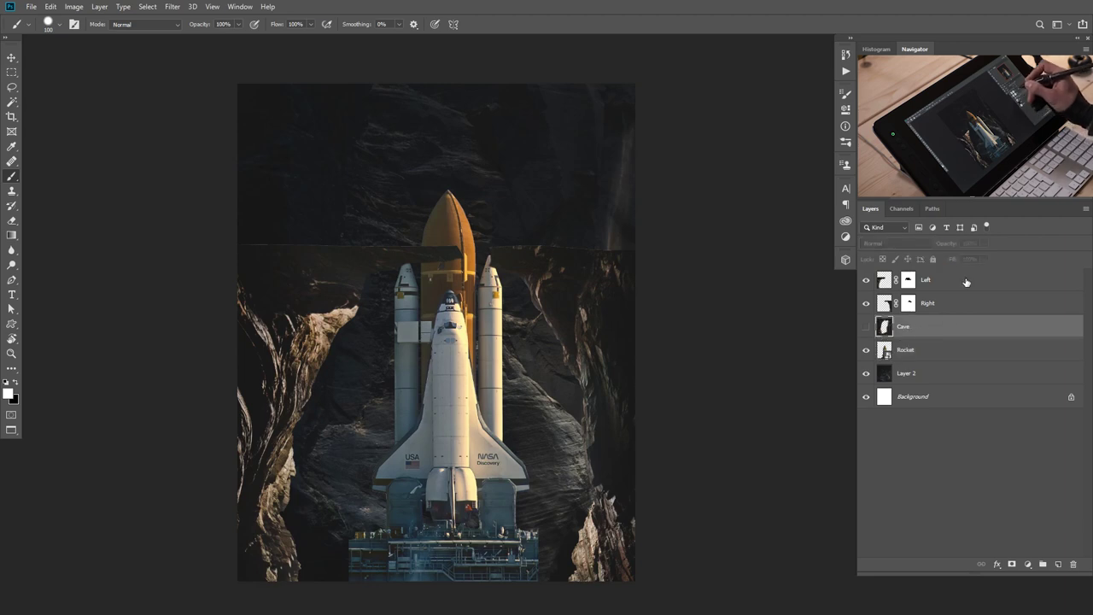
pyautogui.keyDown('shift'); pyautogui.click(968, 283); pyautogui.keyUp('shift')
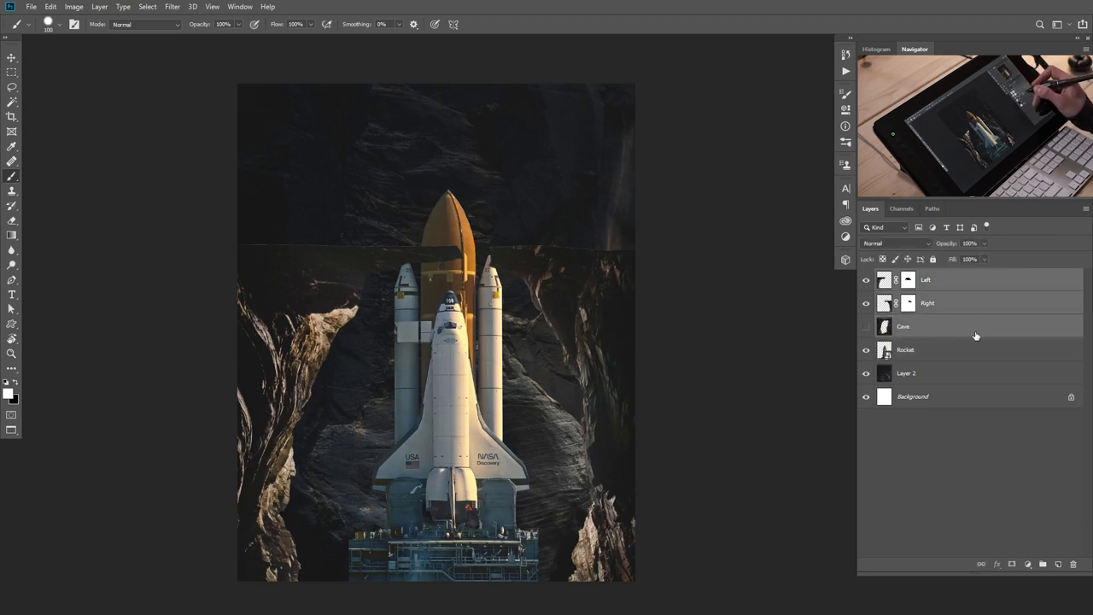
pyautogui.hotkey('ctrl', 'g')
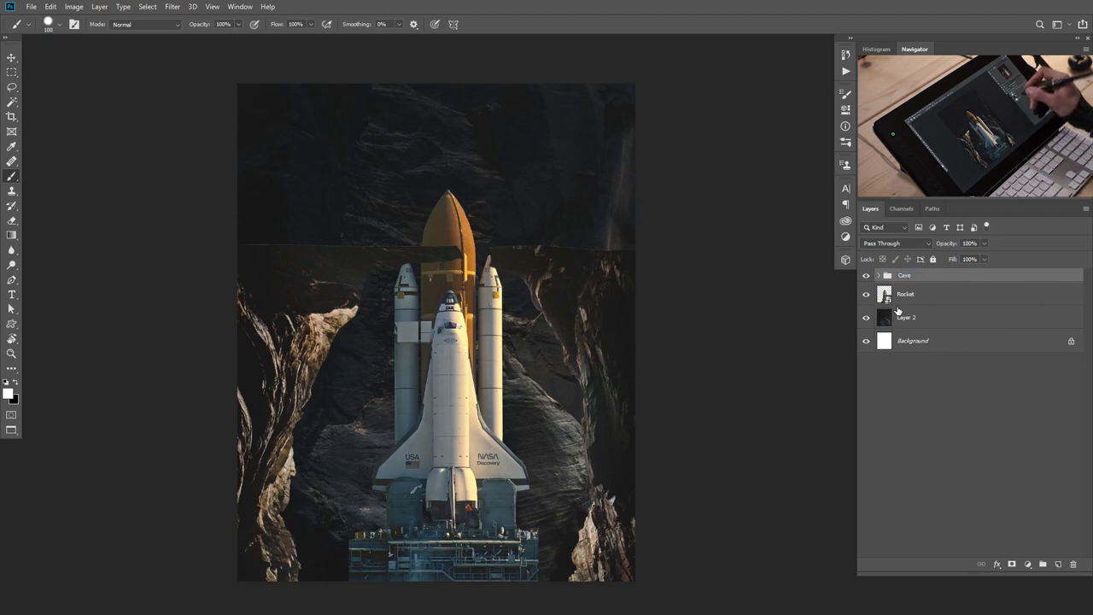
pyautogui.click(910, 321)
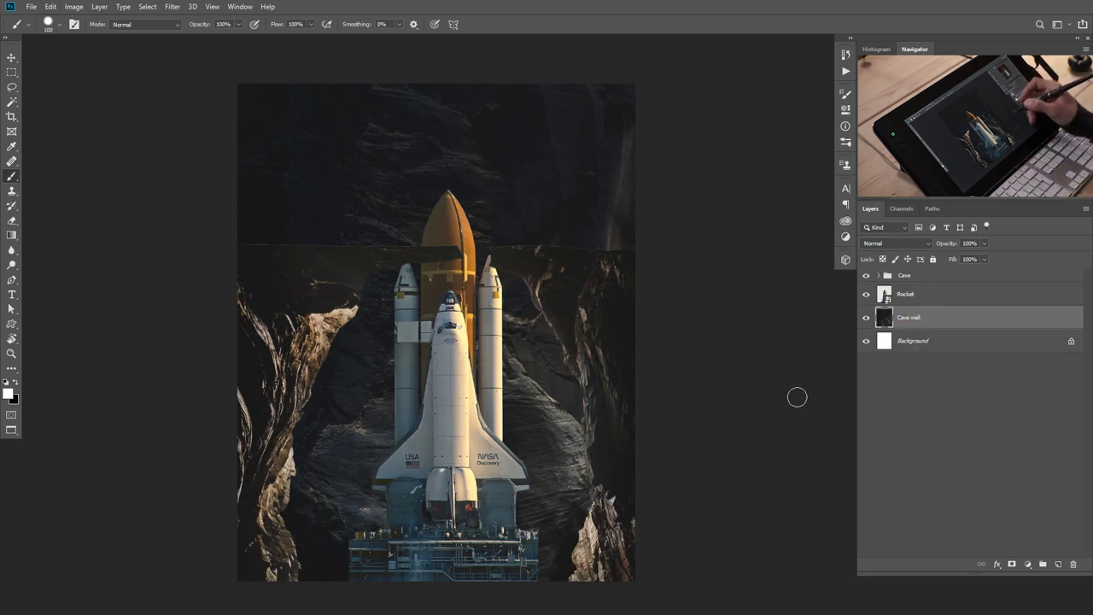
# Free-transform the Cave wall layer down to 41.57% and position it behind the rocket, below the cave ledge.
pyautogui.press('v')
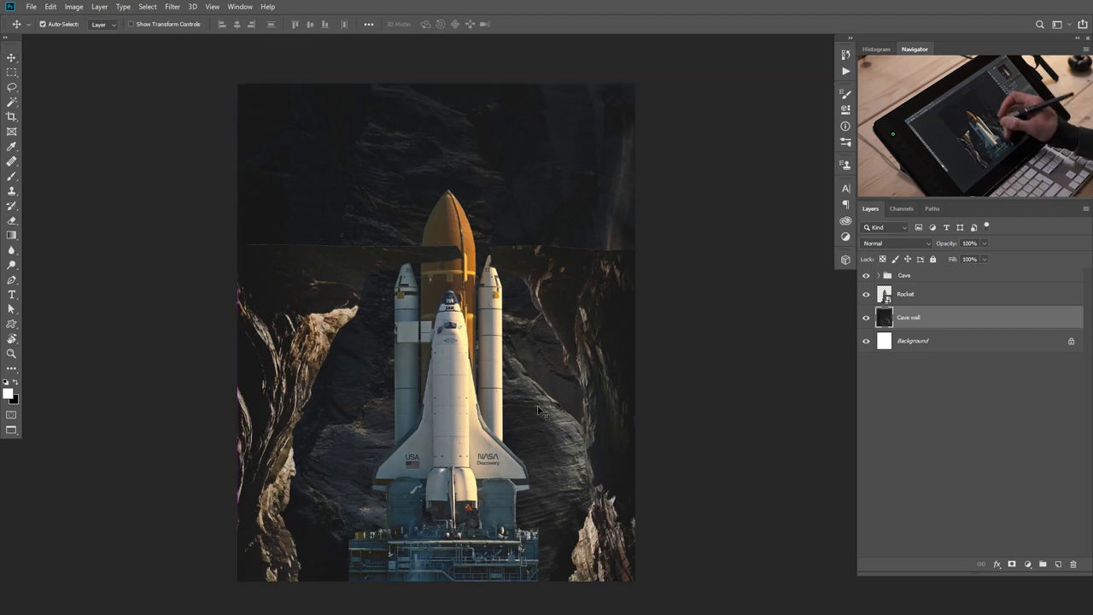
pyautogui.hotkey('ctrl', 't')
pyautogui.moveTo(238, 84); pyautogui.dragTo(561, 303)
pyautogui.moveTo(688, 424); pyautogui.dragTo(296, 312)
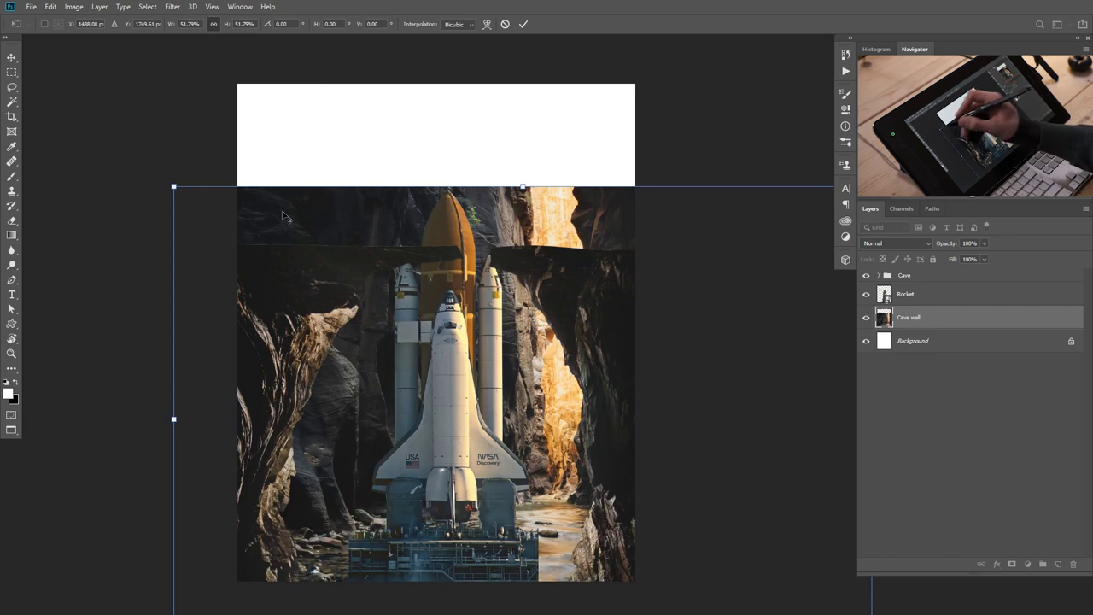
pyautogui.moveTo(174, 184); pyautogui.dragTo(286, 256)
pyautogui.moveTo(568, 422); pyautogui.dragTo(522, 498)
pyautogui.moveTo(427, 325); pyautogui.dragTo(426, 272)
pyautogui.moveTo(532, 384); pyautogui.dragTo(534, 394)
# Flip the Cave wall layer horizontally and shift it so the dark rock texture fills the space behind the shuttle.
pyautogui.rightClick(548, 391)
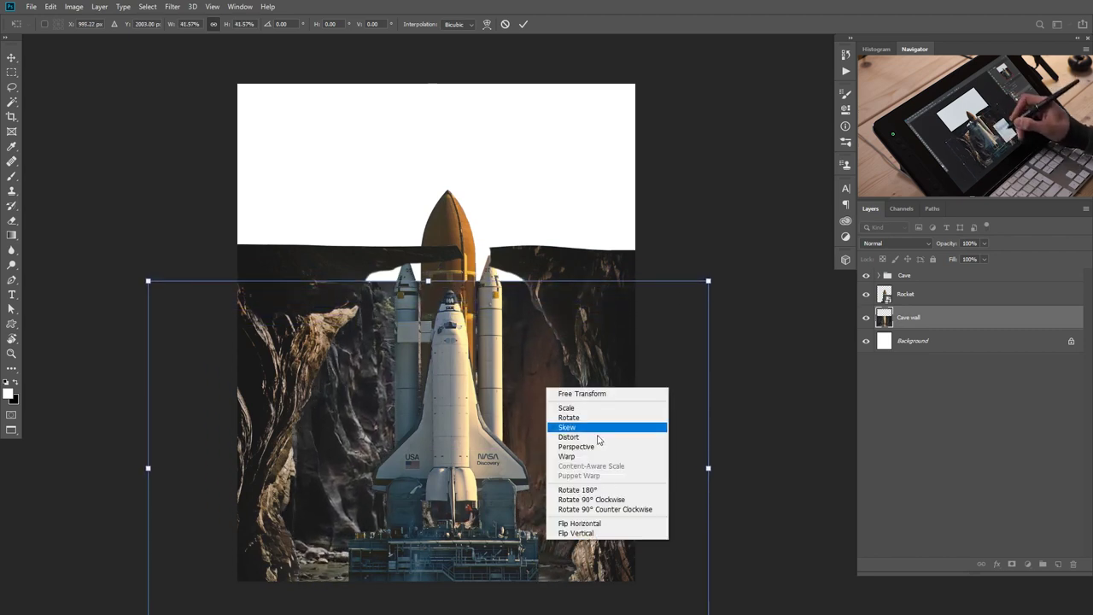
pyautogui.click(590, 521)
pyautogui.moveTo(529, 474); pyautogui.dragTo(578, 459)
pyautogui.moveTo(514, 434)
pyautogui.mouseDown()
pyautogui.moveTo(510, 454)
pyautogui.moveTo(511, 425)
pyautogui.mouseUp()
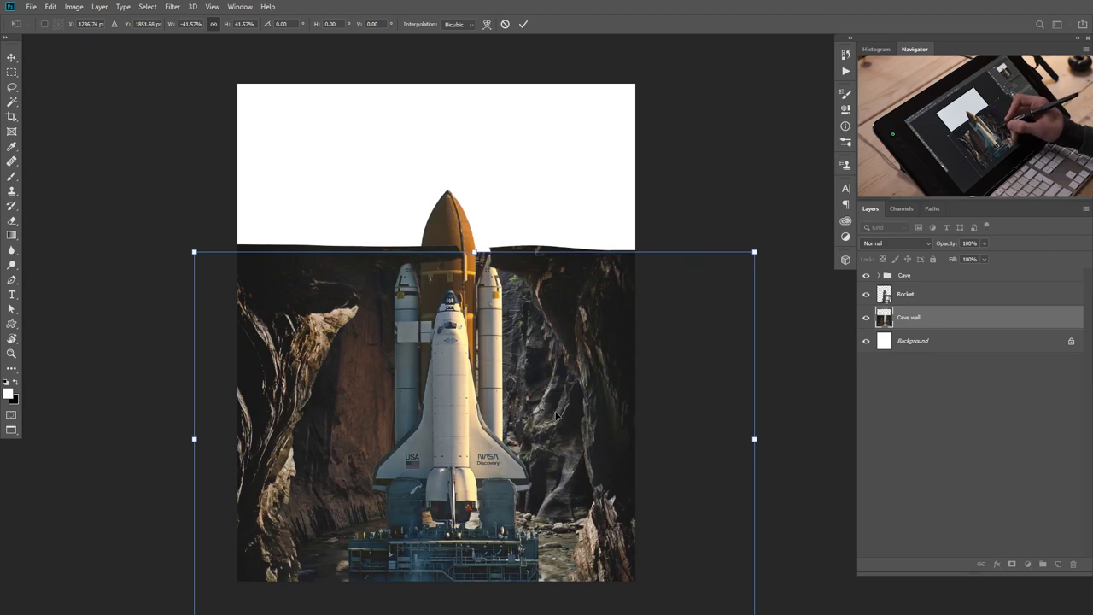
# Enlarge the Cave wall layer to about 52%, align its upper edge with the cave ledge, and apply the transform.
pyautogui.moveTo(473, 252); pyautogui.dragTo(475, 188)
pyautogui.moveTo(535, 326); pyautogui.dragTo(544, 382)
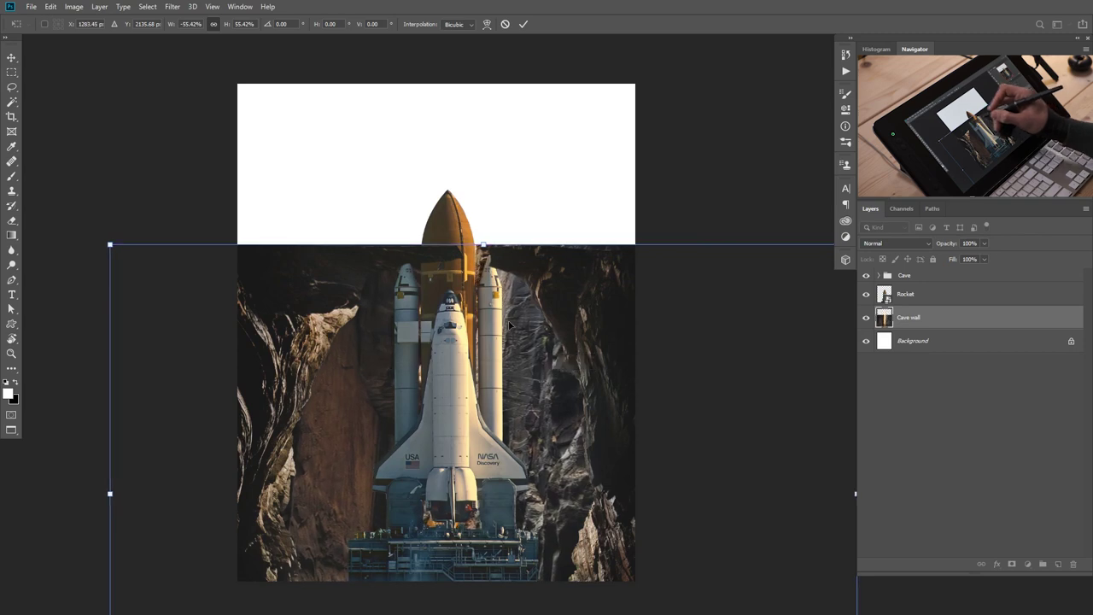
pyautogui.moveTo(482, 245); pyautogui.dragTo(482, 259)
pyautogui.moveTo(513, 347)
pyautogui.mouseDown()
pyautogui.moveTo(528, 306)
pyautogui.moveTo(521, 357)
pyautogui.mouseUp()
pyautogui.moveTo(482, 259); pyautogui.dragTo(482, 252)
pyautogui.moveTo(514, 314); pyautogui.dragTo(514, 316)
pyautogui.press('Return')
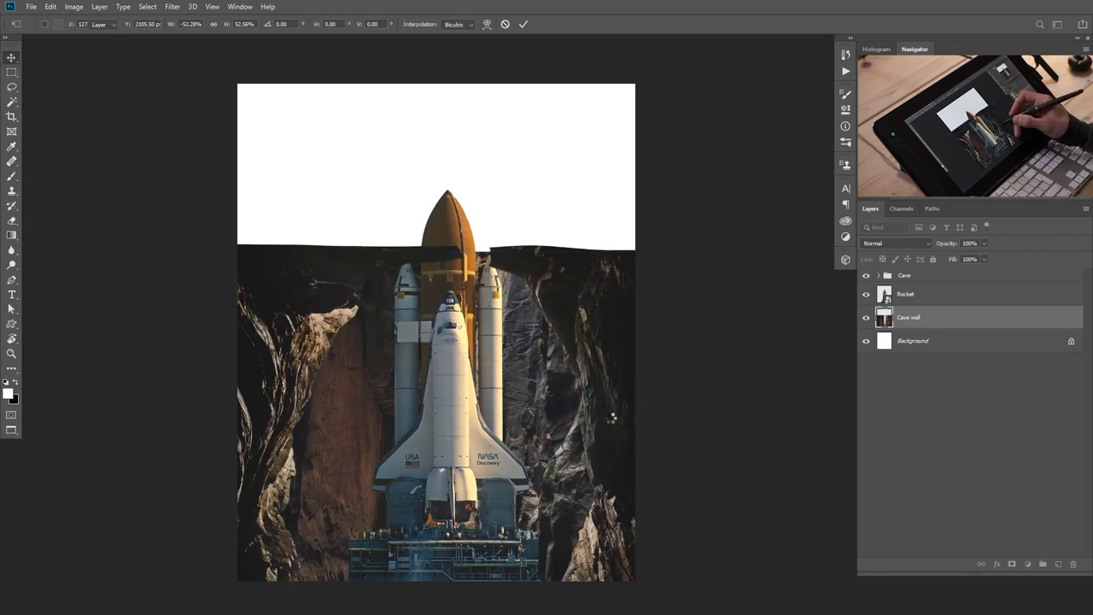
# Nudge the Cave group slightly down and enlarge the Rocket layer to 92.82%, lowering it so its base runs past the canvas edge.
pyautogui.click(915, 277)
pyautogui.moveTo(589, 389); pyautogui.dragTo(591, 394)
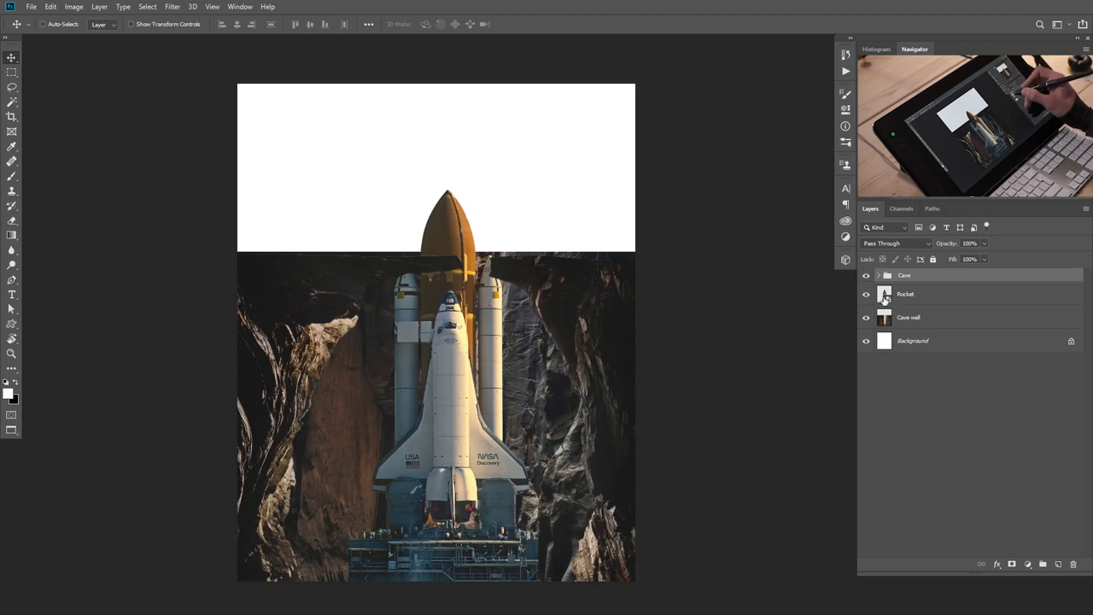
pyautogui.click(885, 298)
pyautogui.hotkey('ctrl', 't')
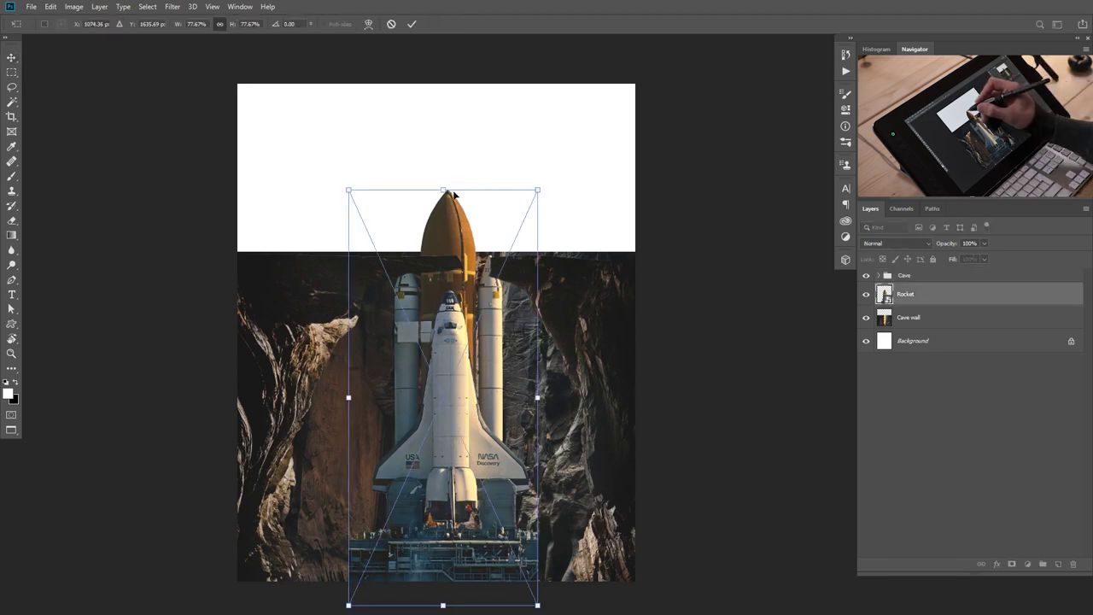
pyautogui.moveTo(444, 187); pyautogui.dragTo(449, 172)
pyautogui.moveTo(467, 398); pyautogui.dragTo(465, 442)
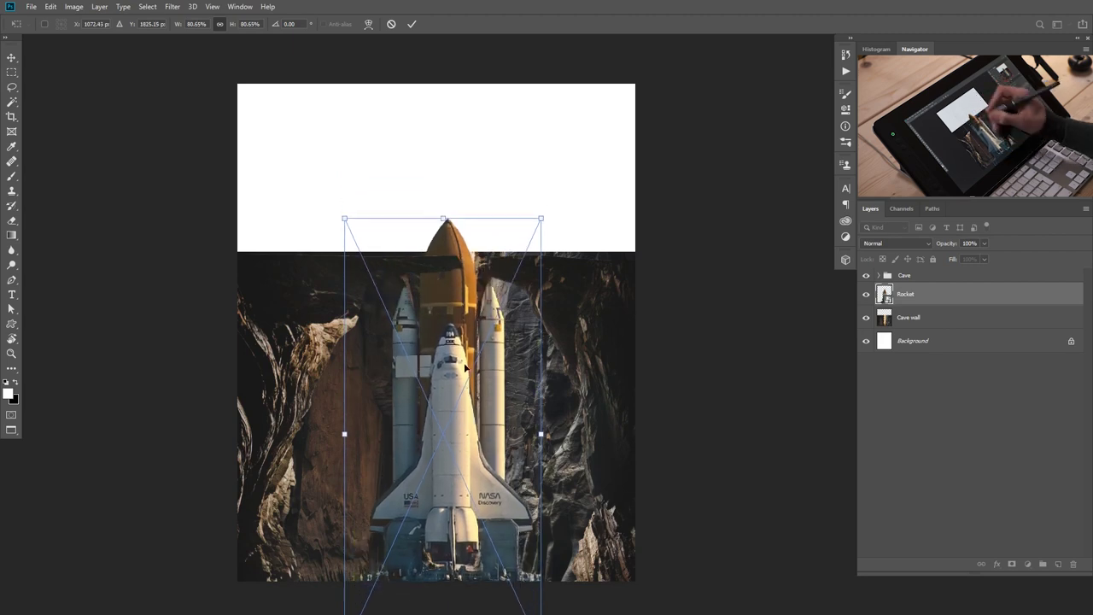
pyautogui.moveTo(445, 216); pyautogui.dragTo(444, 156)
pyautogui.moveTo(480, 345); pyautogui.dragTo(468, 354)
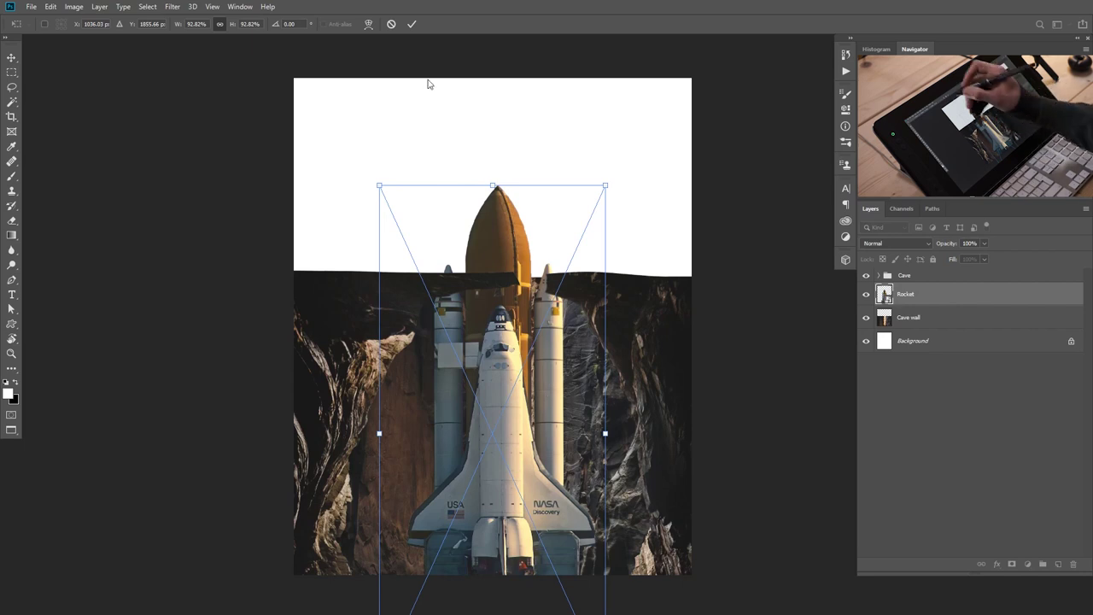
pyautogui.click(412, 25)
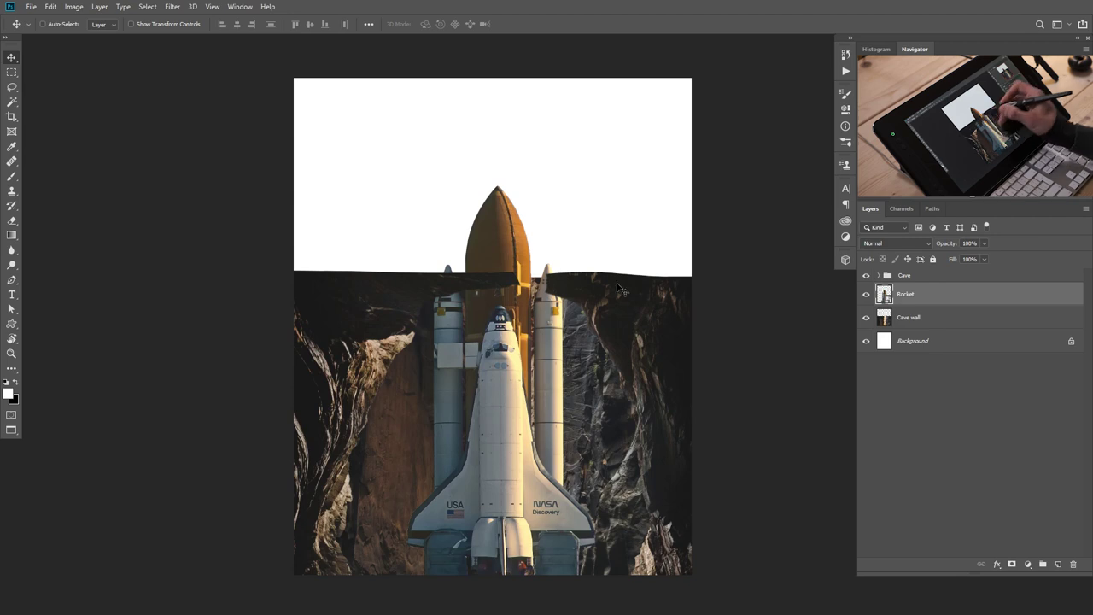
pyautogui.hotkey('ctrl', '+')
pyautogui.hotkey('ctrl', '+')
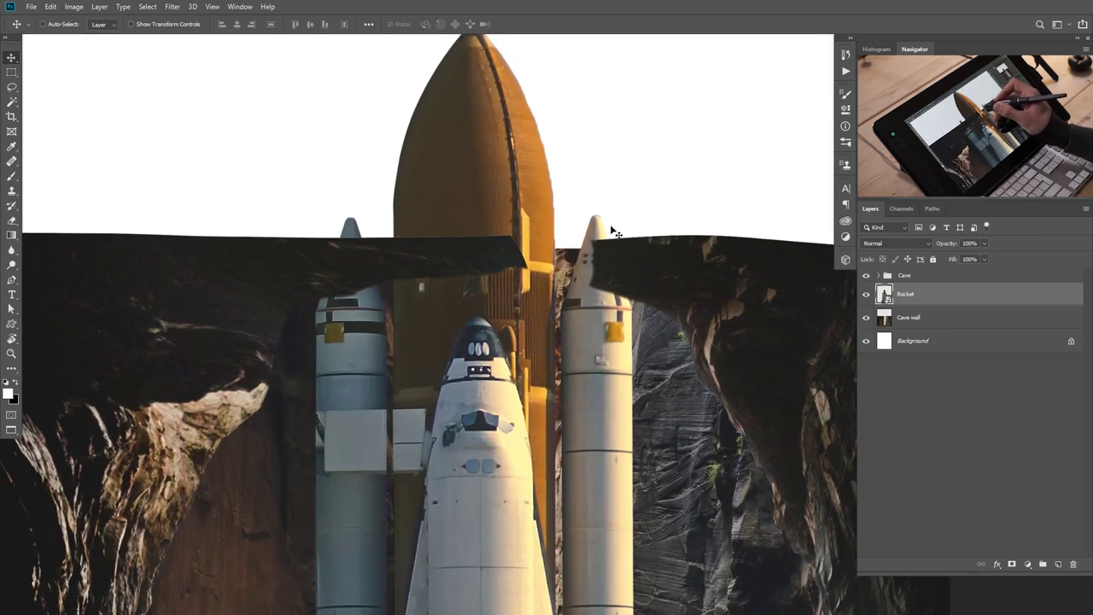
pyautogui.hotkey('ctrl', '-')
pyautogui.hotkey('ctrl', '-')
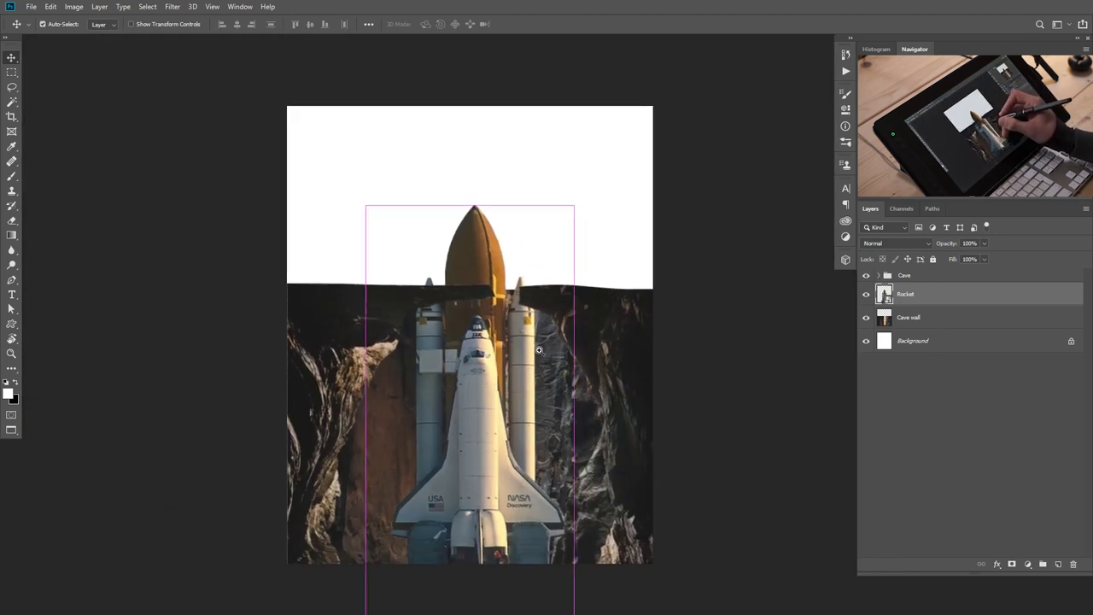
pyautogui.scroll(1, 517, 361)
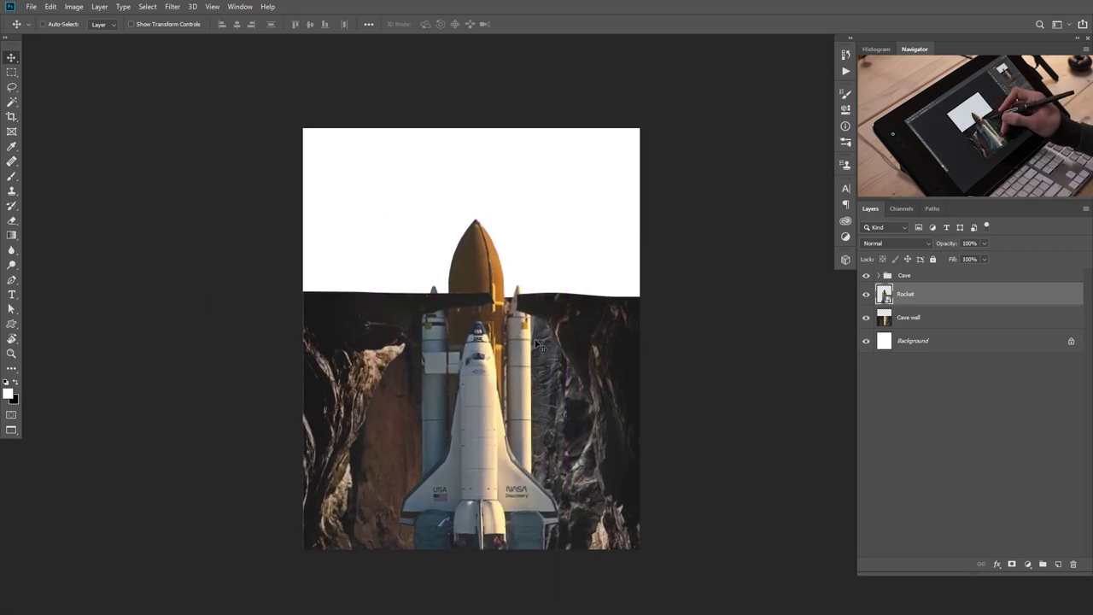
# Find the desert photo with tall rock spires among the open images, copy it, and return to the rocket composite.
pyautogui.hotkey('ctrl', 'Tab')
pyautogui.hotkey('ctrl', 'Tab')
pyautogui.hotkey('ctrl', 'Tab')
pyautogui.hotkey('ctrl', 'Tab')
pyautogui.hotkey('ctrl', 'Tab')
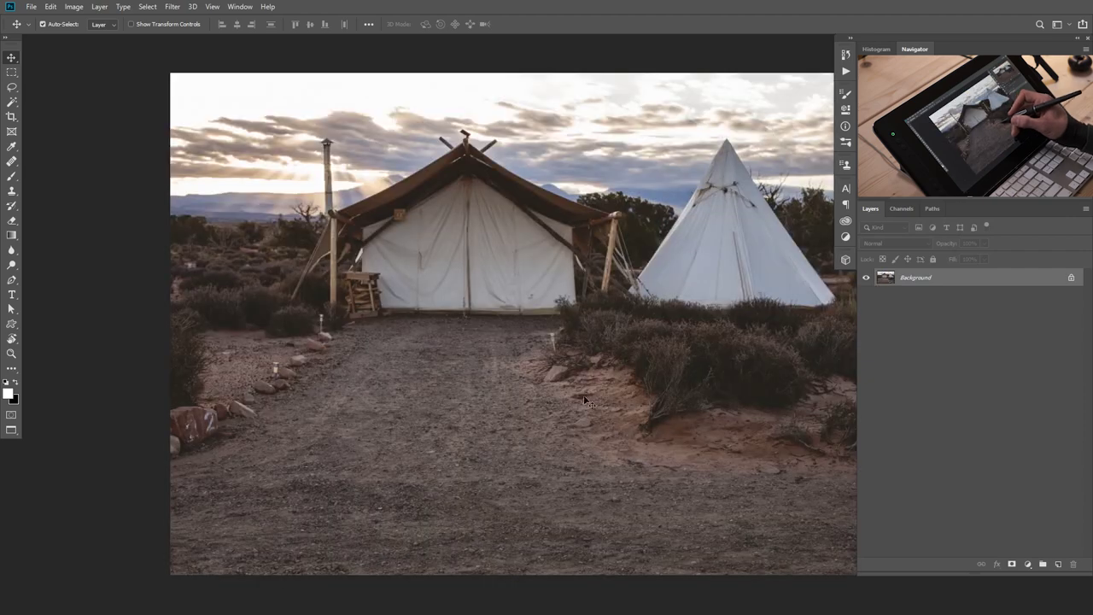
pyautogui.hotkey('ctrl', 'Tab')
pyautogui.hotkey('ctrl', 'Tab')
pyautogui.hotkey('ctrl', 'Tab')
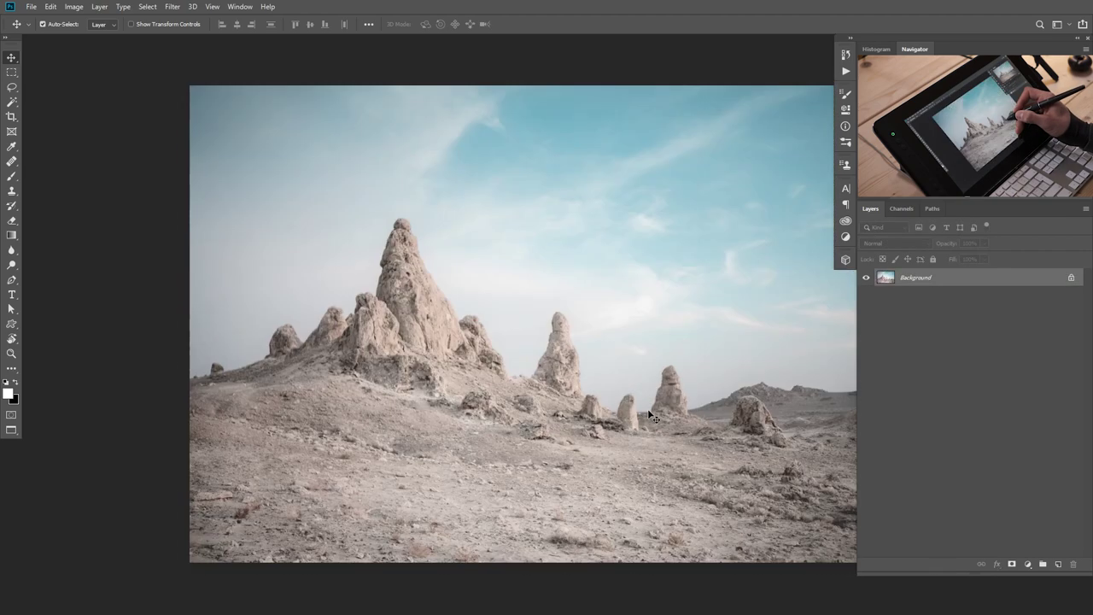
pyautogui.moveTo(623, 384); pyautogui.dragTo(537, 381)
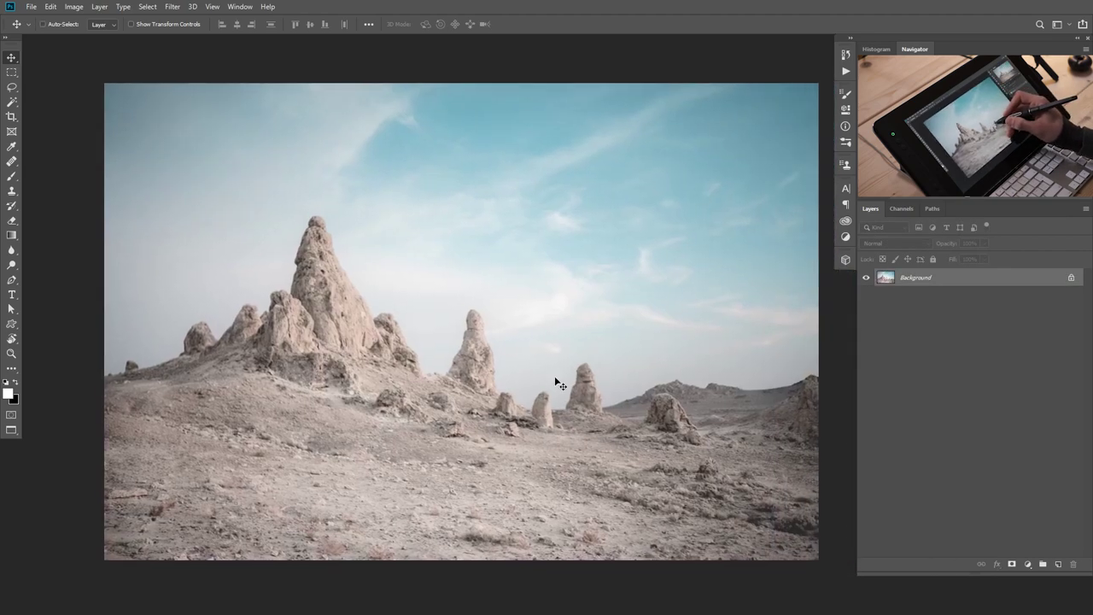
pyautogui.hotkey('ctrl', 'Tab')
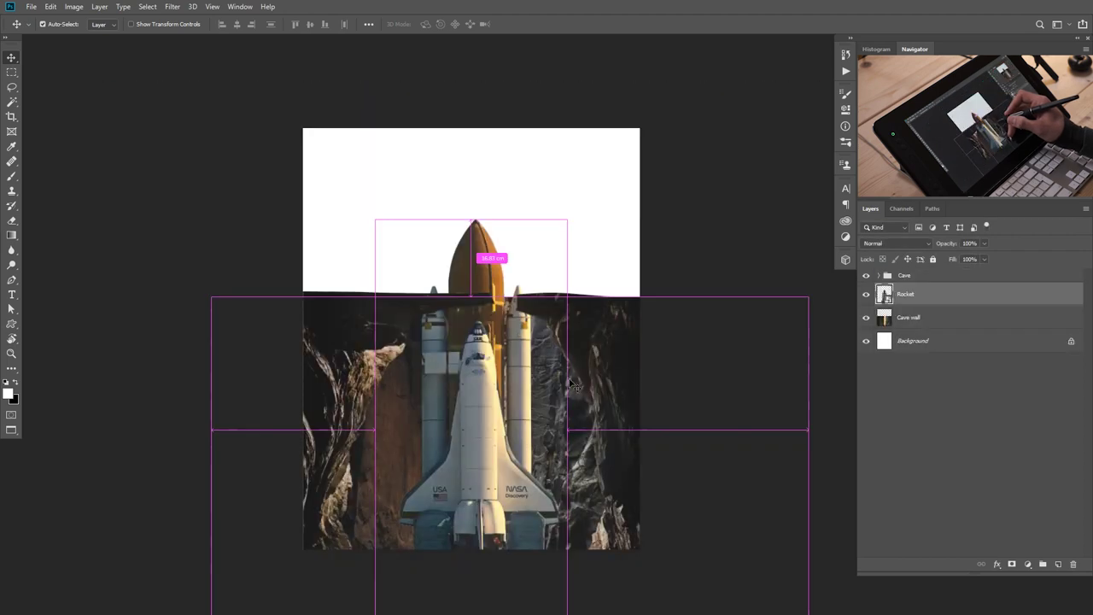
# Paste the desert landscape directly above the Background layer and scale it to about 30.52% behind the rocket's tip.
pyautogui.click(949, 340)
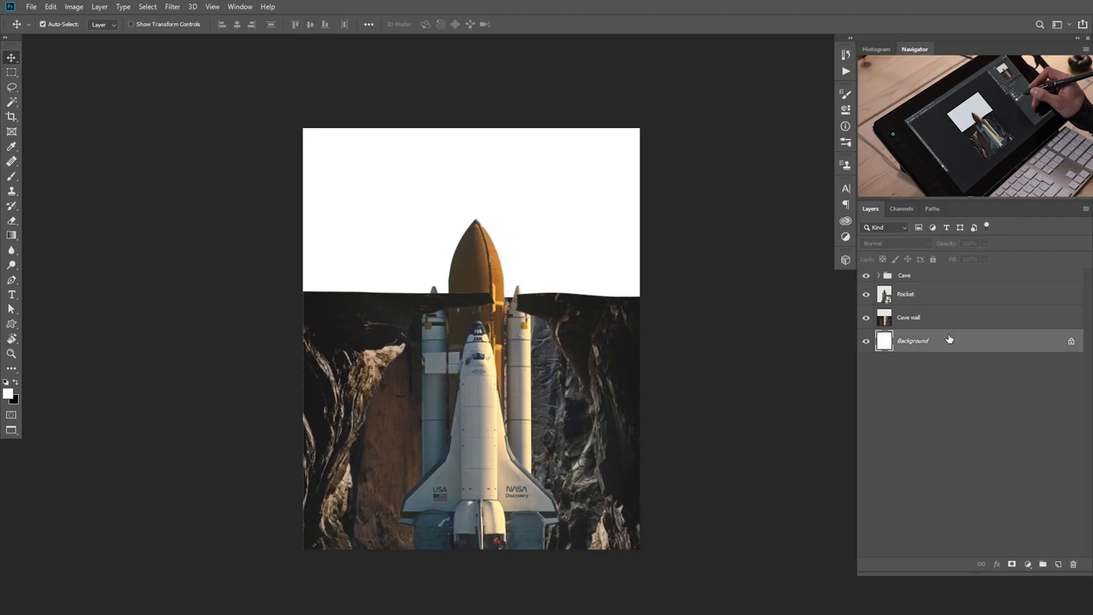
pyautogui.hotkey('ctrl', 'v')
pyautogui.hotkey('ctrl', 't')
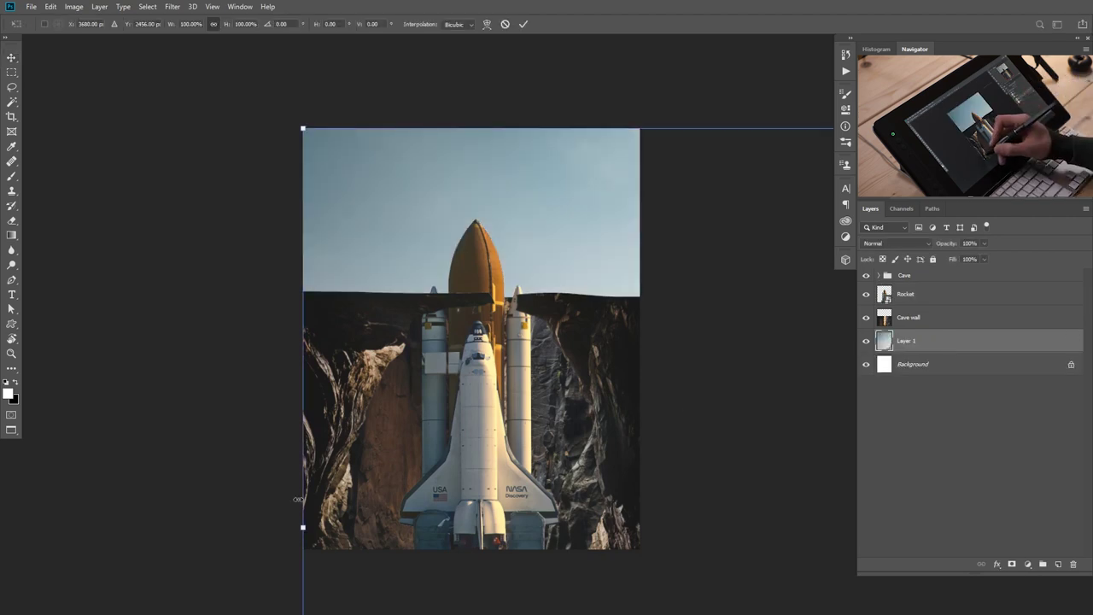
pyautogui.moveTo(308, 525); pyautogui.dragTo(659, 501)
pyautogui.moveTo(713, 471); pyautogui.dragTo(306, 235)
pyautogui.moveTo(713, 288); pyautogui.dragTo(604, 247)
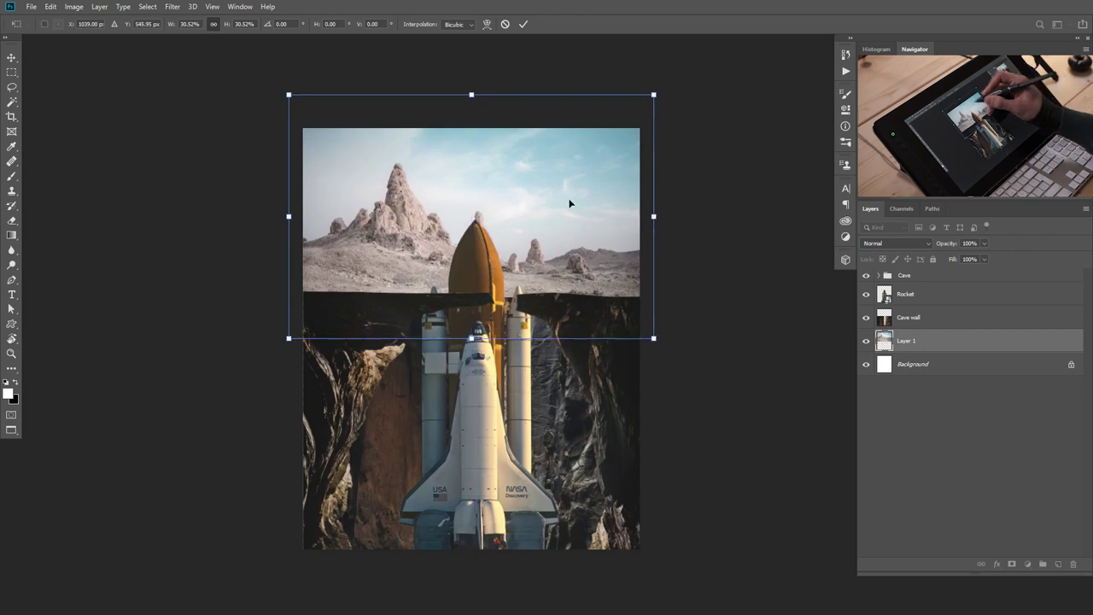
# Fine-tune the desert landscape's size and position so it fills the canvas above the ledge, and apply the transform.
pyautogui.moveTo(471, 92); pyautogui.dragTo(469, 96)
pyautogui.moveTo(569, 270); pyautogui.dragTo(565, 270)
pyautogui.moveTo(476, 107); pyautogui.dragTo(476, 113)
pyautogui.moveTo(538, 252); pyautogui.dragTo(544, 252)
pyautogui.moveTo(645, 226); pyautogui.dragTo(647, 228)
pyautogui.press('Return')
pyautogui.moveTo(488, 256); pyautogui.dragTo(521, 282)
pyautogui.moveTo(607, 337); pyautogui.dragTo(578, 337)
pyautogui.moveTo(599, 335); pyautogui.dragTo(557, 335)
pyautogui.moveTo(626, 346); pyautogui.dragTo(534, 279)
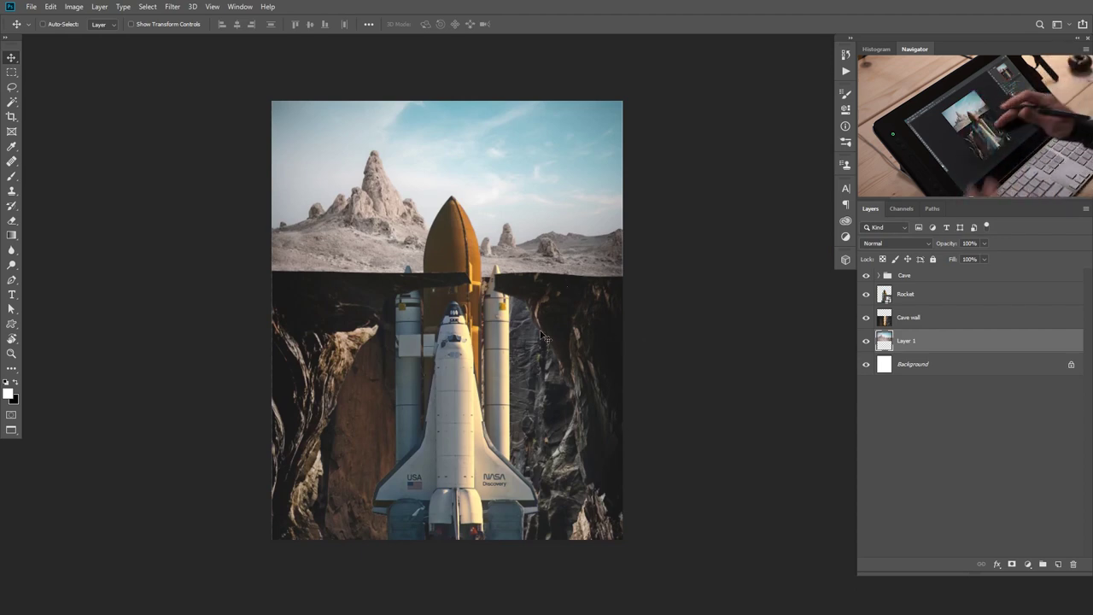
pyautogui.moveTo(511, 341)
pyautogui.mouseDown()
pyautogui.moveTo(489, 342)
pyautogui.moveTo(516, 347)
pyautogui.moveTo(504, 351)
pyautogui.mouseUp()
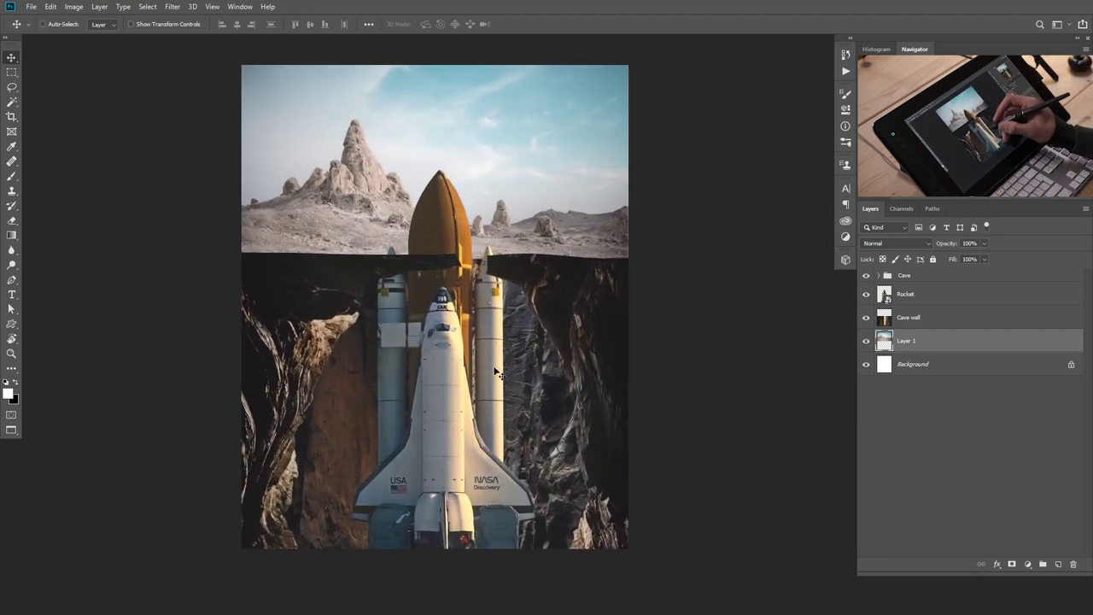
# Show and select the original Cave layer inside the Cave group, and hide the Left and Right layers.
pyautogui.click(880, 275)
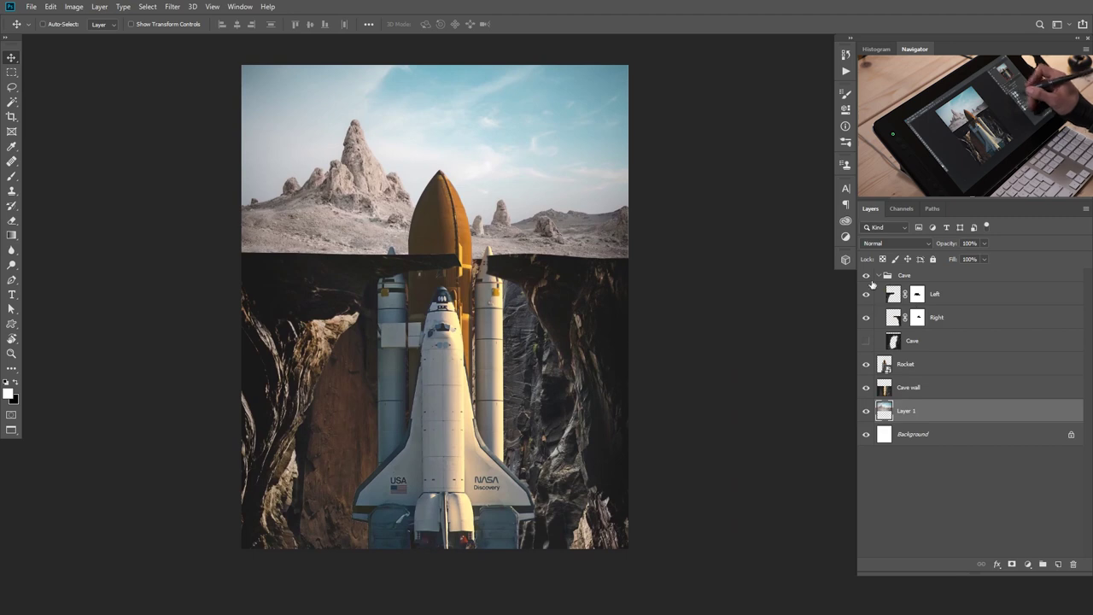
pyautogui.click(866, 343)
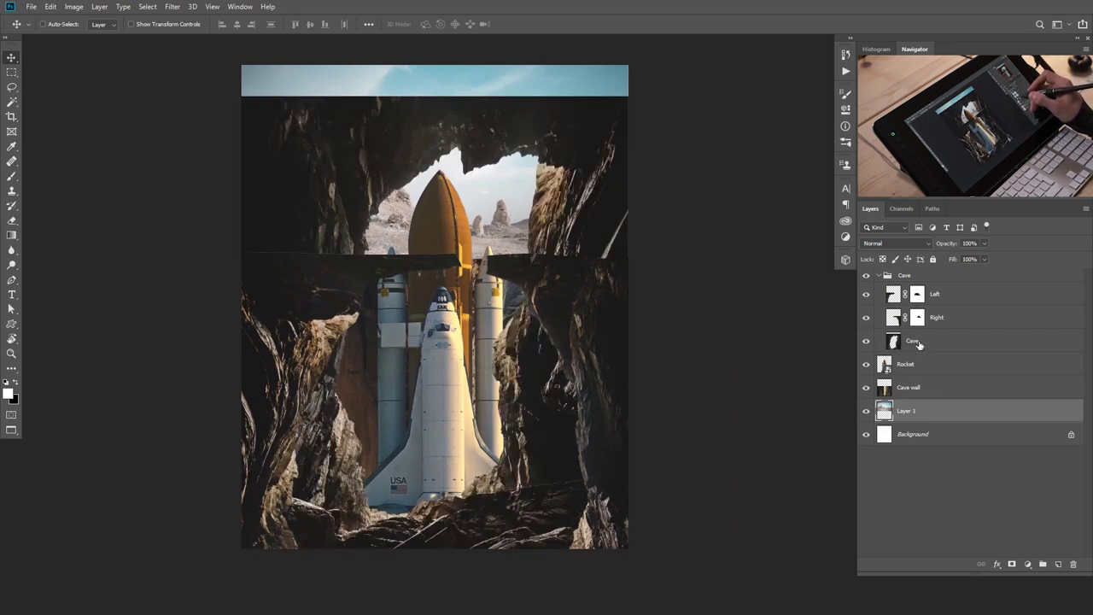
pyautogui.moveTo(516, 444); pyautogui.dragTo(533, 401)
pyautogui.hotkey('ctrl', 'z')
pyautogui.click(923, 342)
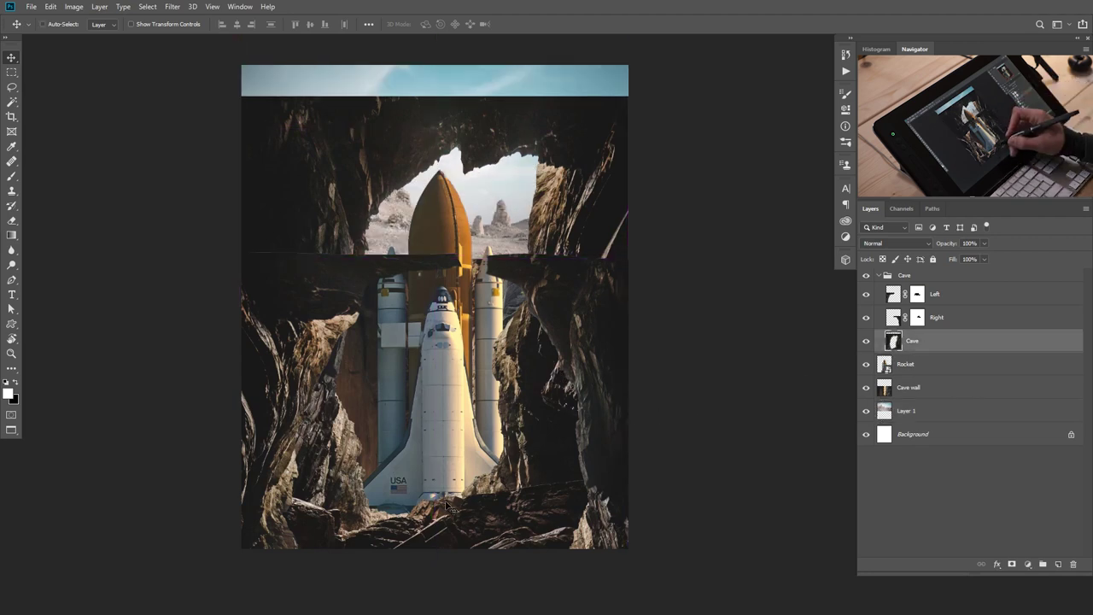
pyautogui.moveTo(492, 522); pyautogui.dragTo(484, 498)
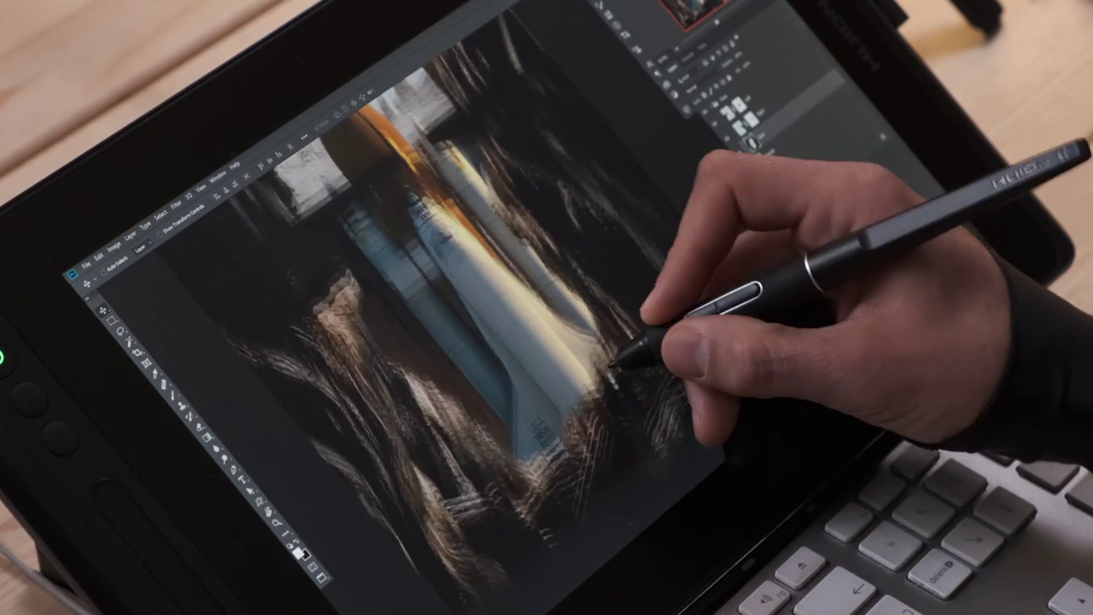
pyautogui.moveTo(613, 366)
pyautogui.mouseDown()
pyautogui.moveTo(605, 354)
pyautogui.moveTo(625, 359)
pyautogui.mouseUp()
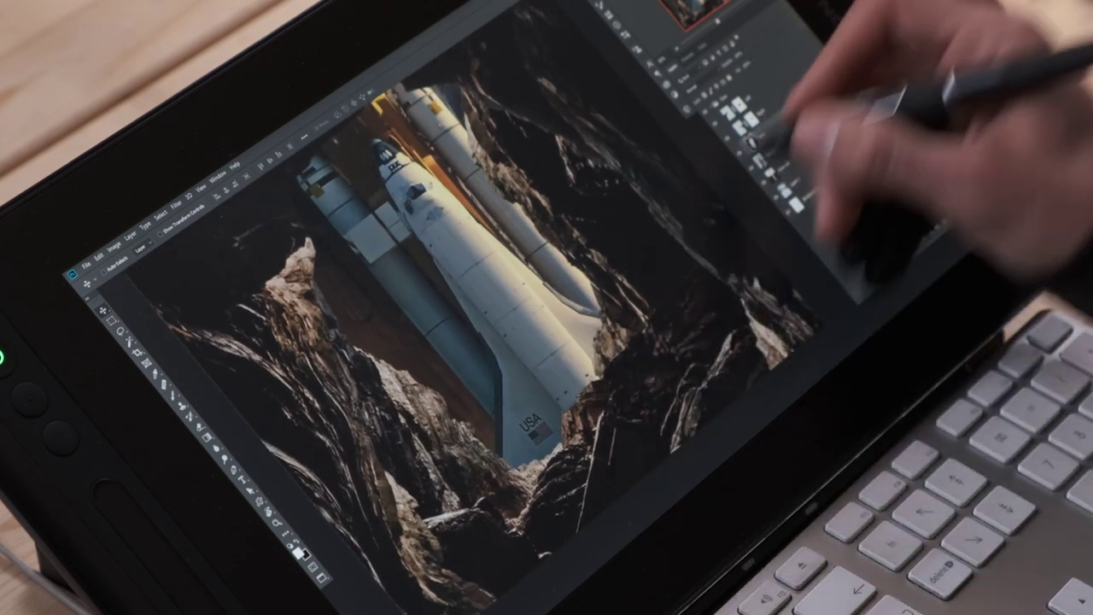
pyautogui.click(730, 137)
pyautogui.click(720, 123)
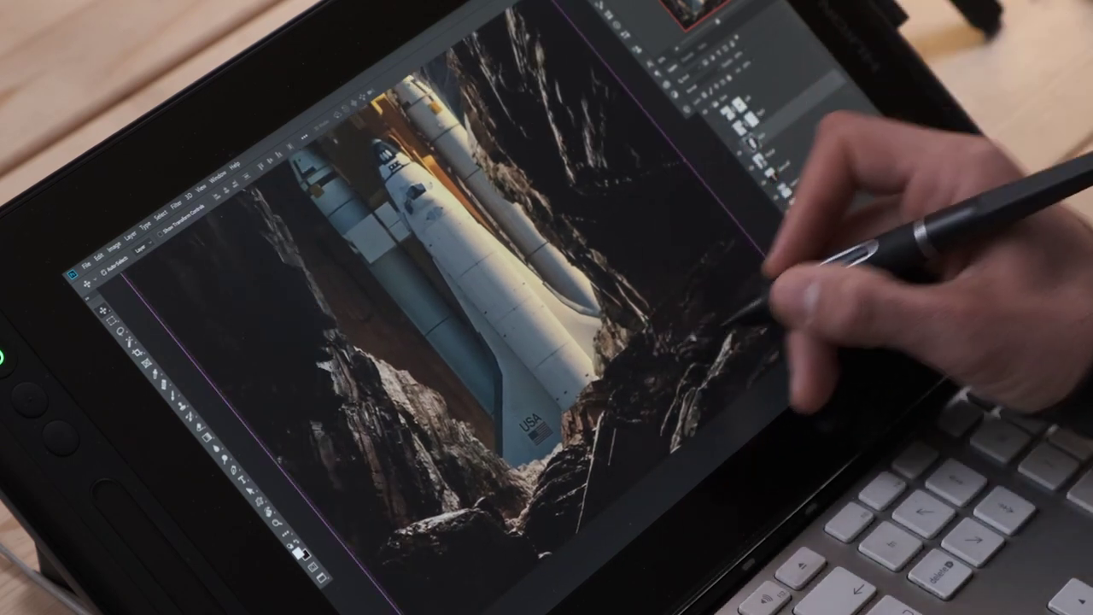
# Lasso the foreground rocks along the cave floor on the Cave layer, from one canvas edge to the other.
pyautogui.press('l')
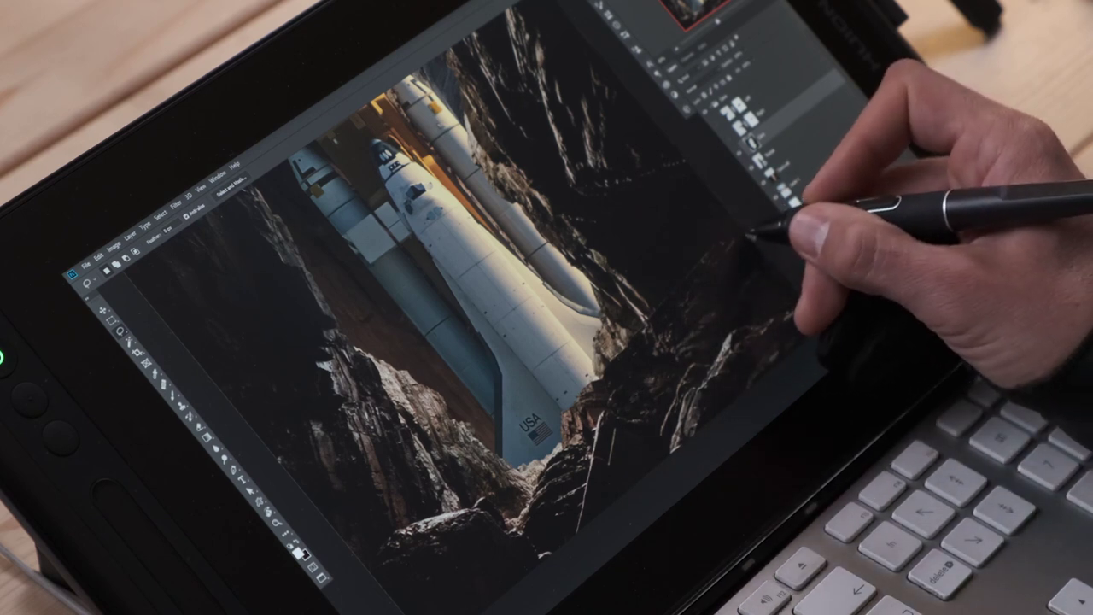
pyautogui.moveTo(723, 244)
pyautogui.mouseDown()
pyautogui.moveTo(583, 408)
pyautogui.moveTo(519, 519)
pyautogui.moveTo(502, 505)
pyautogui.moveTo(461, 513)
pyautogui.mouseUp()
pyautogui.moveTo(434, 519)
pyautogui.mouseDown()
pyautogui.moveTo(386, 545)
pyautogui.moveTo(371, 573)
pyautogui.moveTo(589, 589)
pyautogui.moveTo(656, 477)
pyautogui.moveTo(788, 382)
pyautogui.moveTo(816, 334)
pyautogui.mouseUp()
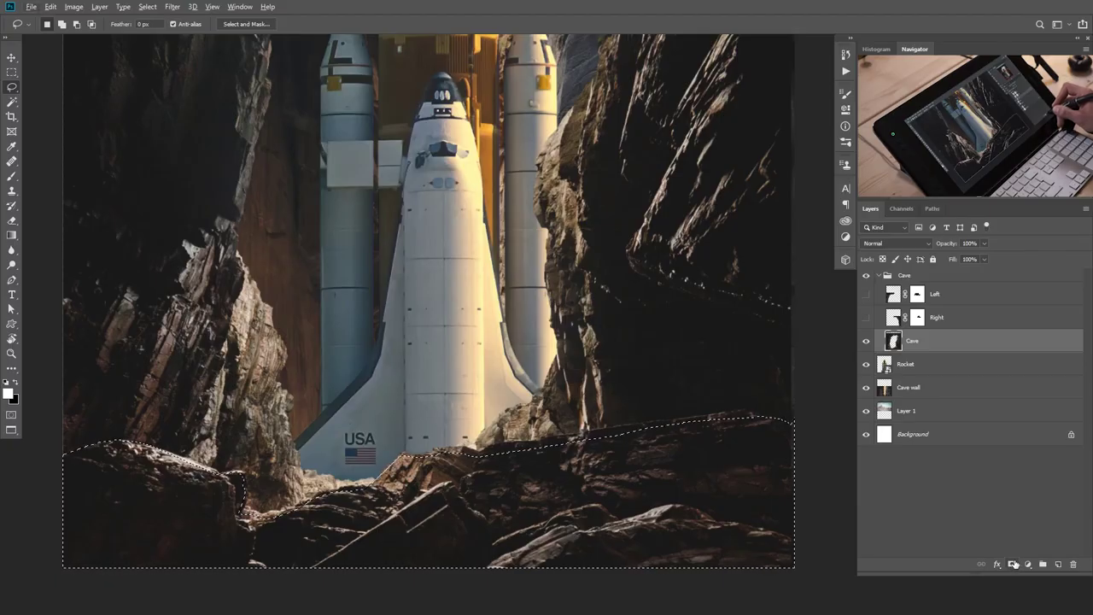
# Mask the Cave layer to the selected foreground rocks and show the Left and Right layers again.
pyautogui.click(1013, 566)
pyautogui.moveTo(627, 421); pyautogui.dragTo(583, 444)
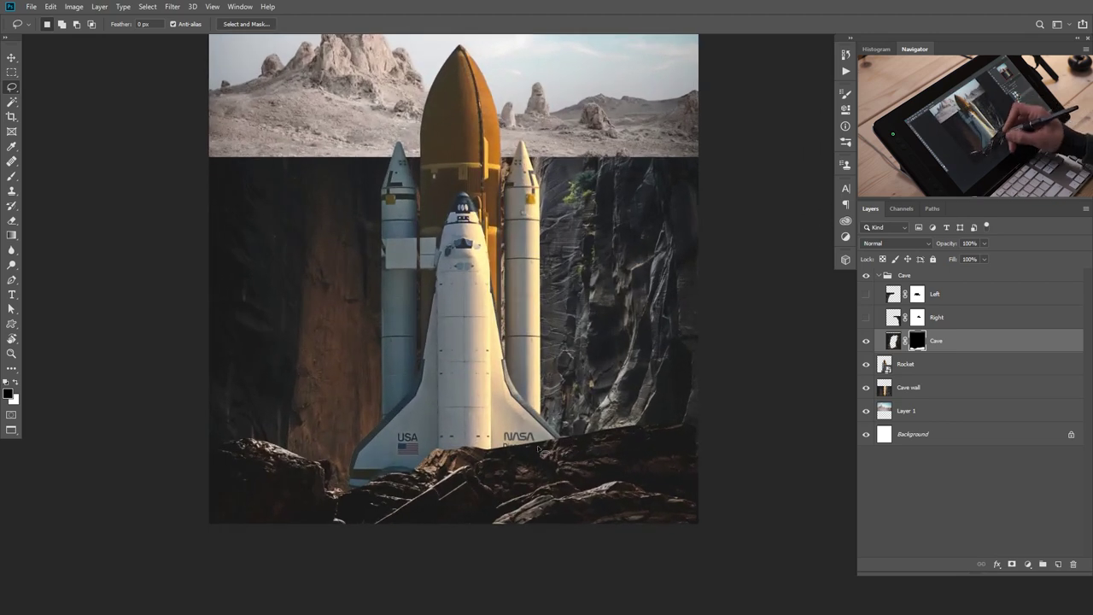
pyautogui.click(866, 294)
pyautogui.click(867, 317)
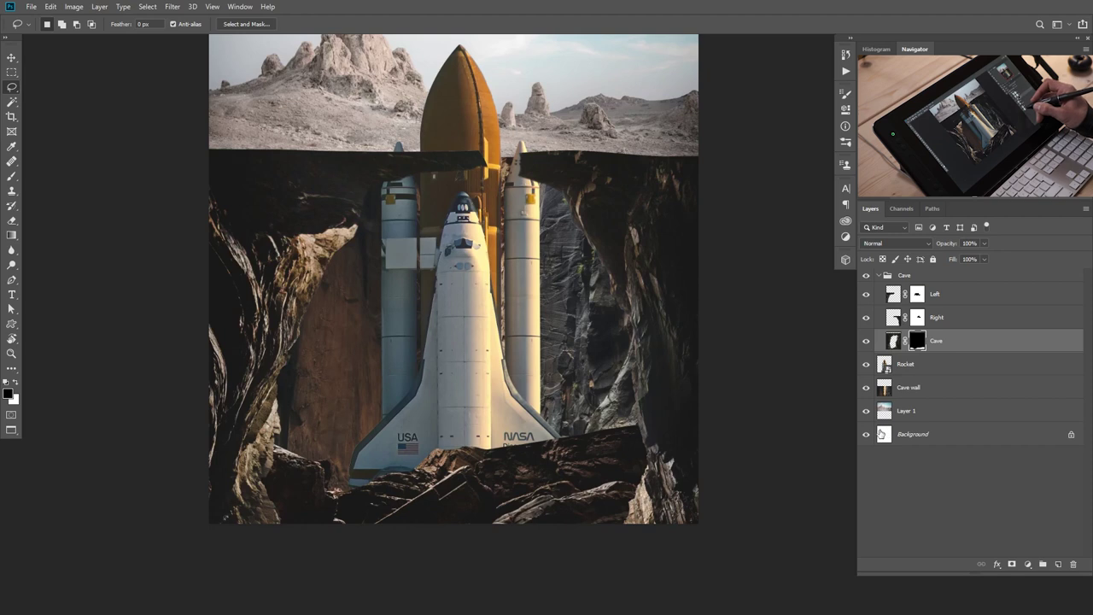
# Scale the Cave layer's foreground rocks to about 94.43%, move them down to reveal more of the shuttle's base, and apply the transform.
pyautogui.click(895, 342)
pyautogui.hotkey('ctrl', 't')
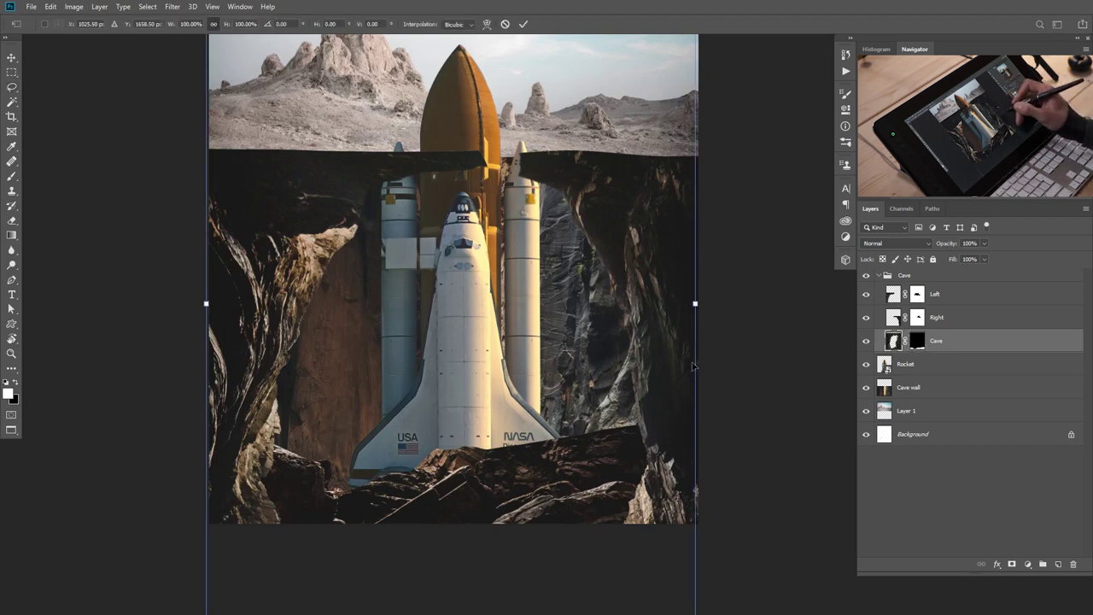
pyautogui.moveTo(697, 303); pyautogui.dragTo(683, 301)
pyautogui.moveTo(609, 424); pyautogui.dragTo(612, 455)
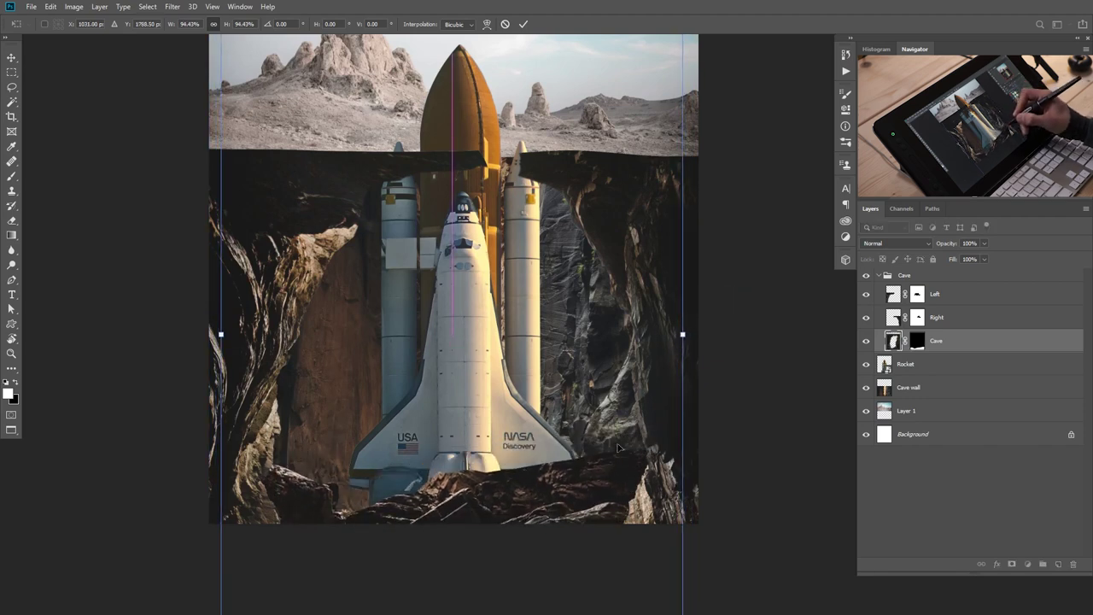
pyautogui.click(582, 488)
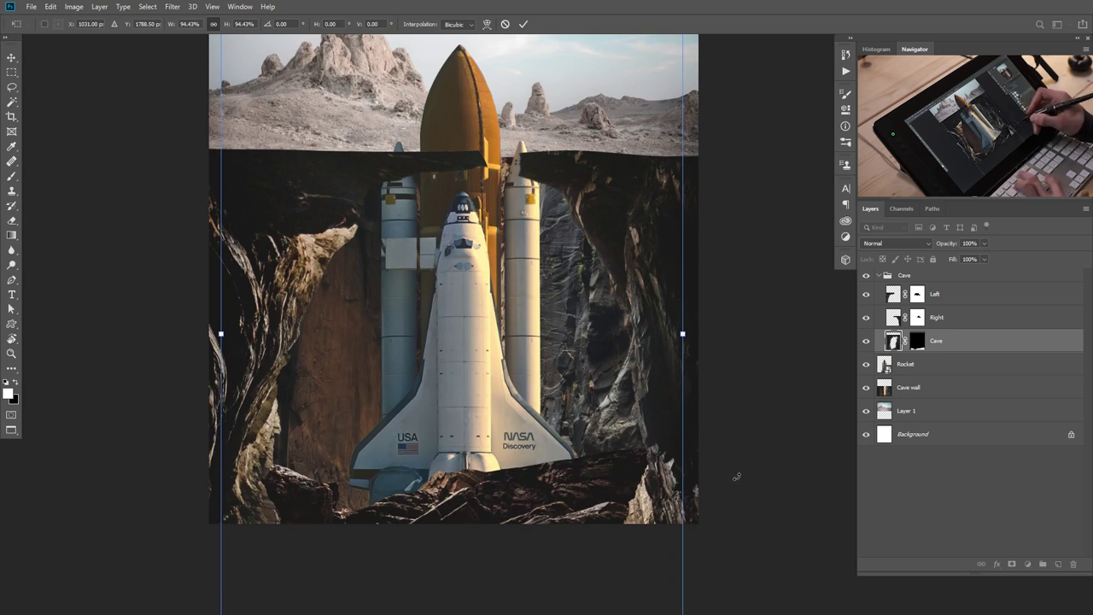
pyautogui.press('Return')
# Lasso the straight hard-edged rock beside the shuttle's right wing and hide it by filling the Cave layer's mask with black.
pyautogui.click(914, 346)
pyautogui.moveTo(583, 494); pyautogui.dragTo(589, 430)
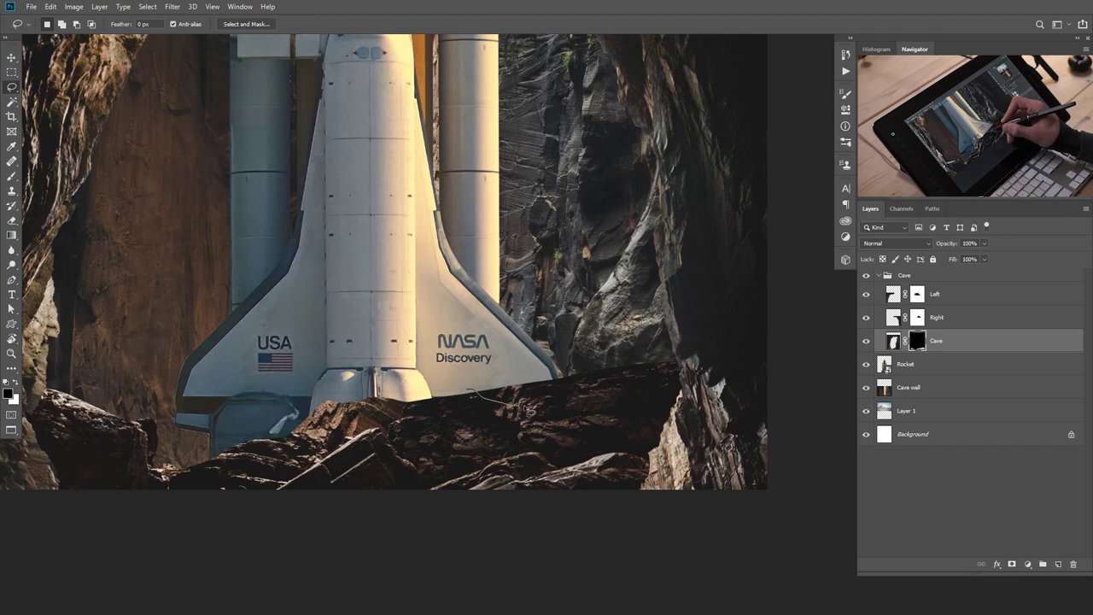
pyautogui.moveTo(684, 432)
pyautogui.mouseDown()
pyautogui.moveTo(733, 335)
pyautogui.moveTo(524, 340)
pyautogui.moveTo(470, 386)
pyautogui.mouseUp()
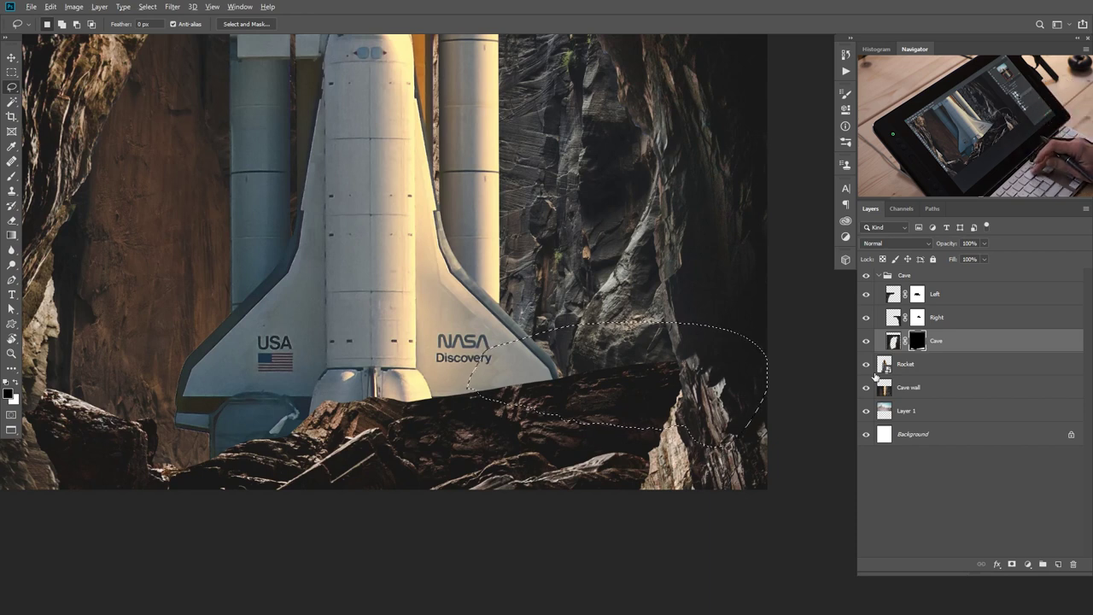
pyautogui.hotkey('alt', 'BackSpace')
pyautogui.hotkey('ctrl', 'd')
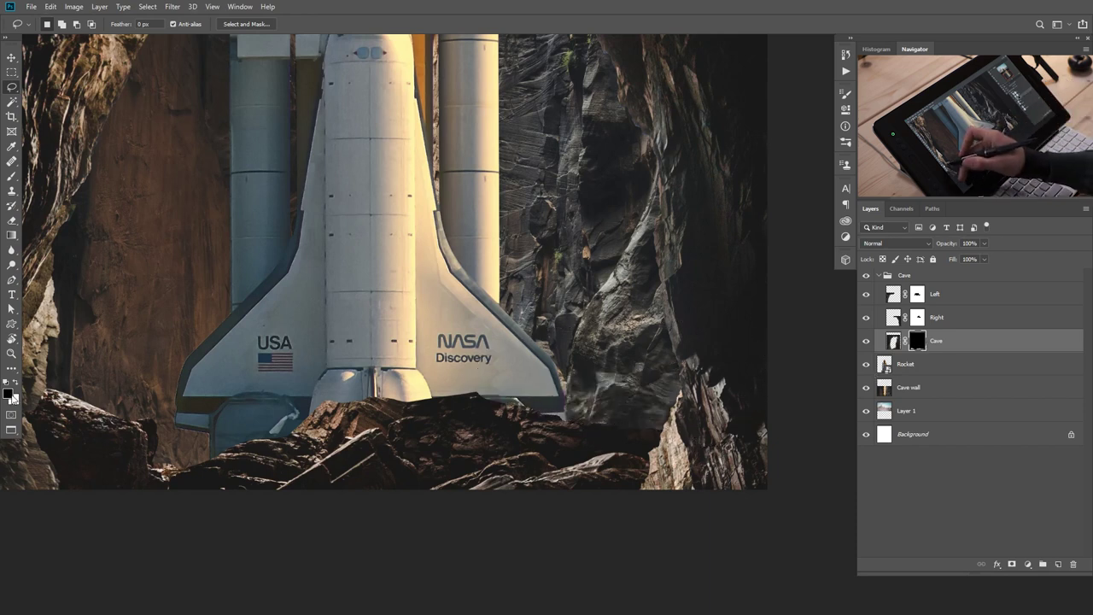
pyautogui.click(475, 403)
pyautogui.moveTo(500, 402)
pyautogui.mouseDown()
pyautogui.moveTo(538, 395)
pyautogui.moveTo(465, 376)
pyautogui.mouseUp()
pyautogui.hotkey('ctrl', '0')
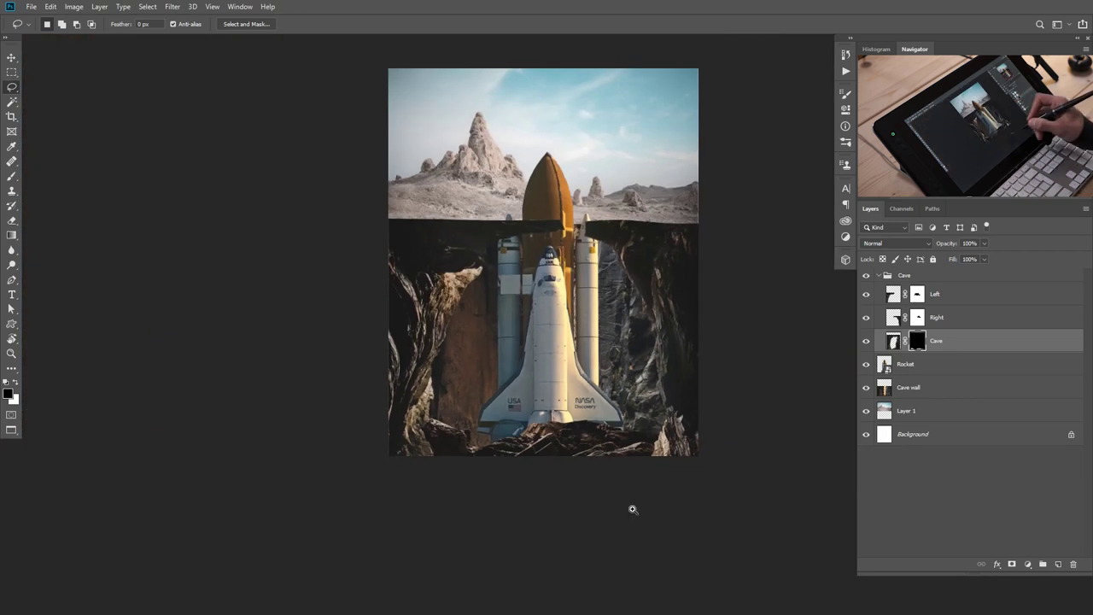
pyautogui.moveTo(619, 430); pyautogui.dragTo(581, 439)
pyautogui.moveTo(652, 434); pyautogui.dragTo(532, 478)
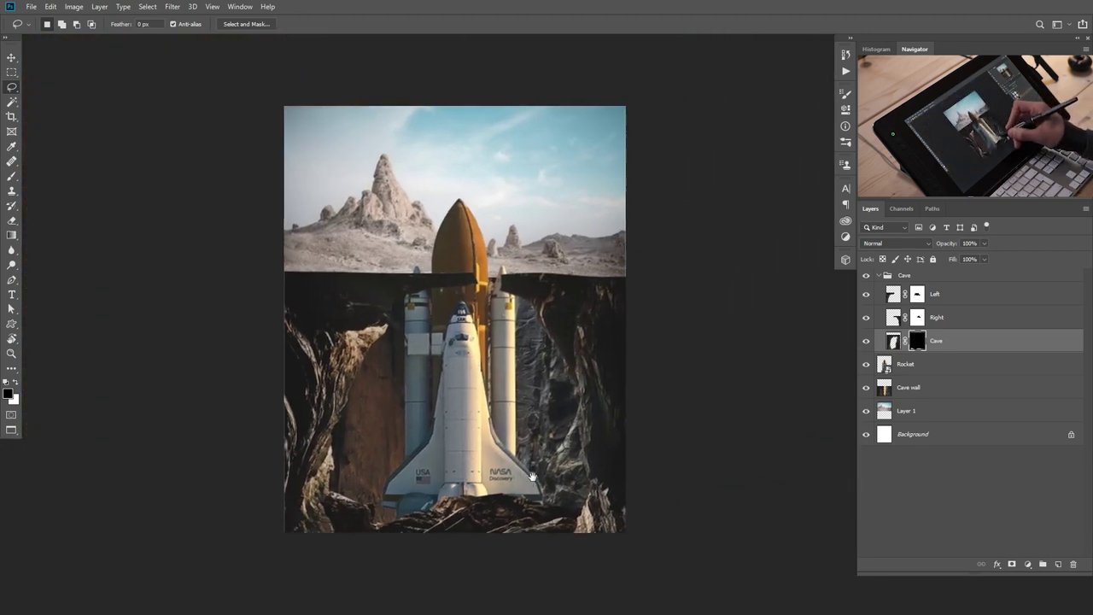
# In the tent photo, select the full-width strip of bare gravel in the foreground with a rectangular marquee and copy it.
pyautogui.click(519, 429)
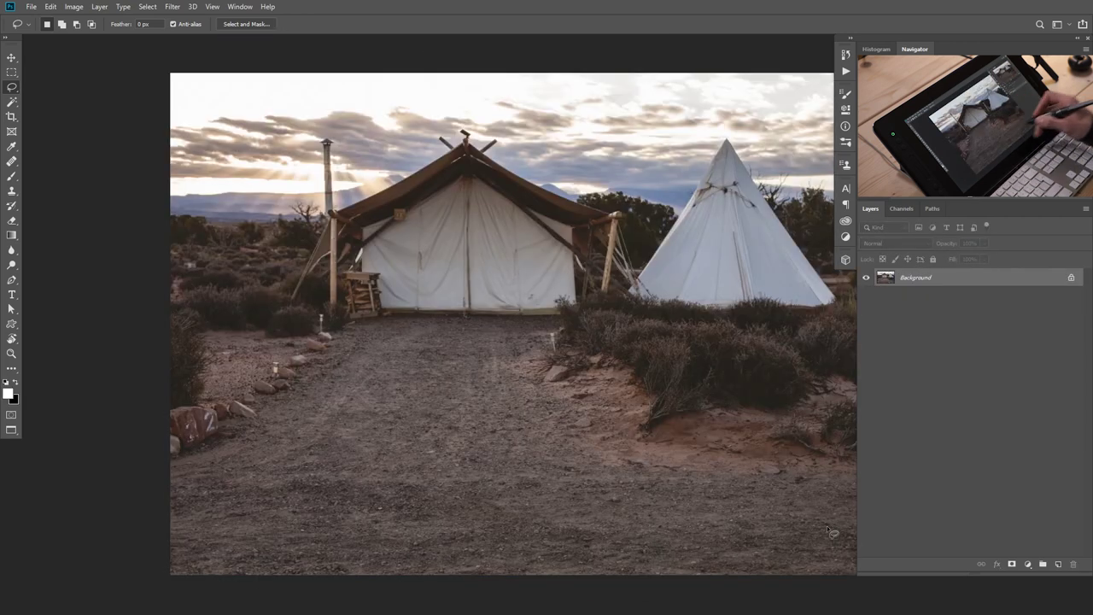
pyautogui.moveTo(619, 456); pyautogui.dragTo(503, 445)
pyautogui.moveTo(574, 422); pyautogui.dragTo(534, 413)
pyautogui.moveTo(534, 412); pyautogui.dragTo(545, 423)
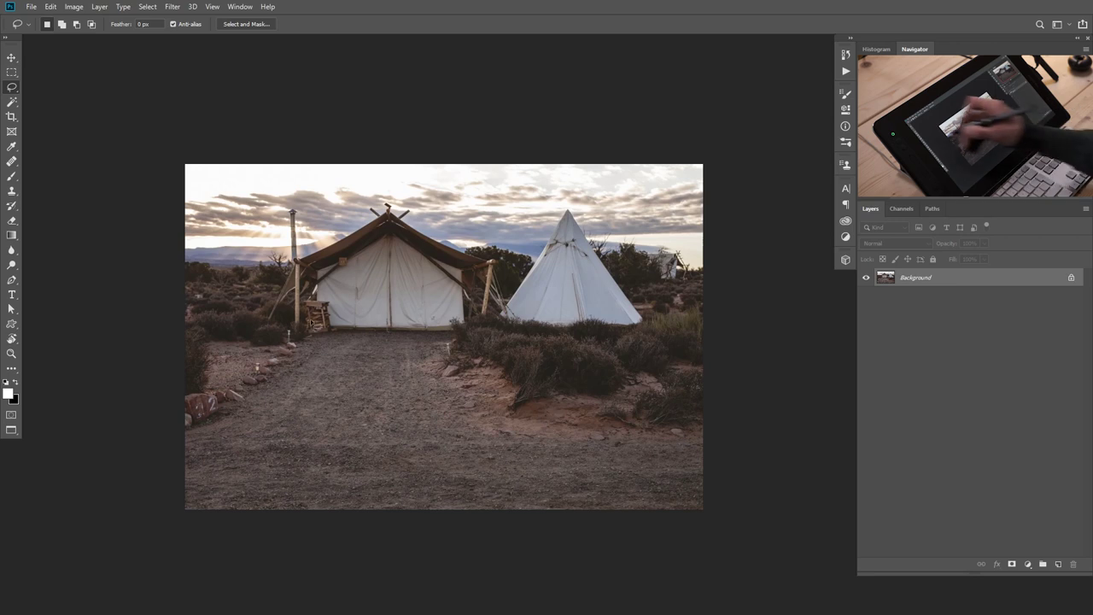
pyautogui.click(11, 72)
pyautogui.moveTo(171, 447); pyautogui.dragTo(744, 556)
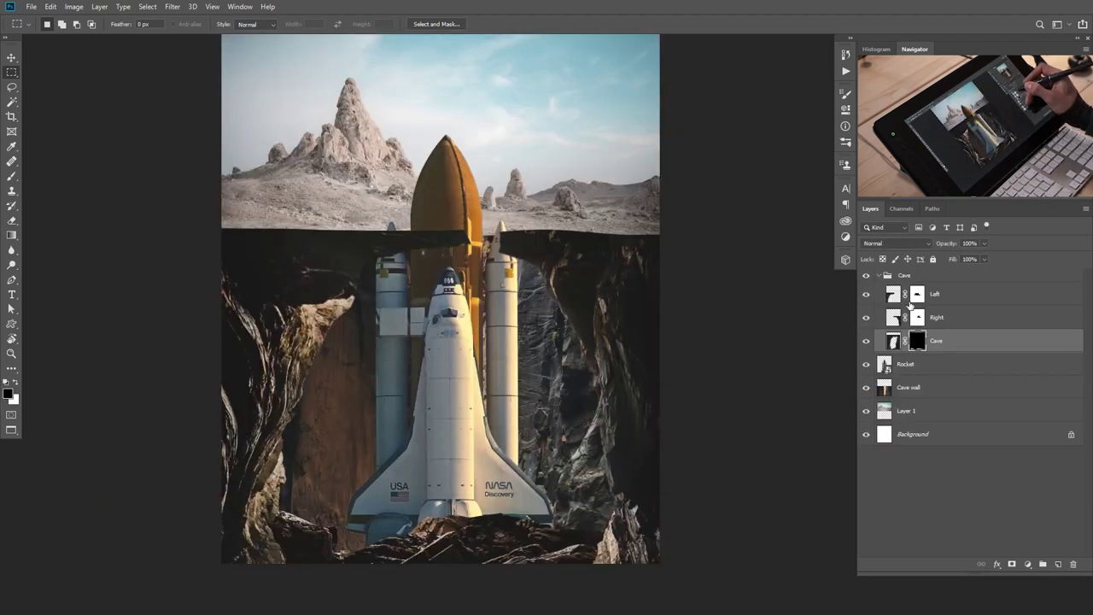
# Paste the gravel strip into the composite above the Cave group and rename its layer Dirt.
pyautogui.click(909, 280)
pyautogui.hotkey('ctrl', 'v')
pyautogui.moveTo(913, 310); pyautogui.dragTo(924, 280)
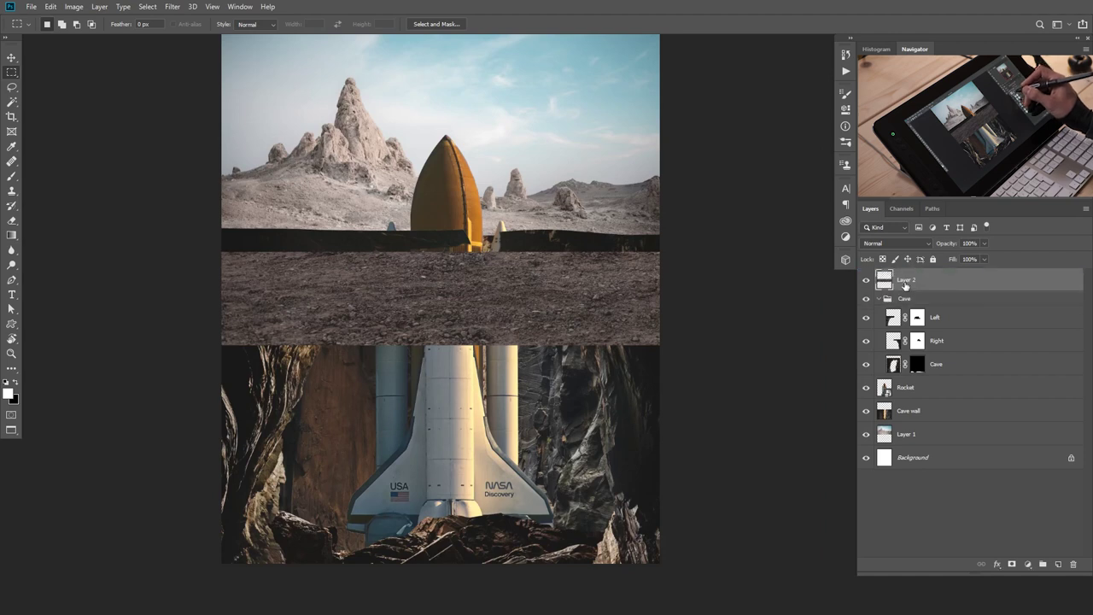
pyautogui.doubleClick(908, 281)
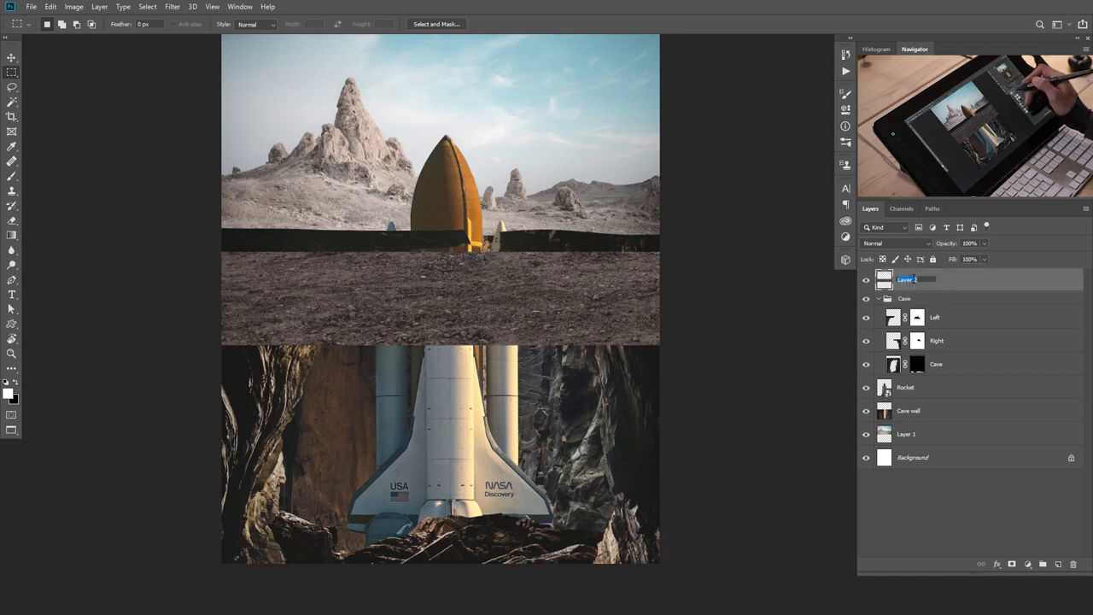
pyautogui.write('Dirt')
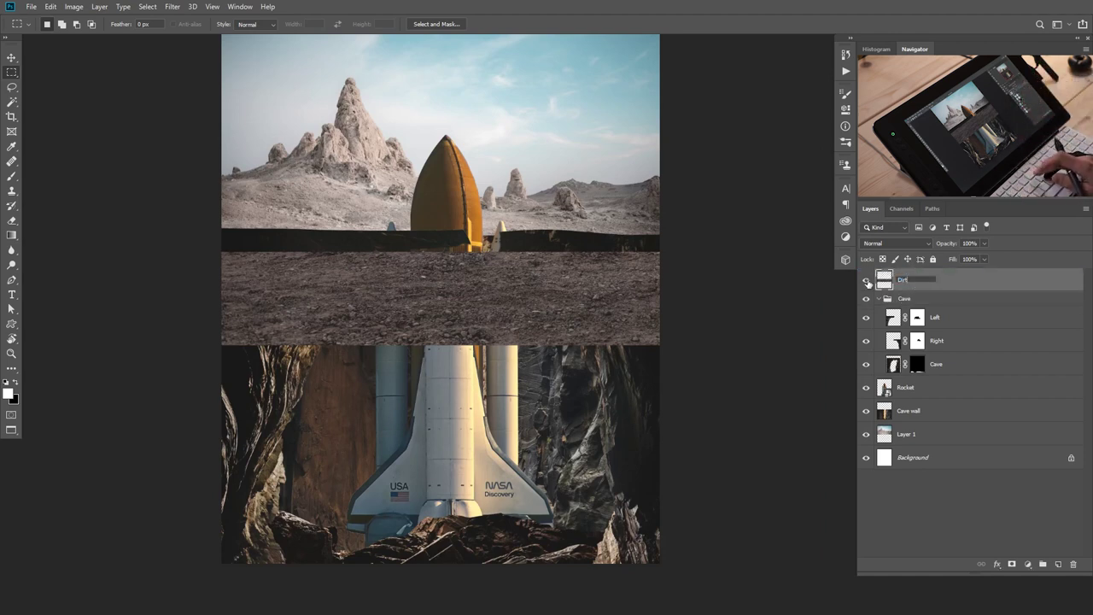
# Scale the Dirt layer down to a thin strip across the canvas over the cave's top ledge, and apply the transform.
pyautogui.hotkey('ctrl', 't')
pyautogui.moveTo(232, 306); pyautogui.dragTo(626, 306)
pyautogui.moveTo(723, 298); pyautogui.dragTo(359, 260)
pyautogui.moveTo(626, 265); pyautogui.dragTo(668, 249)
pyautogui.moveTo(581, 267); pyautogui.dragTo(576, 248)
pyautogui.moveTo(479, 253); pyautogui.dragTo(496, 252)
pyautogui.press('Return')
pyautogui.press('m')
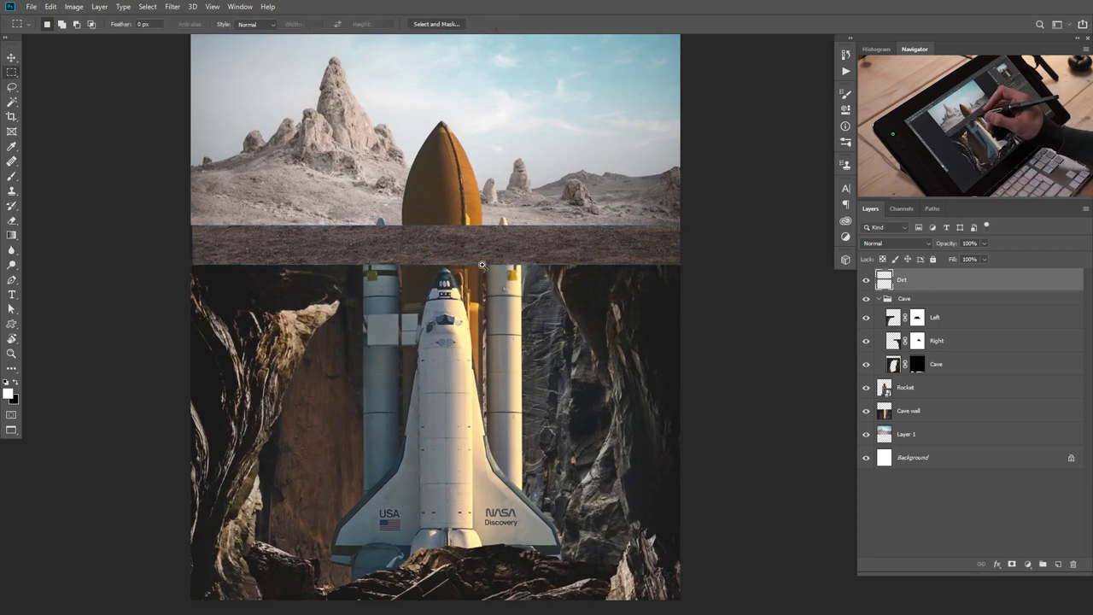
# Add a layer mask to the Dirt layer and stretch the strip slightly so it spans the full canvas width.
pyautogui.scroll(4, 545, 266)
pyautogui.scroll(-4, 546, 266)
pyautogui.scroll(2, 539, 280)
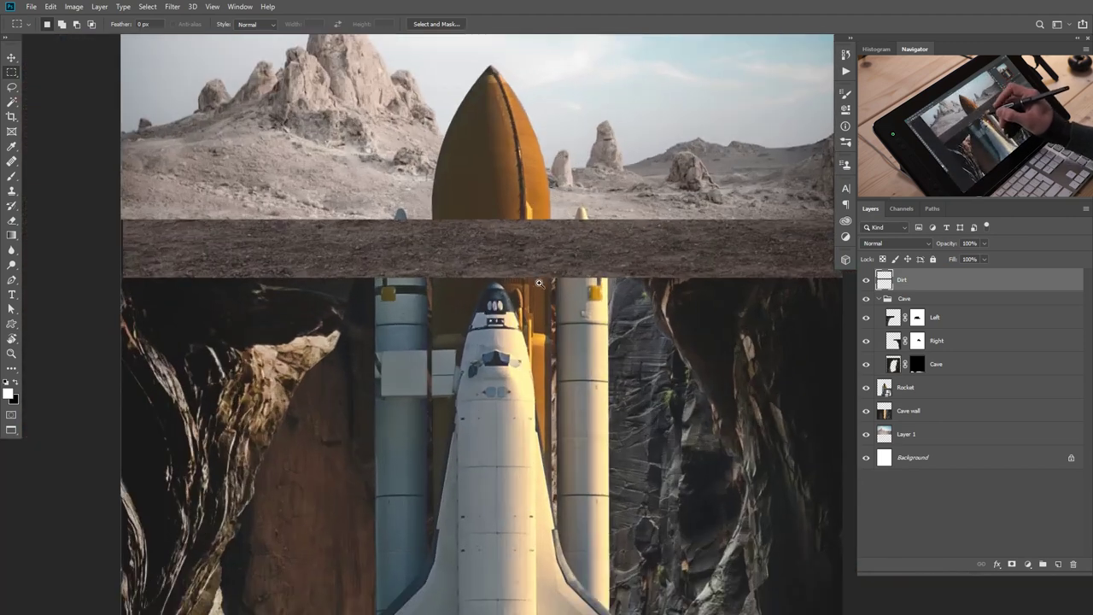
pyautogui.click(1014, 564)
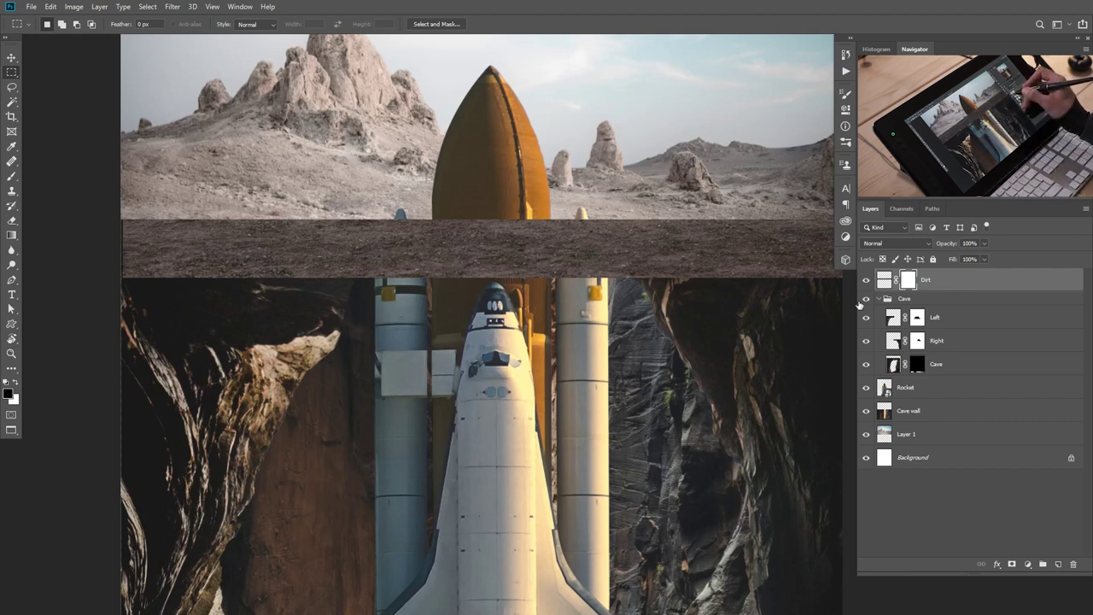
pyautogui.scroll(-2, 529, 384)
pyautogui.moveTo(542, 322); pyautogui.dragTo(492, 334)
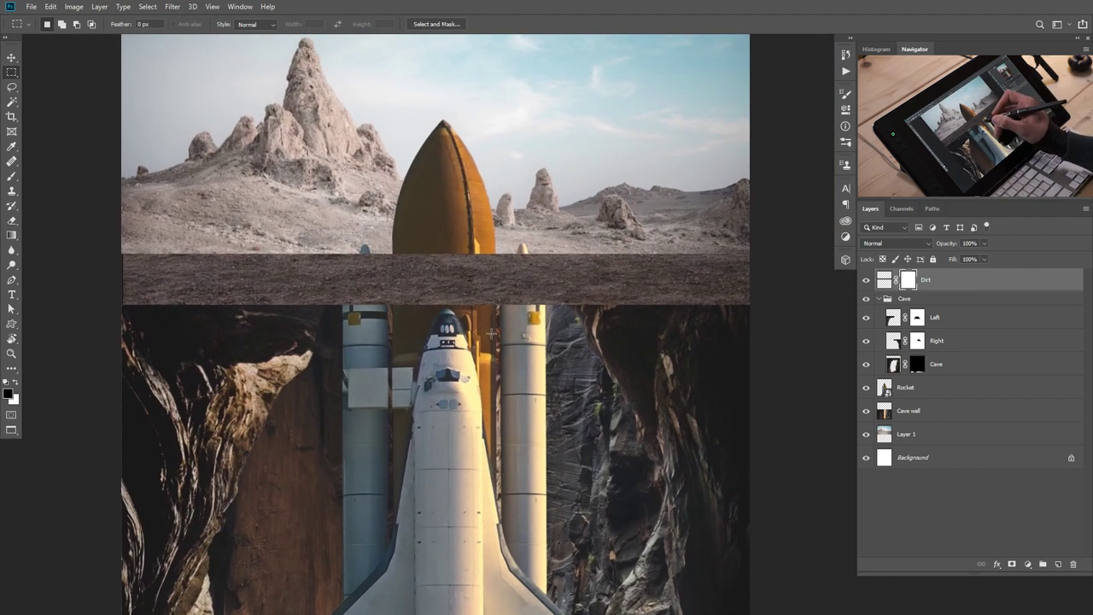
pyautogui.press('v')
pyautogui.moveTo(500, 288); pyautogui.dragTo(496, 286)
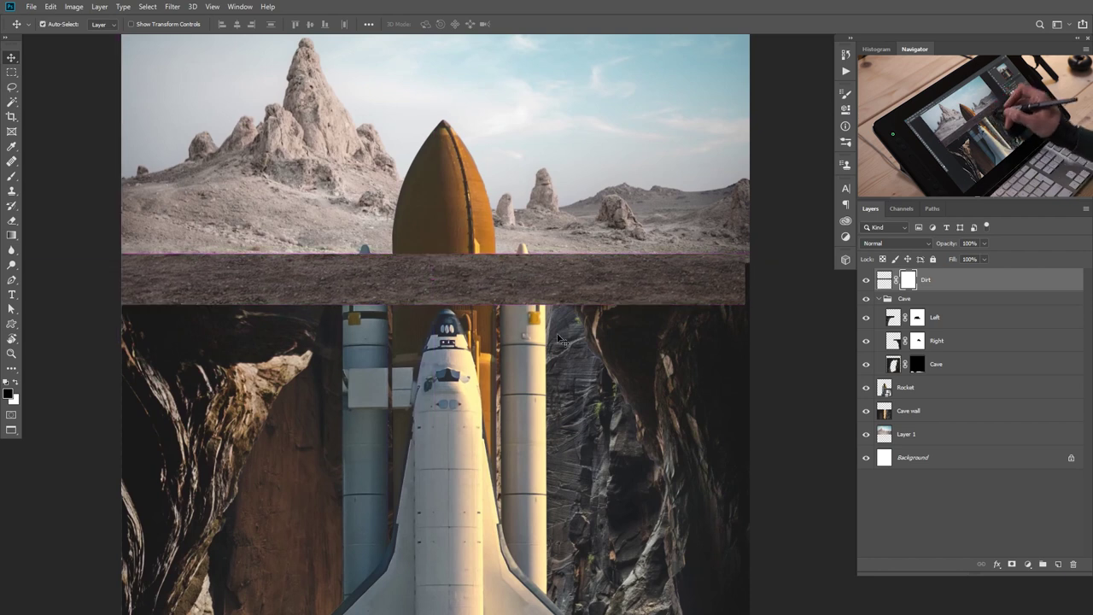
pyautogui.hotkey('ctrl', 't')
pyautogui.moveTo(744, 279); pyautogui.dragTo(751, 285)
pyautogui.press('Return')
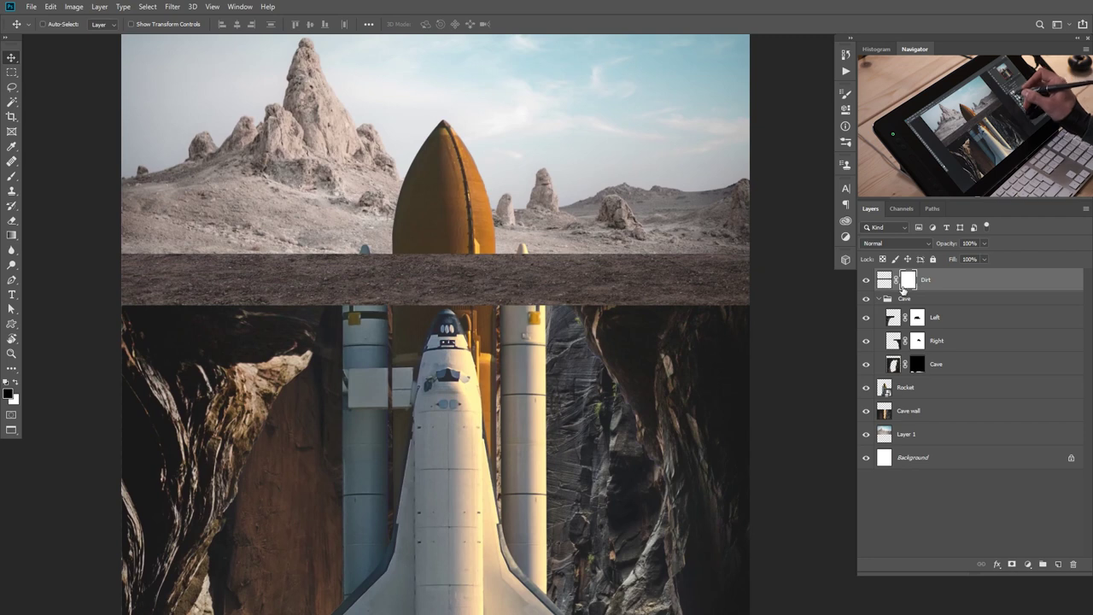
# Mask out the upper part of the Dirt strip with a rectangular selection, and move the layer up to meet the desert ground.
pyautogui.press('m')
pyautogui.moveTo(121, 272); pyautogui.dragTo(788, 274)
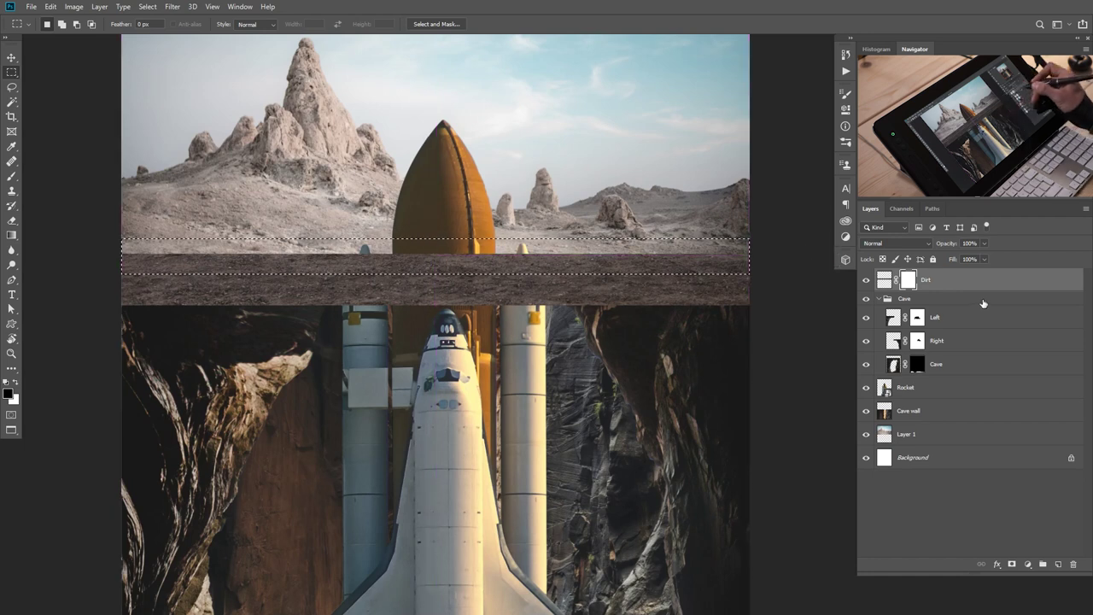
pyautogui.hotkey('alt', 'BackSpace')
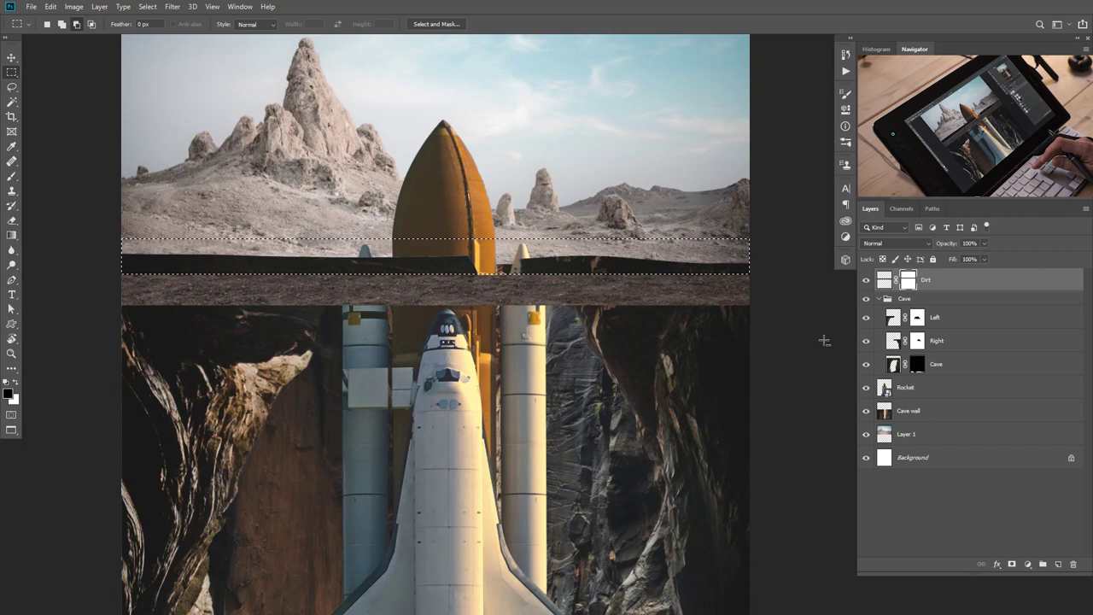
pyautogui.hotkey('ctrl', 'd')
pyautogui.press('v')
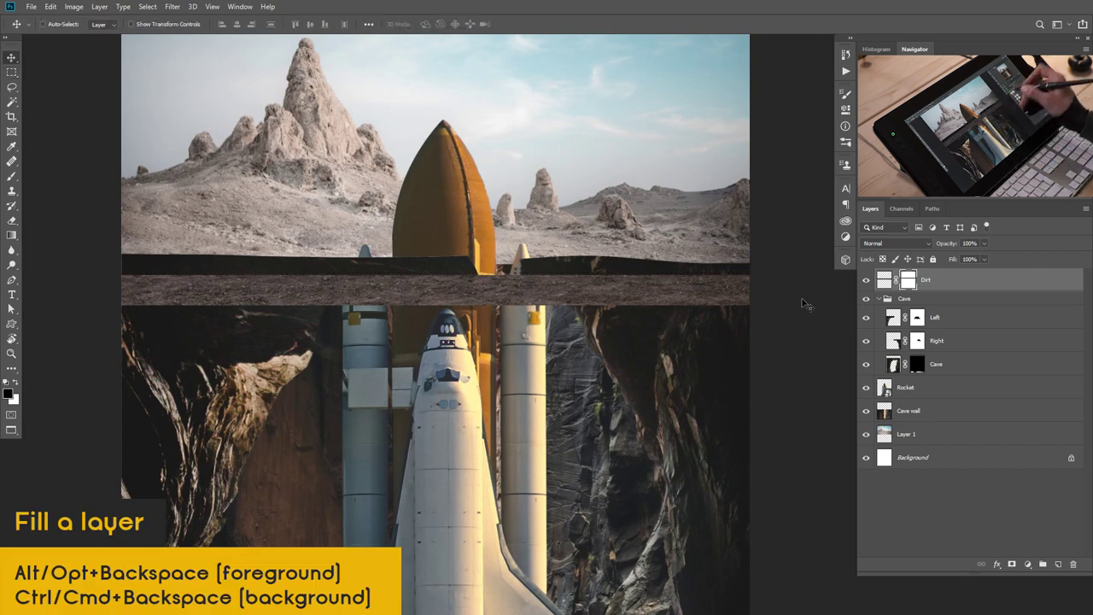
pyautogui.moveTo(557, 295); pyautogui.dragTo(553, 268)
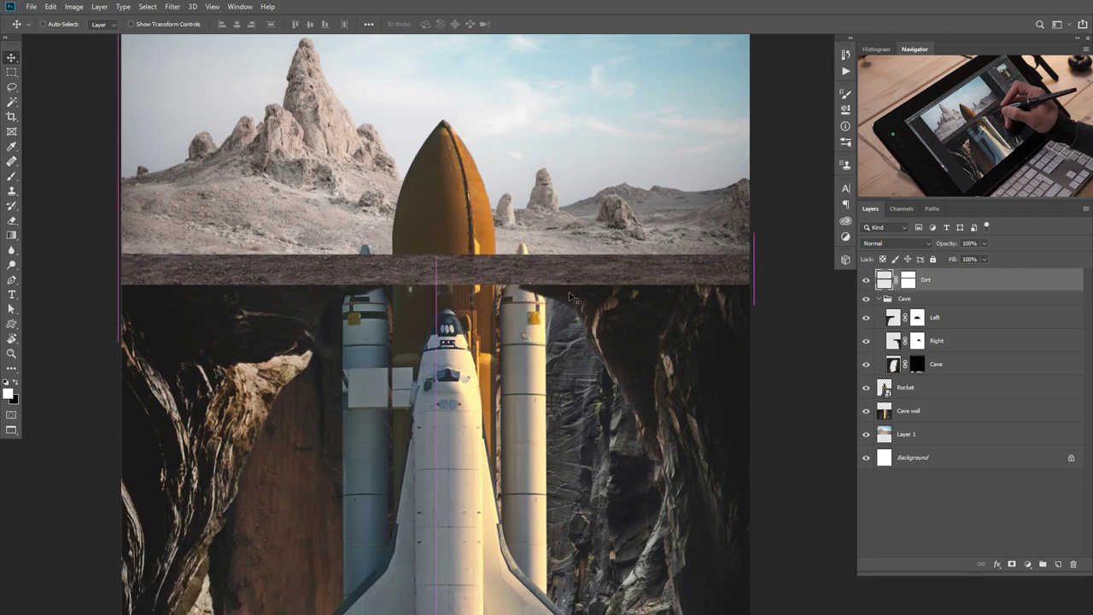
# Paint black on the Dirt mask along the strip's lower edge over the right-hand rocks, trying a hard brush before a soft 100 px one.
pyautogui.click(910, 286)
pyautogui.moveTo(588, 317); pyautogui.dragTo(641, 341)
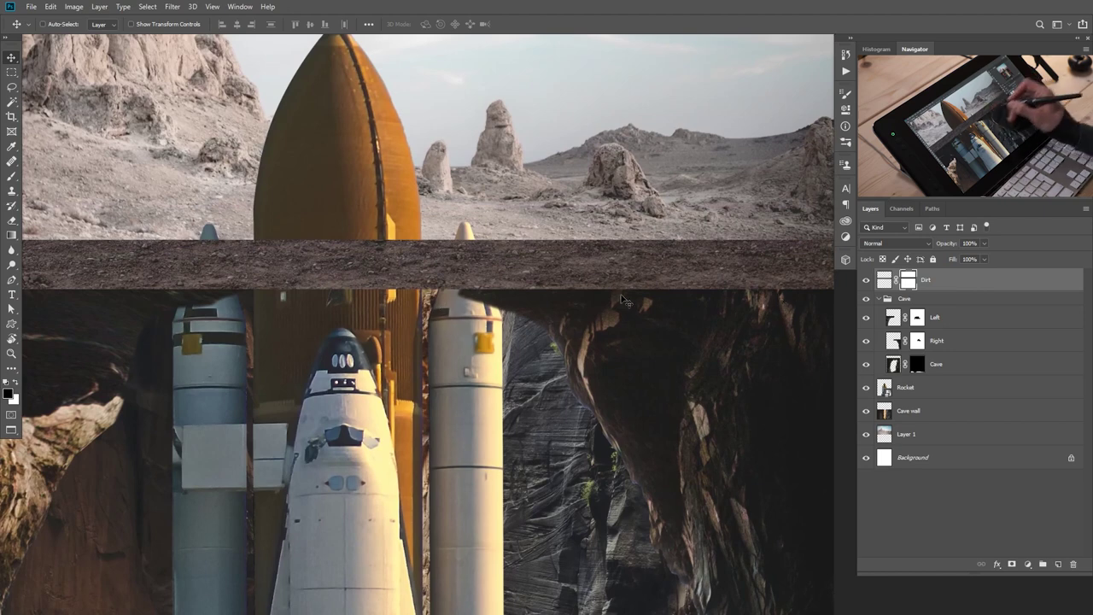
pyautogui.moveTo(670, 309)
pyautogui.mouseDown()
pyautogui.moveTo(637, 320)
pyautogui.moveTo(675, 310)
pyautogui.mouseUp()
pyautogui.scroll(-3, 430, 312)
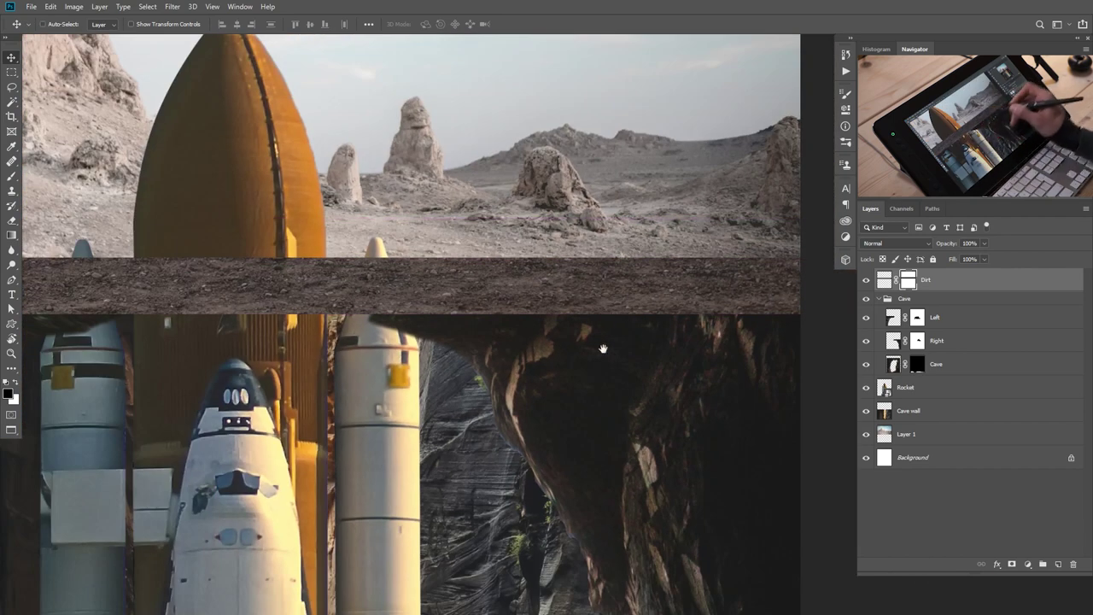
pyautogui.rightClick(611, 356)
pyautogui.press('Escape')
pyautogui.press('b')
pyautogui.rightClick(521, 332)
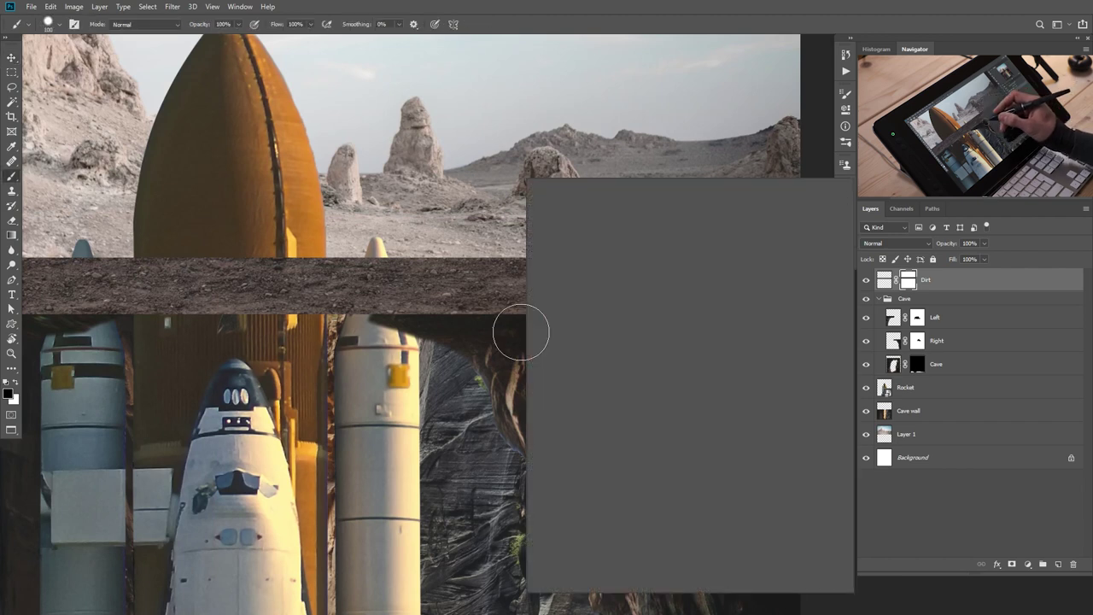
pyautogui.click(469, 373)
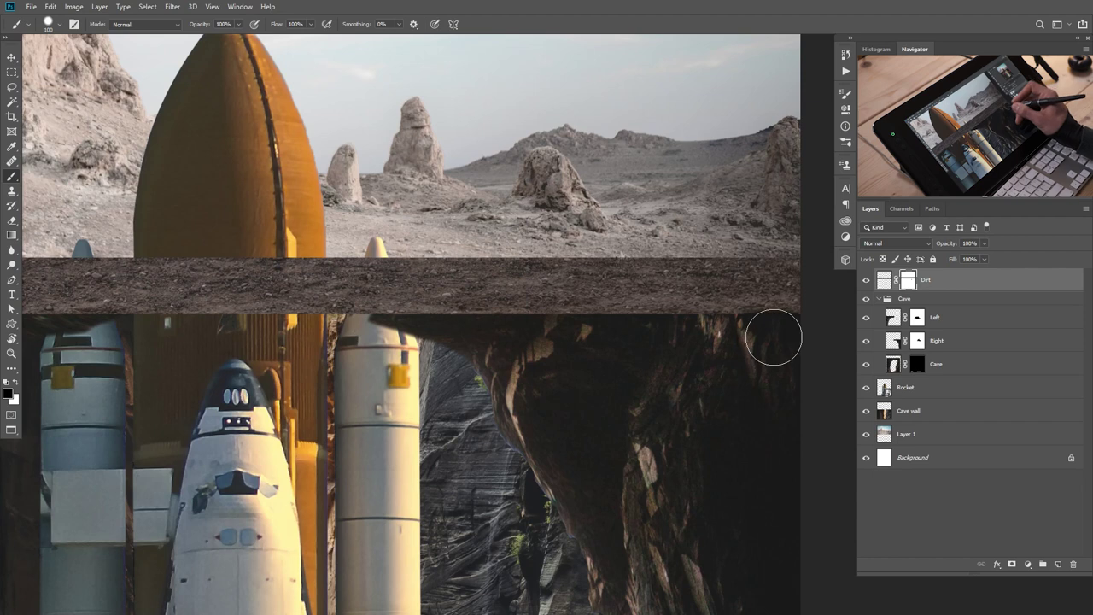
pyautogui.moveTo(774, 330); pyautogui.dragTo(710, 325)
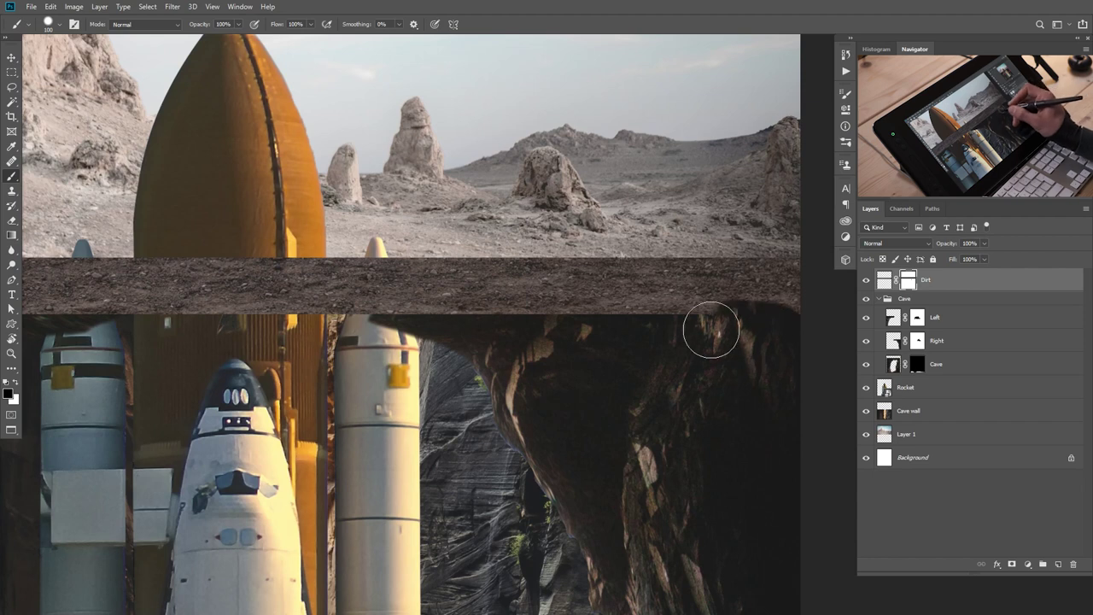
pyautogui.rightClick(586, 343)
pyautogui.click(583, 367)
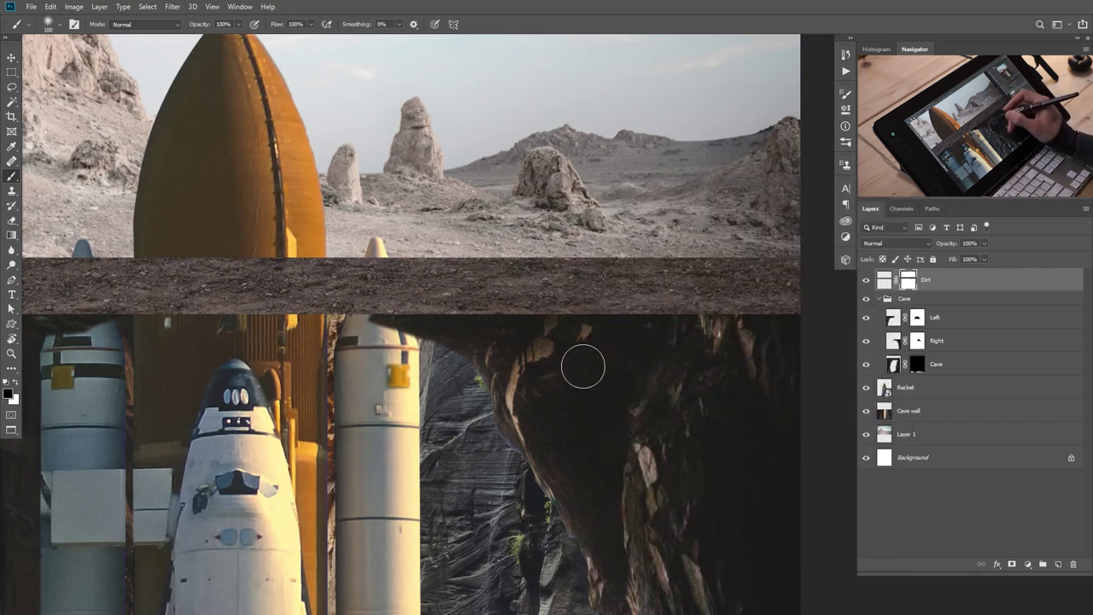
pyautogui.moveTo(621, 334); pyautogui.dragTo(434, 329)
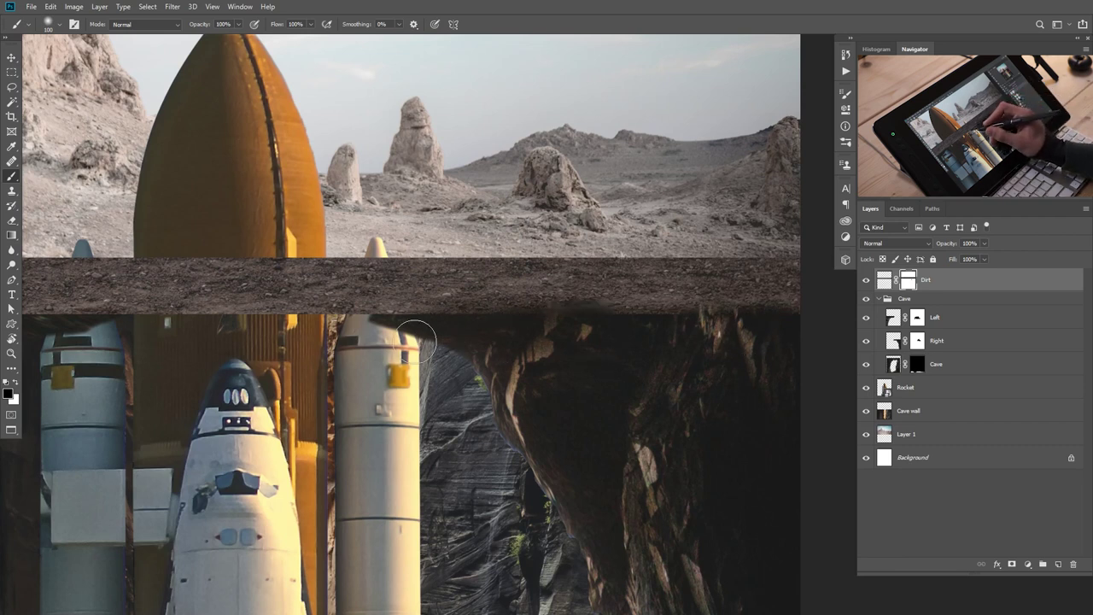
# Choose the Cloud/Dust brush and paint black on the Dirt mask along the strip's lower edge over the right-hand rocks.
pyautogui.keyDown('alt'); pyautogui.click(585, 398); pyautogui.keyUp('alt')
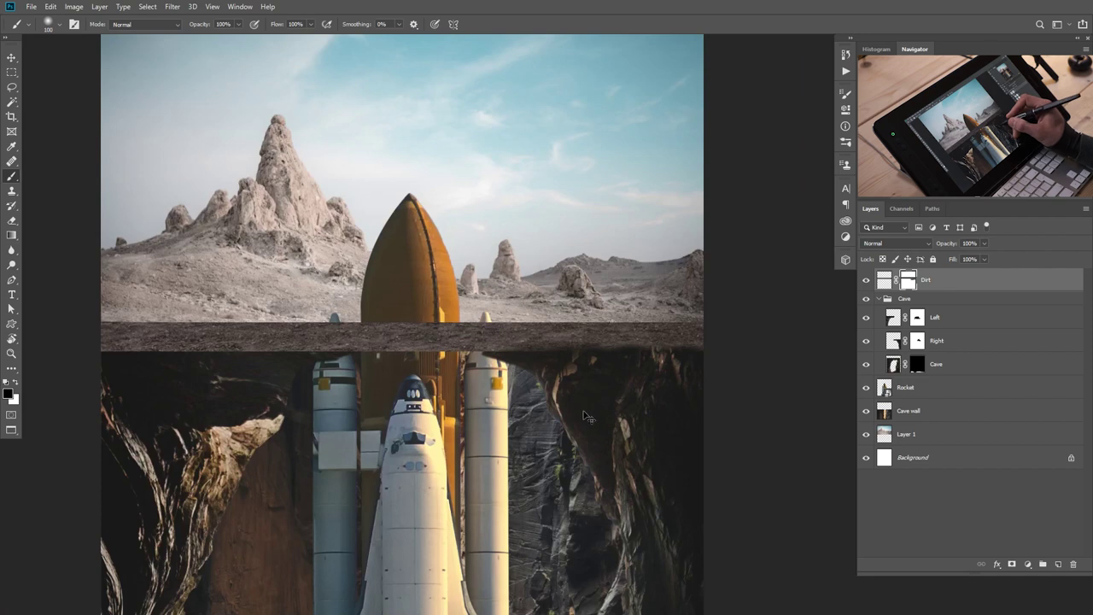
pyautogui.rightClick(581, 362)
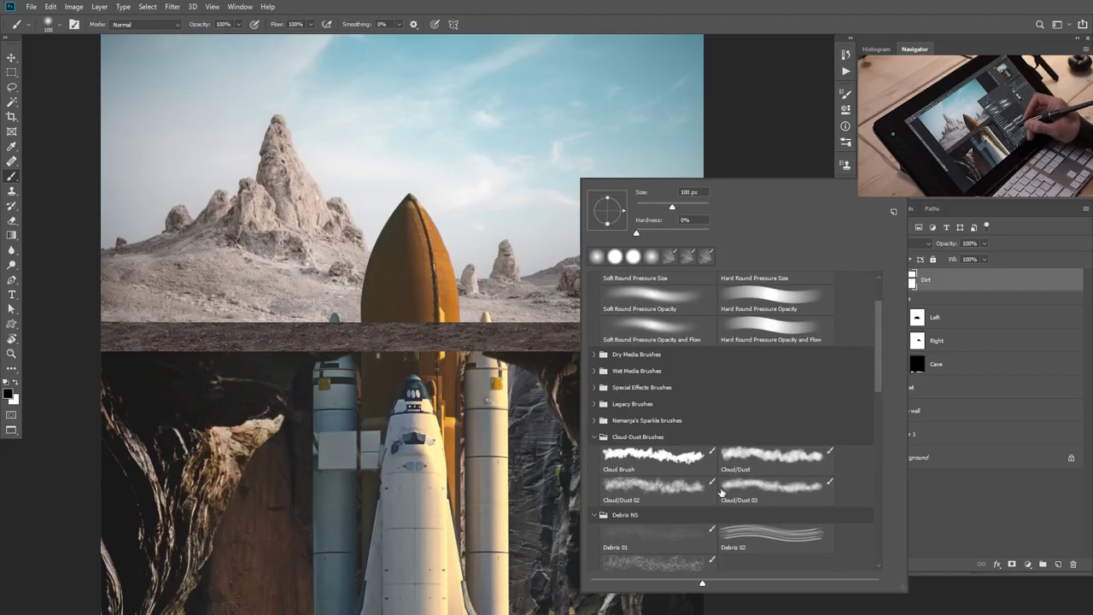
pyautogui.click(680, 464)
pyautogui.click(761, 461)
pyautogui.press('Return')
pyautogui.moveTo(589, 401); pyautogui.dragTo(630, 385)
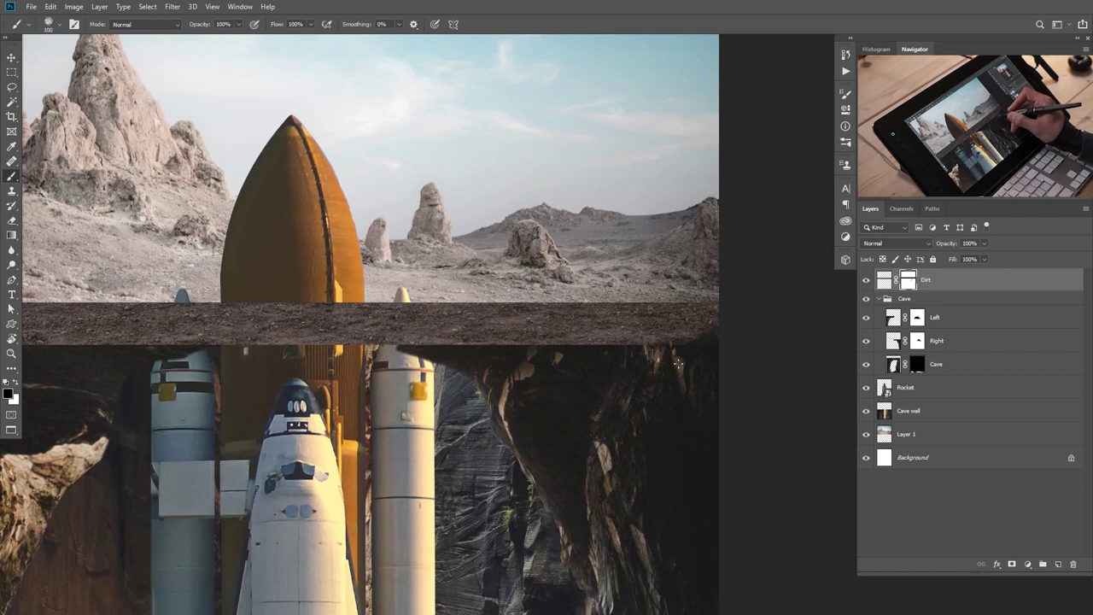
pyautogui.moveTo(577, 367); pyautogui.dragTo(533, 365)
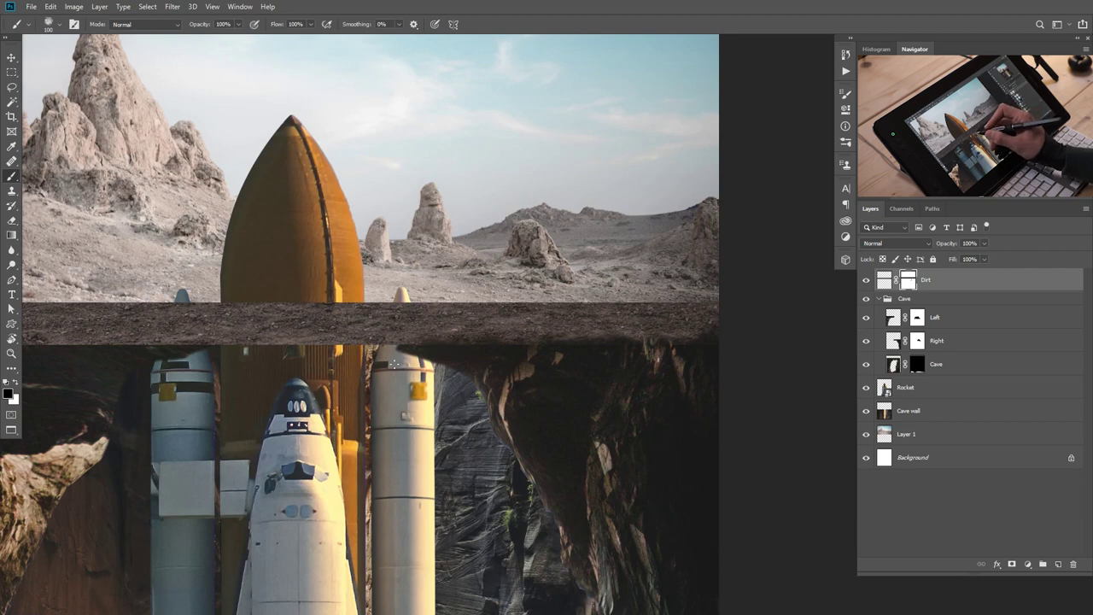
# Switch to the Cloud/Dust 02 brush at 46% opacity and mask the strip's lower edge above the rocket, reducing the brush to 50 px.
pyautogui.rightClick(435, 387)
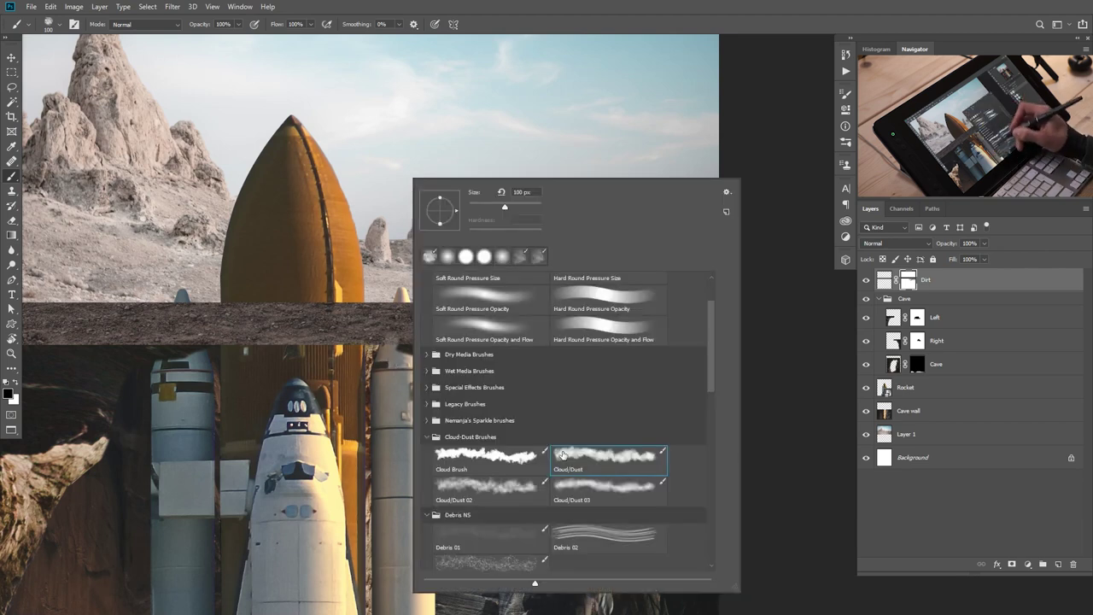
pyautogui.click(518, 491)
pyautogui.click(358, 438)
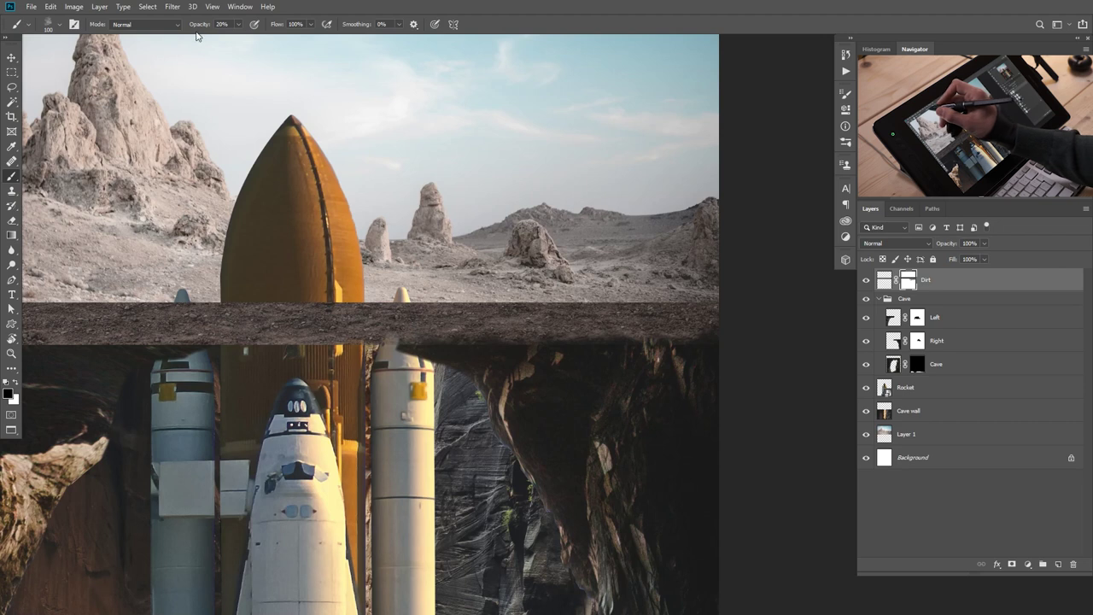
pyautogui.click(358, 352)
pyautogui.press('[')
pyautogui.press('[')
pyautogui.press('[')
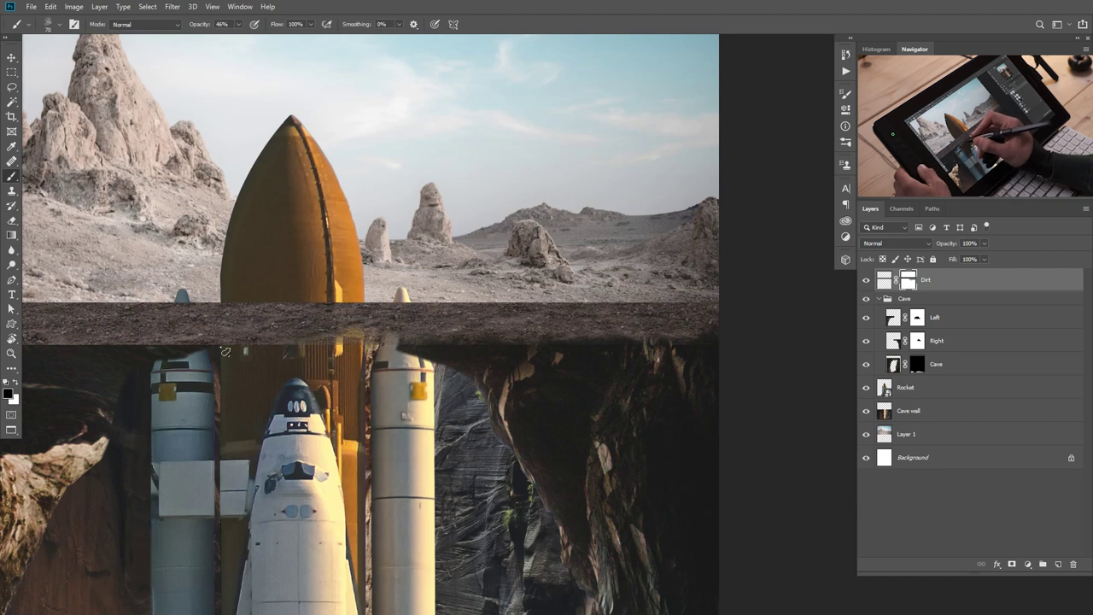
pyautogui.press('[')
pyautogui.press('[')
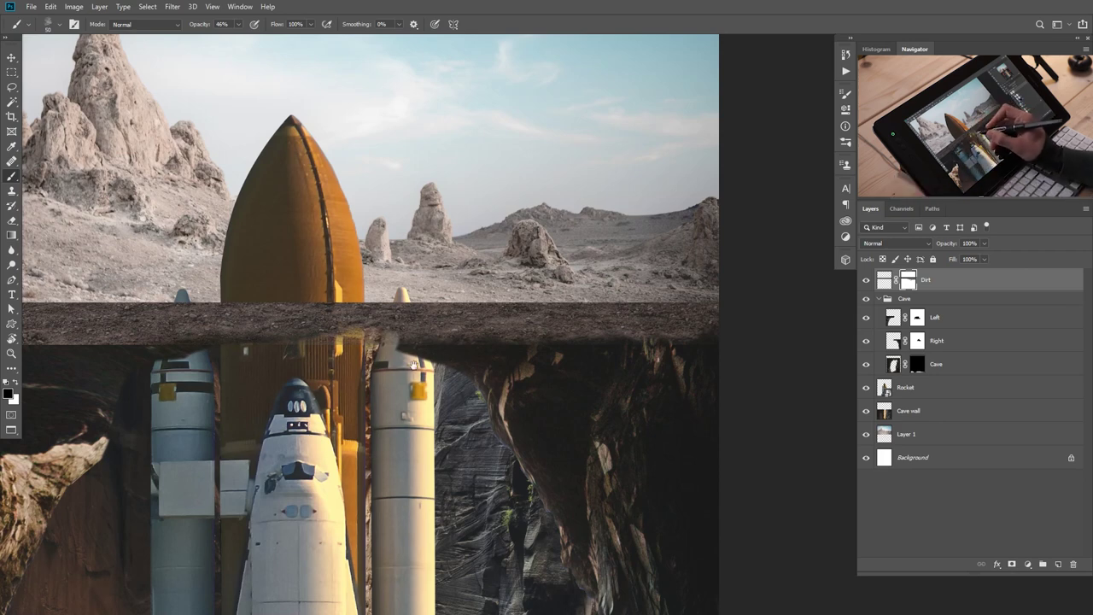
# Refine the Dirt mask's lower edge over the orange tank at 100% opacity, using white and black with a smaller brush.
pyautogui.scroll(5, 414, 365)
pyautogui.moveTo(415, 364); pyautogui.dragTo(522, 369)
pyautogui.moveTo(479, 296); pyautogui.dragTo(372, 314)
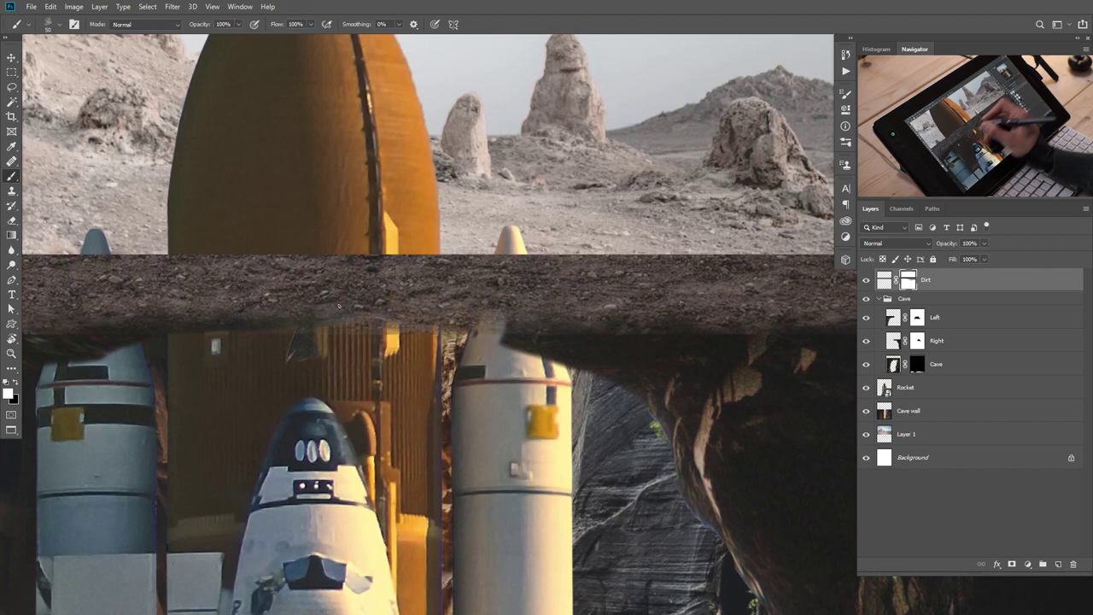
pyautogui.press('[')
pyautogui.press('[')
pyautogui.press('[')
pyautogui.moveTo(441, 340)
pyautogui.mouseDown()
pyautogui.moveTo(429, 329)
pyautogui.moveTo(376, 329)
pyautogui.mouseUp()
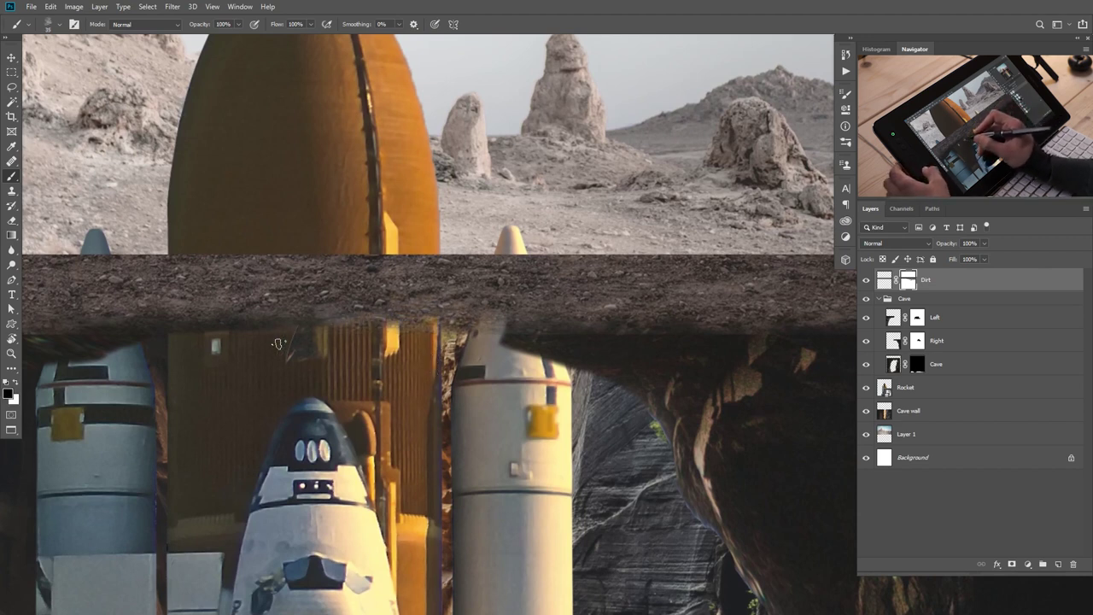
pyautogui.moveTo(505, 341); pyautogui.dragTo(419, 334)
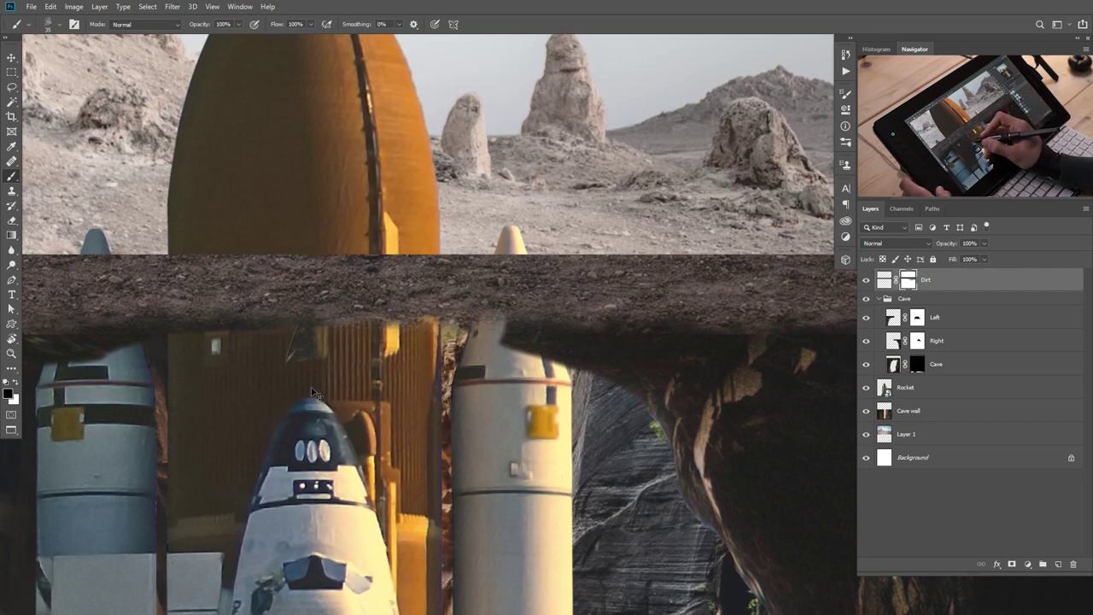
pyautogui.moveTo(399, 334); pyautogui.dragTo(430, 330)
# Mask the Dirt strip's lower edge over the left-hand cave rocks with the Cloud/Dust 02 brush at 60 px.
pyautogui.hscroll(-6, 595, 346)
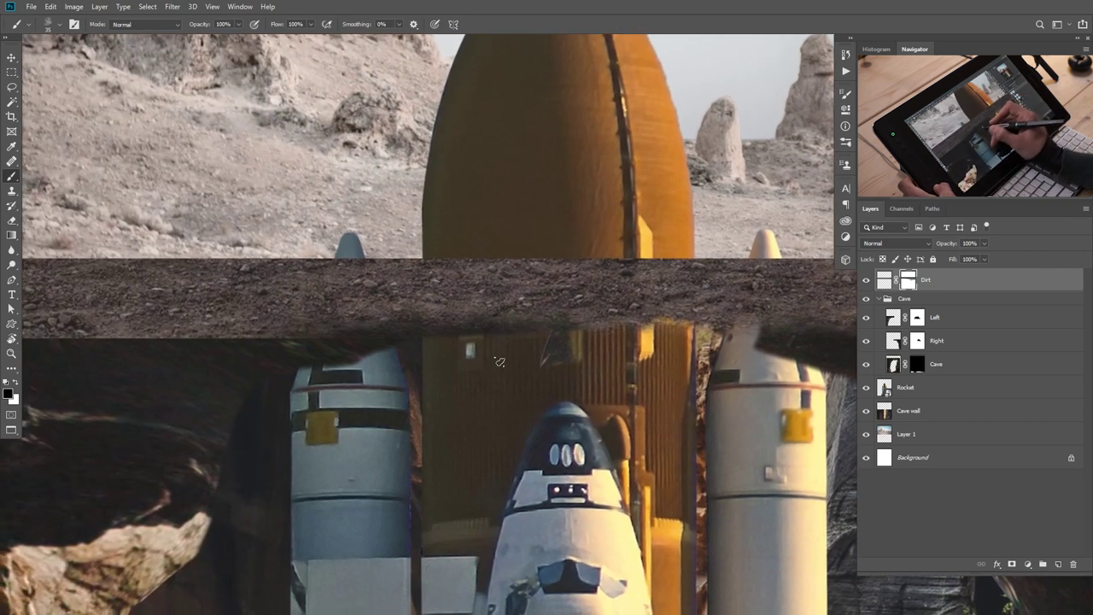
pyautogui.hscroll(-7, 395, 346)
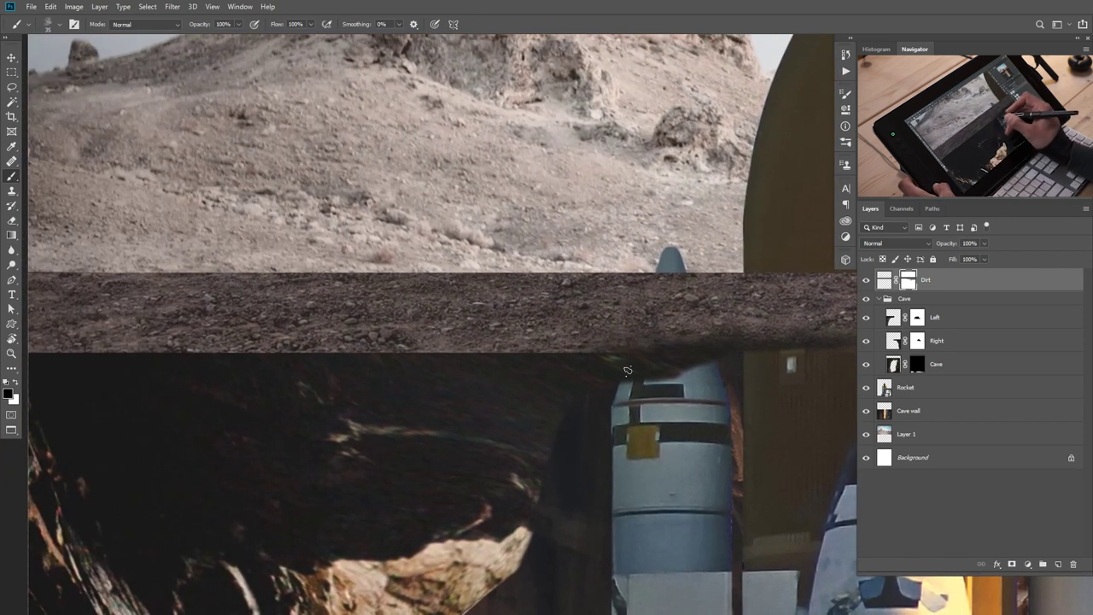
pyautogui.moveTo(659, 355)
pyautogui.mouseDown()
pyautogui.moveTo(357, 363)
pyautogui.moveTo(567, 359)
pyautogui.moveTo(394, 364)
pyautogui.moveTo(497, 360)
pyautogui.moveTo(426, 342)
pyautogui.mouseUp()
pyautogui.moveTo(282, 350); pyautogui.dragTo(194, 348)
pyautogui.moveTo(287, 396)
pyautogui.mouseDown()
pyautogui.moveTo(540, 368)
pyautogui.moveTo(378, 395)
pyautogui.moveTo(505, 386)
pyautogui.moveTo(444, 394)
pyautogui.mouseUp()
pyautogui.moveTo(425, 340)
pyautogui.mouseDown()
pyautogui.moveTo(253, 348)
pyautogui.moveTo(343, 338)
pyautogui.mouseUp()
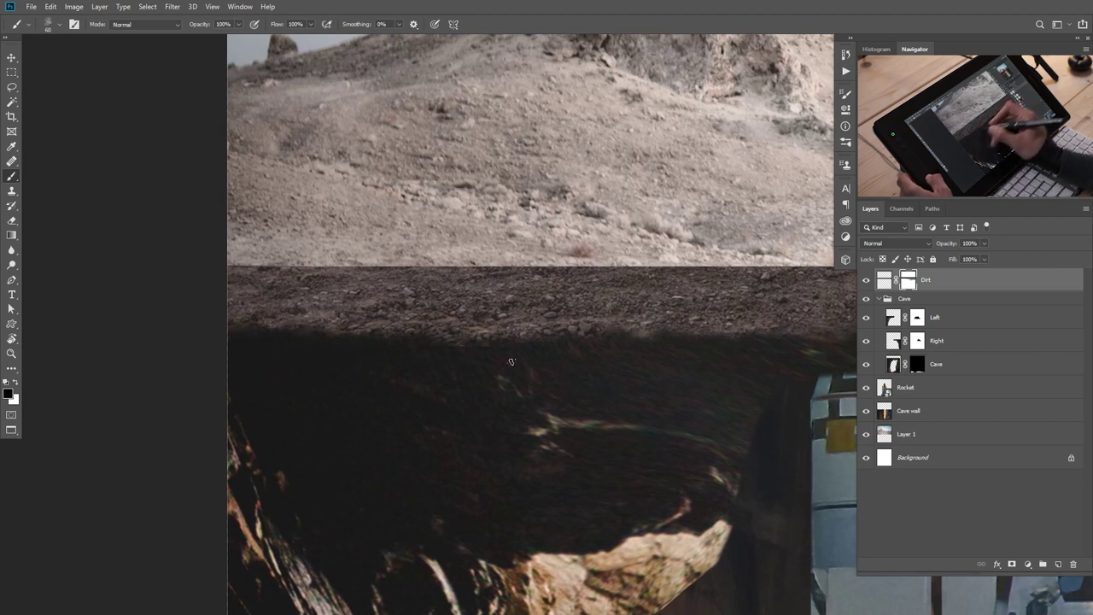
pyautogui.moveTo(651, 333); pyautogui.dragTo(627, 327)
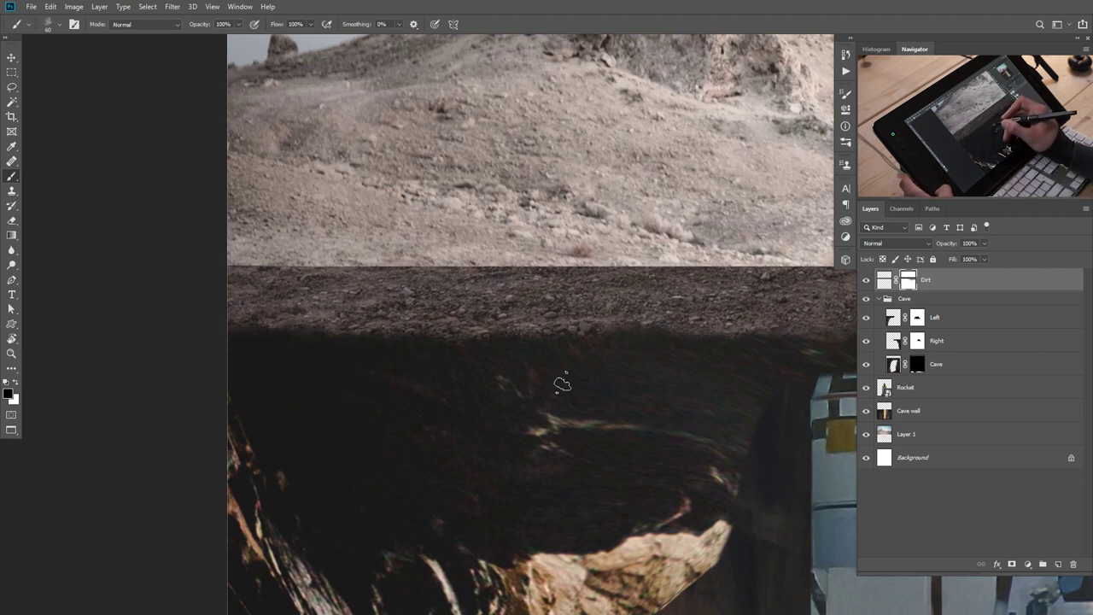
pyautogui.keyDown('ctrl'); pyautogui.moveTo(577, 387); pyautogui.dragTo(419, 386); pyautogui.keyUp('ctrl')
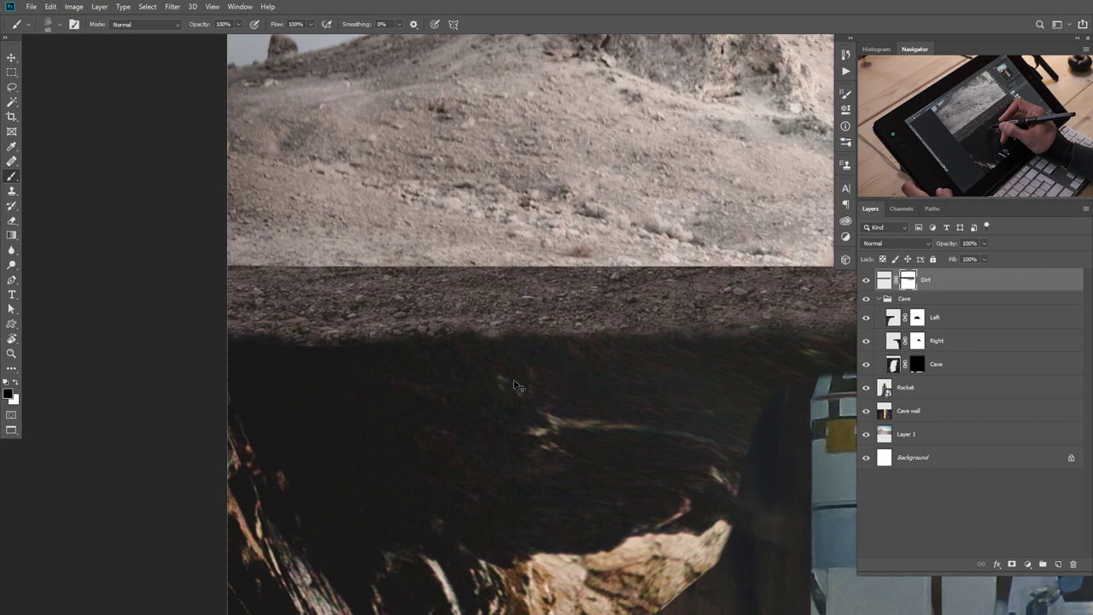
pyautogui.hotkey('ctrl', 'z')
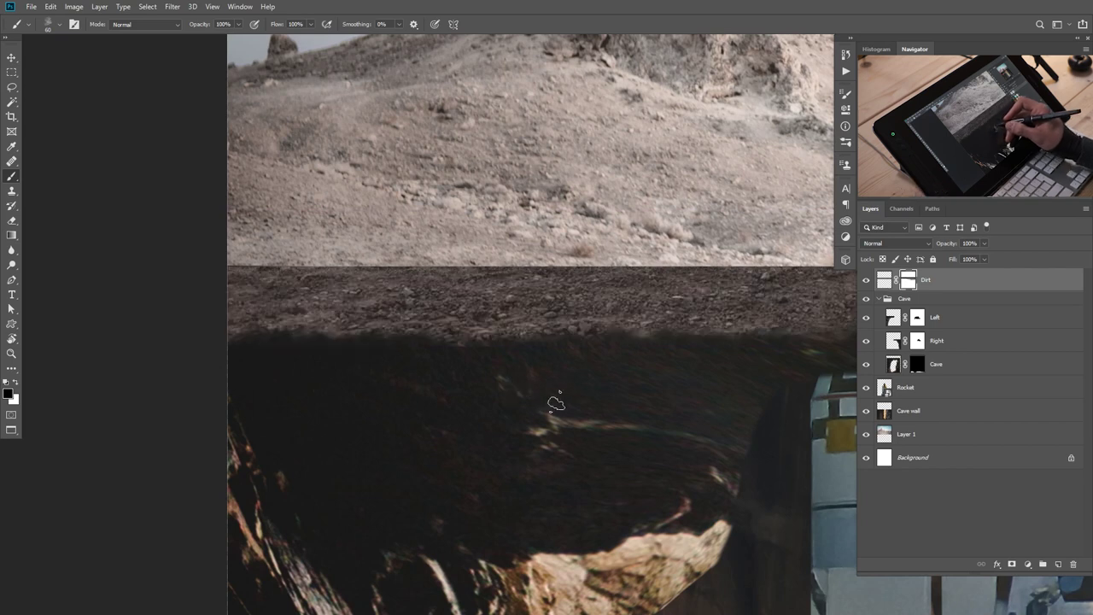
pyautogui.keyDown('ctrl'); pyautogui.moveTo(620, 388); pyautogui.dragTo(573, 390); pyautogui.keyUp('ctrl')
pyautogui.moveTo(613, 399); pyautogui.dragTo(404, 392)
pyautogui.keyDown('ctrl'); pyautogui.moveTo(718, 440); pyautogui.dragTo(580, 427); pyautogui.keyUp('ctrl')
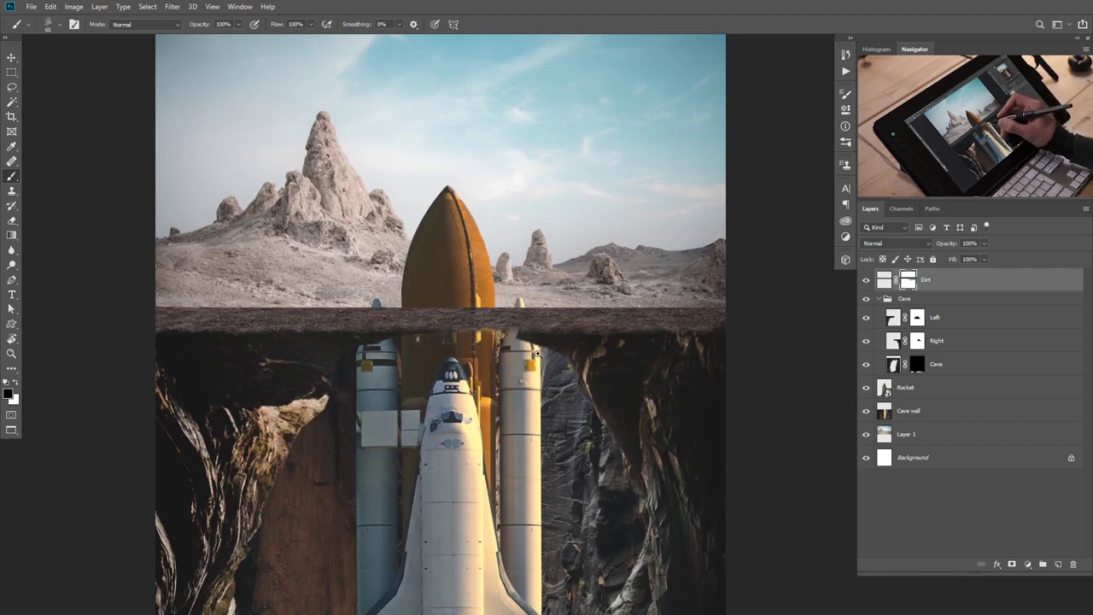
# Touch up the Dirt mask's lower edge above the shuttle and left booster, painting white with a 40 px brush.
pyautogui.scroll(3, 537, 353)
pyautogui.moveTo(450, 321); pyautogui.dragTo(491, 329)
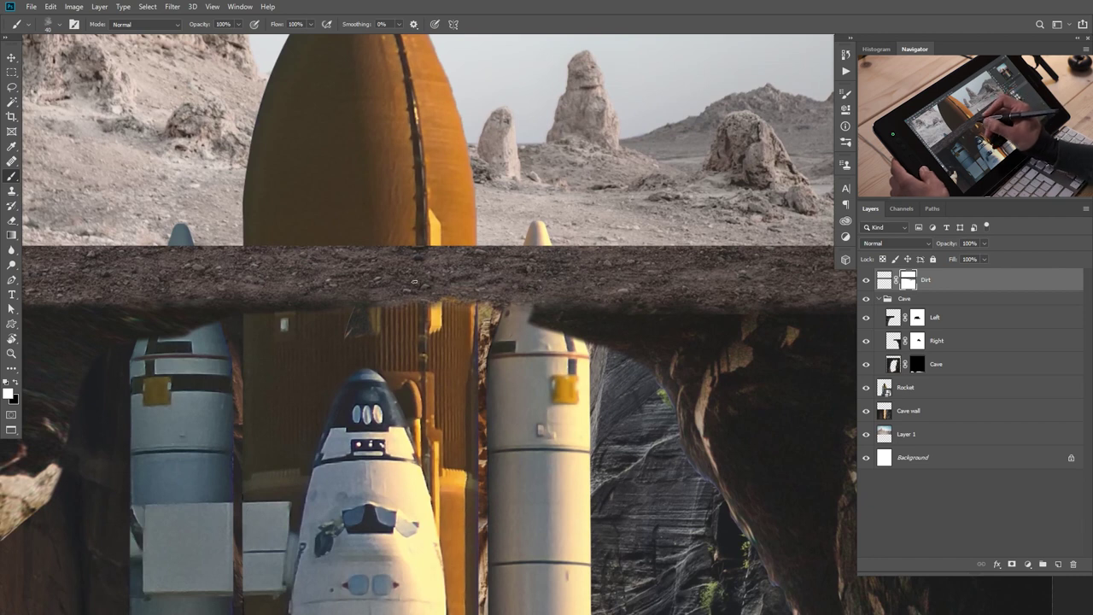
pyautogui.moveTo(354, 310); pyautogui.dragTo(525, 371)
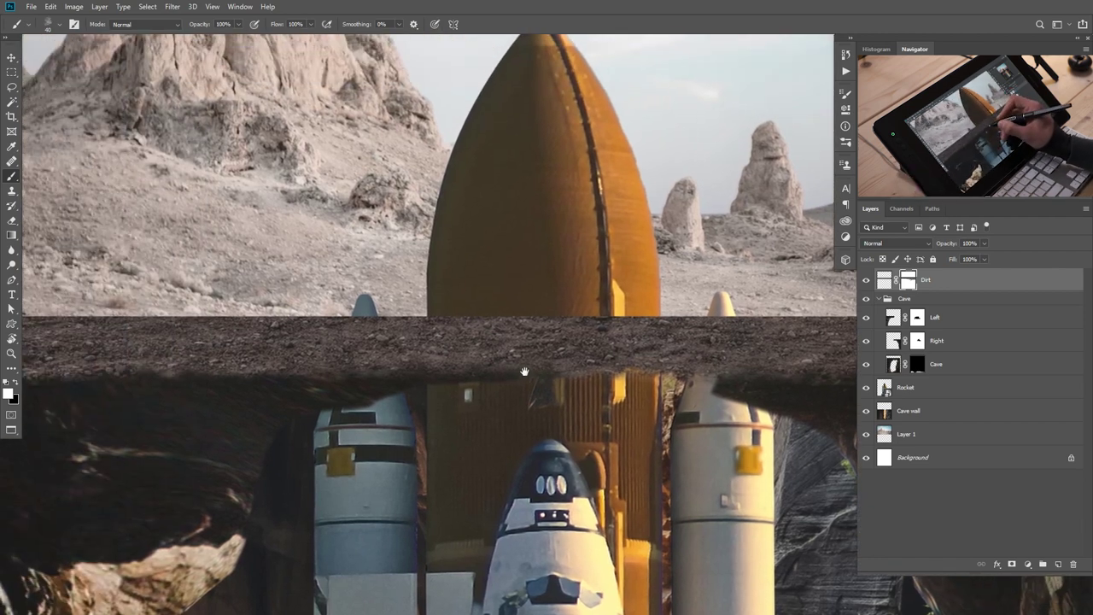
pyautogui.moveTo(438, 353); pyautogui.dragTo(566, 353)
pyautogui.moveTo(454, 330); pyautogui.dragTo(542, 338)
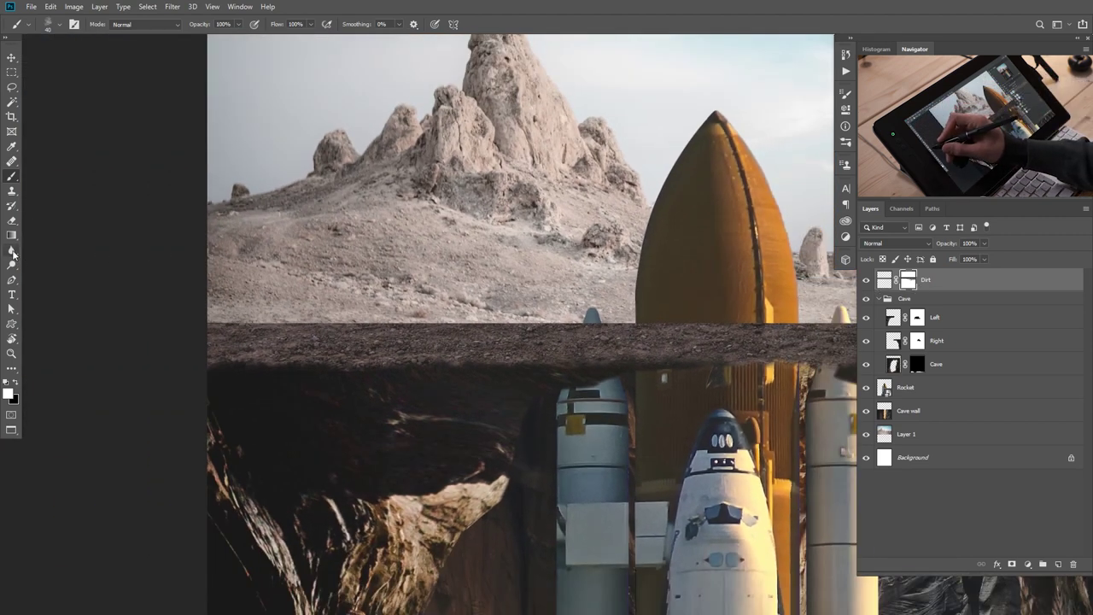
pyautogui.moveTo(295, 326); pyautogui.dragTo(339, 334)
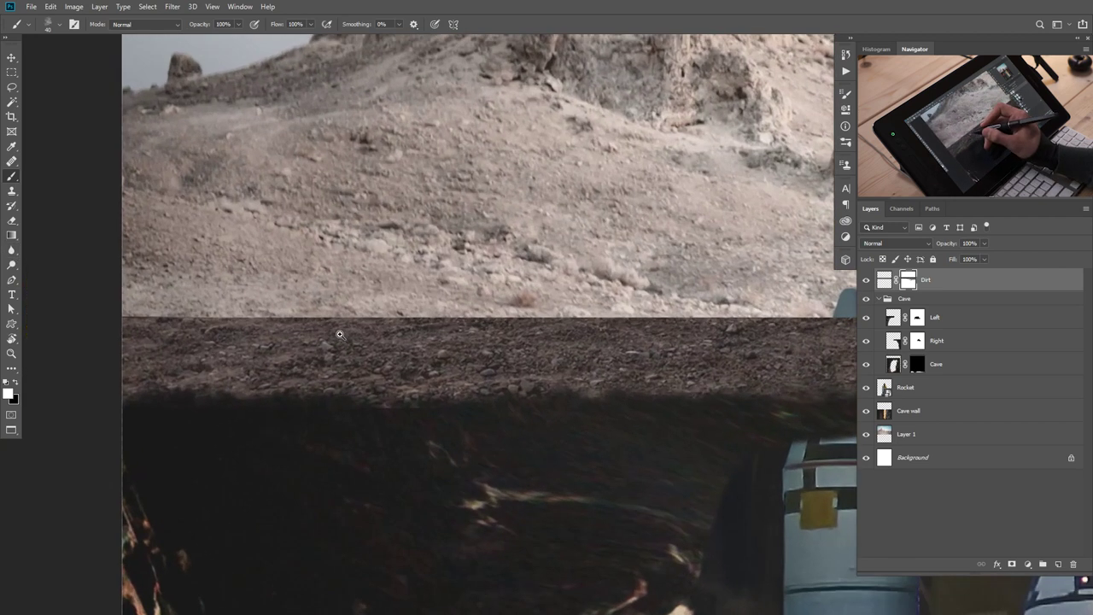
# Blur the Dirt mask's upper edge along the left-hand desert ground using a 50 px Blur tool at 95% strength.
pyautogui.rightClick(291, 342)
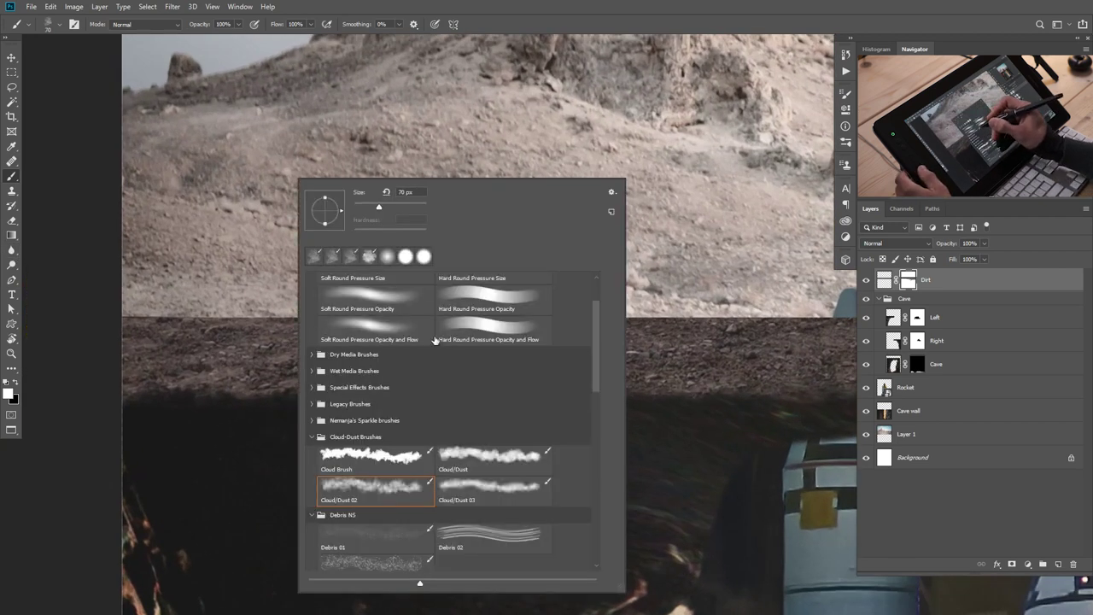
pyautogui.click(12, 252)
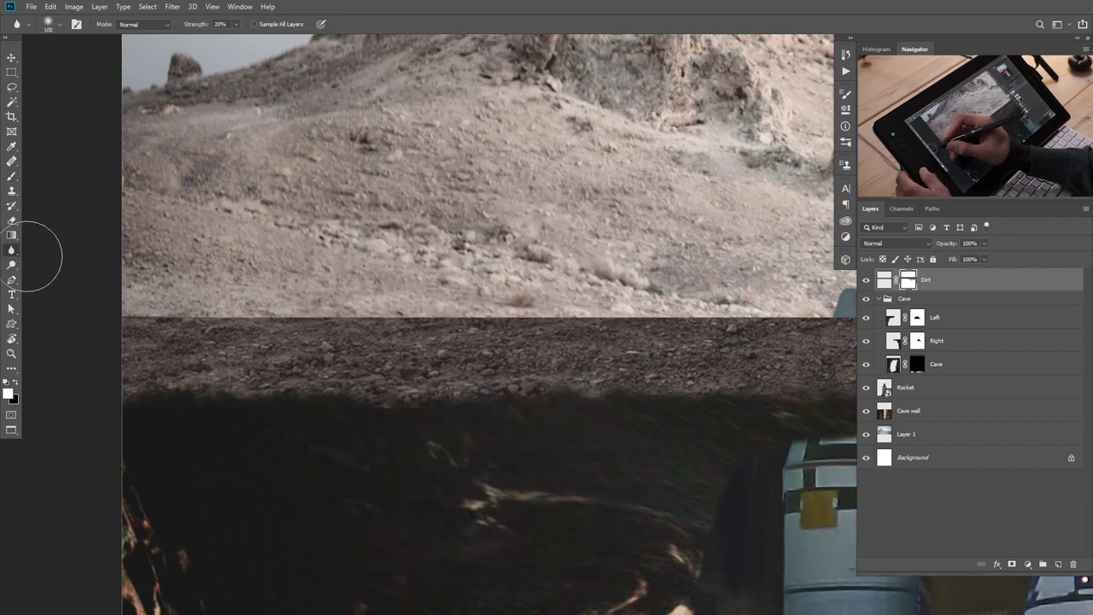
pyautogui.press('[')
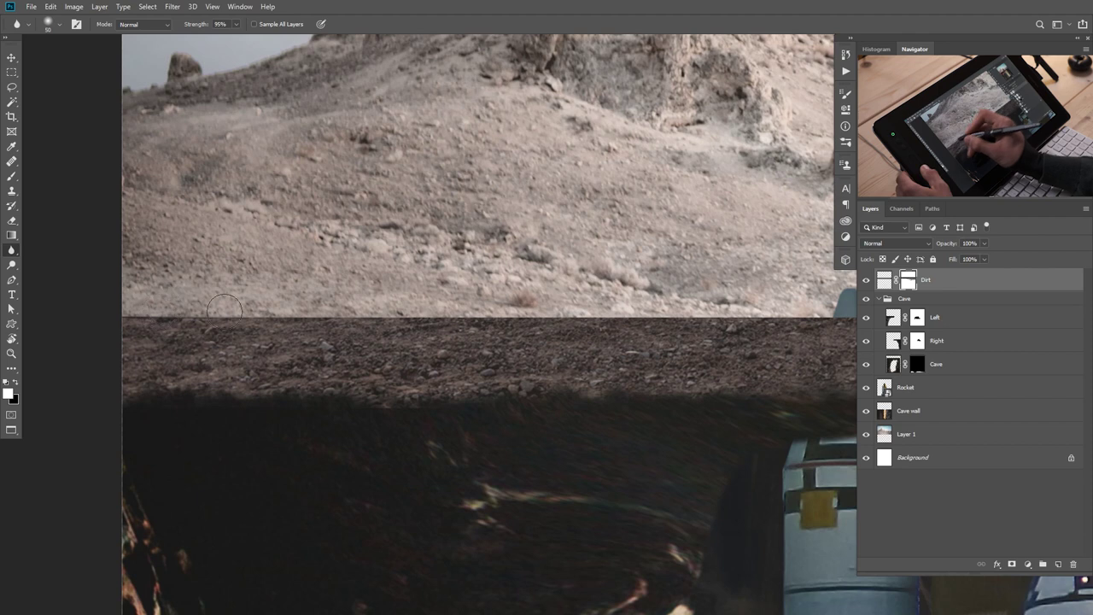
pyautogui.moveTo(453, 308); pyautogui.dragTo(510, 303)
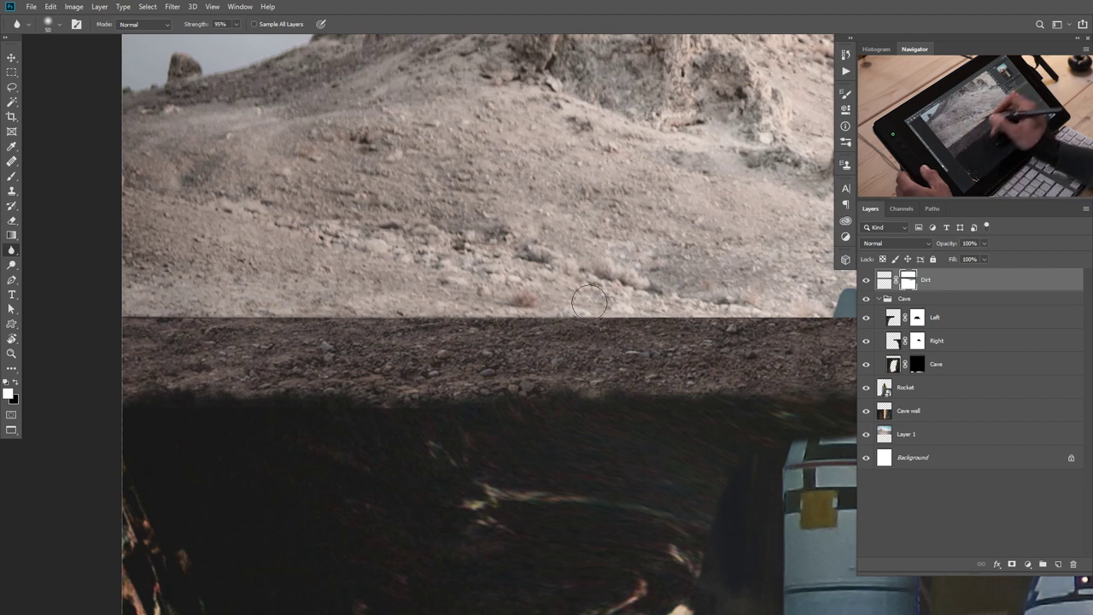
pyautogui.moveTo(336, 308)
pyautogui.mouseDown()
pyautogui.moveTo(157, 316)
pyautogui.moveTo(710, 325)
pyautogui.moveTo(289, 320)
pyautogui.mouseUp()
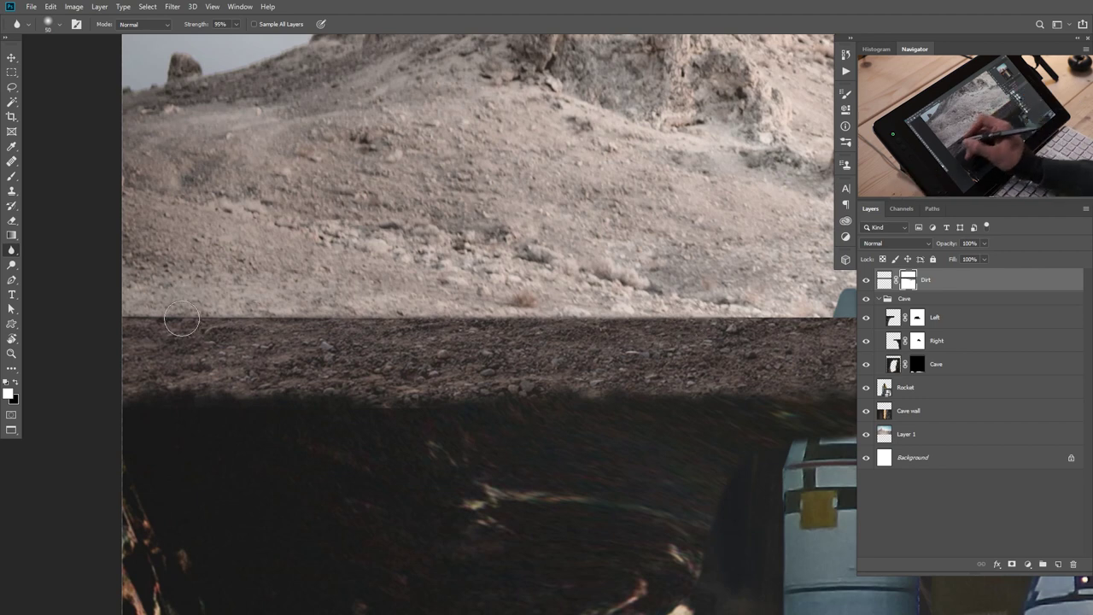
# Continue blurring the Dirt mask's upper edge past the orange tank and boosters to the canvas's right edge.
pyautogui.moveTo(642, 339); pyautogui.dragTo(399, 354)
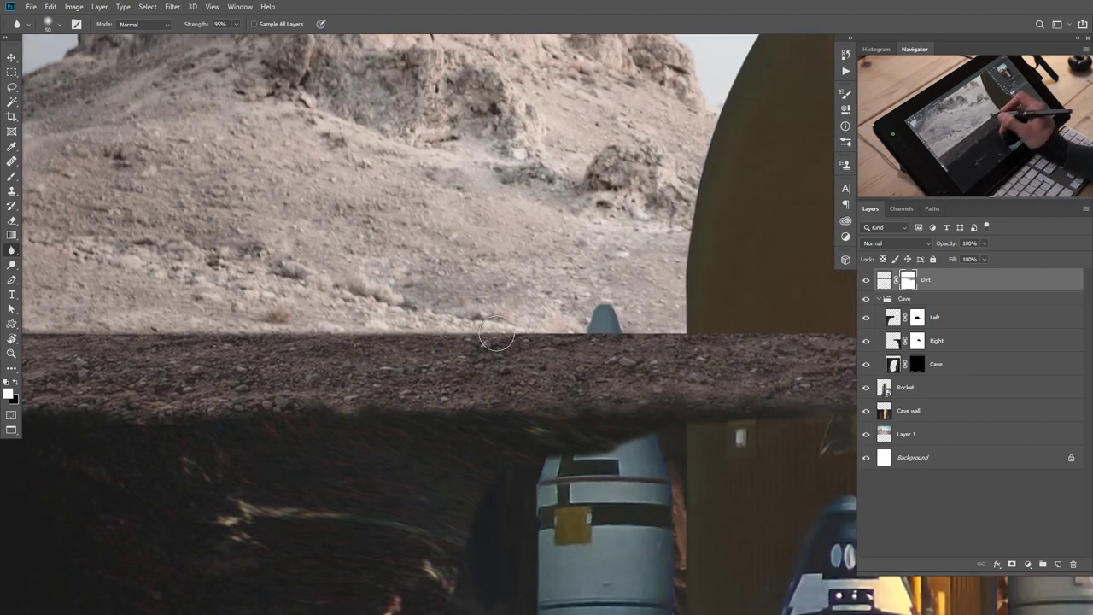
pyautogui.hscroll(6, 375, 323)
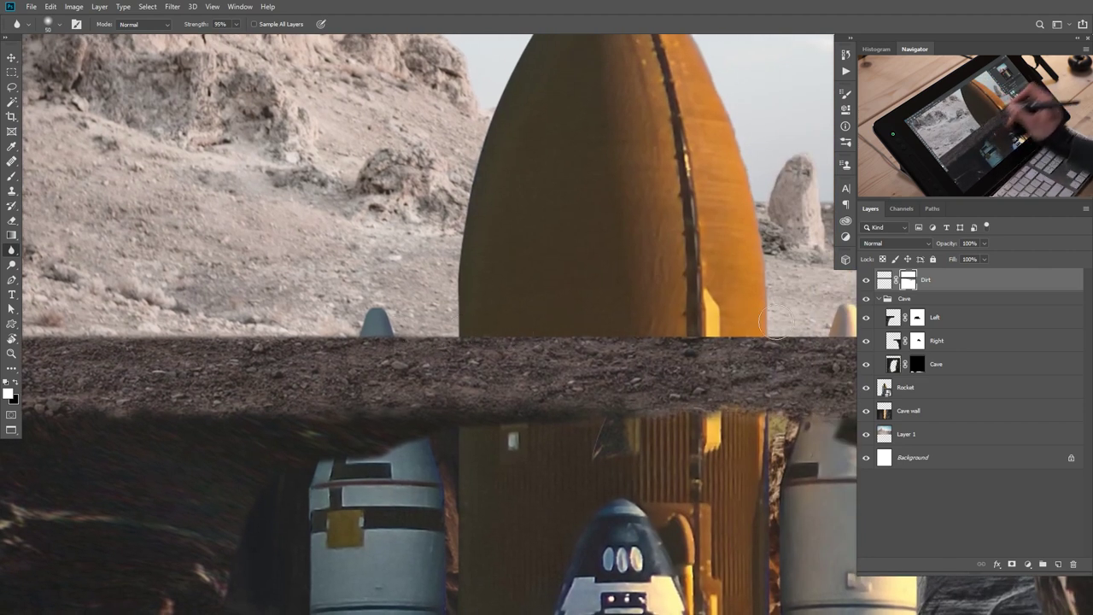
pyautogui.hscroll(6, 485, 339)
pyautogui.hscroll(5, 547, 342)
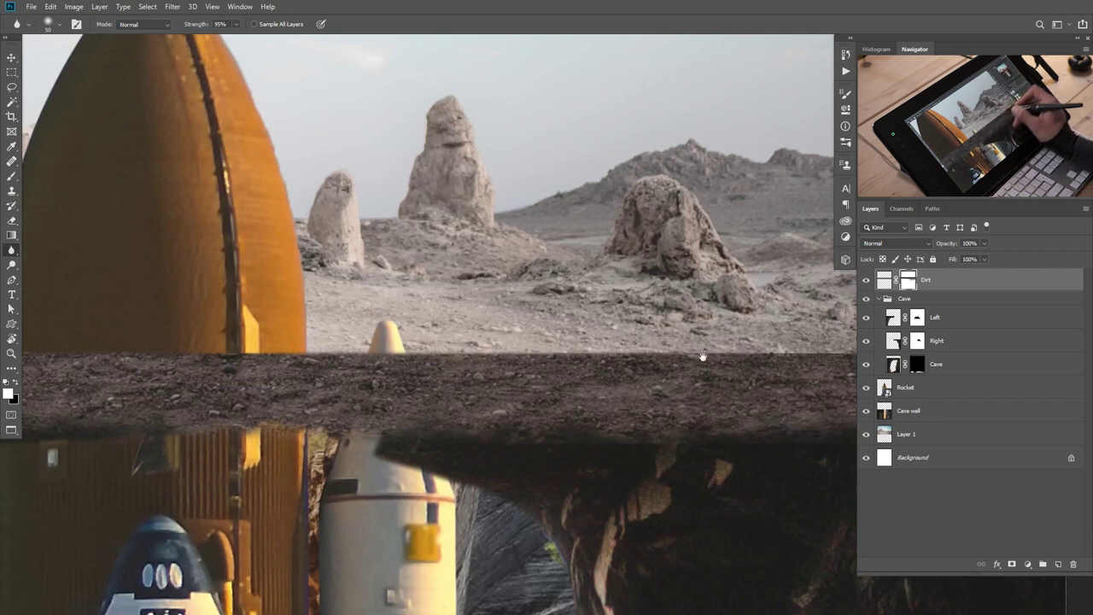
pyautogui.moveTo(702, 356); pyautogui.dragTo(546, 373)
pyautogui.moveTo(744, 355); pyautogui.dragTo(669, 373)
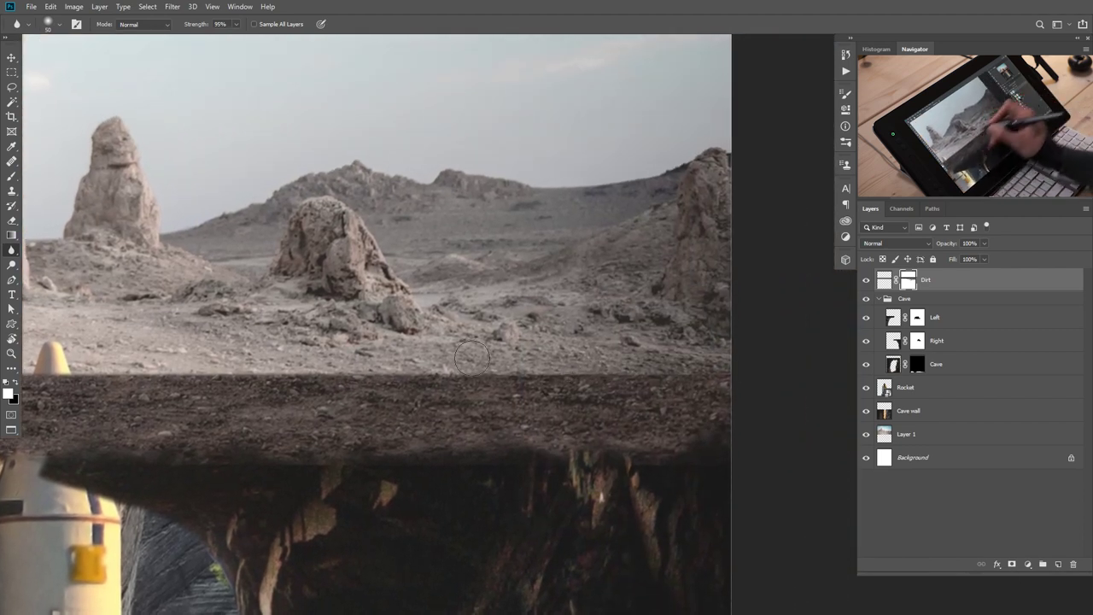
pyautogui.hscroll(-10, 472, 357)
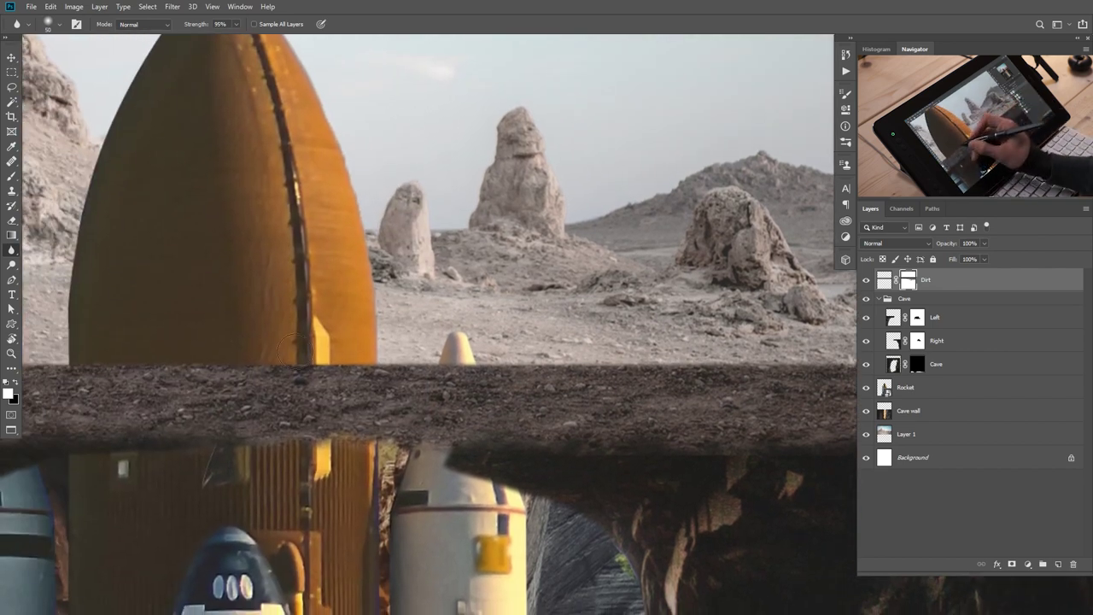
pyautogui.moveTo(253, 351); pyautogui.dragTo(544, 353)
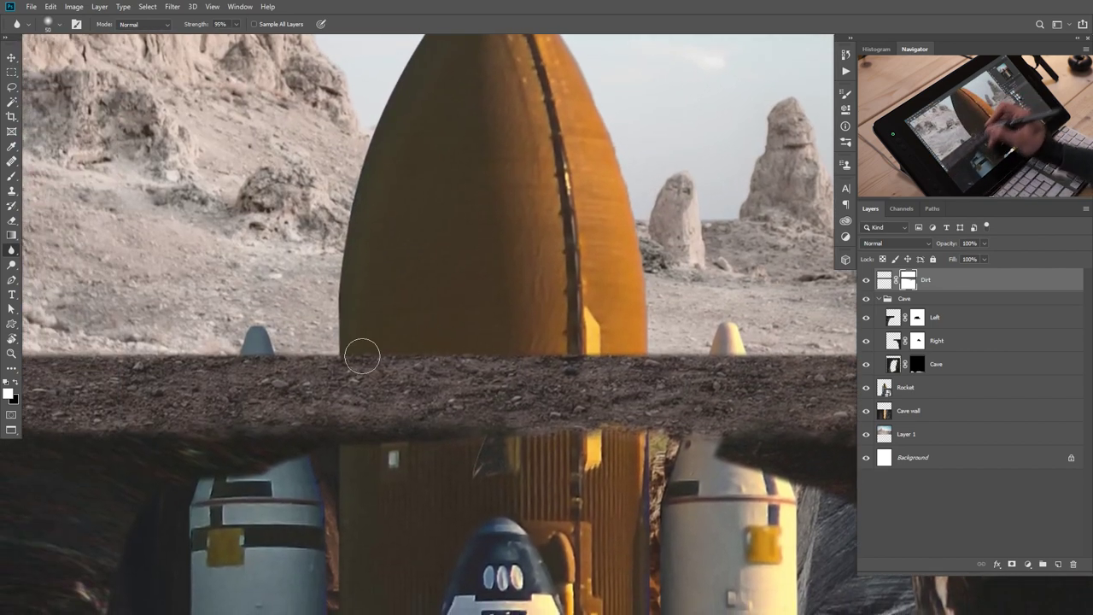
# Blur the Dirt layer's own image along its upper edge with the 50 px Blur tool at 95% strength.
pyautogui.click(890, 282)
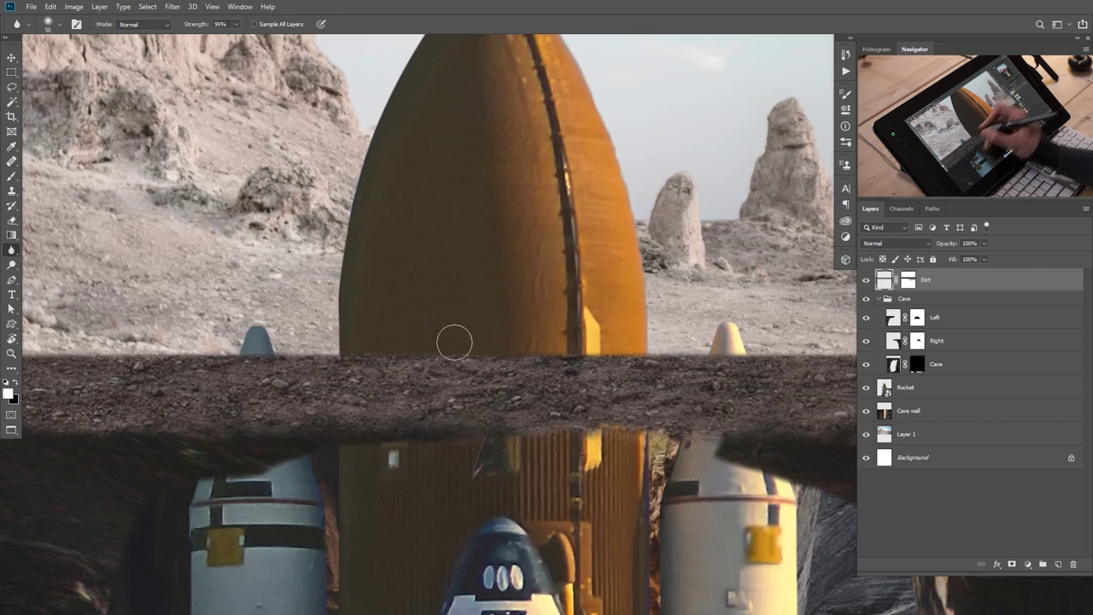
pyautogui.moveTo(222, 351); pyautogui.dragTo(566, 337)
pyautogui.moveTo(196, 352); pyautogui.dragTo(364, 340)
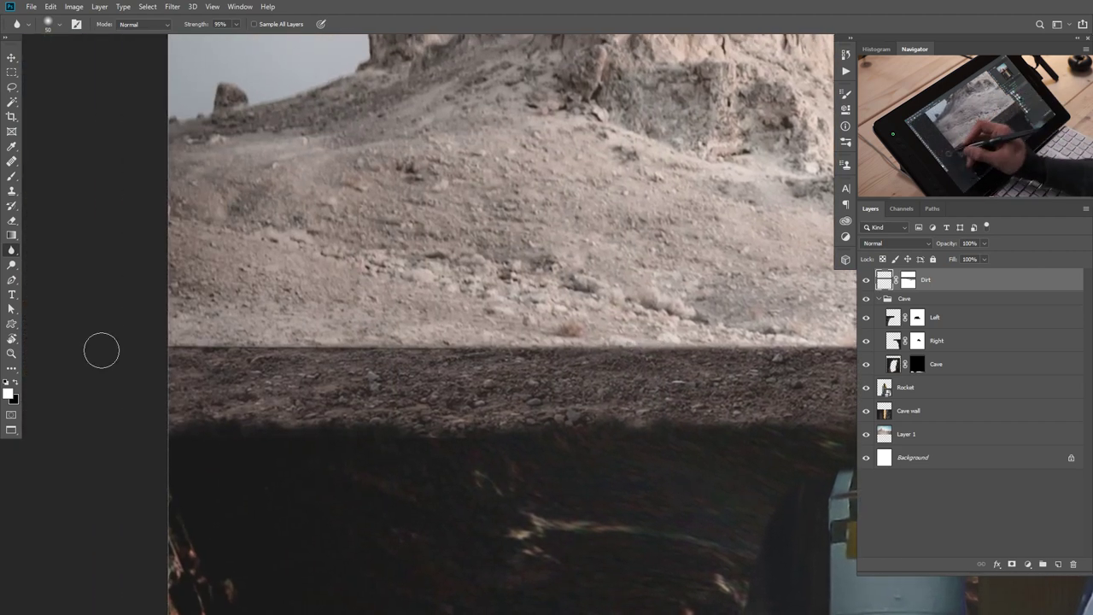
# Return to the Dirt layer's mask and soften its upper edge from the canvas's left side with the Blur tool.
pyautogui.click(910, 282)
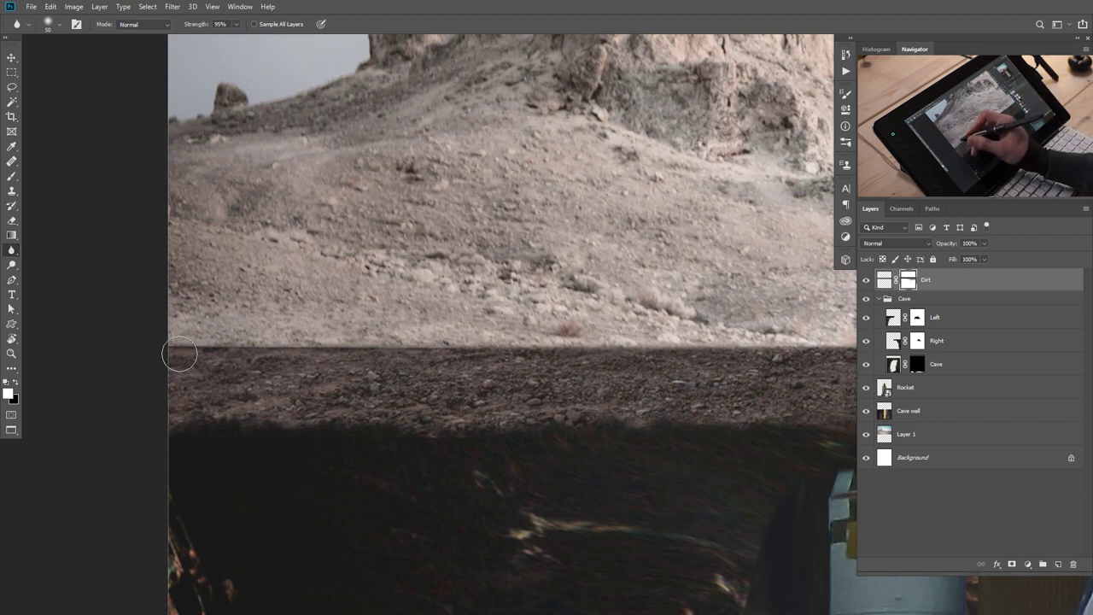
pyautogui.moveTo(515, 363); pyautogui.dragTo(436, 365)
pyautogui.moveTo(642, 400); pyautogui.dragTo(352, 376)
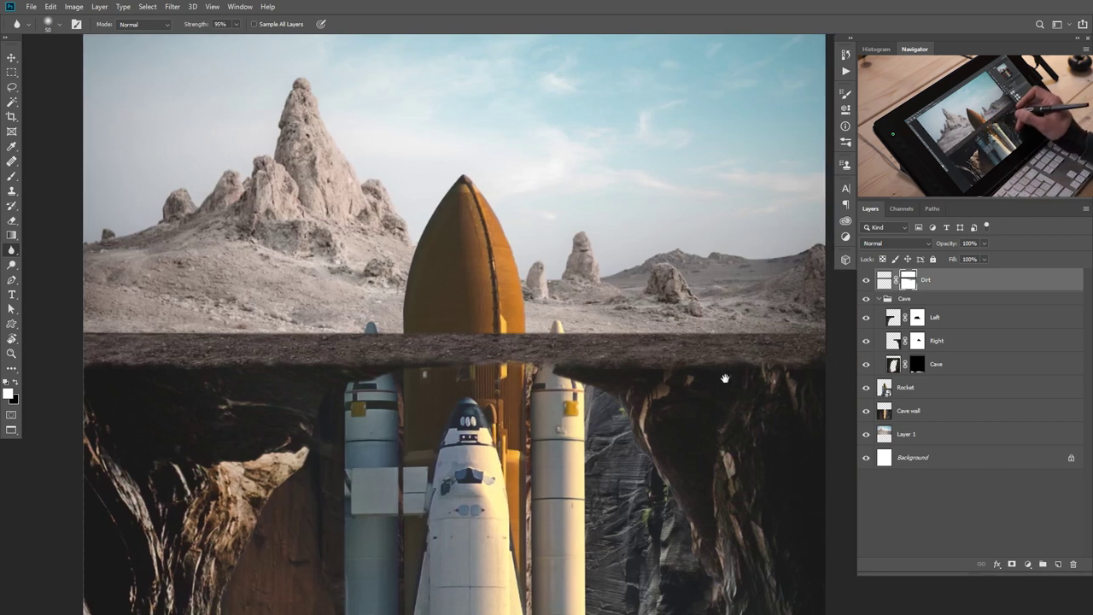
pyautogui.moveTo(659, 346); pyautogui.dragTo(727, 343)
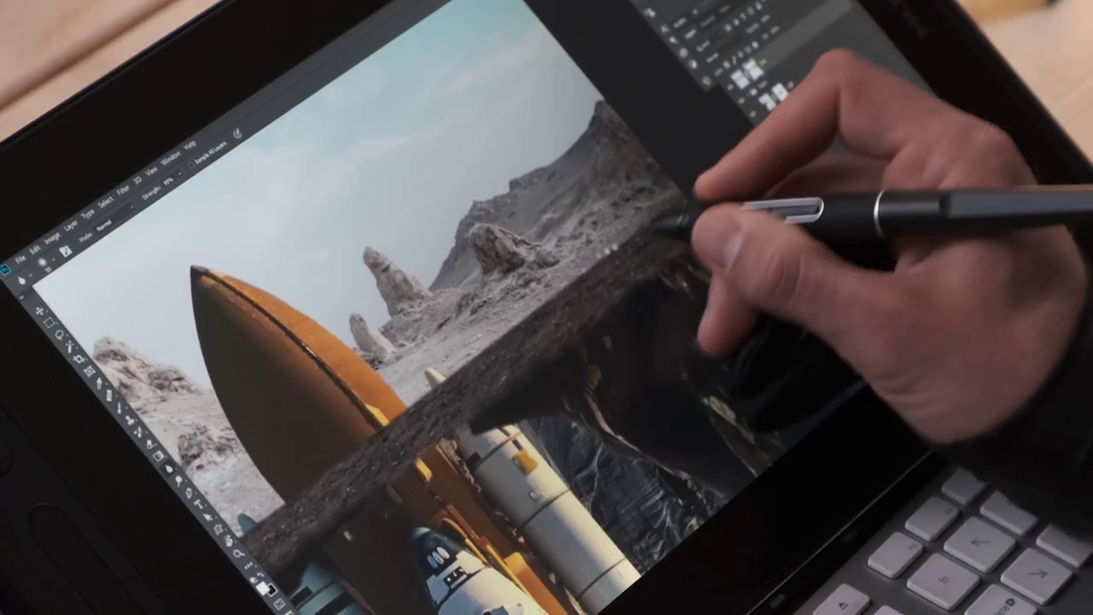
pyautogui.moveTo(483, 353); pyautogui.dragTo(622, 269)
pyautogui.moveTo(521, 342); pyautogui.dragTo(598, 299)
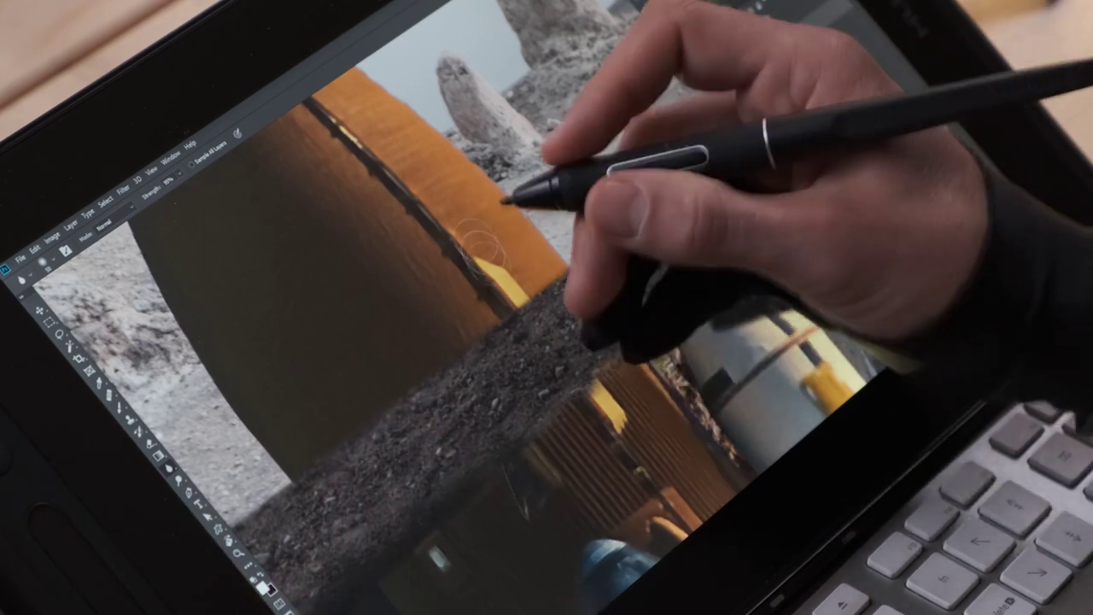
pyautogui.moveTo(504, 333); pyautogui.dragTo(521, 266)
pyautogui.moveTo(641, 318); pyautogui.dragTo(492, 253)
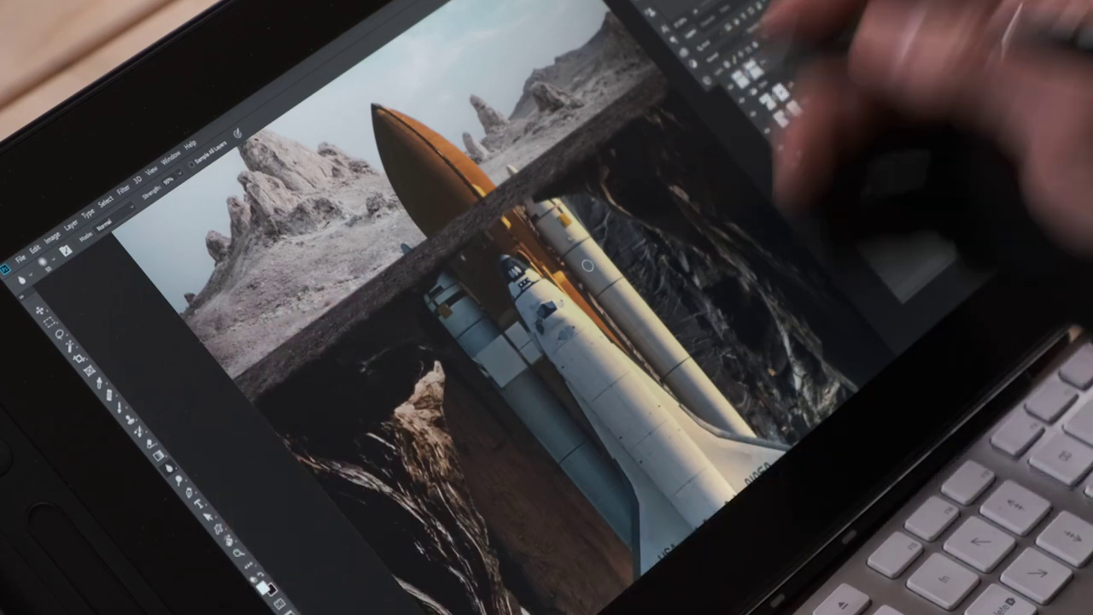
pyautogui.moveTo(598, 342)
pyautogui.mouseDown()
pyautogui.moveTo(555, 295)
pyautogui.moveTo(615, 341)
pyautogui.mouseUp()
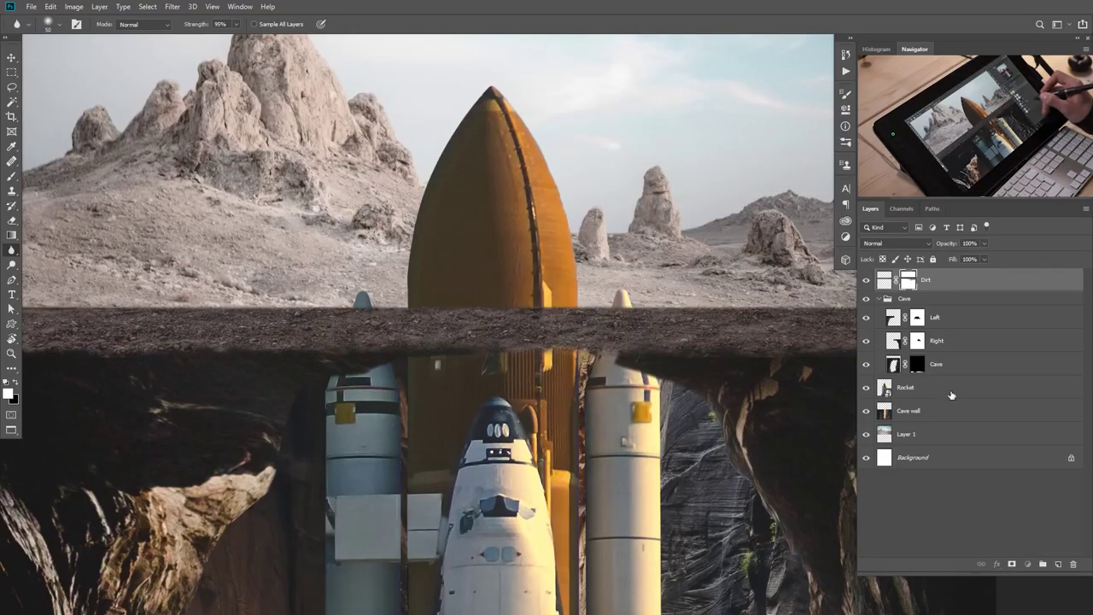
# Add a layer mask to the Rocket layer and choose the Hard Round brush at 70 px.
pyautogui.click(952, 394)
pyautogui.click(1013, 565)
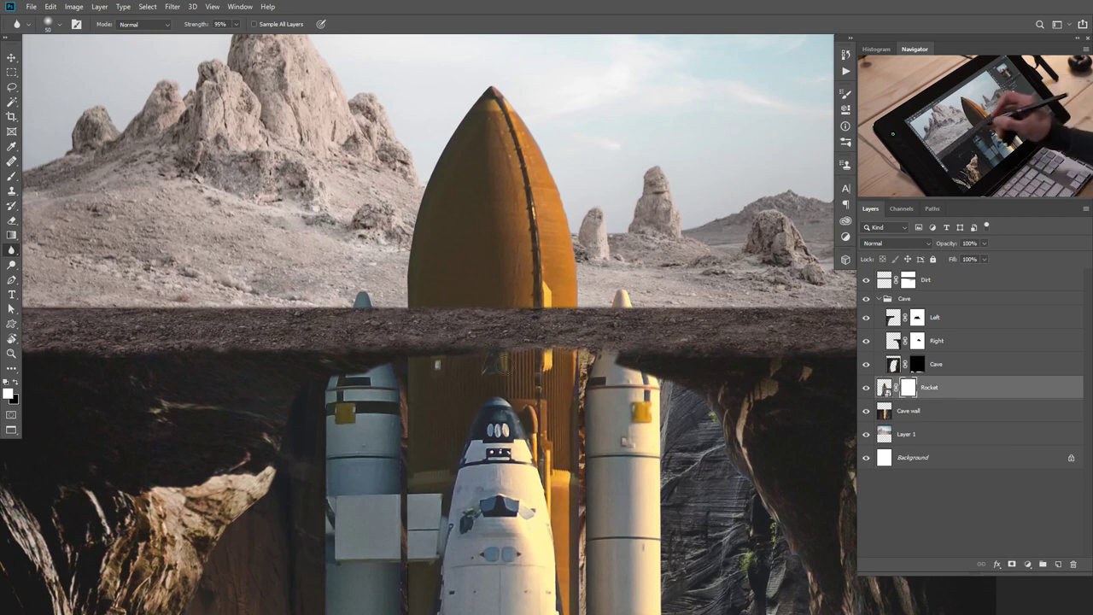
pyautogui.press('b')
pyautogui.rightClick(469, 322)
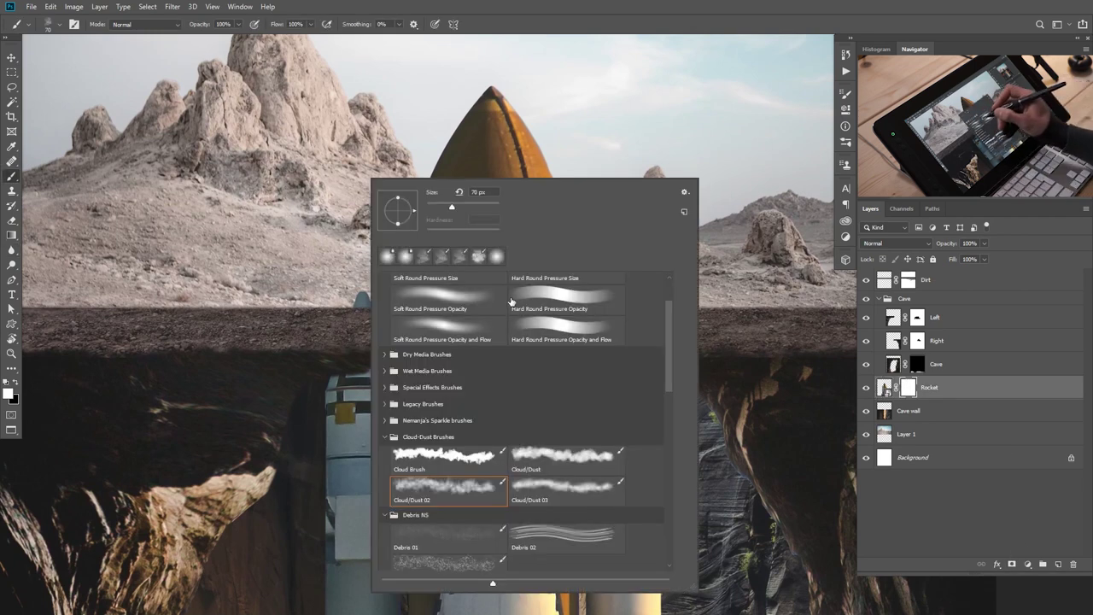
pyautogui.moveTo(667, 350); pyautogui.dragTo(668, 333)
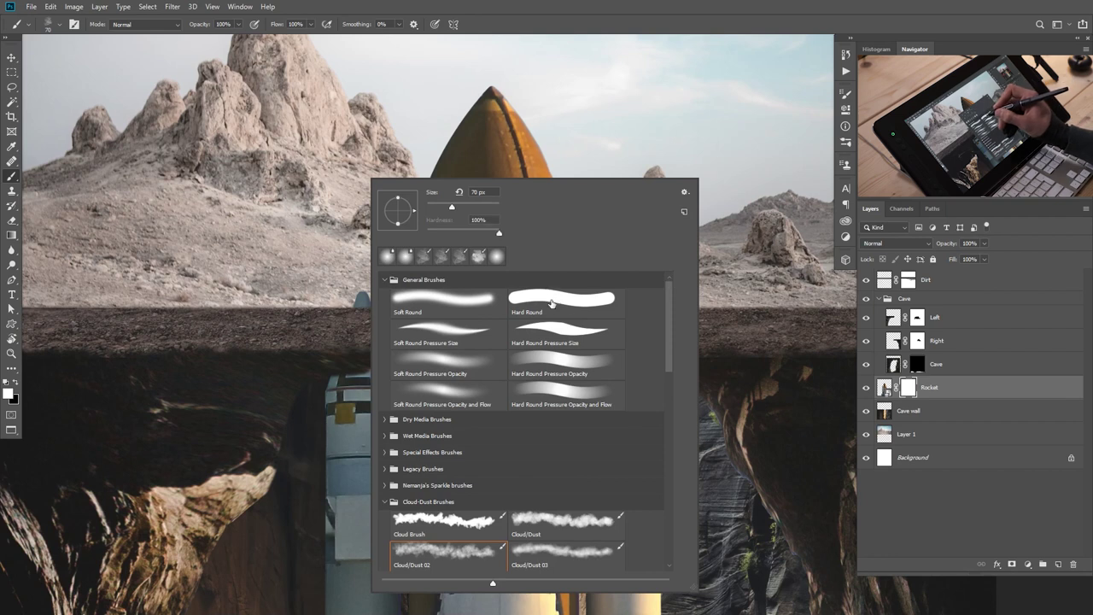
pyautogui.click(551, 303)
pyautogui.press('Return')
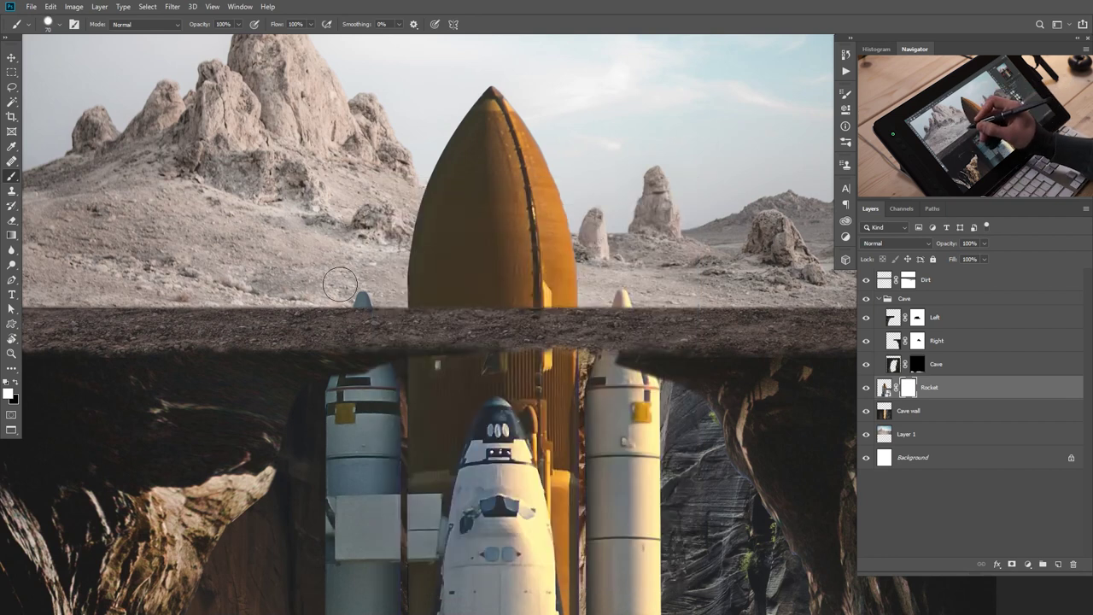
# Paint black on the Rocket mask to hide both booster tips above the dirt strip.
pyautogui.press('x')
pyautogui.click(364, 293)
pyautogui.moveTo(626, 293)
pyautogui.mouseDown()
pyautogui.moveTo(642, 317)
pyautogui.moveTo(583, 275)
pyautogui.mouseUp()
pyautogui.moveTo(603, 314); pyautogui.dragTo(646, 378)
pyautogui.moveTo(629, 426); pyautogui.dragTo(597, 381)
pyautogui.moveTo(591, 425)
pyautogui.mouseDown()
pyautogui.moveTo(608, 429)
pyautogui.moveTo(589, 421)
pyautogui.mouseUp()
# Mask out the orange tank's lower part over the desert ground so it stands behind the sloping ridge.
pyautogui.scroll(-2, 598, 426)
pyautogui.moveTo(476, 299)
pyautogui.mouseDown()
pyautogui.moveTo(487, 342)
pyautogui.moveTo(515, 354)
pyautogui.mouseUp()
pyautogui.scroll(1, 520, 349)
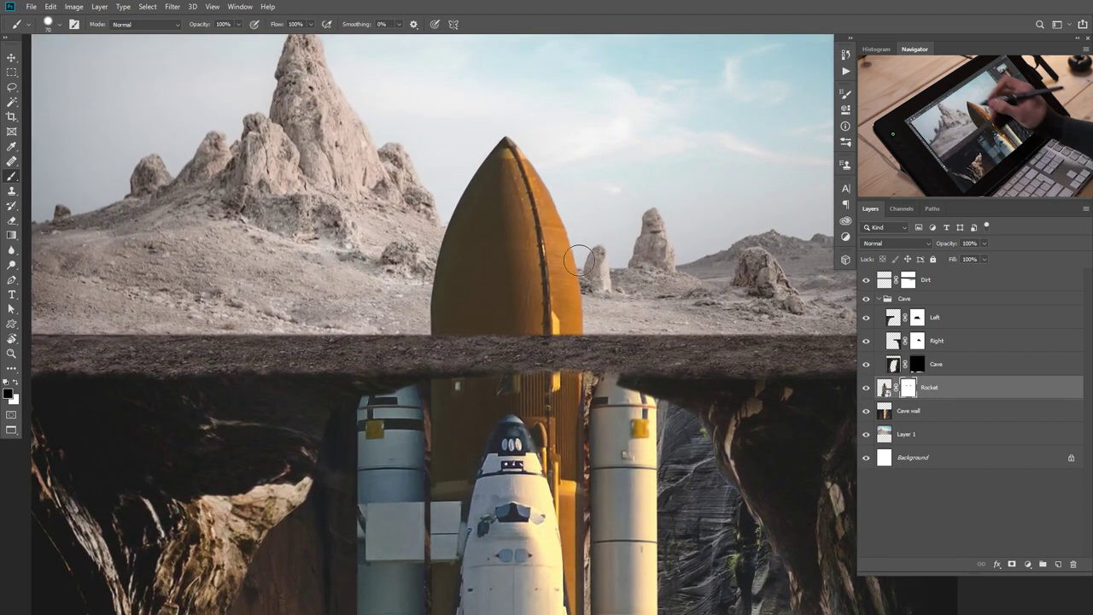
pyautogui.scroll(1, 464, 351)
pyautogui.moveTo(432, 317)
pyautogui.mouseDown()
pyautogui.moveTo(440, 281)
pyautogui.moveTo(429, 284)
pyautogui.moveTo(474, 281)
pyautogui.moveTo(480, 317)
pyautogui.moveTo(470, 325)
pyautogui.moveTo(503, 320)
pyautogui.moveTo(482, 283)
pyautogui.moveTo(509, 290)
pyautogui.moveTo(549, 333)
pyautogui.moveTo(565, 326)
pyautogui.moveTo(543, 299)
pyautogui.moveTo(580, 288)
pyautogui.moveTo(511, 270)
pyautogui.mouseUp()
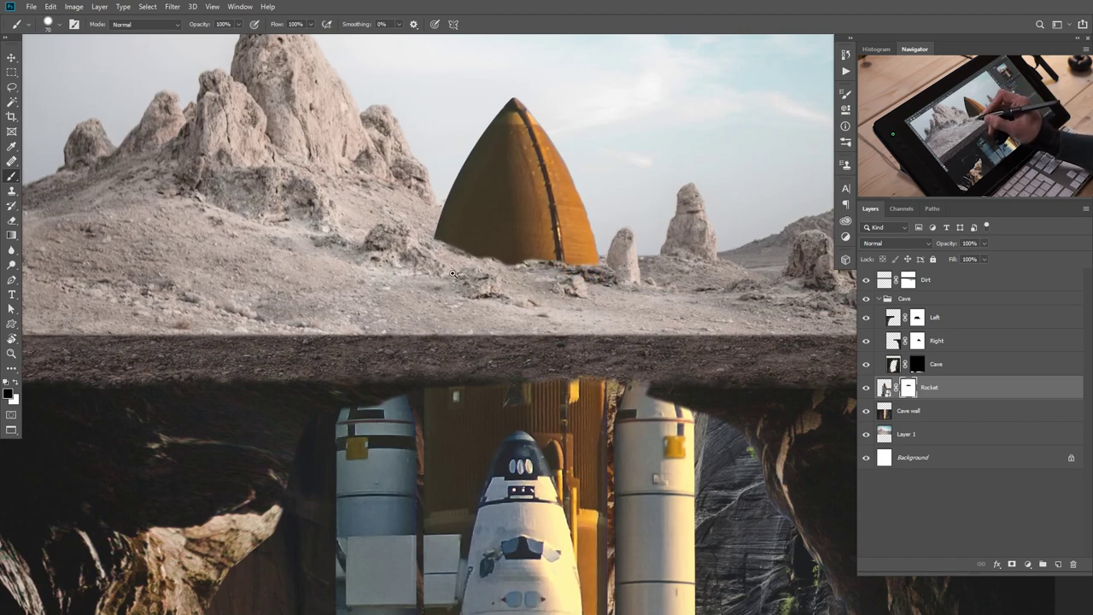
# Paint white with a smaller brush on the Rocket mask to restore the tank's base along the ridge and rocks.
pyautogui.scroll(2, 453, 274)
pyautogui.press('x')
pyautogui.press('[')
pyautogui.press('[')
pyautogui.press('[')
pyautogui.moveTo(444, 219)
pyautogui.mouseDown()
pyautogui.moveTo(475, 255)
pyautogui.moveTo(528, 231)
pyautogui.moveTo(561, 250)
pyautogui.moveTo(486, 257)
pyautogui.moveTo(544, 261)
pyautogui.moveTo(554, 295)
pyautogui.moveTo(647, 299)
pyautogui.mouseUp()
pyautogui.press('[')
pyautogui.moveTo(678, 265)
pyautogui.mouseDown()
pyautogui.moveTo(694, 299)
pyautogui.moveTo(668, 304)
pyautogui.moveTo(641, 282)
pyautogui.moveTo(659, 270)
pyautogui.moveTo(575, 267)
pyautogui.mouseUp()
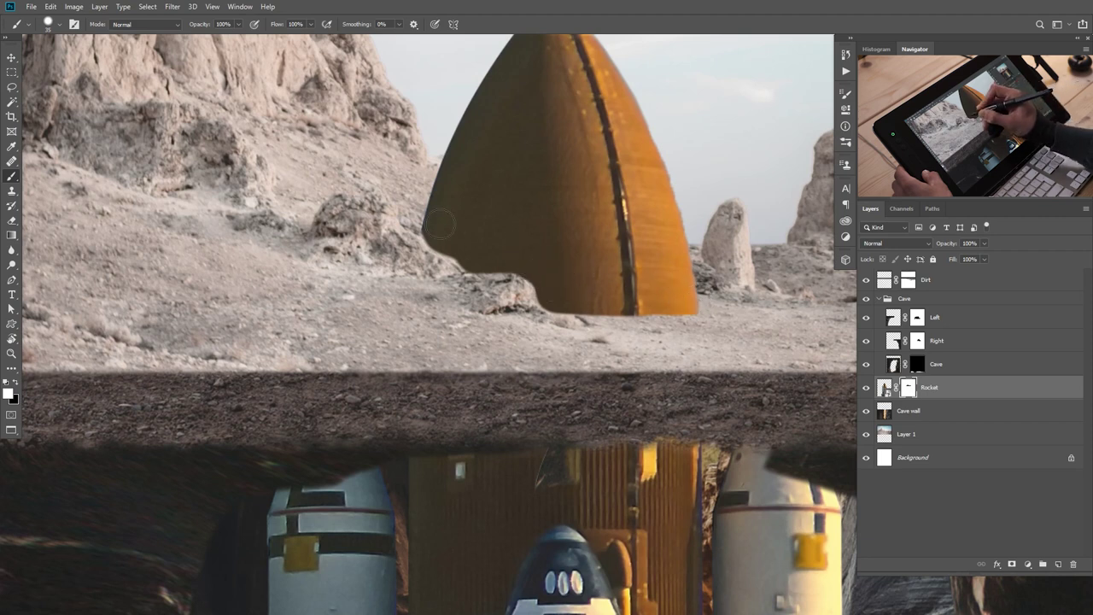
# Refine the tank's masked lower edge around the left-hand foreground rocks with a further reduced Hard Round brush.
pyautogui.press('[')
pyautogui.press('[')
pyautogui.press('[')
pyautogui.press('[')
pyautogui.press('[')
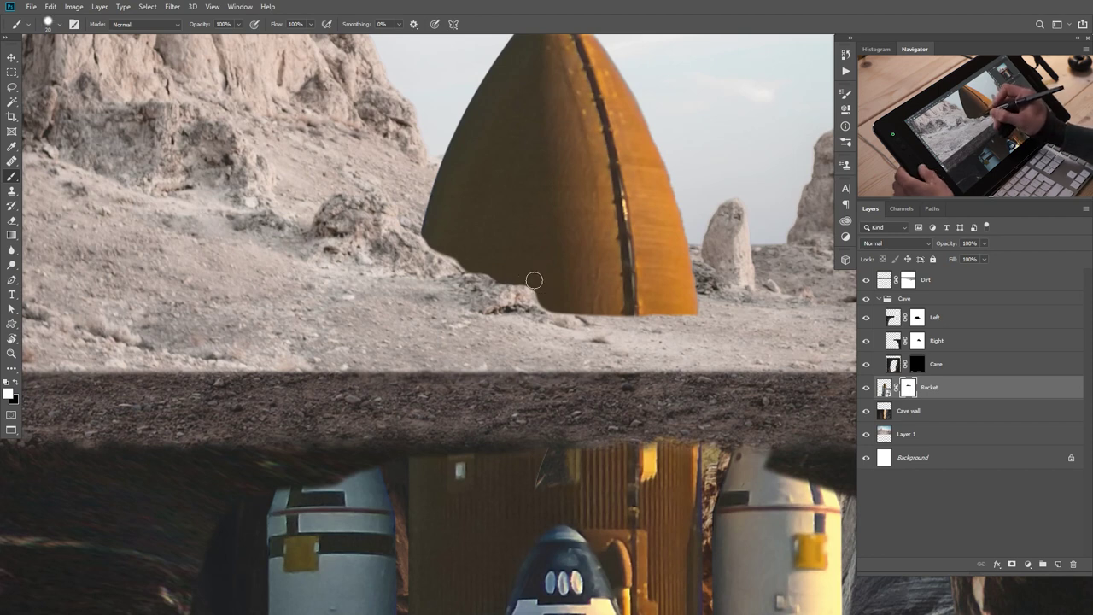
pyautogui.moveTo(602, 303); pyautogui.dragTo(588, 332)
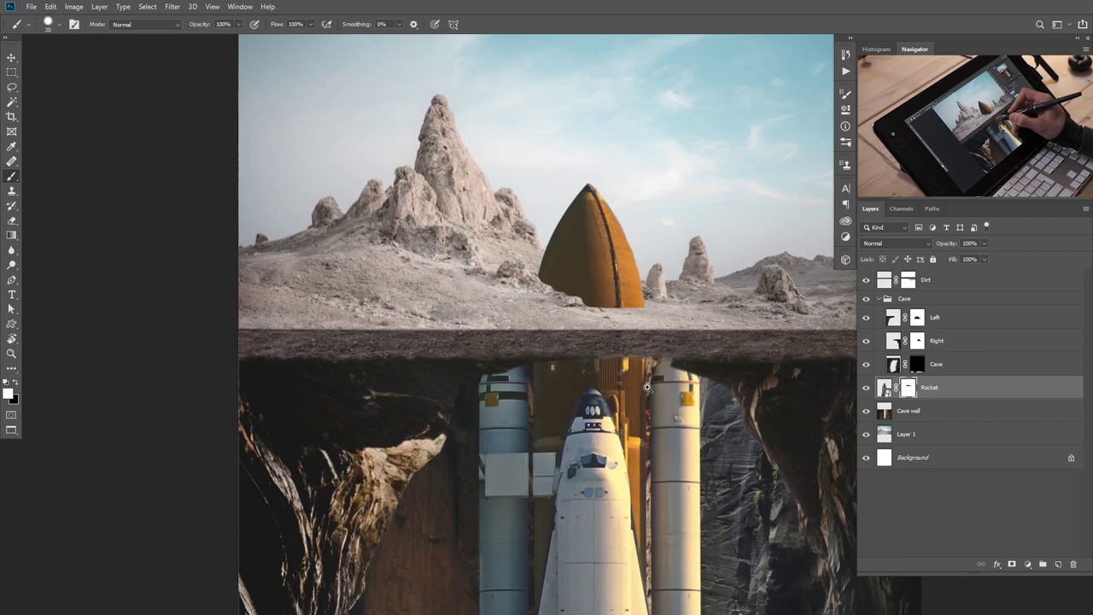
pyautogui.hotkey('ctrl', '-')
pyautogui.scroll(5, 509, 313)
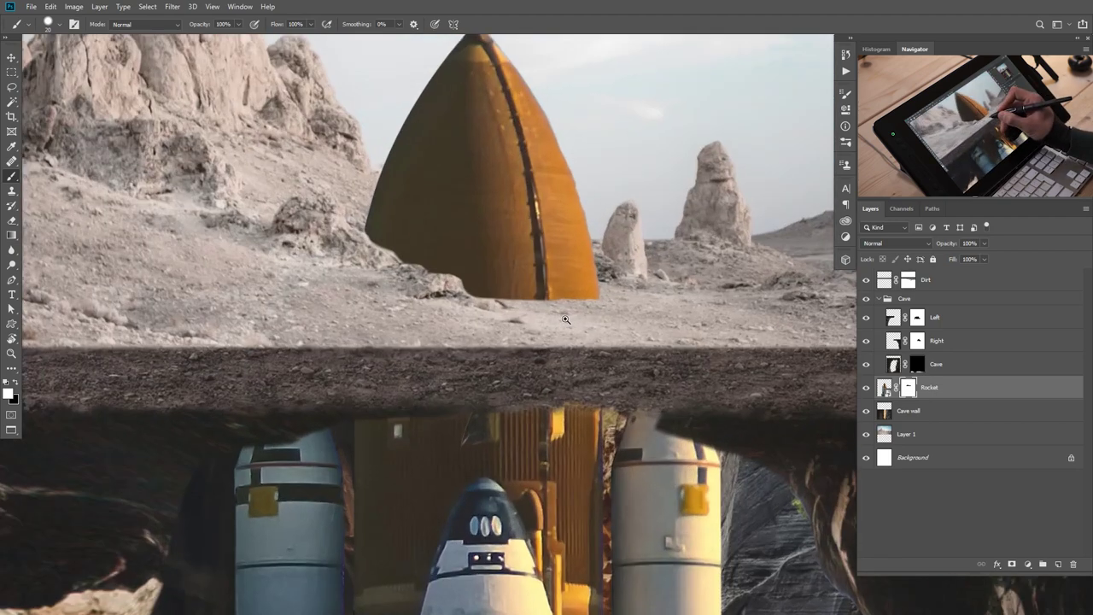
pyautogui.moveTo(507, 309); pyautogui.dragTo(572, 308)
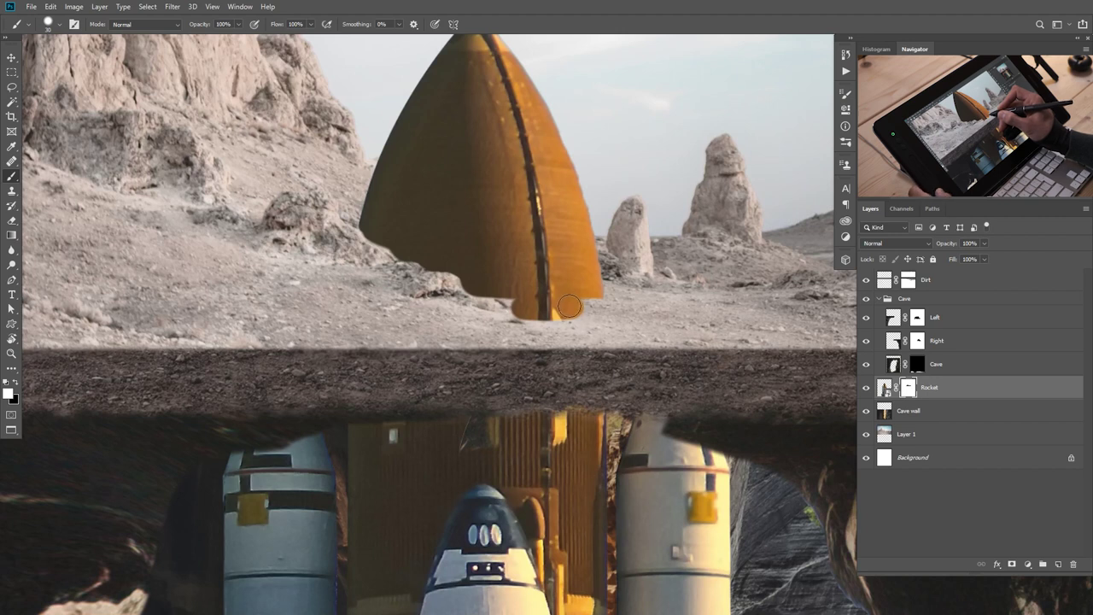
pyautogui.hotkey('ctrl', 'z')
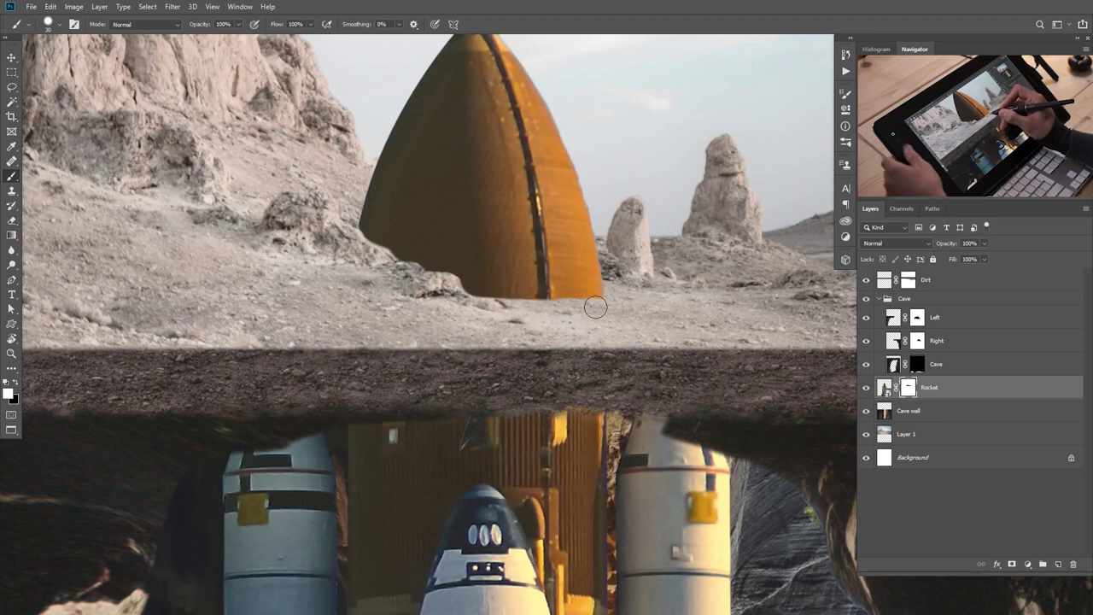
# Paint black at 30 px along the tank's base to trim it and bring the small rock in front of it.
pyautogui.press('x')
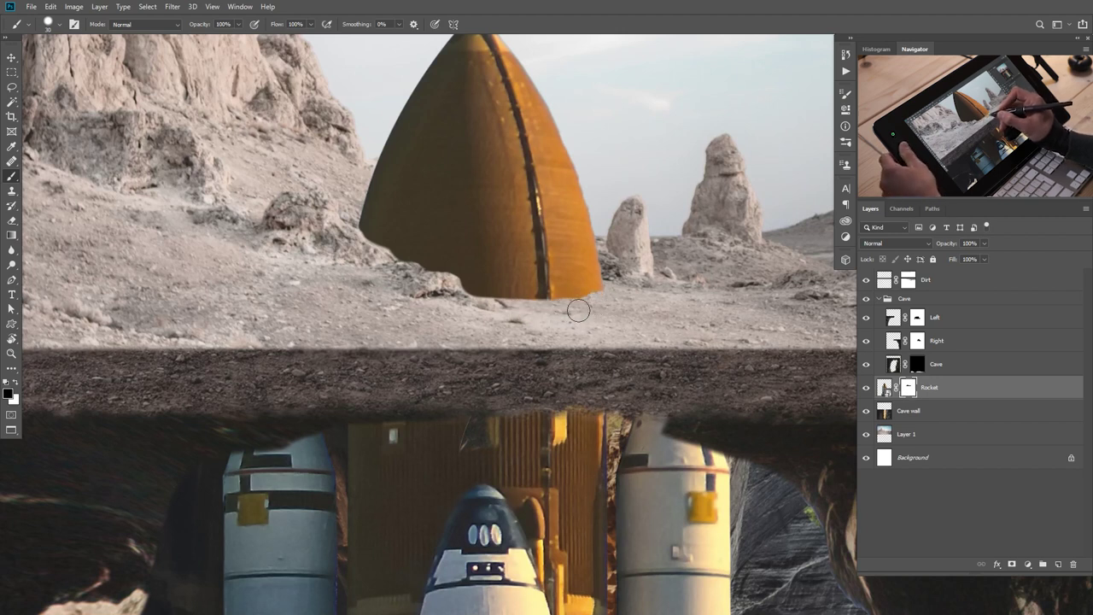
pyautogui.moveTo(607, 293)
pyautogui.mouseDown()
pyautogui.moveTo(554, 311)
pyautogui.moveTo(472, 307)
pyautogui.mouseUp()
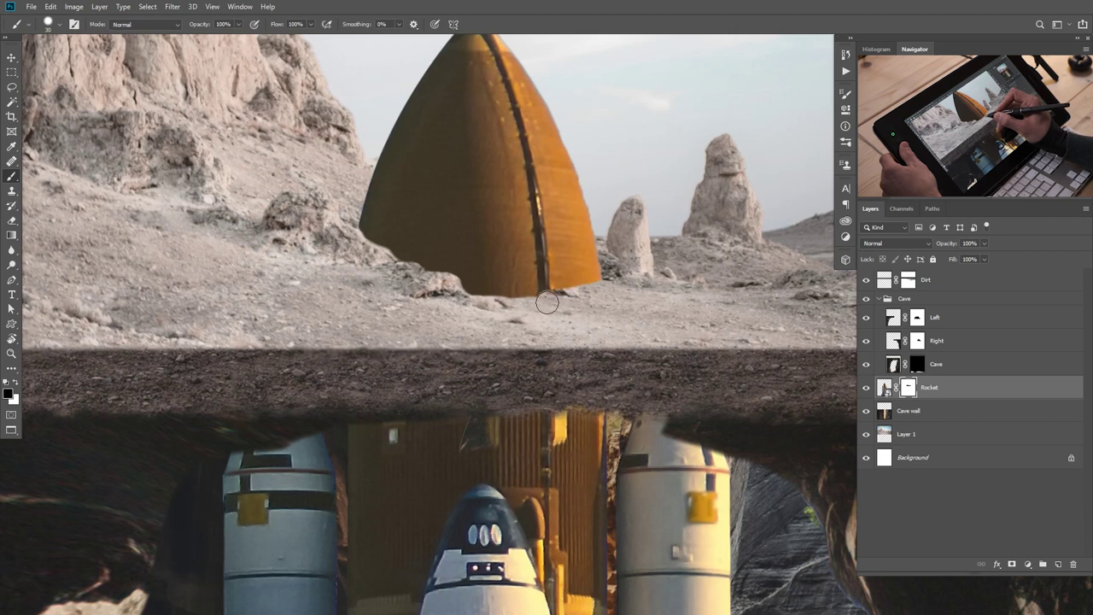
pyautogui.moveTo(566, 286)
pyautogui.mouseDown()
pyautogui.moveTo(551, 277)
pyautogui.moveTo(571, 272)
pyautogui.moveTo(522, 275)
pyautogui.moveTo(540, 271)
pyautogui.moveTo(547, 286)
pyautogui.mouseUp()
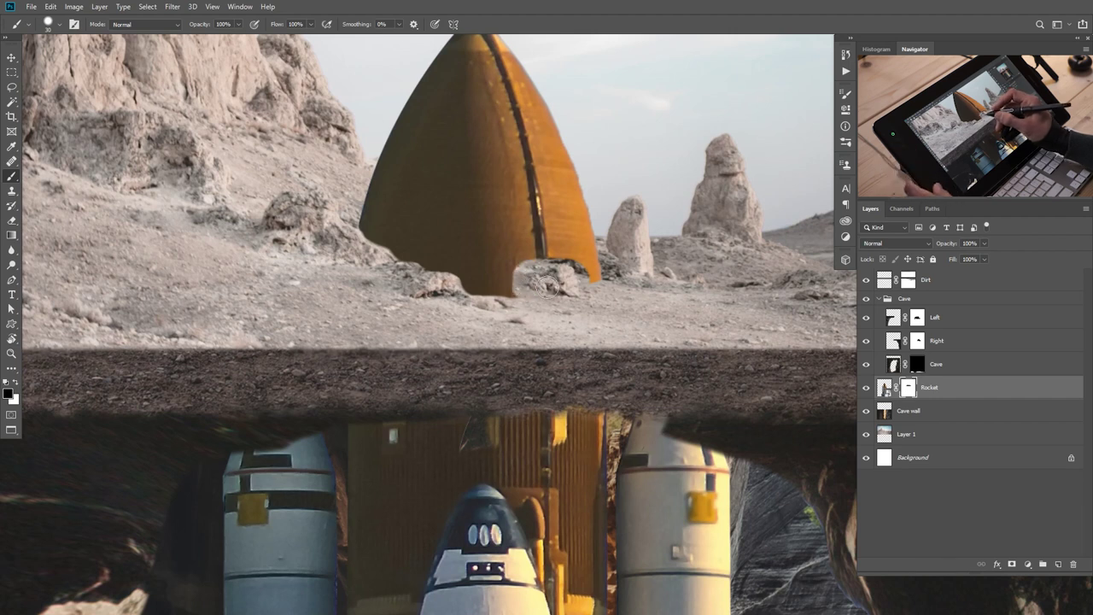
# Paint white on the Rocket mask to restore the tank closely around the small foreground rock and its lower-right corner.
pyautogui.scroll(5, 525, 284)
pyautogui.press('x')
pyautogui.moveTo(541, 295)
pyautogui.mouseDown()
pyautogui.moveTo(501, 280)
pyautogui.moveTo(507, 265)
pyautogui.moveTo(527, 249)
pyautogui.moveTo(622, 245)
pyautogui.moveTo(561, 232)
pyautogui.mouseUp()
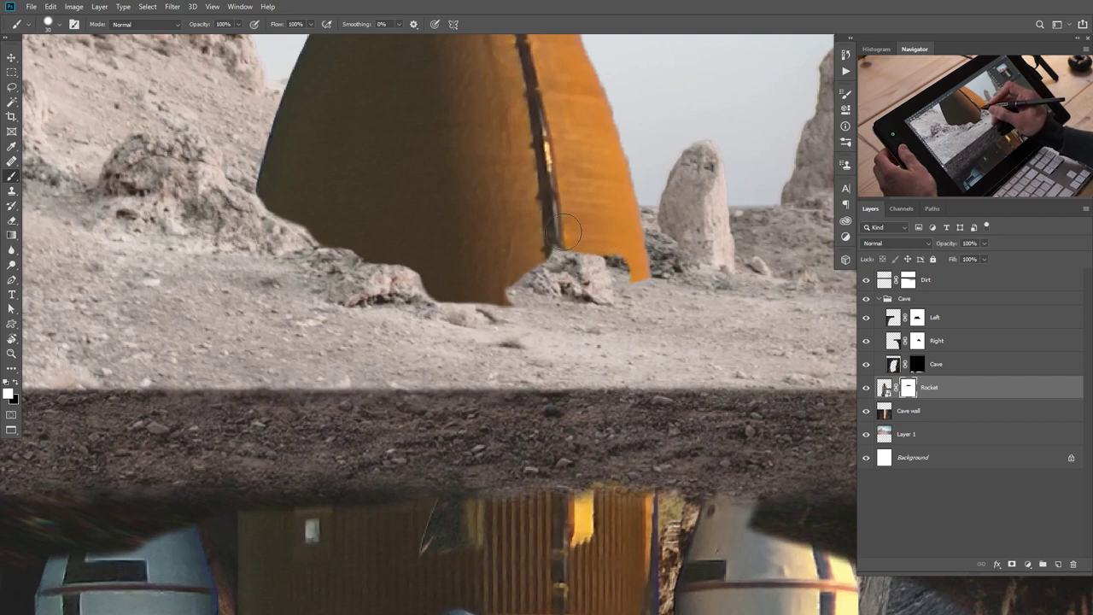
pyautogui.moveTo(500, 263); pyautogui.dragTo(507, 289)
pyautogui.moveTo(634, 262); pyautogui.dragTo(628, 257)
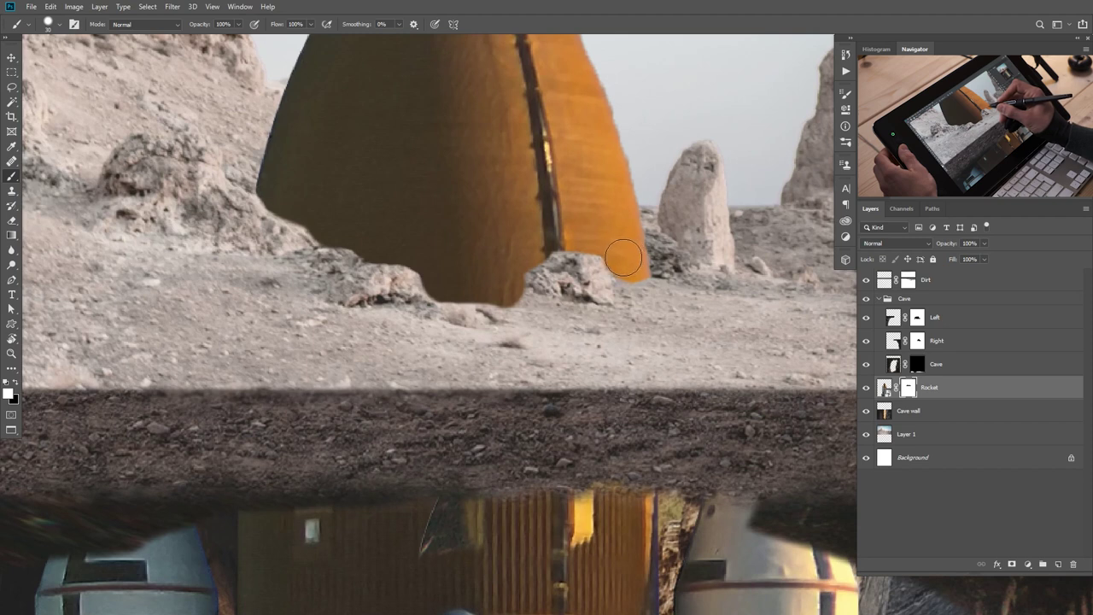
pyautogui.moveTo(638, 264)
pyautogui.mouseDown()
pyautogui.moveTo(605, 230)
pyautogui.moveTo(620, 246)
pyautogui.moveTo(540, 242)
pyautogui.mouseUp()
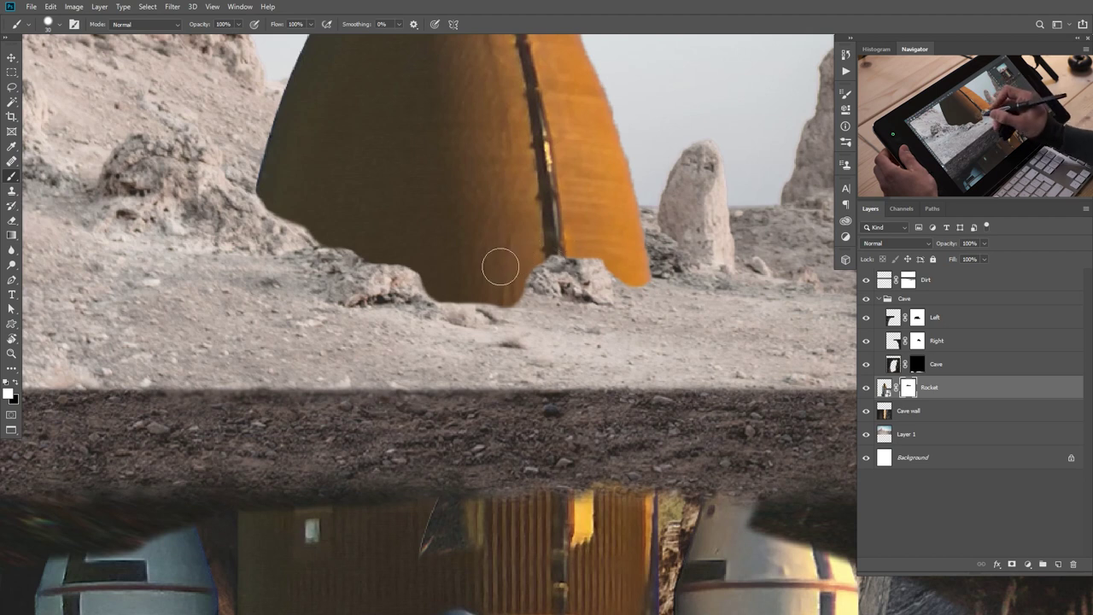
# Paint black along the tank's bottom edge between the two foreground rocks to even out its ground line.
pyautogui.press('x')
pyautogui.moveTo(515, 318)
pyautogui.mouseDown()
pyautogui.moveTo(515, 308)
pyautogui.moveTo(425, 321)
pyautogui.mouseUp()
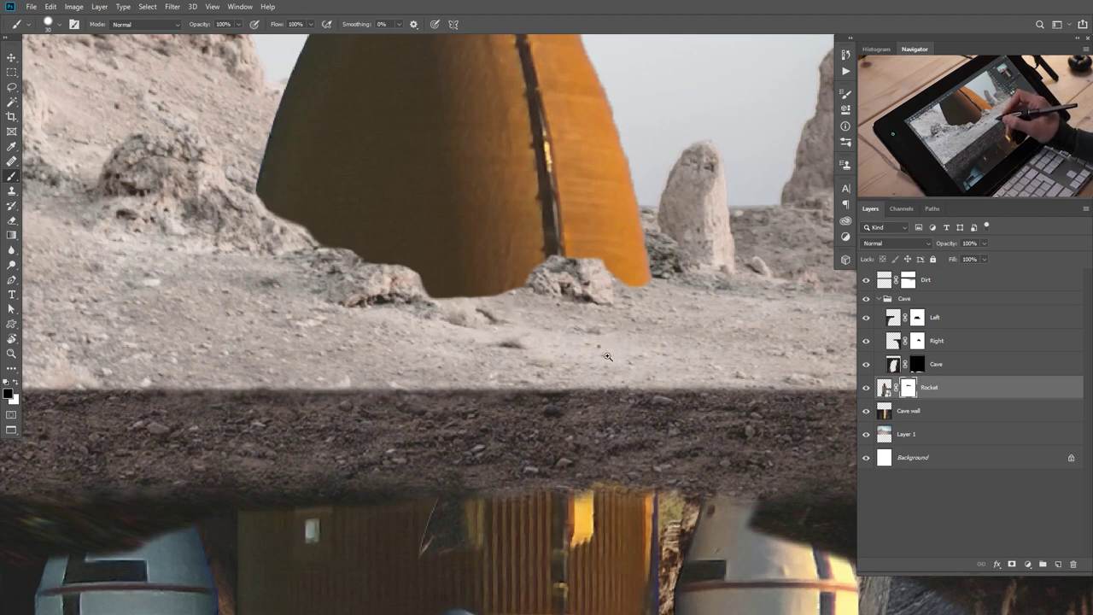
pyautogui.scroll(-8, 608, 356)
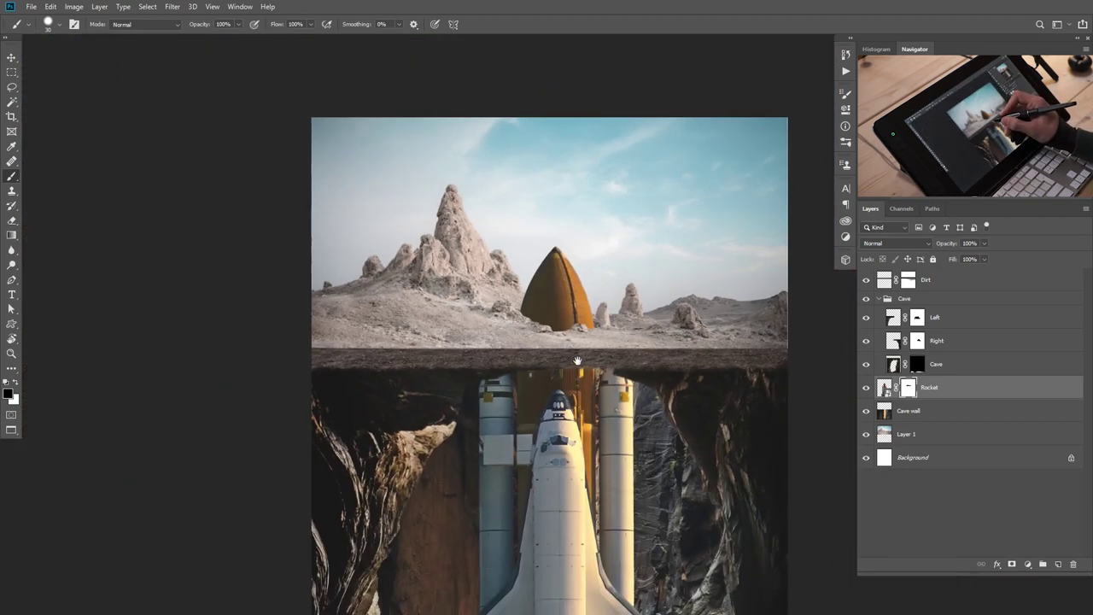
pyautogui.scroll(-3, 571, 359)
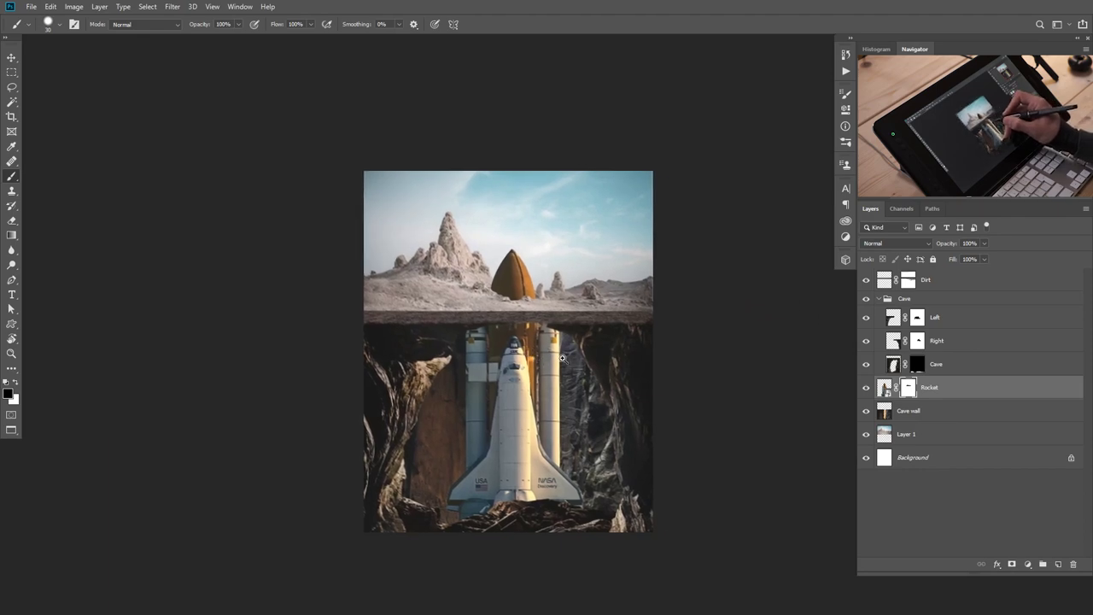
pyautogui.scroll(2, 562, 357)
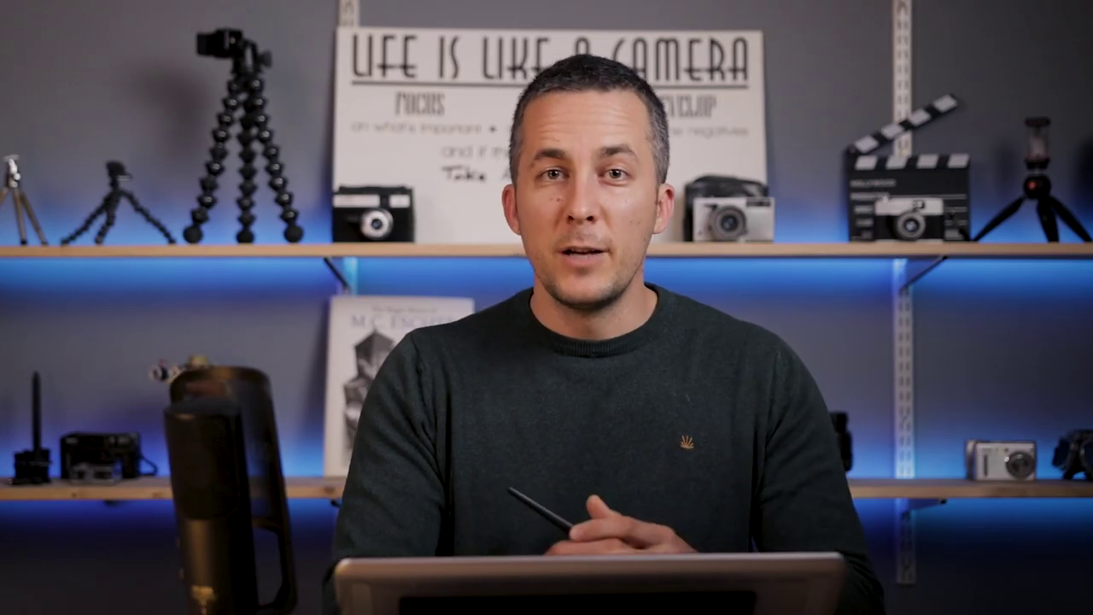
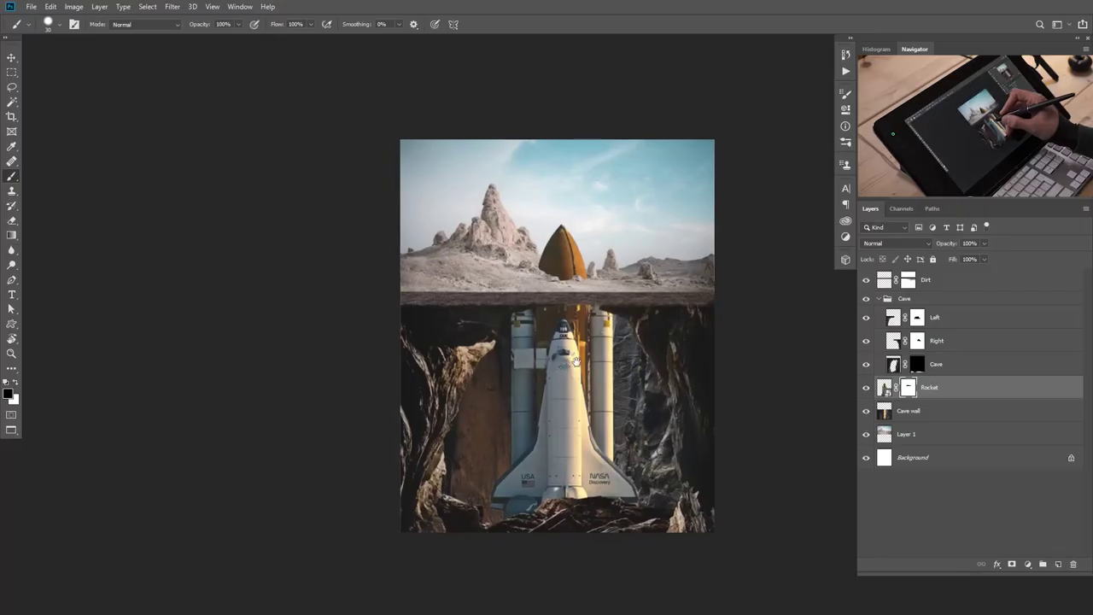
# Flip the canvas view horizontally to check the whole composition in mirror image.
pyautogui.scroll(2, 539, 354)
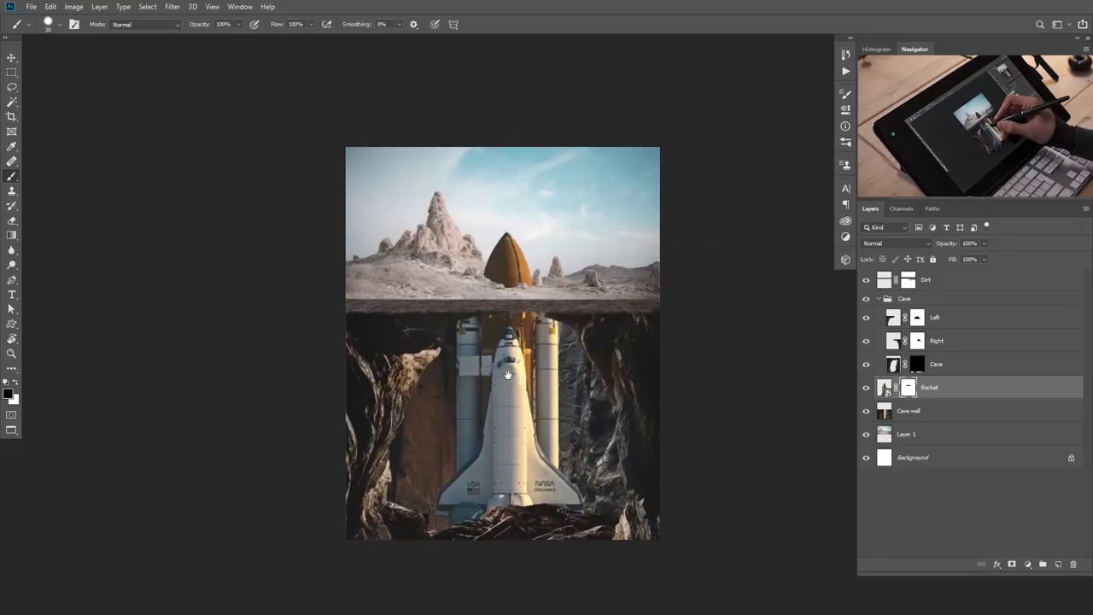
pyautogui.scroll(-2, 539, 355)
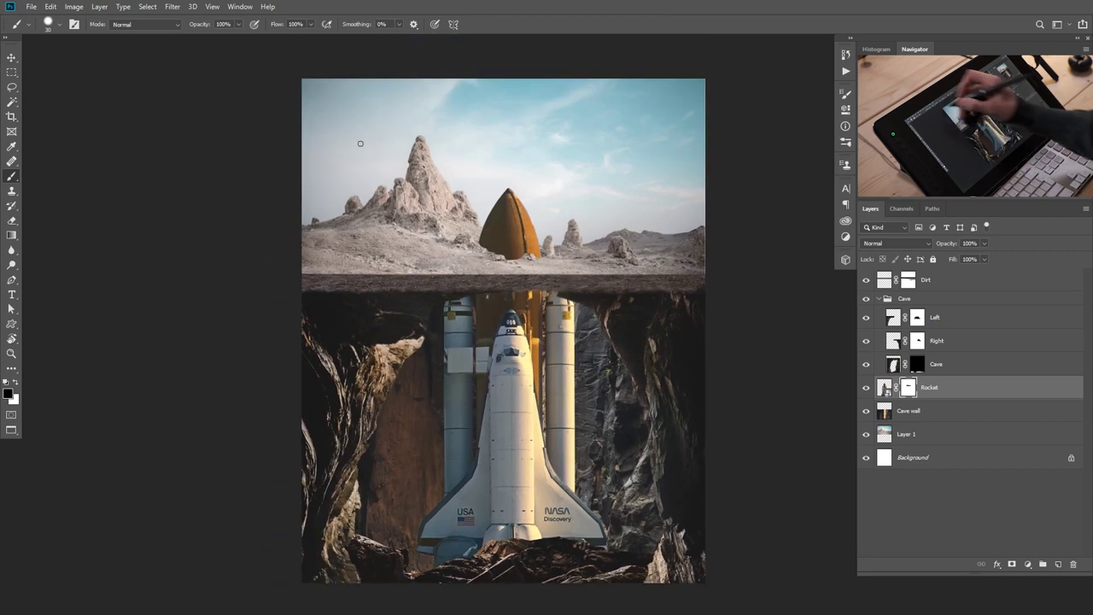
pyautogui.click(241, 6)
pyautogui.moveTo(261, 5)
pyautogui.moveTo(212, 6)
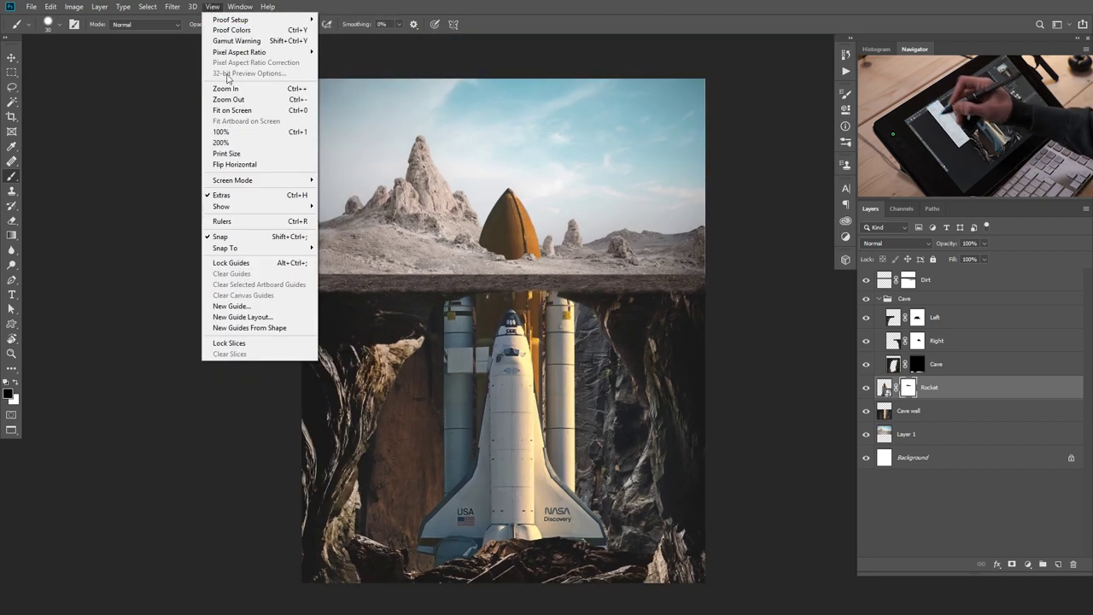
pyautogui.click(258, 165)
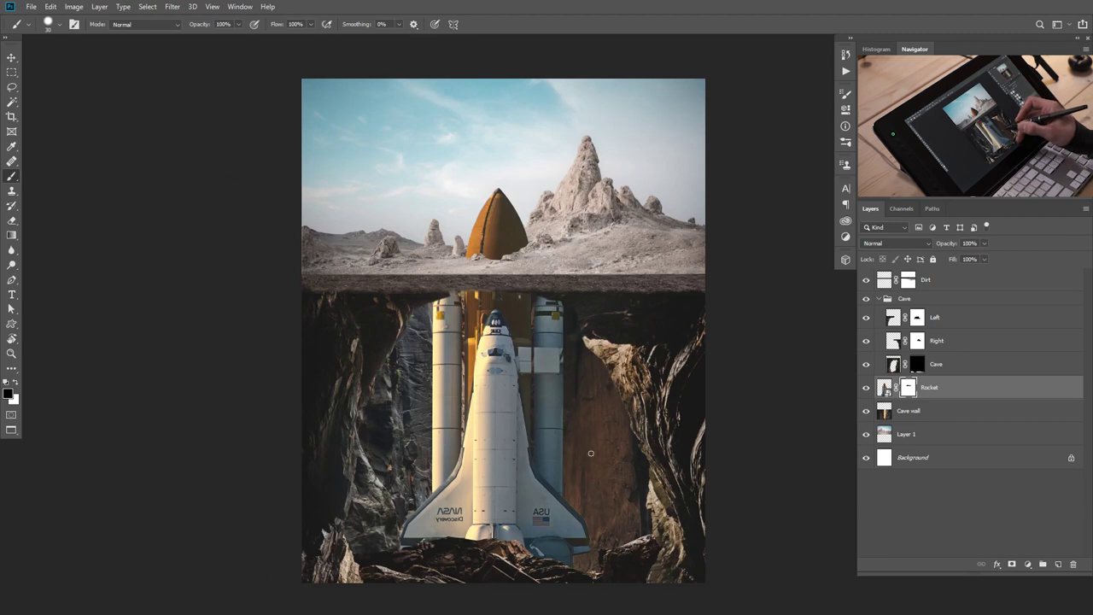
# Look over the mirrored composition and turn off the horizontal canvas flip to restore the normal orientation.
pyautogui.moveTo(578, 444); pyautogui.dragTo(536, 434)
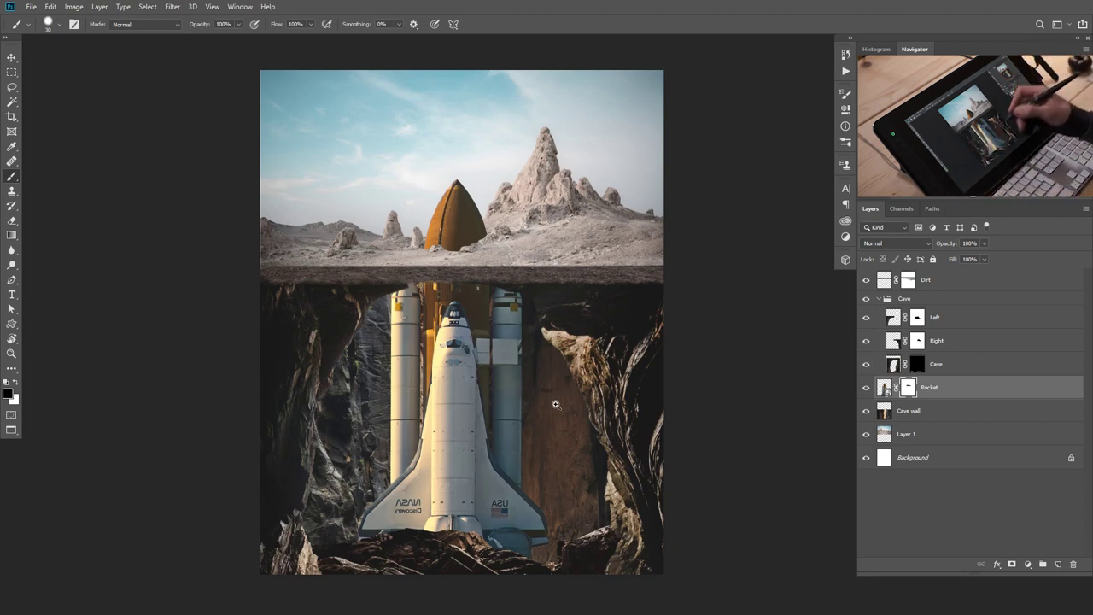
pyautogui.moveTo(546, 406); pyautogui.dragTo(521, 381)
pyautogui.moveTo(499, 292); pyautogui.dragTo(522, 482)
pyautogui.moveTo(548, 404); pyautogui.dragTo(517, 293)
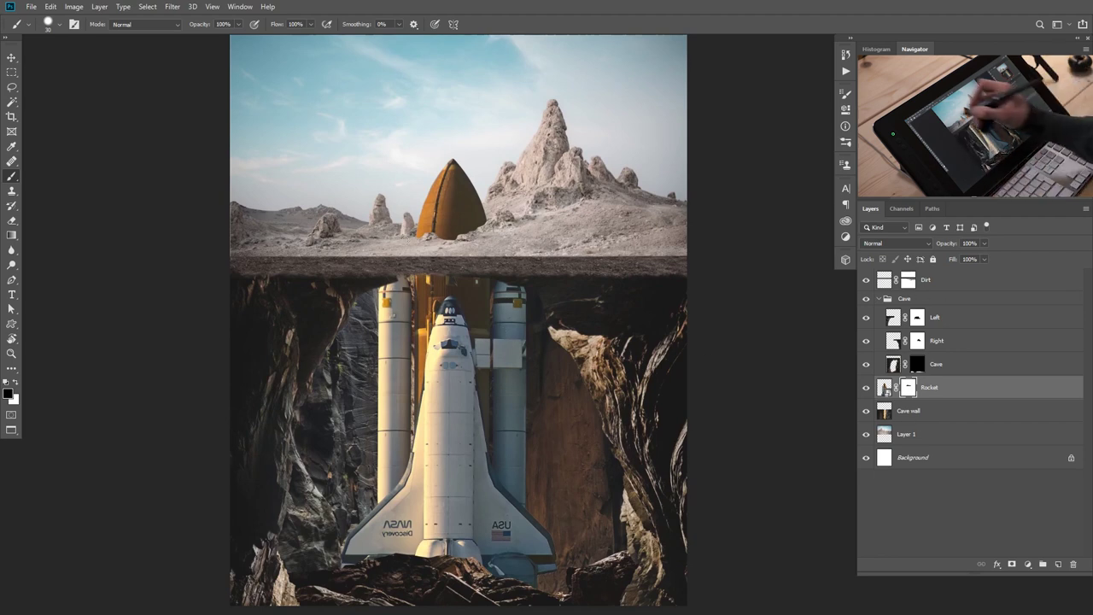
pyautogui.click(212, 7)
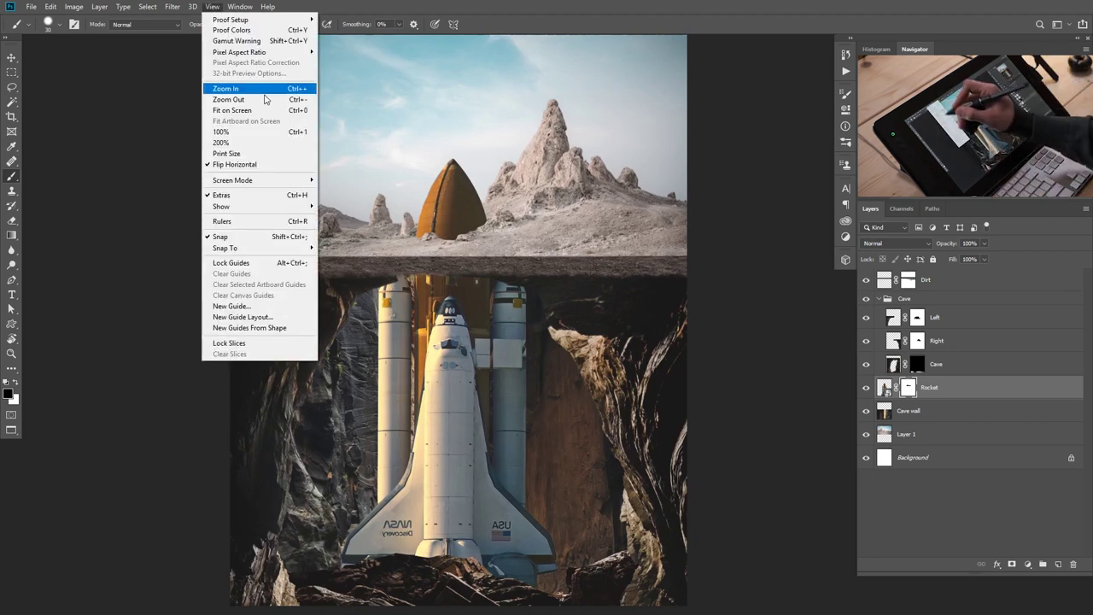
pyautogui.click(268, 165)
pyautogui.scroll(-3, 553, 393)
pyautogui.scroll(2, 547, 397)
pyautogui.moveTo(558, 404); pyautogui.dragTo(519, 394)
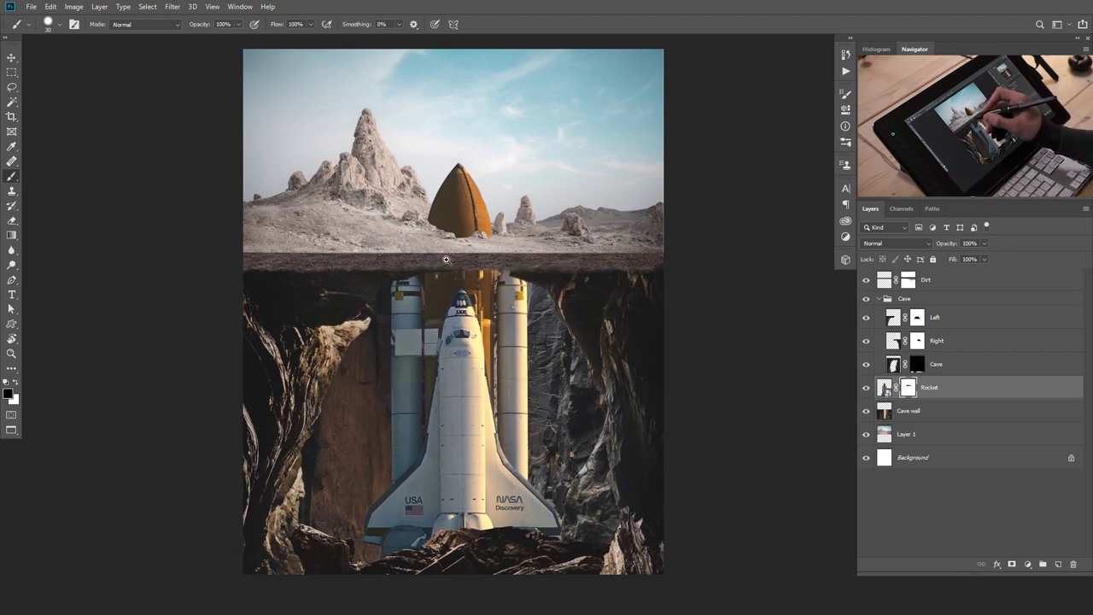
# Add a Curves adjustment clipped to the Dirt layer and raise its RGB curve to input 75, output 182.
pyautogui.scroll(2, 446, 260)
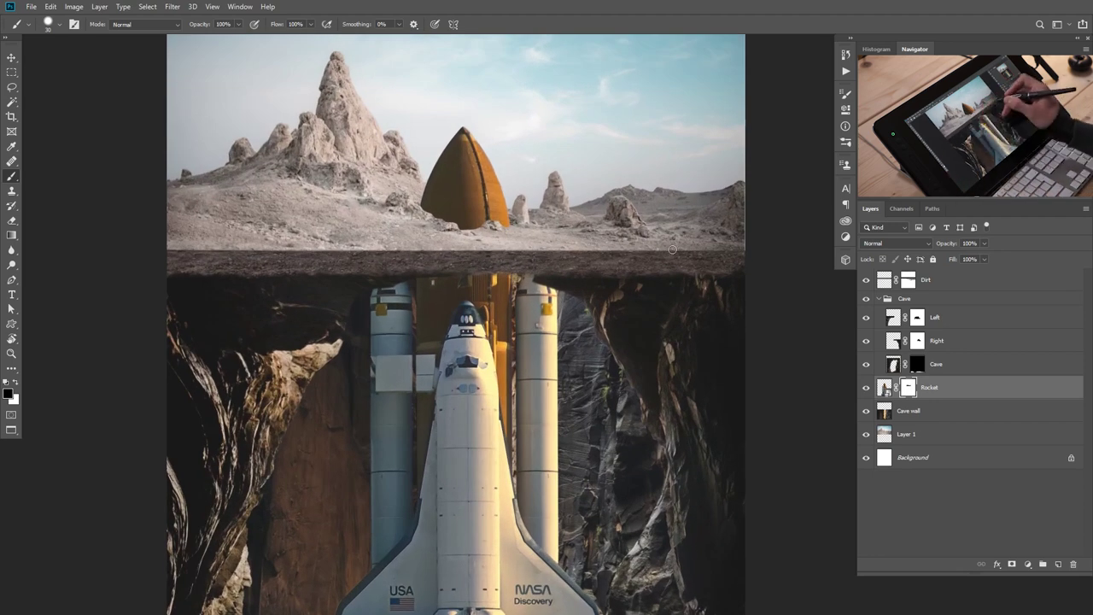
pyautogui.click(890, 282)
pyautogui.press('x')
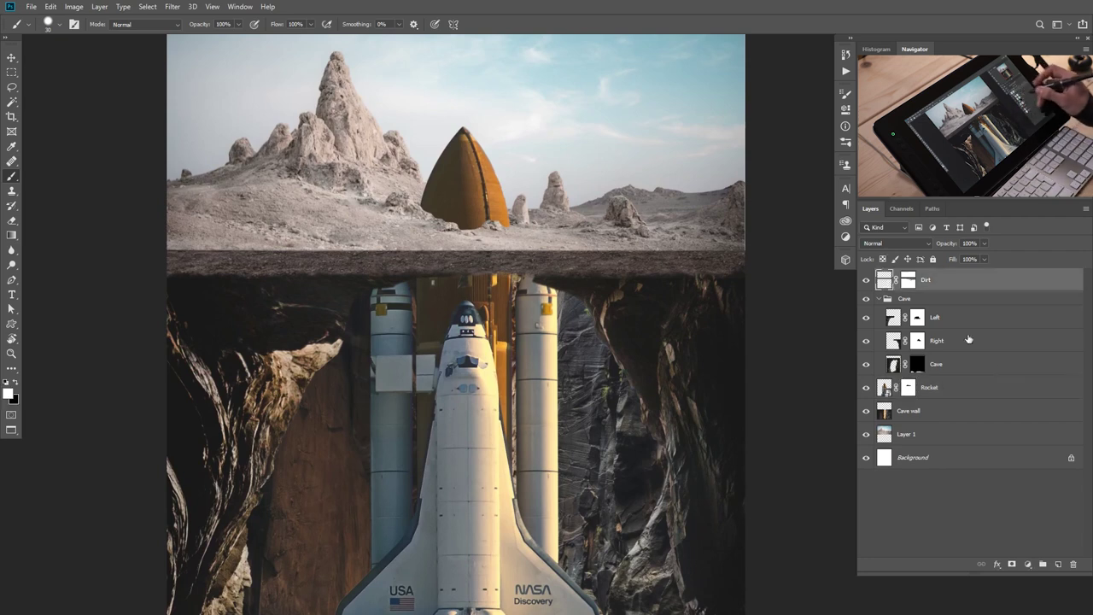
pyautogui.click(1027, 564)
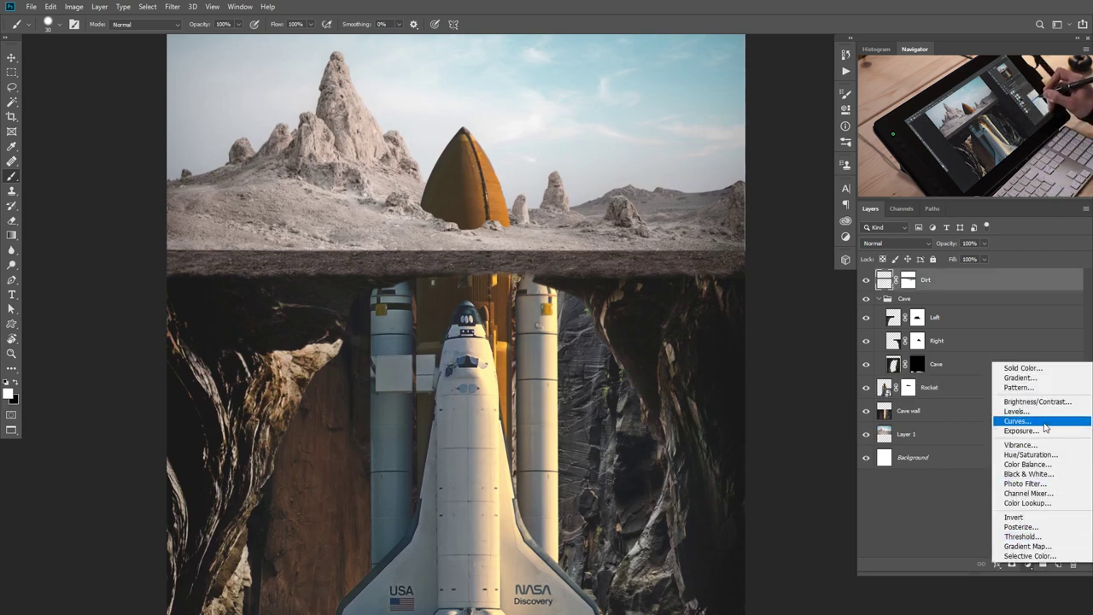
pyautogui.click(1047, 427)
pyautogui.click(748, 312)
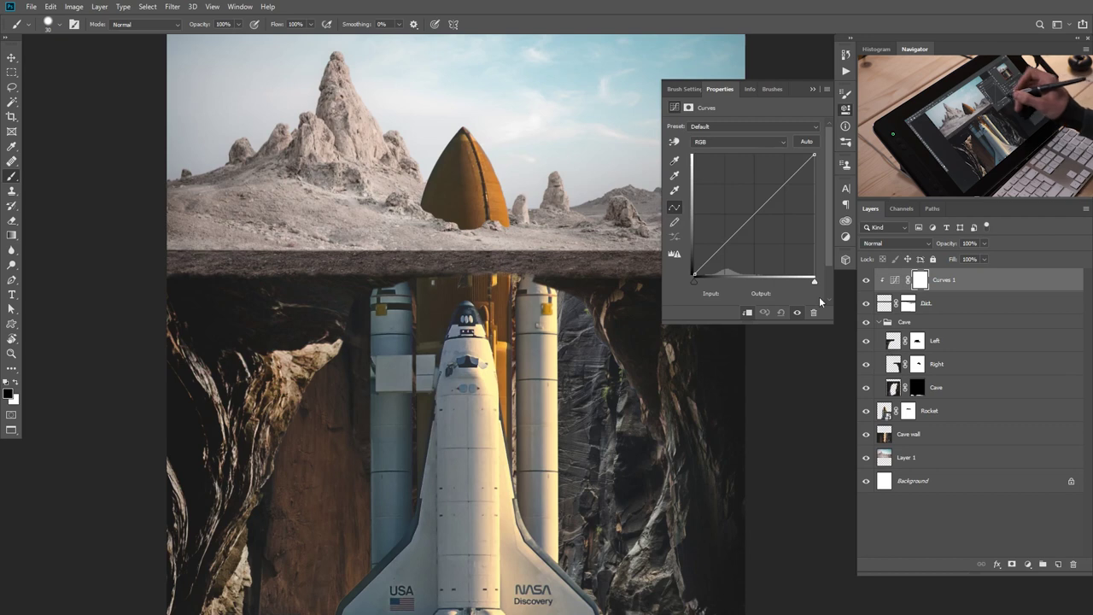
pyautogui.moveTo(749, 214); pyautogui.dragTo(730, 189)
# Set the Curves 1 layer to Luminosity blending and invert its mask to black.
pyautogui.click(918, 243)
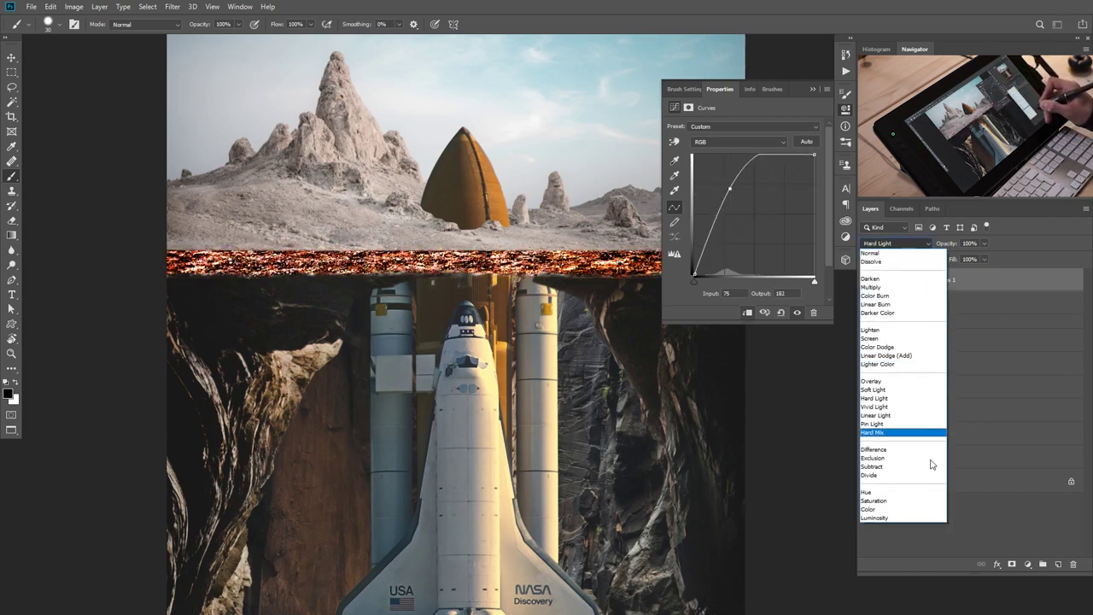
pyautogui.click(921, 517)
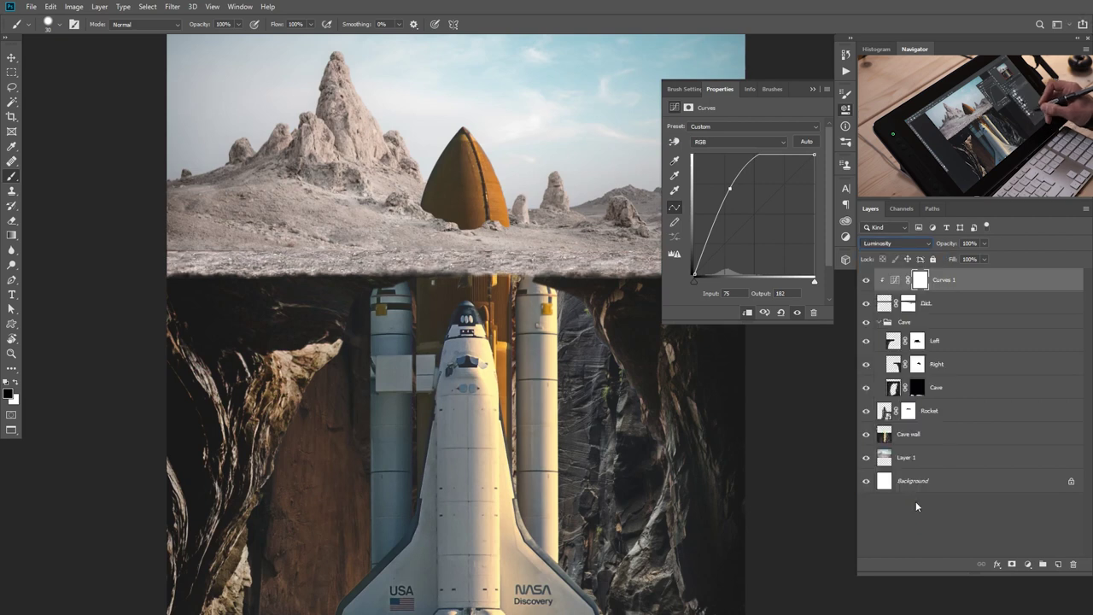
pyautogui.click(921, 281)
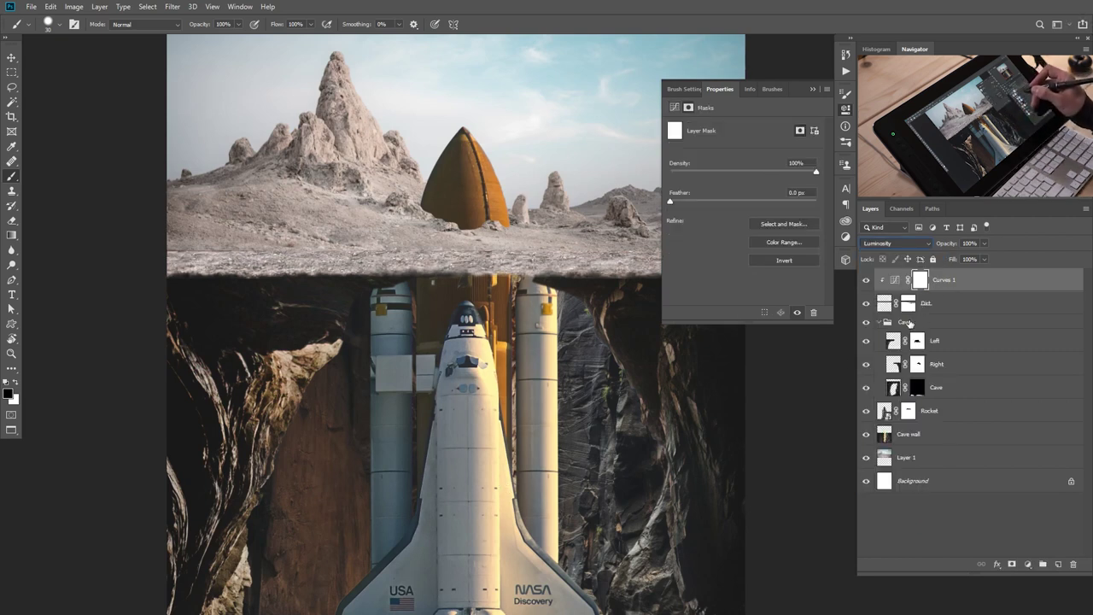
pyautogui.hotkey('ctrl', 'i')
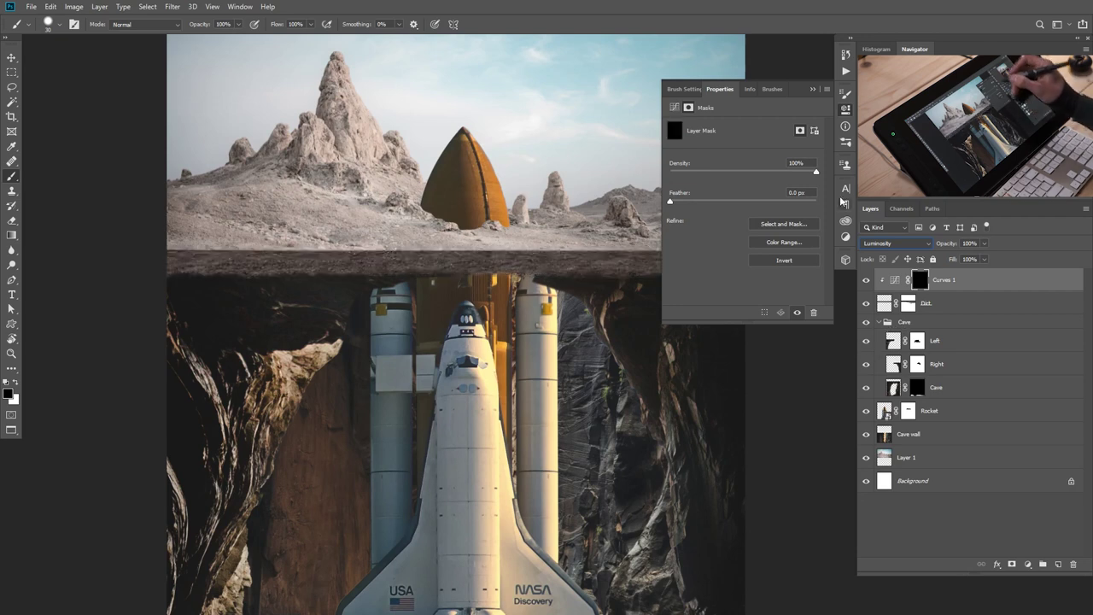
pyautogui.click(813, 91)
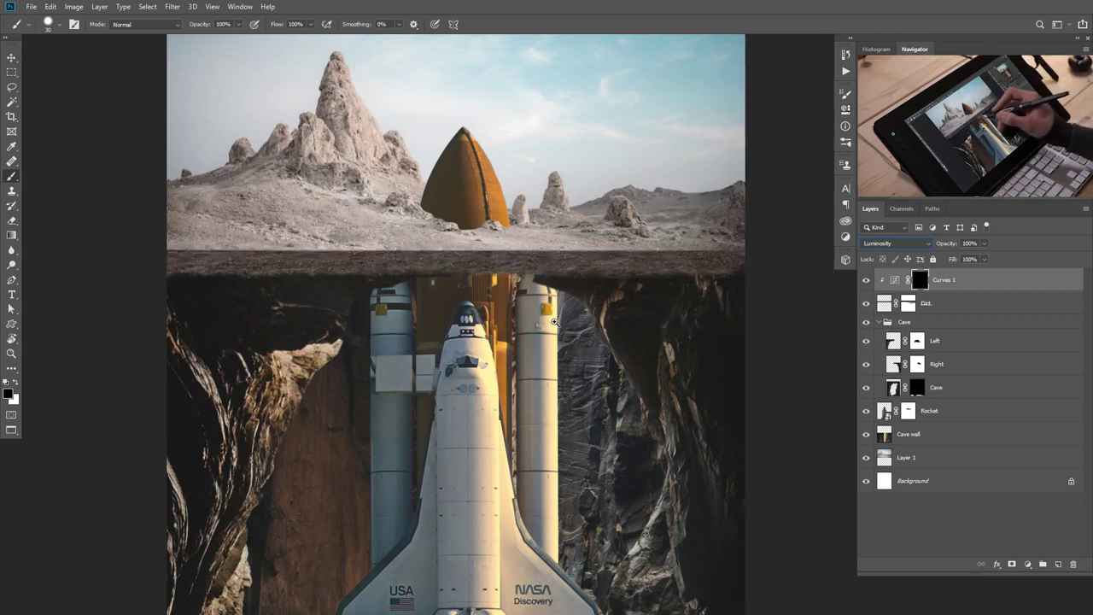
# Switch the brush to the Soft Round preset with 0% hardness.
pyautogui.scroll(2, 468, 277)
pyautogui.rightClick(519, 285)
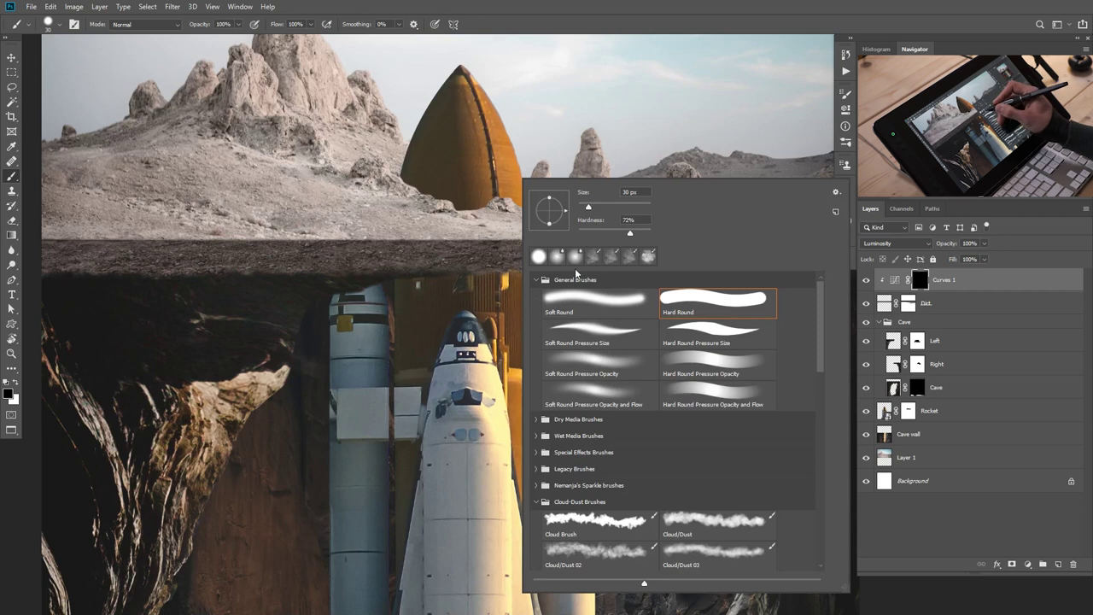
pyautogui.click(592, 297)
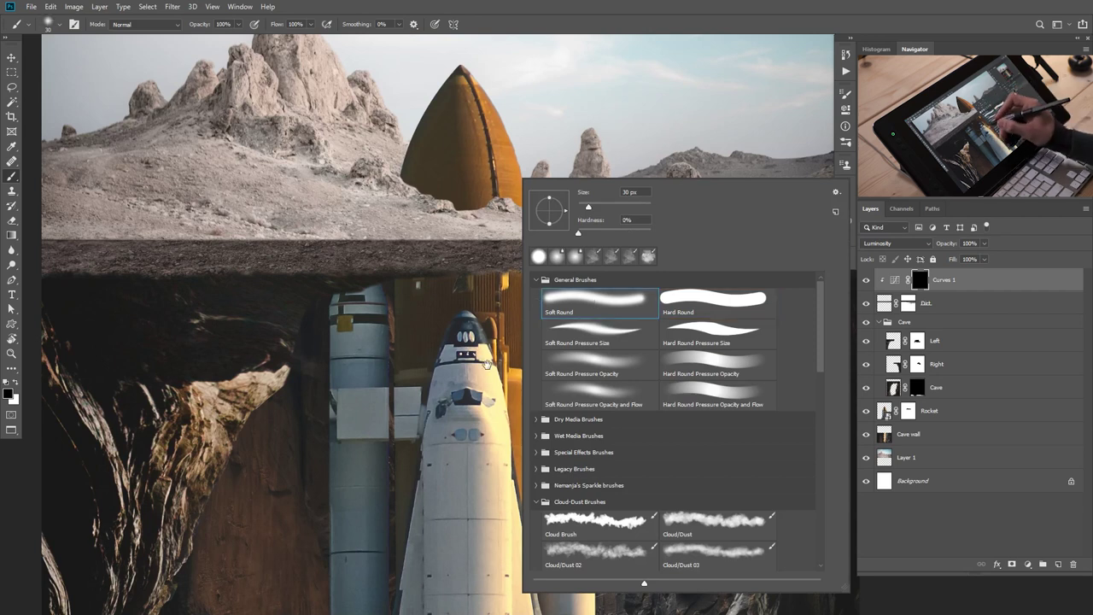
pyautogui.click(426, 383)
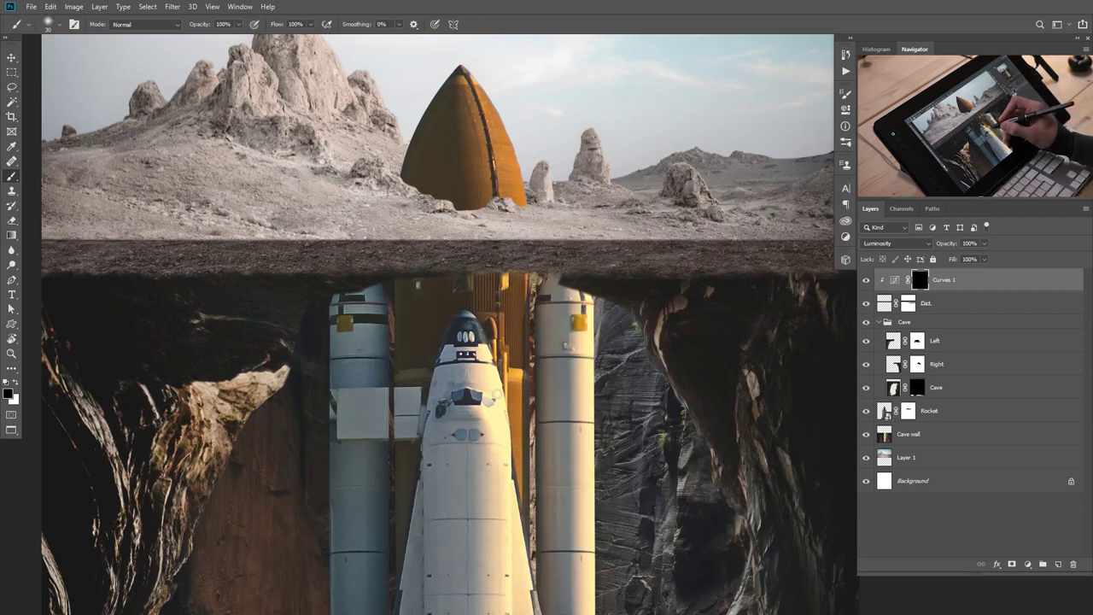
pyautogui.moveTo(496, 394); pyautogui.dragTo(507, 430)
pyautogui.scroll(-2, 547, 404)
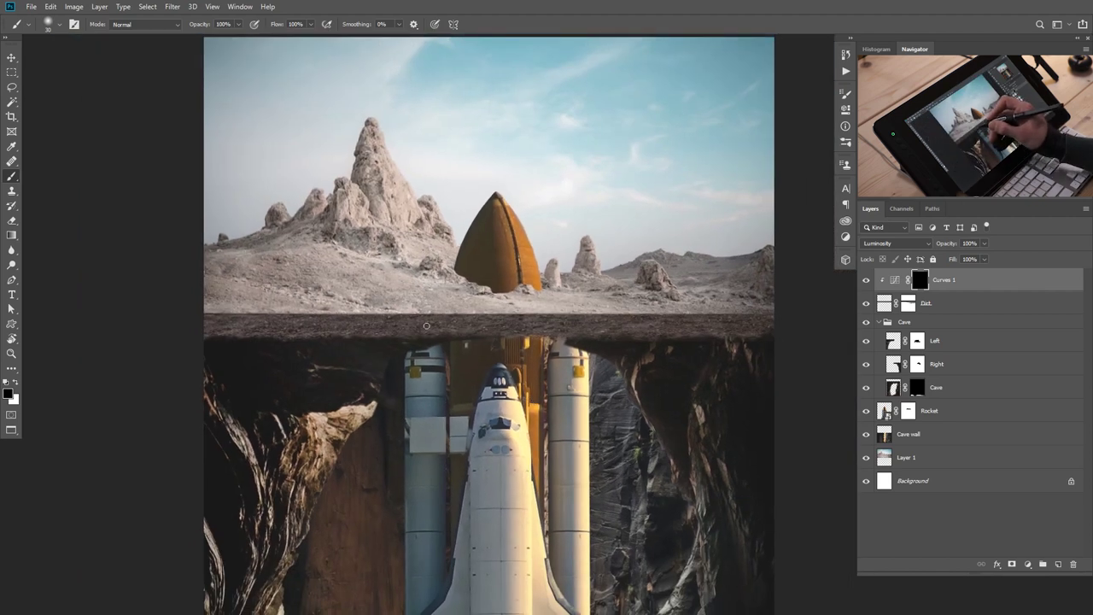
# Paint straight white strokes at 80 px and 20% opacity along the dirt's top edge on the Curves 1 mask, and reduce the opacity to 10%.
pyautogui.press(']')
pyautogui.press(']')
pyautogui.press(']')
pyautogui.press(']')
pyautogui.press(']')
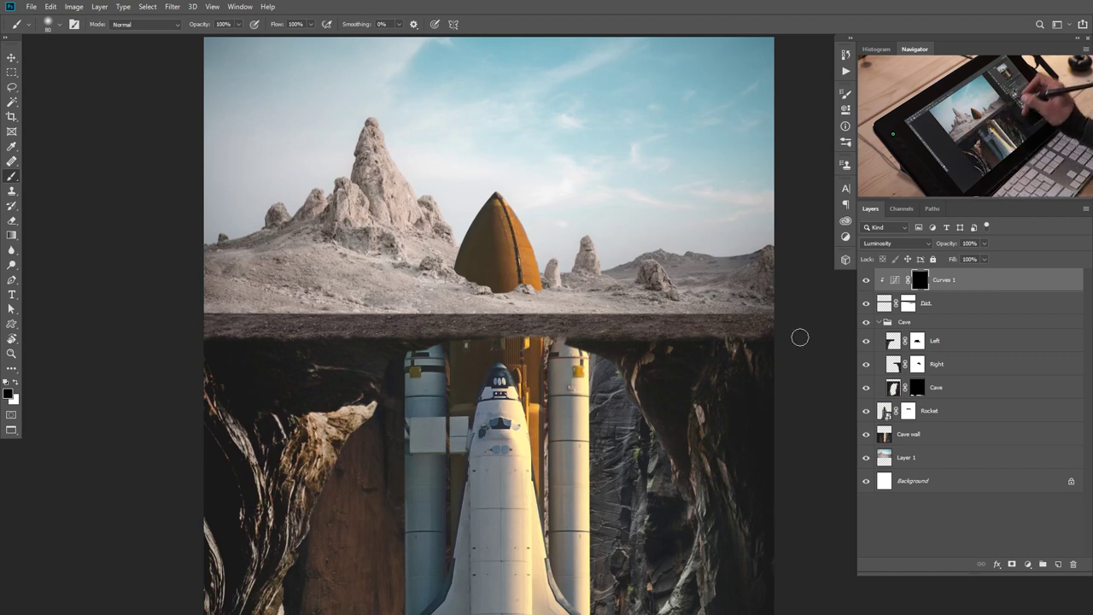
pyautogui.press('x')
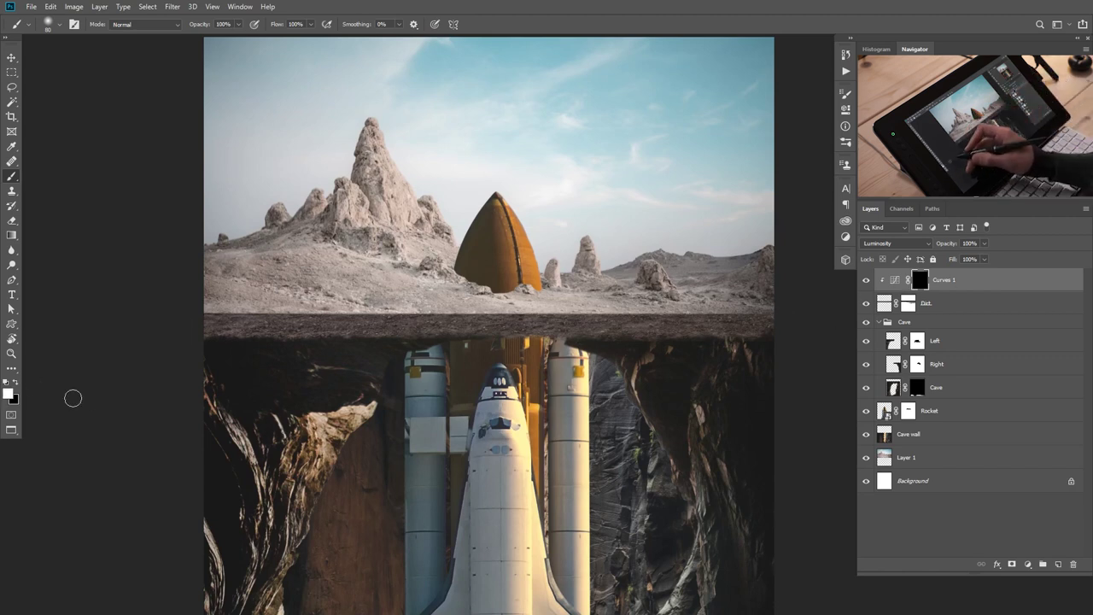
pyautogui.moveTo(360, 318); pyautogui.dragTo(493, 323)
pyautogui.press('2')
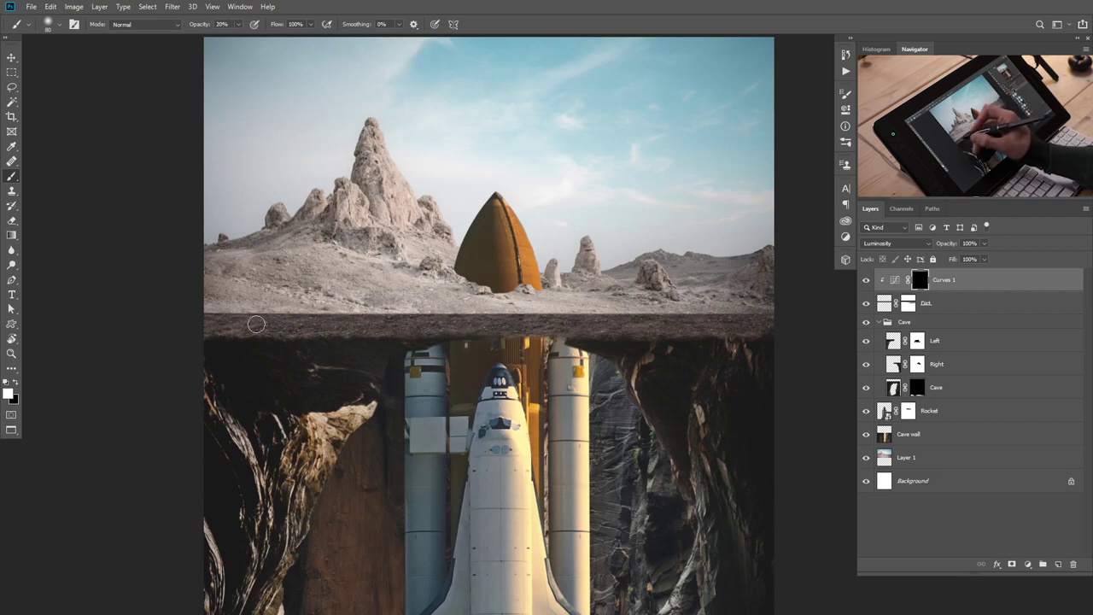
pyautogui.keyDown('shift'); pyautogui.click(778, 309); pyautogui.keyUp('shift')
pyautogui.keyDown('shift'); pyautogui.click(205, 307); pyautogui.keyUp('shift')
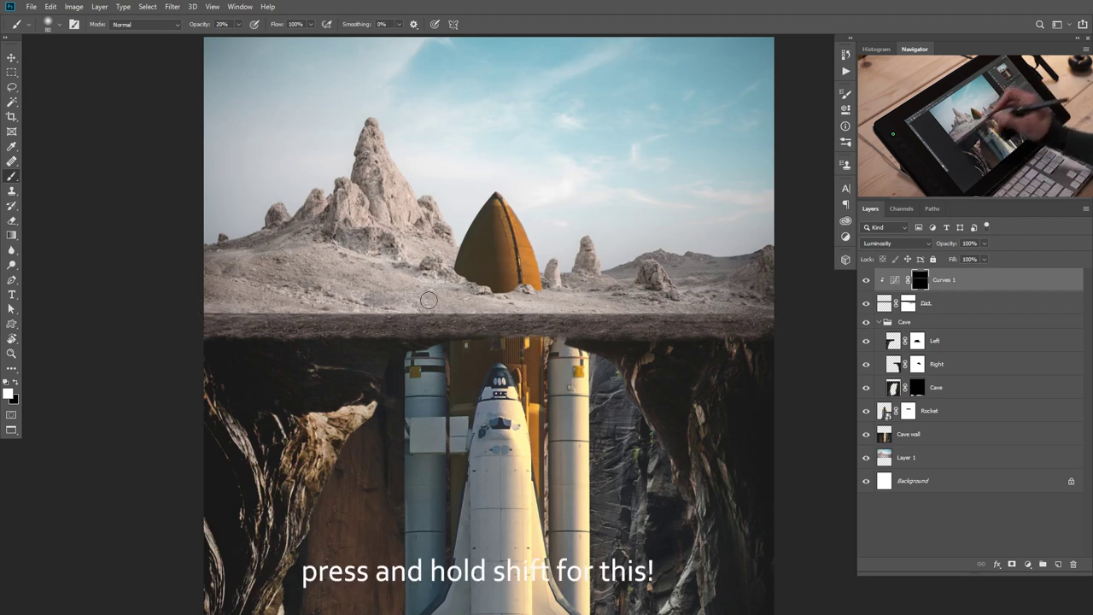
pyautogui.keyDown('shift'); pyautogui.click(779, 311); pyautogui.keyUp('shift')
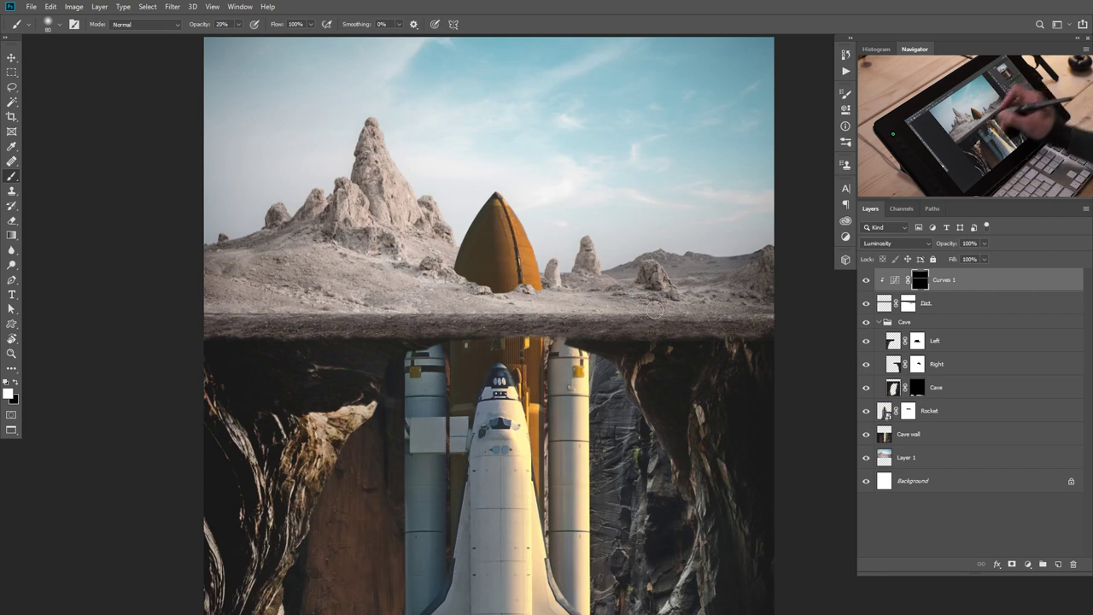
pyautogui.press('1')
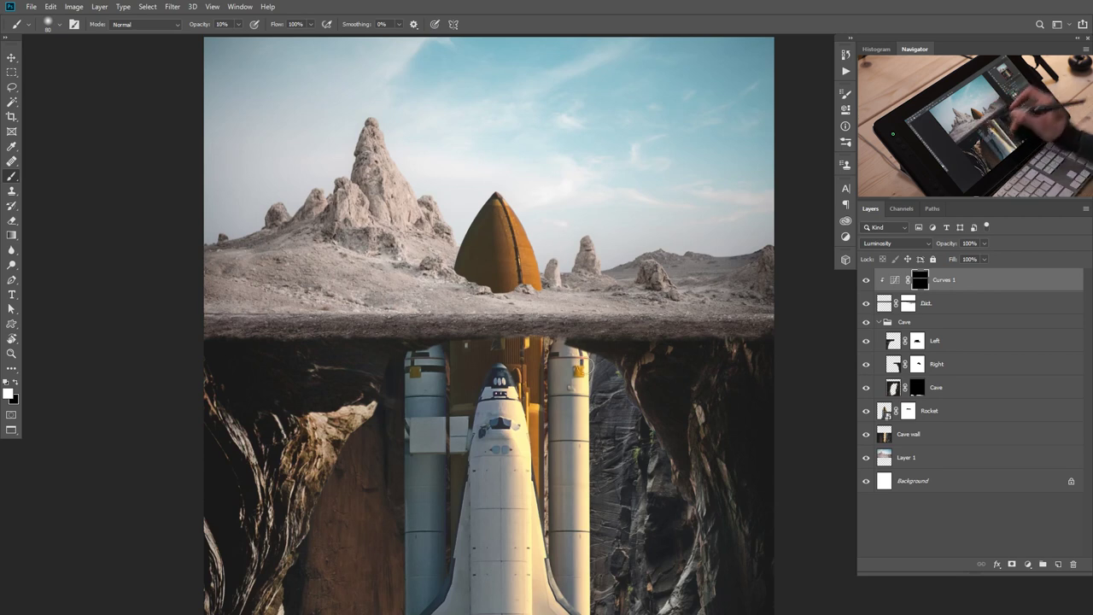
# Add a second Curves adjustment clipped to the Dirt layer and pull its curve down to darken the dirt.
pyautogui.click(1029, 565)
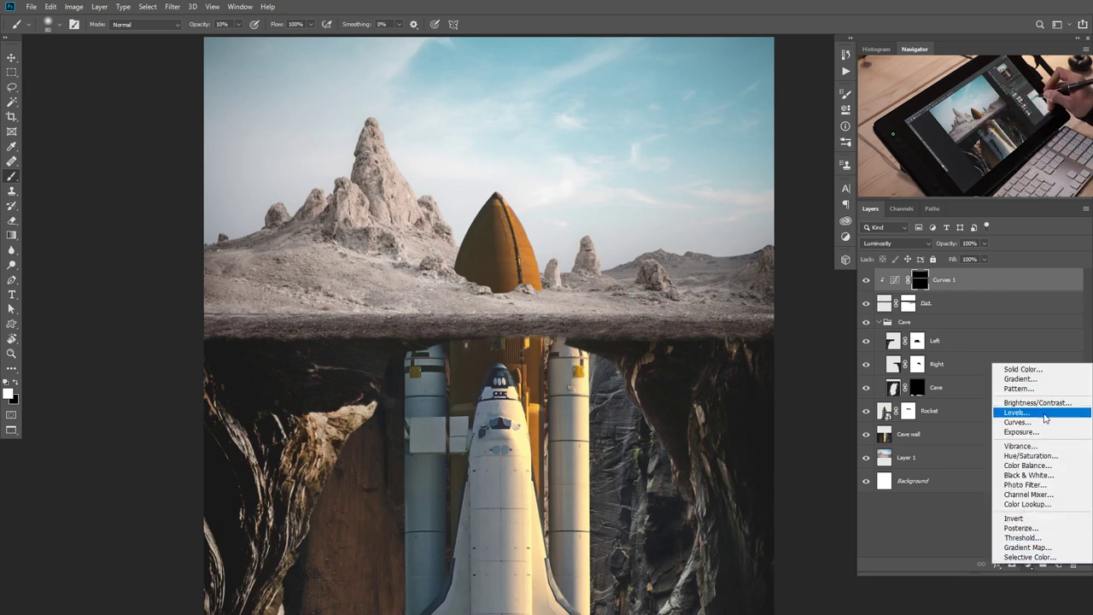
pyautogui.click(1044, 425)
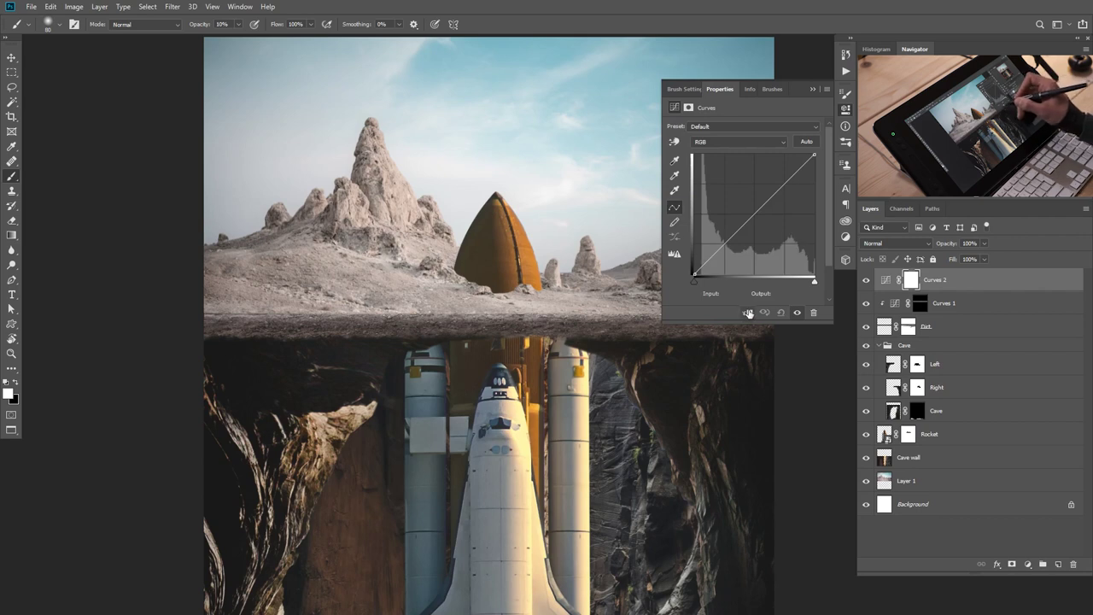
pyautogui.click(748, 313)
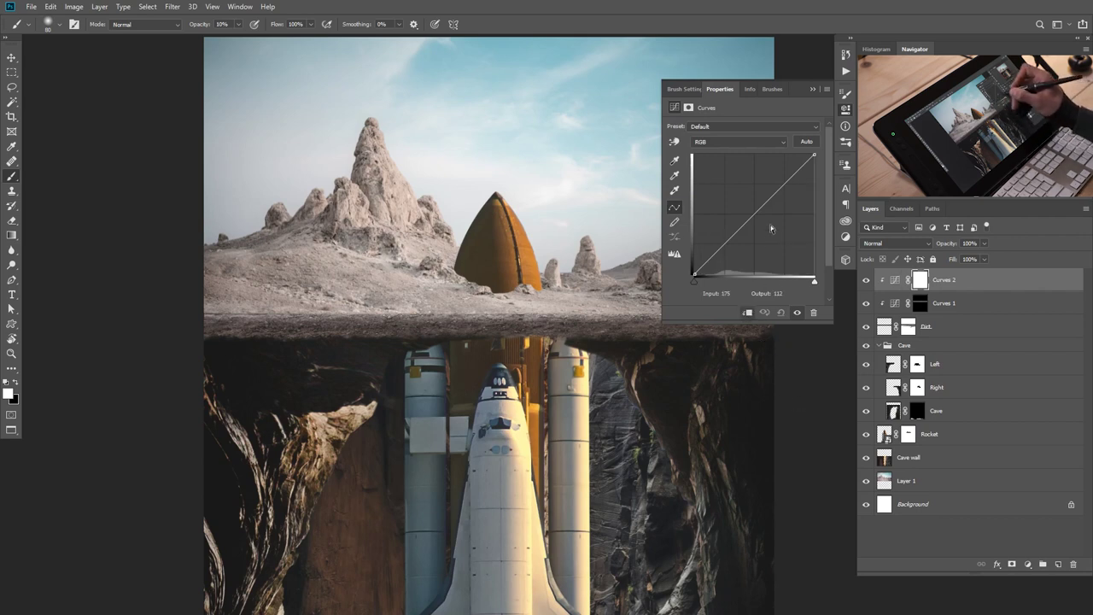
pyautogui.moveTo(754, 224); pyautogui.dragTo(770, 229)
pyautogui.click(814, 88)
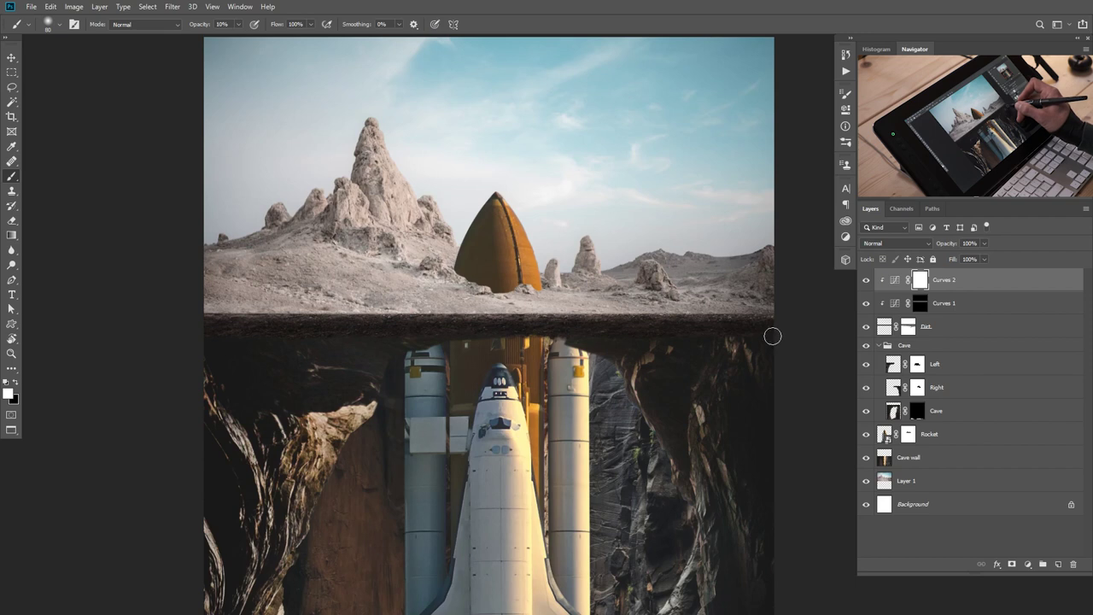
# Invert the Curves 2 mask to black and paint white at 10% opacity along the dirt's bottom edge to shade it.
pyautogui.hotkey('ctrl', 'i')
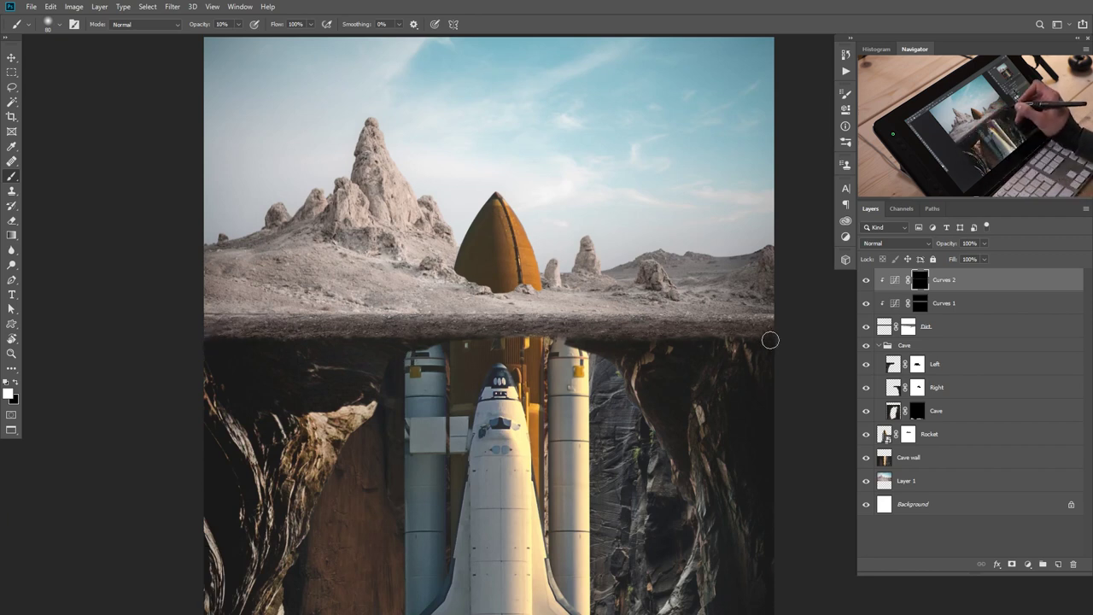
pyautogui.moveTo(537, 350); pyautogui.dragTo(602, 339)
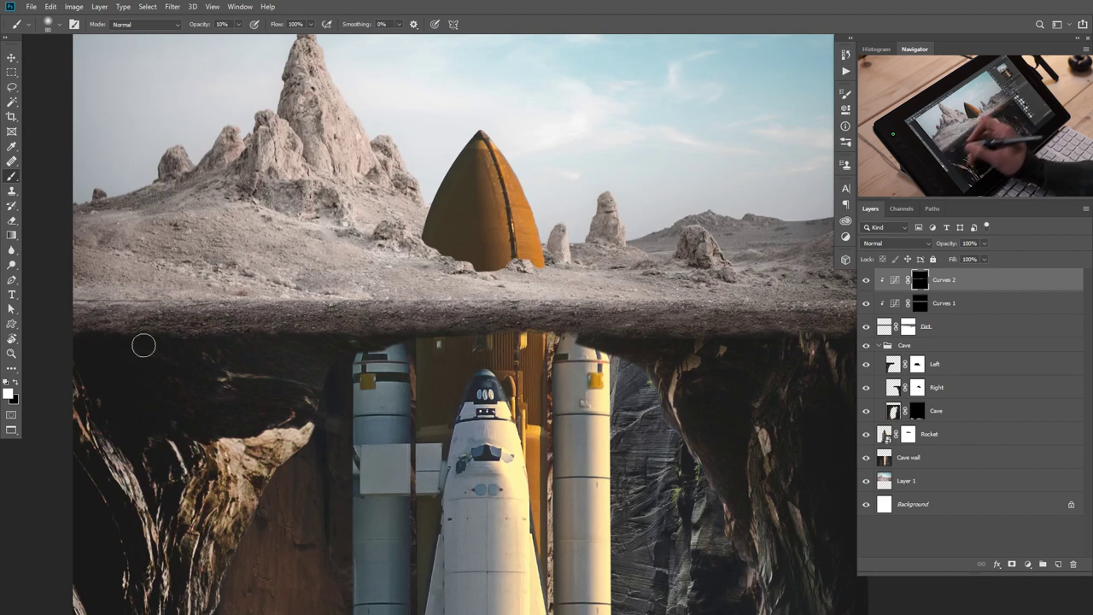
pyautogui.moveTo(650, 380); pyautogui.dragTo(423, 384)
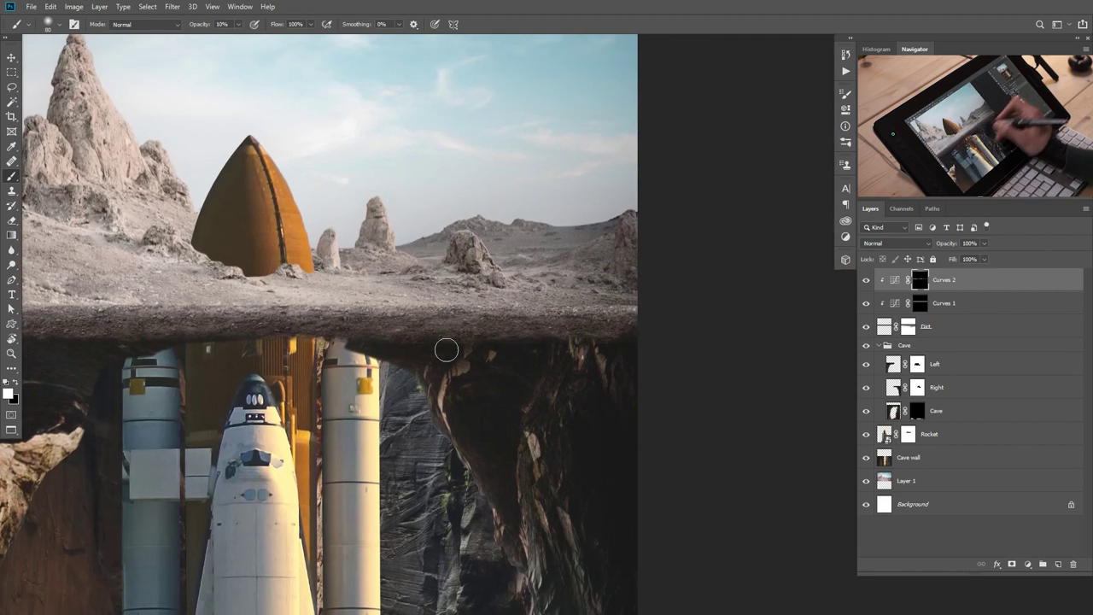
pyautogui.scroll(-5, 452, 348)
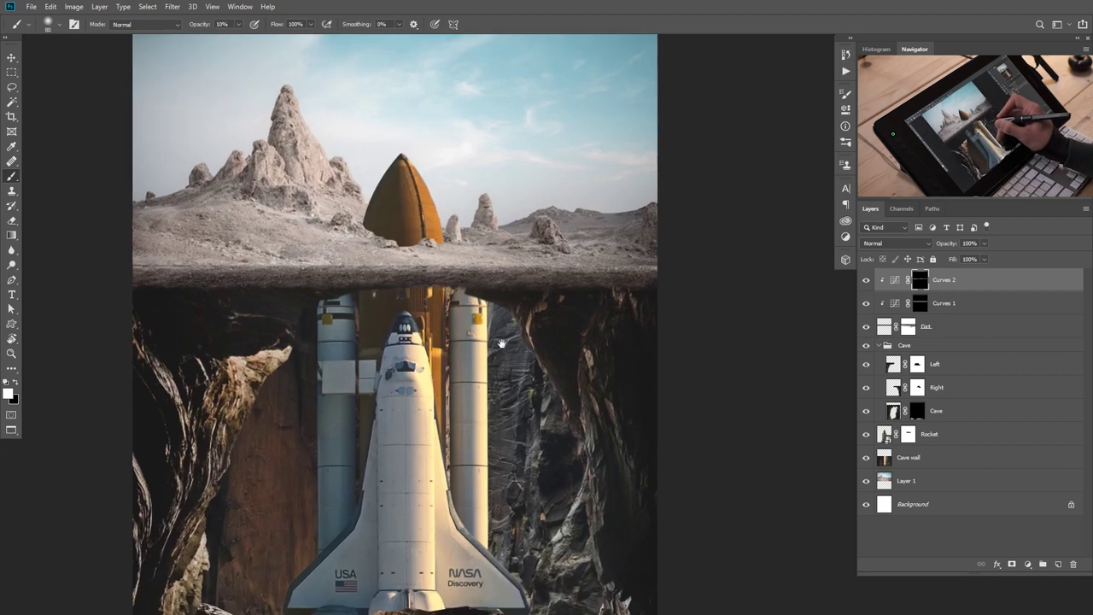
pyautogui.scroll(1, 555, 329)
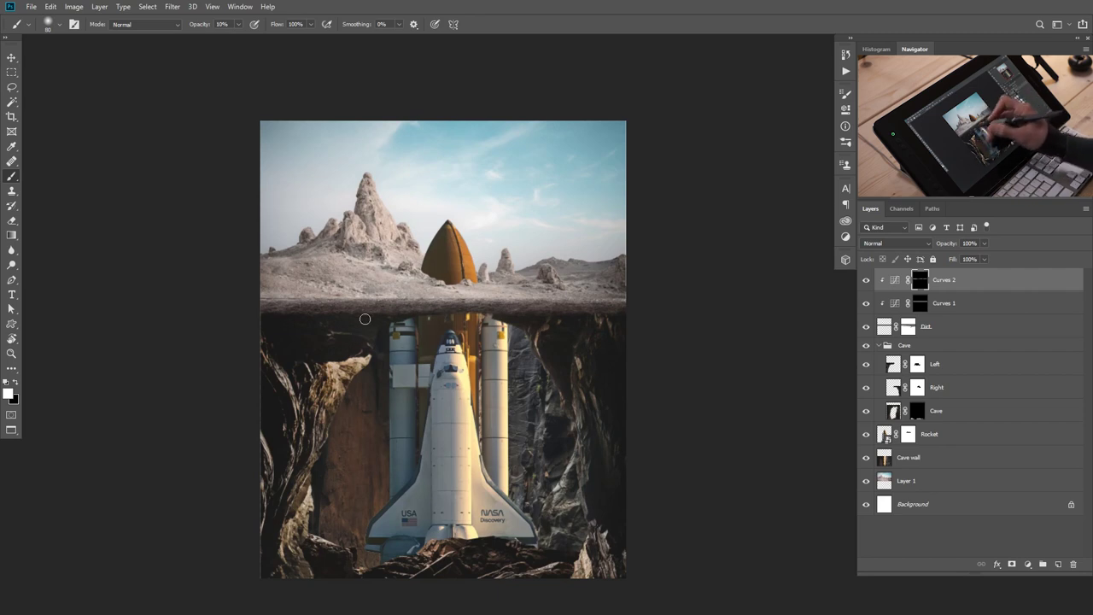
pyautogui.scroll(2, 483, 313)
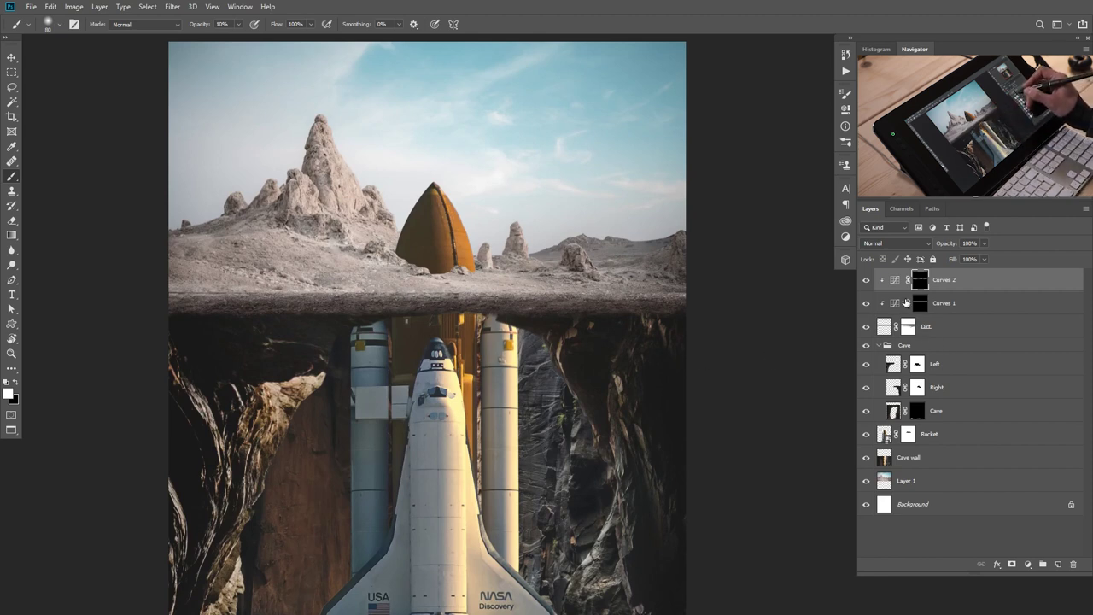
# Merge the Dirt layer with its Curves 1 and Curves 2 adjustments into one layer and toggle its visibility to check it.
pyautogui.click(894, 328)
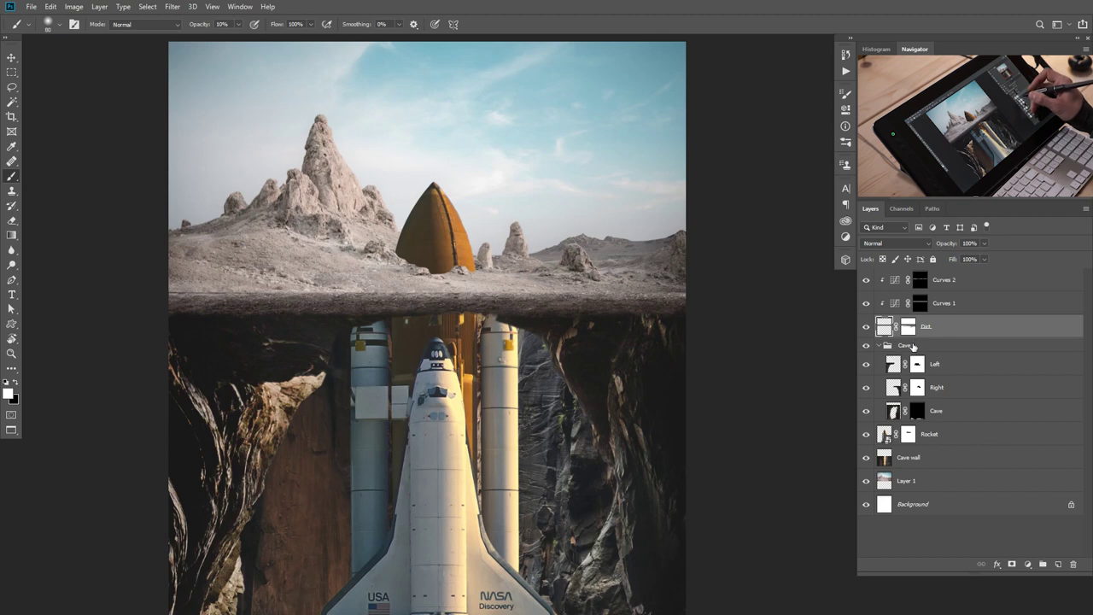
pyautogui.keyDown('shift'); pyautogui.click(896, 282); pyautogui.keyUp('shift')
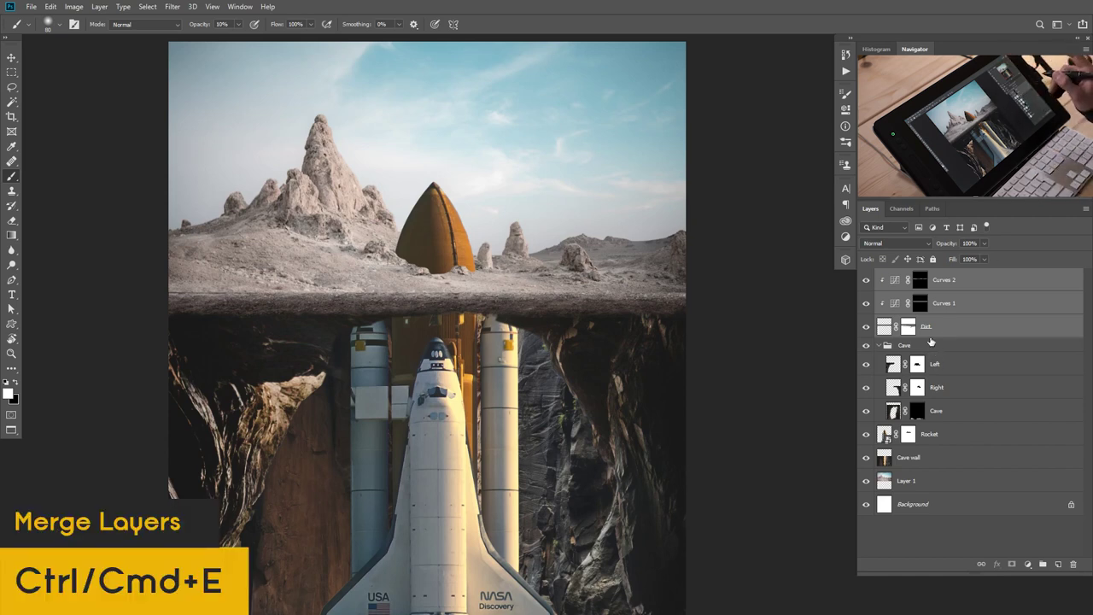
pyautogui.hotkey('ctrl', 'e')
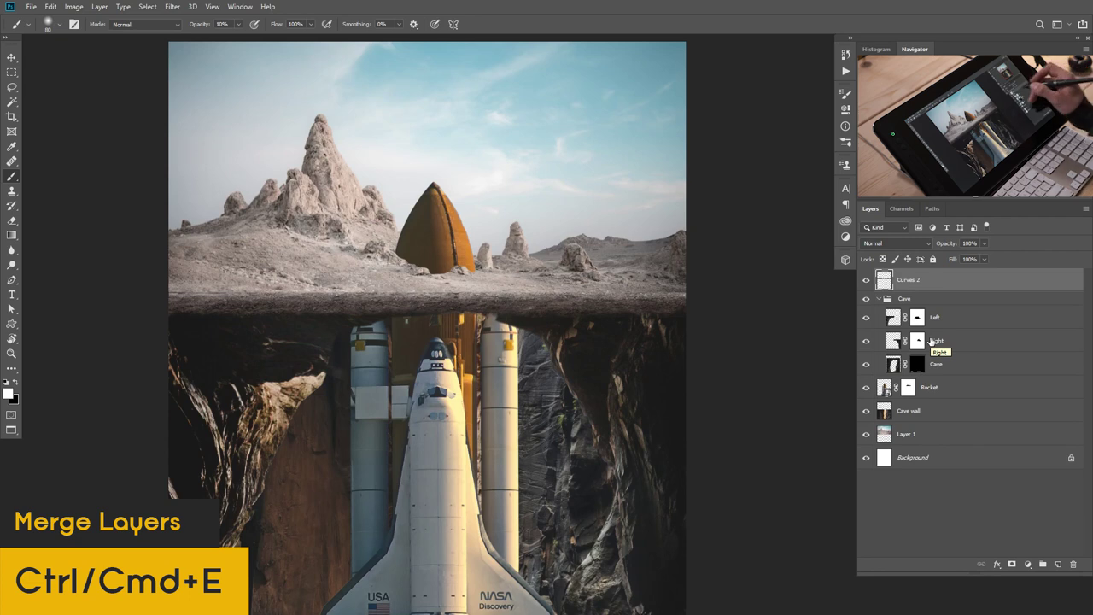
pyautogui.click(866, 280)
pyautogui.click(865, 280)
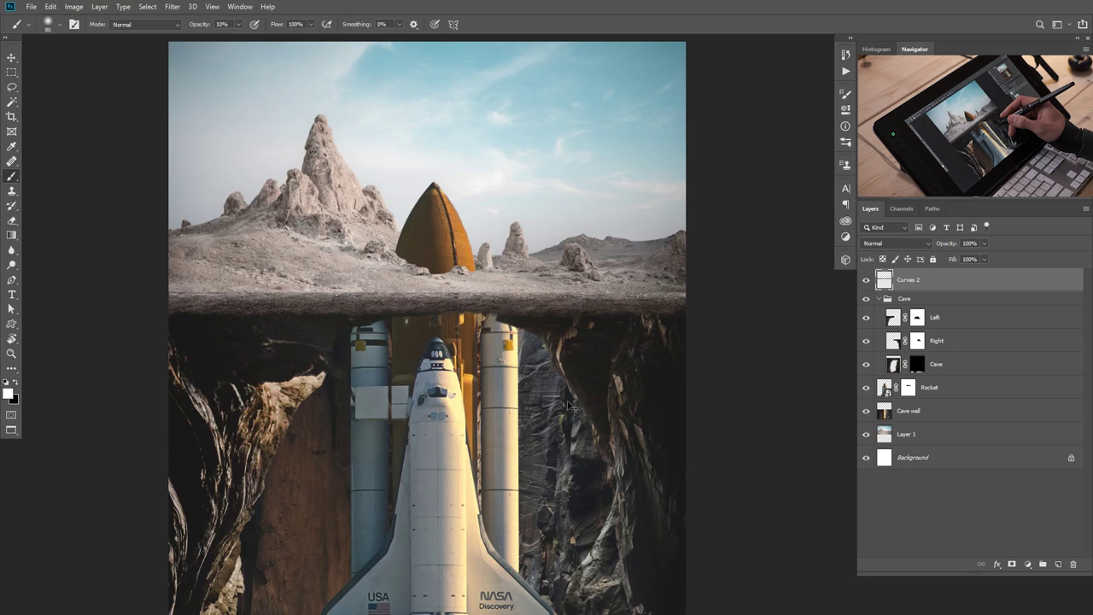
# Warp the merged dirt layer with a custom warp, bending the strip slightly upward at its middle and lower edge, and apply it.
pyautogui.hotkey('ctrl', 't')
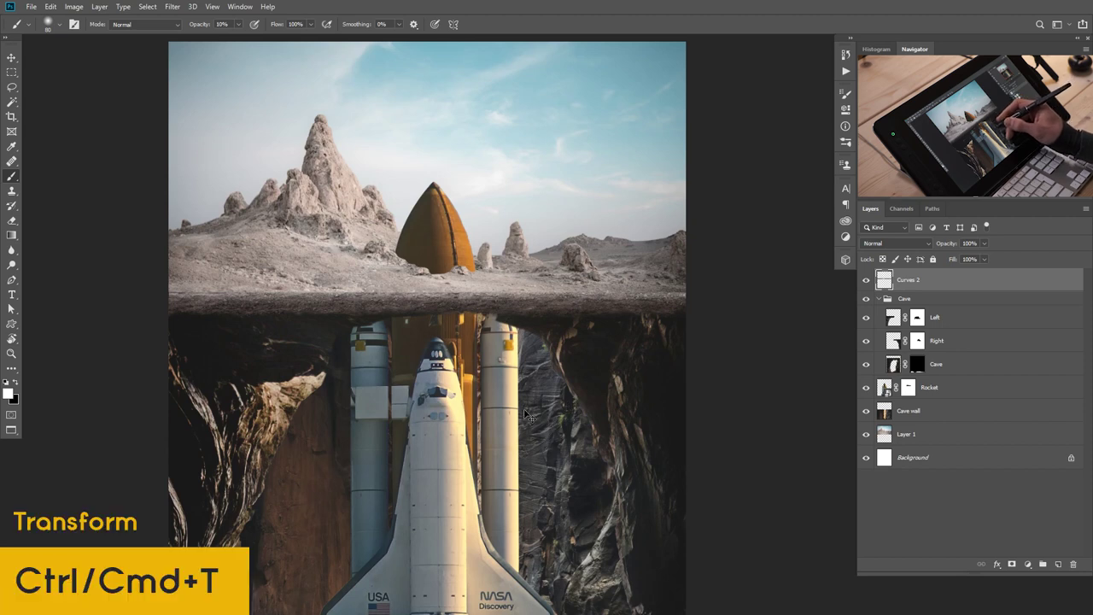
pyautogui.hotkey('ctrl', 't')
pyautogui.rightClick(488, 301)
pyautogui.click(543, 354)
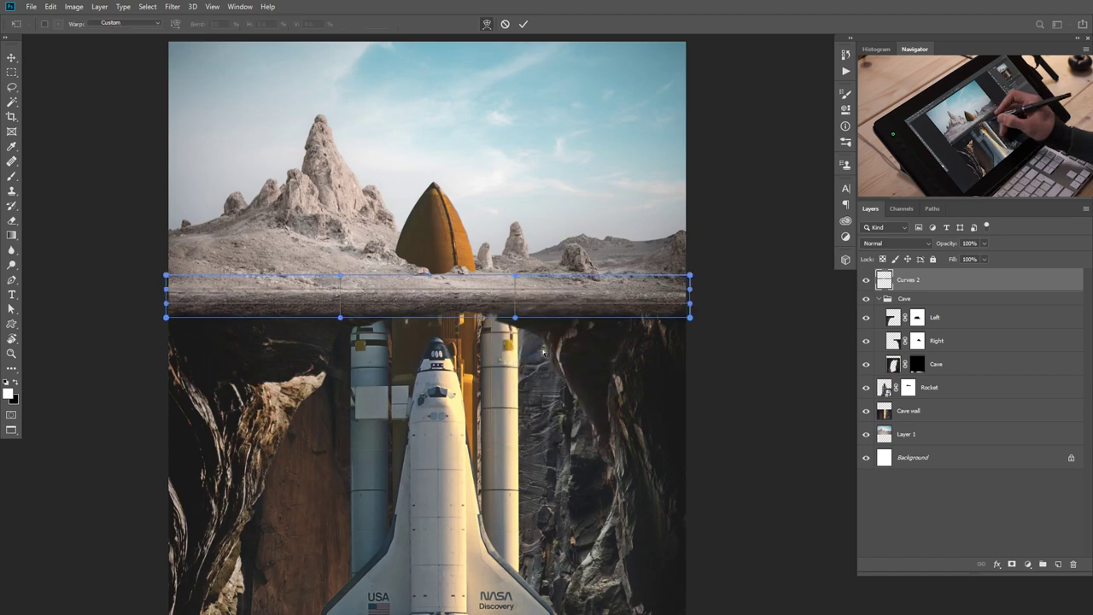
pyautogui.moveTo(447, 287); pyautogui.dragTo(447, 274)
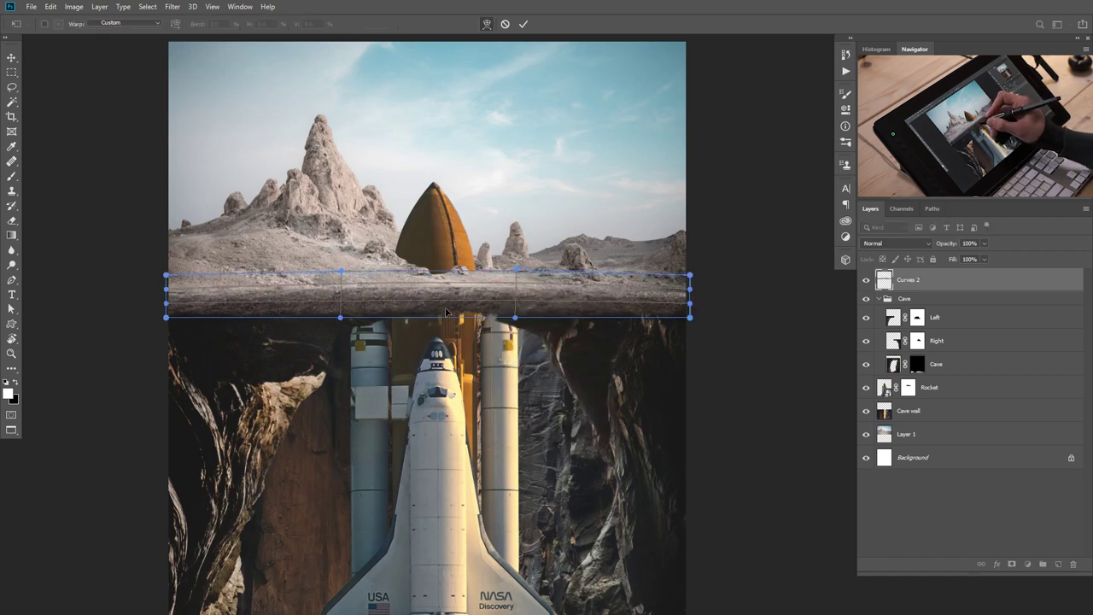
pyautogui.moveTo(447, 314); pyautogui.dragTo(447, 309)
pyautogui.moveTo(256, 305); pyautogui.dragTo(258, 295)
pyautogui.press('Return')
pyautogui.press('b')
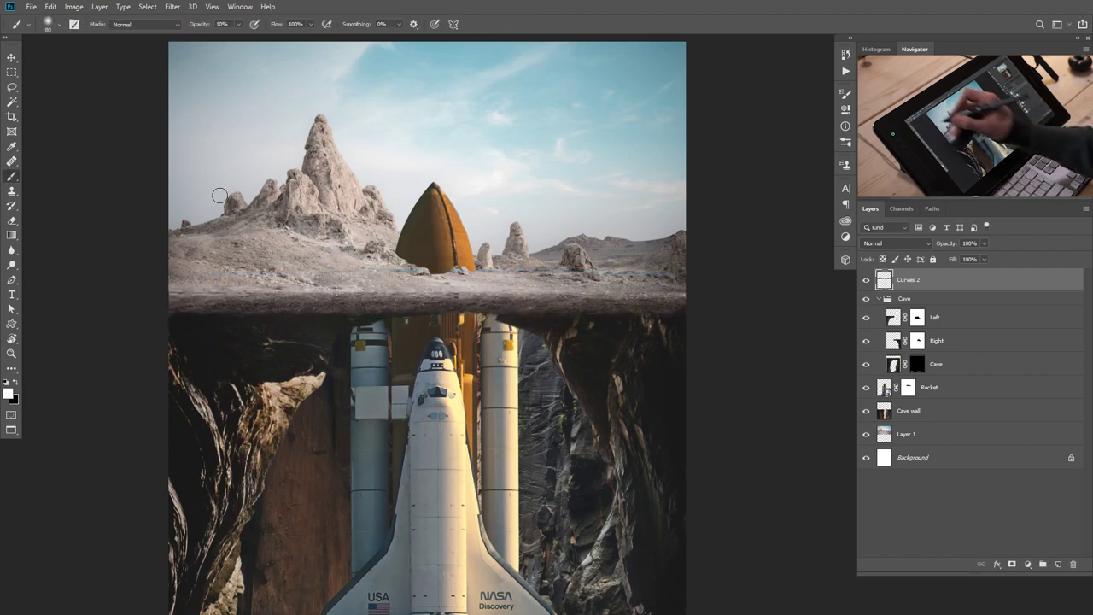
# Liquify the dirt layer with Forward Warp, pushing the strip up in the middle and smoothing both ends into a gentle wave.
pyautogui.click(172, 6)
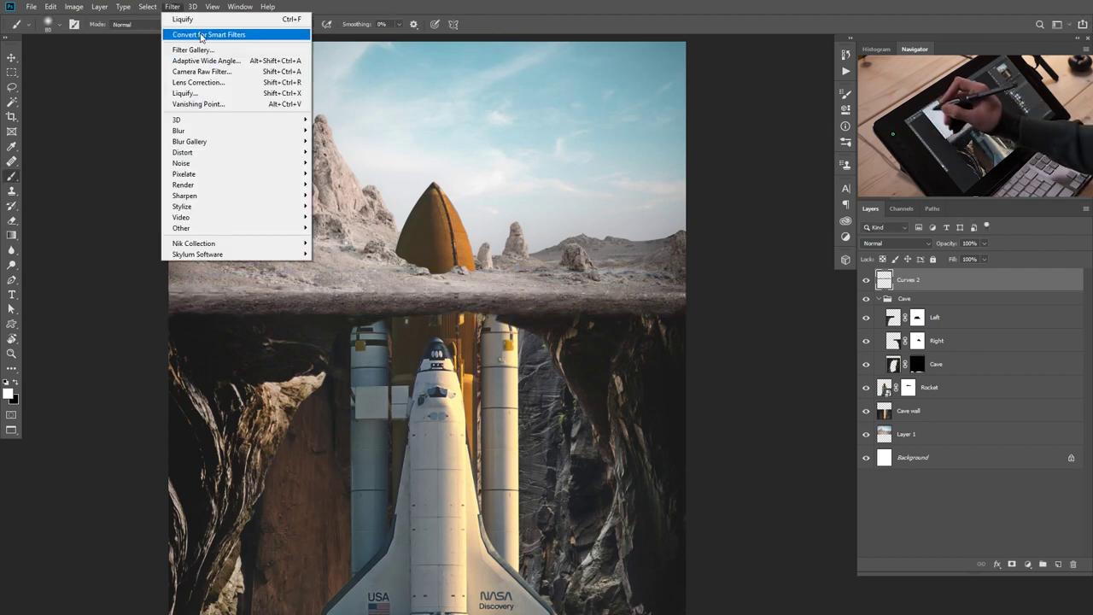
pyautogui.click(240, 96)
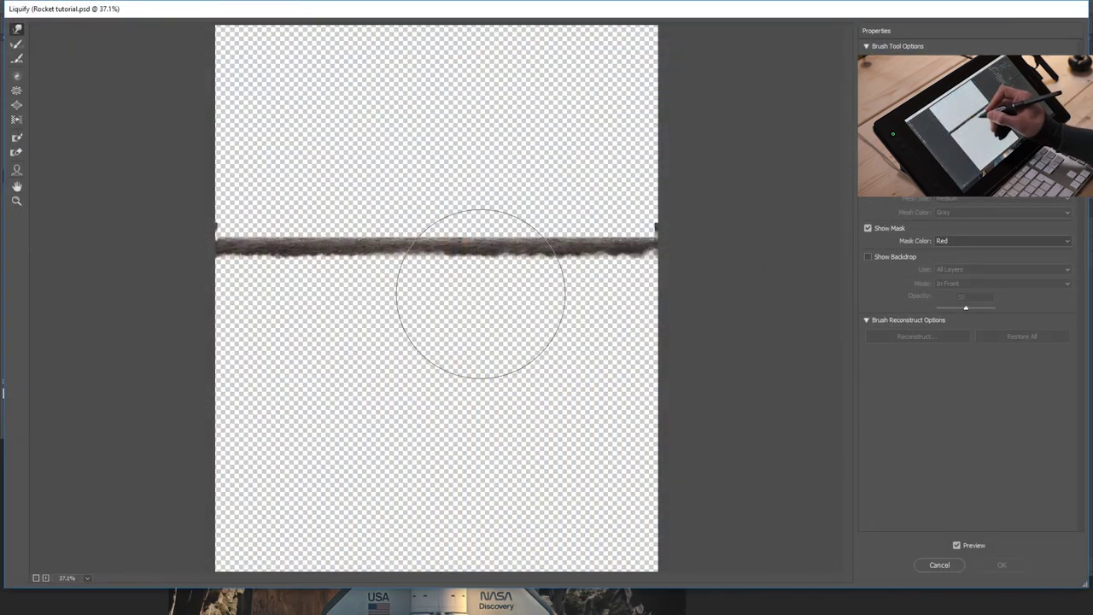
pyautogui.moveTo(454, 267); pyautogui.dragTo(499, 258)
pyautogui.moveTo(301, 250)
pyautogui.mouseDown()
pyautogui.moveTo(298, 262)
pyautogui.moveTo(447, 276)
pyautogui.moveTo(534, 254)
pyautogui.moveTo(575, 259)
pyautogui.moveTo(223, 253)
pyautogui.mouseUp()
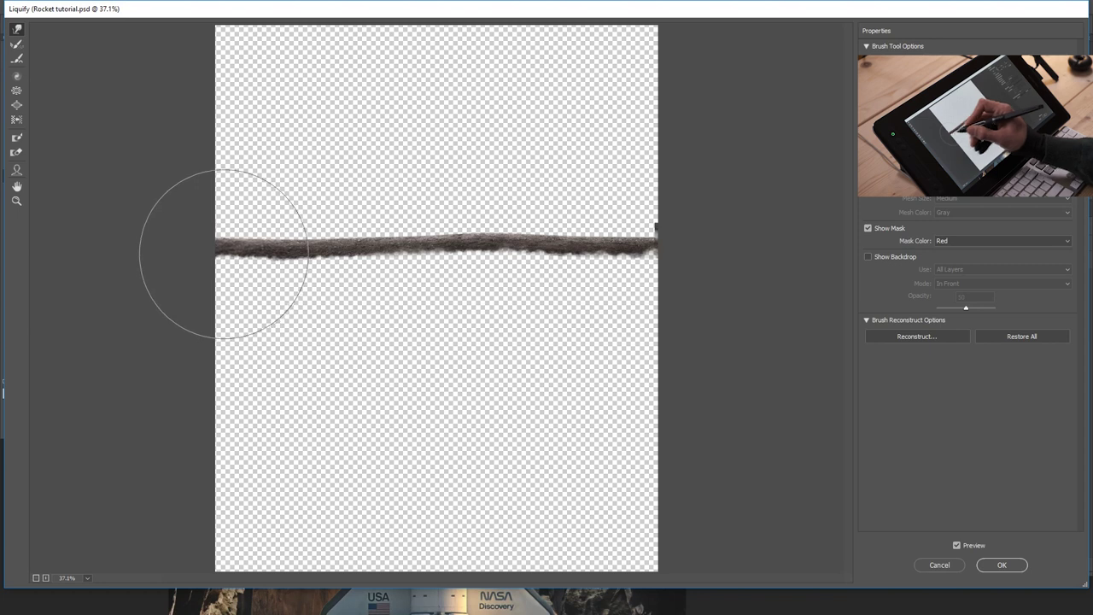
pyautogui.moveTo(661, 263)
pyautogui.mouseDown()
pyautogui.moveTo(669, 259)
pyautogui.moveTo(494, 257)
pyautogui.mouseUp()
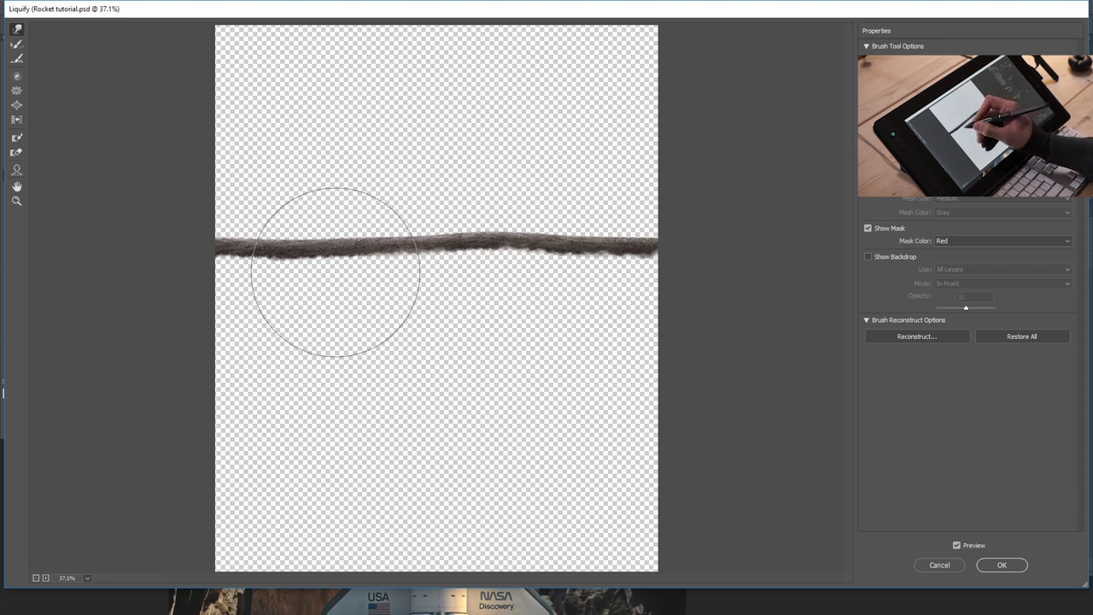
pyautogui.click(1014, 562)
# Move the merged dirt layer slightly upward so it sits against the desert ground's lower edge.
pyautogui.hotkey('ctrl', '-')
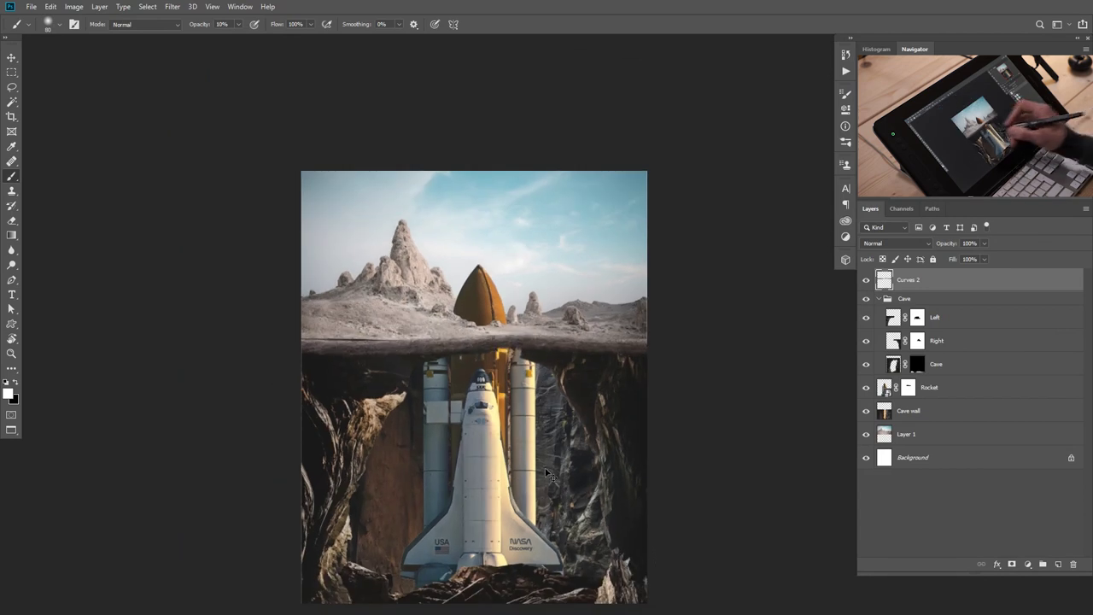
pyautogui.hotkey('ctrl', '+')
pyautogui.press('v')
pyautogui.moveTo(565, 320); pyautogui.dragTo(565, 315)
pyautogui.moveTo(636, 378); pyautogui.dragTo(607, 382)
pyautogui.hscroll(2, 605, 384)
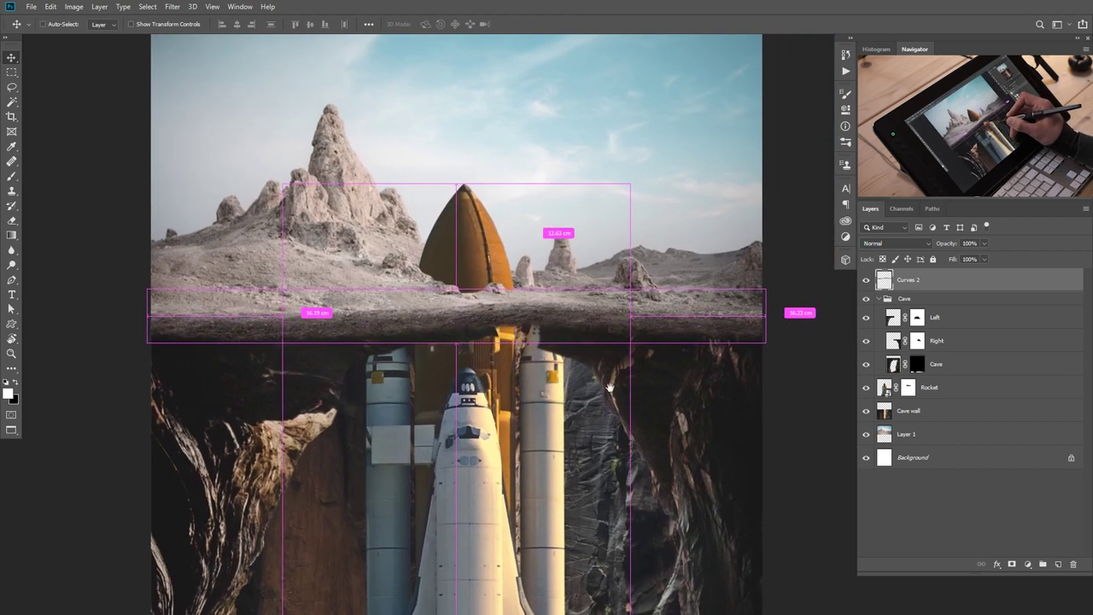
pyautogui.hotkey('ctrl', '-')
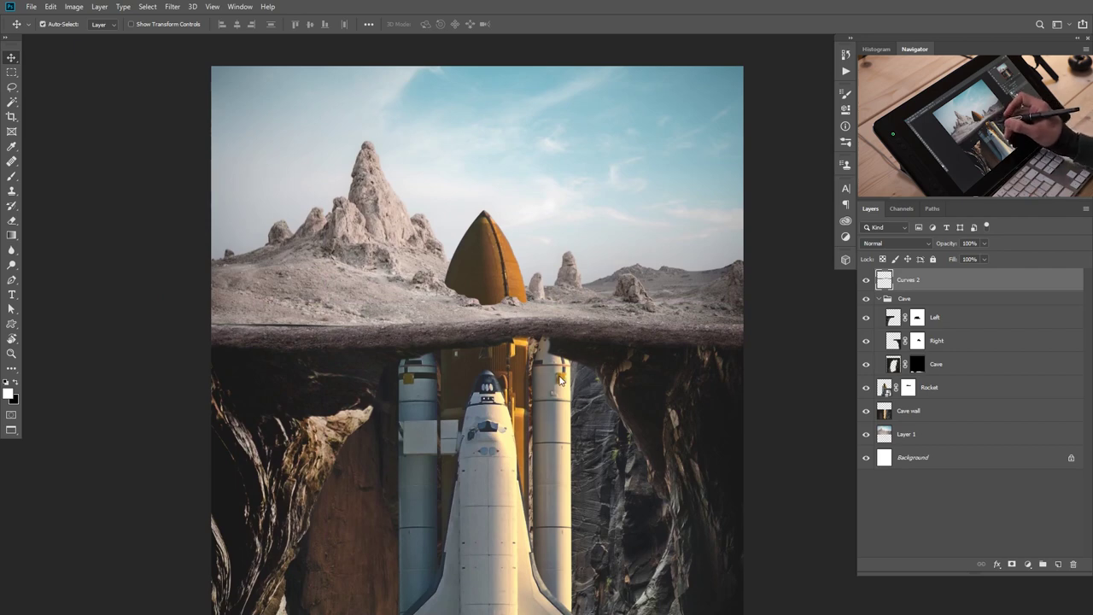
# Liquify the dirt layer again, pushing the strip's raised middle slightly back down.
pyautogui.hotkey('ctrl', 'shift', 'x')
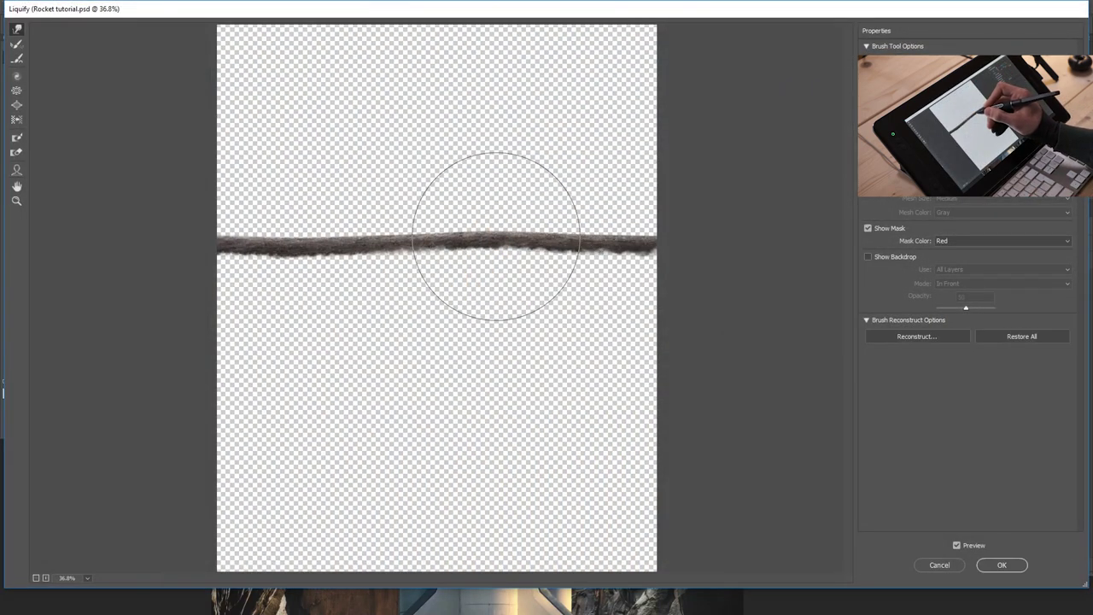
pyautogui.moveTo(476, 239); pyautogui.dragTo(477, 254)
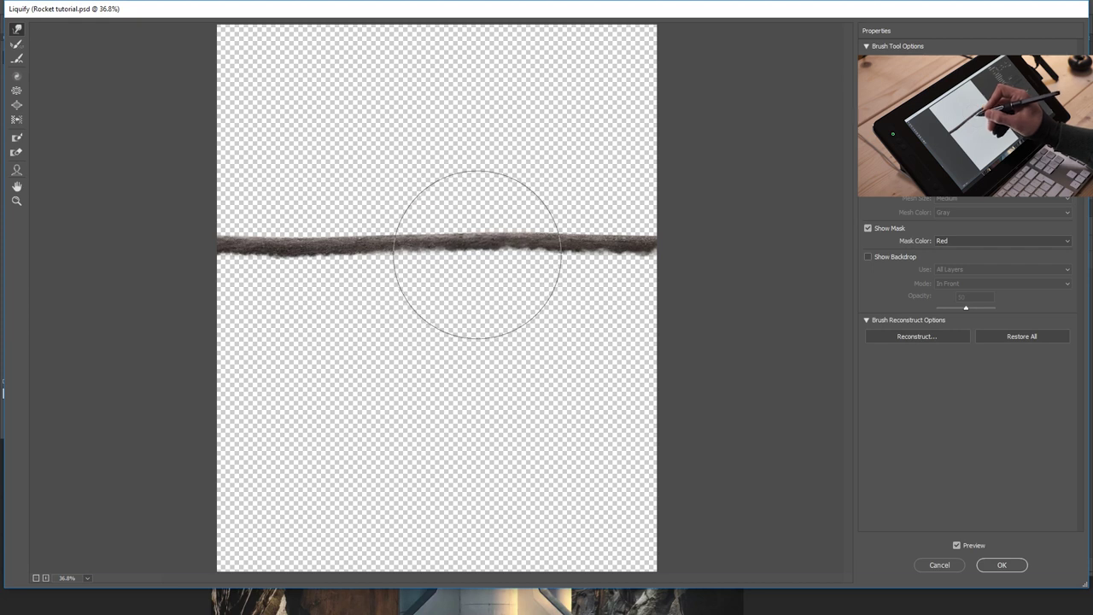
pyautogui.click(1002, 565)
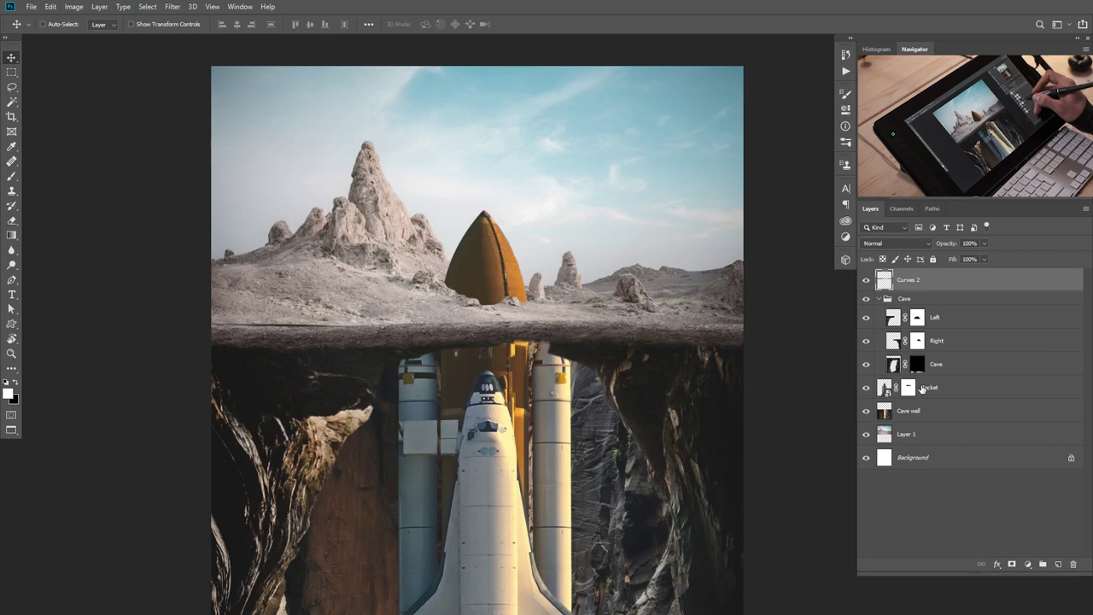
# Paint black at 100% opacity on the Left layer's mask to hide the dark line along the dirt's top edge.
pyautogui.click(901, 342)
pyautogui.click(917, 325)
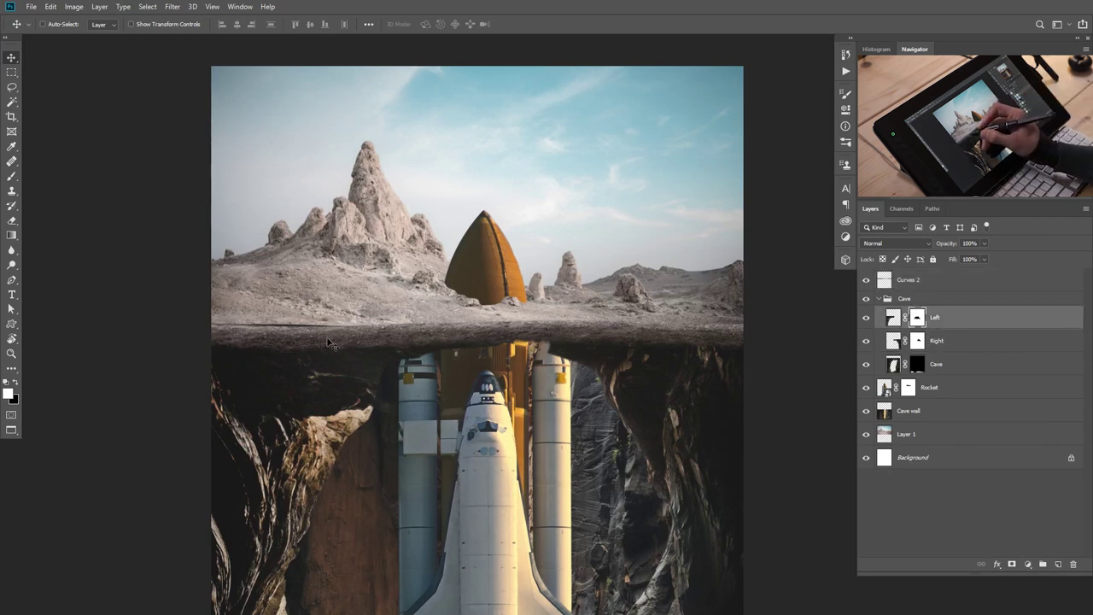
pyautogui.press('b')
pyautogui.press('x')
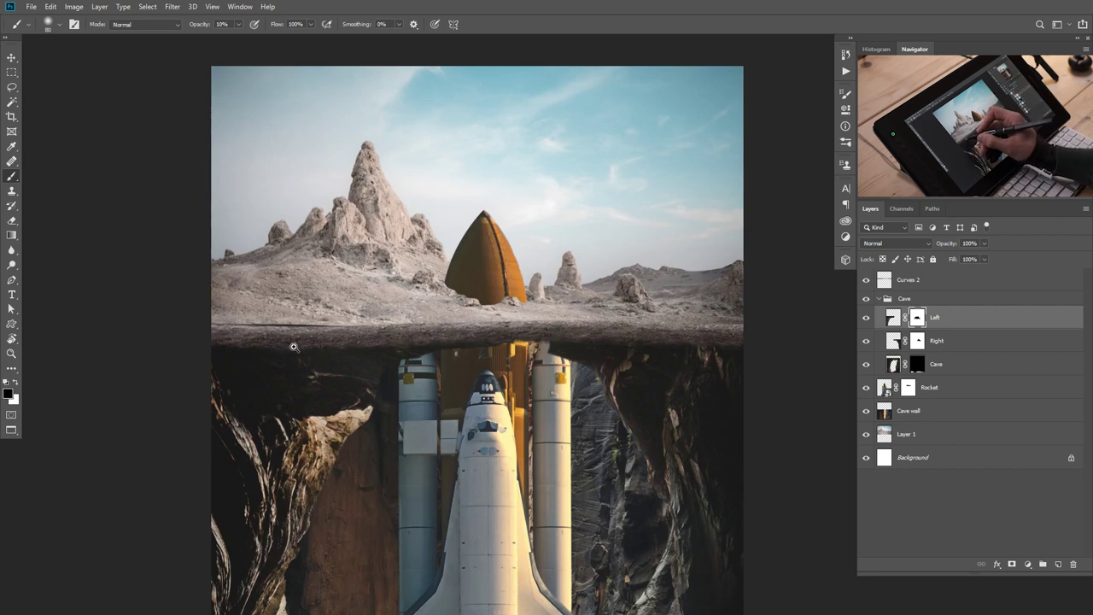
pyautogui.moveTo(291, 349); pyautogui.dragTo(353, 342)
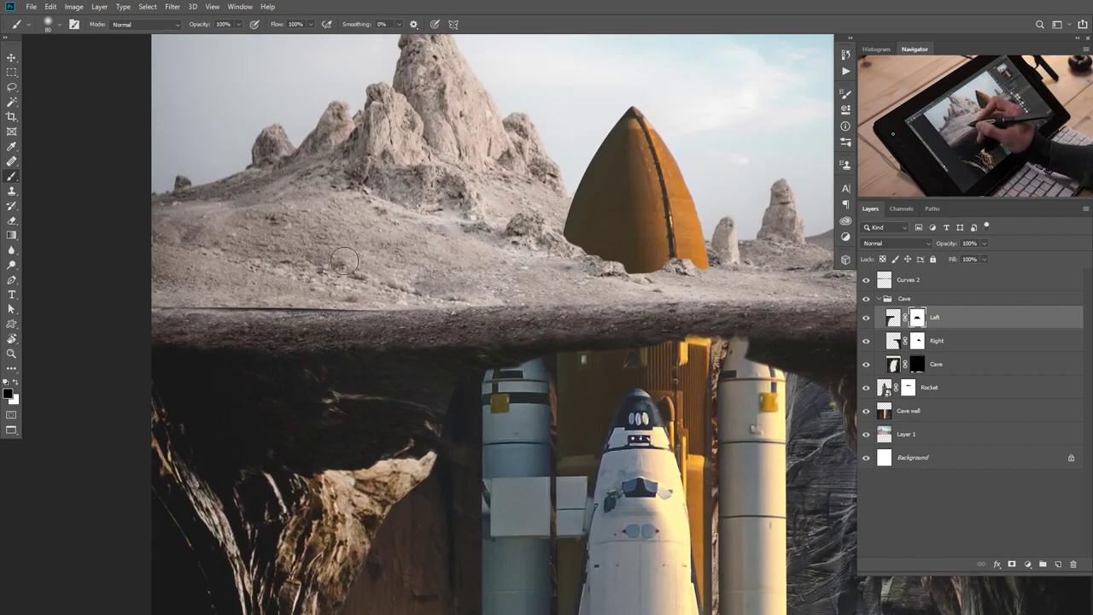
pyautogui.moveTo(323, 301); pyautogui.dragTo(147, 310)
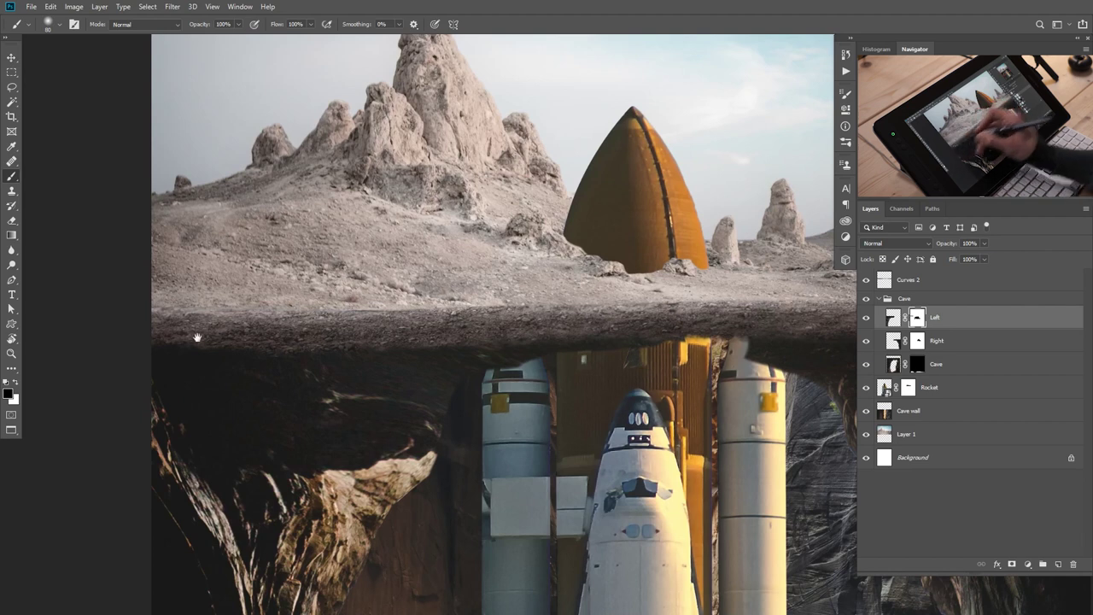
# Harden the brush and continue painting black on the Left layer's mask along the cave ceiling near the rocket.
pyautogui.moveTo(580, 323); pyautogui.dragTo(245, 319)
pyautogui.moveTo(599, 342); pyautogui.dragTo(562, 342)
pyautogui.moveTo(493, 359); pyautogui.dragTo(749, 310)
pyautogui.rightClick(520, 323)
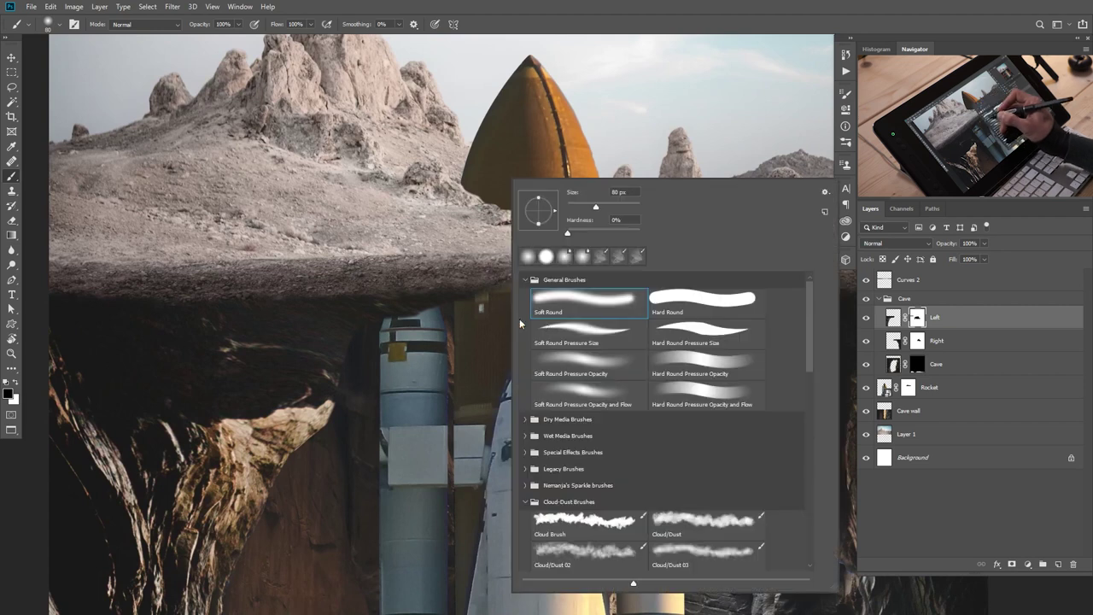
pyautogui.moveTo(485, 337)
pyautogui.mouseDown()
pyautogui.moveTo(454, 311)
pyautogui.moveTo(397, 330)
pyautogui.mouseUp()
pyautogui.moveTo(568, 329)
pyautogui.mouseDown()
pyautogui.moveTo(325, 319)
pyautogui.moveTo(410, 292)
pyautogui.moveTo(423, 306)
pyautogui.mouseUp()
# Open the Right layer in Liquify and push the underside of its rock overhang upward with a smaller brush.
pyautogui.click(925, 343)
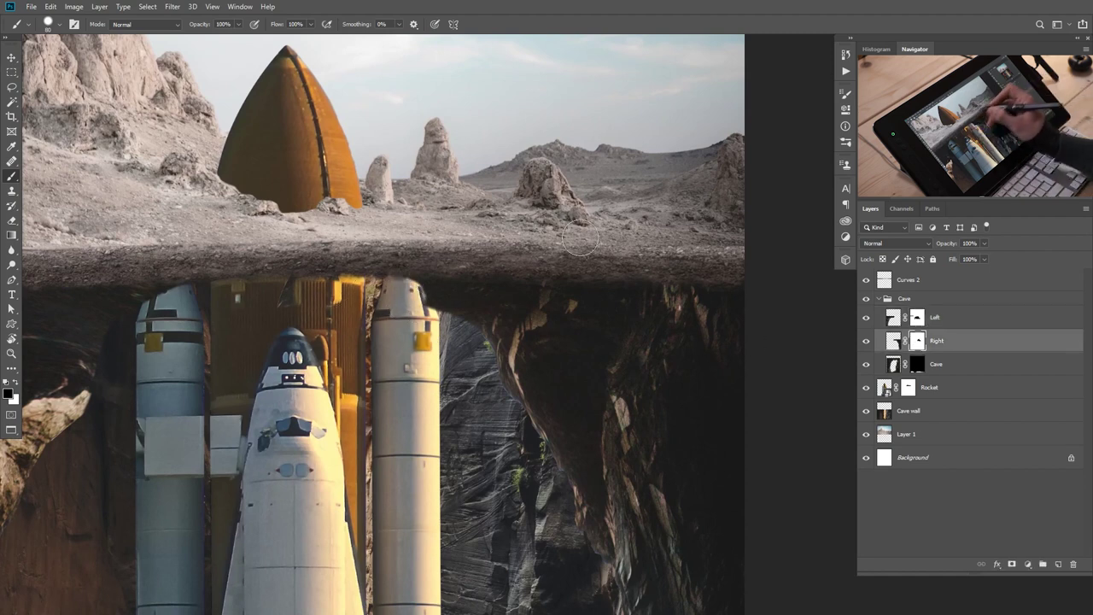
pyautogui.press('x')
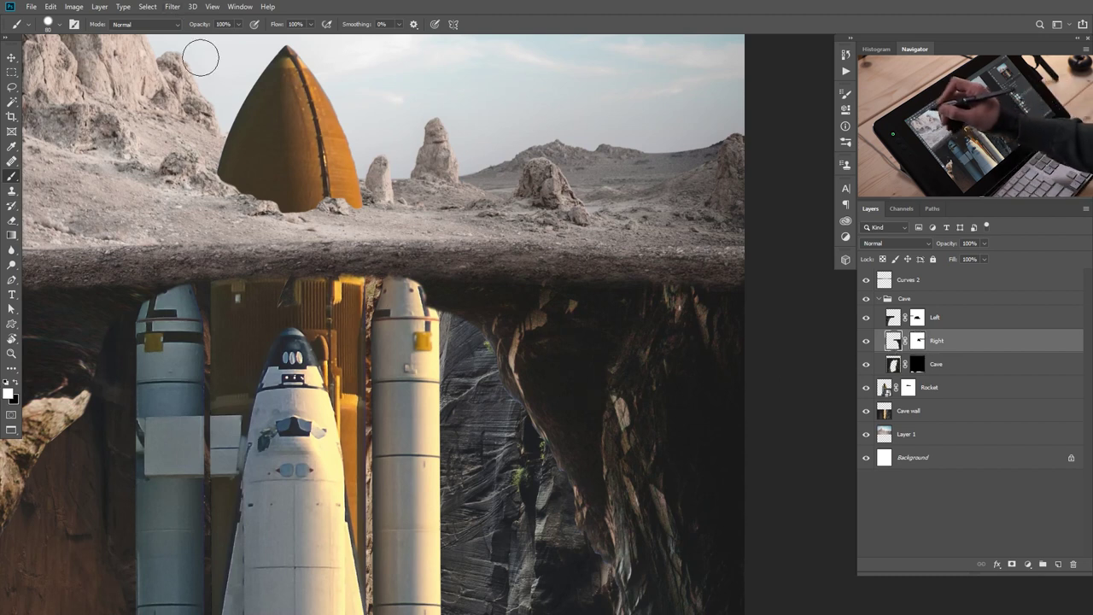
pyautogui.click(171, 6)
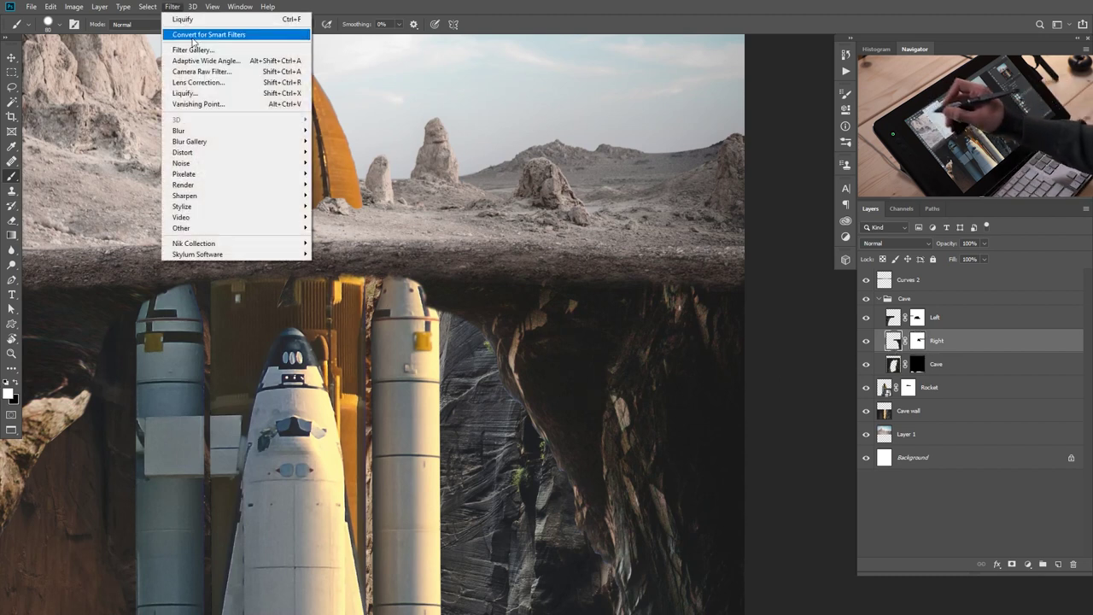
pyautogui.click(219, 94)
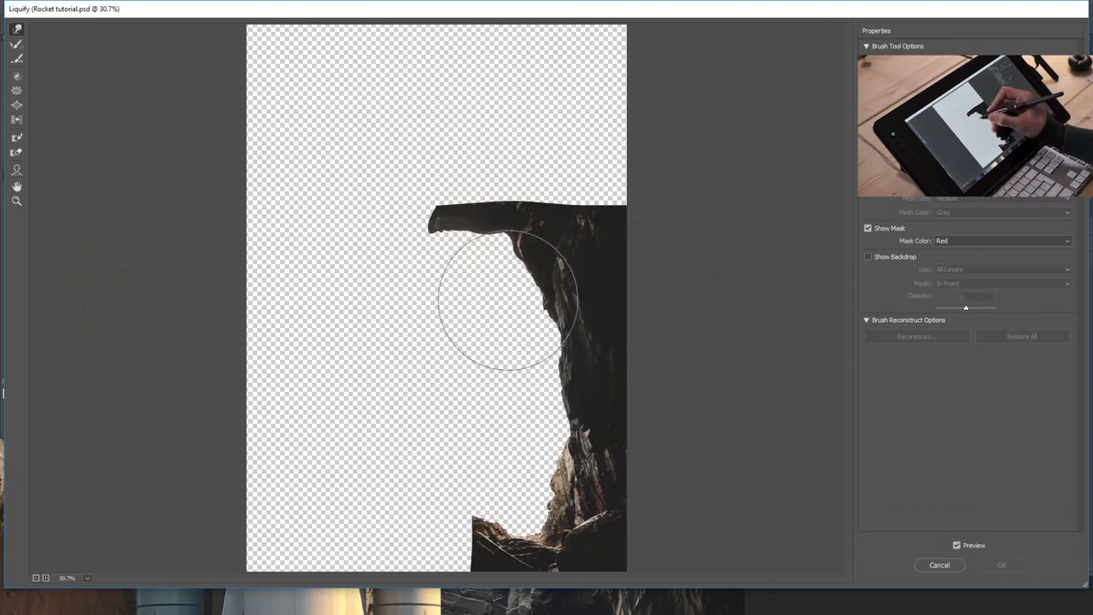
pyautogui.press('[')
pyautogui.press('[')
pyautogui.press('[')
pyautogui.press('[')
pyautogui.press('[')
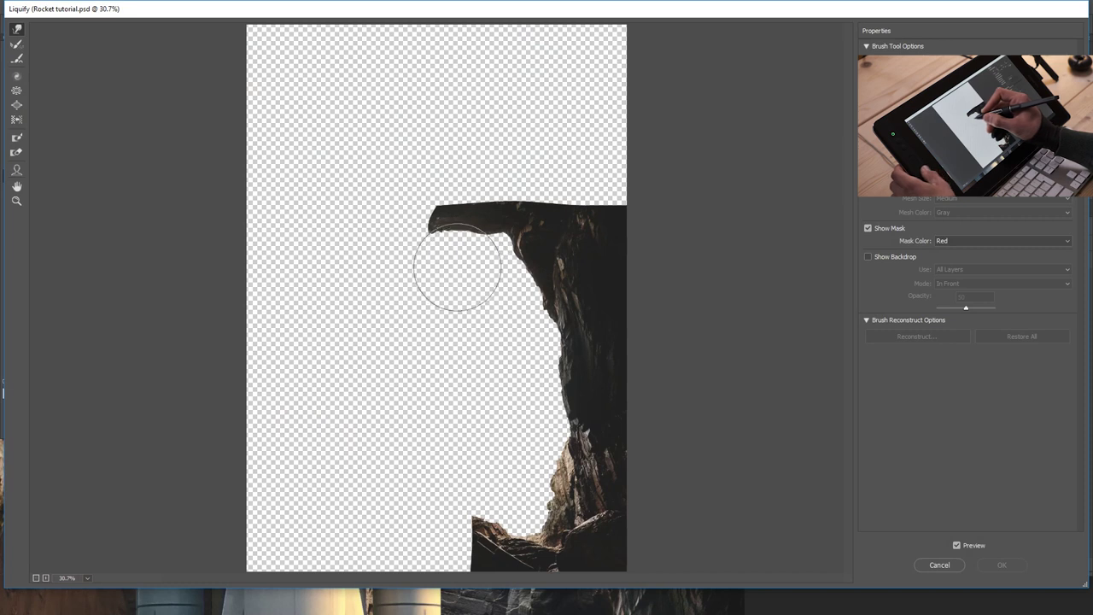
pyautogui.moveTo(445, 260)
pyautogui.mouseDown()
pyautogui.moveTo(439, 237)
pyautogui.moveTo(478, 253)
pyautogui.moveTo(486, 221)
pyautogui.mouseUp()
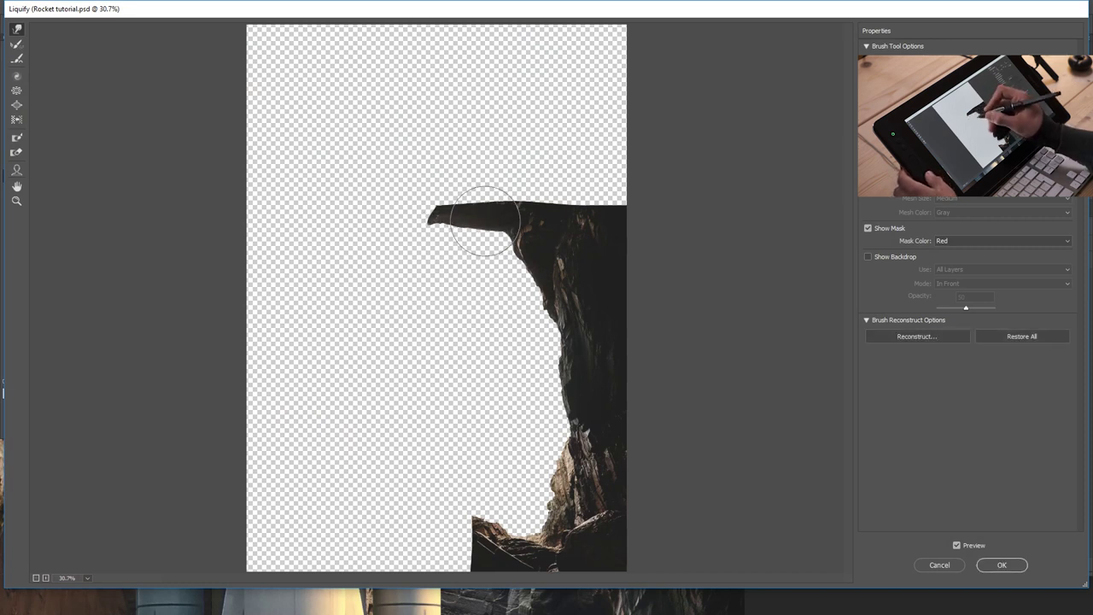
# Show all layers as a backdrop at 50% opacity, reshape the Right cave wall's inner edge with a smaller brush, and apply Liquify.
pyautogui.click(868, 257)
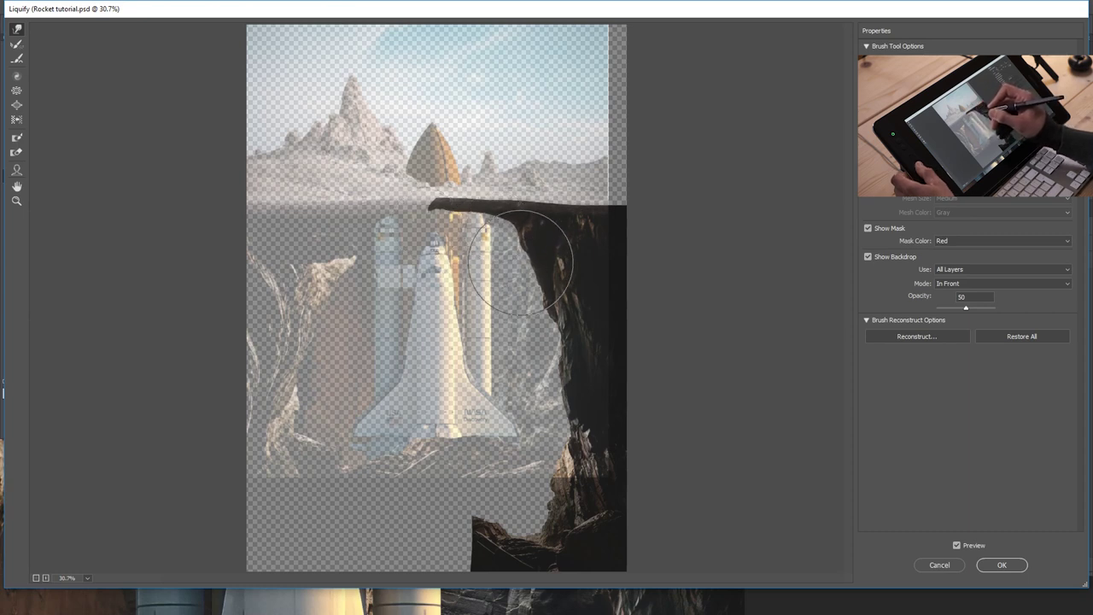
pyautogui.press('[')
pyautogui.press('[')
pyautogui.press('[')
pyautogui.press('[')
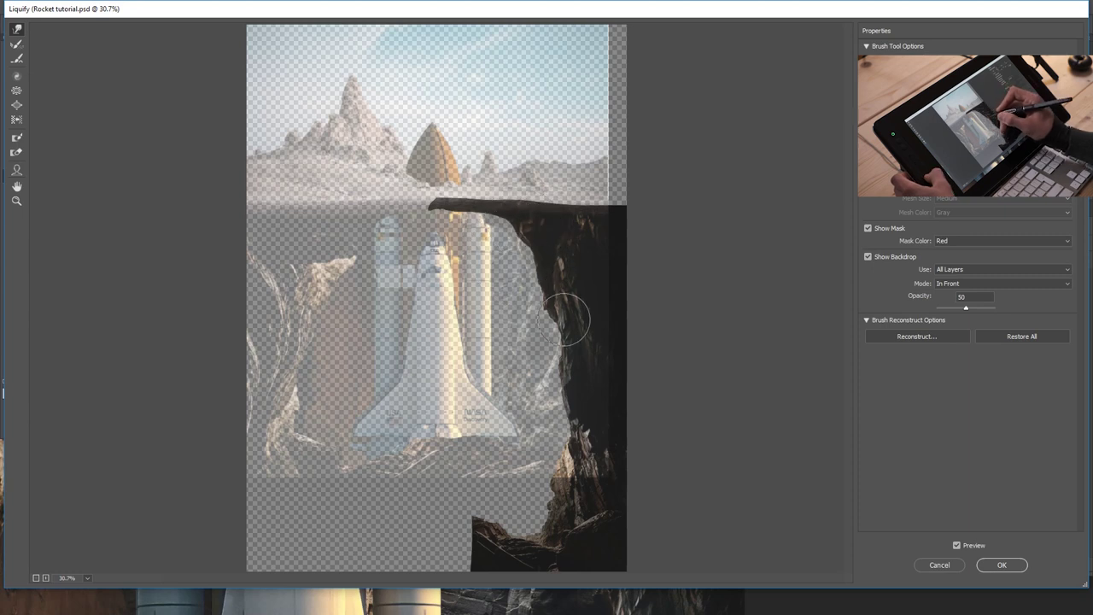
pyautogui.click(1005, 565)
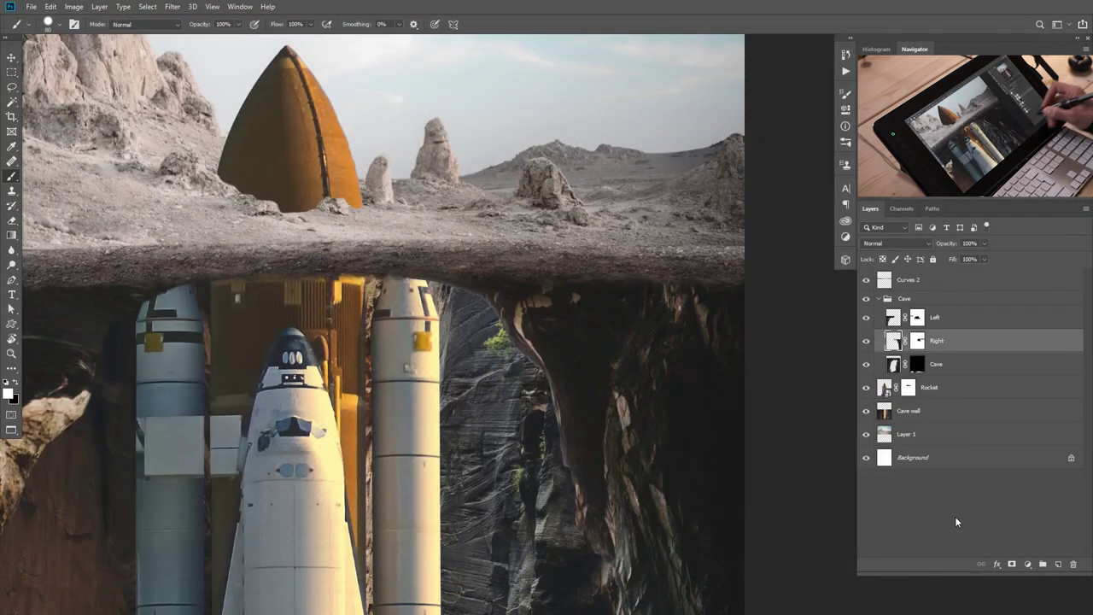
# Target the Right layer's mask with black as the painting colour and check the whole composite.
pyautogui.click(917, 340)
pyautogui.press('x')
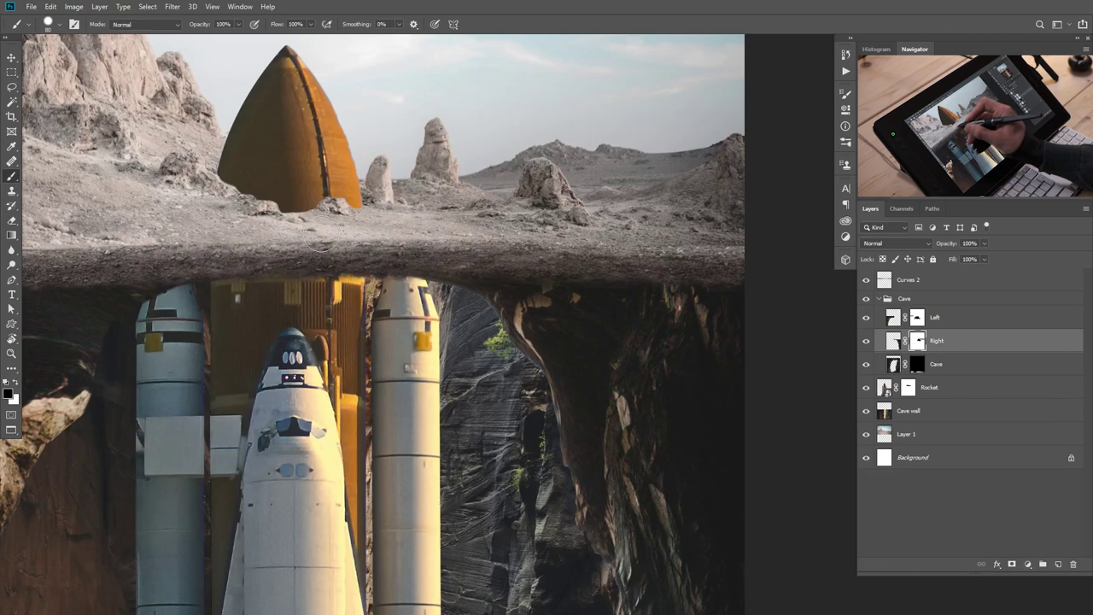
pyautogui.hotkey('ctrl', '0')
pyautogui.moveTo(394, 369)
pyautogui.mouseDown()
pyautogui.moveTo(447, 382)
pyautogui.moveTo(437, 378)
pyautogui.mouseUp()
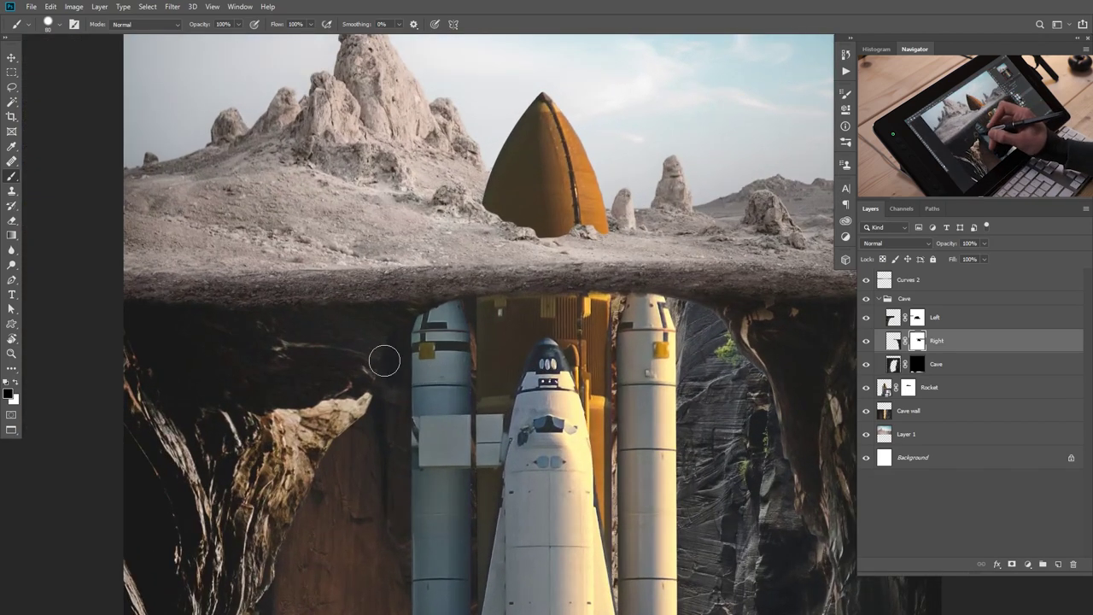
pyautogui.scroll(-5, 391, 399)
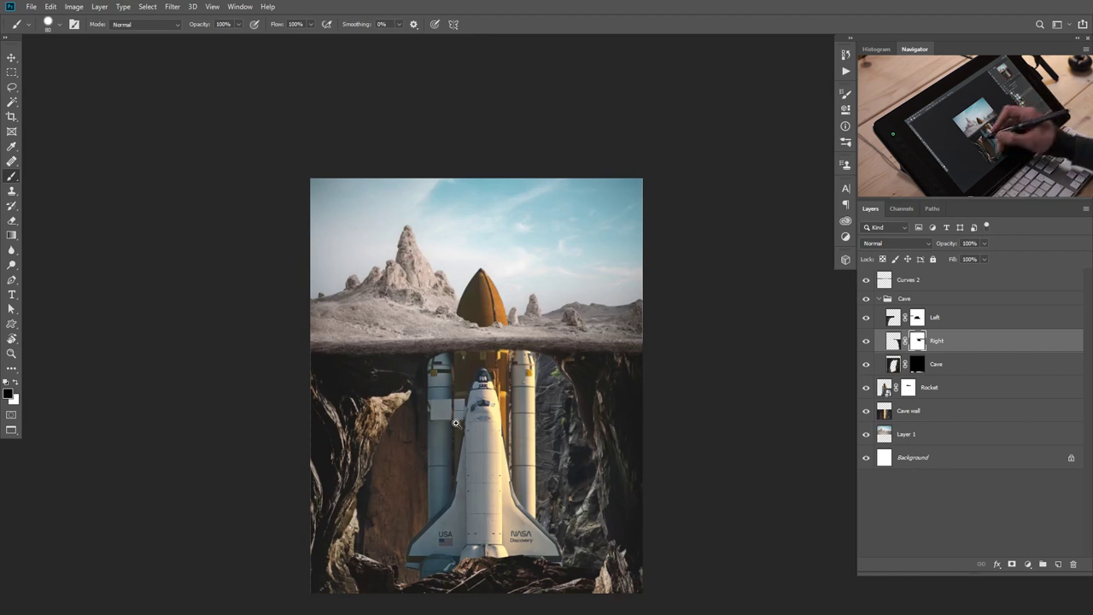
# Open the Left layer's image in Liquify and push the underside of its rock overhang upward.
pyautogui.scroll(2, 456, 423)
pyautogui.click(894, 321)
pyautogui.press('x')
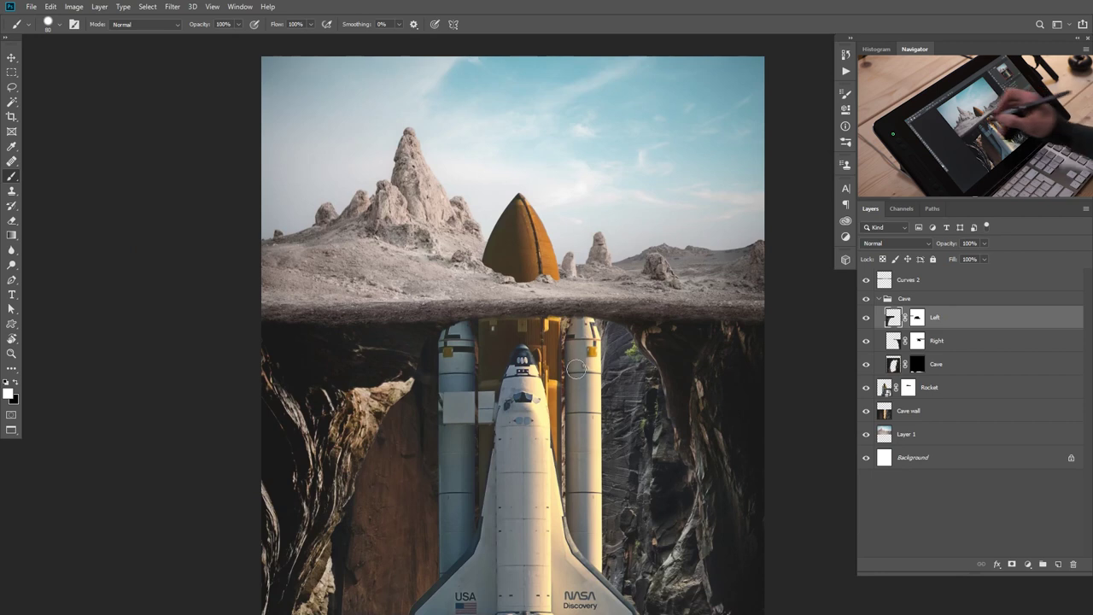
pyautogui.click(174, 7)
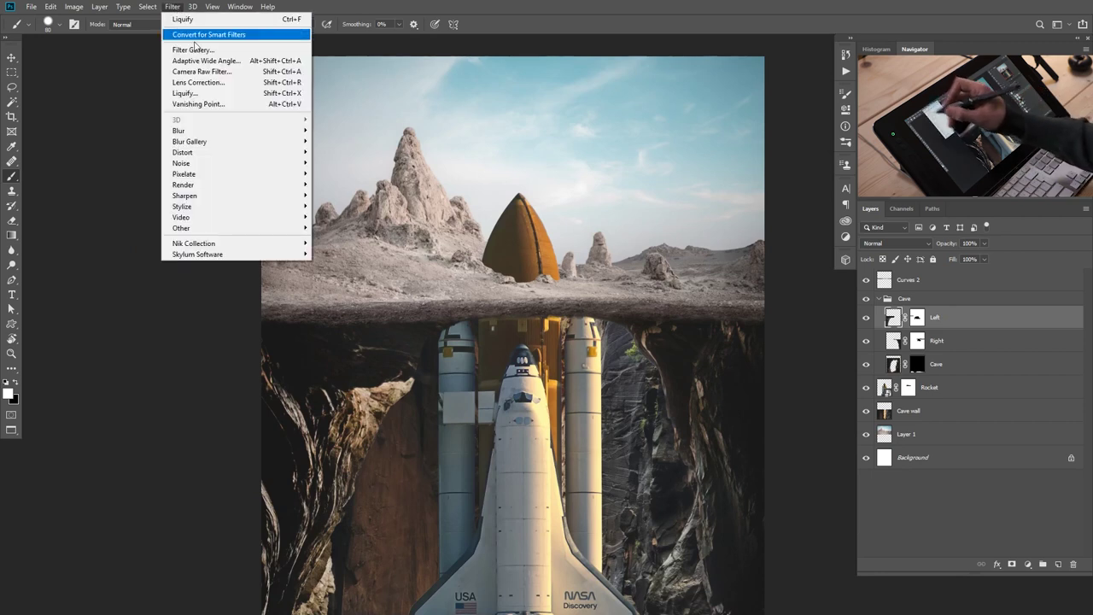
pyautogui.click(240, 93)
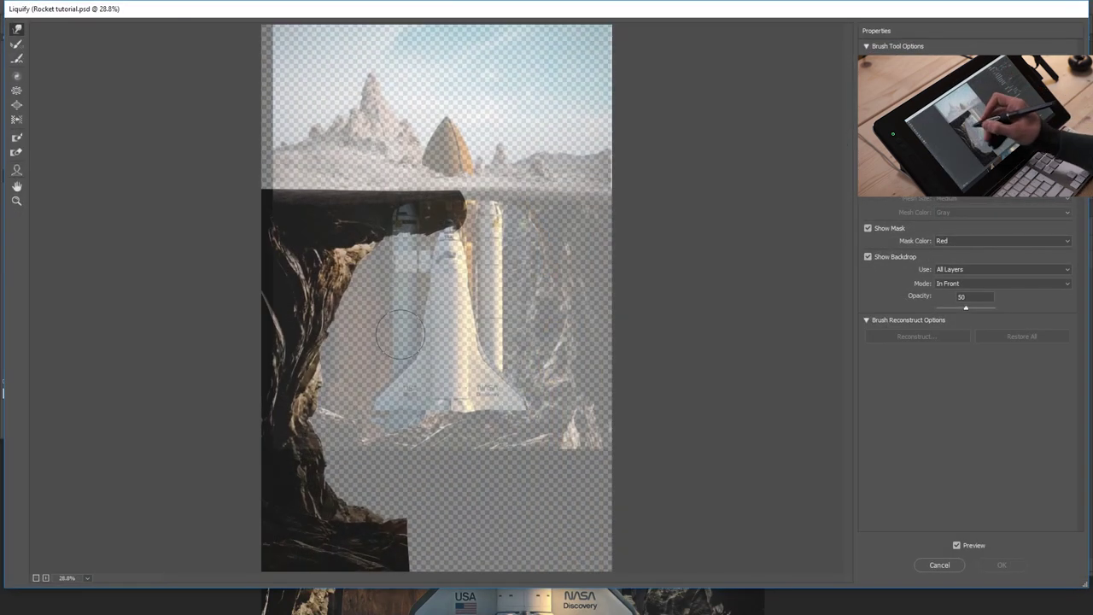
pyautogui.moveTo(366, 284)
pyautogui.mouseDown()
pyautogui.moveTo(348, 285)
pyautogui.moveTo(369, 257)
pyautogui.mouseUp()
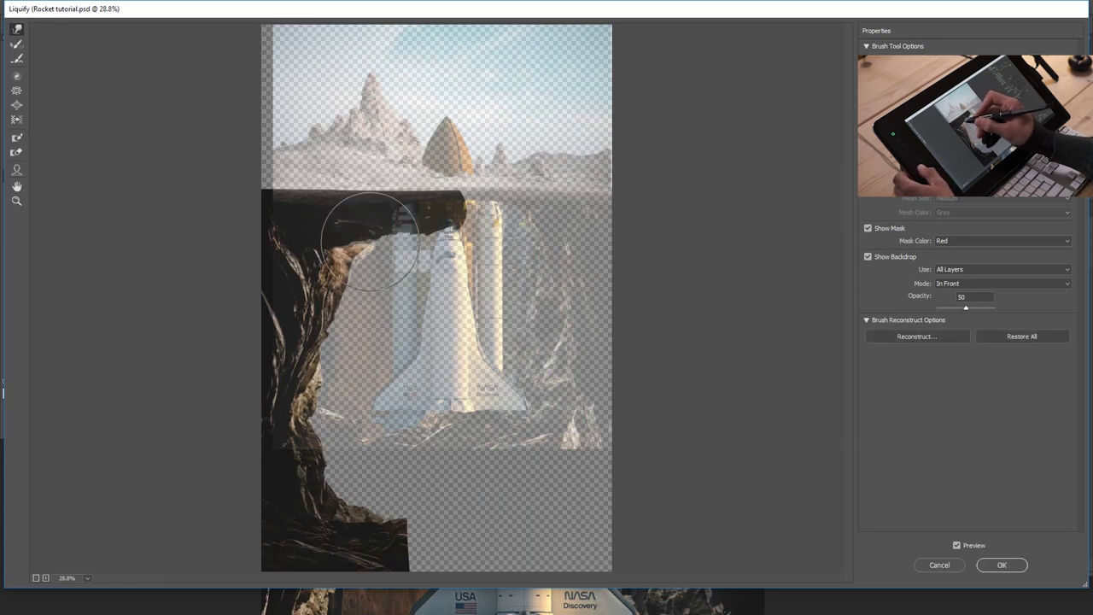
pyautogui.moveTo(431, 245)
pyautogui.mouseDown()
pyautogui.moveTo(433, 233)
pyautogui.moveTo(458, 229)
pyautogui.mouseUp()
# Enlarge the Liquify brush, push the Left wall's upper inner edge away from the rocket, and apply the filter.
pyautogui.press(']')
pyautogui.press(']')
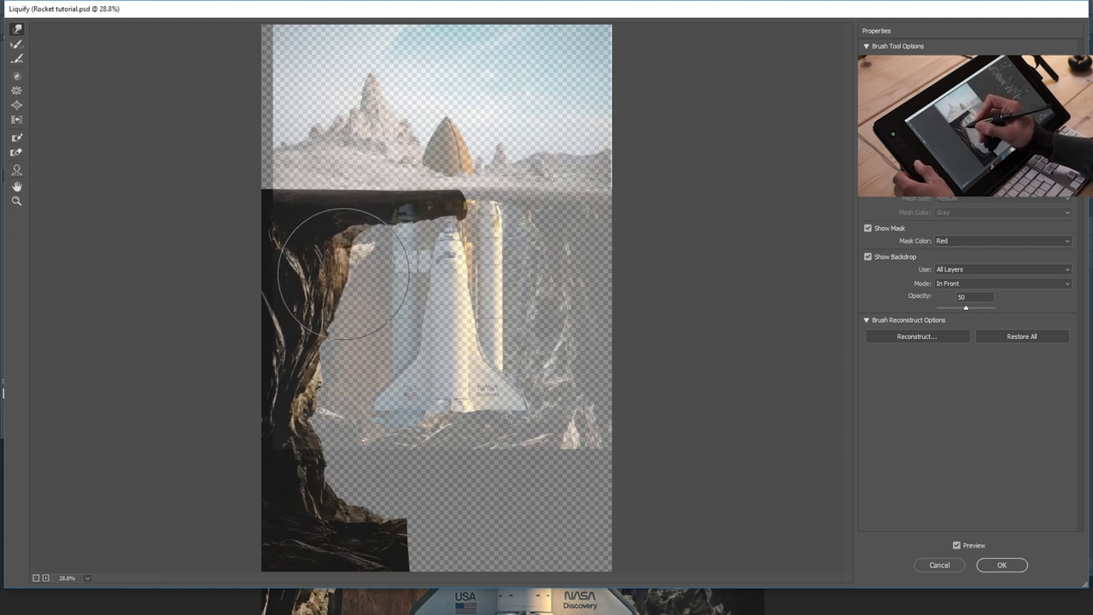
pyautogui.moveTo(350, 264)
pyautogui.mouseDown()
pyautogui.moveTo(351, 235)
pyautogui.moveTo(385, 231)
pyautogui.moveTo(320, 295)
pyautogui.mouseUp()
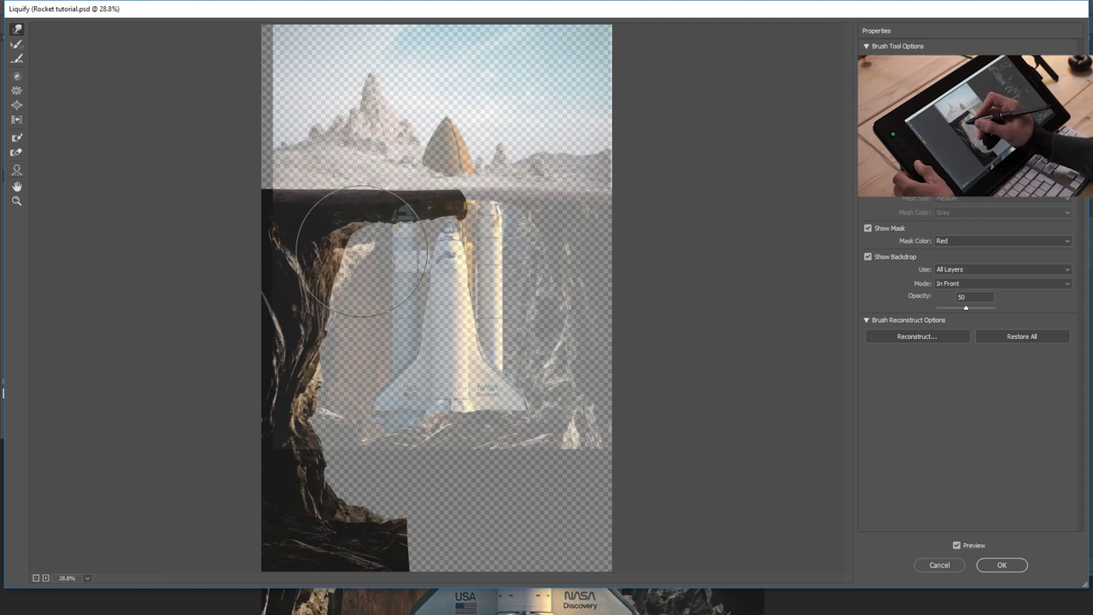
pyautogui.click(1002, 565)
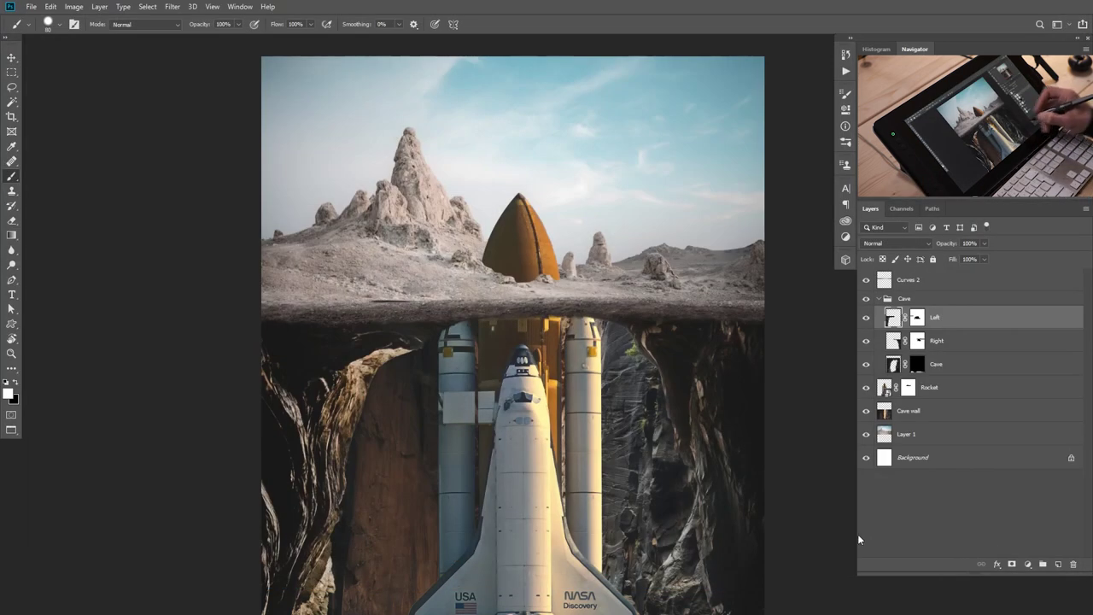
# Reopen Liquify on the Left layer, raise the overhang's underside further, push the lower wall inward with a larger brush, and apply.
pyautogui.scroll(1, 521, 419)
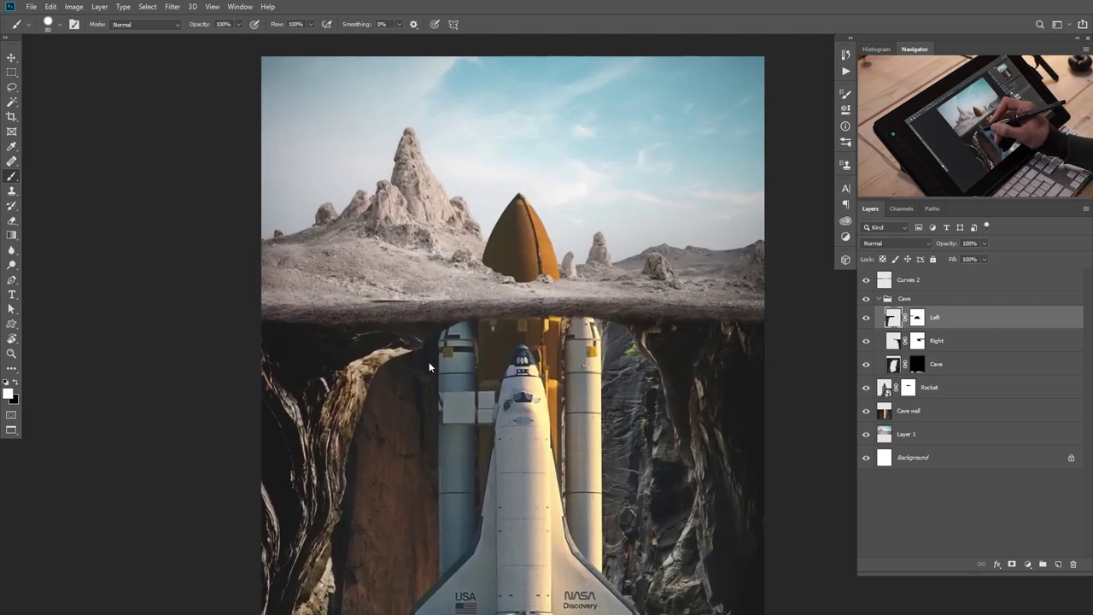
pyautogui.hotkey('ctrl', 'shift', 'x')
pyautogui.moveTo(400, 262)
pyautogui.mouseDown()
pyautogui.moveTo(362, 224)
pyautogui.moveTo(354, 232)
pyautogui.moveTo(414, 227)
pyautogui.mouseUp()
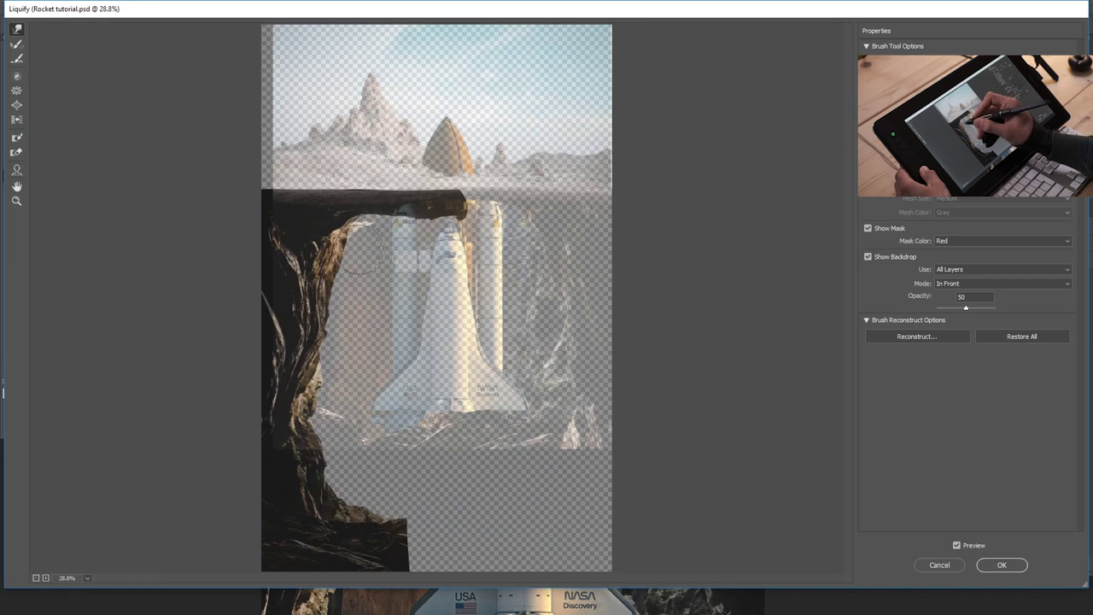
pyautogui.press(']')
pyautogui.press(']')
pyautogui.press(']')
pyautogui.press(']')
pyautogui.moveTo(318, 460)
pyautogui.mouseDown()
pyautogui.moveTo(328, 458)
pyautogui.moveTo(332, 483)
pyautogui.mouseUp()
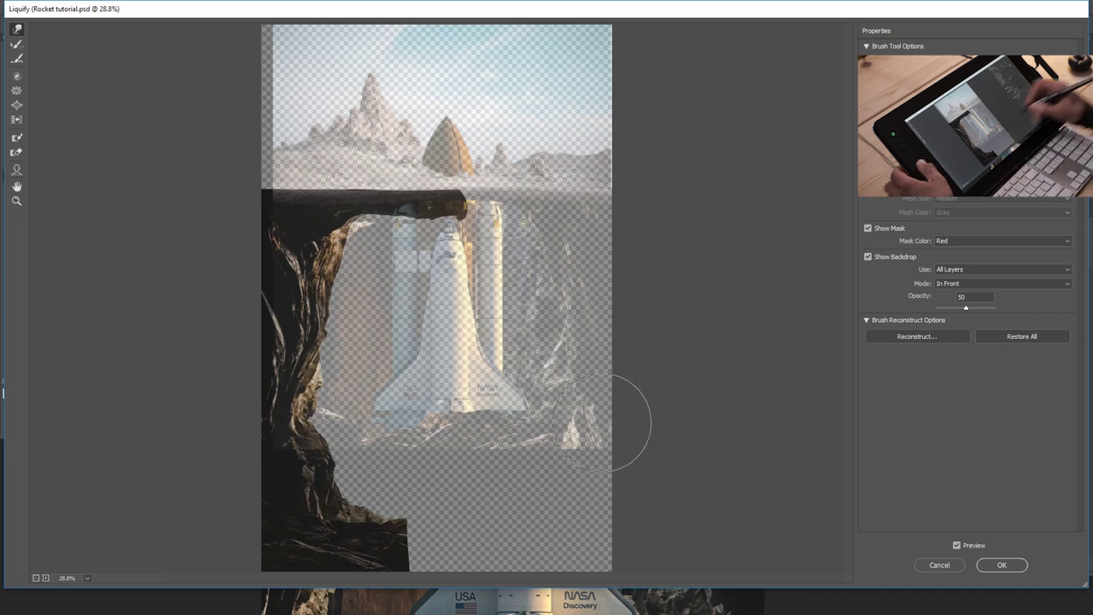
pyautogui.click(1008, 565)
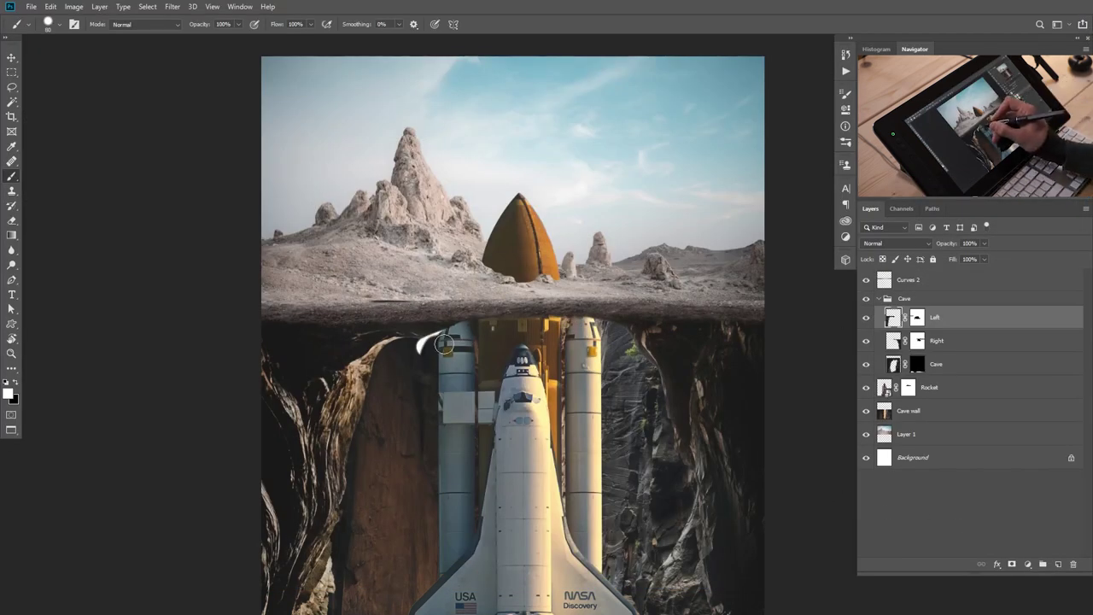
# Paint black on the Left layer's mask along the overhang edge beside the rocket booster and check the whole composite.
pyautogui.click(918, 318)
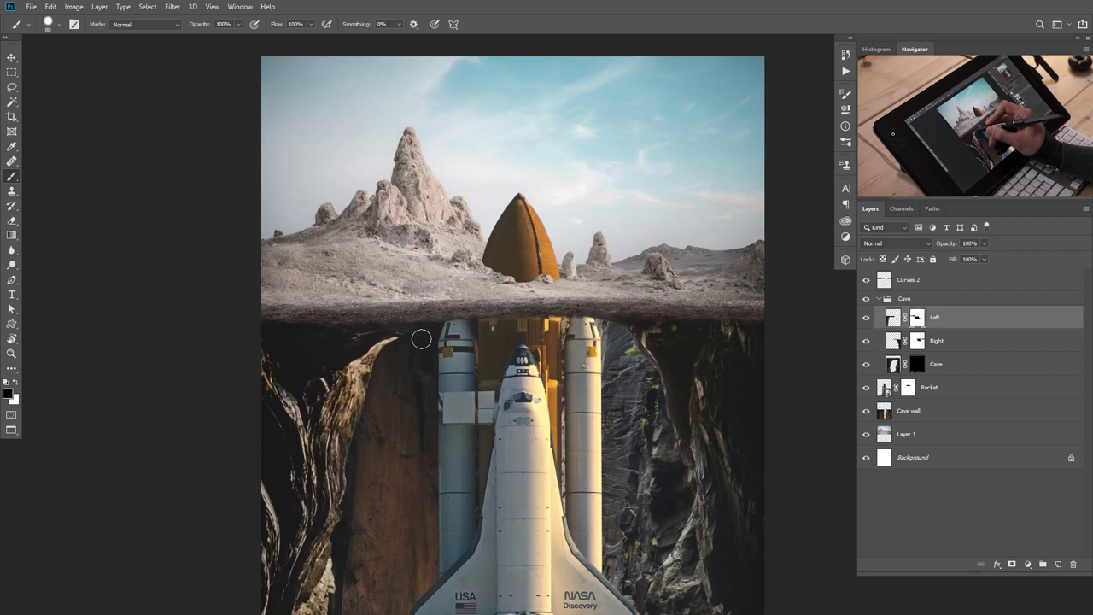
pyautogui.scroll(-5, 405, 359)
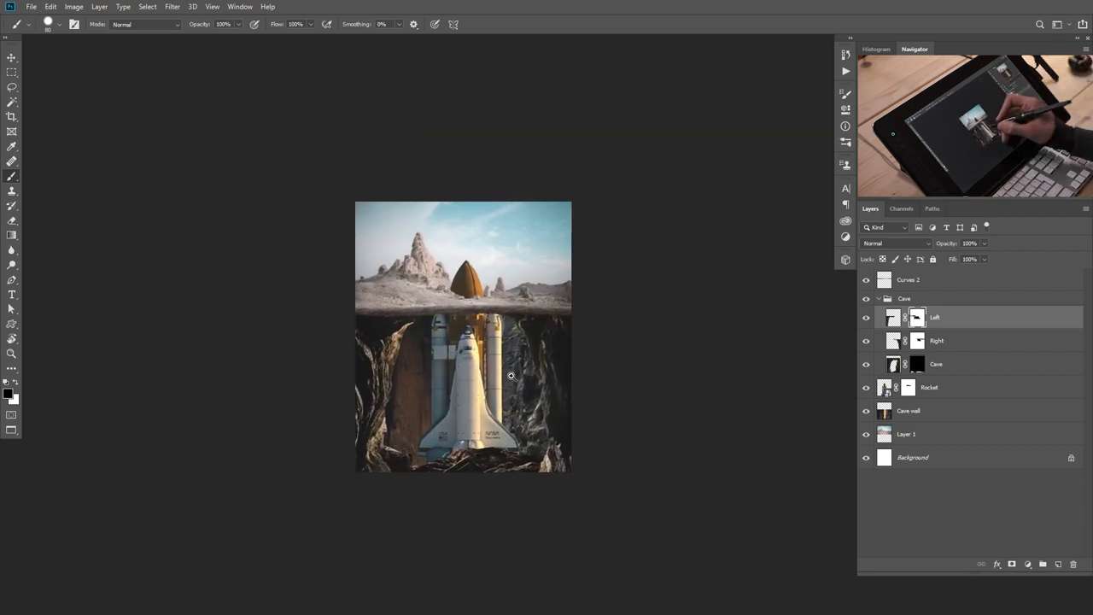
pyautogui.scroll(3, 511, 376)
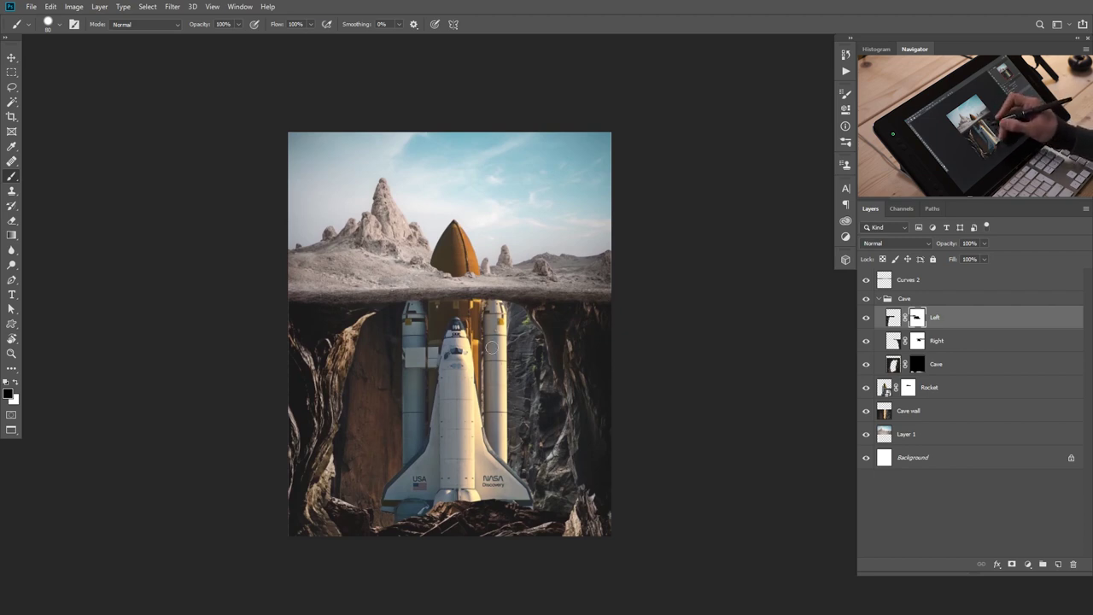
# Create a layer group named Rocket above the Rocket layer and move that layer into it.
pyautogui.click(885, 389)
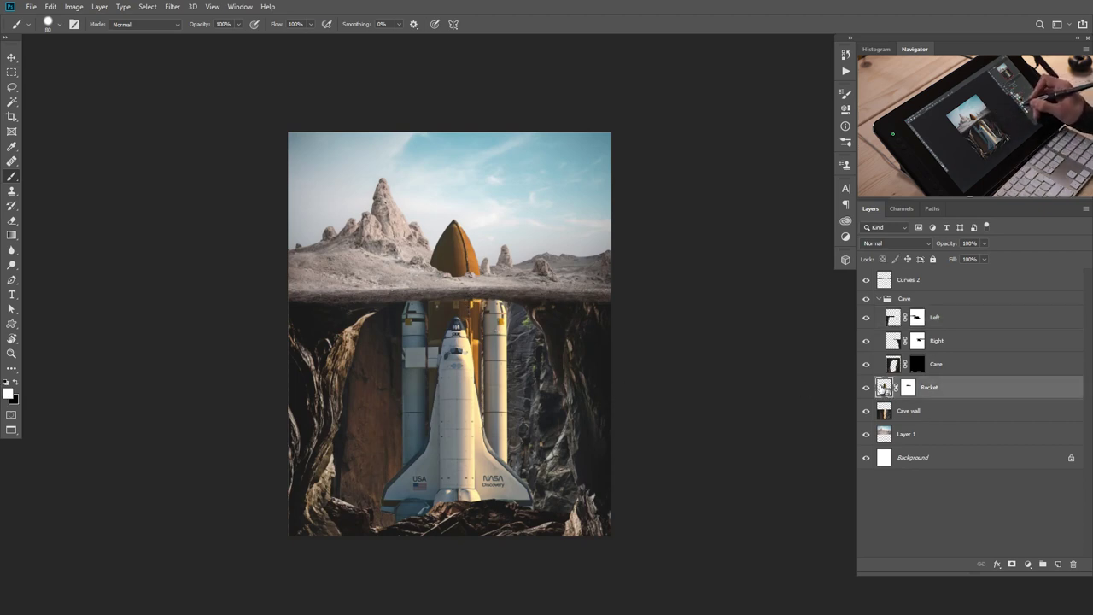
pyautogui.click(1043, 564)
pyautogui.moveTo(889, 400); pyautogui.dragTo(912, 386)
pyautogui.doubleClick(909, 382)
pyautogui.write('Rocket')
pyautogui.press('Return')
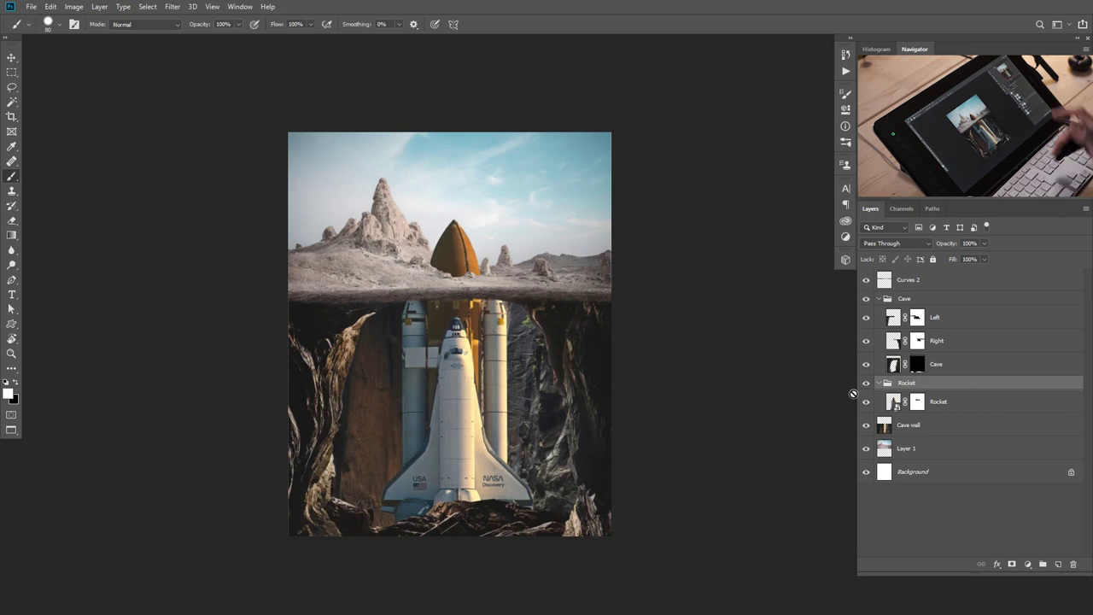
# Add a Hue/Saturation adjustment clipped to the Rocket layer and set its saturation to -78.
pyautogui.click(894, 403)
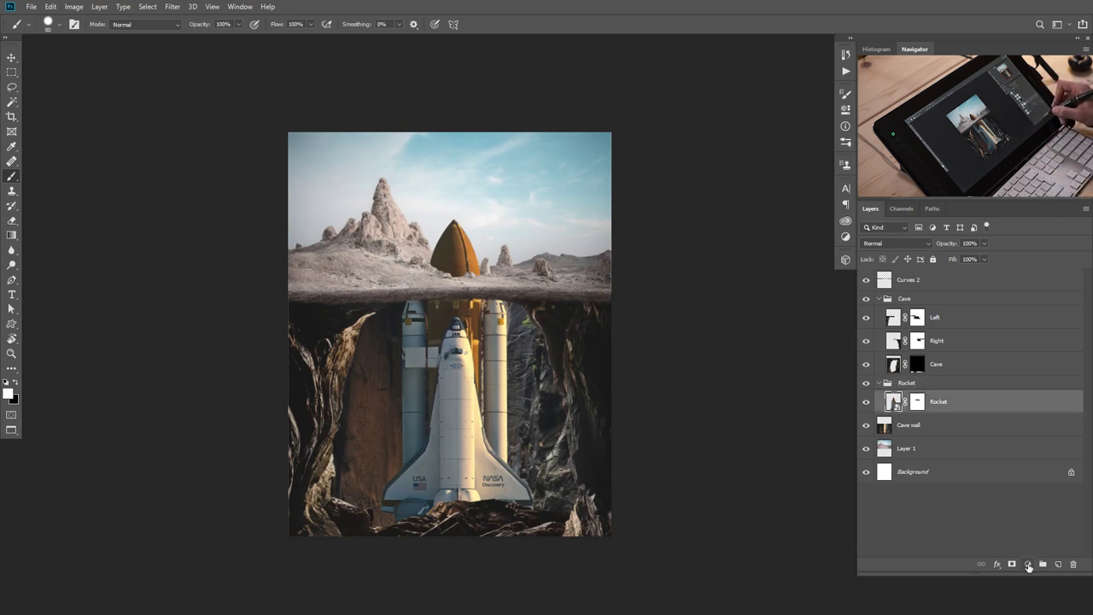
pyautogui.click(1029, 565)
pyautogui.click(1049, 464)
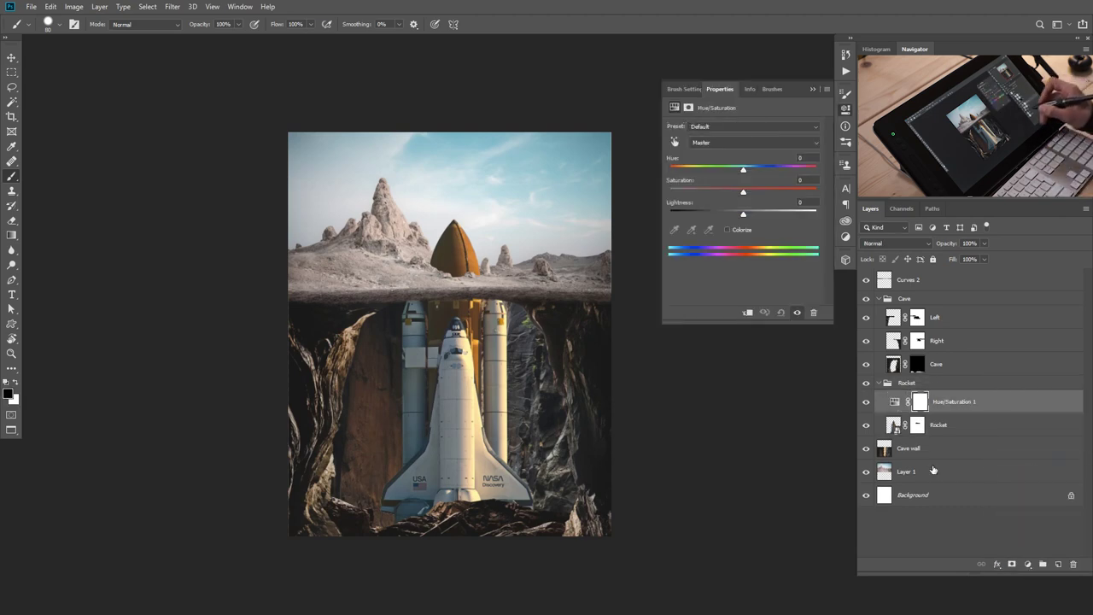
pyautogui.click(748, 314)
pyautogui.moveTo(744, 196); pyautogui.dragTo(707, 194)
pyautogui.scroll(1, 489, 404)
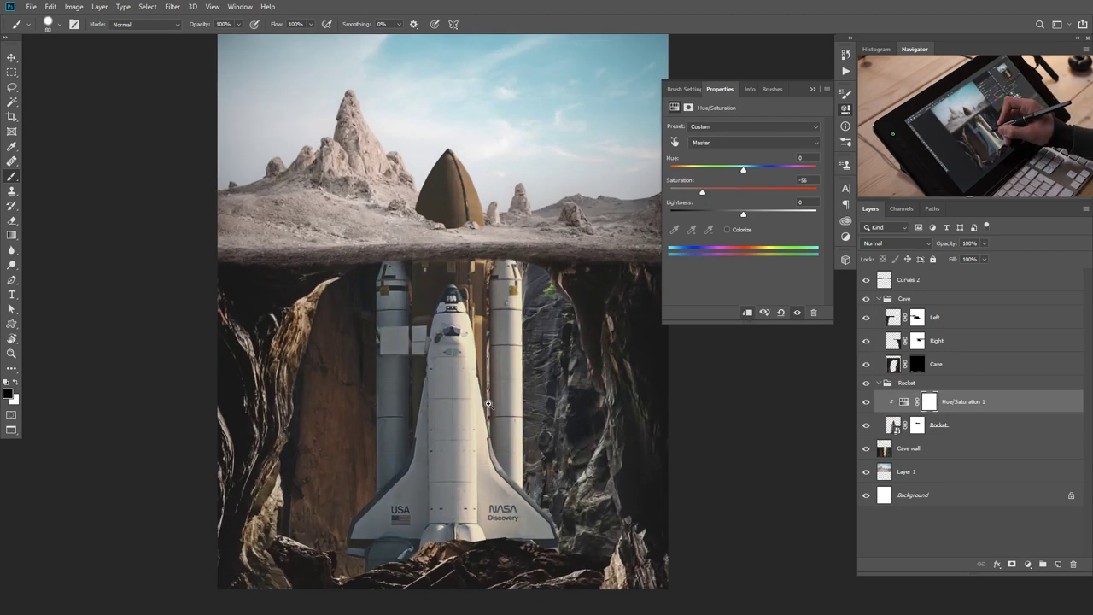
pyautogui.scroll(1, 489, 403)
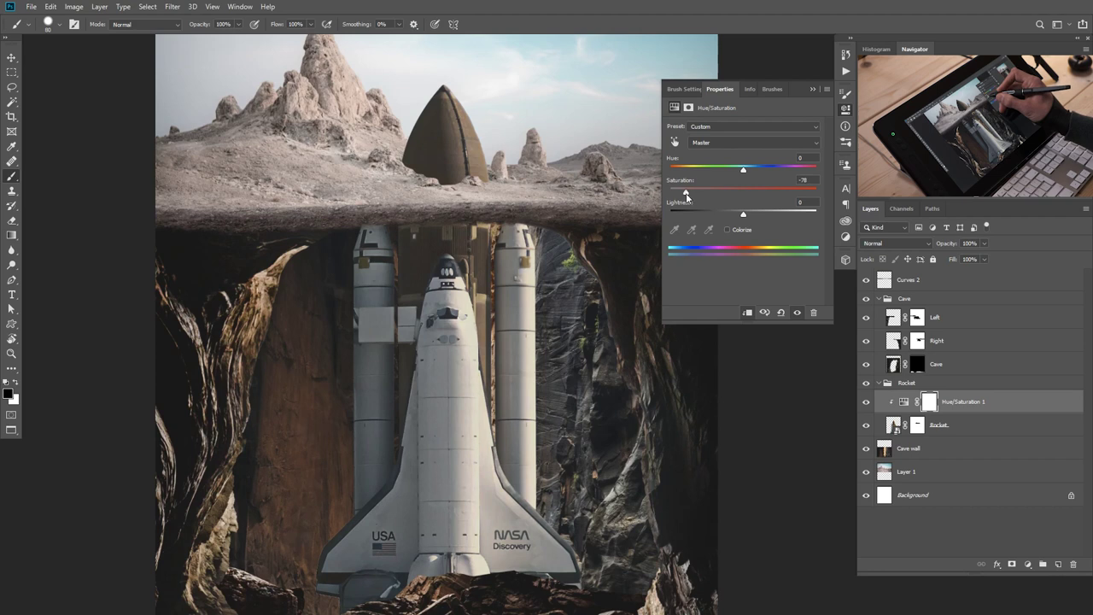
pyautogui.click(815, 89)
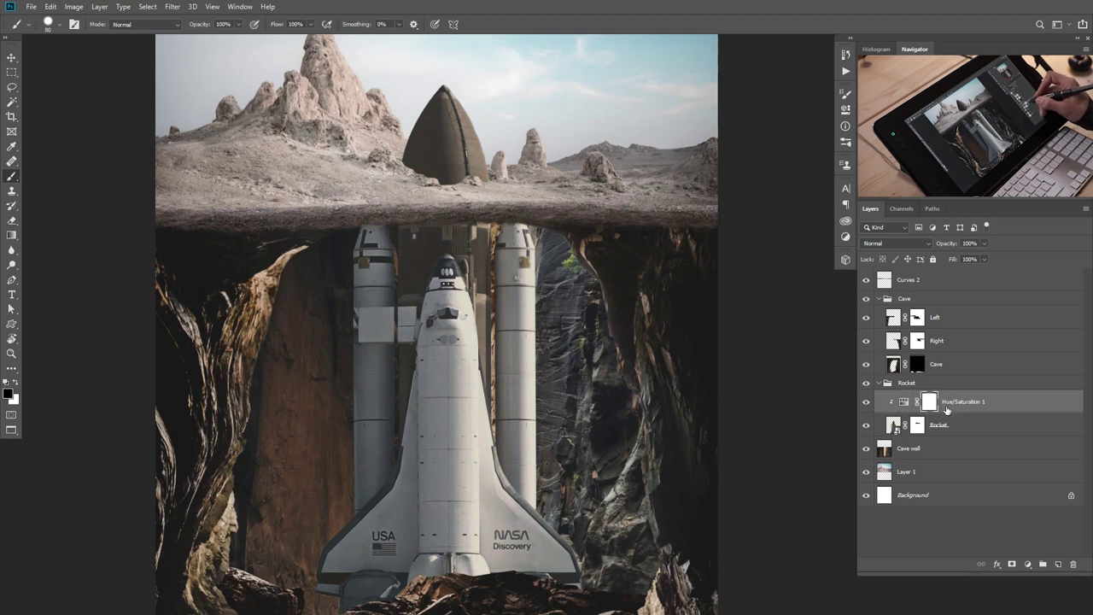
# Paint black on the Hue/Saturation mask over the fuel tank's tip above the ground to restore its orange colour.
pyautogui.moveTo(484, 293); pyautogui.dragTo(487, 378)
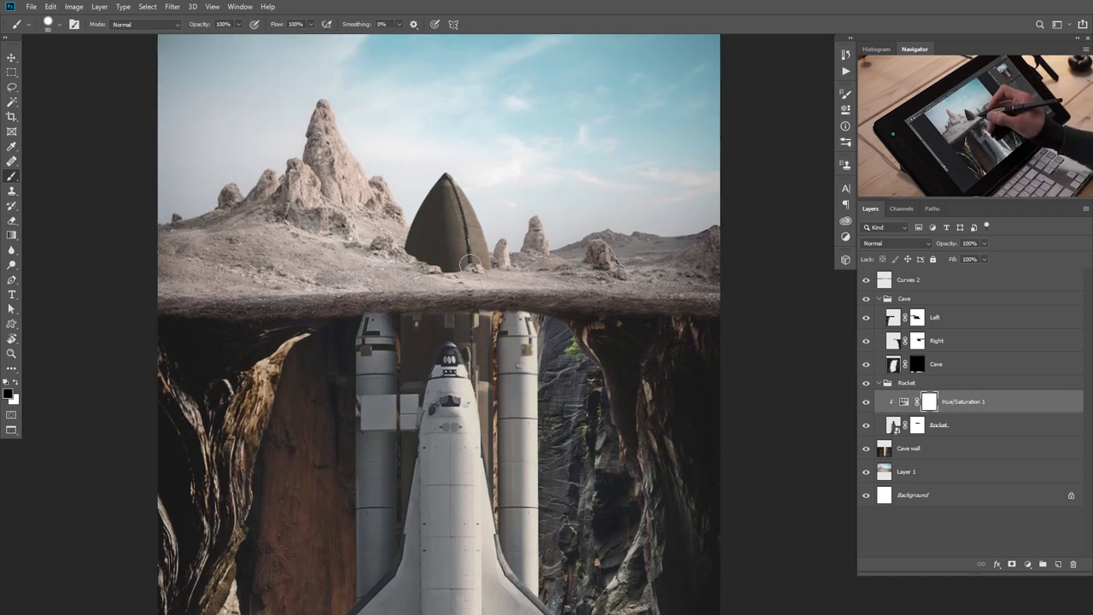
pyautogui.moveTo(417, 200)
pyautogui.mouseDown()
pyautogui.moveTo(480, 191)
pyautogui.moveTo(415, 252)
pyautogui.moveTo(479, 246)
pyautogui.mouseUp()
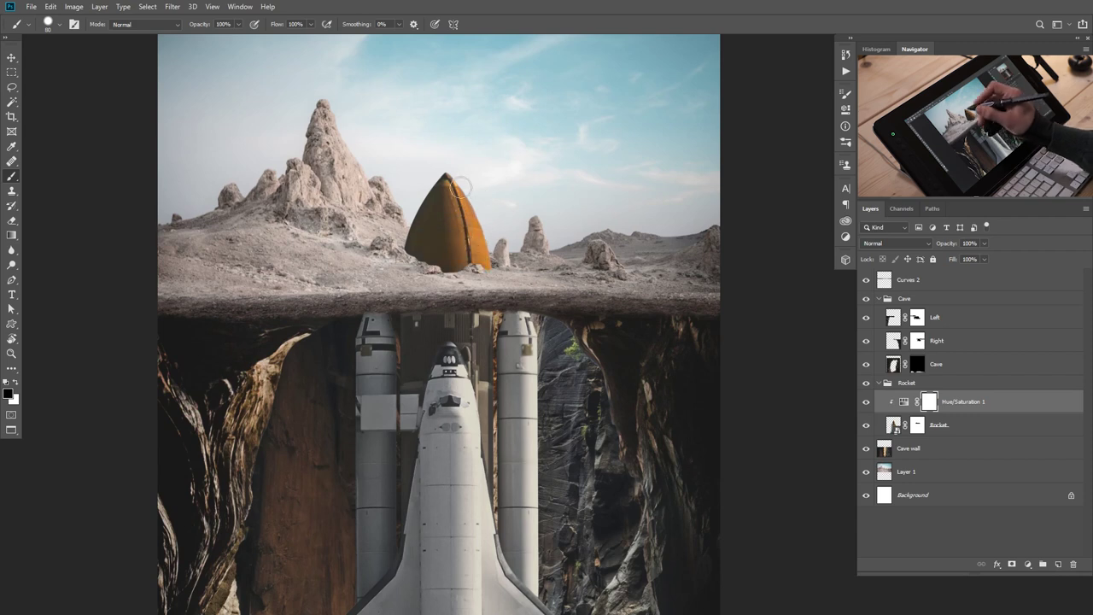
# Paint black at 10% opacity on the Hue/Saturation 1 mask over the tank and shuttle, varying the brush size between 125 and 80 px.
pyautogui.moveTo(440, 523); pyautogui.dragTo(486, 367)
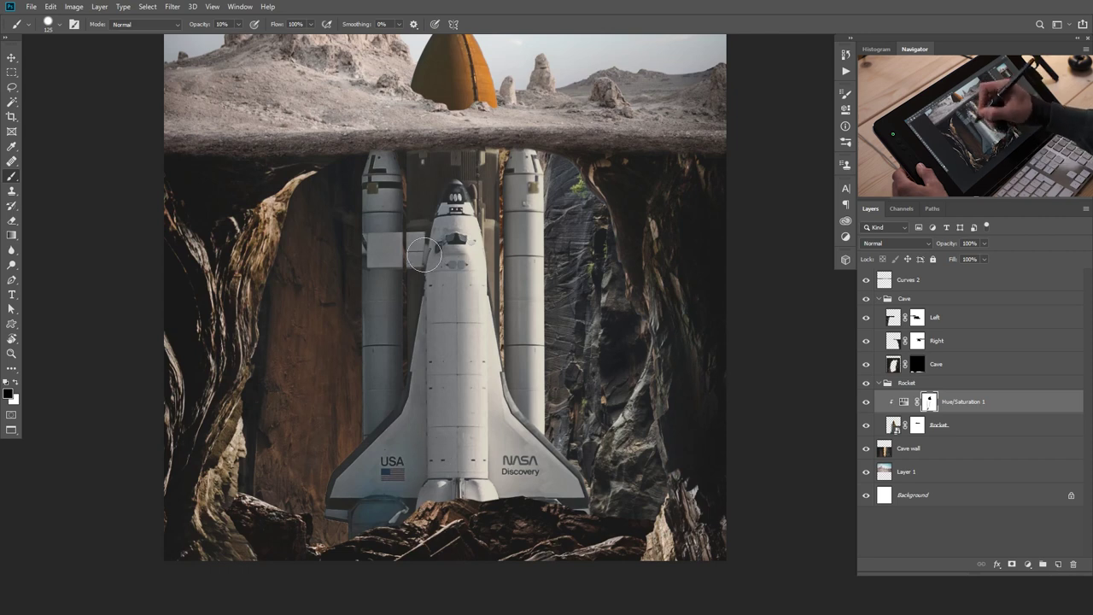
pyautogui.press('[')
pyautogui.press('[')
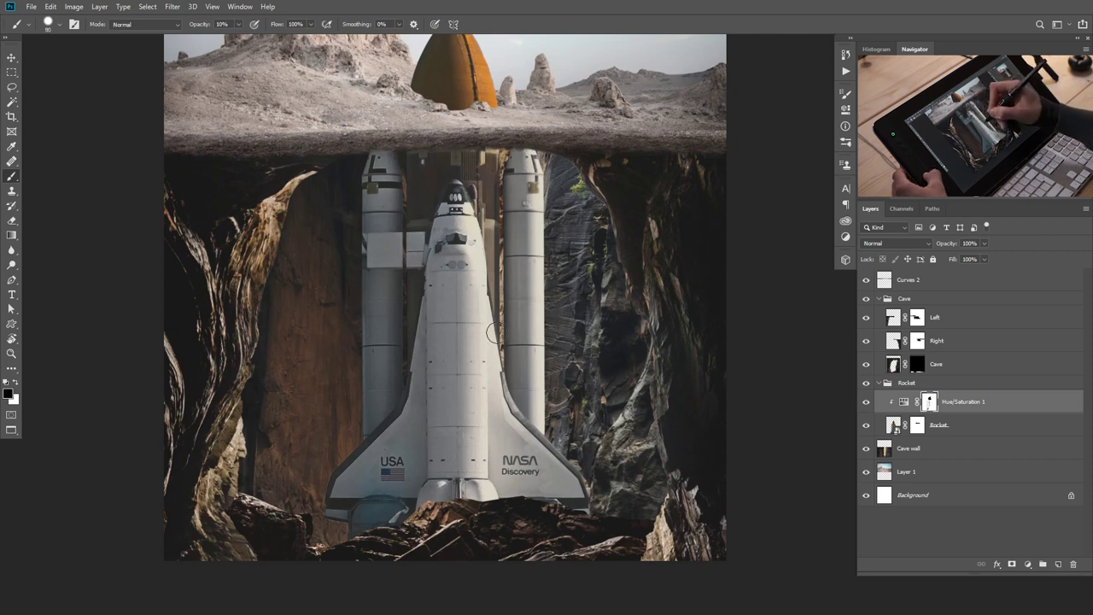
pyautogui.press(']')
pyautogui.press(']')
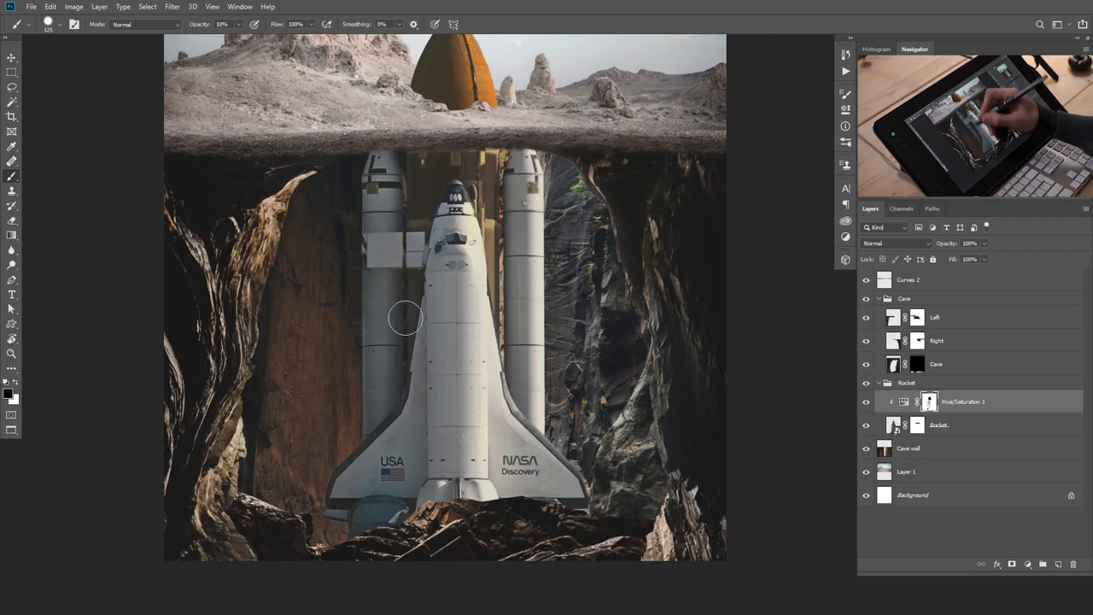
pyautogui.press('[')
pyautogui.press('[')
pyautogui.press('[')
pyautogui.press('[')
pyautogui.press('[')
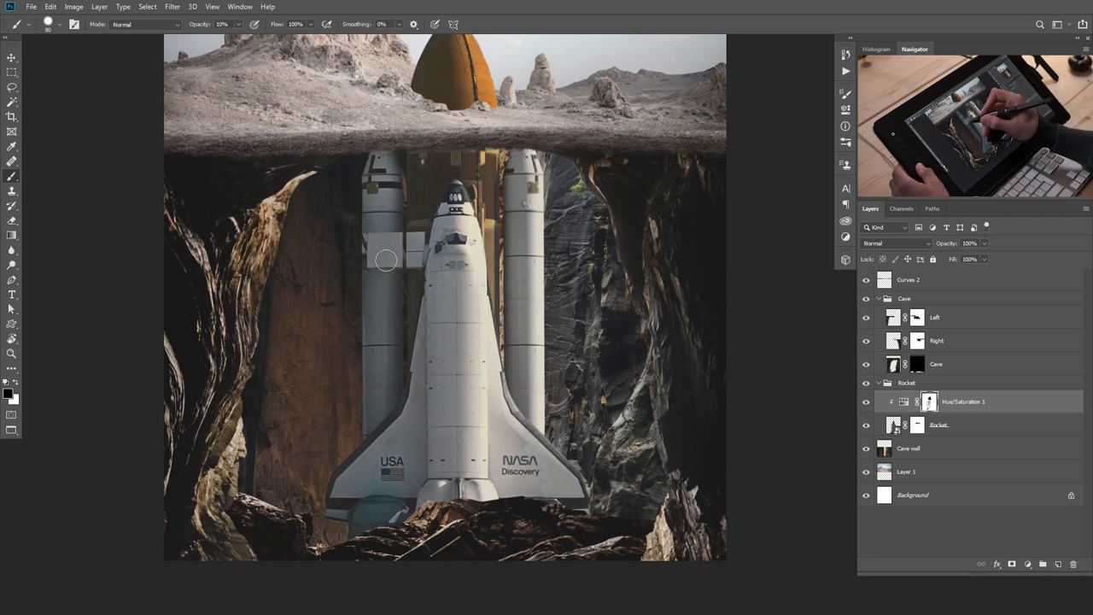
pyautogui.moveTo(385, 255); pyautogui.dragTo(433, 280)
pyautogui.moveTo(433, 280); pyautogui.dragTo(417, 312)
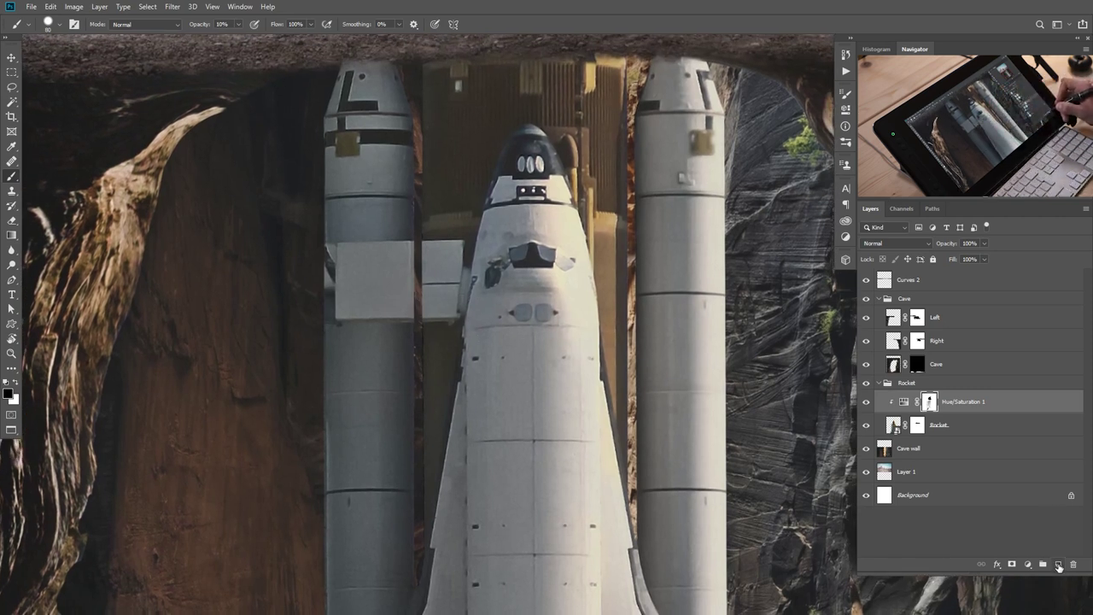
# Select a rectangular section of the left booster below the white panel on the Rocket layer and copy it to a new layer.
pyautogui.click(895, 426)
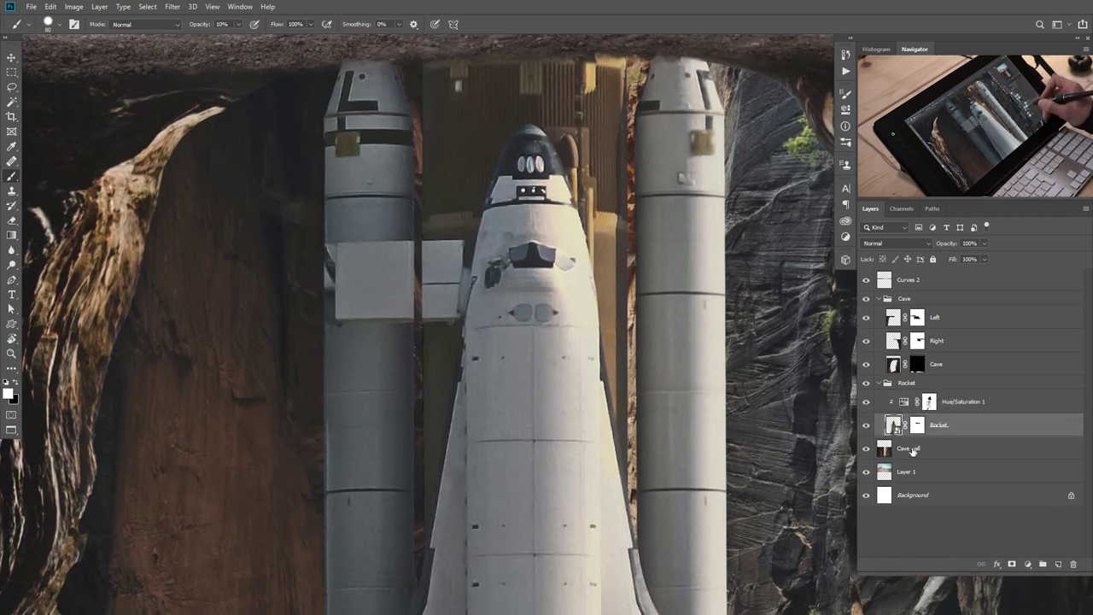
pyautogui.press('m')
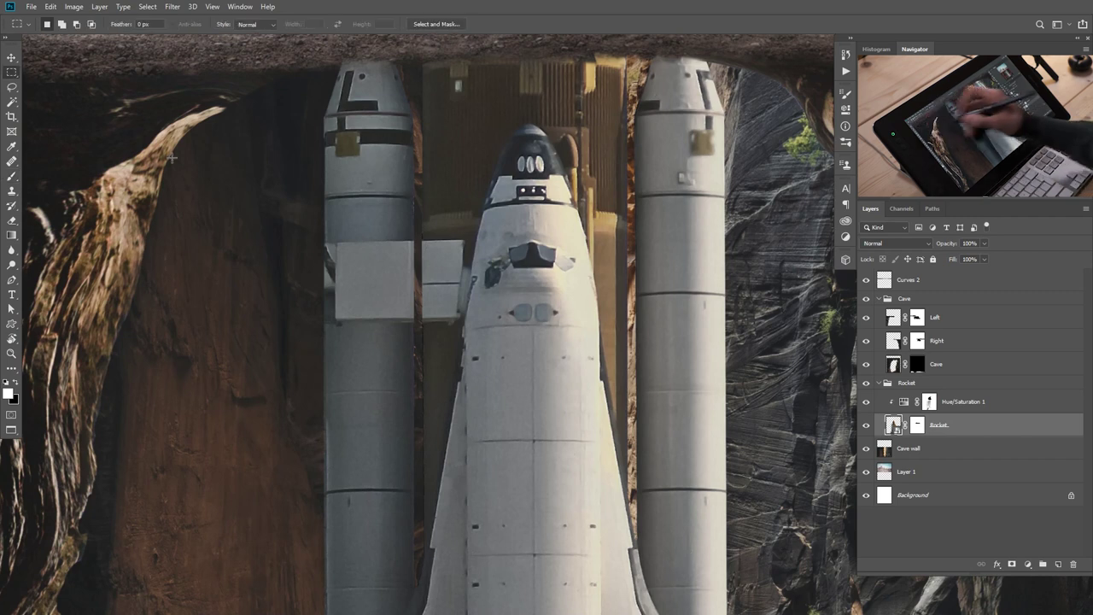
pyautogui.scroll(-3, 366, 398)
pyautogui.moveTo(315, 264); pyautogui.dragTo(425, 475)
pyautogui.moveTo(395, 413); pyautogui.dragTo(358, 394)
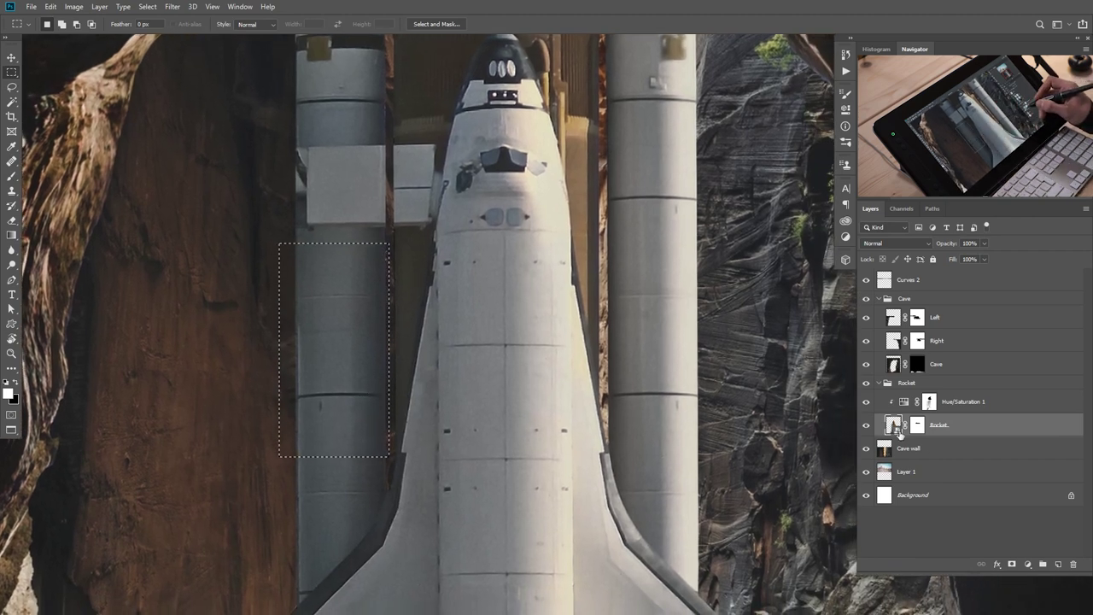
pyautogui.hotkey('ctrl', 'j')
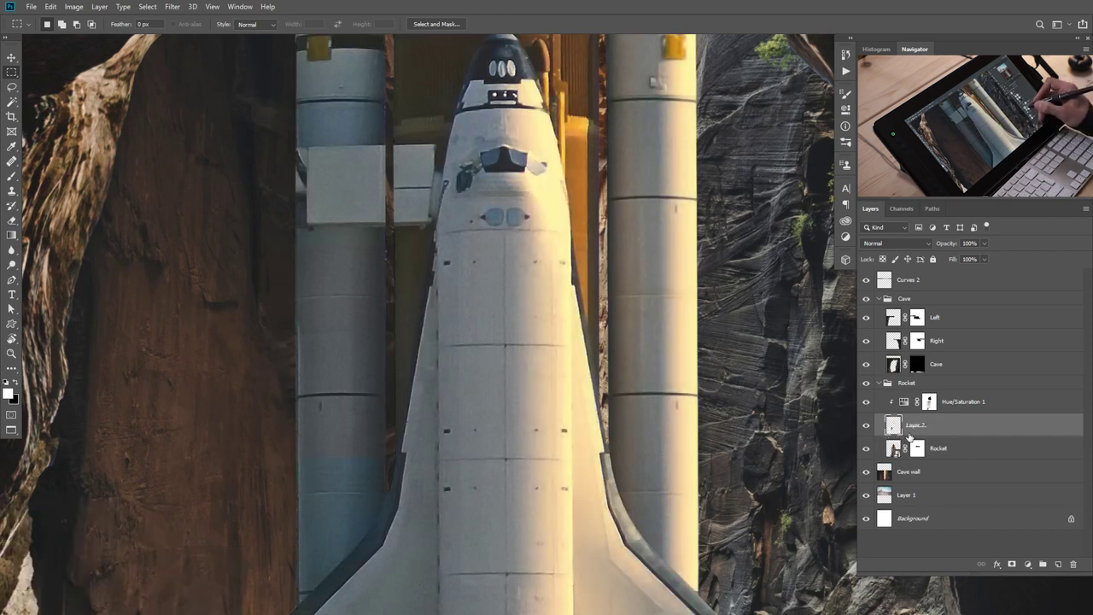
# Clip the copied booster section to the Rocket layer and move it up over the white panel on the left booster.
pyautogui.moveTo(904, 431); pyautogui.dragTo(913, 413)
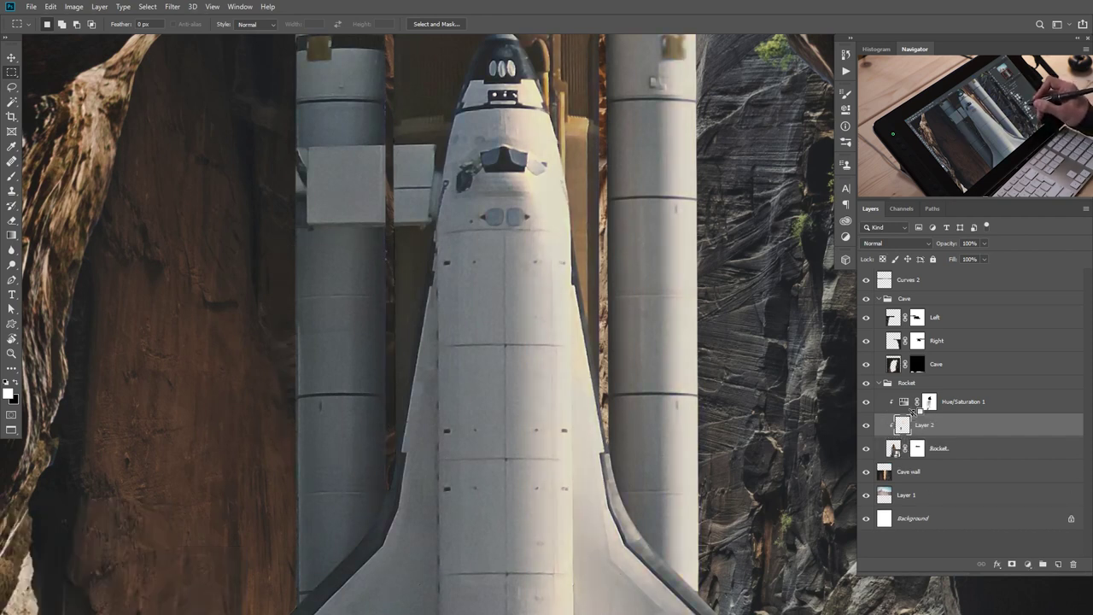
pyautogui.keyDown('alt'); pyautogui.click(533, 427); pyautogui.keyUp('alt')
pyautogui.press('v')
pyautogui.moveTo(408, 429); pyautogui.dragTo(424, 357)
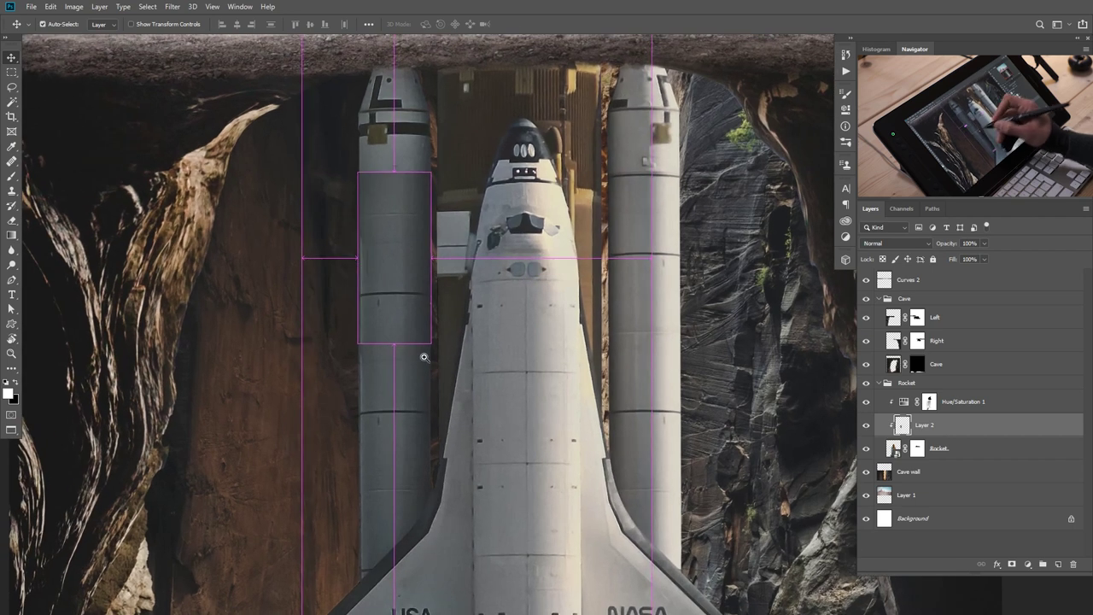
# Add a mask to Layer 2 and blend the patch edges into the booster with a 100 px Soft Round brush at low opacity.
pyautogui.click(1013, 564)
pyautogui.press('b')
pyautogui.rightClick(446, 305)
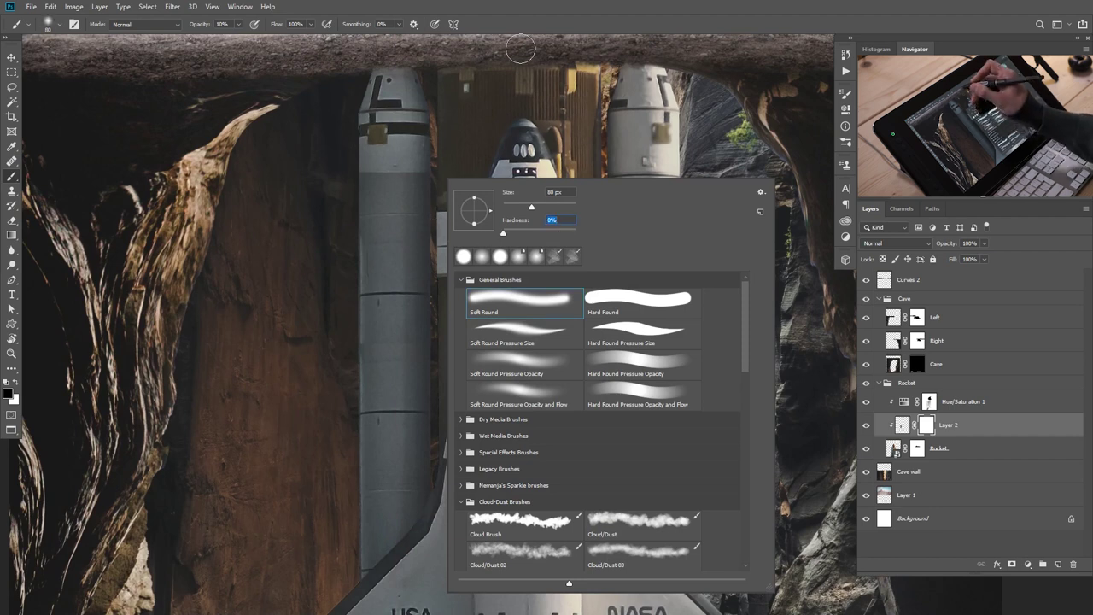
pyautogui.click(620, 128)
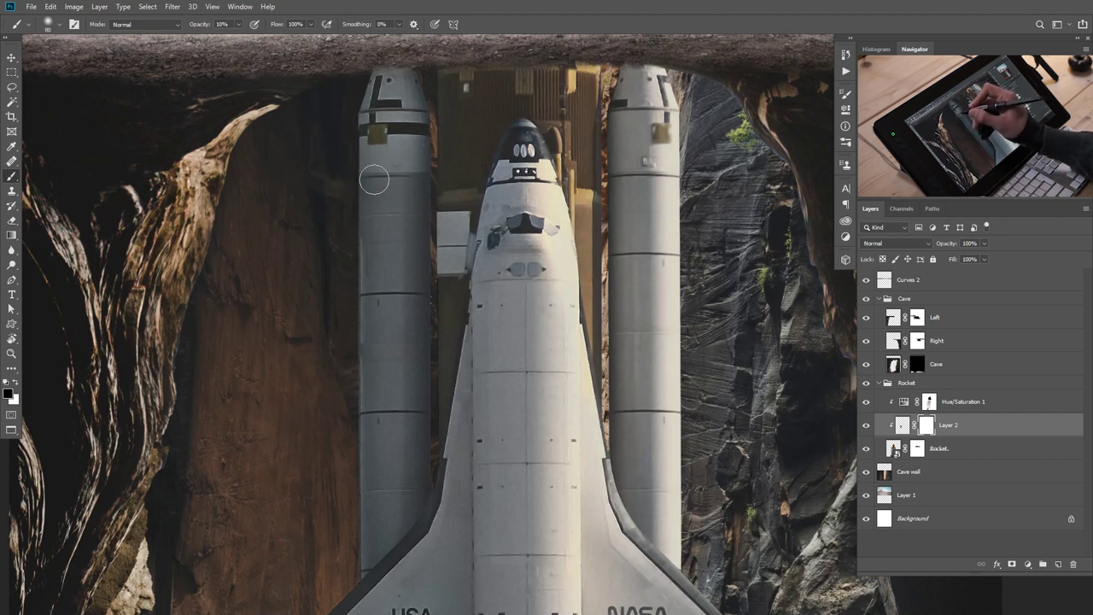
pyautogui.press(']')
pyautogui.press(']')
pyautogui.moveTo(381, 182)
pyautogui.mouseDown()
pyautogui.moveTo(373, 175)
pyautogui.moveTo(384, 165)
pyautogui.mouseUp()
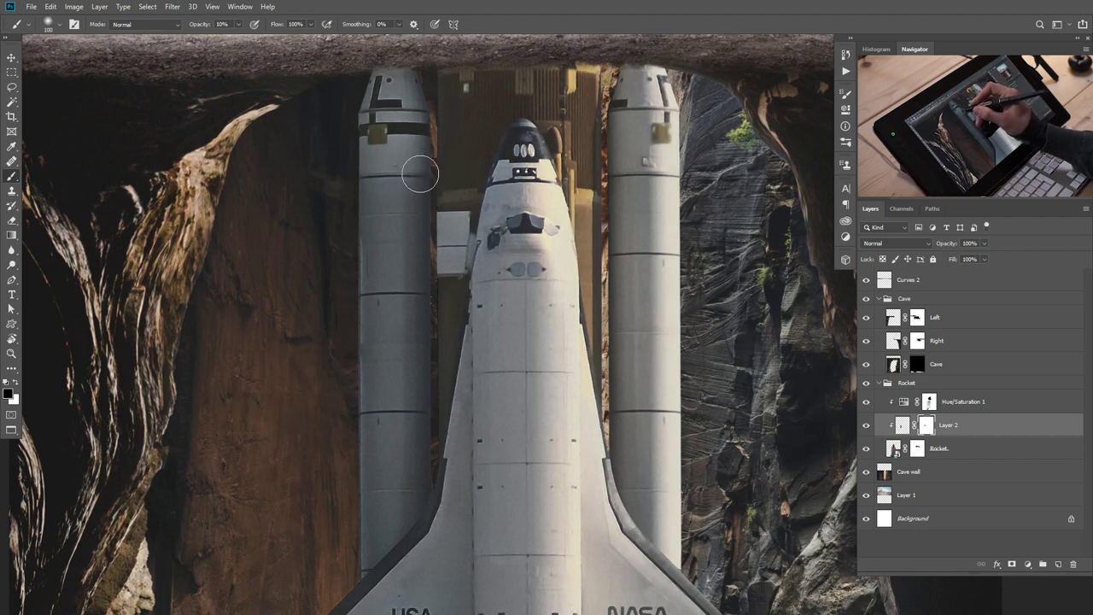
pyautogui.press('2')
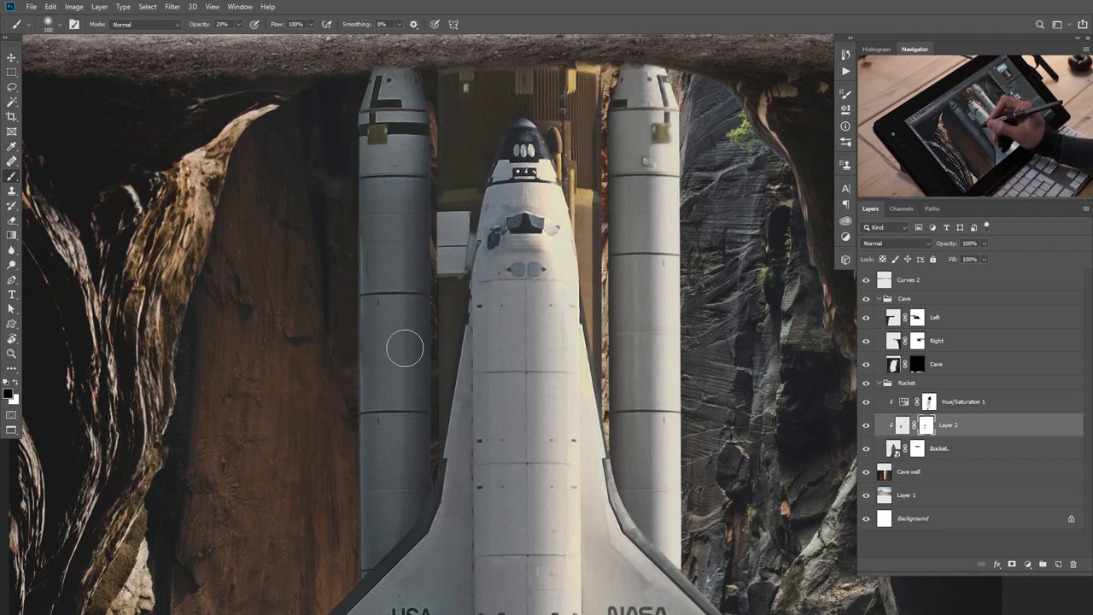
# Lasso the area between the left booster and the shuttle, enclosing the remaining white panel and the tank surface around it.
pyautogui.scroll(1, 484, 265)
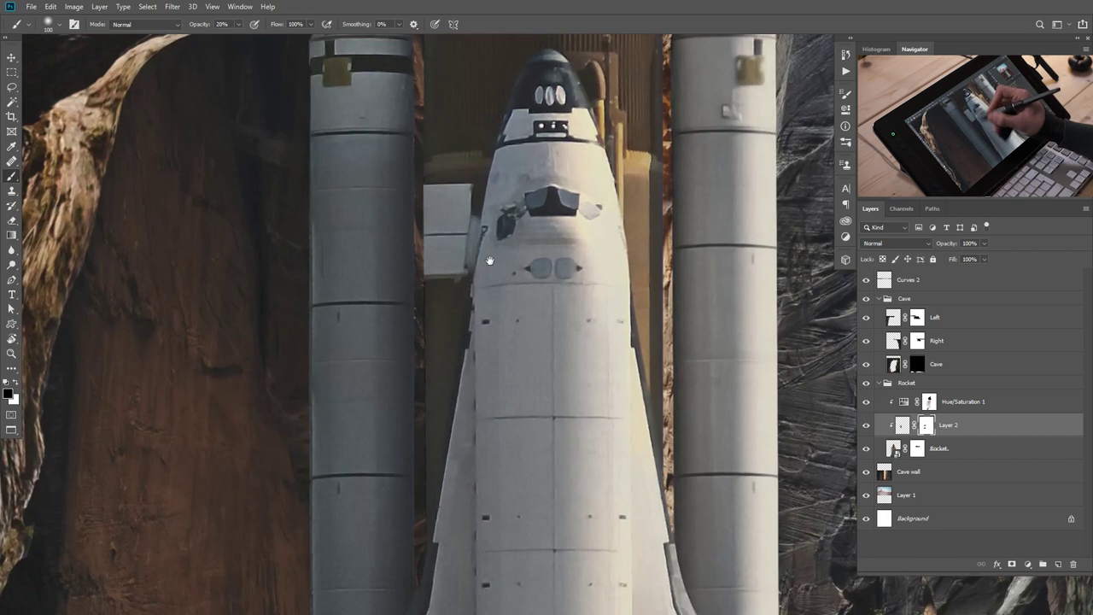
pyautogui.moveTo(490, 260); pyautogui.dragTo(457, 351)
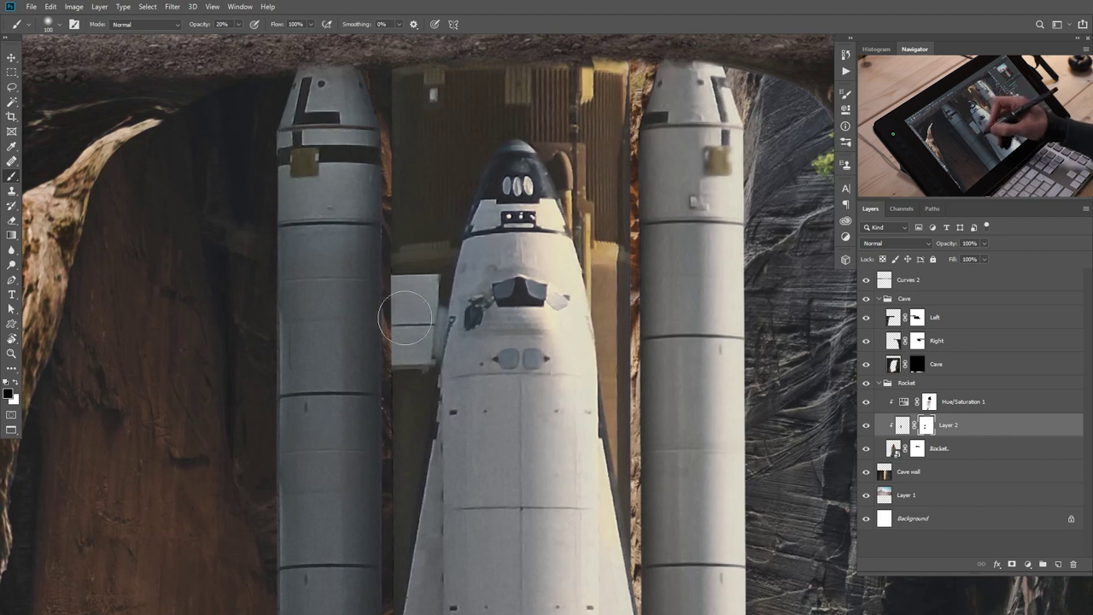
pyautogui.moveTo(478, 282); pyautogui.dragTo(472, 321)
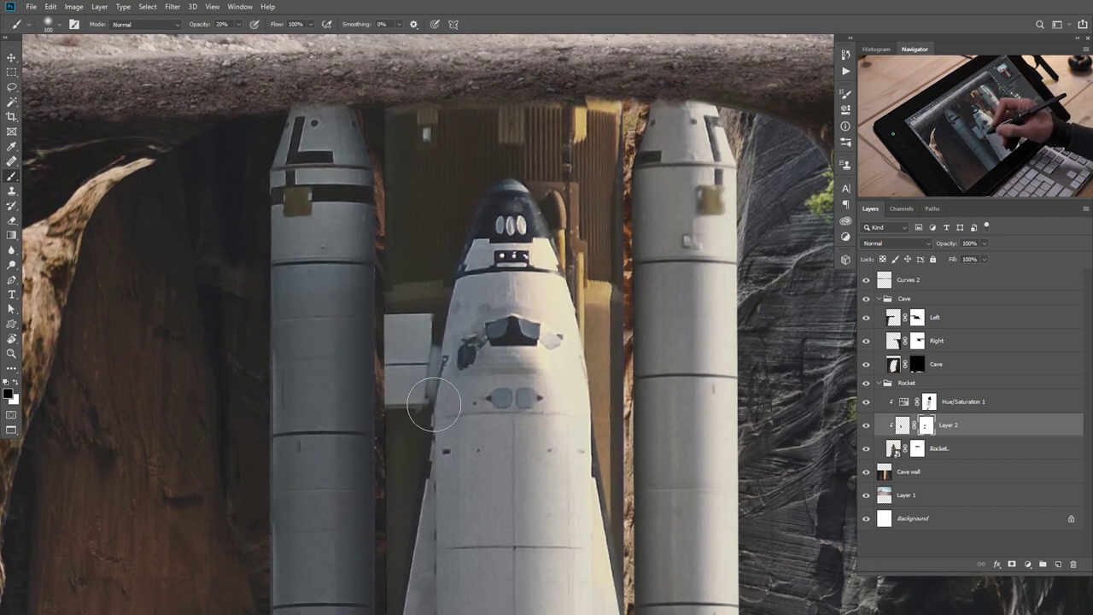
pyautogui.press('l')
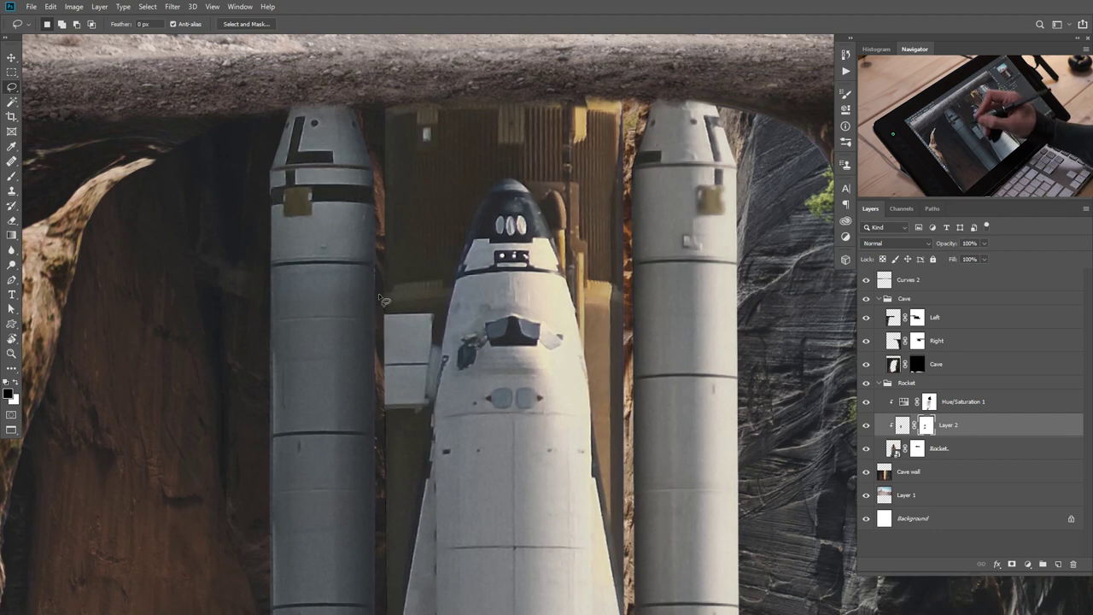
pyautogui.moveTo(382, 224); pyautogui.dragTo(384, 219)
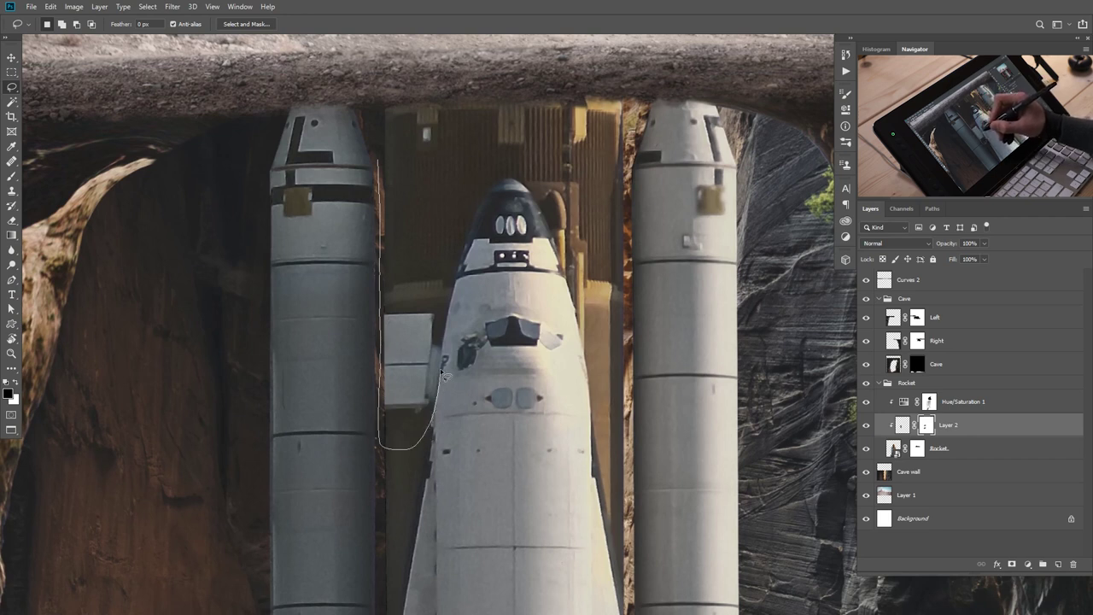
pyautogui.moveTo(445, 314); pyautogui.dragTo(464, 210)
pyautogui.moveTo(436, 143); pyautogui.dragTo(426, 136)
# Clone tank texture over the remaining white panel within the selection on Layer 2, then clear the selection.
pyautogui.click(903, 425)
pyautogui.press('x')
pyautogui.click(11, 191)
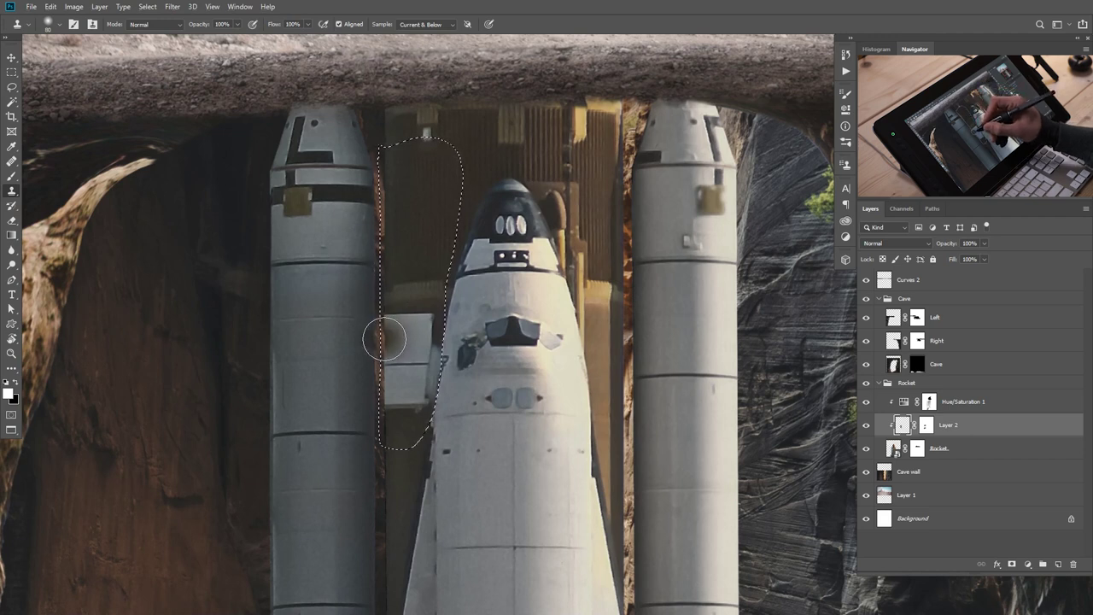
pyautogui.moveTo(384, 340)
pyautogui.mouseDown()
pyautogui.moveTo(427, 331)
pyautogui.moveTo(405, 403)
pyautogui.moveTo(398, 354)
pyautogui.moveTo(391, 385)
pyautogui.moveTo(395, 317)
pyautogui.mouseUp()
pyautogui.hotkey('ctrl', 'd')
pyautogui.moveTo(476, 410); pyautogui.dragTo(419, 411)
pyautogui.moveTo(501, 435); pyautogui.dragTo(459, 401)
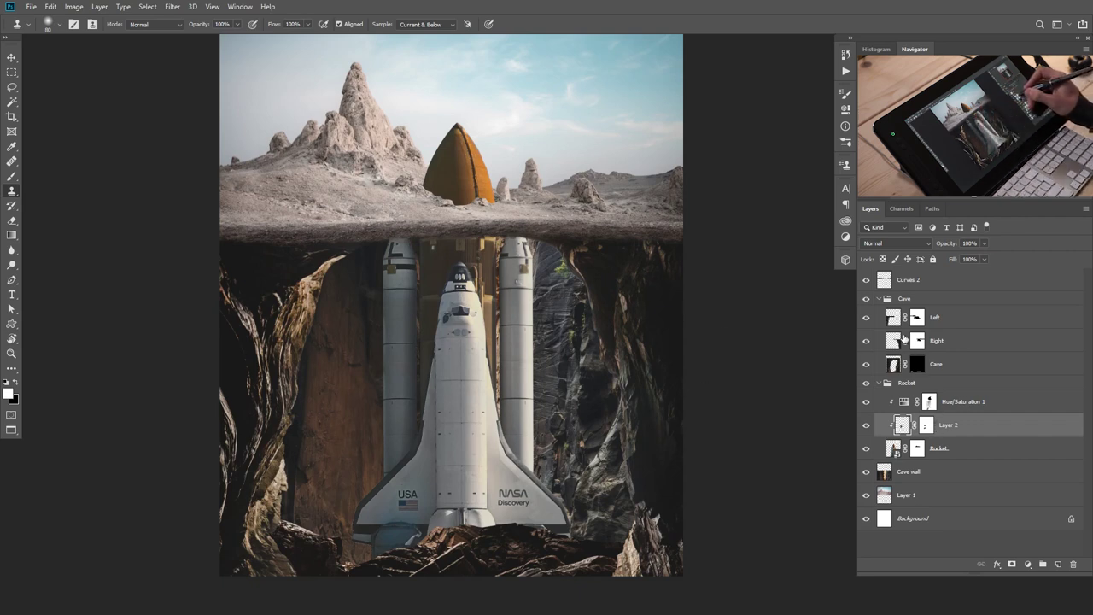
# Add a Hue/Saturation adjustment above the Cave group, clip it to the group and lower its saturation.
pyautogui.click(891, 303)
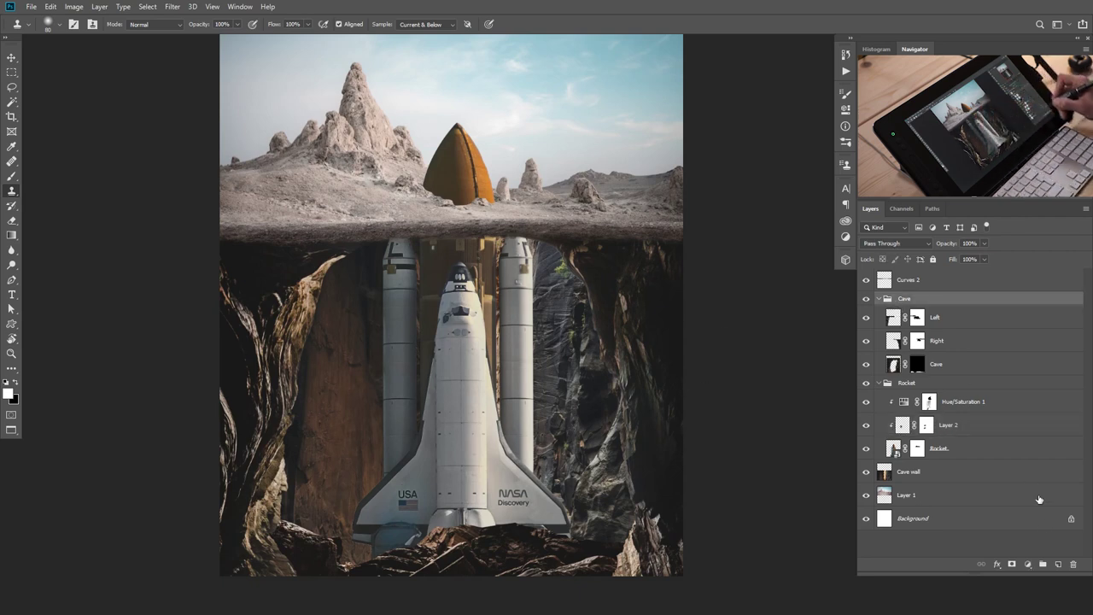
pyautogui.click(1030, 566)
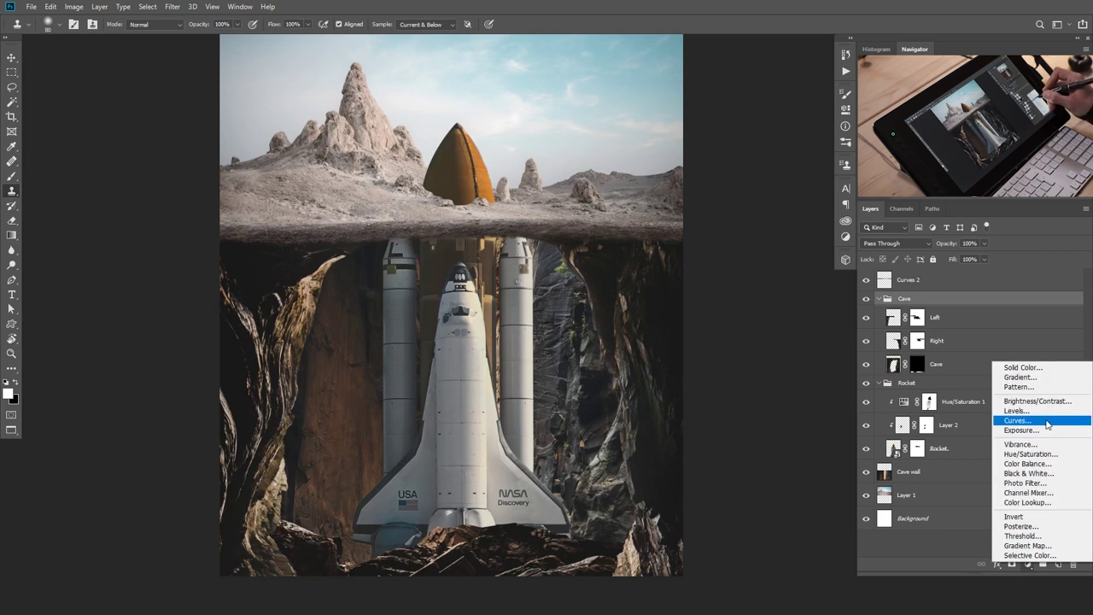
pyautogui.click(1044, 455)
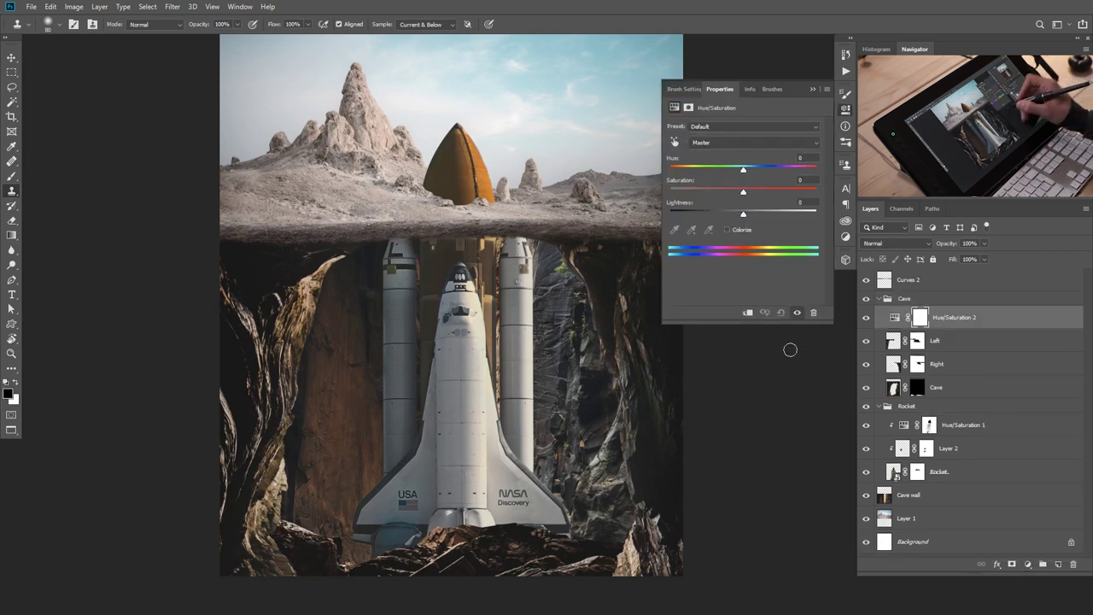
pyautogui.moveTo(901, 318); pyautogui.dragTo(899, 290)
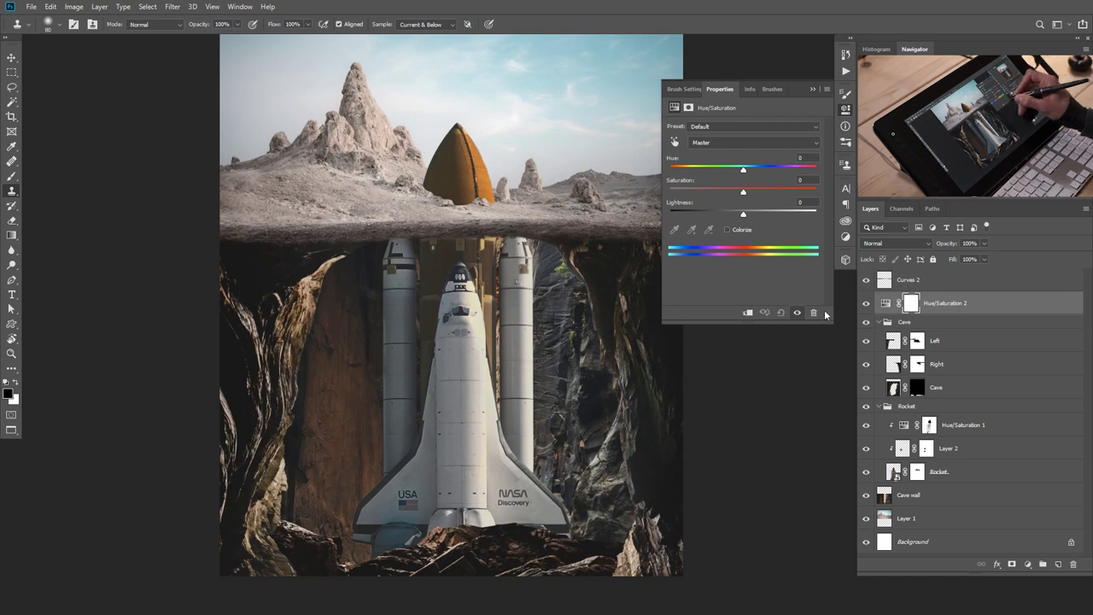
pyautogui.click(748, 315)
pyautogui.moveTo(743, 192); pyautogui.dragTo(705, 196)
pyautogui.click(812, 89)
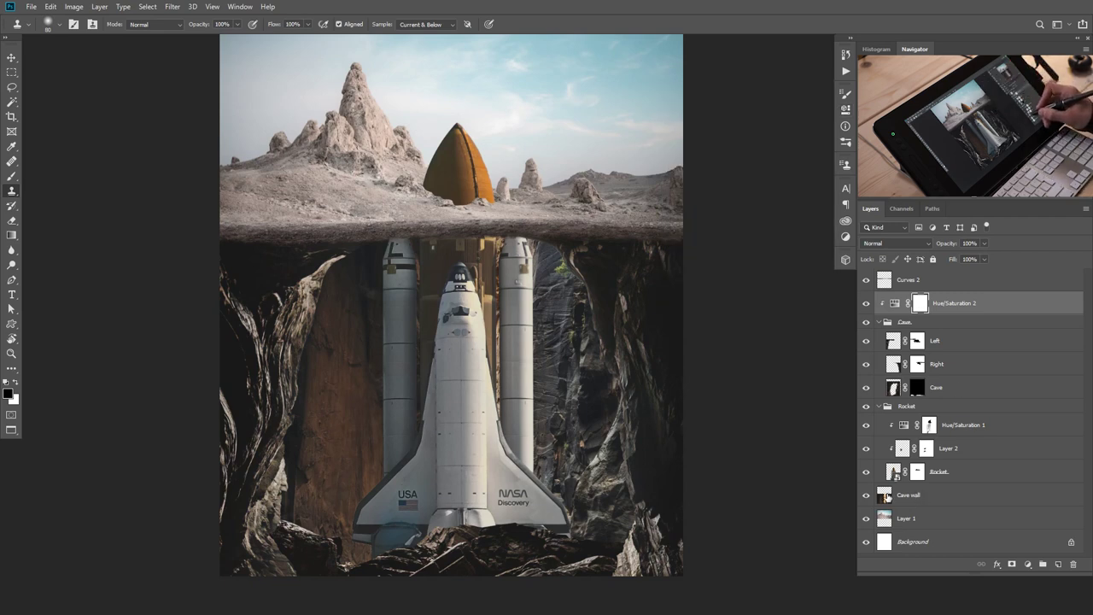
# Add a Hue/Saturation adjustment clipped to the Cave wall layer with saturation at -39.
pyautogui.click(887, 496)
pyautogui.click(1028, 563)
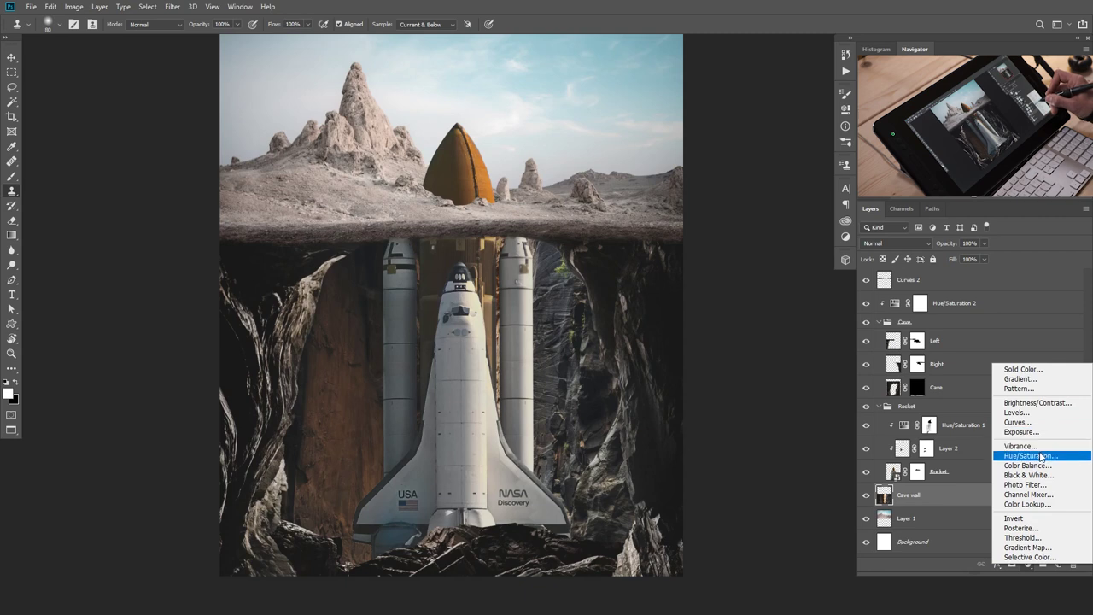
pyautogui.click(1029, 456)
pyautogui.moveTo(745, 195); pyautogui.dragTo(716, 199)
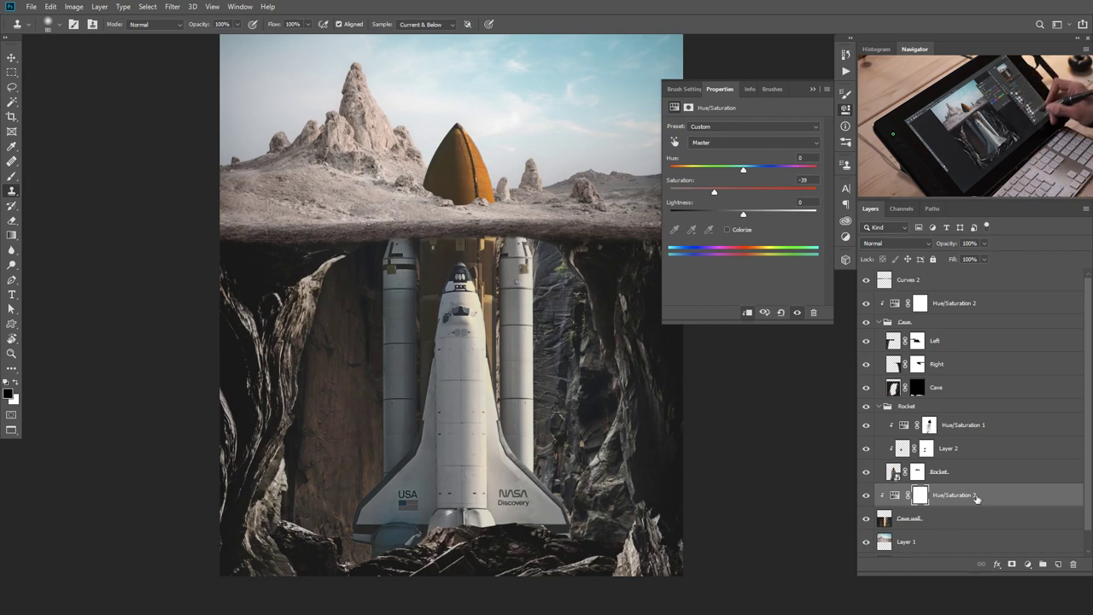
# Add a Brightness/Contrast adjustment clipped to the Cave wall layer and set its brightness to -92.
pyautogui.click(1030, 565)
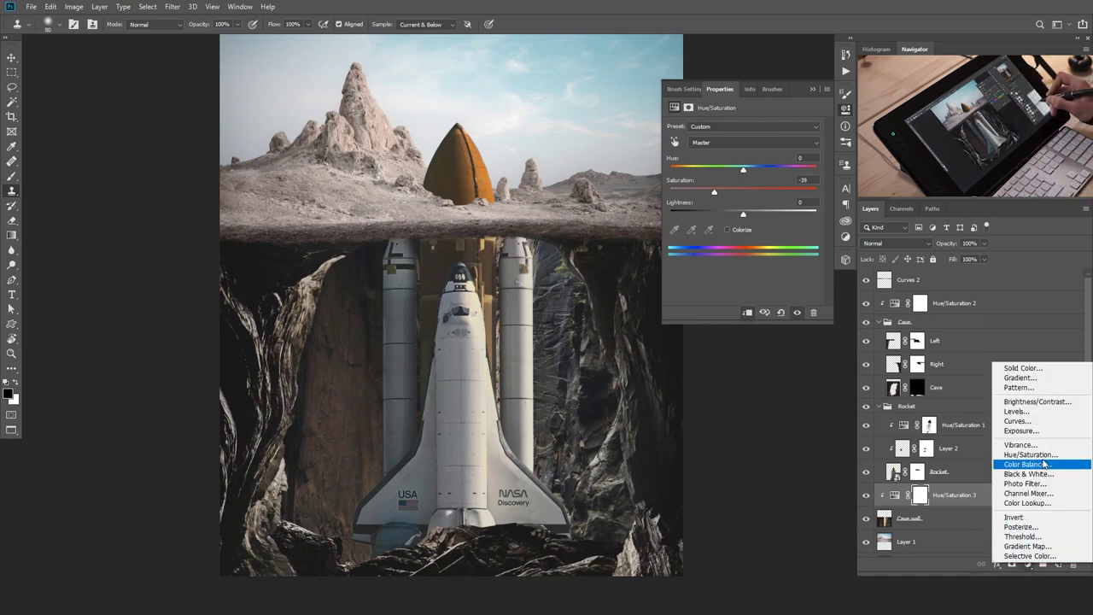
pyautogui.click(1037, 402)
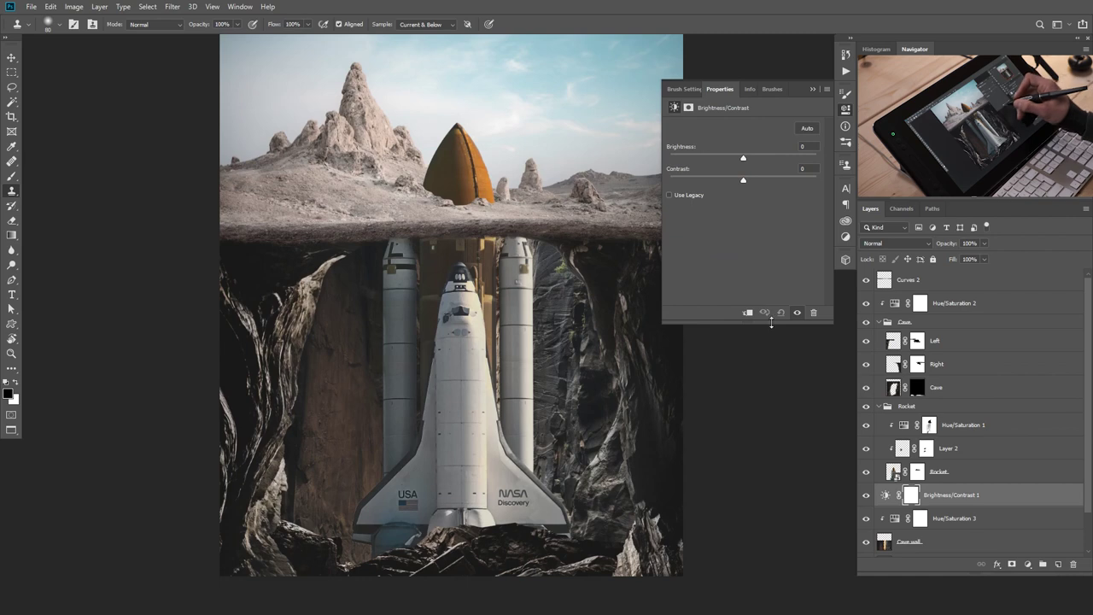
pyautogui.click(747, 311)
pyautogui.moveTo(744, 158); pyautogui.dragTo(698, 159)
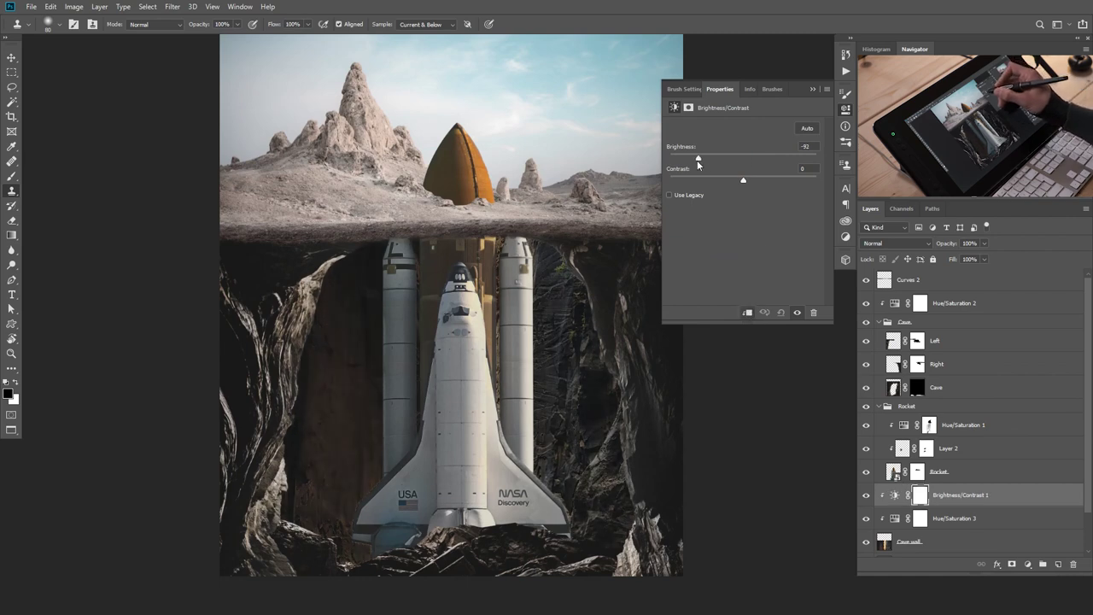
# Set the saturation of the Cave wall's Hue/Saturation 3 adjustment to -26.
pyautogui.click(899, 518)
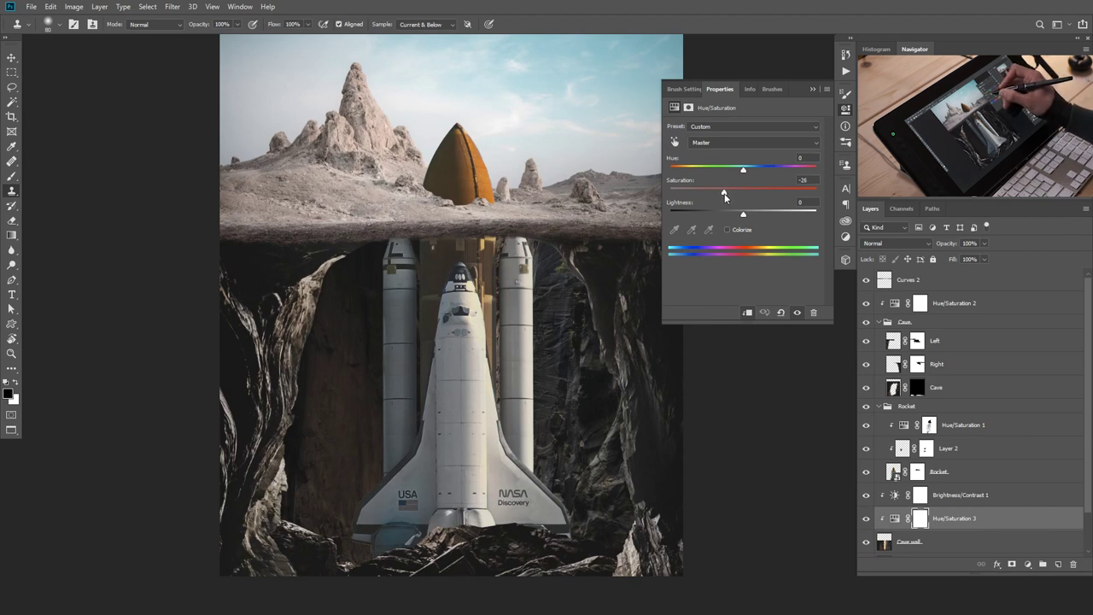
pyautogui.click(812, 89)
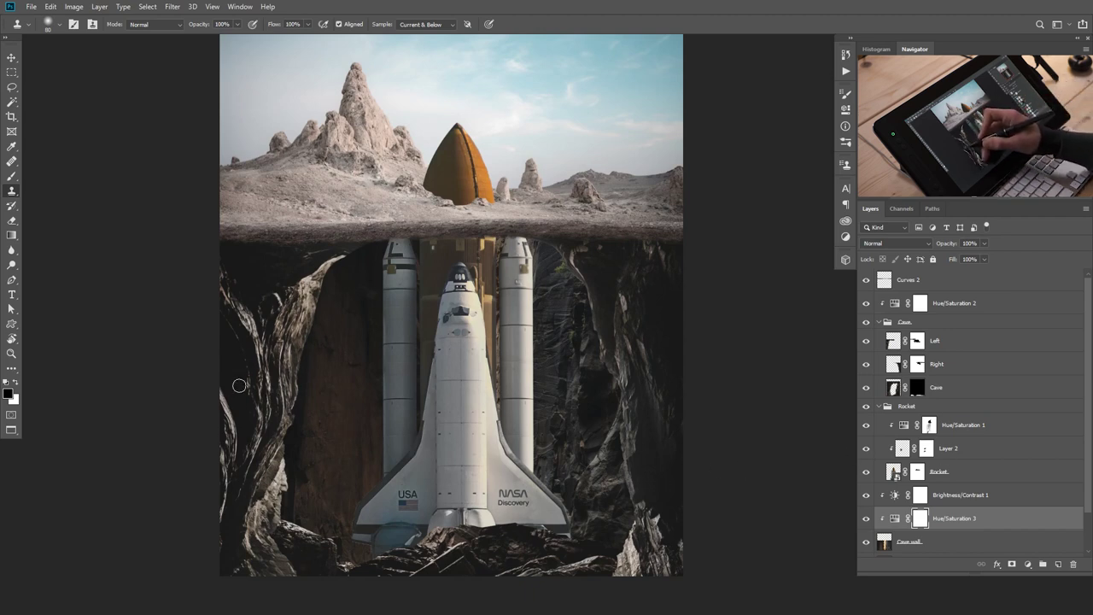
# Add a Curves adjustment clipped to the Cave group, with a shadow point at input 68, output 61 and slightly raised highlights.
pyautogui.click(893, 322)
pyautogui.click(1029, 564)
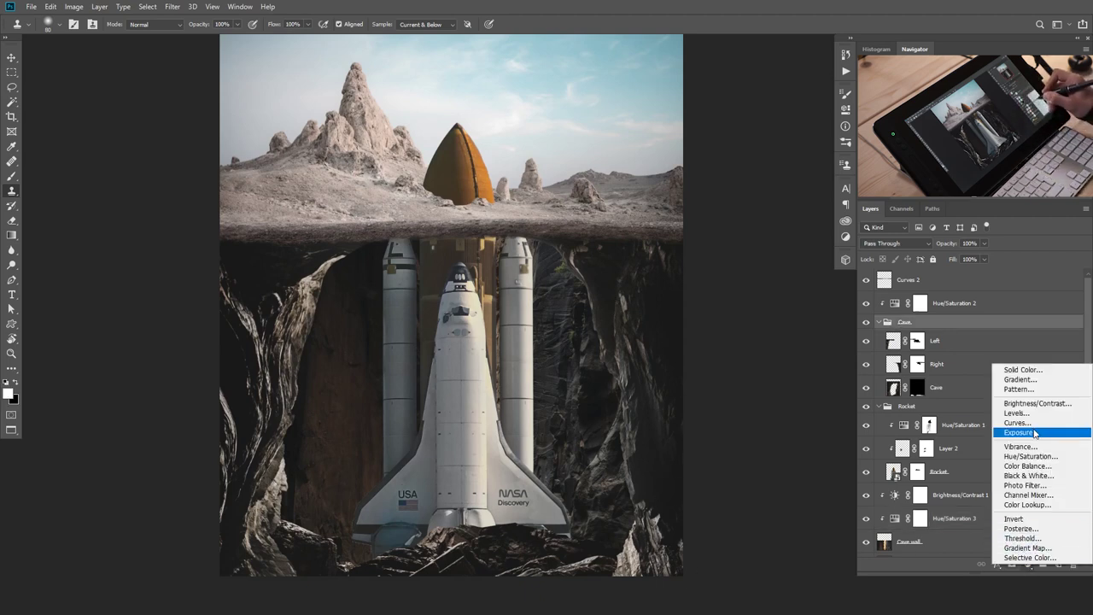
pyautogui.click(1017, 417)
pyautogui.moveTo(921, 342); pyautogui.dragTo(919, 315)
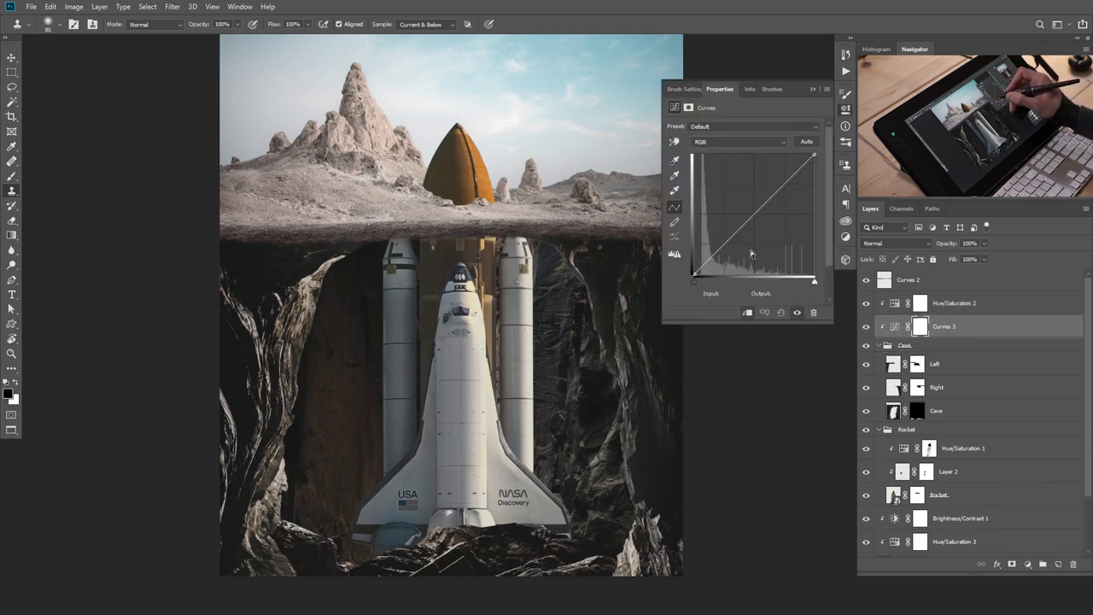
pyautogui.moveTo(725, 242); pyautogui.dragTo(728, 248)
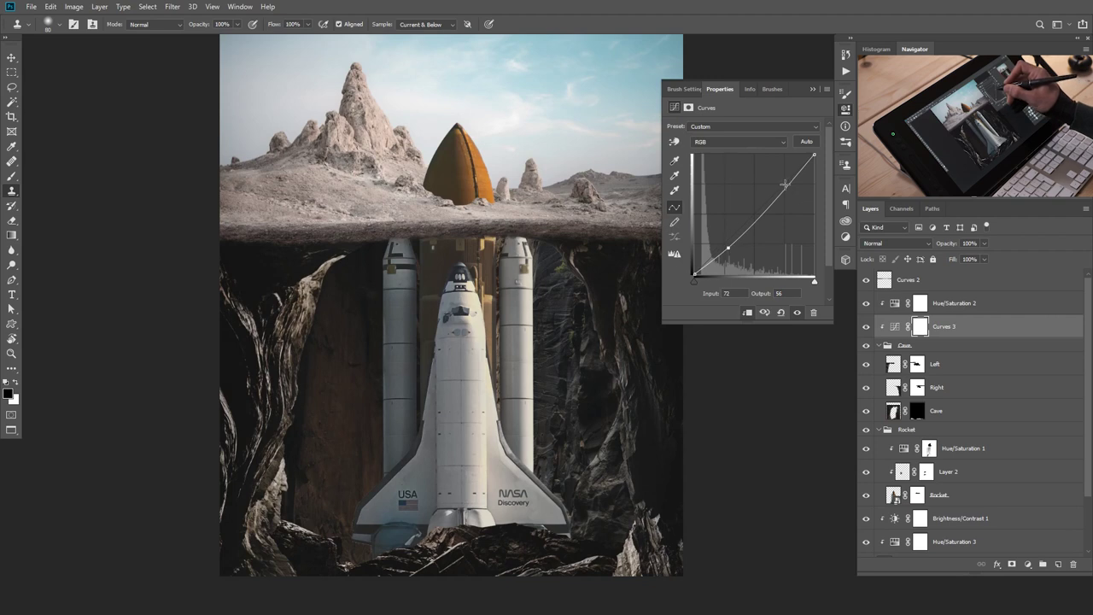
pyautogui.moveTo(785, 184); pyautogui.dragTo(780, 182)
pyautogui.moveTo(729, 248); pyautogui.dragTo(727, 245)
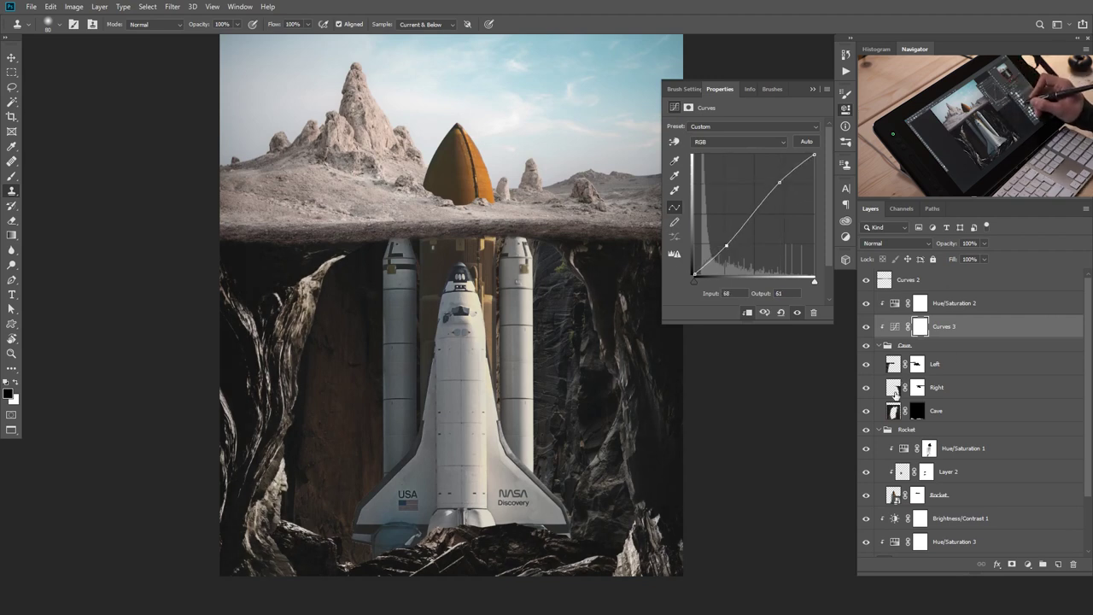
# Duplicate the Right cave layer, flip the copy horizontally and place it over the left cave wall.
pyautogui.click(895, 391)
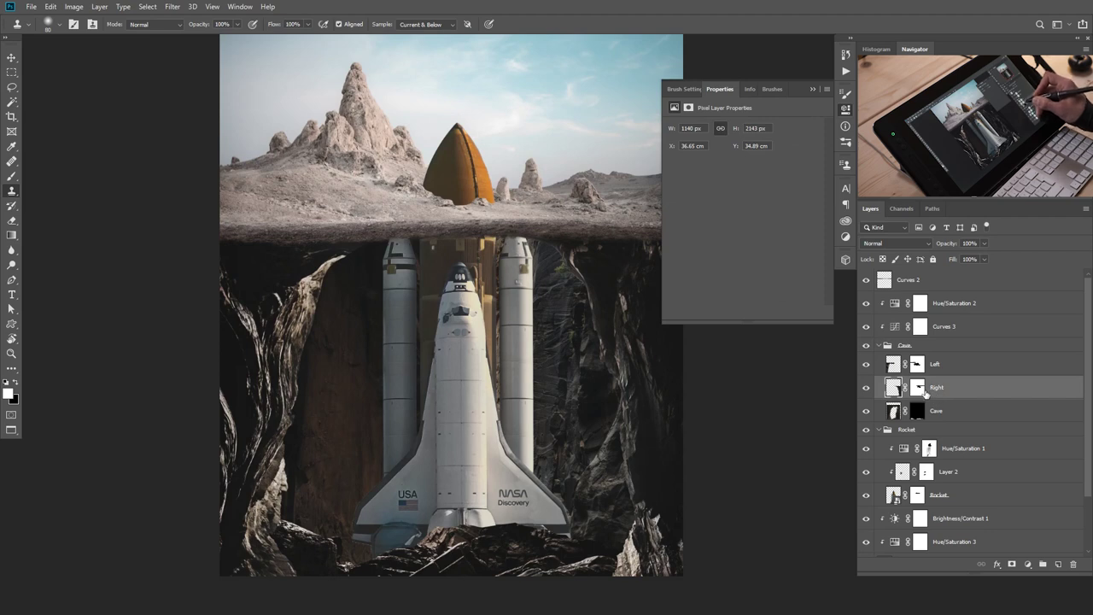
pyautogui.hotkey('ctrl', 'j')
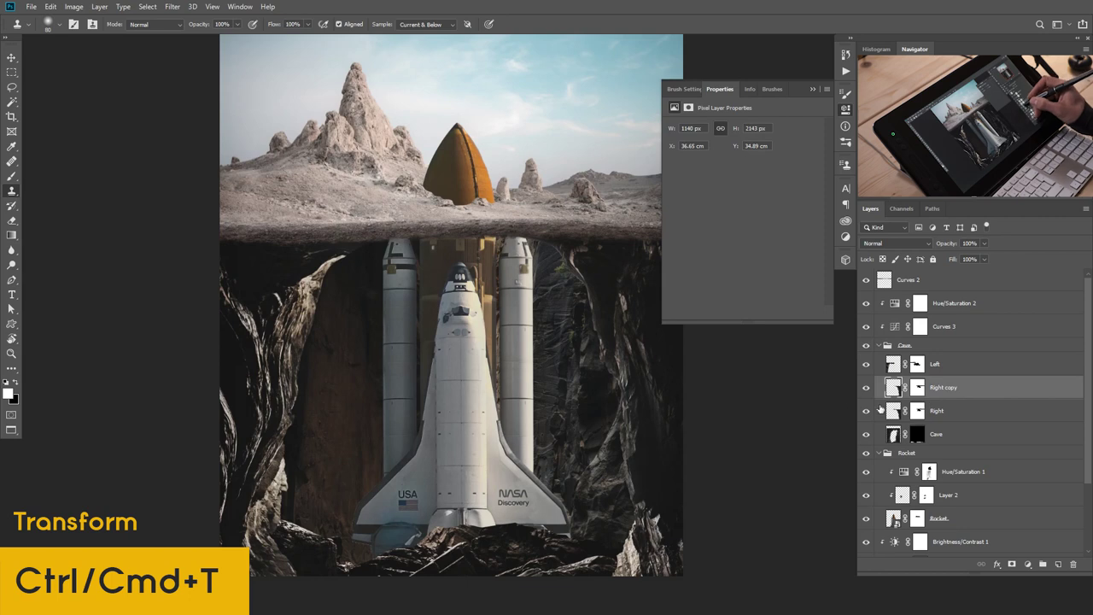
pyautogui.hotkey('ctrl', 't')
pyautogui.rightClick(583, 396)
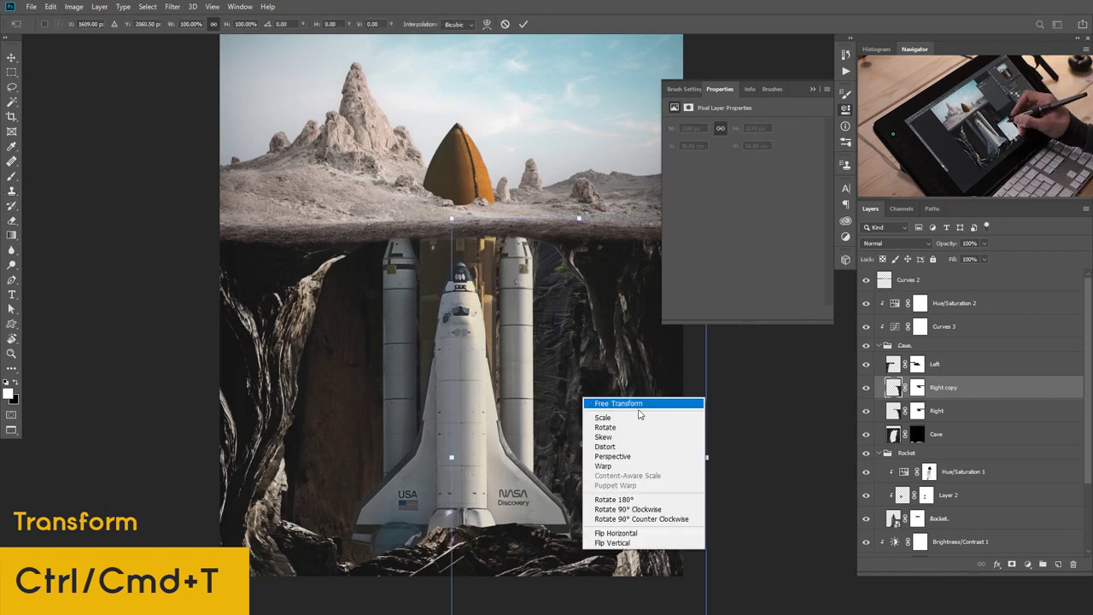
pyautogui.click(639, 533)
pyautogui.moveTo(536, 447); pyautogui.dragTo(287, 459)
pyautogui.press('Return')
pyautogui.press('s')
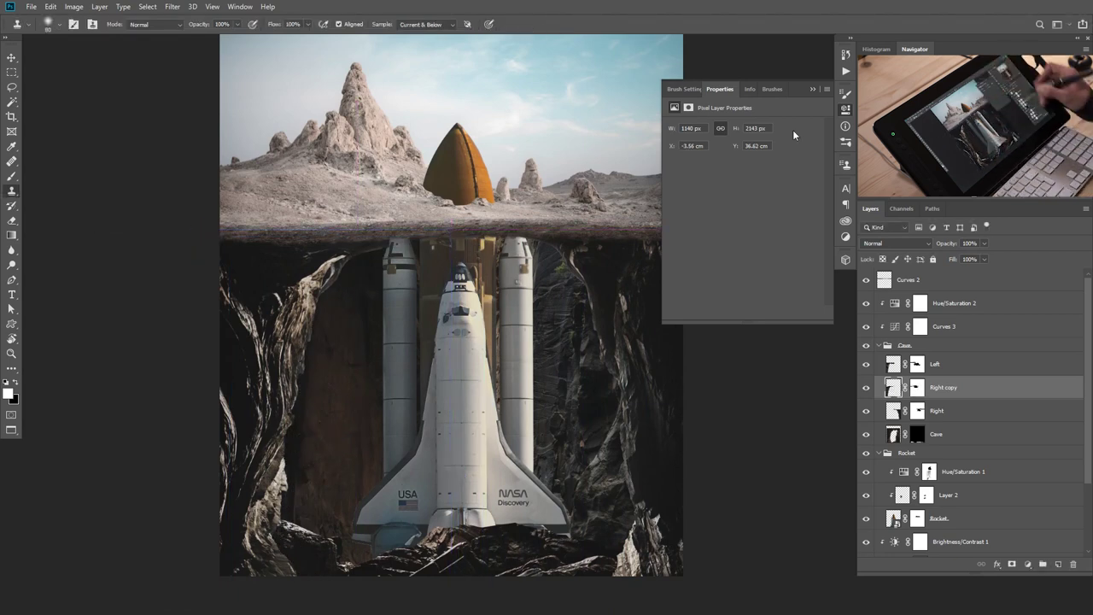
# Move the Right copy layer above the Left layer and shift it slightly to the right in the image.
pyautogui.moveTo(962, 395); pyautogui.dragTo(974, 355)
pyautogui.press('v')
pyautogui.moveTo(281, 446); pyautogui.dragTo(290, 445)
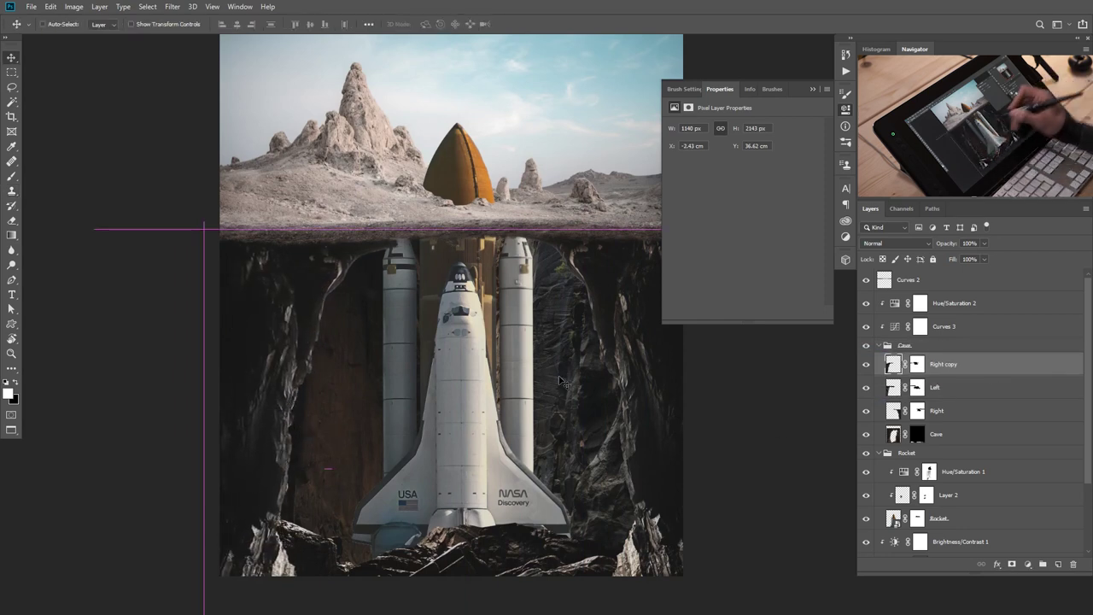
pyautogui.click(813, 89)
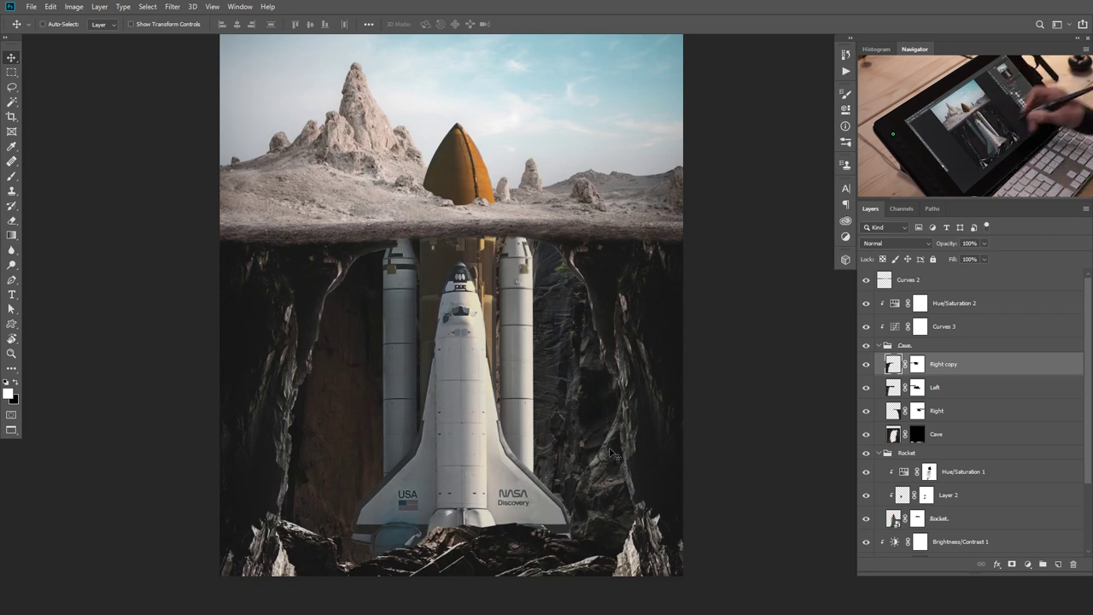
# Clip the Right copy layer to the Left layer and fill its mask with black.
pyautogui.keyDown('alt'); pyautogui.click(900, 374); pyautogui.keyUp('alt')
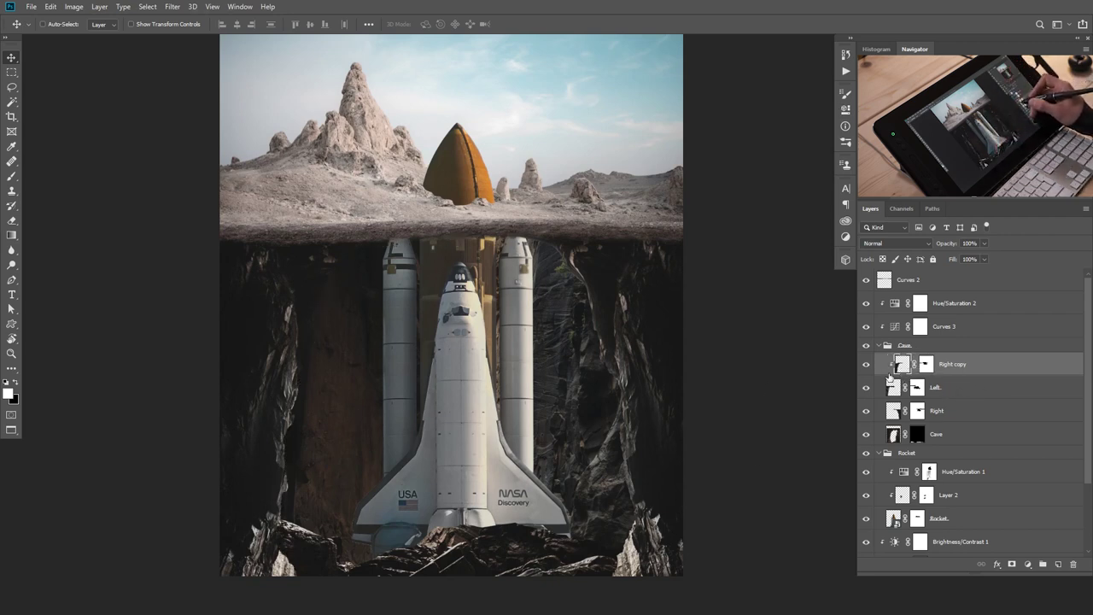
pyautogui.click(931, 367)
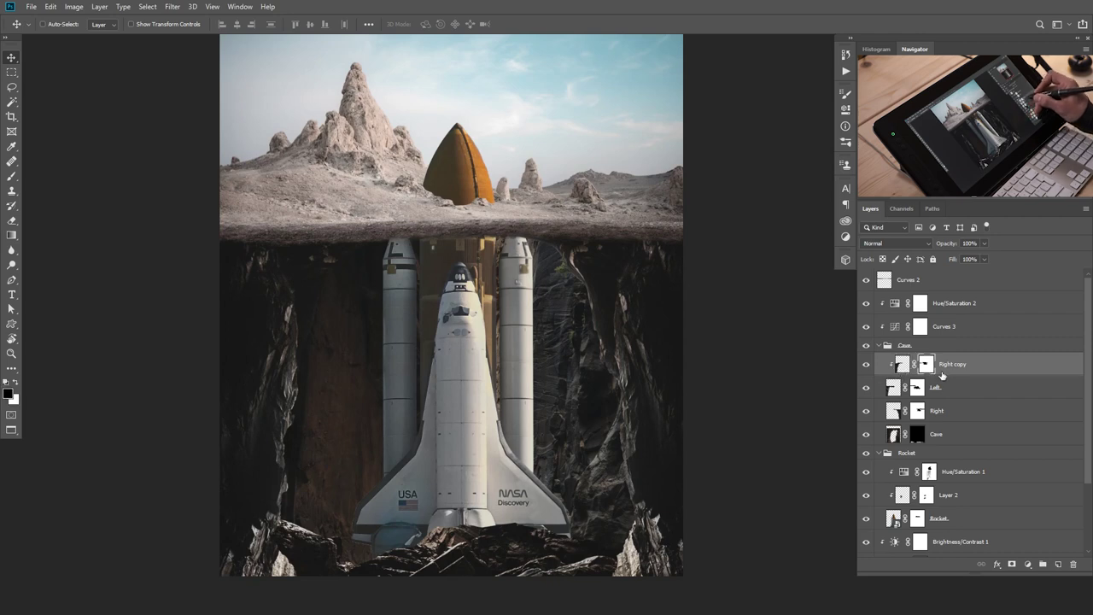
pyautogui.hotkey('alt', 'BackSpace')
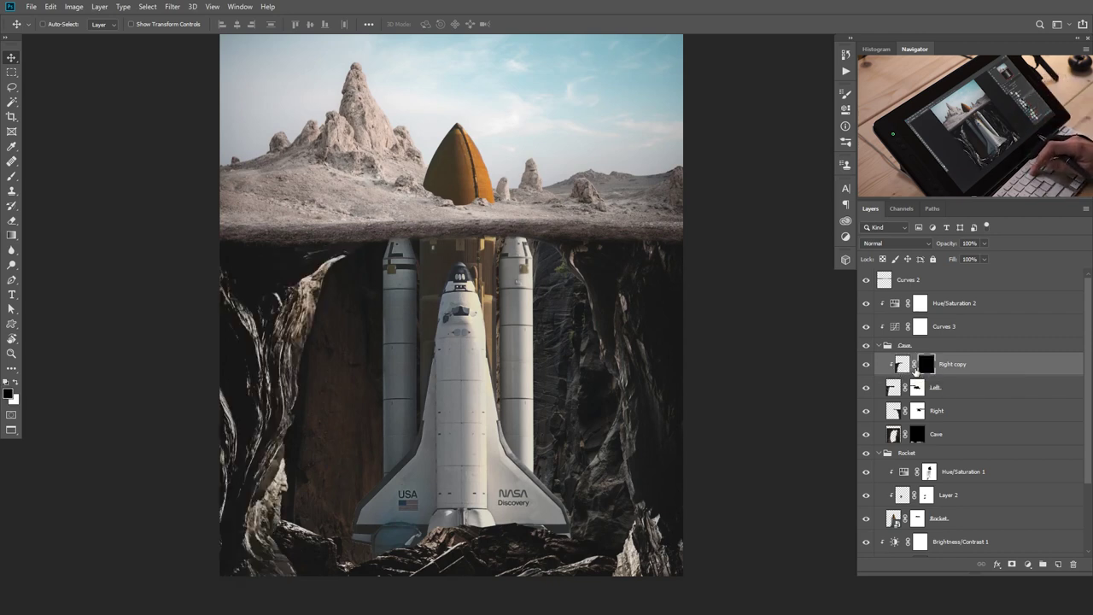
# Paint the Right copy mask with a large soft white brush at 40% opacity to reveal its dark rock on the left cave wall.
pyautogui.press('b')
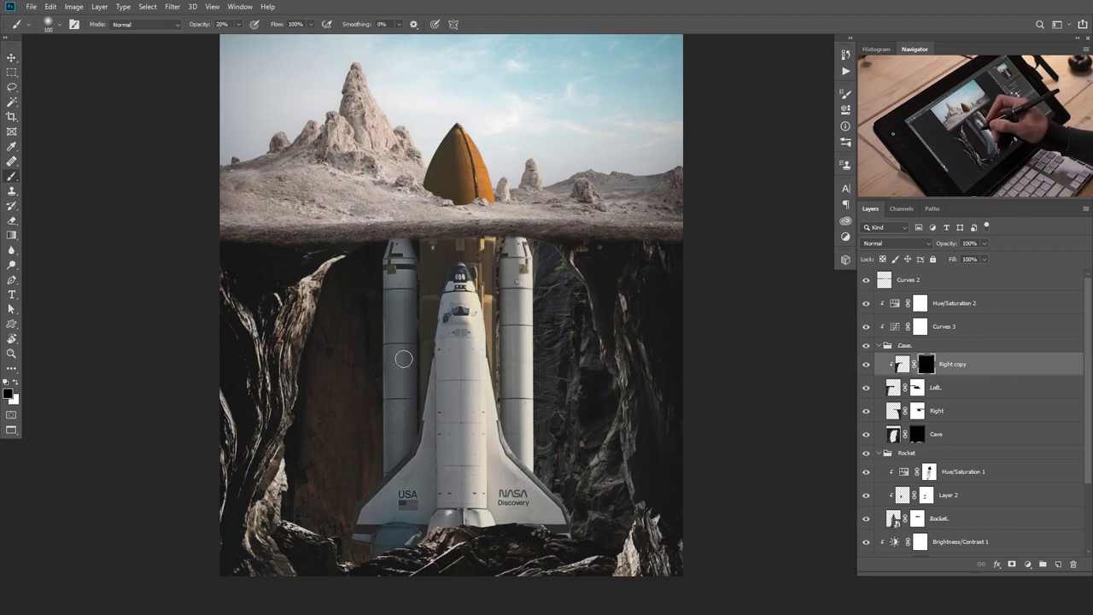
pyautogui.rightClick(409, 359)
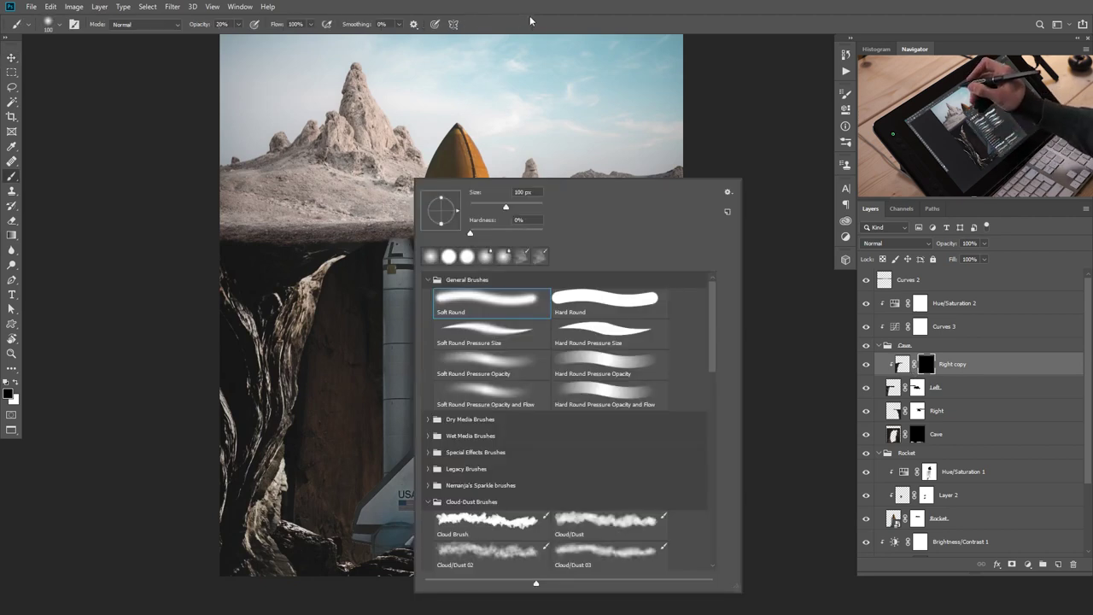
pyautogui.press('Escape')
pyautogui.press(']')
pyautogui.press(']')
pyautogui.press(']')
pyautogui.press(']')
pyautogui.press(']')
pyautogui.press('4')
pyautogui.press('x')
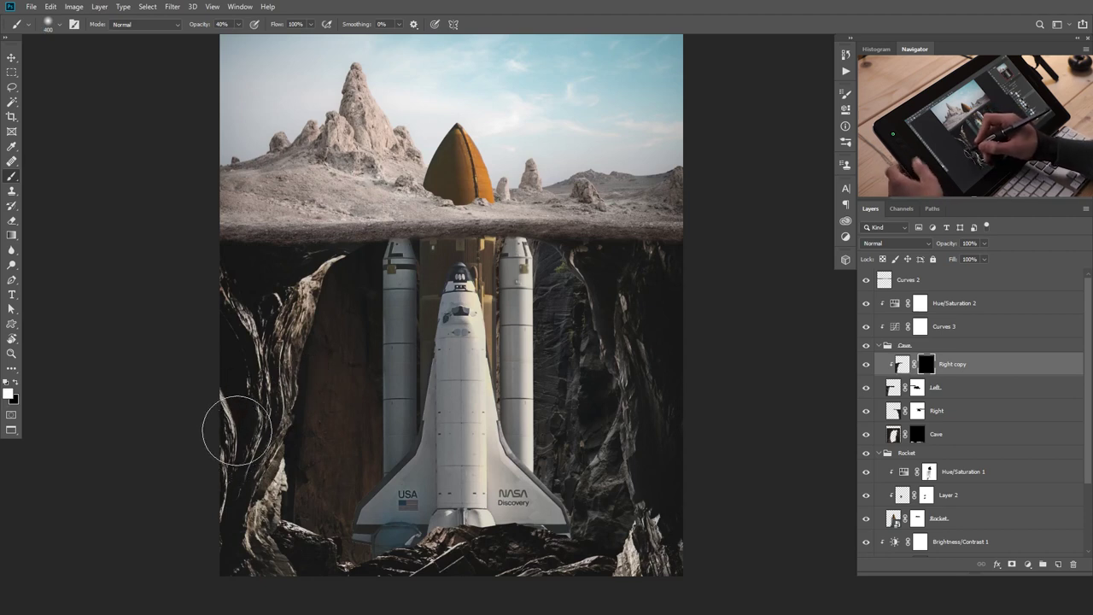
pyautogui.press('[')
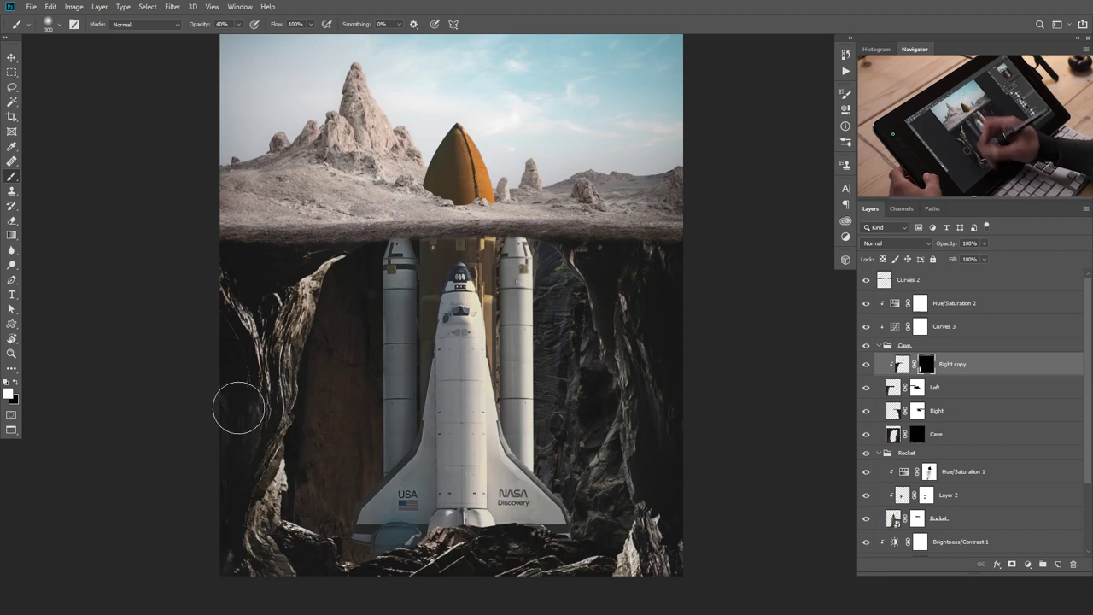
pyautogui.moveTo(237, 309); pyautogui.dragTo(249, 368)
pyautogui.press('[')
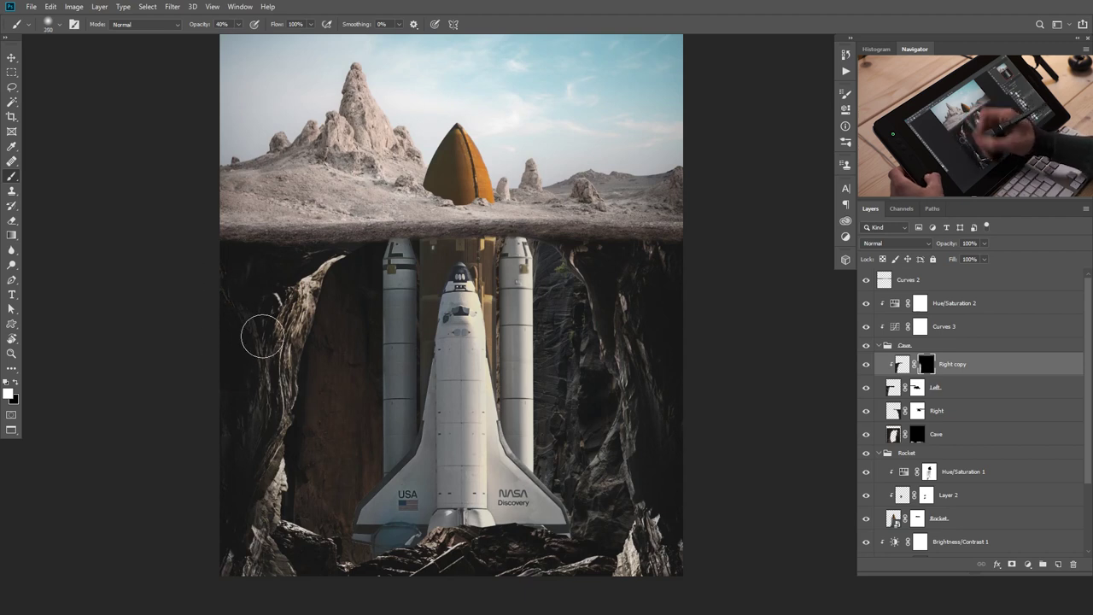
pyautogui.moveTo(309, 305)
pyautogui.mouseDown()
pyautogui.moveTo(341, 260)
pyautogui.moveTo(302, 296)
pyautogui.moveTo(337, 255)
pyautogui.moveTo(305, 312)
pyautogui.moveTo(297, 364)
pyautogui.mouseUp()
# Paint more white on the Right copy mask with smaller brushes along the left wall's inner edge and down to its base.
pyautogui.press('[')
pyautogui.press('[')
pyautogui.press('[')
pyautogui.press('[')
pyautogui.press('[')
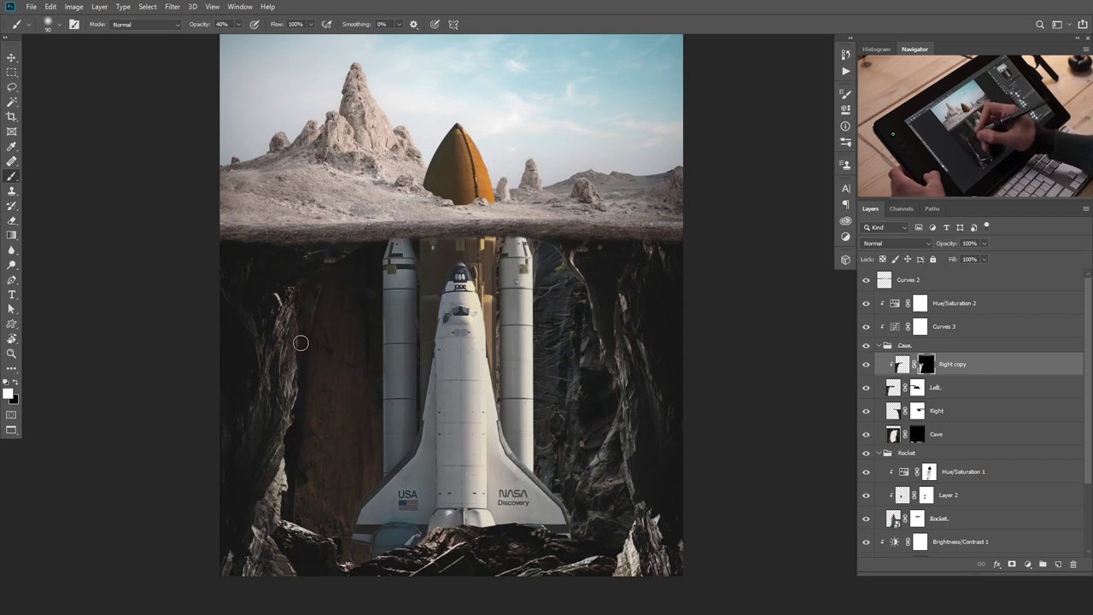
pyautogui.moveTo(288, 319); pyautogui.dragTo(285, 362)
pyautogui.press(']')
pyautogui.press(']')
pyautogui.press(']')
pyautogui.press(']')
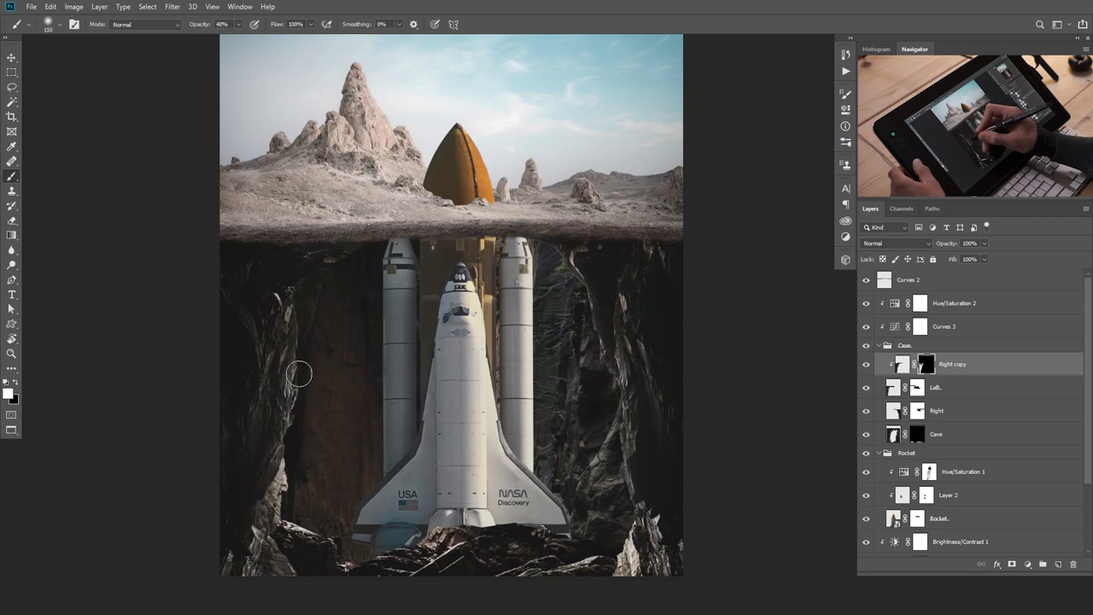
pyautogui.moveTo(279, 551); pyautogui.dragTo(278, 598)
pyautogui.moveTo(286, 522); pyautogui.dragTo(283, 488)
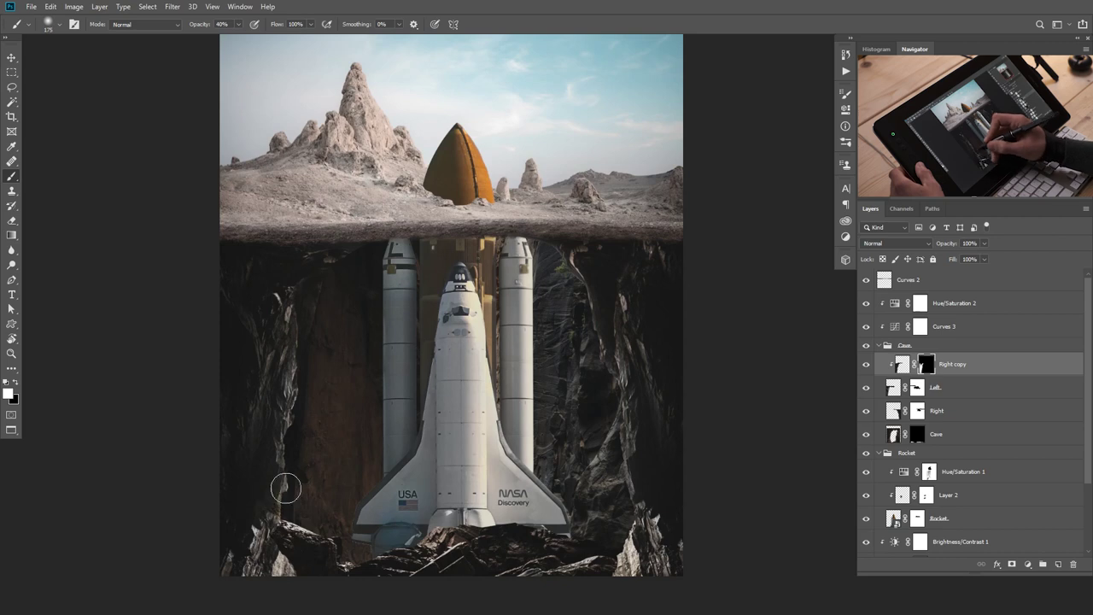
# Shift the Right copy rock texture slightly to the right on the left cave wall.
pyautogui.press('v')
pyautogui.moveTo(342, 462); pyautogui.dragTo(374, 459)
pyautogui.click(927, 366)
pyautogui.moveTo(305, 311); pyautogui.dragTo(285, 331)
pyautogui.hotkey('ctrl', 'z')
pyautogui.press('b')
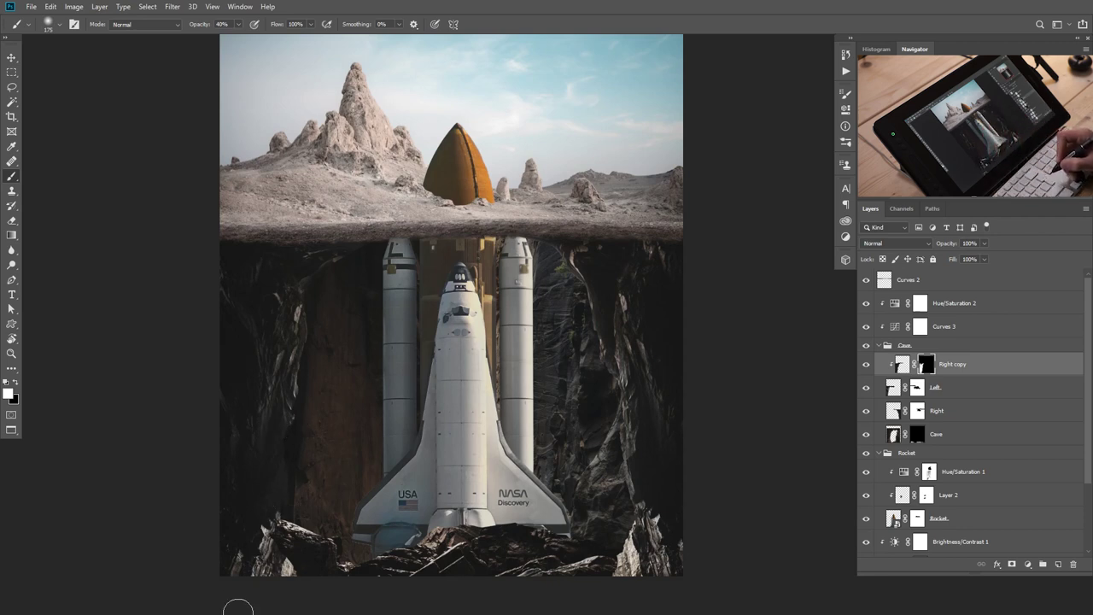
# Refine the lower part of the left wall on the Right copy mask with black and white strokes at 30% opacity.
pyautogui.press('x')
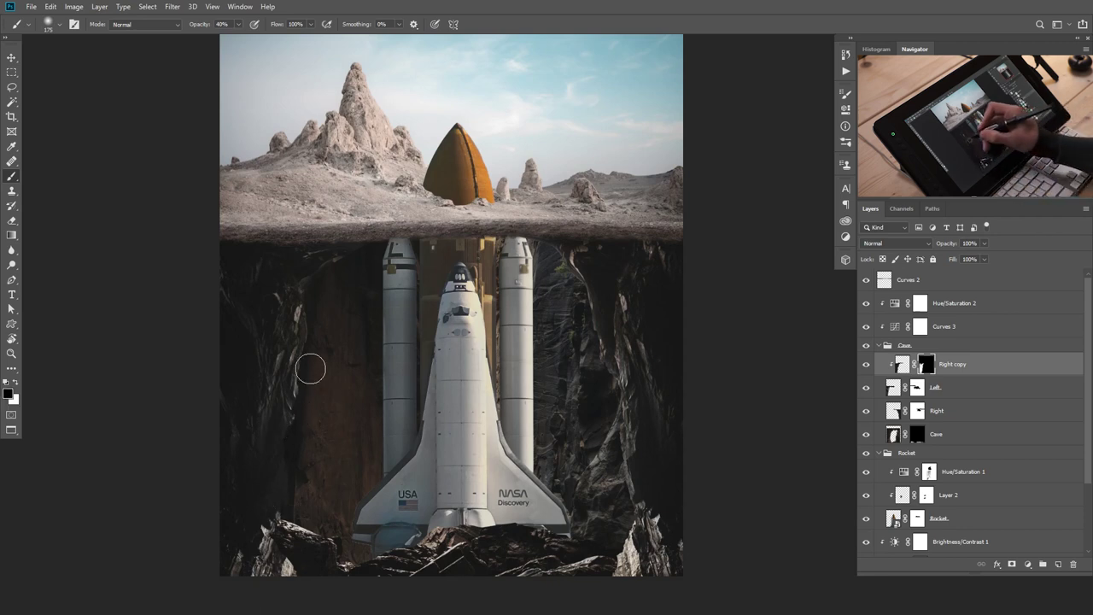
pyautogui.moveTo(286, 413)
pyautogui.mouseDown()
pyautogui.moveTo(283, 445)
pyautogui.moveTo(300, 388)
pyautogui.moveTo(272, 482)
pyautogui.mouseUp()
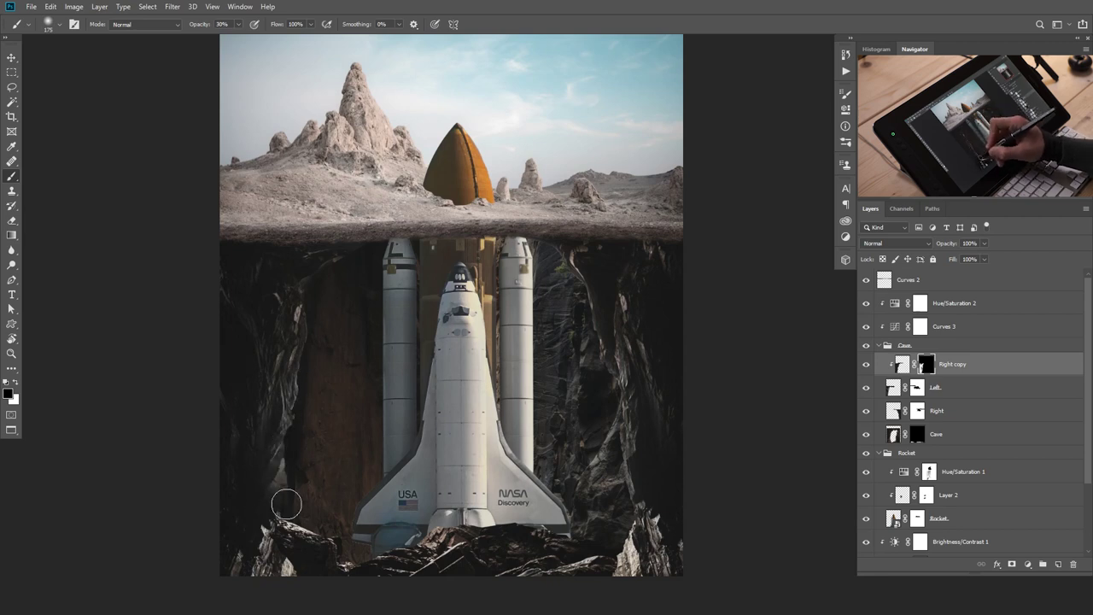
pyautogui.press('x')
pyautogui.moveTo(271, 548)
pyautogui.mouseDown()
pyautogui.moveTo(297, 462)
pyautogui.moveTo(266, 526)
pyautogui.mouseUp()
pyautogui.press('x')
pyautogui.press('x')
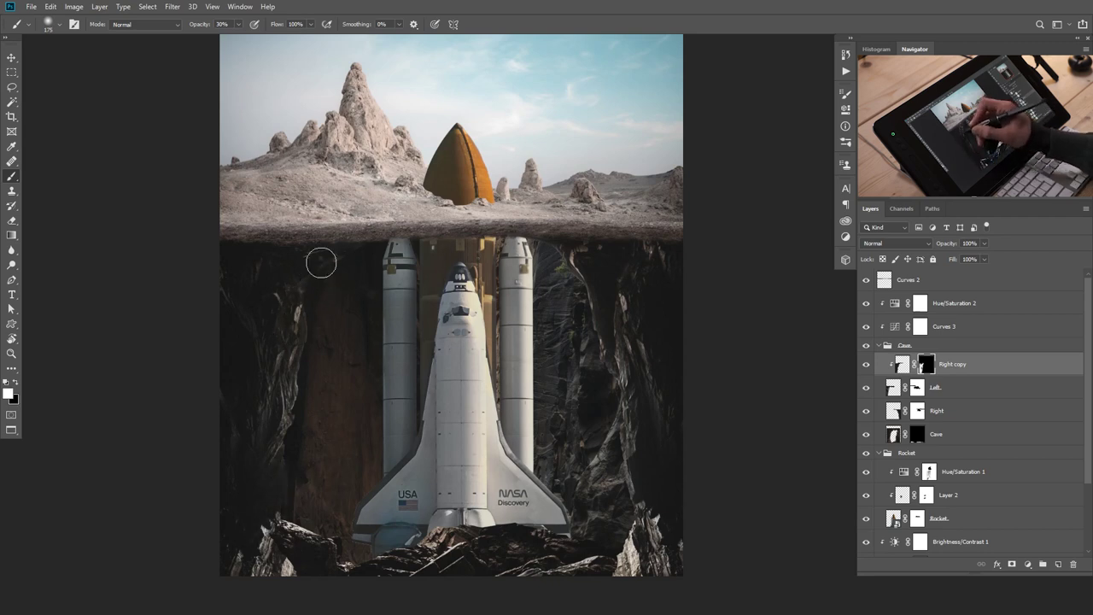
# Paint black on the Right copy mask to bring back the original rock ledge at the top of the left cave wall.
pyautogui.press('x')
pyautogui.moveTo(308, 283); pyautogui.dragTo(323, 278)
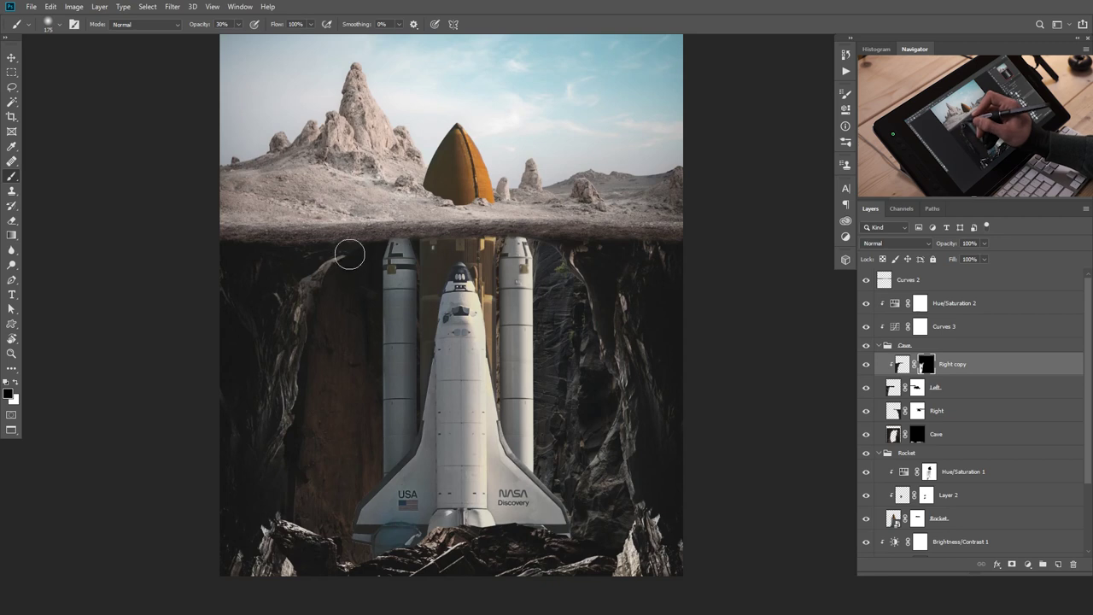
pyautogui.press('1')
pyautogui.moveTo(245, 388)
pyautogui.mouseDown()
pyautogui.moveTo(257, 406)
pyautogui.moveTo(243, 285)
pyautogui.moveTo(235, 302)
pyautogui.moveTo(317, 251)
pyautogui.mouseUp()
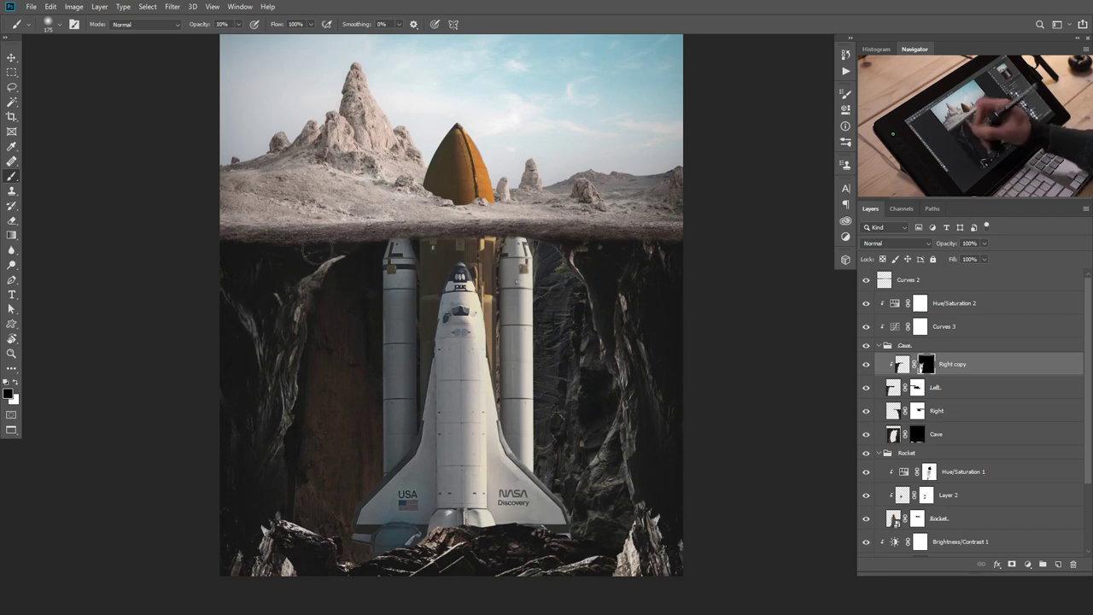
# Compare the left cave wall with and without the Right copy layer and examine the whole composite up close and from afar.
pyautogui.scroll(-1, 497, 425)
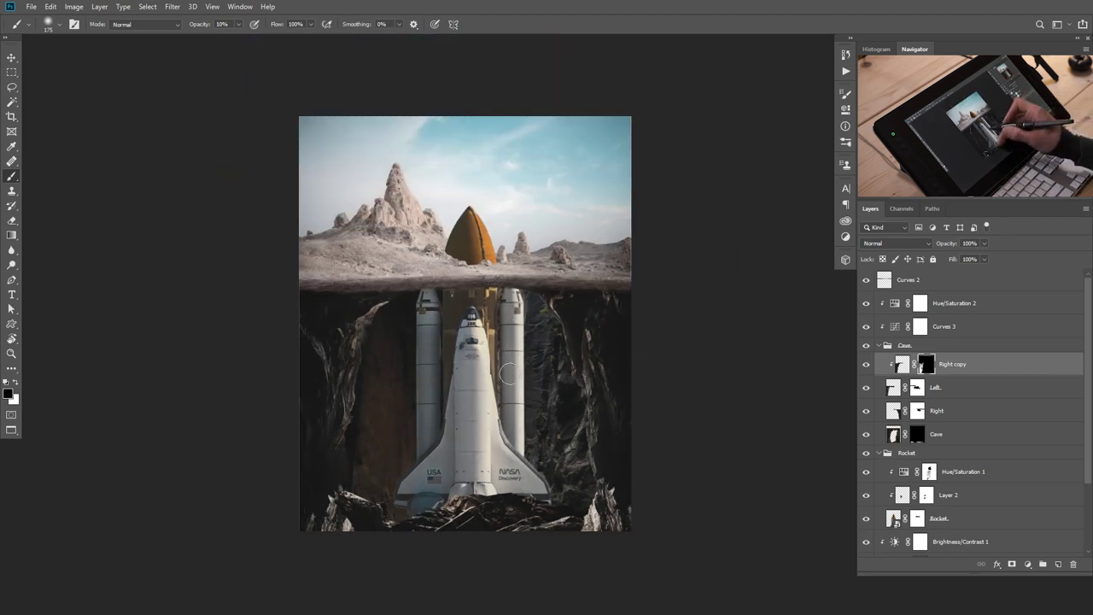
pyautogui.scroll(2, 578, 379)
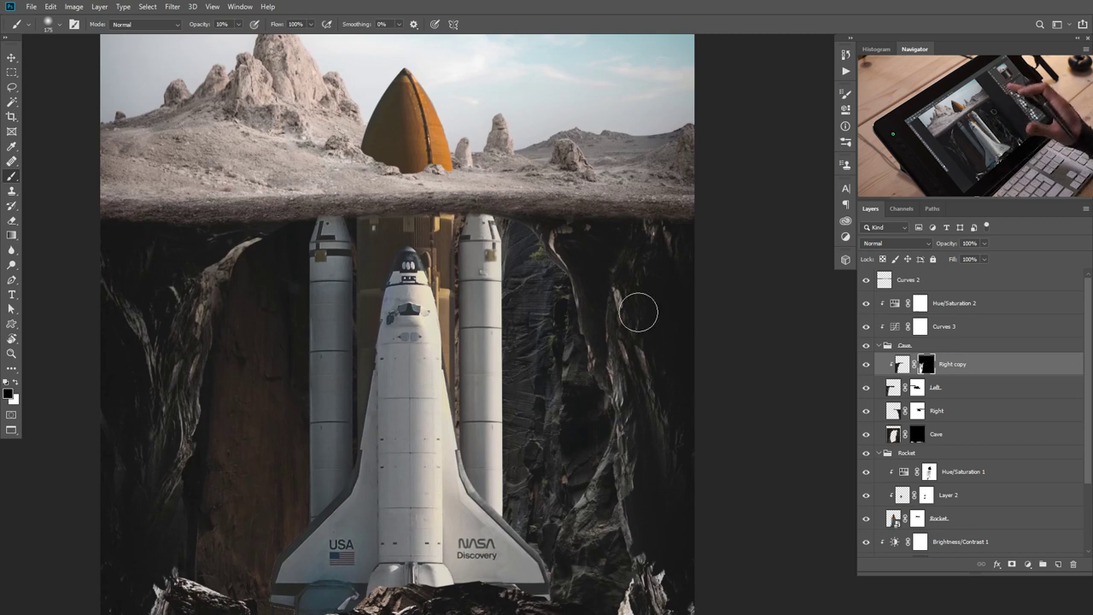
pyautogui.click(866, 364)
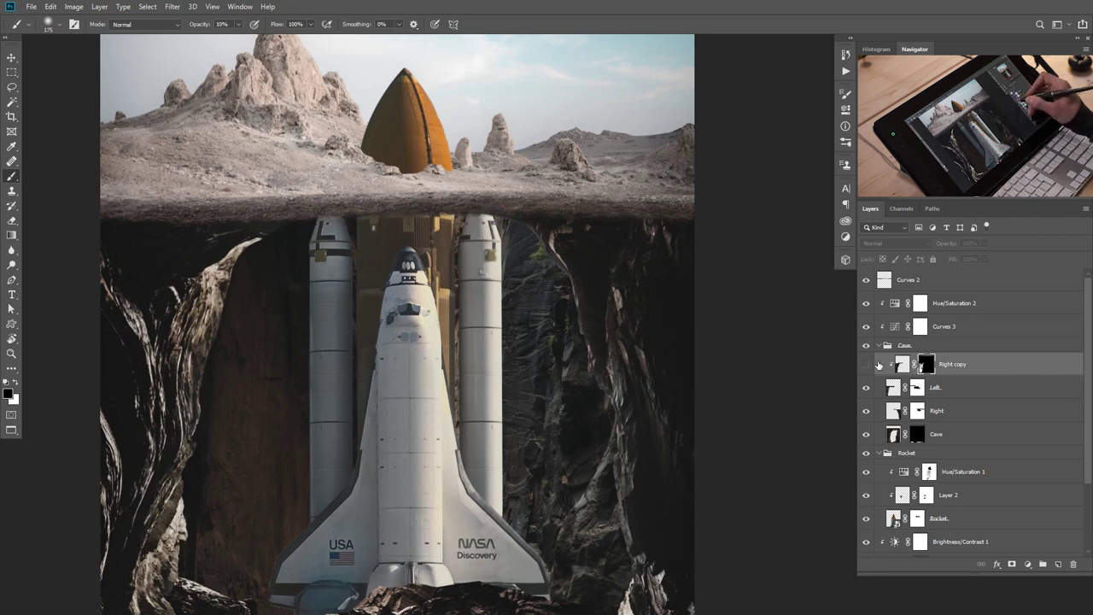
pyautogui.click(866, 364)
pyautogui.scroll(-3, 586, 434)
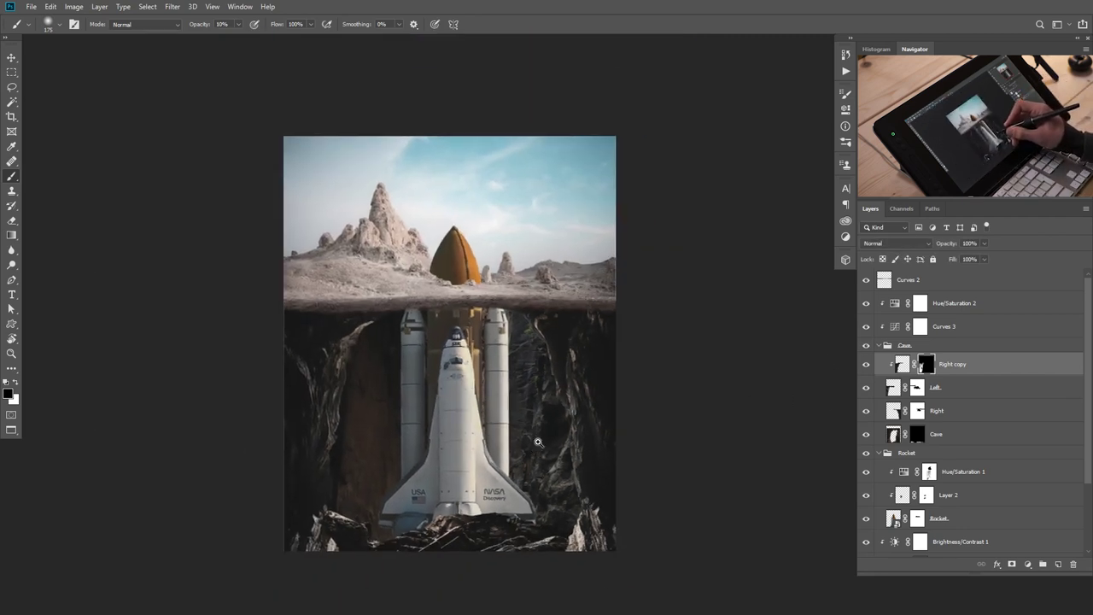
pyautogui.moveTo(502, 487)
pyautogui.mouseDown()
pyautogui.moveTo(515, 493)
pyautogui.moveTo(515, 442)
pyautogui.mouseUp()
pyautogui.moveTo(487, 478); pyautogui.dragTo(516, 491)
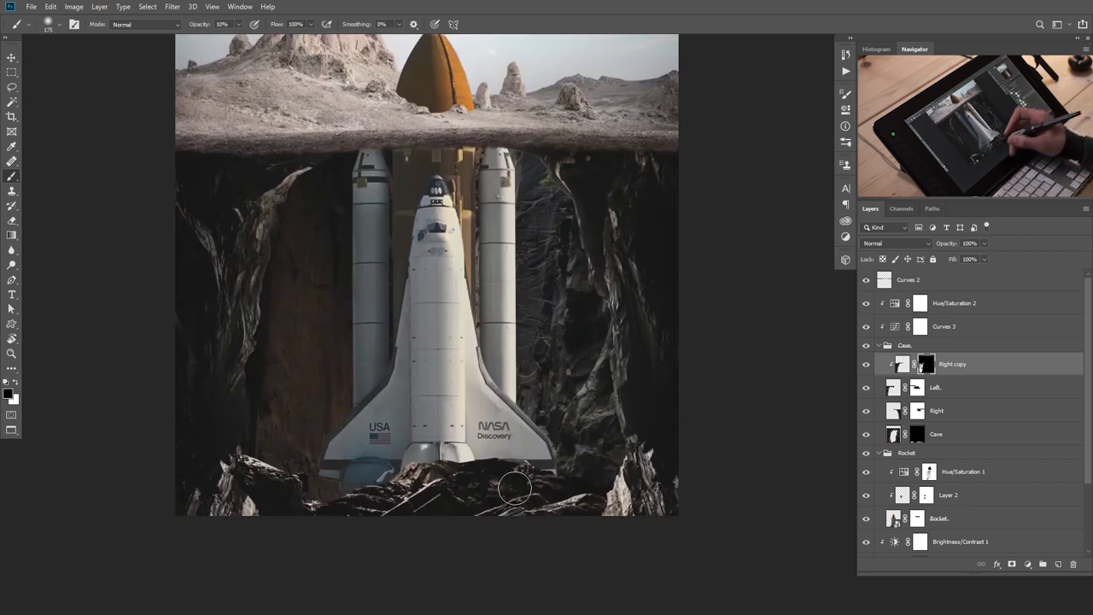
pyautogui.moveTo(479, 413); pyautogui.dragTo(498, 413)
pyautogui.moveTo(504, 359); pyautogui.dragTo(469, 439)
pyautogui.moveTo(503, 420); pyautogui.dragTo(489, 436)
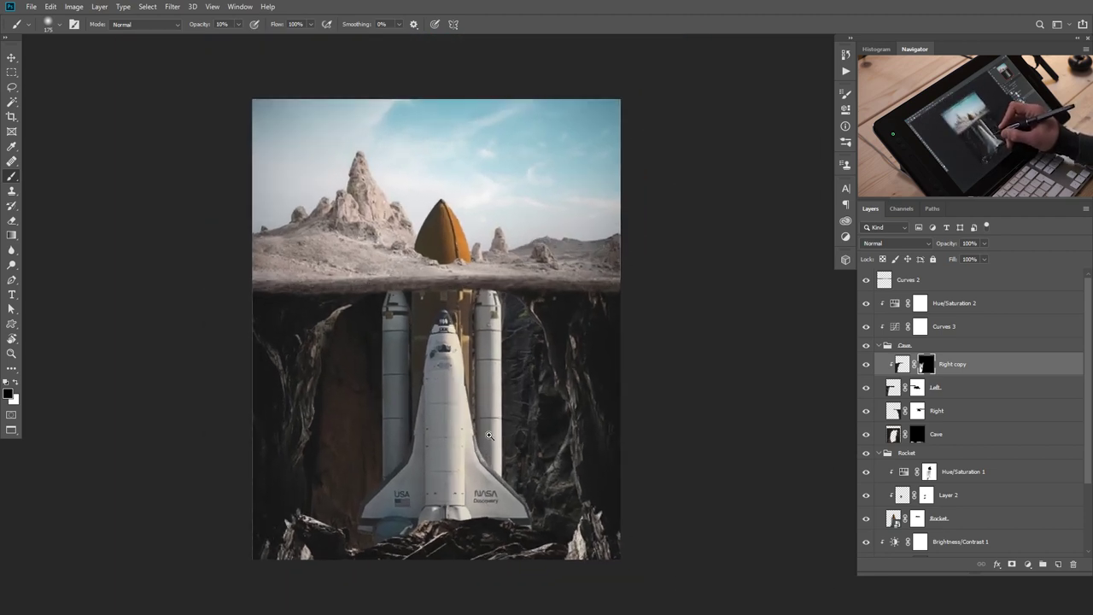
pyautogui.scroll(1, 490, 436)
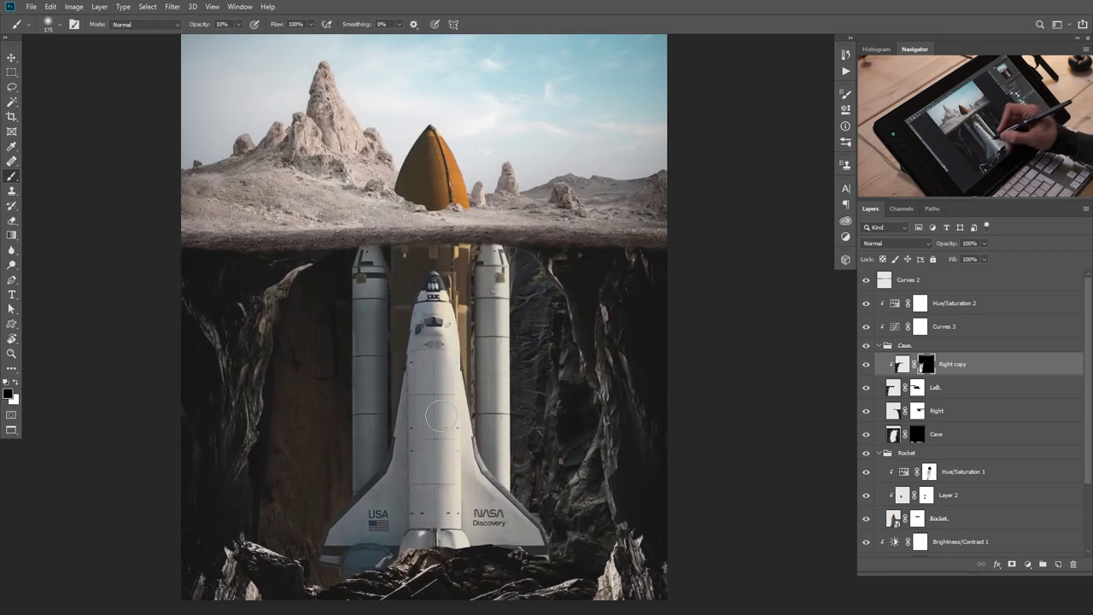
# Add a clipped Brightness/Contrast adjustment above Hue/Saturation 1 in the Rocket group with brightness set to -97.
pyautogui.click(903, 481)
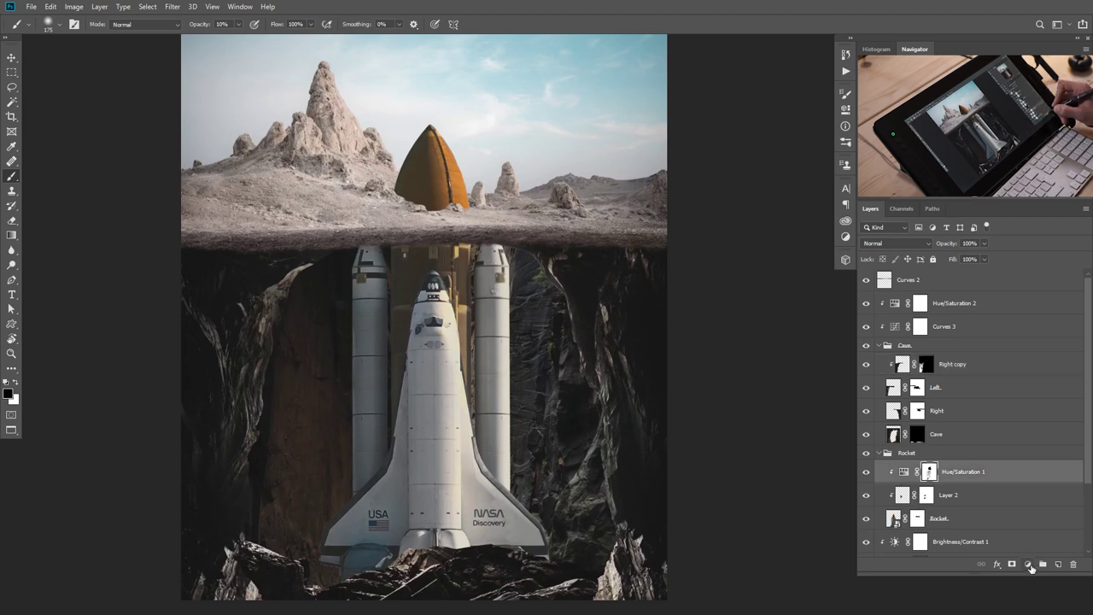
pyautogui.click(1030, 566)
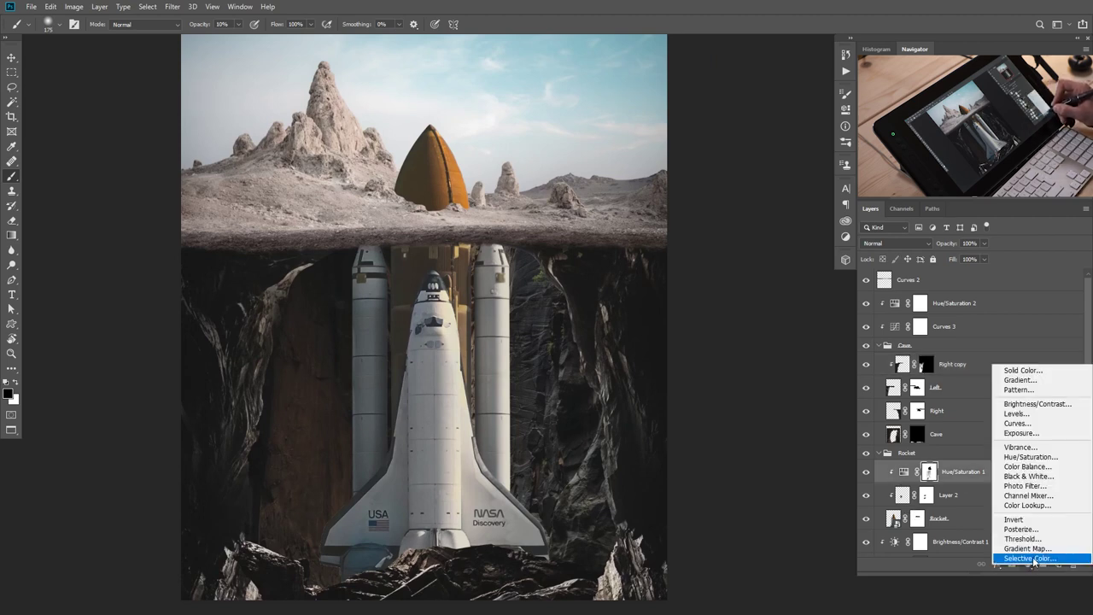
pyautogui.click(1037, 403)
pyautogui.click(749, 314)
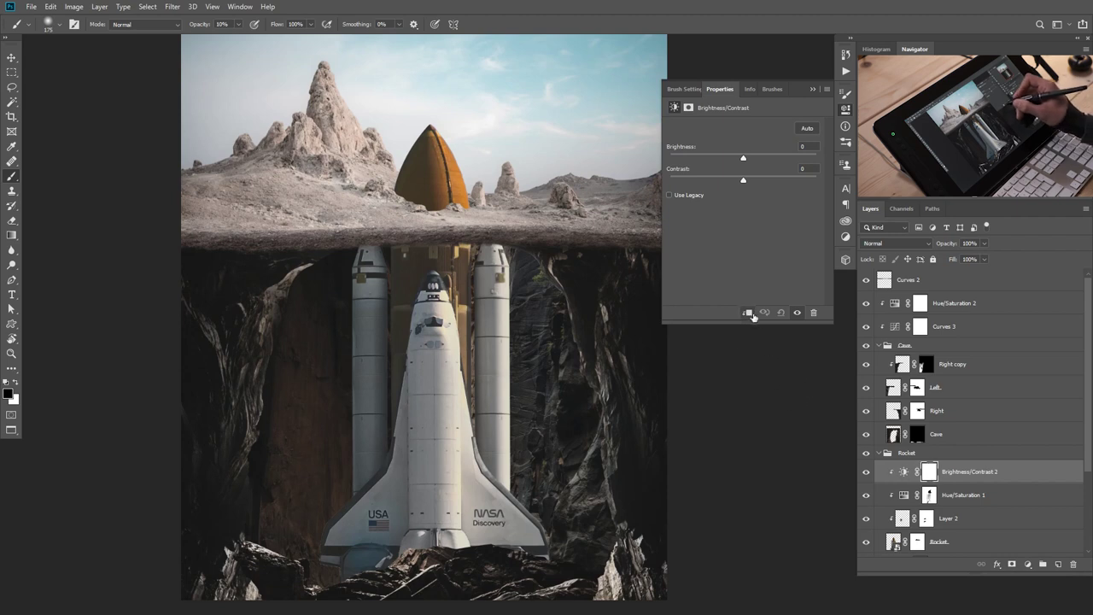
pyautogui.moveTo(743, 160); pyautogui.dragTo(698, 166)
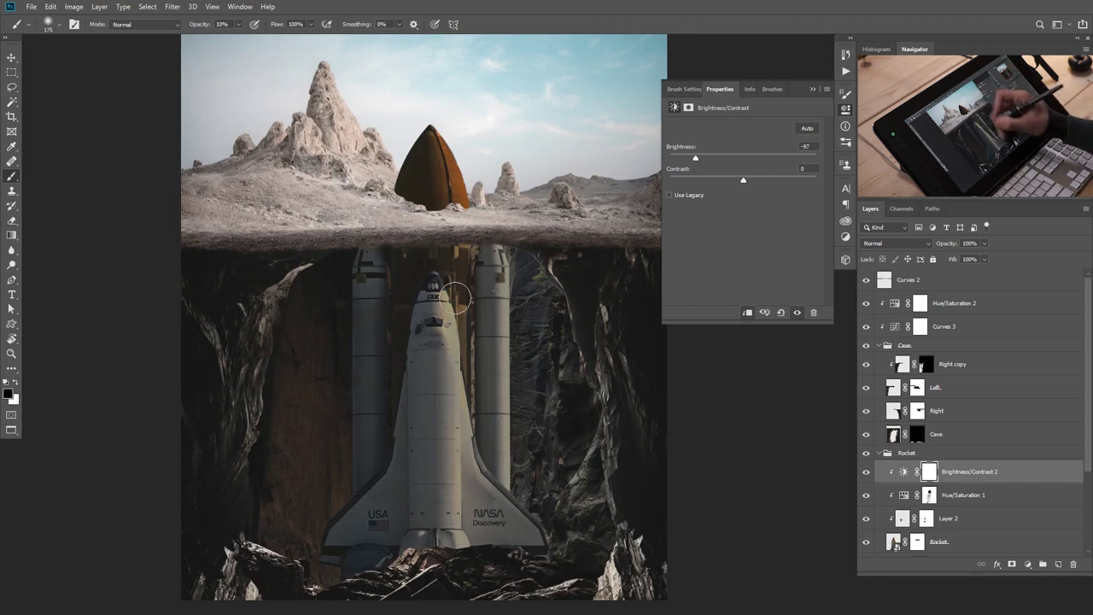
# Set the new Brightness/Contrast layer's blend mode to Luminosity and its contrast to 2.
pyautogui.click(897, 244)
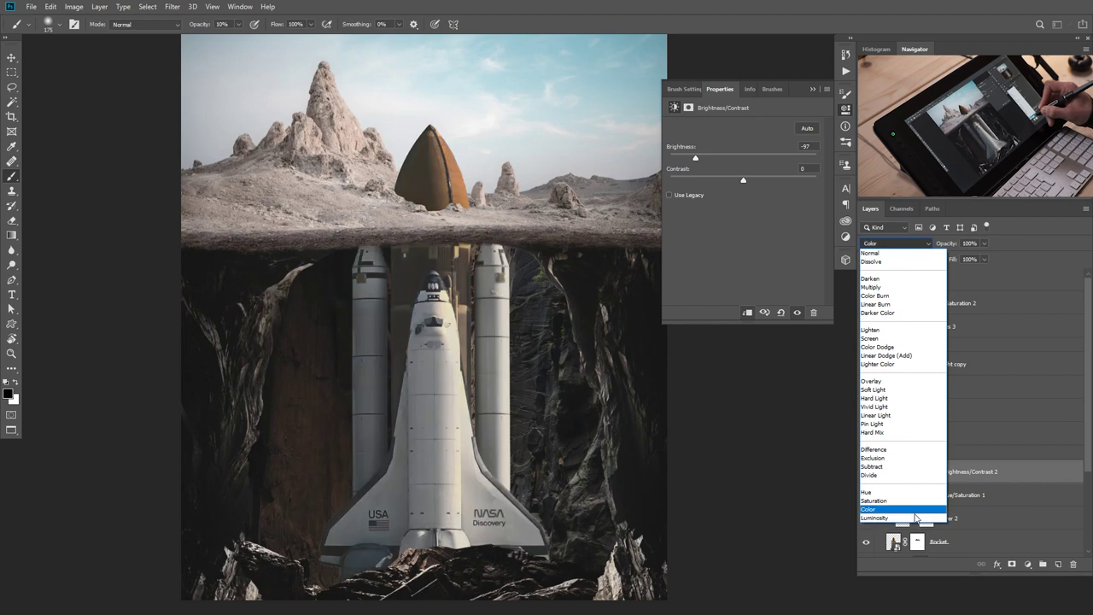
pyautogui.click(914, 518)
pyautogui.moveTo(744, 181)
pyautogui.mouseDown()
pyautogui.moveTo(759, 177)
pyautogui.moveTo(744, 182)
pyautogui.mouseUp()
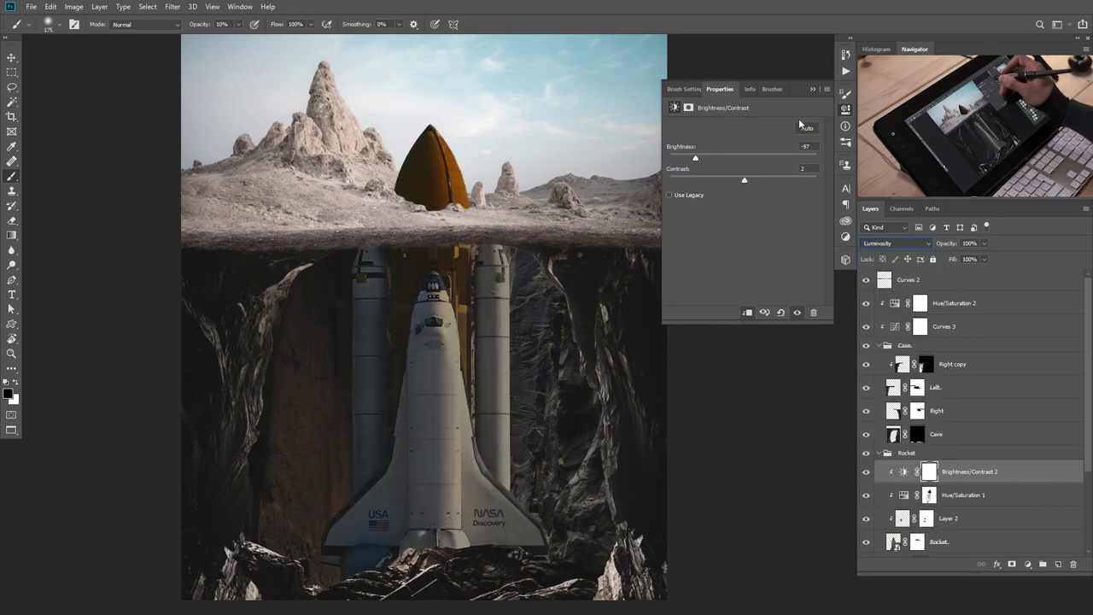
pyautogui.click(814, 90)
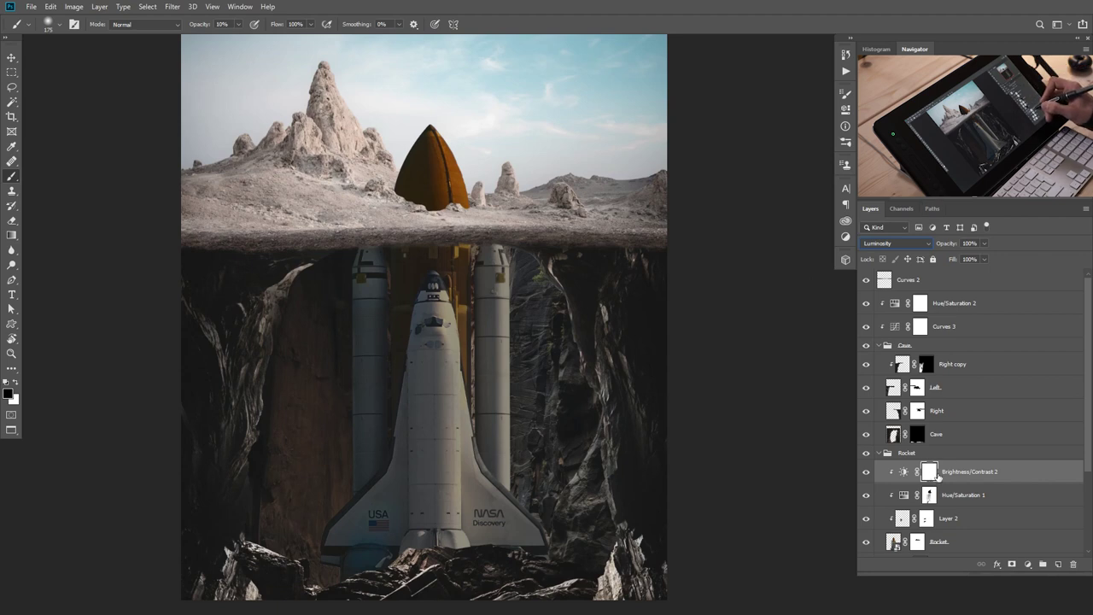
# Invert the Brightness/Contrast 2 mask and paint white at 10% opacity to darken the right booster and the shuttle's right side.
pyautogui.hotkey('ctrl', 'i')
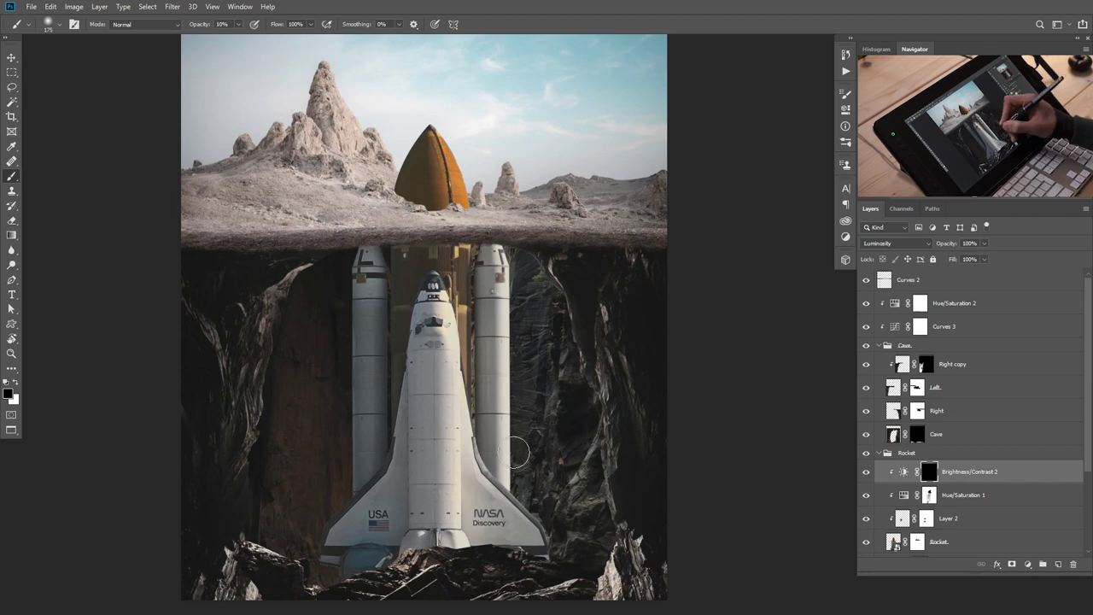
pyautogui.press('x')
pyautogui.moveTo(518, 469)
pyautogui.mouseDown()
pyautogui.moveTo(518, 333)
pyautogui.moveTo(522, 479)
pyautogui.moveTo(513, 485)
pyautogui.mouseUp()
pyautogui.moveTo(510, 250)
pyautogui.mouseDown()
pyautogui.moveTo(500, 257)
pyautogui.moveTo(511, 246)
pyautogui.moveTo(518, 460)
pyautogui.mouseUp()
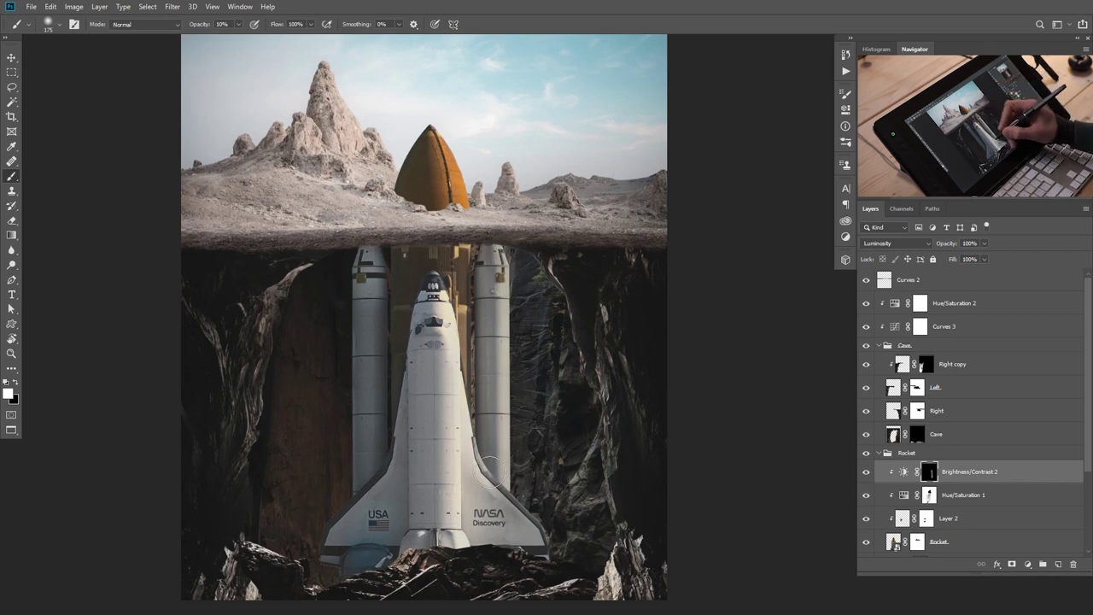
pyautogui.moveTo(458, 522)
pyautogui.mouseDown()
pyautogui.moveTo(455, 500)
pyautogui.moveTo(468, 522)
pyautogui.mouseUp()
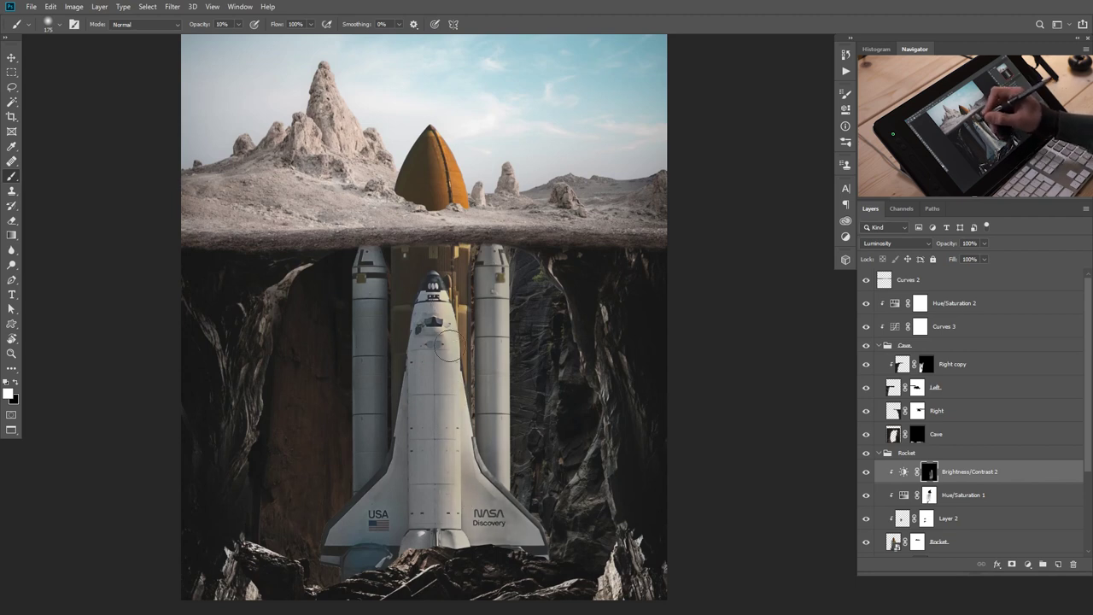
# Shade the shuttle's nose and the right side of its fuselage on the Brightness/Contrast 2 mask using progressively smaller soft brushes.
pyautogui.press('[')
pyautogui.press('[')
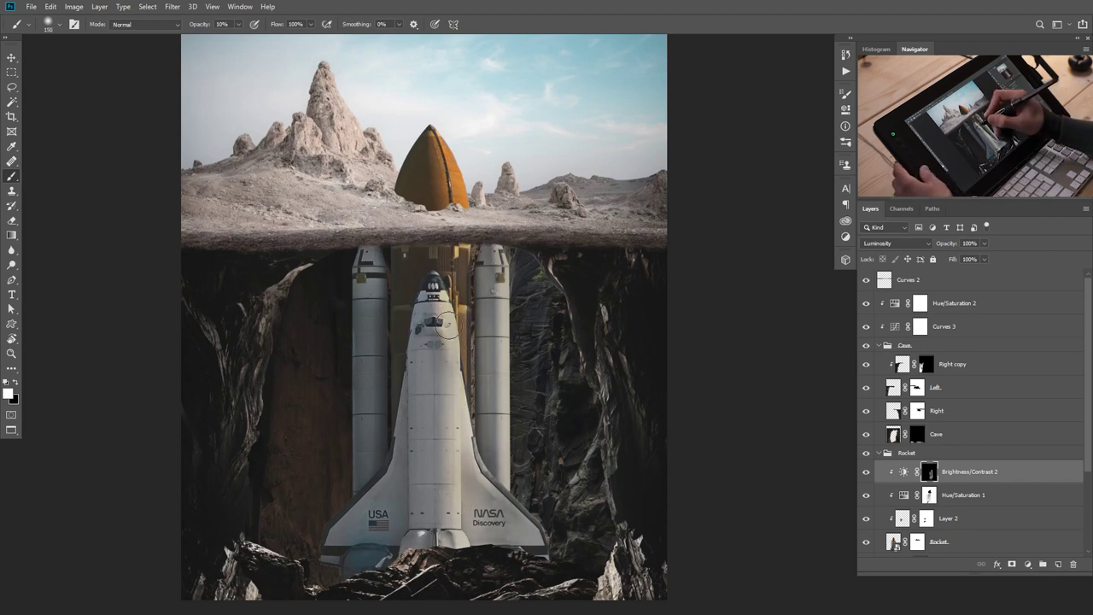
pyautogui.scroll(5, 434, 345)
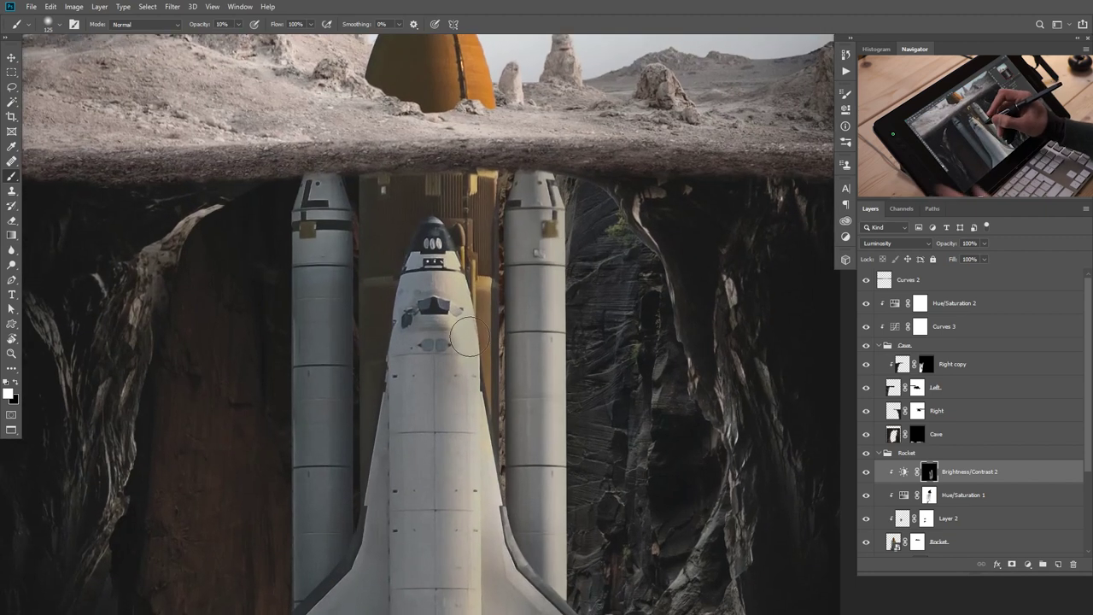
pyautogui.press('[')
pyautogui.press('[')
pyautogui.press('[')
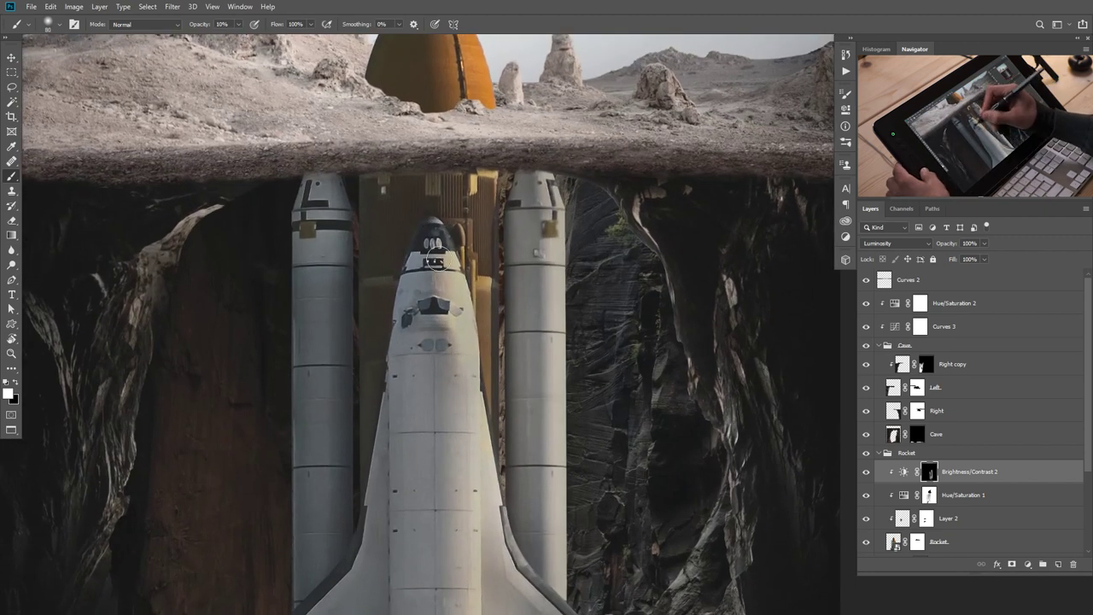
pyautogui.press(']')
pyautogui.press(']')
pyautogui.press('[')
pyautogui.press('[')
pyautogui.press('[')
pyautogui.press('[')
pyautogui.press(']')
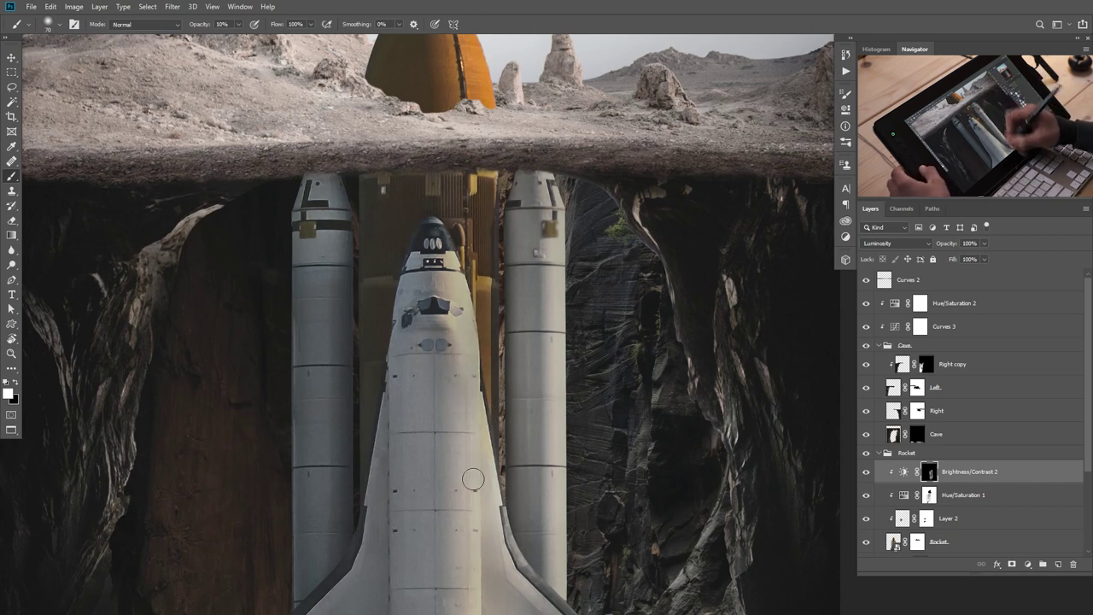
pyautogui.scroll(-8, 473, 479)
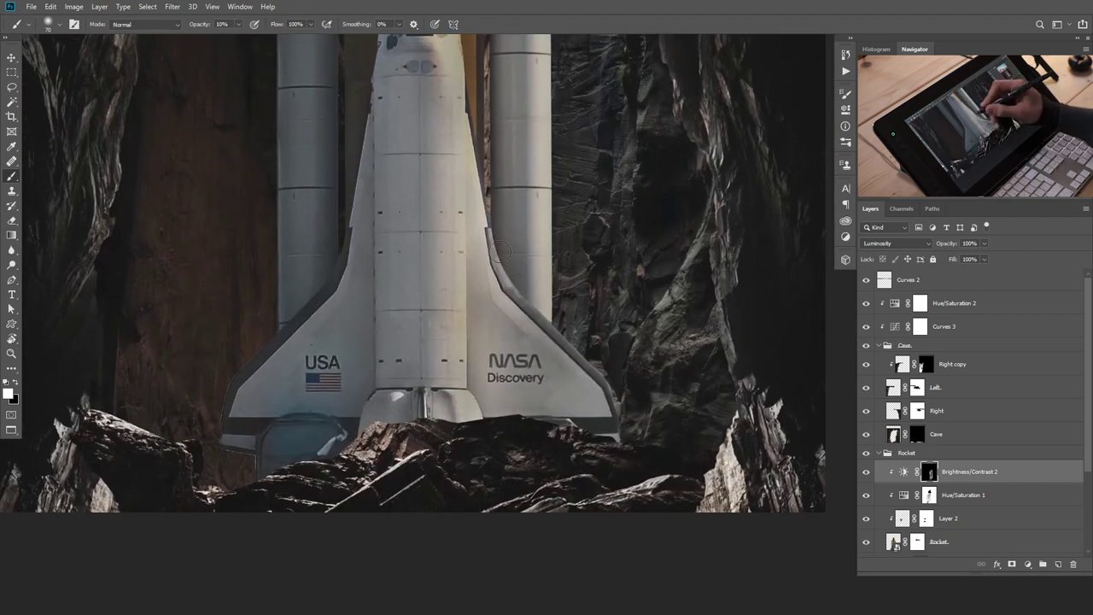
# Compare the whole composite with and without the Right copy and Brightness/Contrast 2 layers.
pyautogui.hotkey('ctrl', '0')
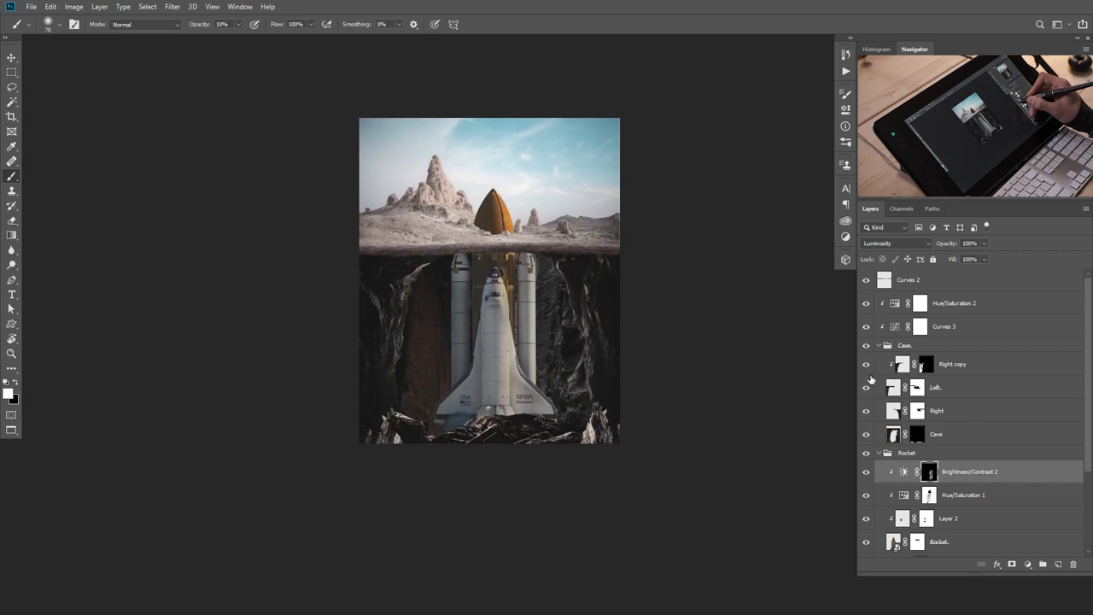
pyautogui.click(867, 366)
pyautogui.click(867, 366)
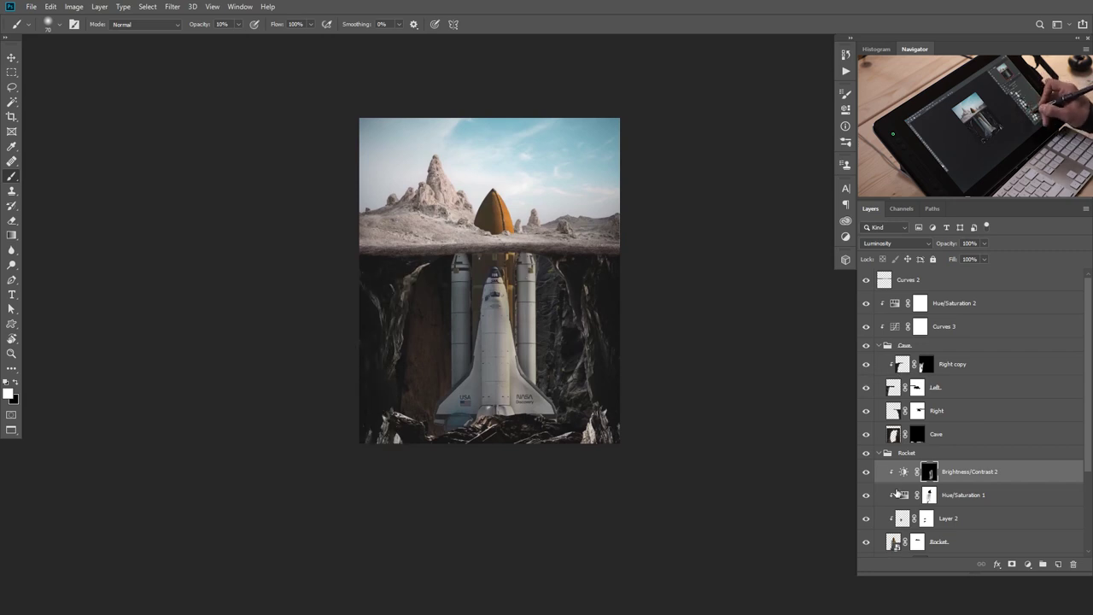
pyautogui.click(868, 473)
pyautogui.click(868, 472)
pyautogui.click(868, 472)
pyautogui.click(868, 472)
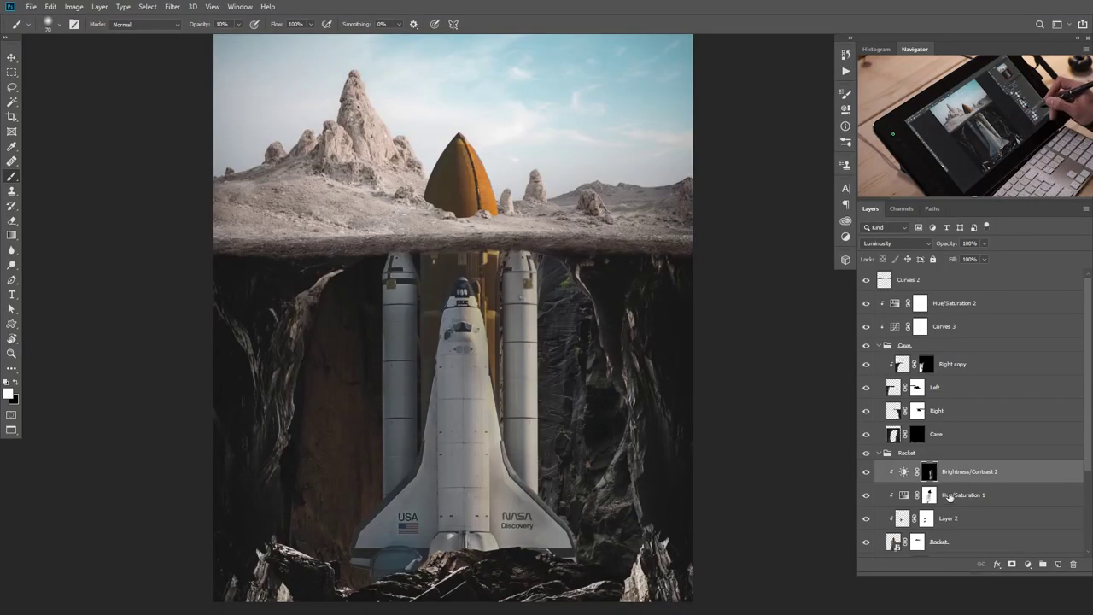
# Copy the cracked rust texture from its own document into the composite above Brightness/Contrast 2 and clip it to the rocket.
pyautogui.moveTo(484, 457); pyautogui.dragTo(501, 430)
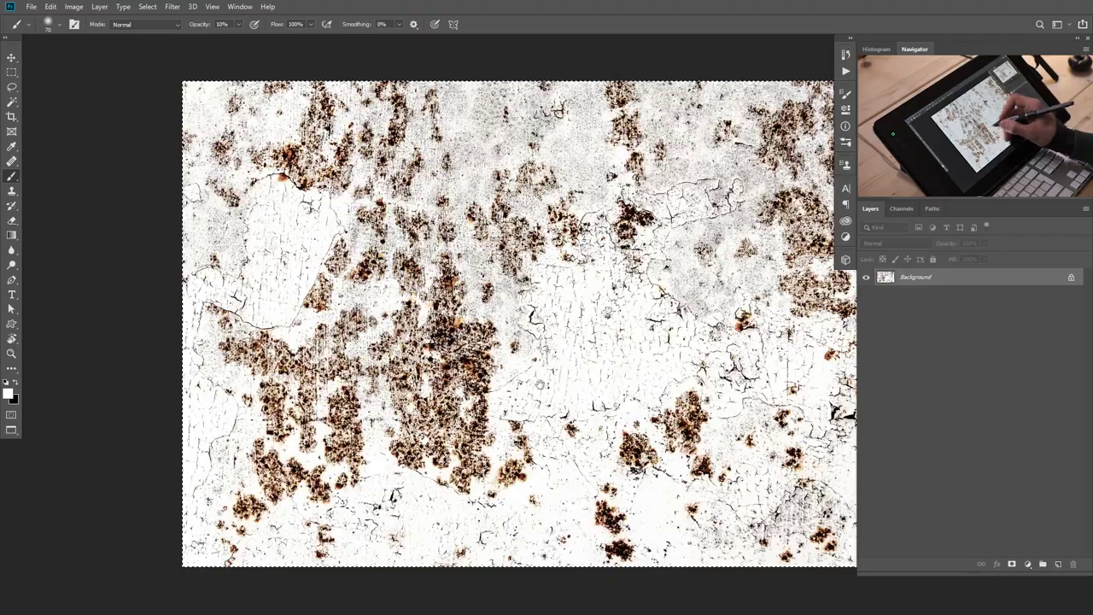
pyautogui.moveTo(504, 295); pyautogui.dragTo(473, 302)
pyautogui.moveTo(576, 342)
pyautogui.mouseDown()
pyautogui.moveTo(619, 345)
pyautogui.moveTo(577, 346)
pyautogui.mouseUp()
pyautogui.moveTo(577, 384); pyautogui.dragTo(475, 418)
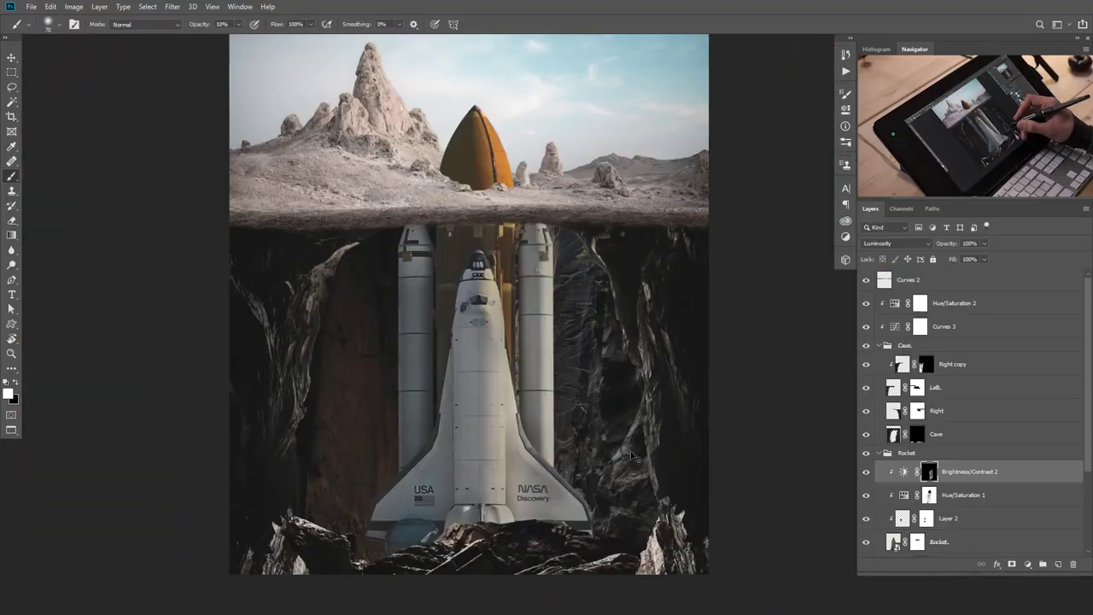
pyautogui.hotkey('ctrl', 'v')
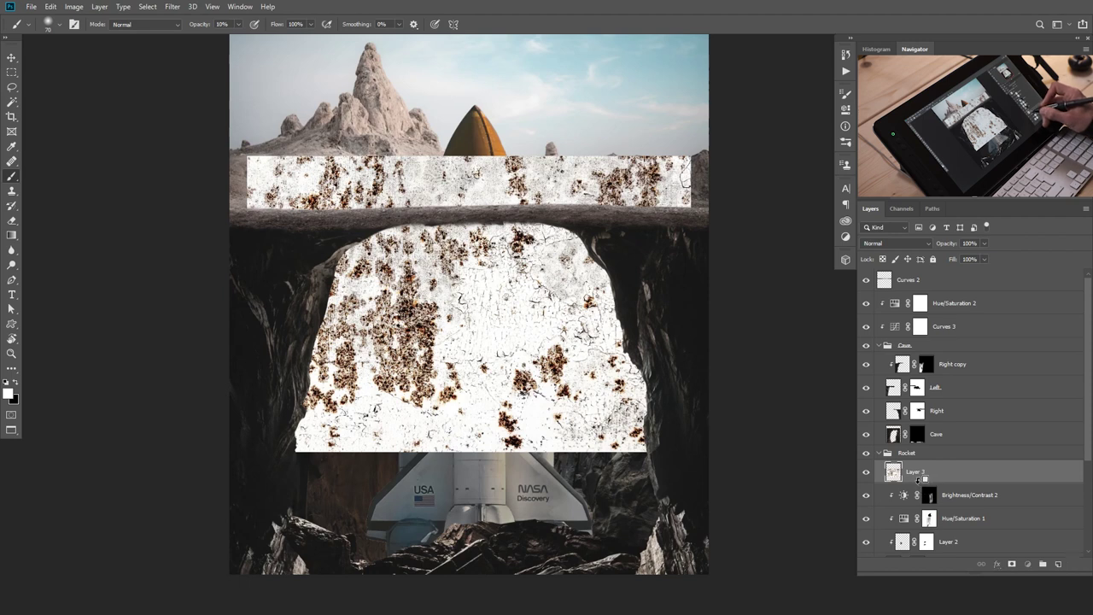
pyautogui.keyDown('alt'); pyautogui.click(919, 483); pyautogui.keyUp('alt')
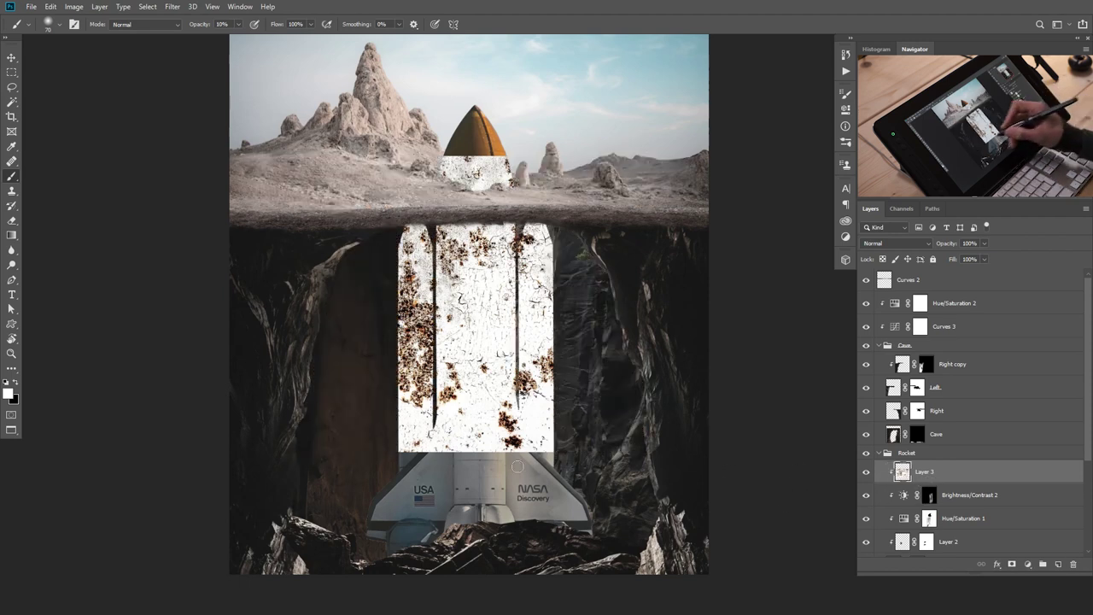
# Rotate the rust texture upright and position it to cover the shuttle and boosters down to the foreground rocks.
pyautogui.press('v')
pyautogui.moveTo(480, 387); pyautogui.dragTo(509, 438)
pyautogui.hotkey('ctrl', 't')
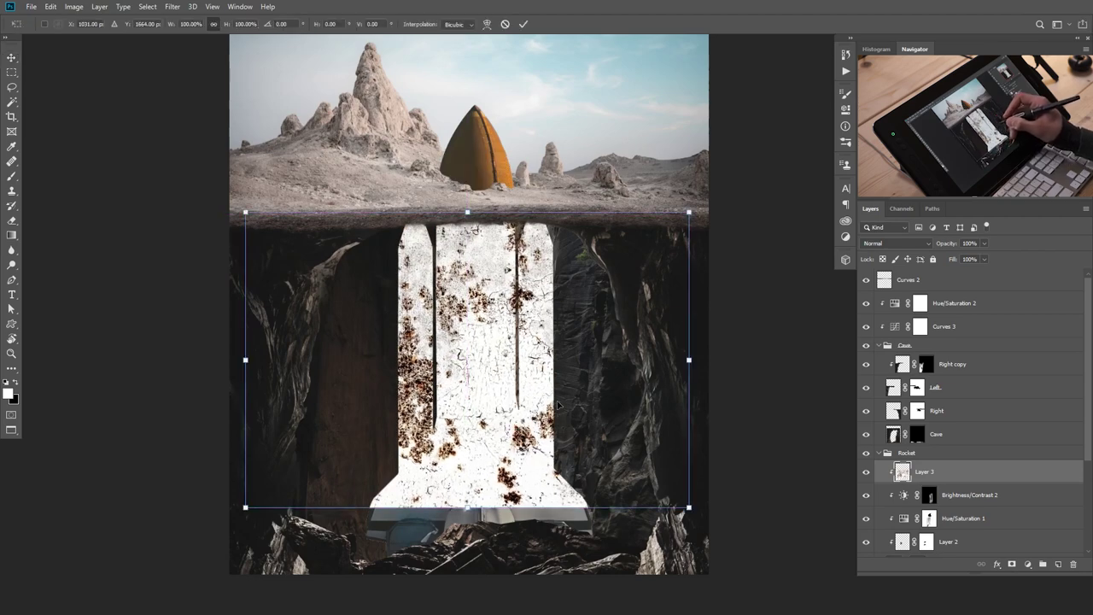
pyautogui.moveTo(709, 392); pyautogui.dragTo(482, 182)
pyautogui.moveTo(514, 364); pyautogui.dragTo(515, 394)
pyautogui.click(524, 24)
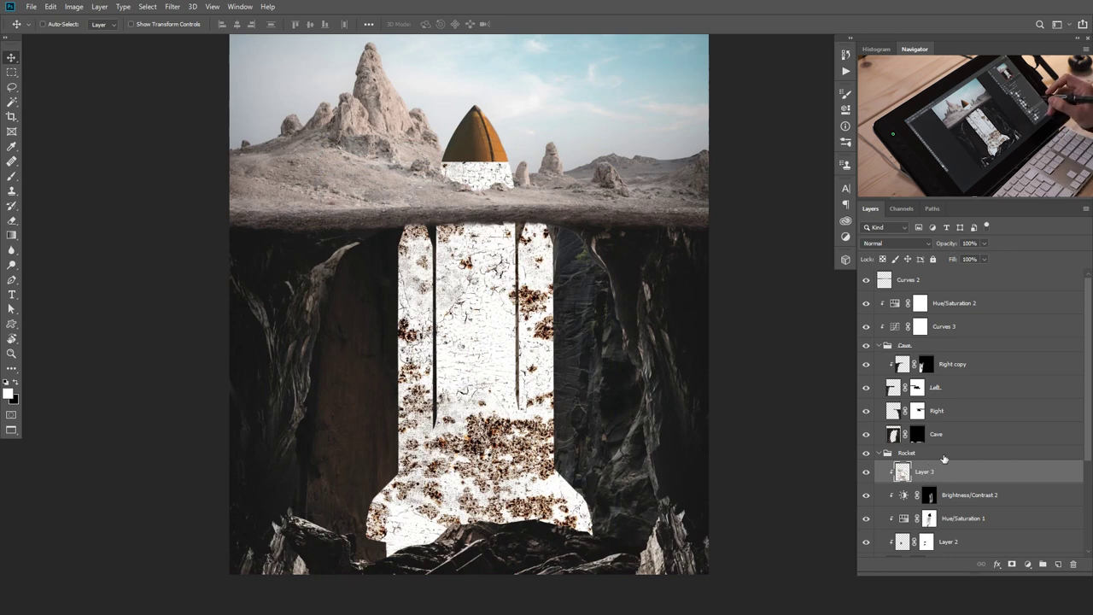
# Hide the rust texture behind a black mask and reveal it on the middle fuselage with the Cloud/Dust 02 brush at 20% opacity.
pyautogui.keyDown('alt'); pyautogui.click(1014, 566); pyautogui.keyUp('alt')
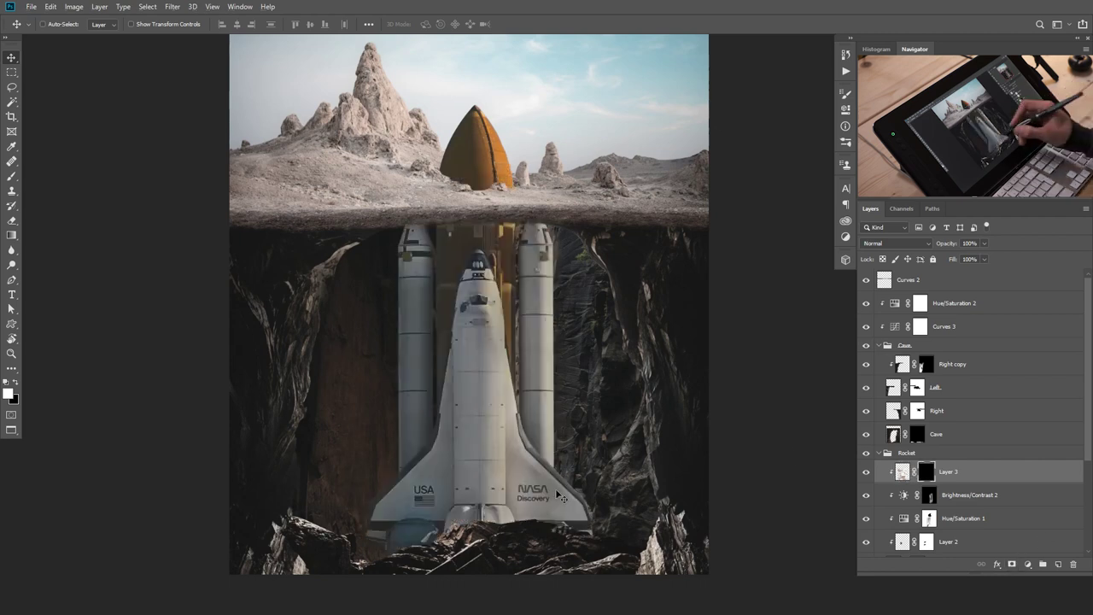
pyautogui.press('b')
pyautogui.scroll(2, 472, 369)
pyautogui.rightClick(530, 400)
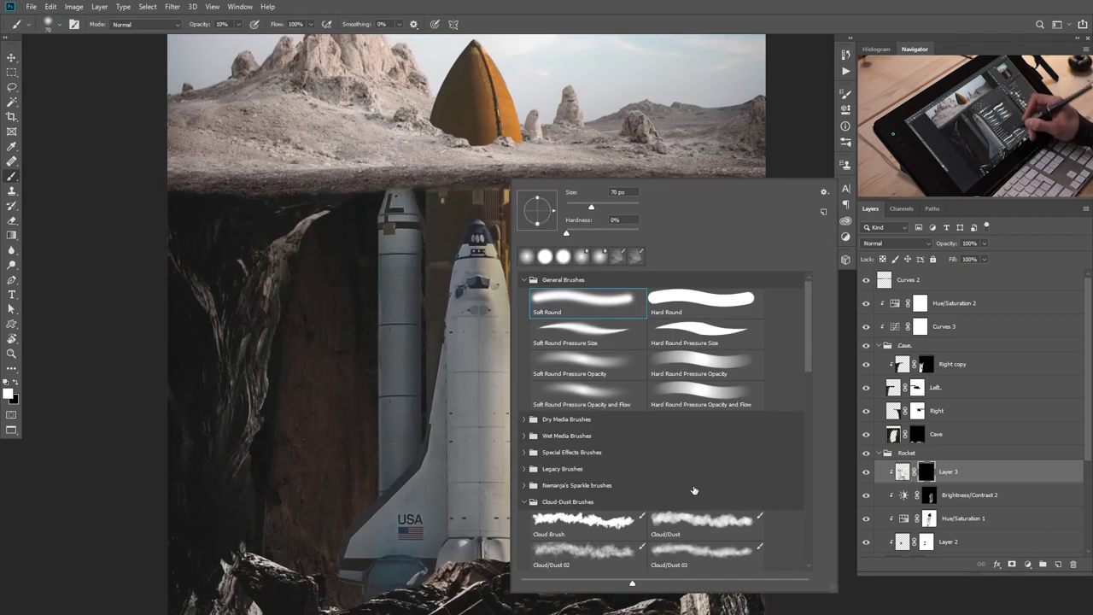
pyautogui.click(606, 556)
pyautogui.moveTo(475, 390)
pyautogui.mouseDown()
pyautogui.moveTo(474, 414)
pyautogui.moveTo(492, 414)
pyautogui.mouseUp()
pyautogui.moveTo(487, 374)
pyautogui.mouseDown()
pyautogui.moveTo(453, 333)
pyautogui.moveTo(479, 448)
pyautogui.moveTo(504, 436)
pyautogui.moveTo(502, 393)
pyautogui.moveTo(451, 405)
pyautogui.mouseUp()
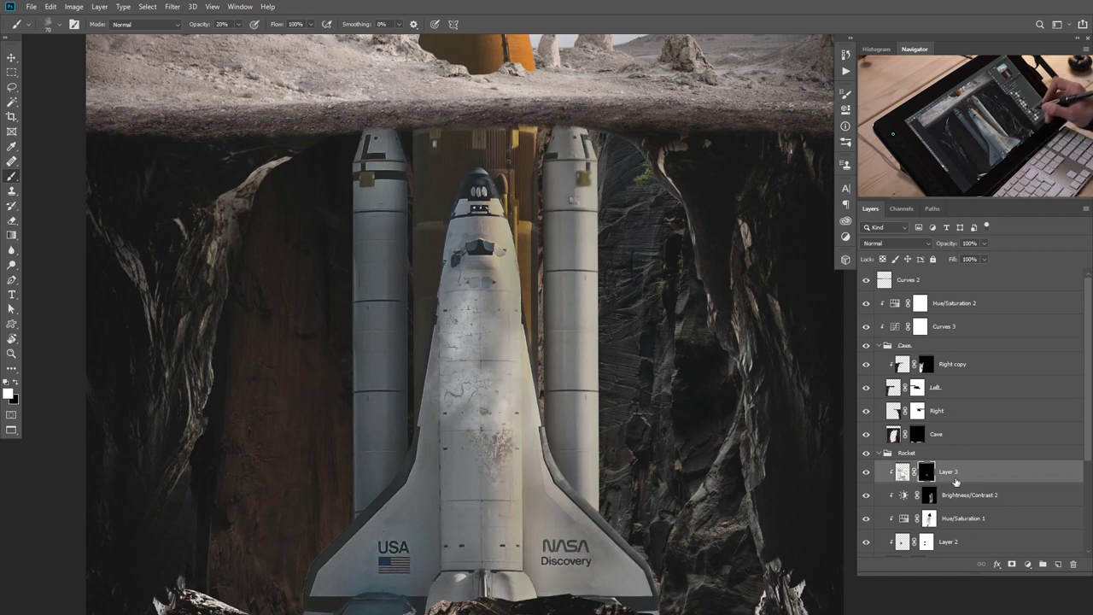
# Set the rust texture layer's blend mode to Multiply and target its mask.
pyautogui.click(900, 245)
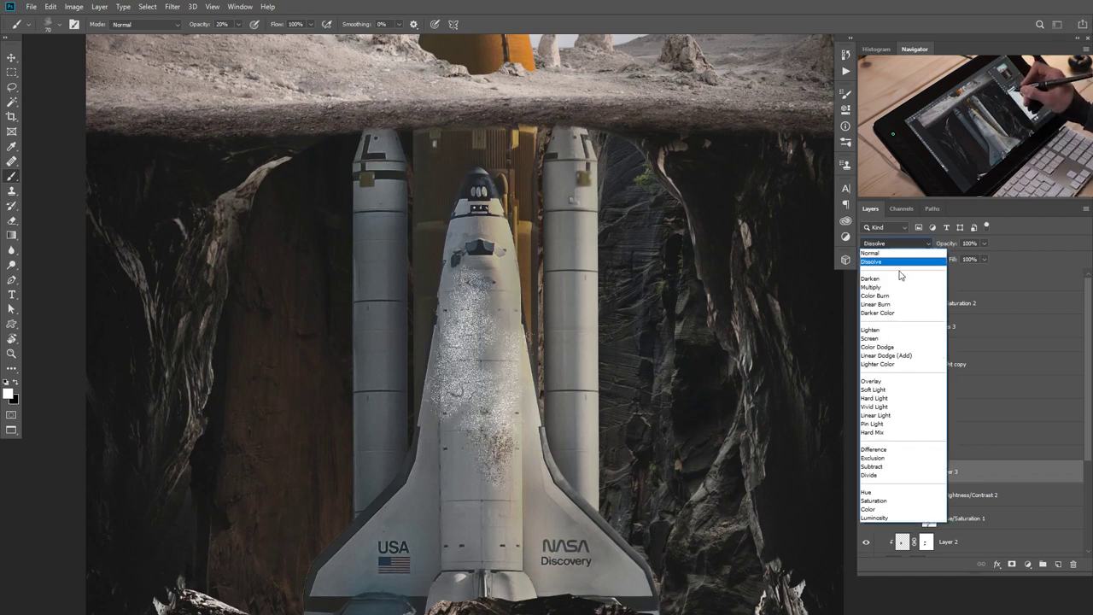
pyautogui.click(894, 288)
pyautogui.click(927, 475)
# Paint white on the Layer 3 mask to reveal more cracks and rust along the shuttle's fuselage from nose to engines.
pyautogui.scroll(5, 502, 451)
pyautogui.moveTo(518, 447)
pyautogui.mouseDown()
pyautogui.moveTo(500, 468)
pyautogui.moveTo(444, 486)
pyautogui.moveTo(505, 472)
pyautogui.mouseUp()
pyautogui.moveTo(467, 318); pyautogui.dragTo(473, 393)
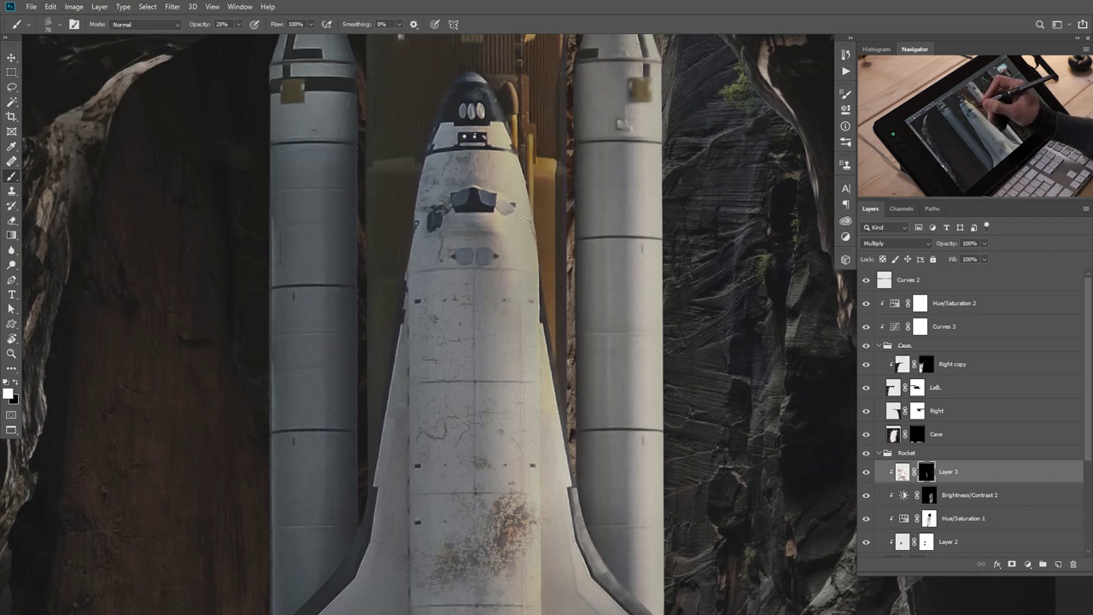
pyautogui.moveTo(440, 424); pyautogui.dragTo(478, 273)
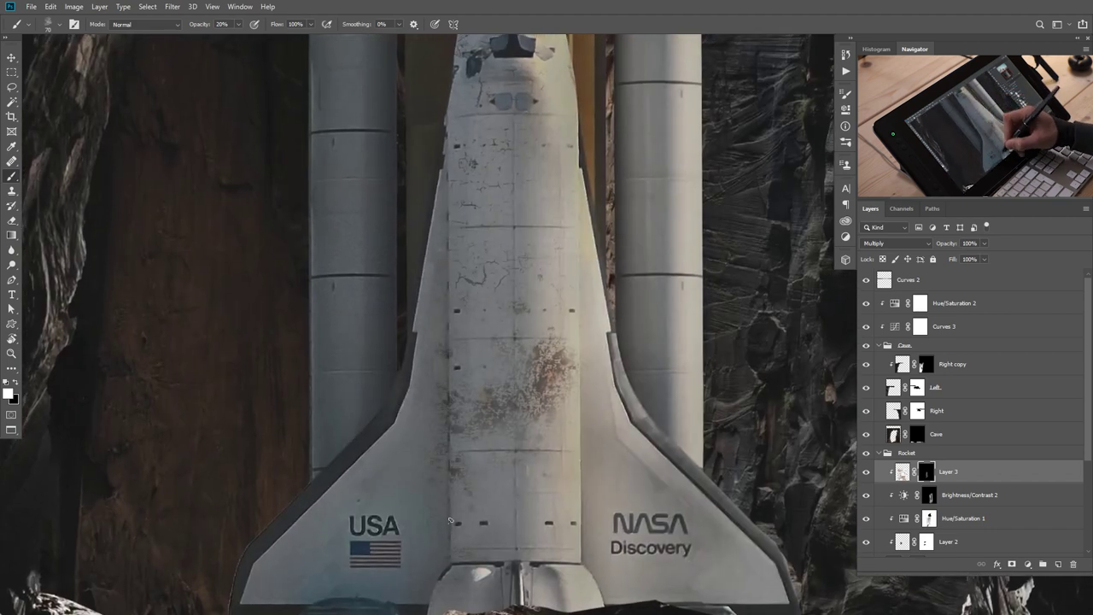
pyautogui.moveTo(507, 401); pyautogui.dragTo(564, 354)
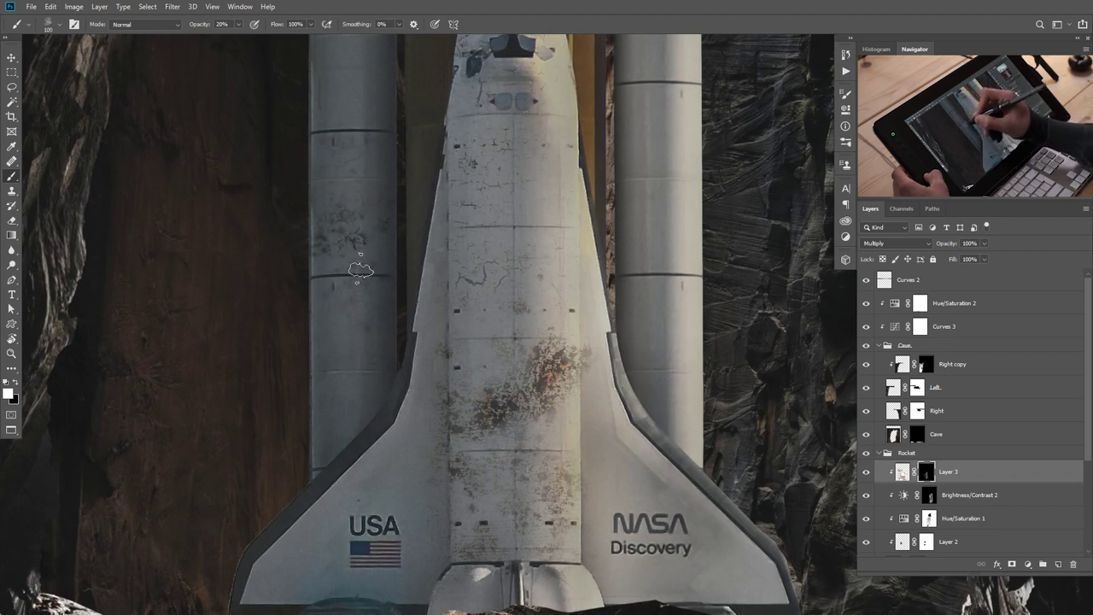
# Reveal rust and dirt patches on both side boosters by painting white on the Layer 3 mask at 20% opacity.
pyautogui.moveTo(659, 220)
pyautogui.mouseDown()
pyautogui.moveTo(687, 230)
pyautogui.moveTo(697, 269)
pyautogui.moveTo(669, 400)
pyautogui.moveTo(696, 436)
pyautogui.mouseUp()
pyautogui.click(687, 384)
pyautogui.moveTo(656, 351)
pyautogui.mouseDown()
pyautogui.moveTo(659, 374)
pyautogui.moveTo(589, 423)
pyautogui.mouseUp()
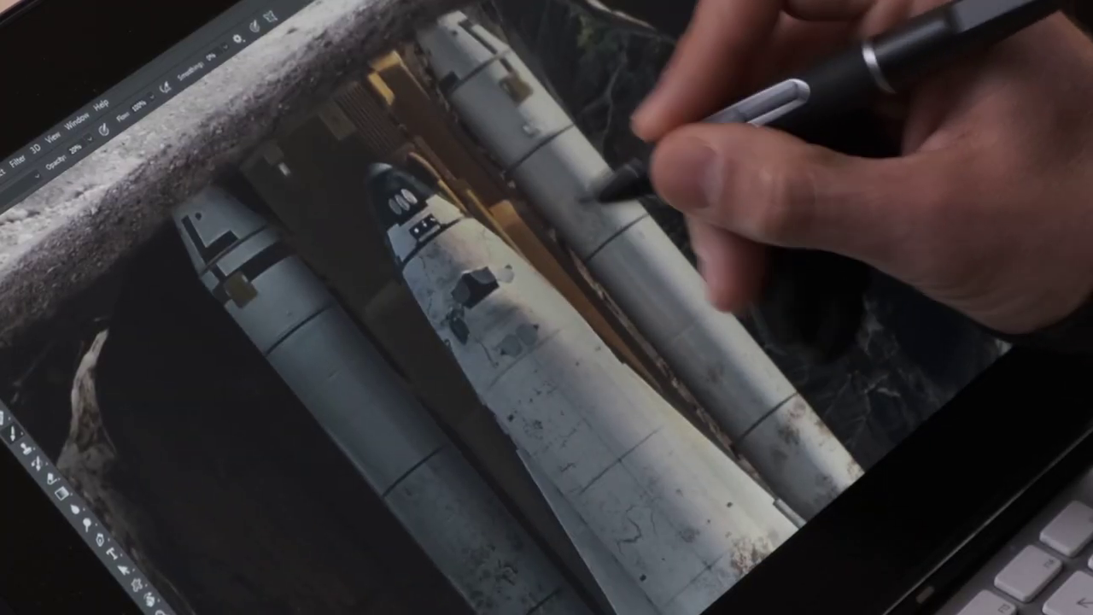
pyautogui.click(605, 198)
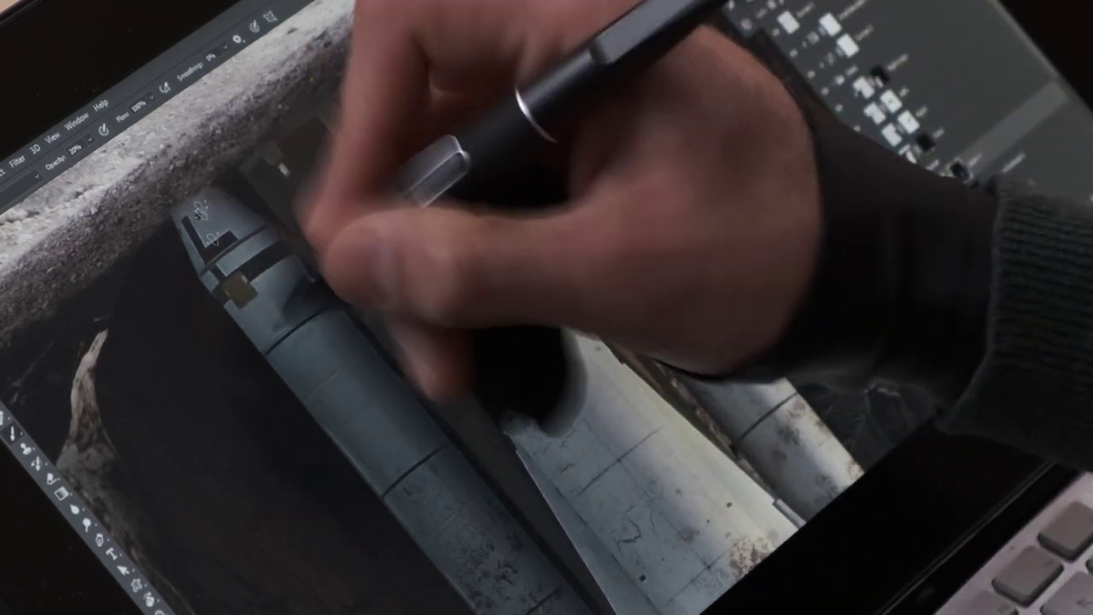
pyautogui.click(316, 310)
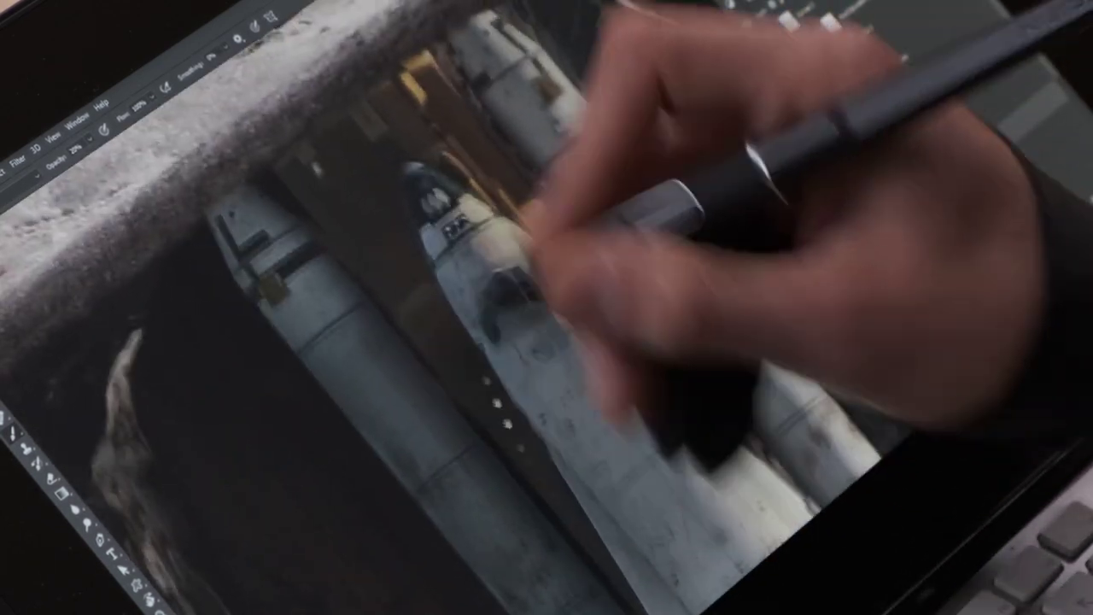
# Add more cracks and wear around the shuttle's nose, cockpit window and upper fuselage on the Layer 3 mask.
pyautogui.moveTo(428, 192)
pyautogui.mouseDown()
pyautogui.moveTo(487, 299)
pyautogui.moveTo(461, 333)
pyautogui.moveTo(435, 276)
pyautogui.mouseUp()
pyautogui.moveTo(500, 320); pyautogui.dragTo(481, 354)
pyautogui.moveTo(512, 413); pyautogui.dragTo(469, 334)
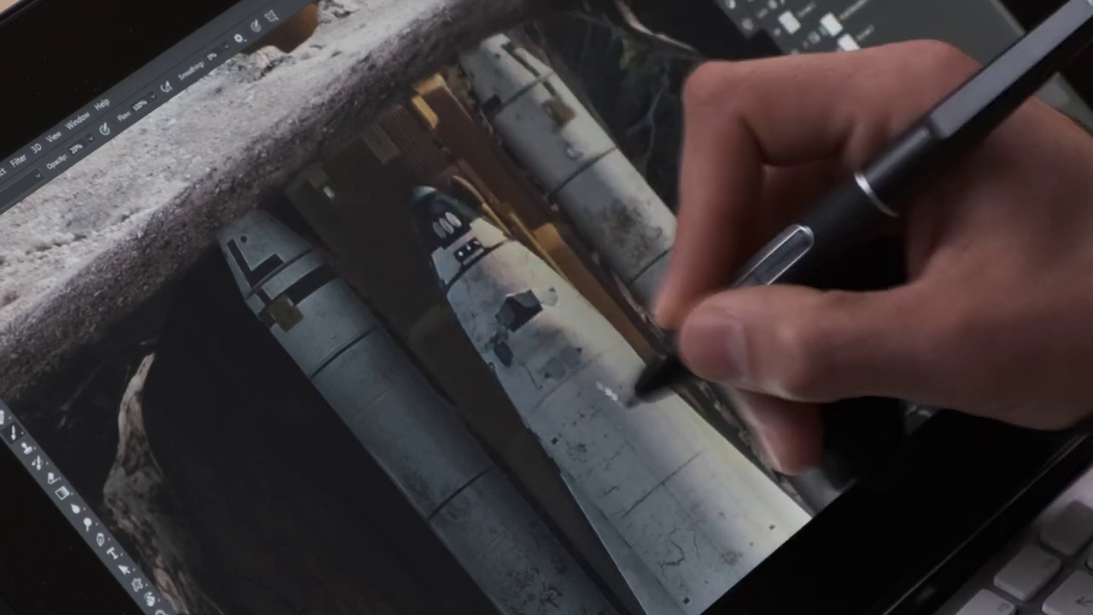
# Reveal more rust and dirt on the shuttle's lower fuselage and wings by painting the Layer 3 mask.
pyautogui.moveTo(639, 390); pyautogui.dragTo(408, 103)
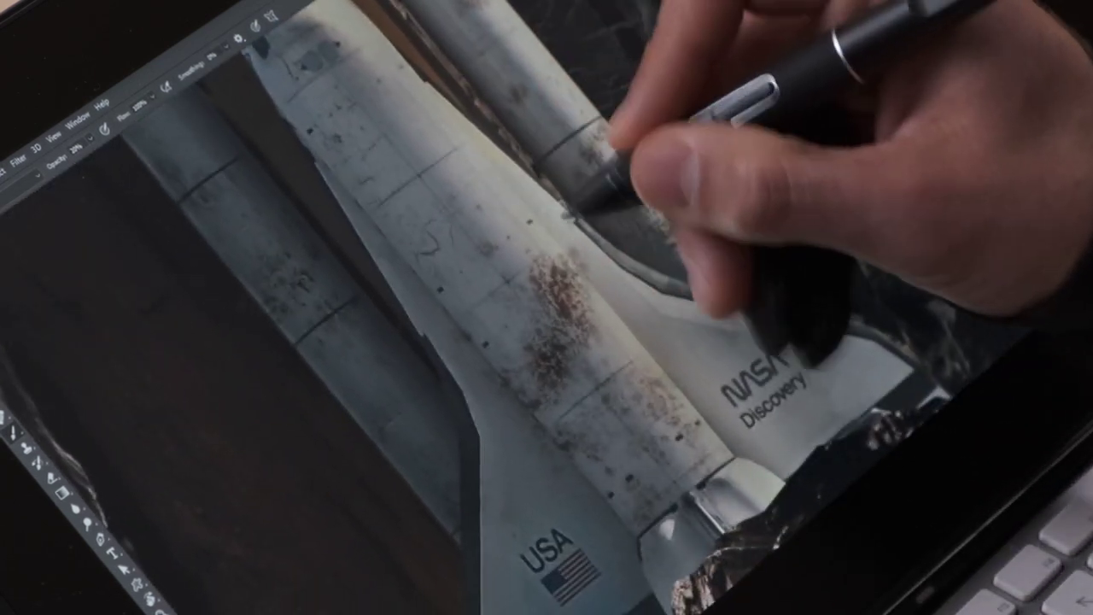
pyautogui.moveTo(768, 323)
pyautogui.mouseDown()
pyautogui.moveTo(823, 385)
pyautogui.moveTo(791, 373)
pyautogui.moveTo(833, 432)
pyautogui.moveTo(888, 380)
pyautogui.moveTo(849, 385)
pyautogui.moveTo(806, 370)
pyautogui.moveTo(875, 361)
pyautogui.moveTo(773, 496)
pyautogui.mouseUp()
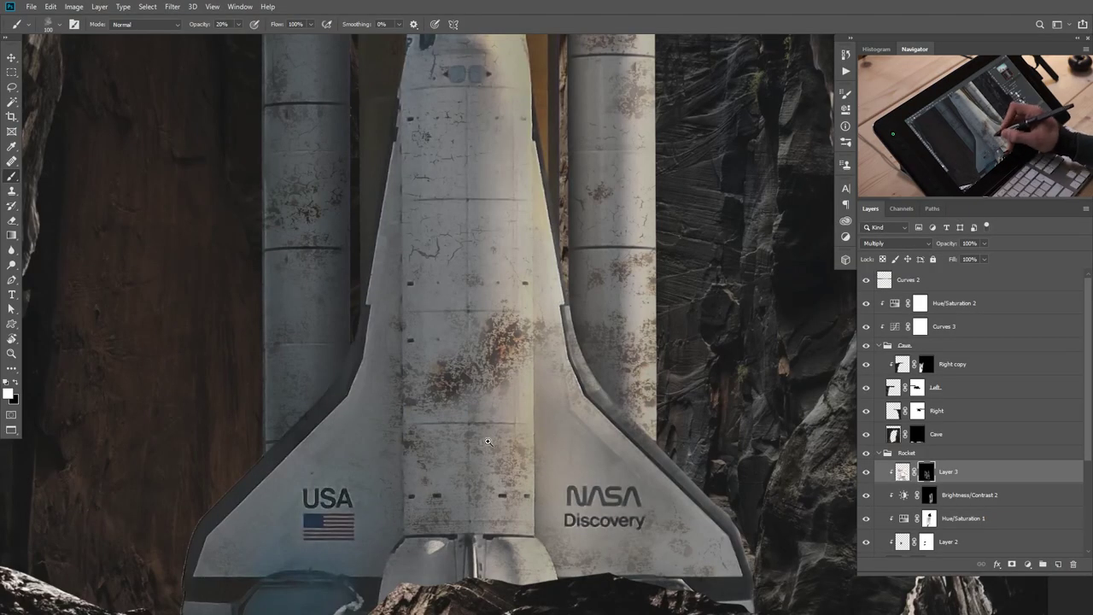
pyautogui.hotkey('ctrl', '0')
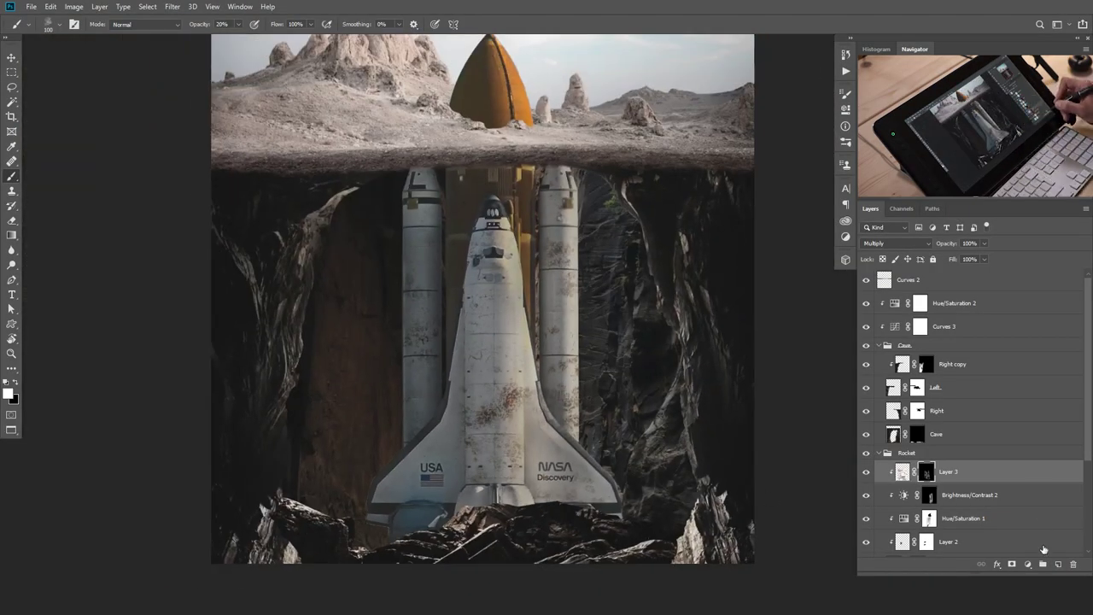
# Add a clipped layer named Dirt above Layer 3 and choose the Weathered Brush 02 preset.
pyautogui.click(1059, 565)
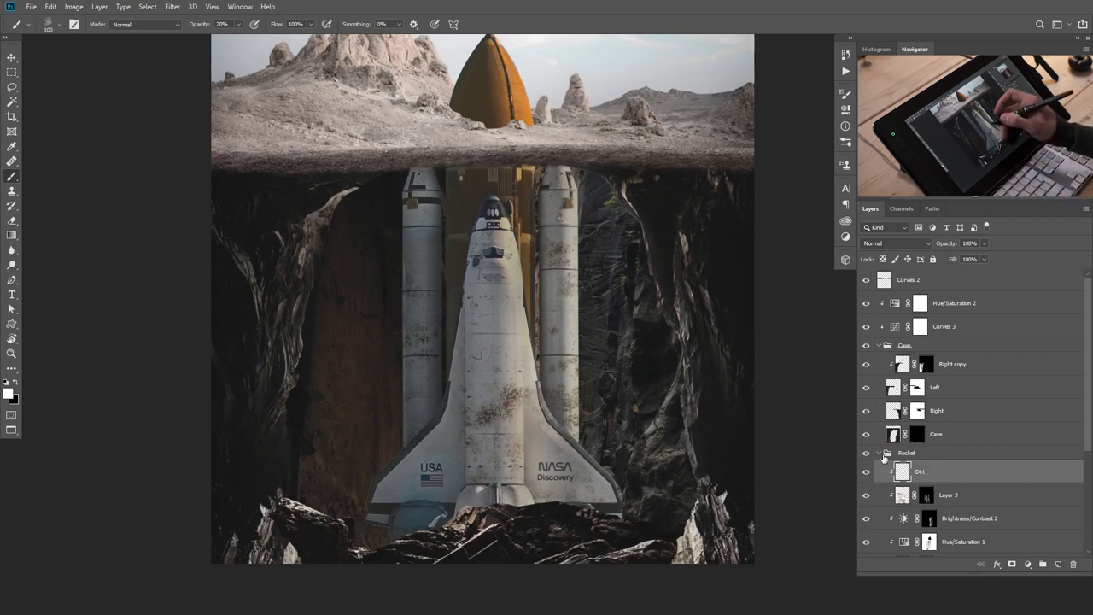
pyautogui.rightClick(452, 322)
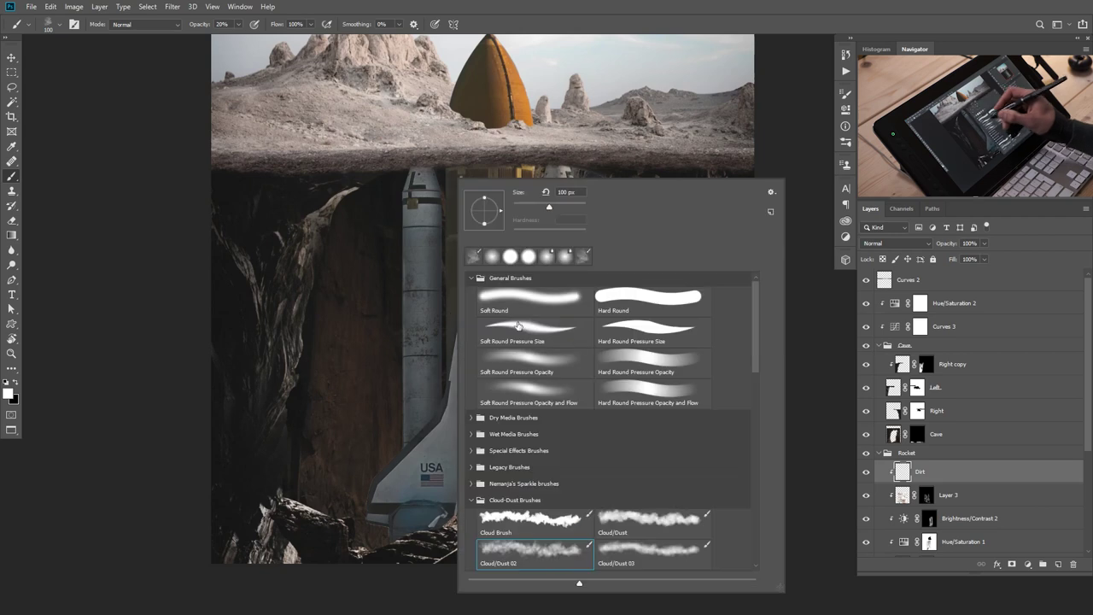
pyautogui.moveTo(755, 362); pyautogui.dragTo(755, 520)
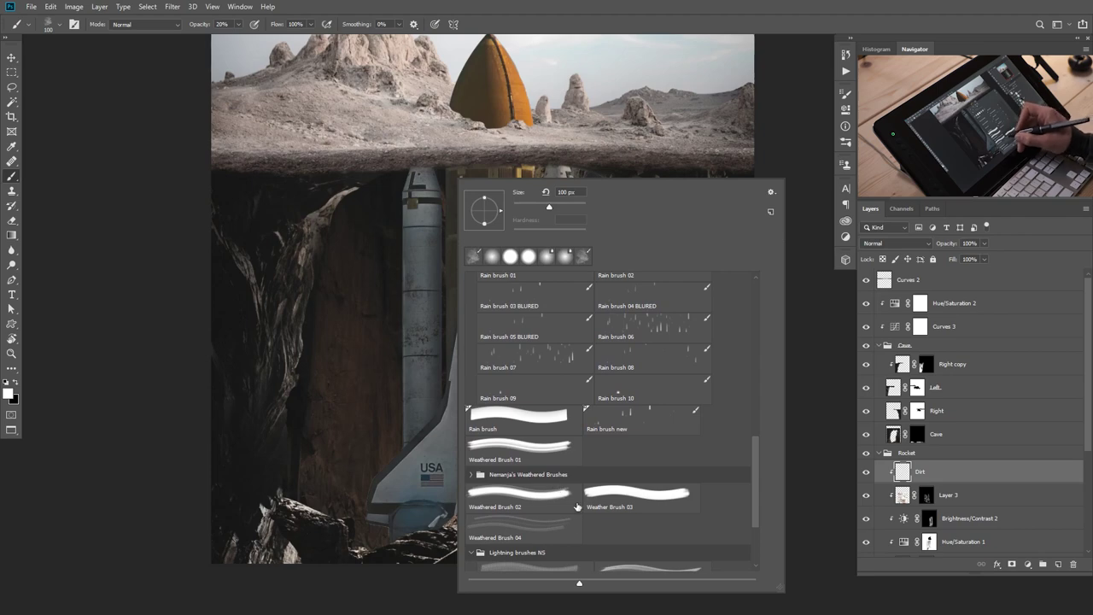
pyautogui.click(530, 494)
pyautogui.click(396, 412)
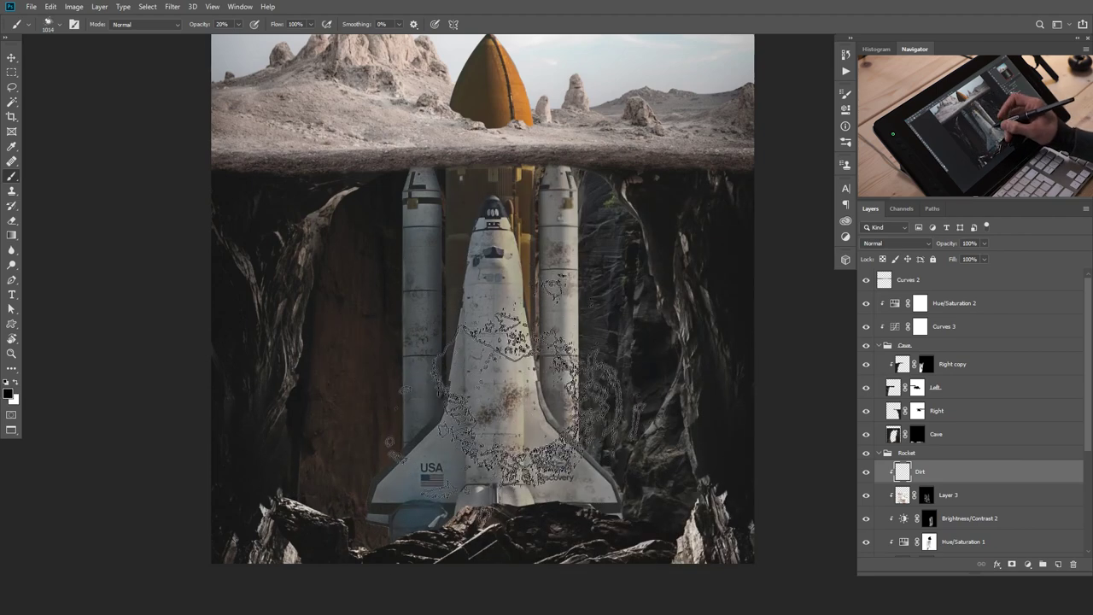
# Enable Shape Dynamics for the weathered brush and raise its size jitter and angle jitter.
pyautogui.press('F5')
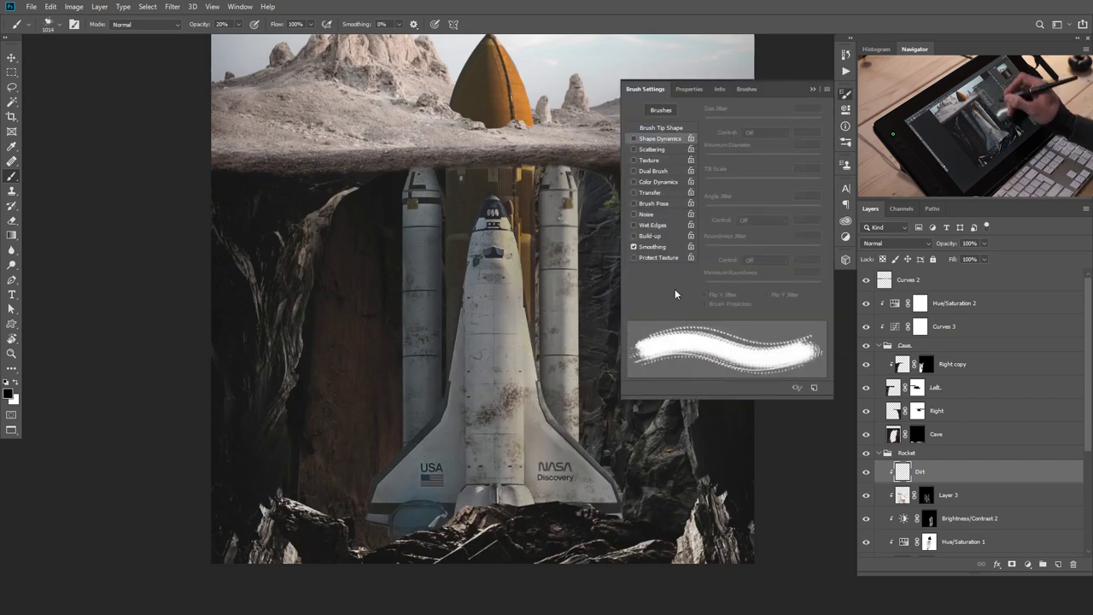
pyautogui.click(653, 139)
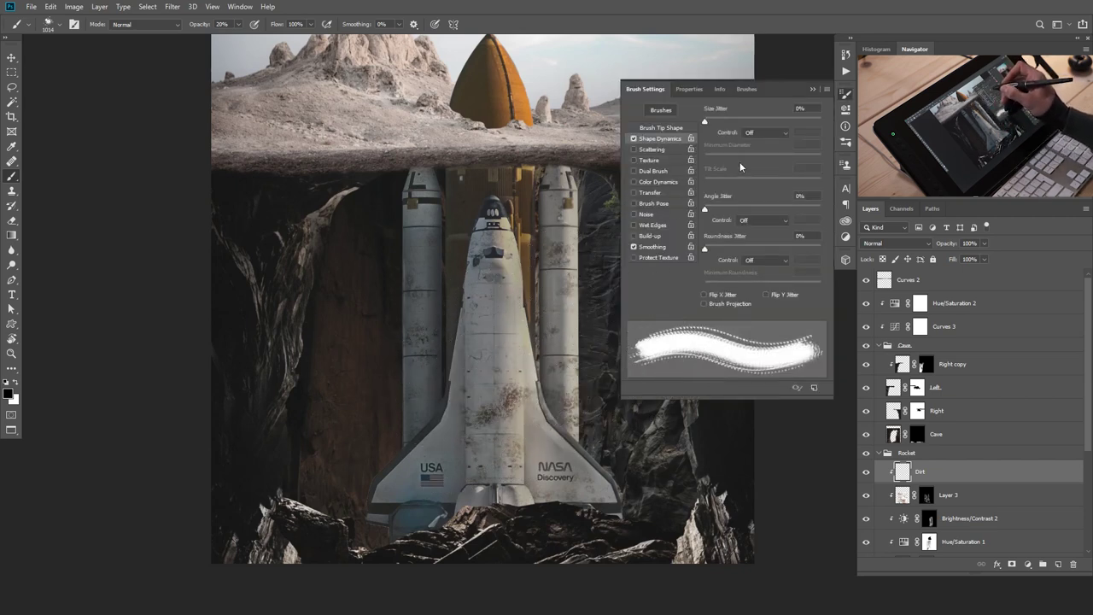
pyautogui.moveTo(707, 123); pyautogui.dragTo(756, 121)
pyautogui.moveTo(705, 210); pyautogui.dragTo(847, 209)
# Enable Scattering at 74% for the weathered brush and adjust its tip spacing.
pyautogui.click(657, 149)
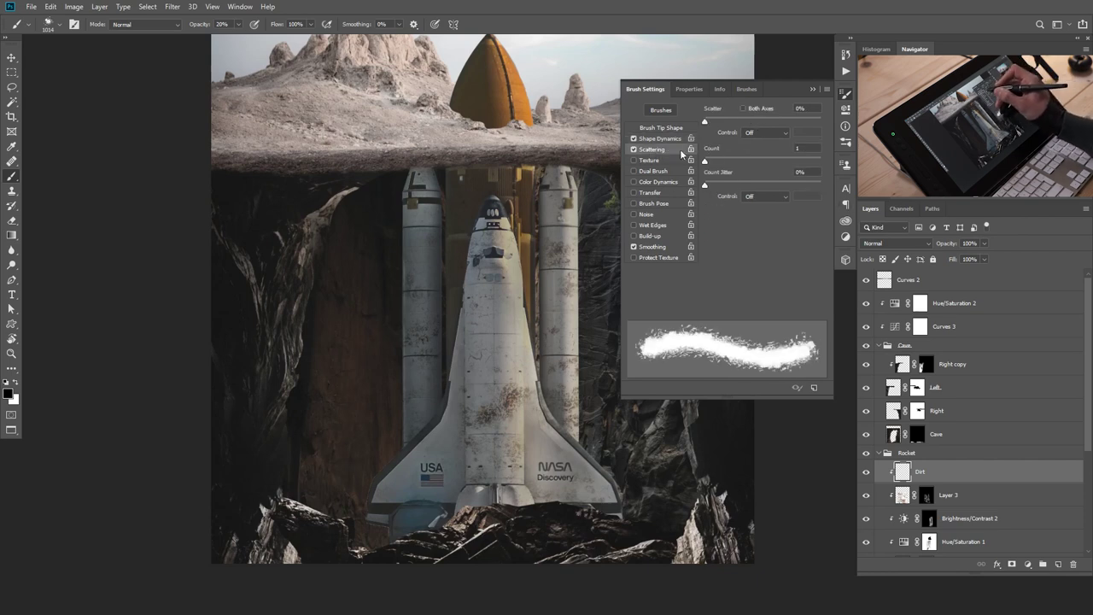
pyautogui.moveTo(706, 121); pyautogui.dragTo(714, 121)
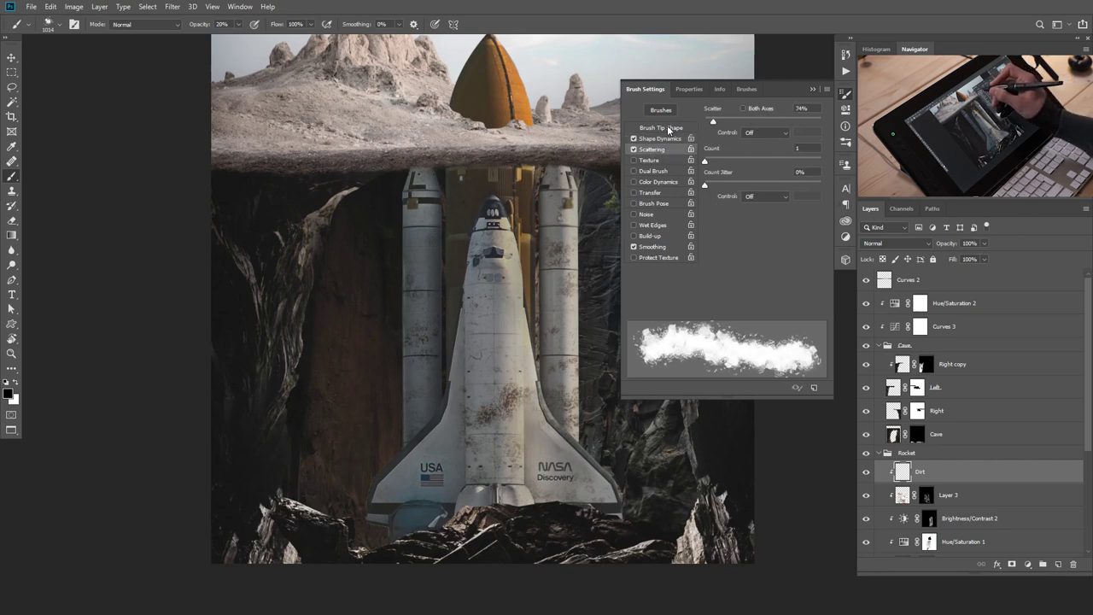
pyautogui.click(668, 128)
pyautogui.moveTo(722, 295); pyautogui.dragTo(715, 295)
pyautogui.click(812, 89)
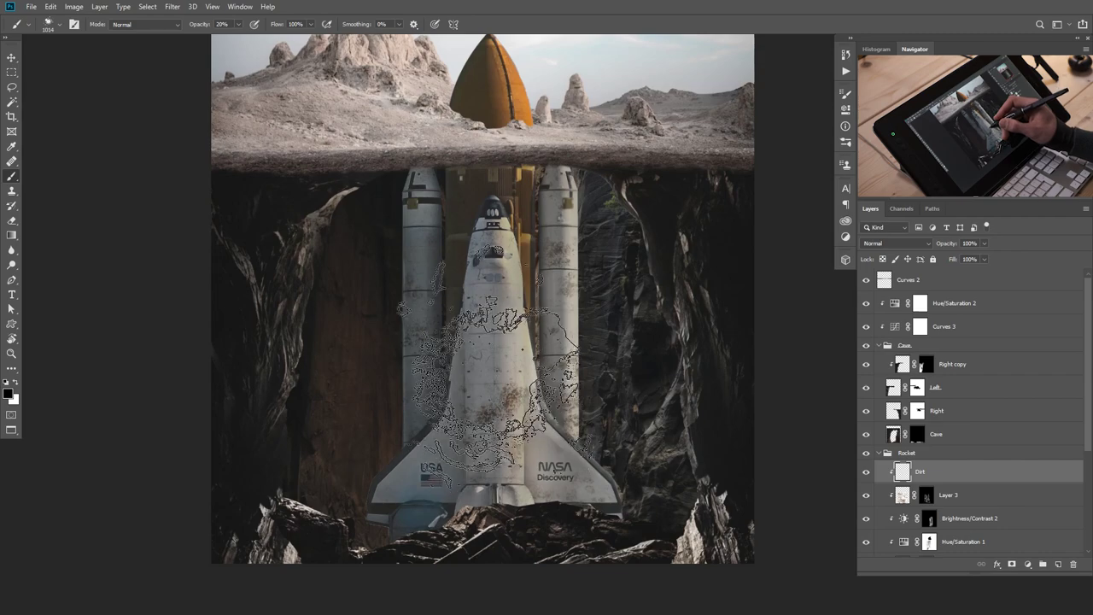
# Sample a dark grey beside the left booster as the paint colour and set the Dirt layer to Multiply.
pyautogui.moveTo(461, 380); pyautogui.dragTo(519, 384)
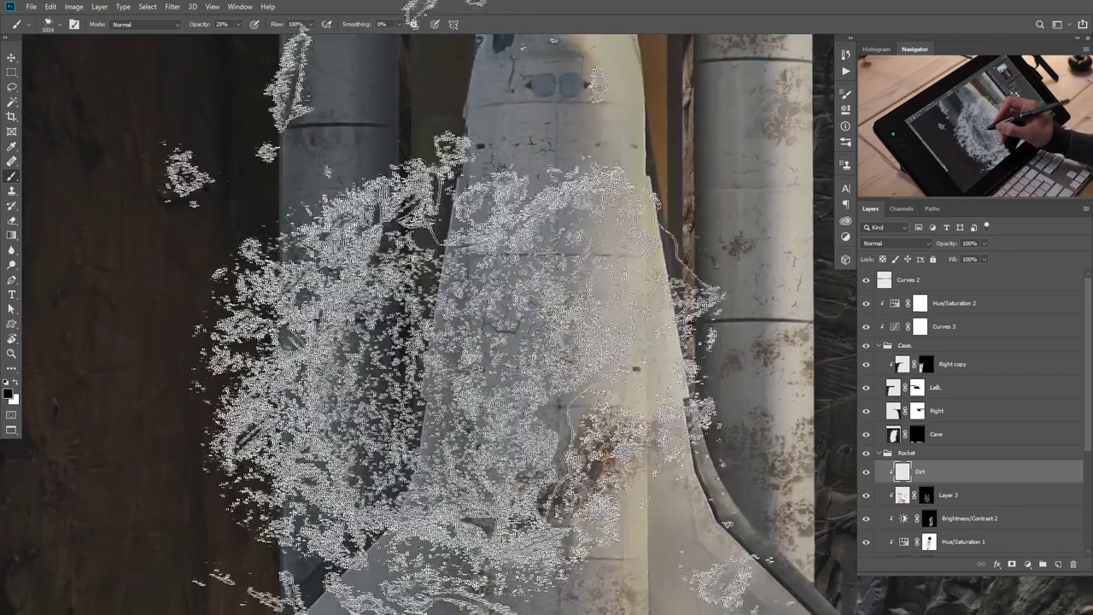
pyautogui.keyDown('alt'); pyautogui.click(387, 357); pyautogui.keyUp('alt')
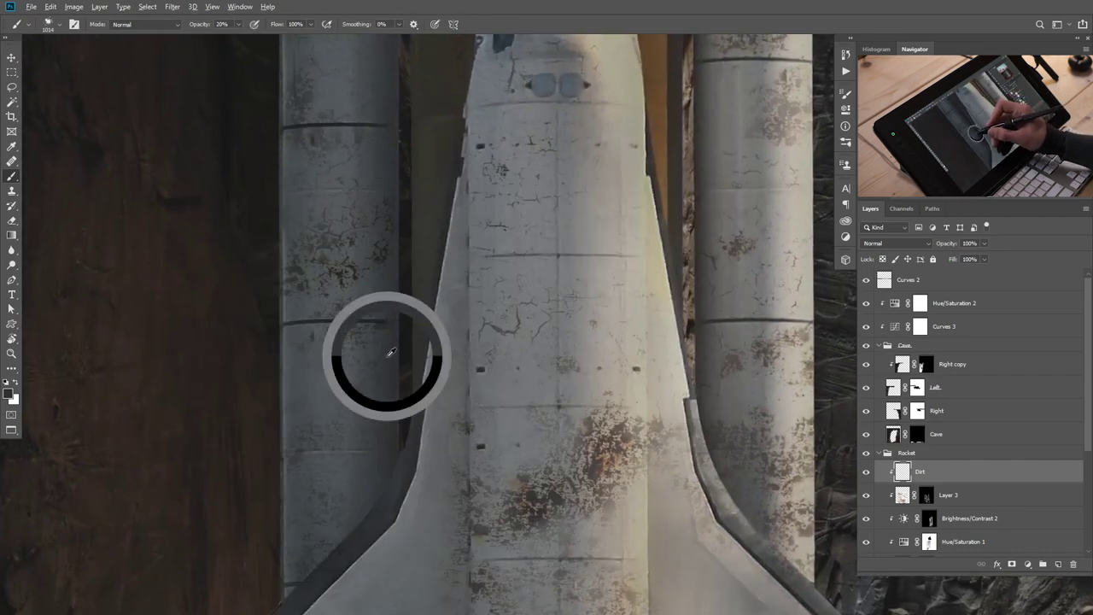
pyautogui.moveTo(391, 354); pyautogui.dragTo(390, 353)
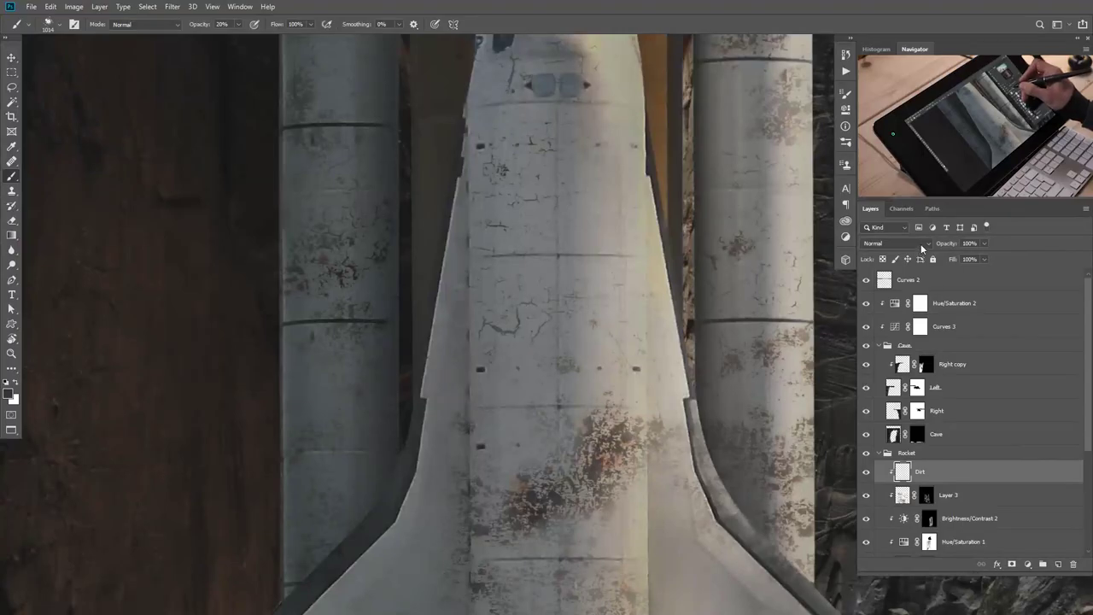
pyautogui.click(921, 244)
pyautogui.click(913, 291)
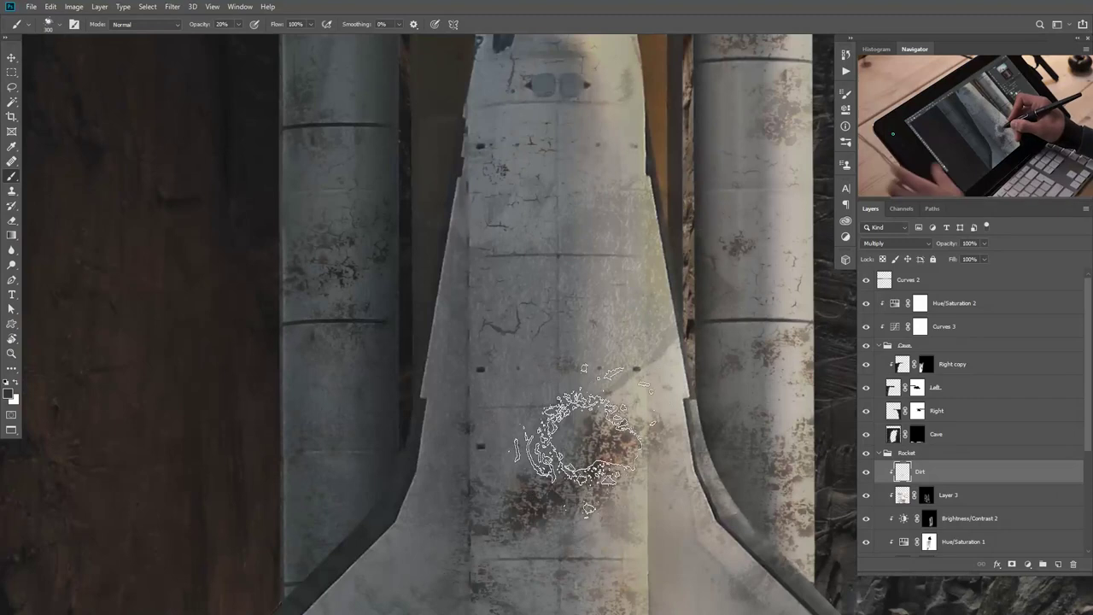
# Undo the last dirt stroke, reduce the brush to 175 px at 10% opacity, and paint subtle dirt over the fuselage and left wing.
pyautogui.hotkey('ctrl', 'z')
pyautogui.moveTo(536, 378)
pyautogui.mouseDown()
pyautogui.moveTo(504, 401)
pyautogui.moveTo(470, 401)
pyautogui.moveTo(499, 401)
pyautogui.moveTo(504, 440)
pyautogui.moveTo(512, 422)
pyautogui.mouseUp()
pyautogui.press('[')
pyautogui.press('[')
pyautogui.press('[')
pyautogui.press('[')
pyautogui.press('[')
pyautogui.press('1')
pyautogui.moveTo(503, 471); pyautogui.dragTo(454, 371)
pyautogui.moveTo(299, 517)
pyautogui.mouseDown()
pyautogui.moveTo(322, 545)
pyautogui.moveTo(380, 538)
pyautogui.mouseUp()
# Darken the base of the left booster and the lower fuselage with soft dirt at 10% opacity.
pyautogui.scroll(-3, 380, 534)
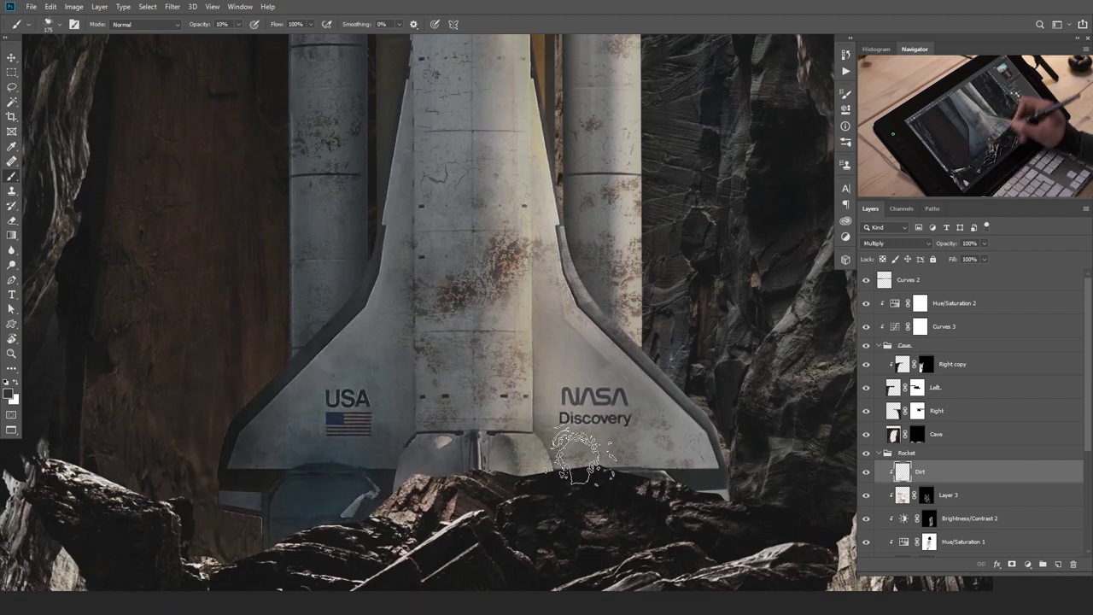
pyautogui.moveTo(469, 351); pyautogui.dragTo(501, 526)
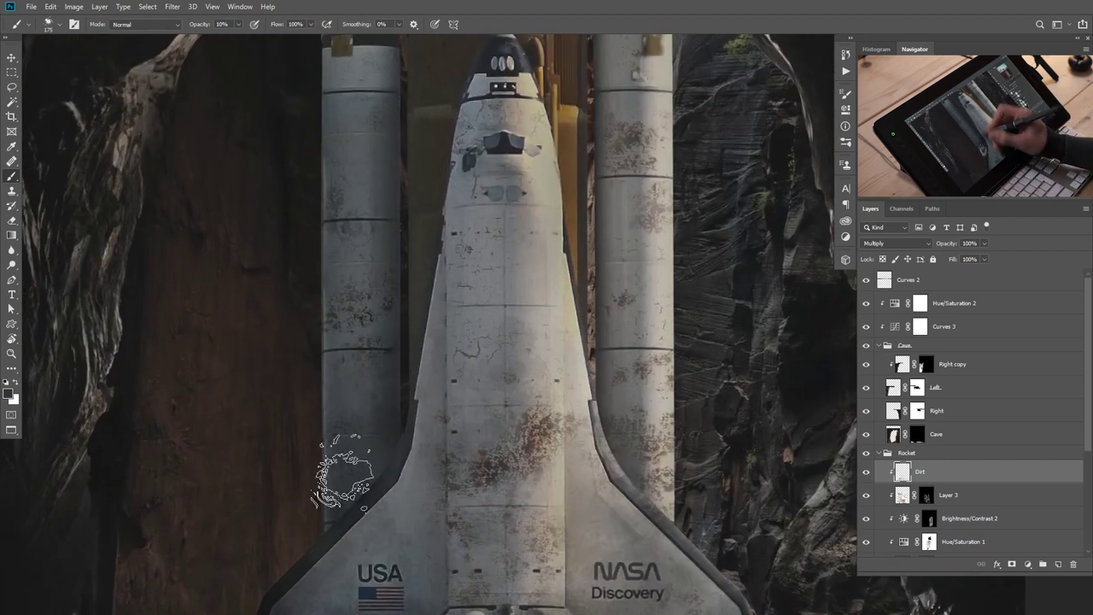
pyautogui.scroll(4, 354, 420)
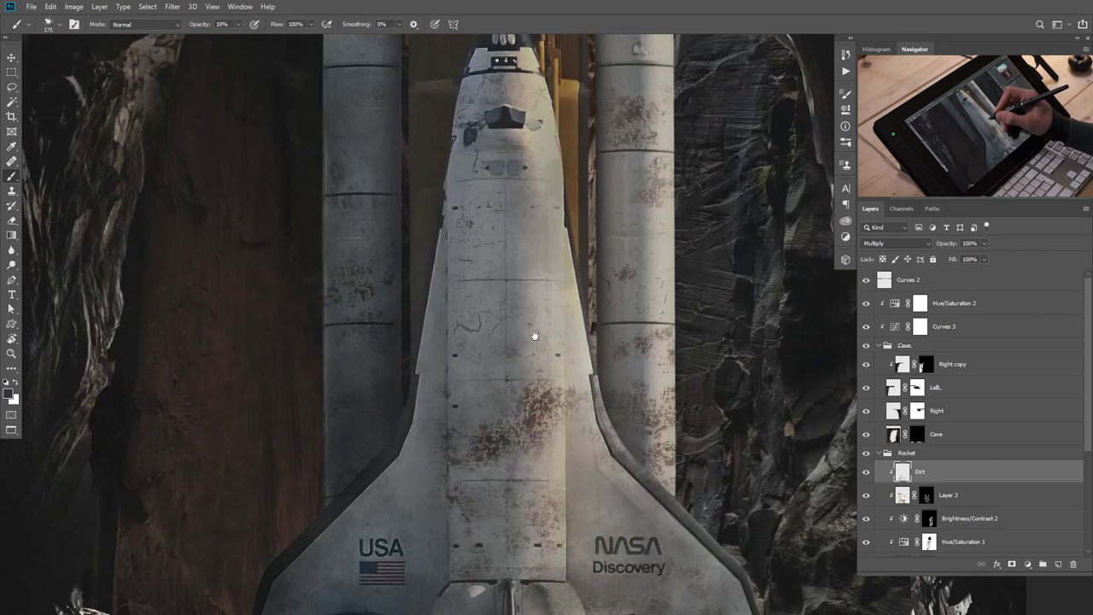
pyautogui.scroll(-4, 504, 295)
pyautogui.moveTo(502, 295)
pyautogui.mouseDown()
pyautogui.moveTo(578, 281)
pyautogui.moveTo(423, 336)
pyautogui.moveTo(547, 259)
pyautogui.moveTo(468, 313)
pyautogui.moveTo(527, 275)
pyautogui.moveTo(532, 304)
pyautogui.moveTo(422, 338)
pyautogui.moveTo(561, 274)
pyautogui.moveTo(531, 307)
pyautogui.moveTo(540, 361)
pyautogui.moveTo(535, 270)
pyautogui.moveTo(462, 381)
pyautogui.mouseUp()
pyautogui.moveTo(515, 276)
pyautogui.mouseDown()
pyautogui.moveTo(485, 356)
pyautogui.moveTo(533, 338)
pyautogui.mouseUp()
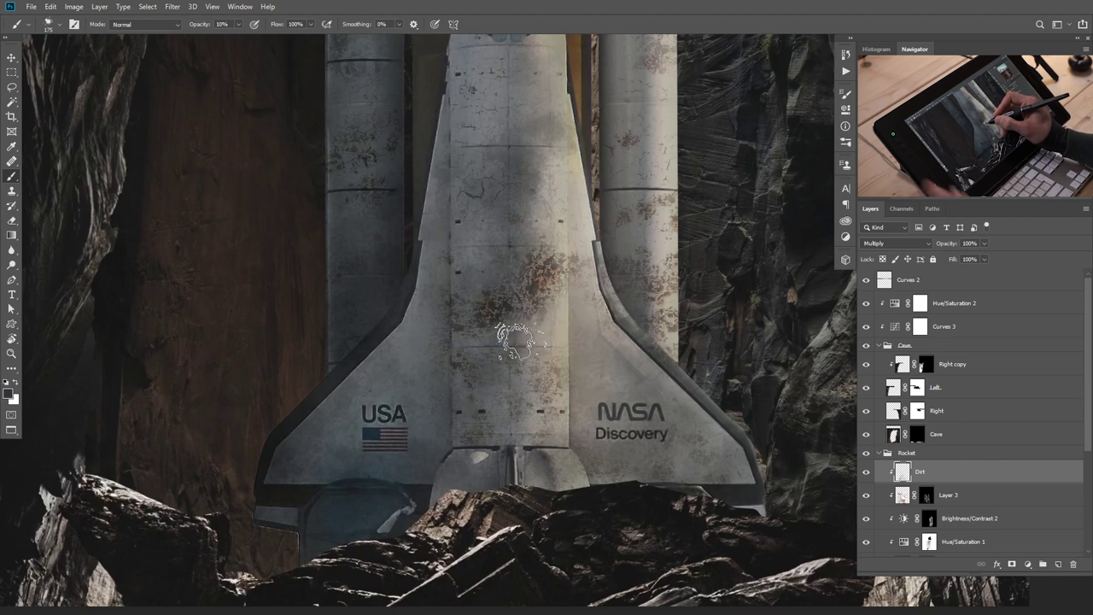
# Paint denser dirt around the large rust patch and lower fuselage with a smaller brush.
pyautogui.press('[')
pyautogui.press('[')
pyautogui.moveTo(557, 293); pyautogui.dragTo(526, 326)
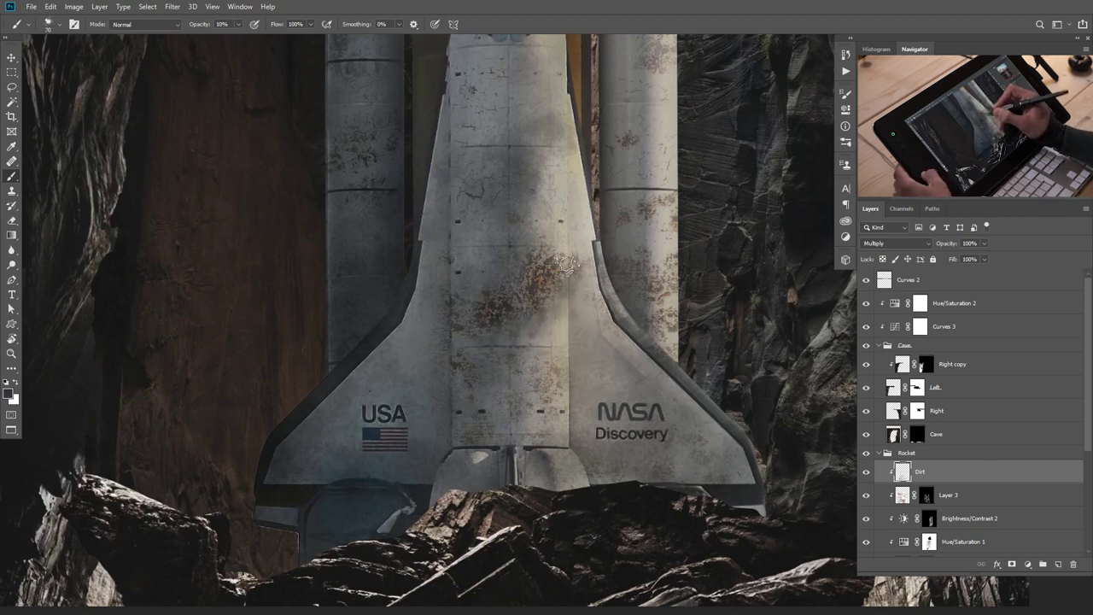
pyautogui.moveTo(573, 332); pyautogui.dragTo(566, 404)
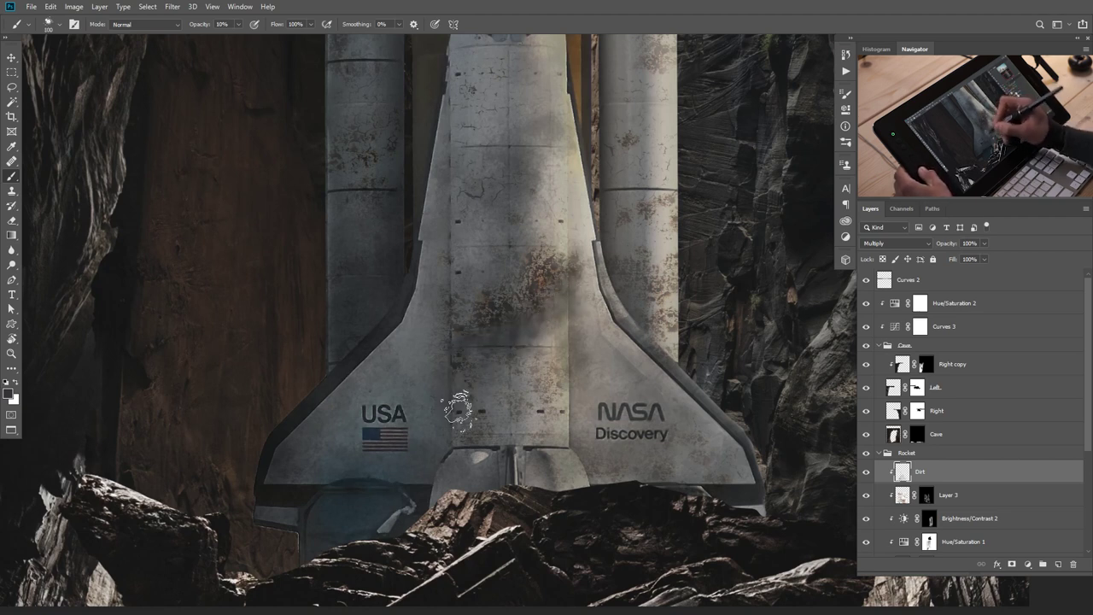
# Extend the dirt up the middle and upper fuselage below the shuttle's nose.
pyautogui.moveTo(505, 242); pyautogui.dragTo(524, 370)
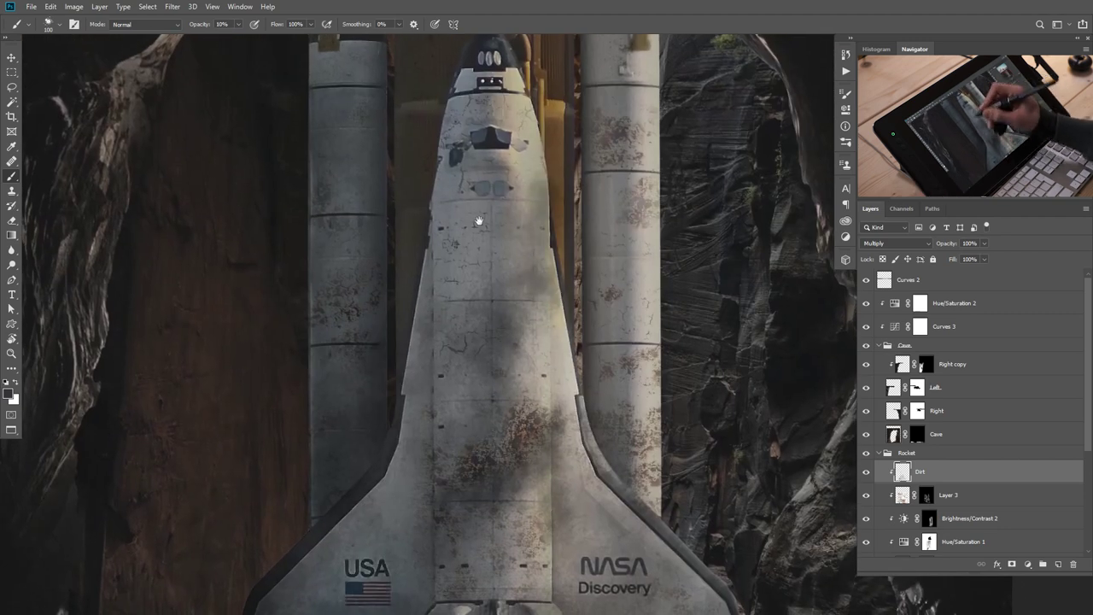
pyautogui.moveTo(478, 219); pyautogui.dragTo(446, 299)
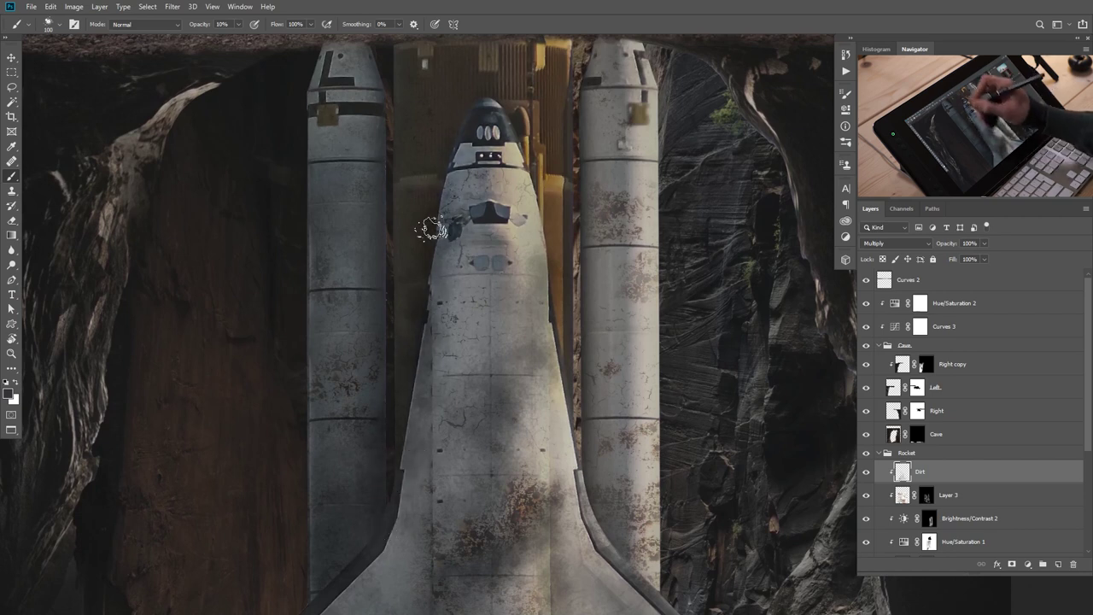
pyautogui.moveTo(528, 341); pyautogui.dragTo(431, 353)
pyautogui.moveTo(563, 372)
pyautogui.mouseDown()
pyautogui.moveTo(586, 374)
pyautogui.moveTo(572, 386)
pyautogui.mouseUp()
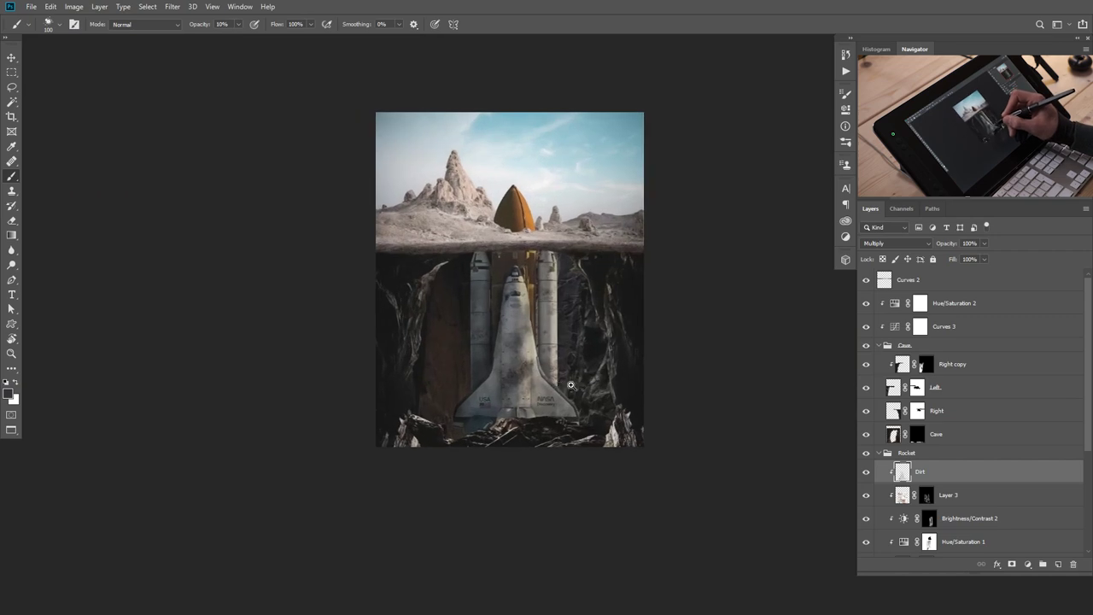
# Build up broad dirt shading around the shuttle's wings and boosters with a larger brush at 10% opacity.
pyautogui.scroll(3, 571, 386)
pyautogui.press(']')
pyautogui.press(']')
pyautogui.press(']')
pyautogui.press(']')
pyautogui.press(']')
pyautogui.press(']')
pyautogui.moveTo(380, 466); pyautogui.dragTo(428, 465)
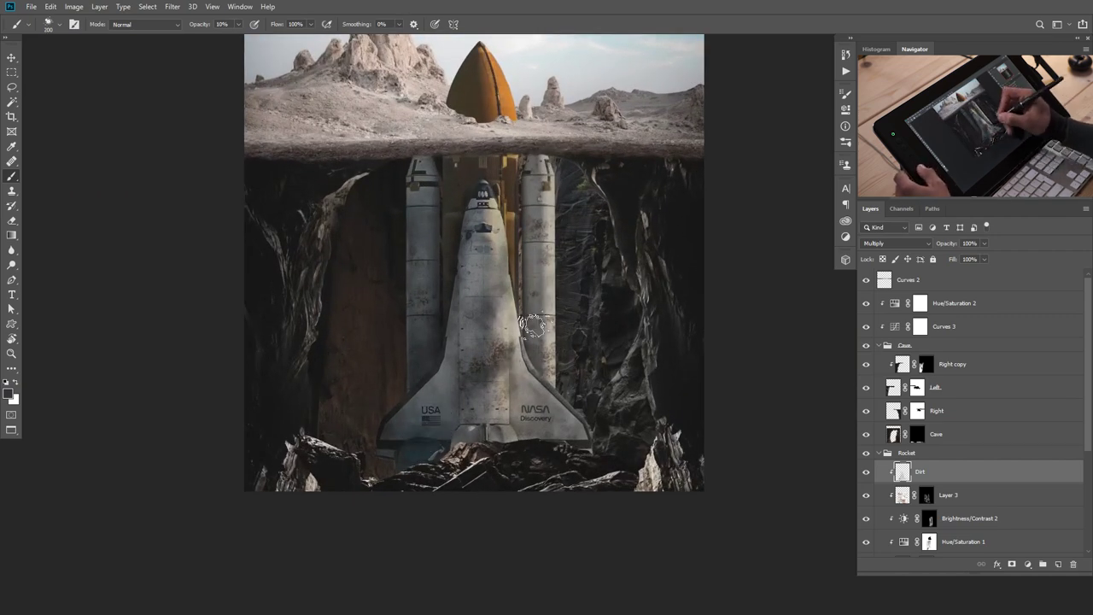
pyautogui.press('[')
pyautogui.press('[')
pyautogui.press('[')
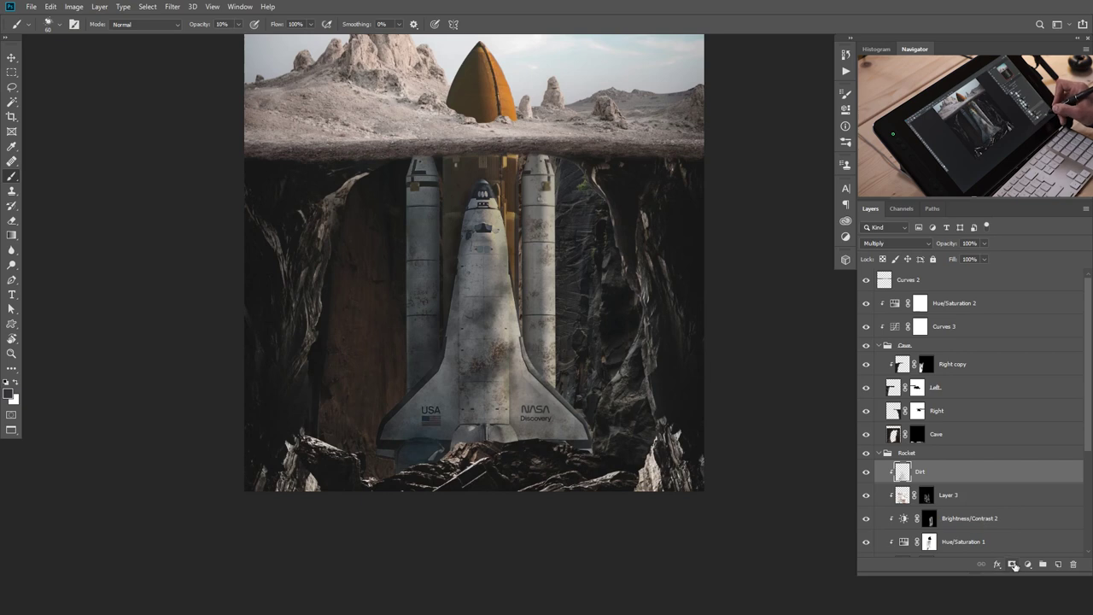
# Add a mask to the Dirt layer and paint black at 30% opacity to soften the dark patches on the fuselage.
pyautogui.press(']')
pyautogui.press(']')
pyautogui.press(']')
pyautogui.press(']')
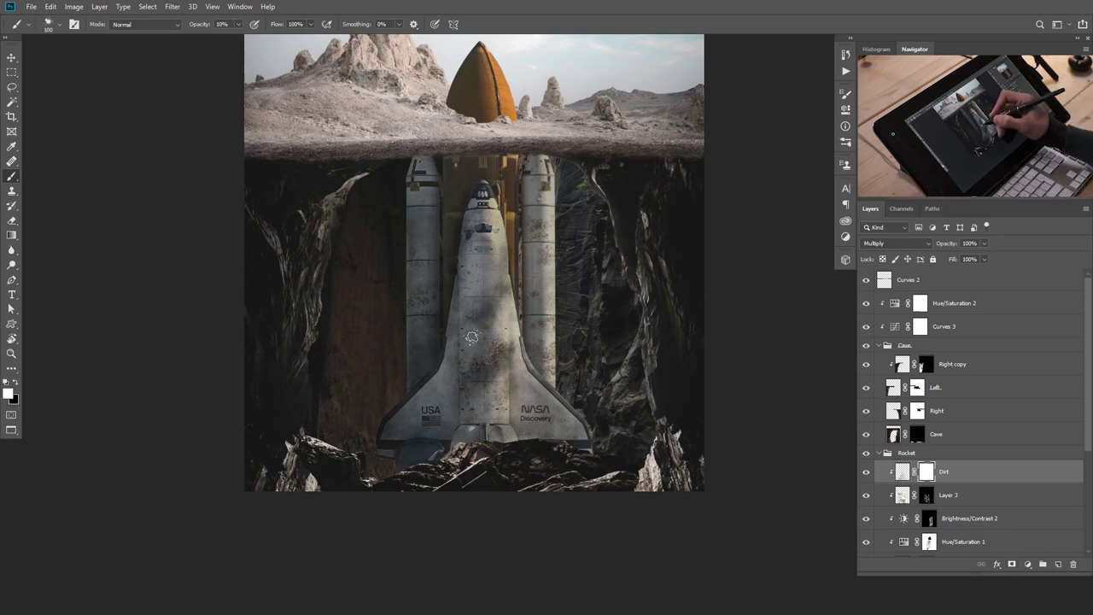
pyautogui.scroll(1, 489, 346)
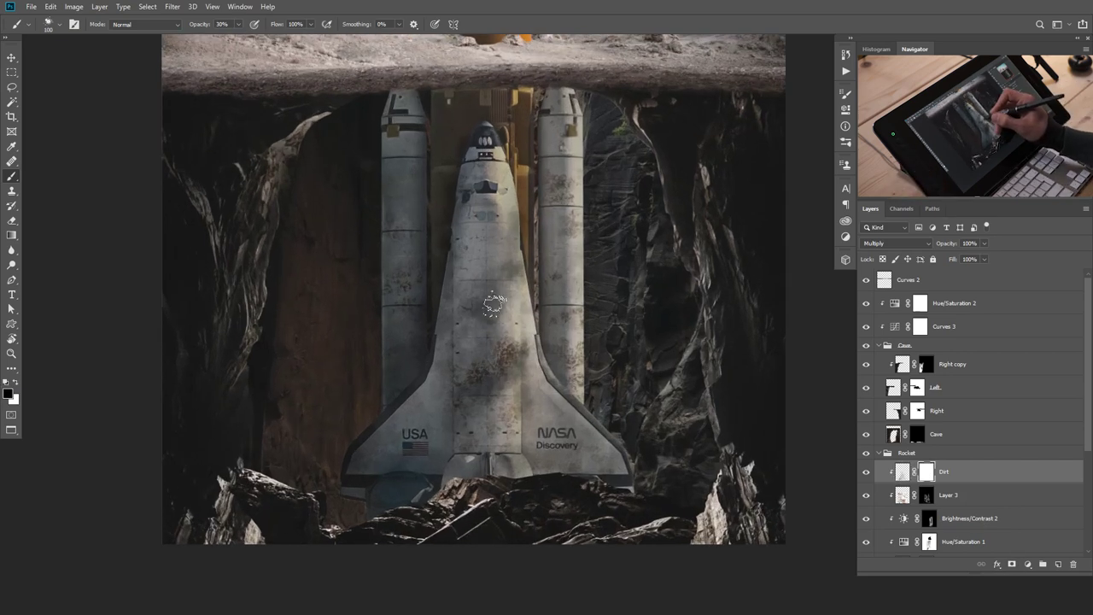
pyautogui.press(']')
pyautogui.press(']')
pyautogui.press(']')
pyautogui.press(']')
pyautogui.press(']')
pyautogui.press(']')
pyautogui.press(']')
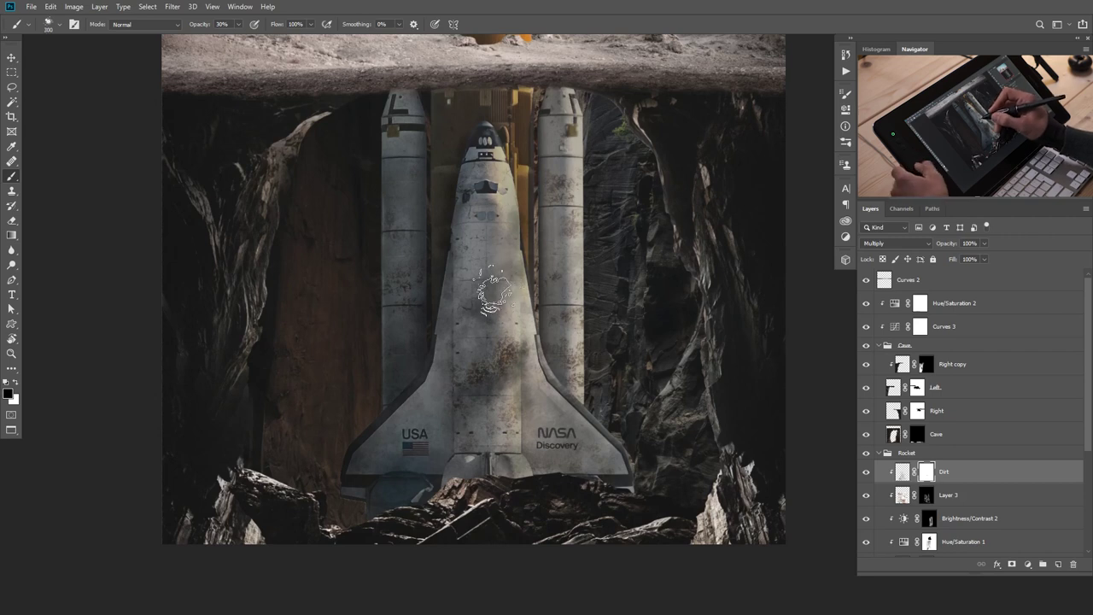
pyautogui.press('[')
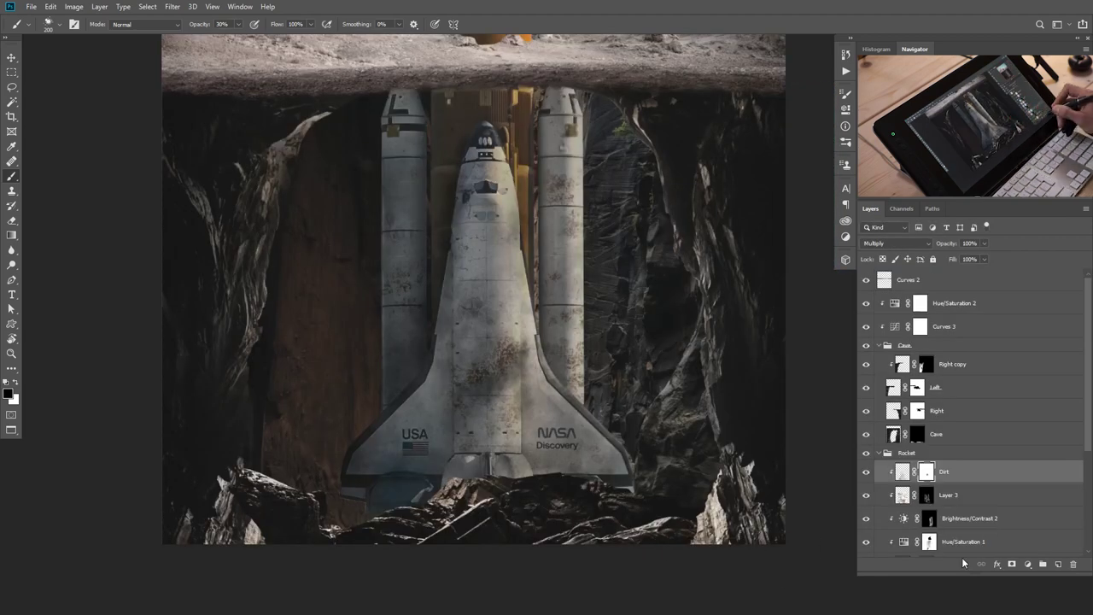
# Paste the soil texture as a layer clipped above Dirt, scale it to about 50% and place it over the shuttle's lower half.
pyautogui.hotkey('ctrl', 'v')
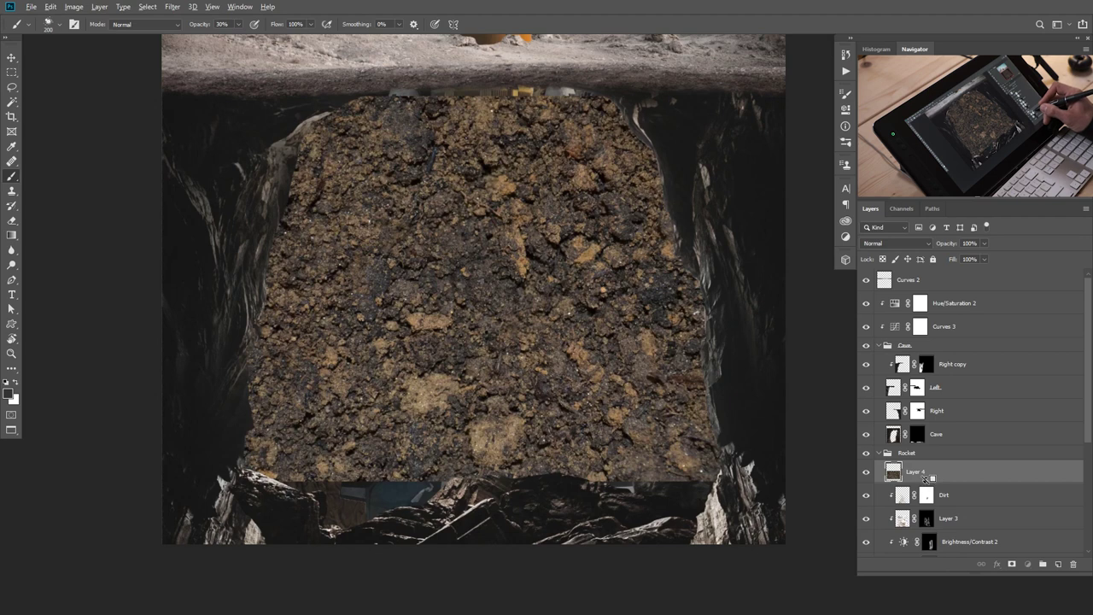
pyautogui.keyDown('alt'); pyautogui.click(926, 482); pyautogui.keyUp('alt')
pyautogui.hotkey('ctrl', 't')
pyautogui.moveTo(773, 292); pyautogui.dragTo(617, 288)
pyautogui.moveTo(561, 324); pyautogui.dragTo(565, 457)
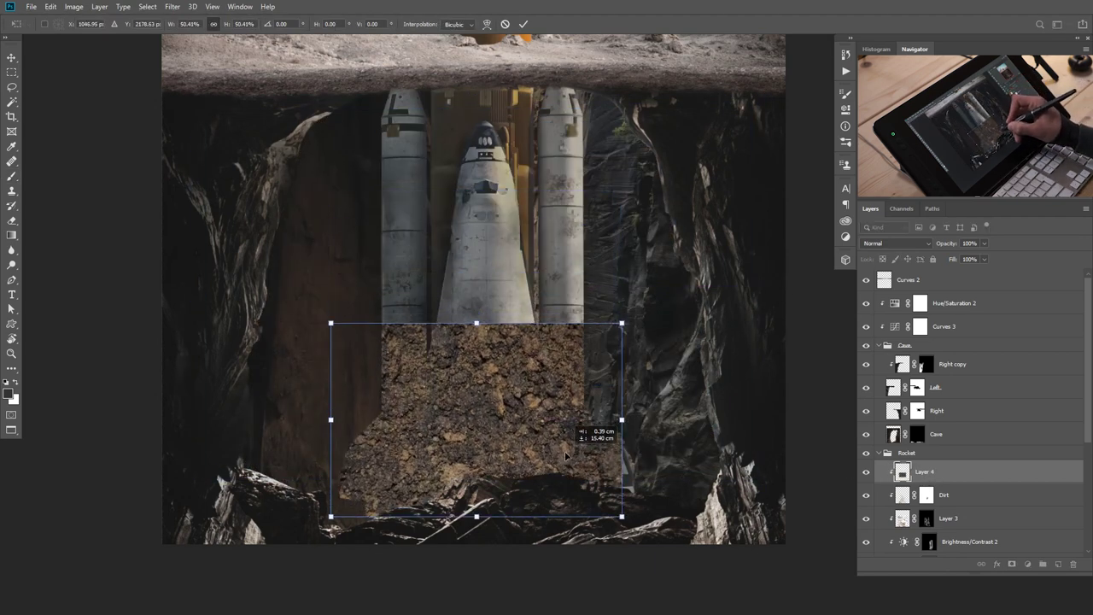
# Reduce the soil texture to about 45%, fit its width and position over the lower fuselage and wings, and apply the transform.
pyautogui.moveTo(622, 324); pyautogui.dragTo(597, 338)
pyautogui.moveTo(596, 417); pyautogui.dragTo(627, 423)
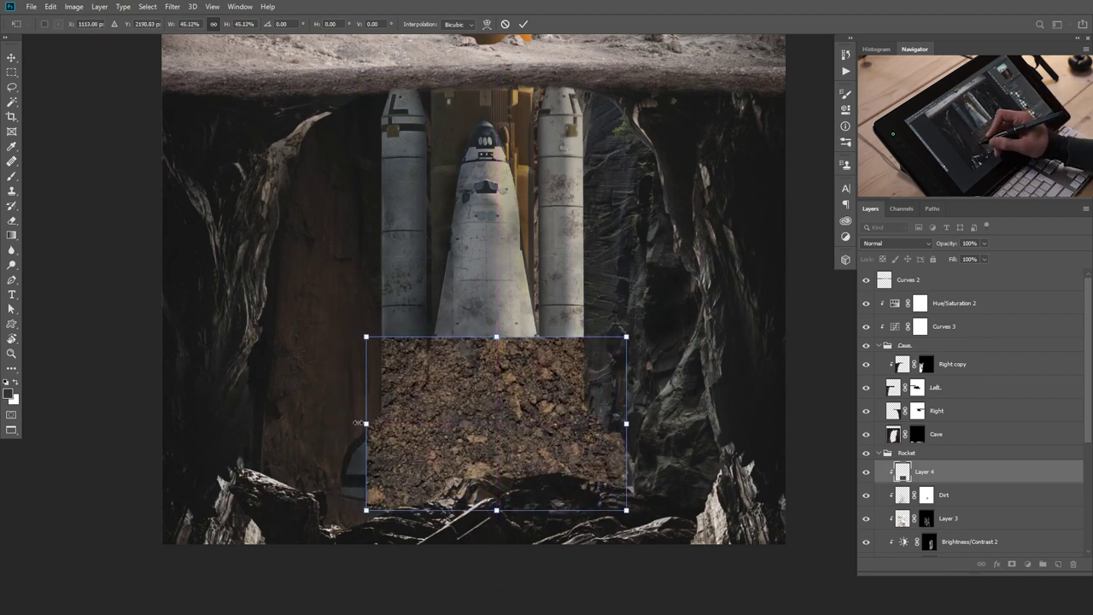
pyautogui.moveTo(357, 423); pyautogui.dragTo(340, 423)
pyautogui.moveTo(628, 425); pyautogui.dragTo(589, 451)
pyautogui.press('Return')
pyautogui.press('b')
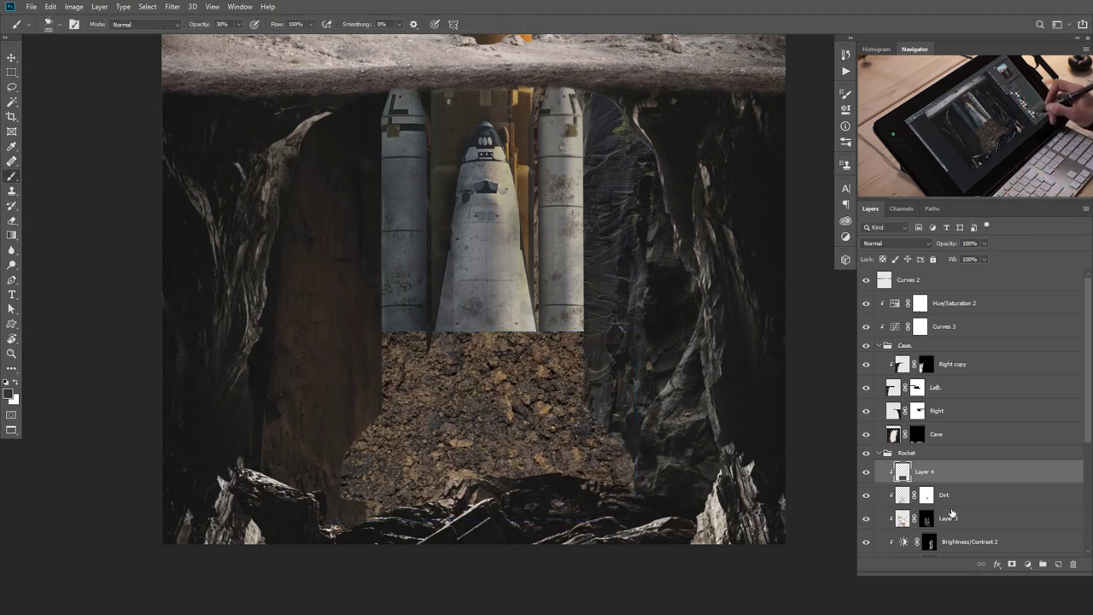
# Hide the soil texture layer with a black mask and select that mask for painting around the shuttle's base.
pyautogui.keyDown('alt'); pyautogui.click(1015, 565); pyautogui.keyUp('alt')
pyautogui.click(961, 516)
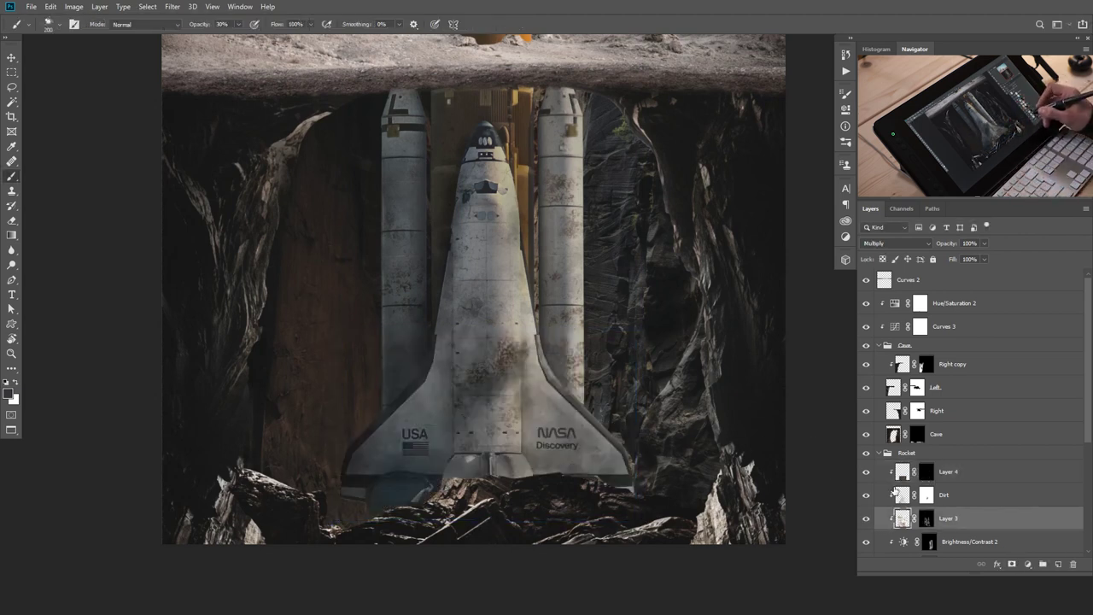
pyautogui.click(926, 473)
pyautogui.moveTo(466, 508); pyautogui.dragTo(527, 417)
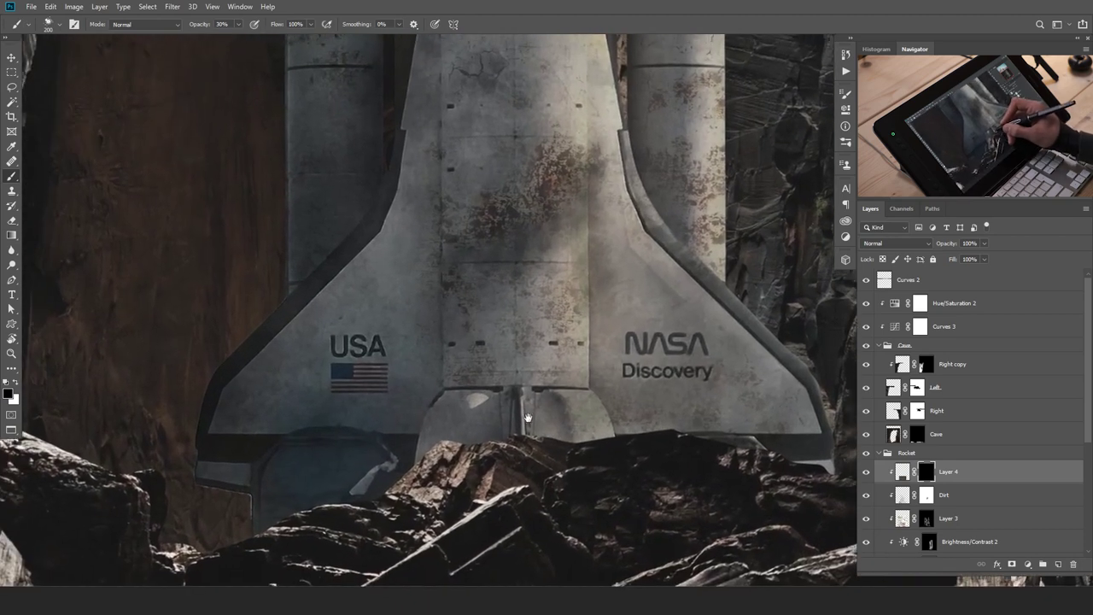
# Paint white at 30% opacity with a smaller brush on the mask to reveal soil beneath the USA wing and around the fuselage base.
pyautogui.press('x')
pyautogui.moveTo(376, 478)
pyautogui.mouseDown()
pyautogui.moveTo(281, 505)
pyautogui.moveTo(379, 497)
pyautogui.moveTo(412, 457)
pyautogui.mouseUp()
pyautogui.hotkey('ctrl', 'z')
pyautogui.press('[')
pyautogui.press('[')
pyautogui.press('[')
pyautogui.press('[')
pyautogui.press('[')
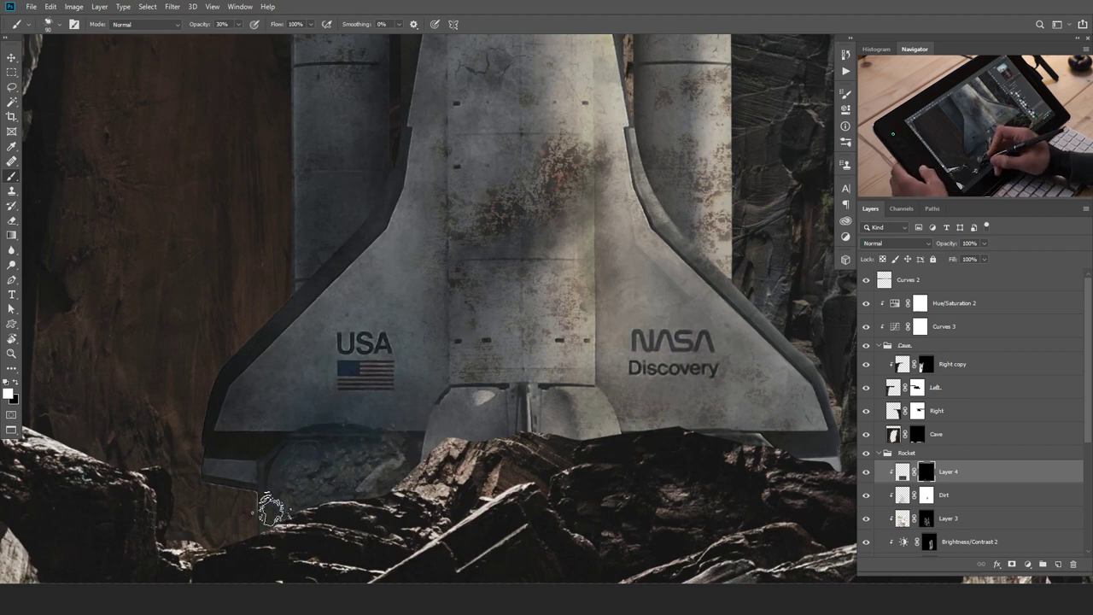
pyautogui.moveTo(358, 487); pyautogui.dragTo(393, 475)
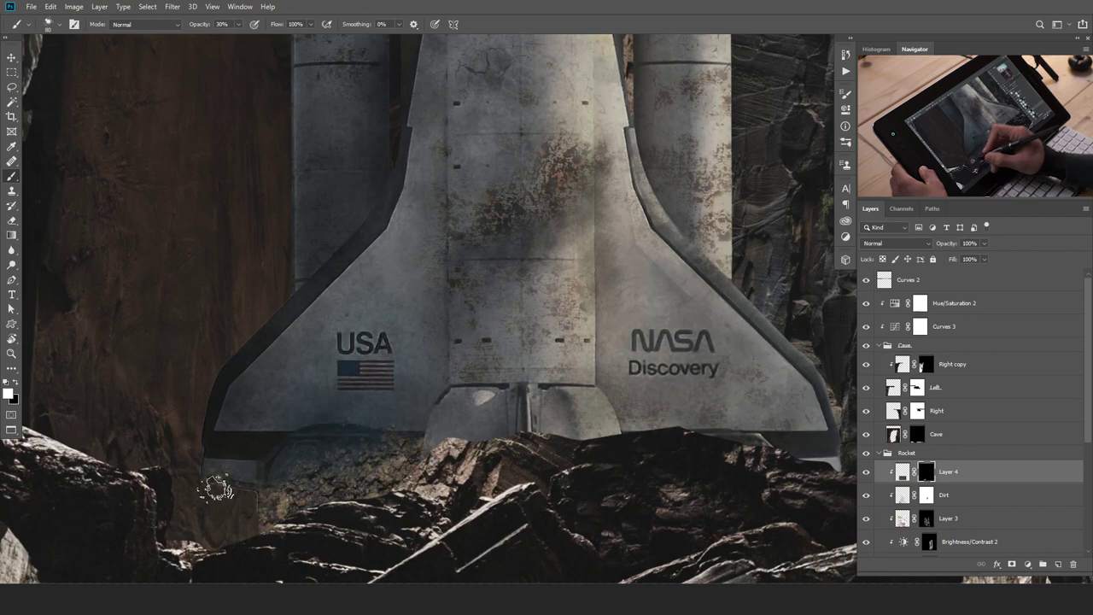
pyautogui.press('[')
pyautogui.moveTo(510, 427); pyautogui.dragTo(457, 432)
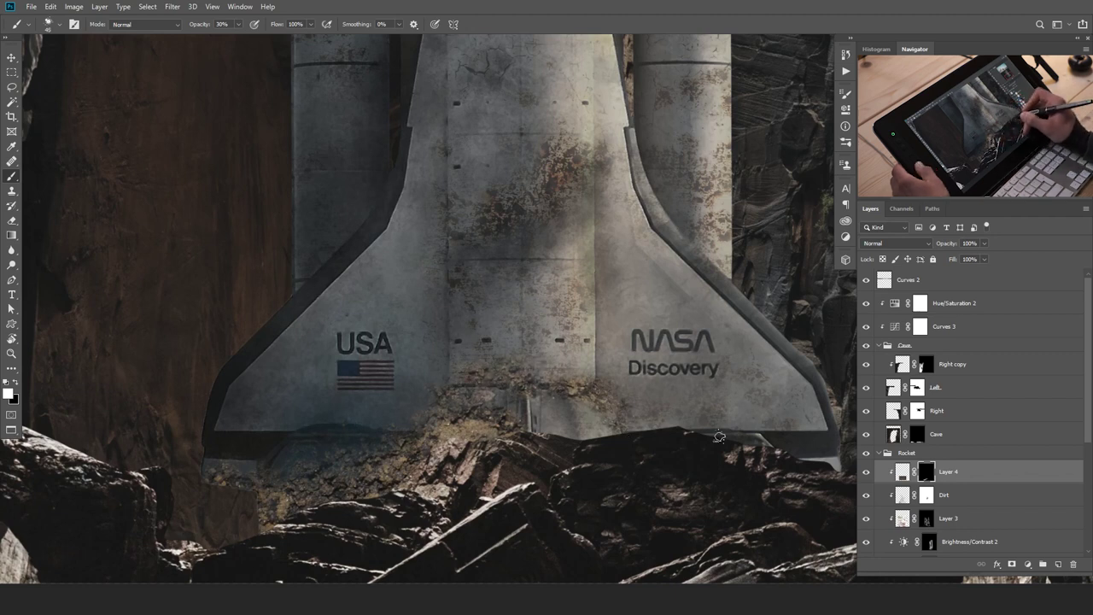
# Reveal soil along the outer edge and lower tip of the wing with the NASA Discovery lettering by painting the mask white.
pyautogui.moveTo(788, 338)
pyautogui.mouseDown()
pyautogui.moveTo(817, 368)
pyautogui.moveTo(830, 433)
pyautogui.mouseUp()
pyautogui.moveTo(765, 330)
pyautogui.mouseDown()
pyautogui.moveTo(741, 296)
pyautogui.moveTo(782, 369)
pyautogui.mouseUp()
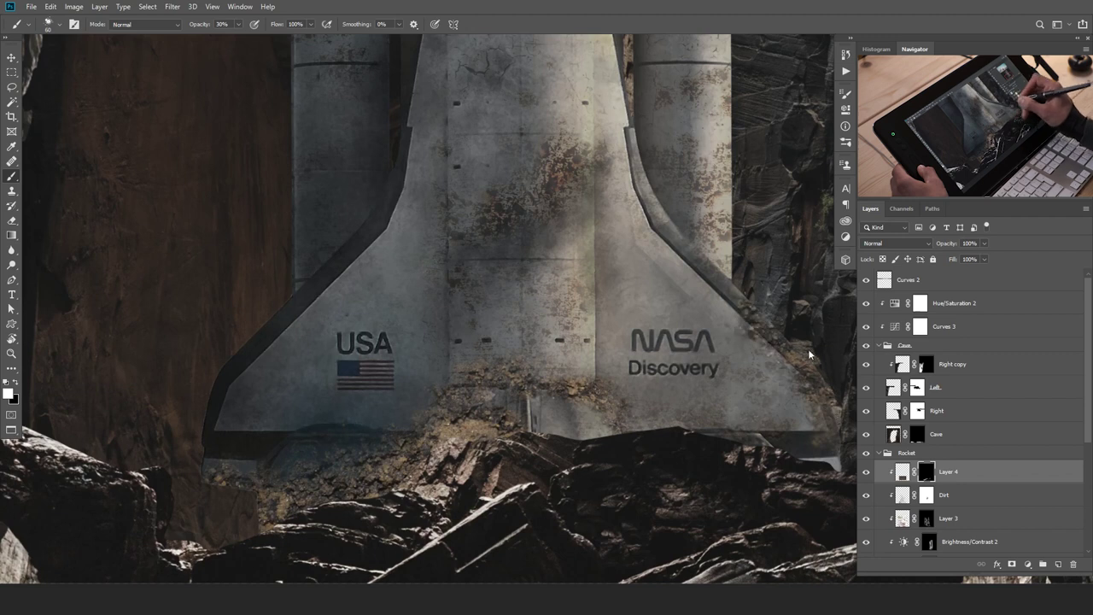
pyautogui.moveTo(779, 409)
pyautogui.mouseDown()
pyautogui.moveTo(643, 423)
pyautogui.moveTo(712, 410)
pyautogui.mouseUp()
pyautogui.moveTo(709, 457)
pyautogui.mouseDown()
pyautogui.moveTo(714, 469)
pyautogui.moveTo(692, 441)
pyautogui.mouseUp()
pyautogui.moveTo(547, 231)
pyautogui.mouseDown()
pyautogui.moveTo(538, 195)
pyautogui.moveTo(536, 260)
pyautogui.mouseUp()
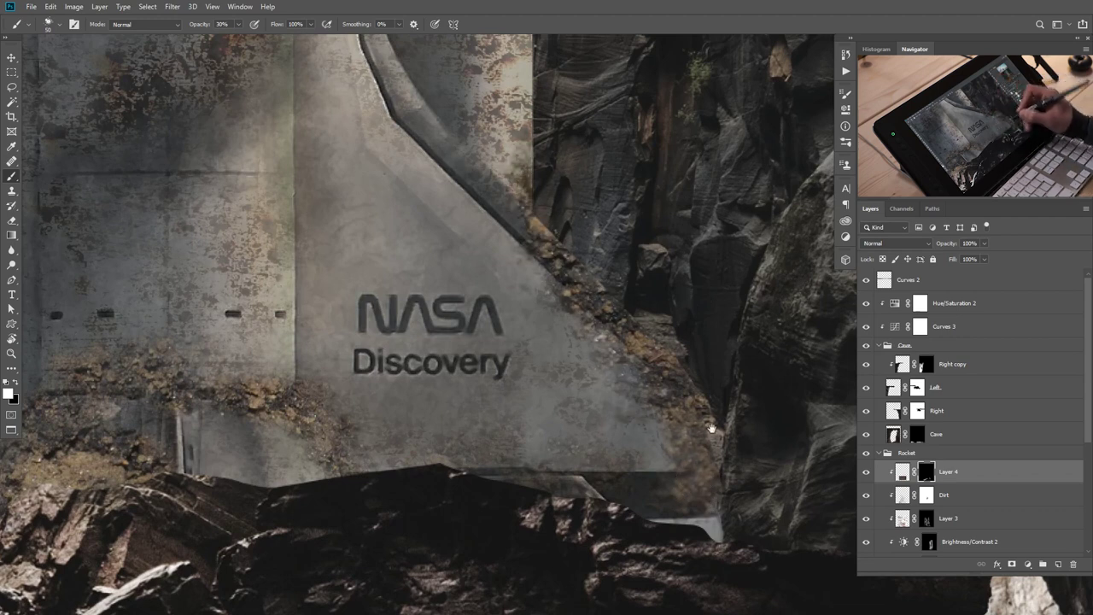
pyautogui.scroll(-1, 708, 432)
pyautogui.scroll(-1, 653, 441)
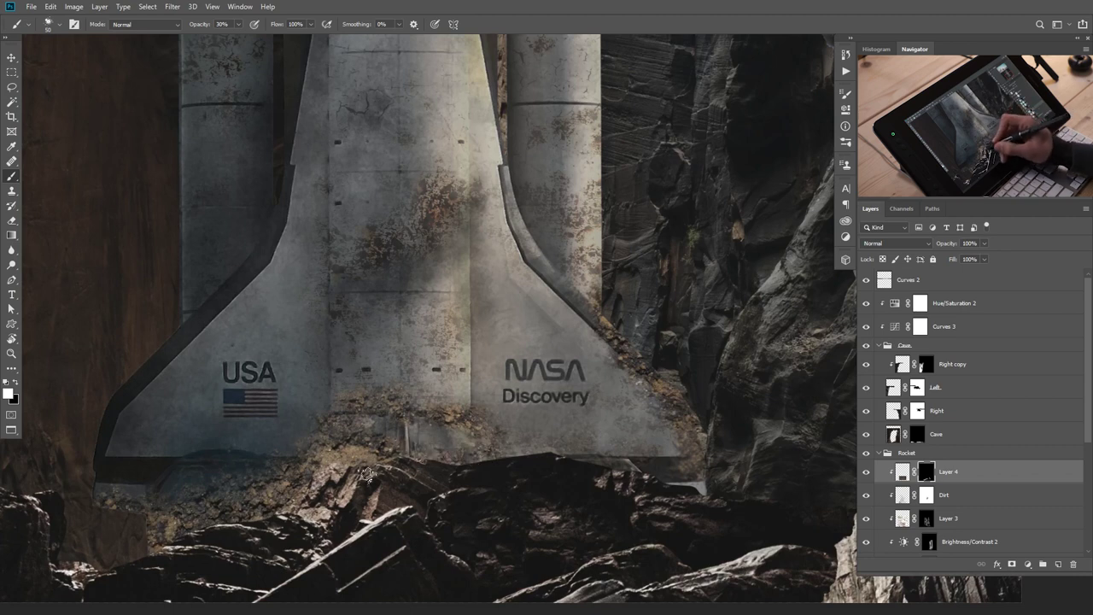
pyautogui.moveTo(228, 503); pyautogui.dragTo(322, 408)
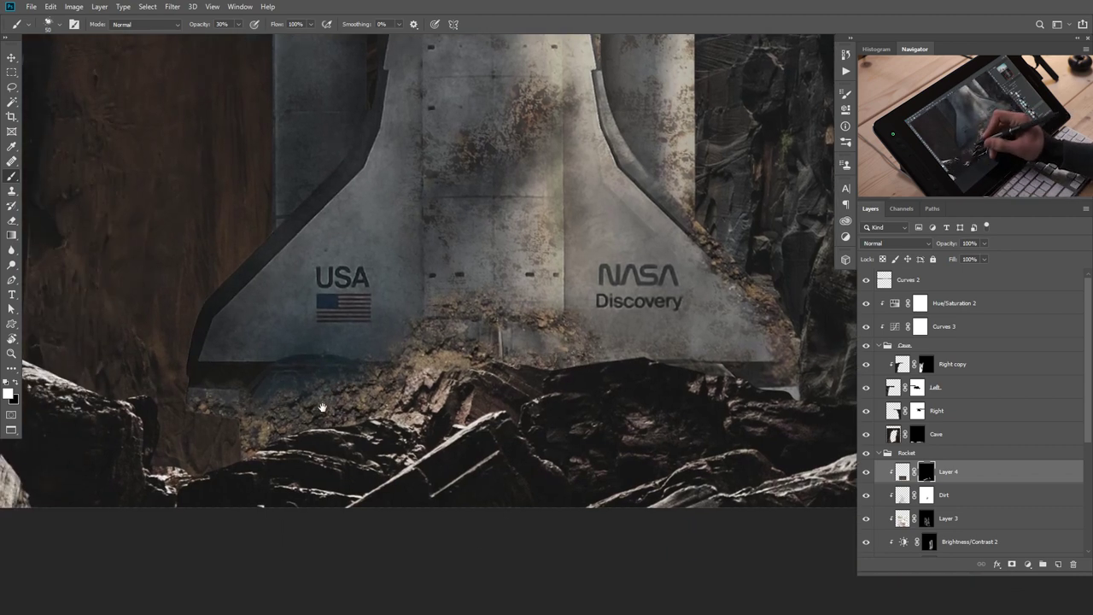
pyautogui.scroll(-2, 419, 432)
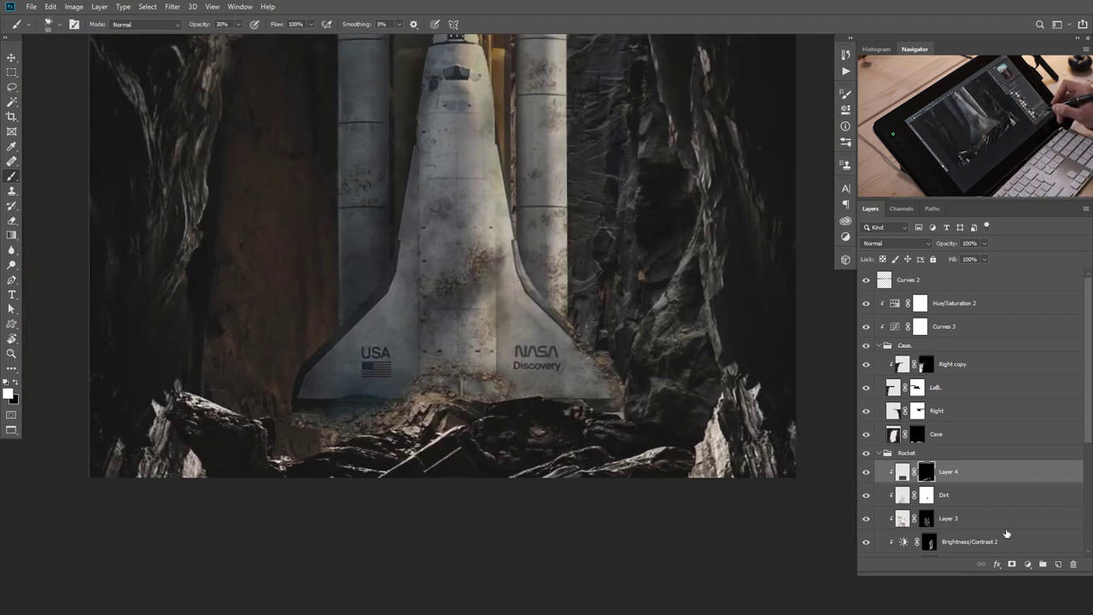
# Add a clipped Curves adjustment above the soil layer with a point at input 173, output 98, and invert its mask.
pyautogui.click(1031, 567)
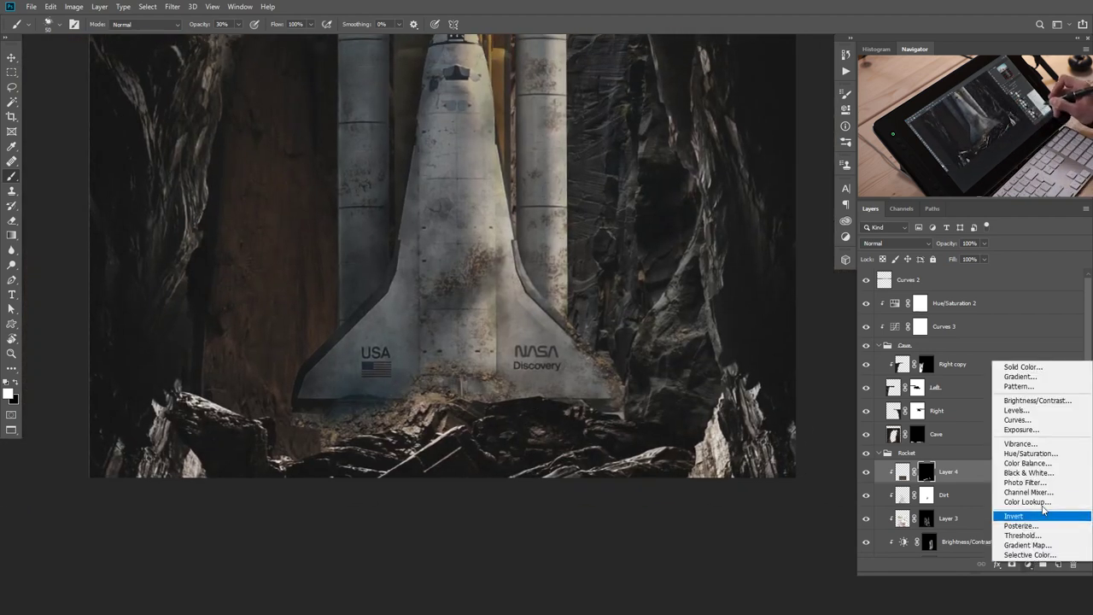
pyautogui.click(1025, 423)
pyautogui.moveTo(762, 215); pyautogui.dragTo(775, 229)
pyautogui.click(747, 313)
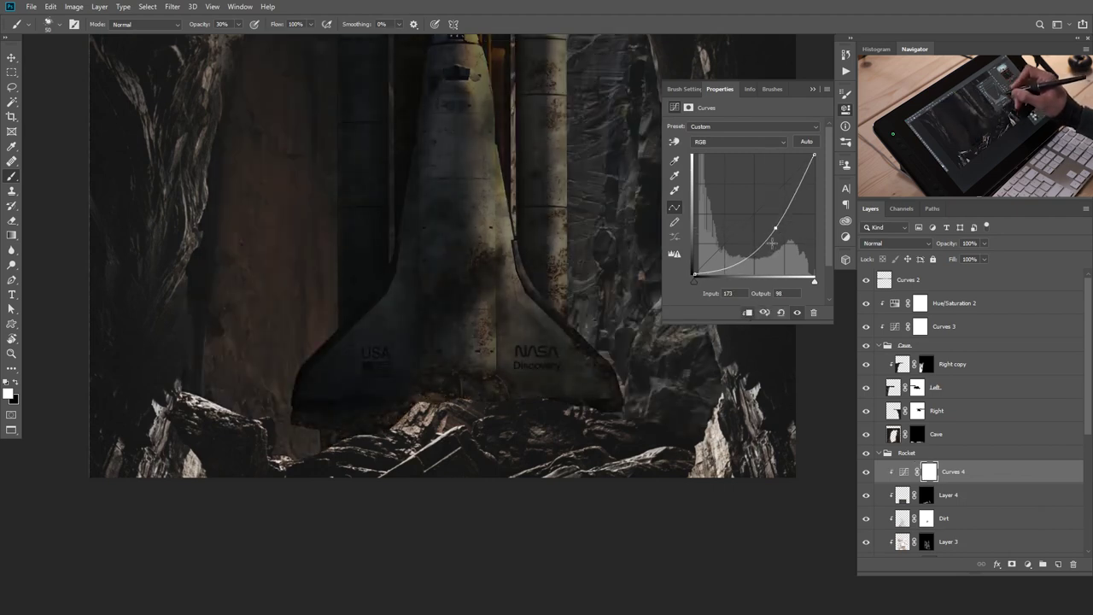
pyautogui.hotkey('ctrl', 'i')
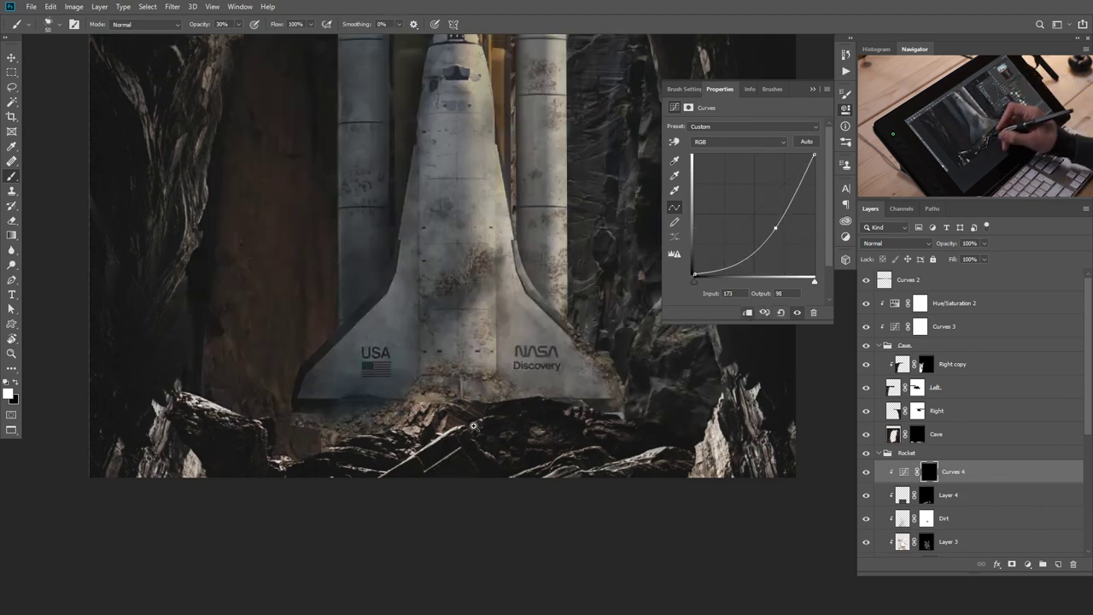
# Paint white on the Curves mask to darken the soil along the shuttle's base and the outer wing edge.
pyautogui.scroll(2, 423, 449)
pyautogui.moveTo(376, 412)
pyautogui.mouseDown()
pyautogui.moveTo(254, 444)
pyautogui.moveTo(284, 438)
pyautogui.moveTo(194, 449)
pyautogui.moveTo(370, 412)
pyautogui.moveTo(239, 447)
pyautogui.mouseUp()
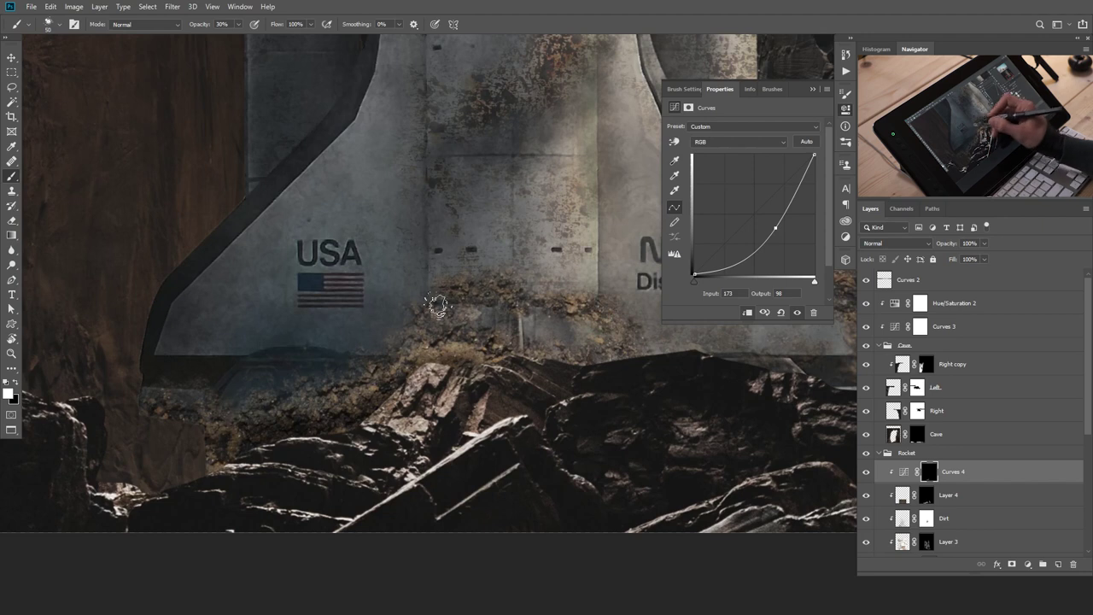
pyautogui.moveTo(555, 381); pyautogui.dragTo(319, 418)
pyautogui.moveTo(634, 394); pyautogui.dragTo(590, 305)
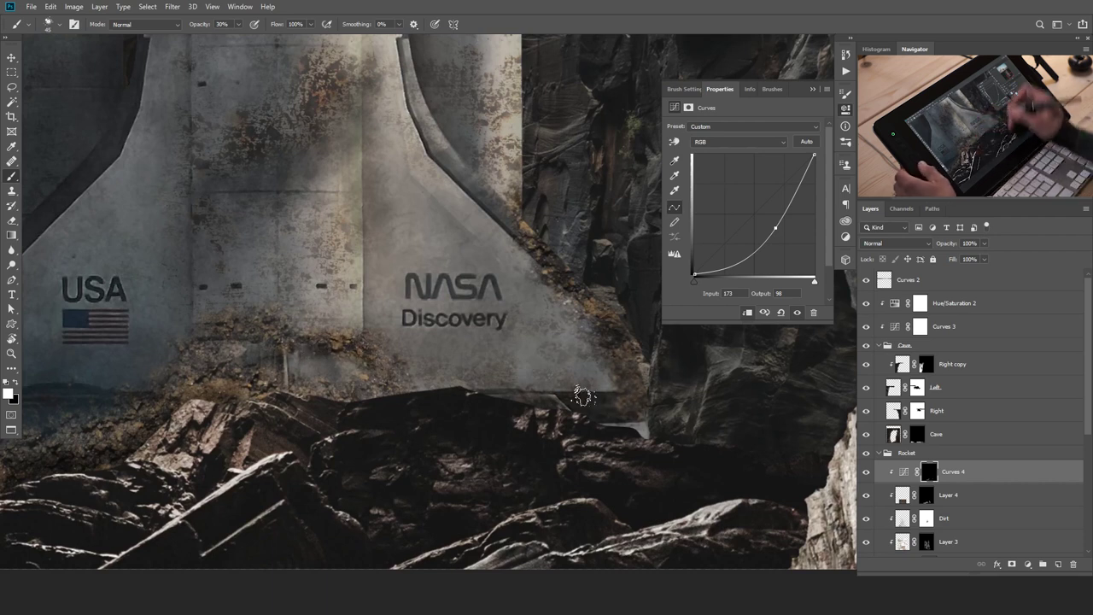
pyautogui.click(814, 89)
pyautogui.hotkey('ctrl', '-')
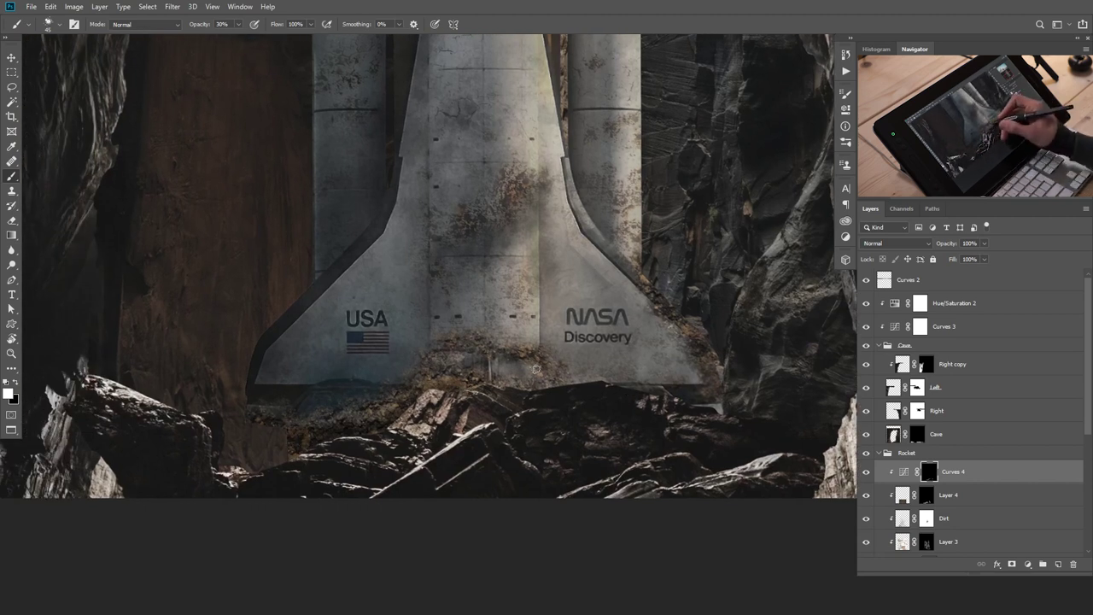
# Apply Hue/Saturation directly to the soil texture with saturation -27 and lightness -8.
pyautogui.click(915, 496)
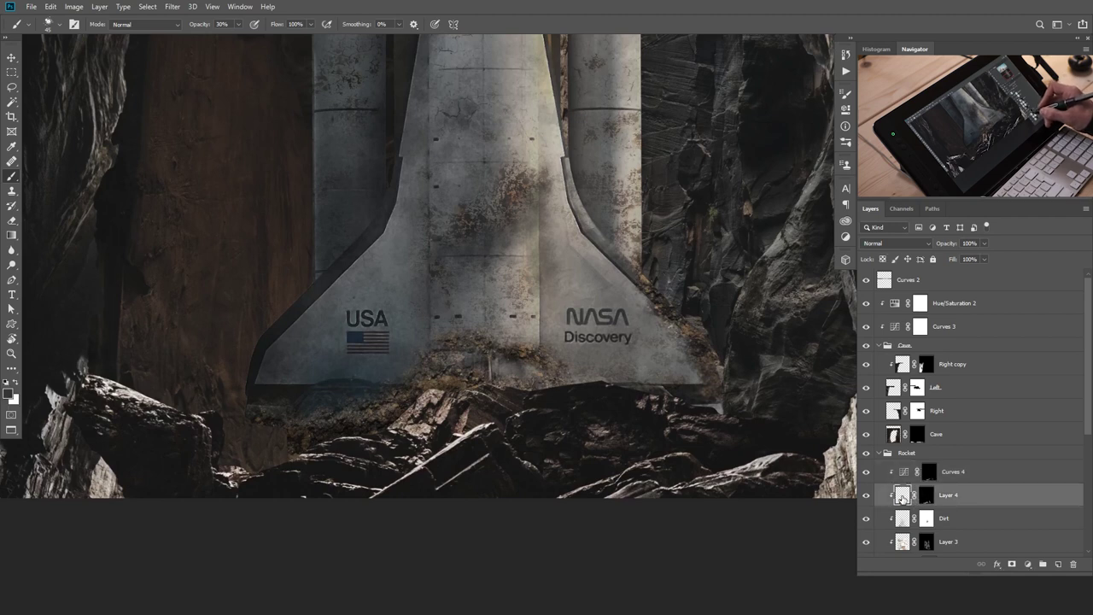
pyautogui.hotkey('ctrl', 'u')
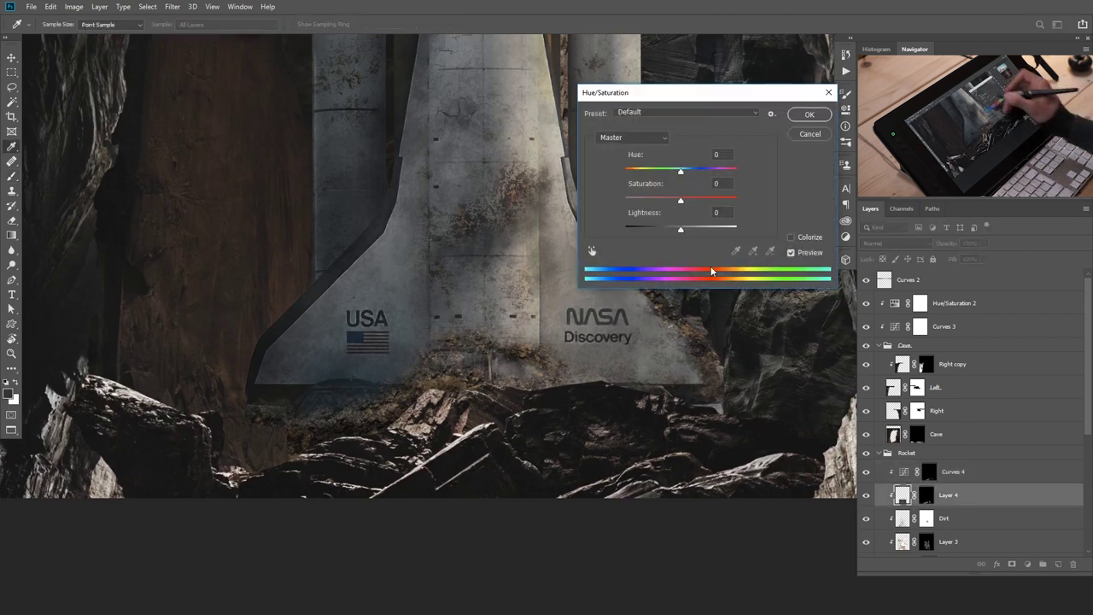
pyautogui.moveTo(680, 202); pyautogui.dragTo(675, 233)
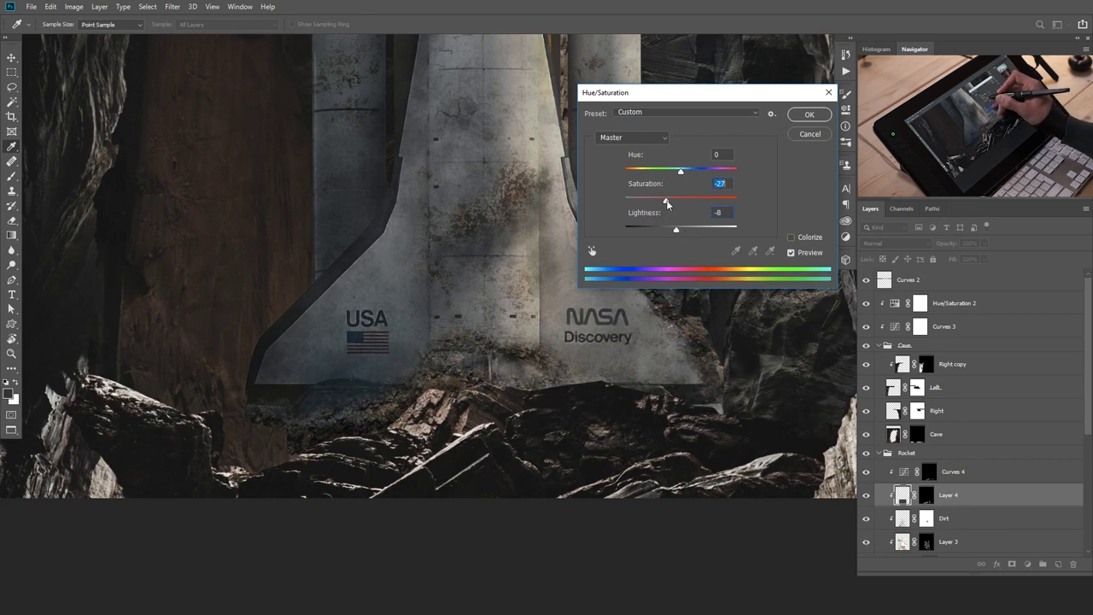
pyautogui.click(800, 118)
pyautogui.scroll(-3, 644, 325)
pyautogui.moveTo(656, 282); pyautogui.dragTo(627, 373)
pyautogui.moveTo(569, 427); pyautogui.dragTo(560, 450)
pyautogui.moveTo(542, 401); pyautogui.dragTo(559, 403)
pyautogui.moveTo(561, 464); pyautogui.dragTo(589, 428)
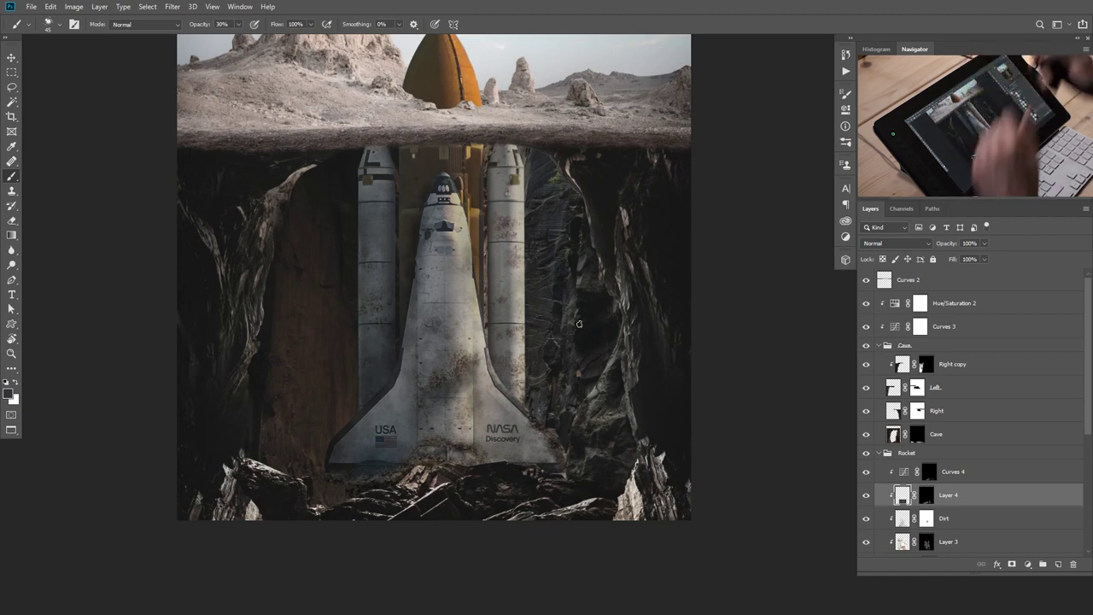
pyautogui.moveTo(405, 446); pyautogui.dragTo(463, 390)
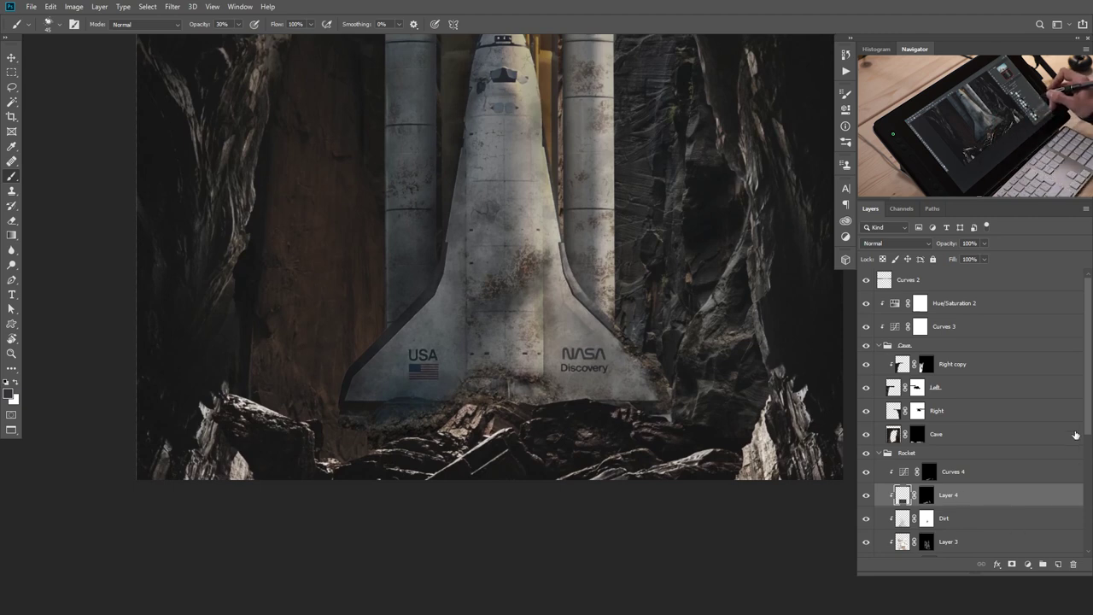
# Create a new layer clipped above the Cave layer and paint a dark colour at 30% opacity over the rocks below the shuttle.
pyautogui.scroll(-5, 919, 518)
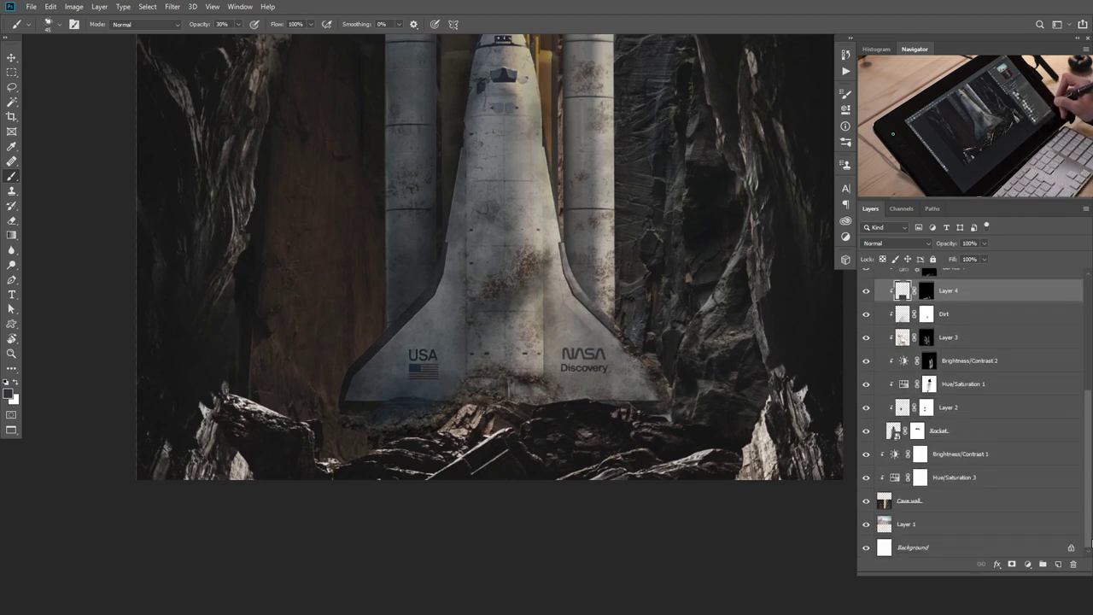
pyautogui.moveTo(1091, 468); pyautogui.dragTo(1085, 349)
pyautogui.click(894, 436)
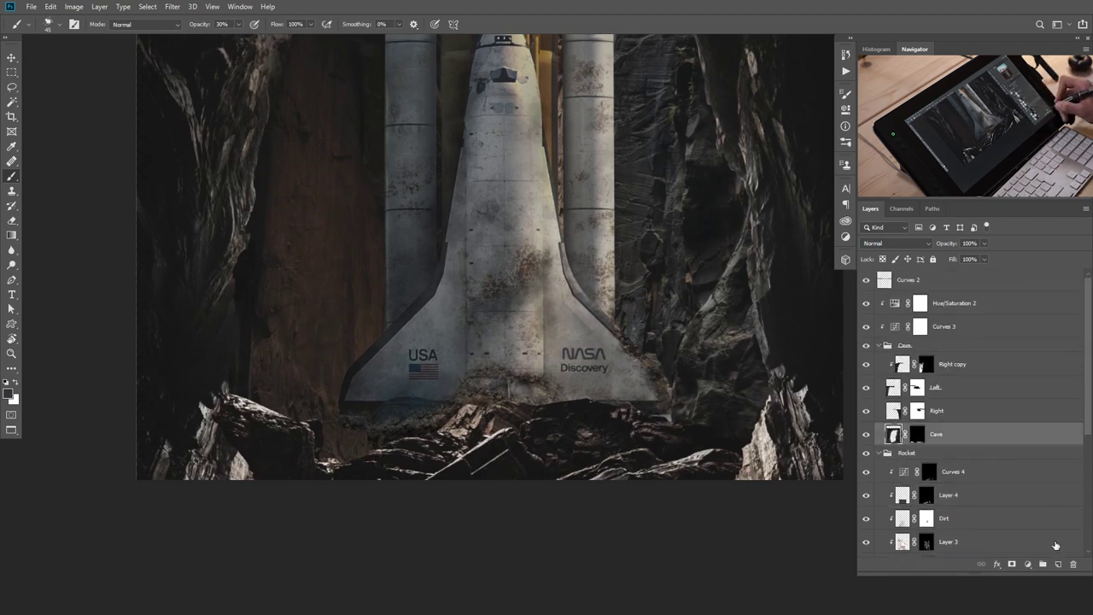
pyautogui.click(1059, 566)
pyautogui.keyDown('alt'); pyautogui.click(928, 442); pyautogui.keyUp('alt')
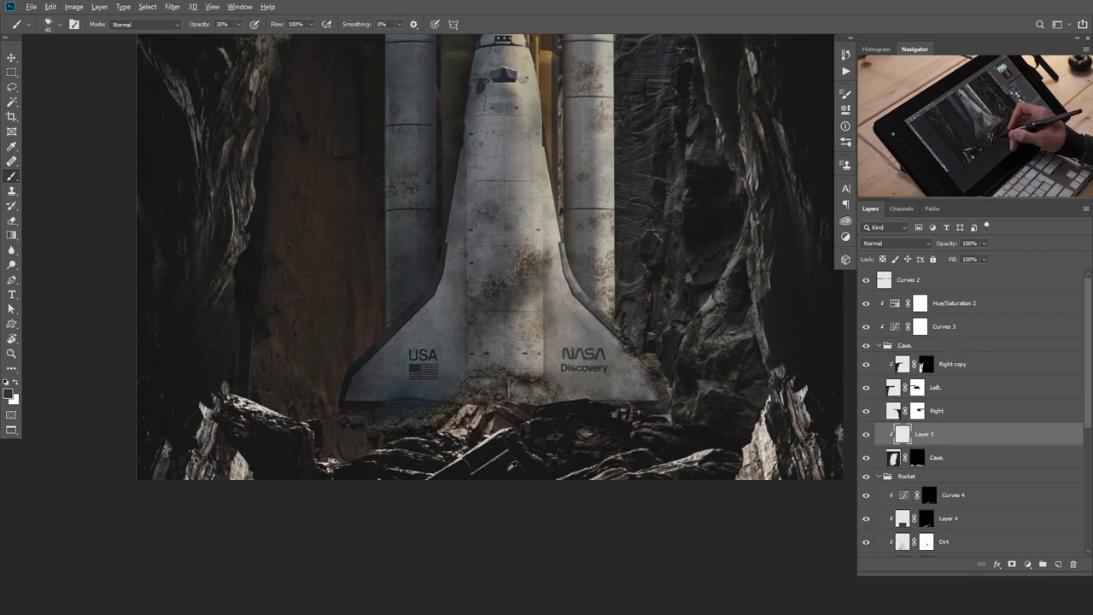
pyautogui.moveTo(398, 444)
pyautogui.mouseDown()
pyautogui.moveTo(395, 466)
pyautogui.moveTo(414, 434)
pyautogui.moveTo(393, 439)
pyautogui.moveTo(417, 437)
pyautogui.mouseUp()
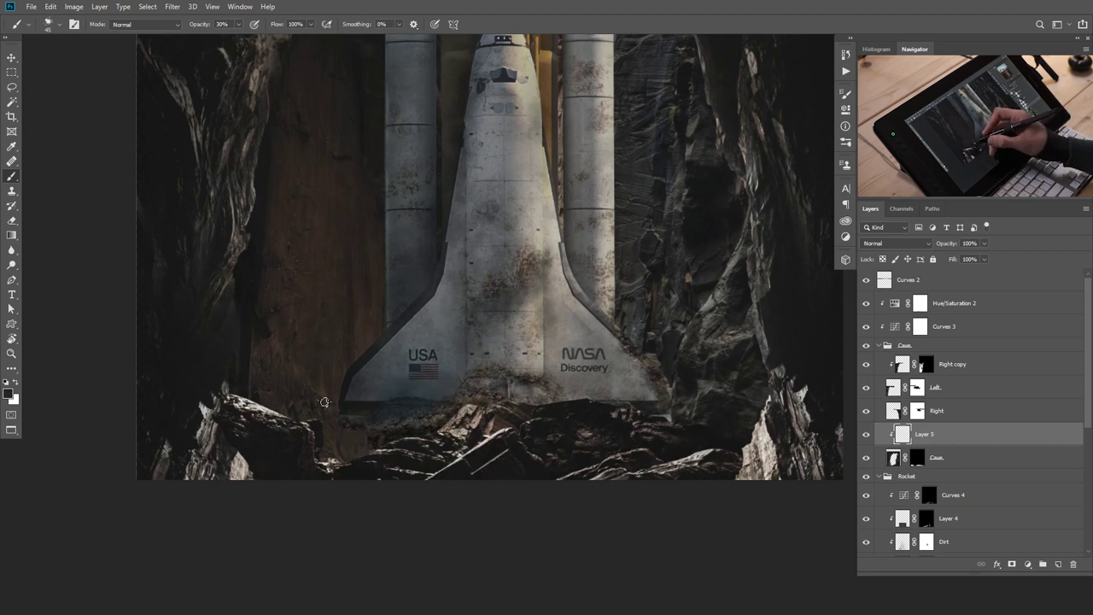
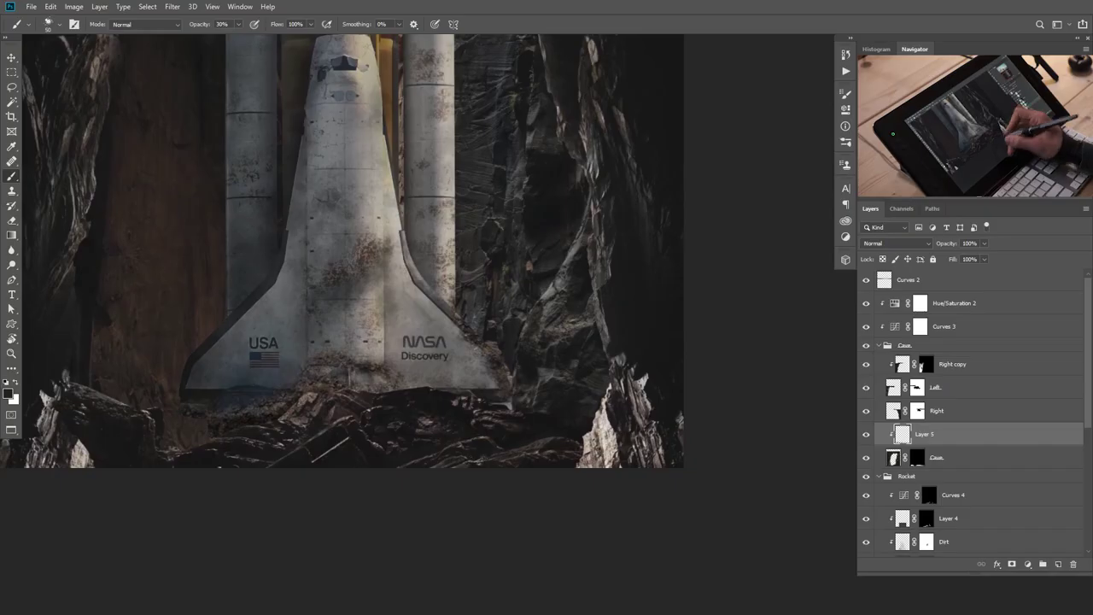
pyautogui.moveTo(567, 425)
pyautogui.mouseDown()
pyautogui.moveTo(410, 418)
pyautogui.moveTo(504, 418)
pyautogui.mouseUp()
# Enlarge the brush to 100 and move the dark paint layer above Hue/Saturation 2, clipped to the cave group.
pyautogui.press(']')
pyautogui.press(']')
pyautogui.press(']')
pyautogui.press(']')
pyautogui.press(']')
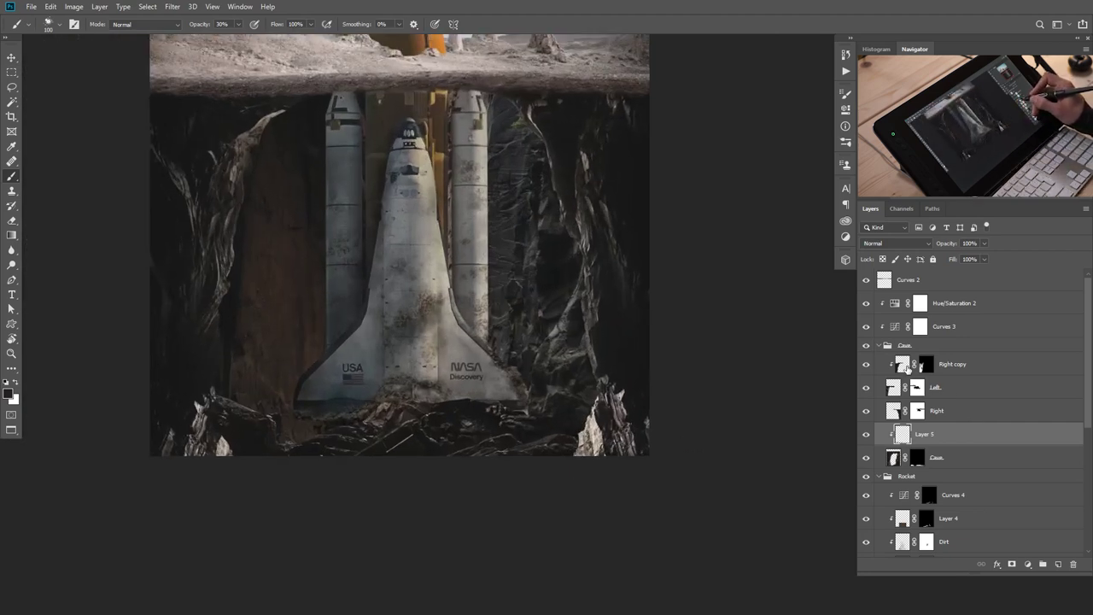
pyautogui.click(918, 330)
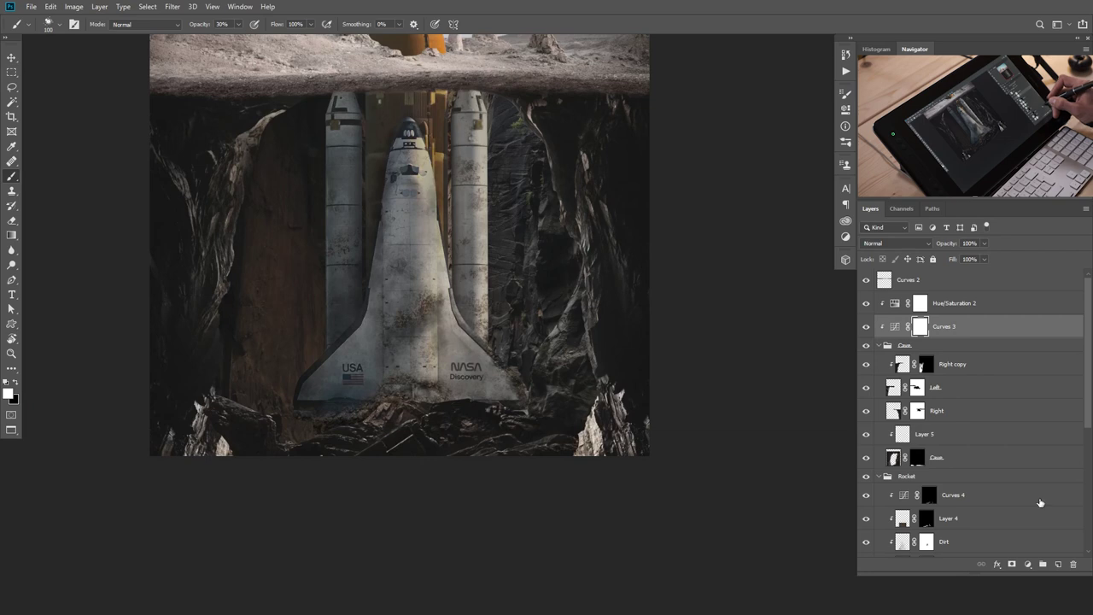
pyautogui.moveTo(912, 438); pyautogui.dragTo(926, 309)
pyautogui.keyDown('alt'); pyautogui.click(908, 313); pyautogui.keyUp('alt')
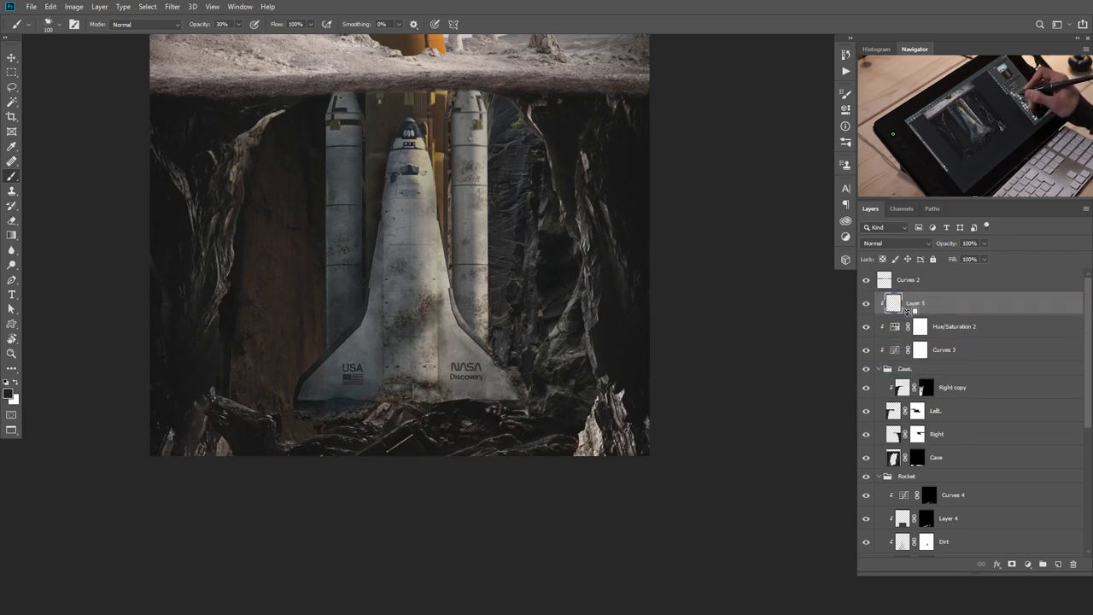
# Paint dark shading over the bright foreground rocks in both lower corners of the cave.
pyautogui.moveTo(614, 427)
pyautogui.mouseDown()
pyautogui.moveTo(591, 468)
pyautogui.moveTo(588, 439)
pyautogui.moveTo(578, 470)
pyautogui.moveTo(615, 385)
pyautogui.moveTo(632, 449)
pyautogui.mouseUp()
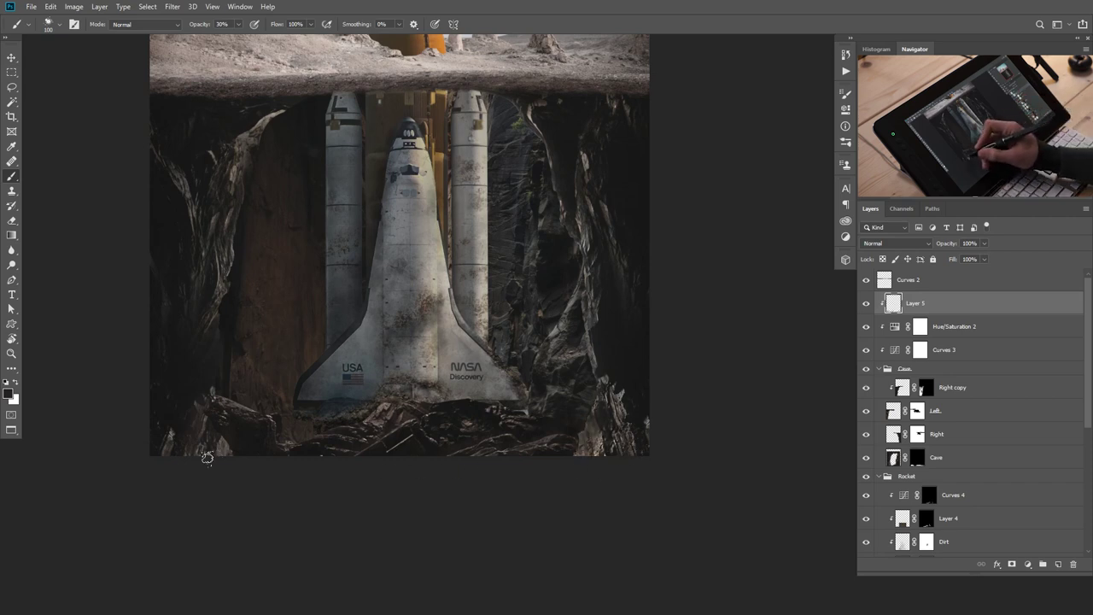
pyautogui.moveTo(566, 413)
pyautogui.mouseDown()
pyautogui.moveTo(550, 438)
pyautogui.moveTo(571, 427)
pyautogui.mouseUp()
pyautogui.moveTo(560, 385); pyautogui.dragTo(557, 419)
pyautogui.scroll(2, 556, 419)
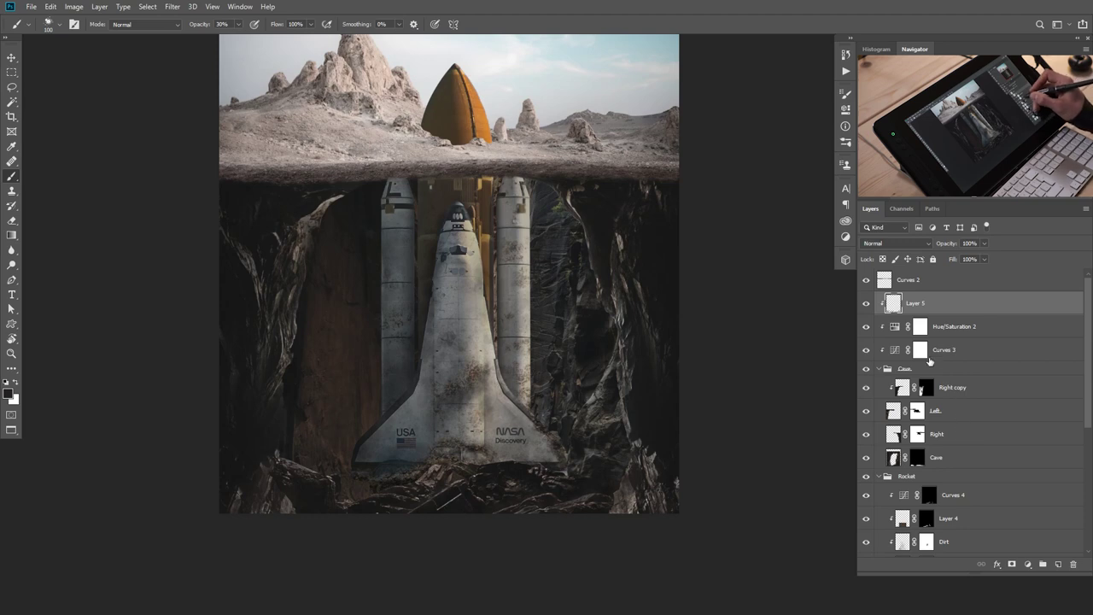
# Add a clipped Hue/Saturation adjustment above Hue/Saturation 2 with saturation -98 and lightness -26 for the cave rocks.
pyautogui.click(897, 330)
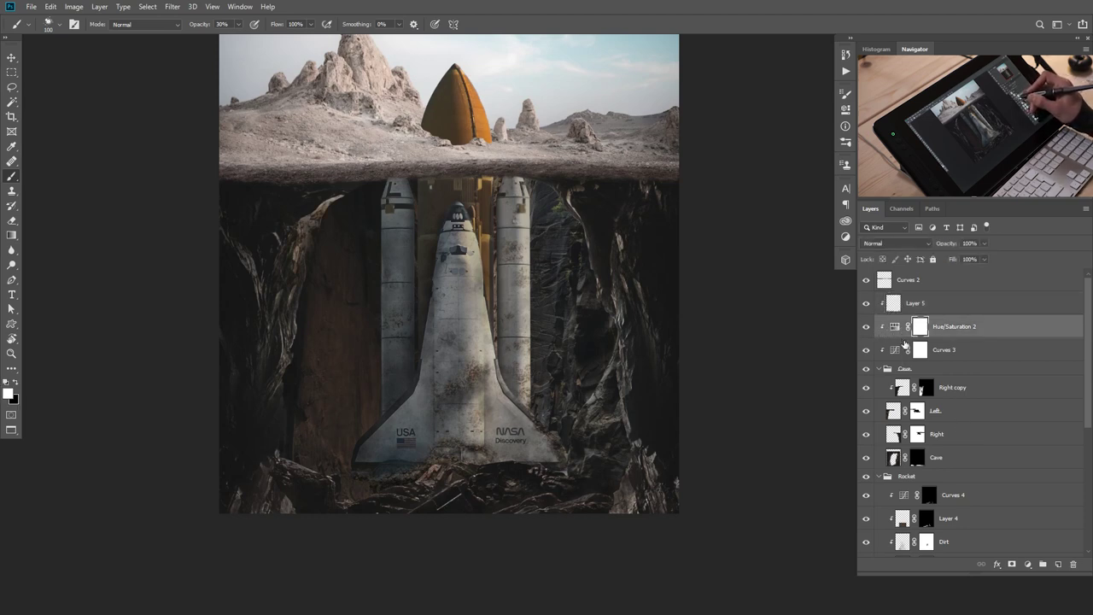
pyautogui.click(1029, 564)
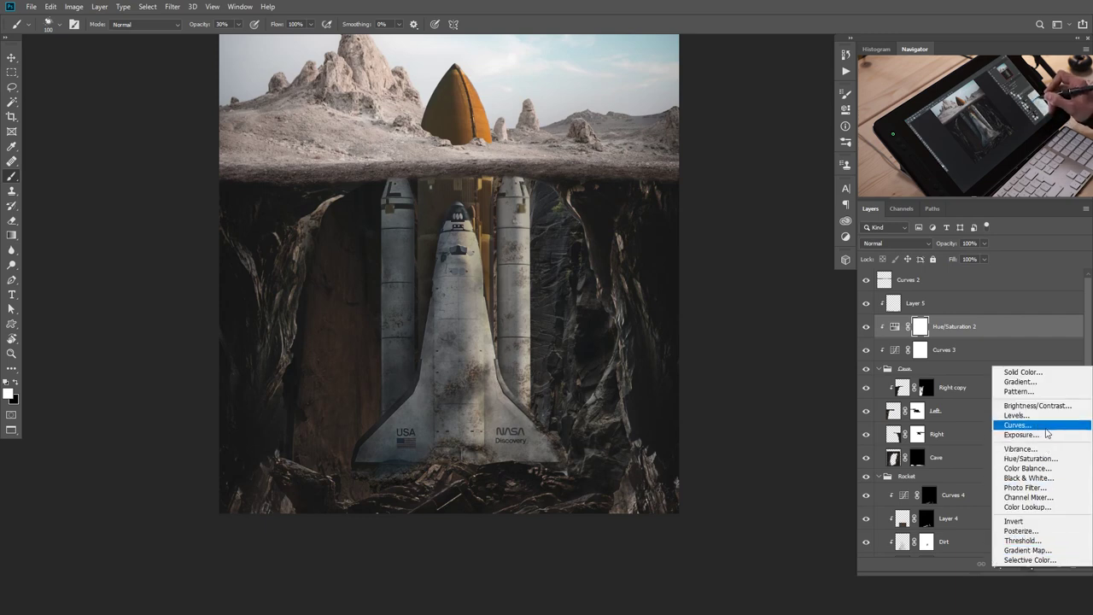
pyautogui.click(1043, 461)
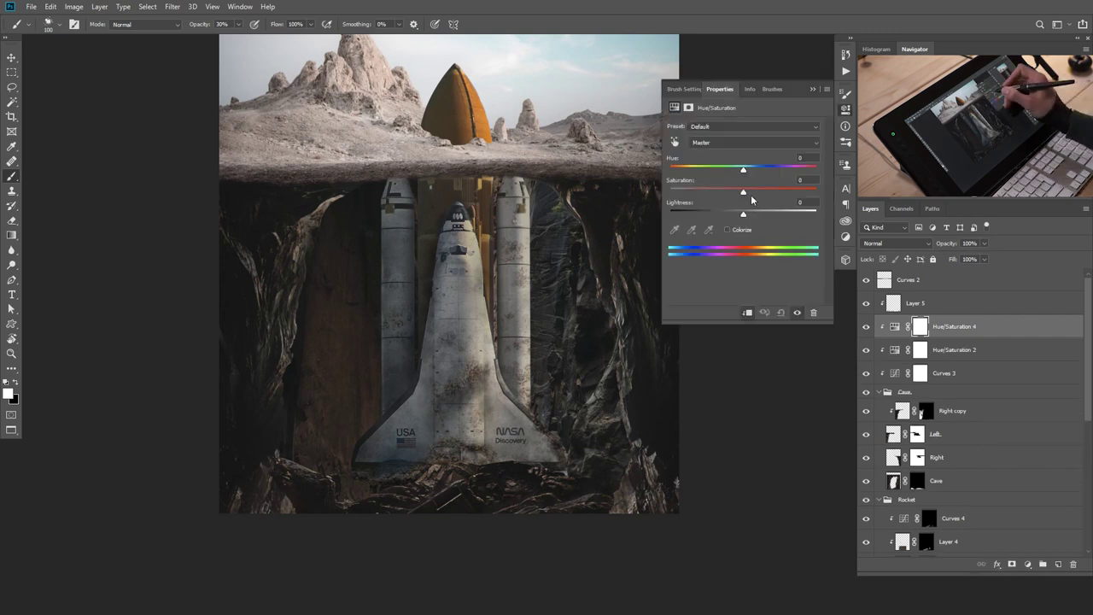
pyautogui.moveTo(695, 196); pyautogui.dragTo(667, 205)
pyautogui.moveTo(734, 217)
pyautogui.mouseDown()
pyautogui.moveTo(709, 217)
pyautogui.moveTo(724, 217)
pyautogui.mouseUp()
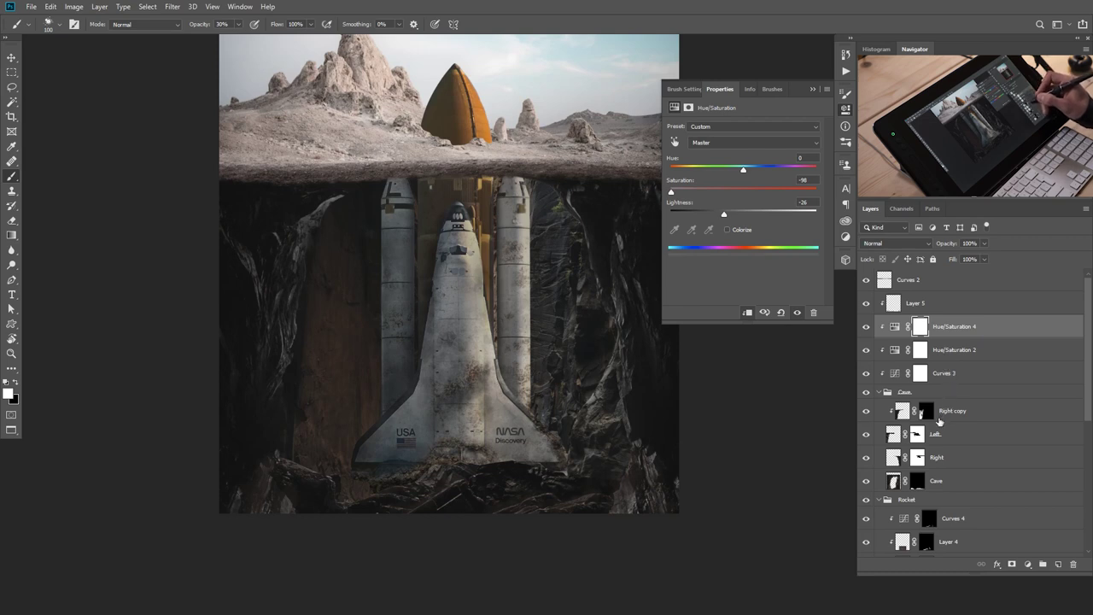
# Move Hue/Saturation 4 below Hue/Saturation 3, clipped to the cave wall layer, and invert its mask to black.
pyautogui.moveTo(894, 327); pyautogui.dragTo(940, 487)
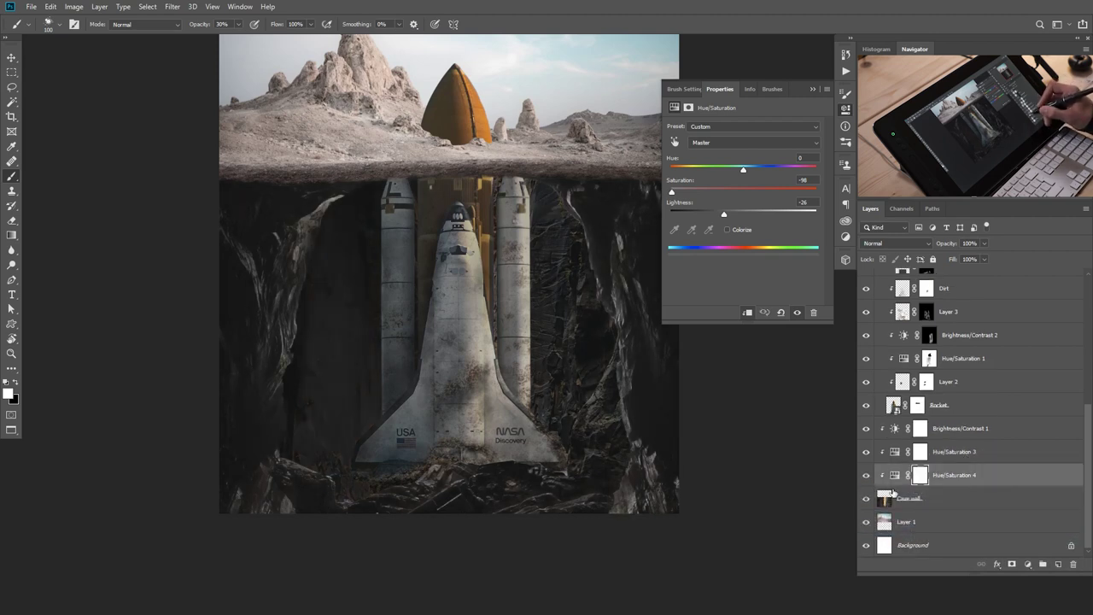
pyautogui.click(920, 475)
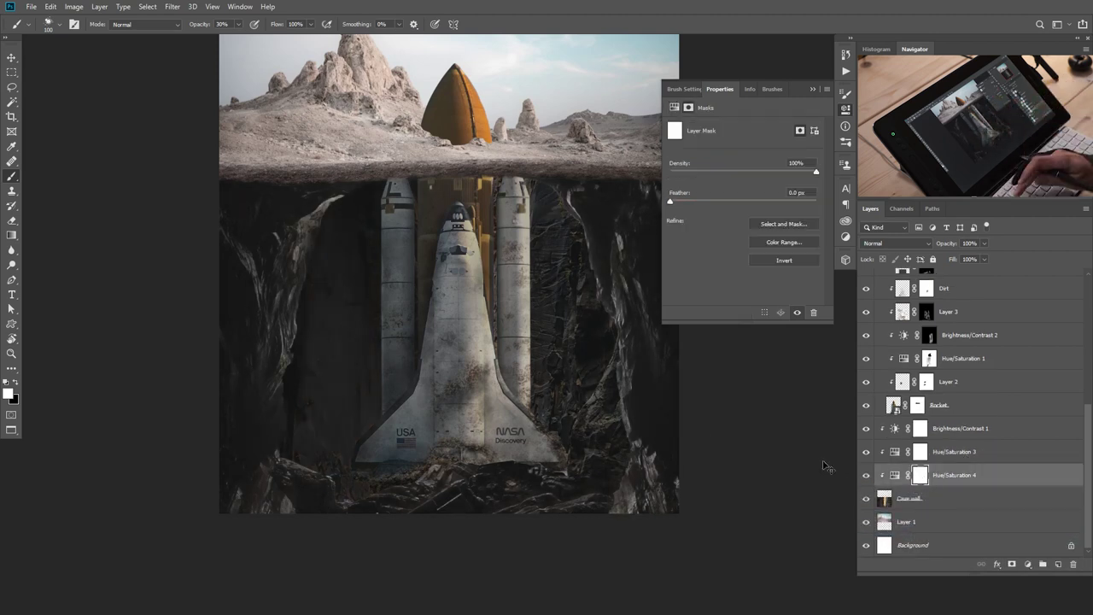
pyautogui.hotkey('ctrl', 'i')
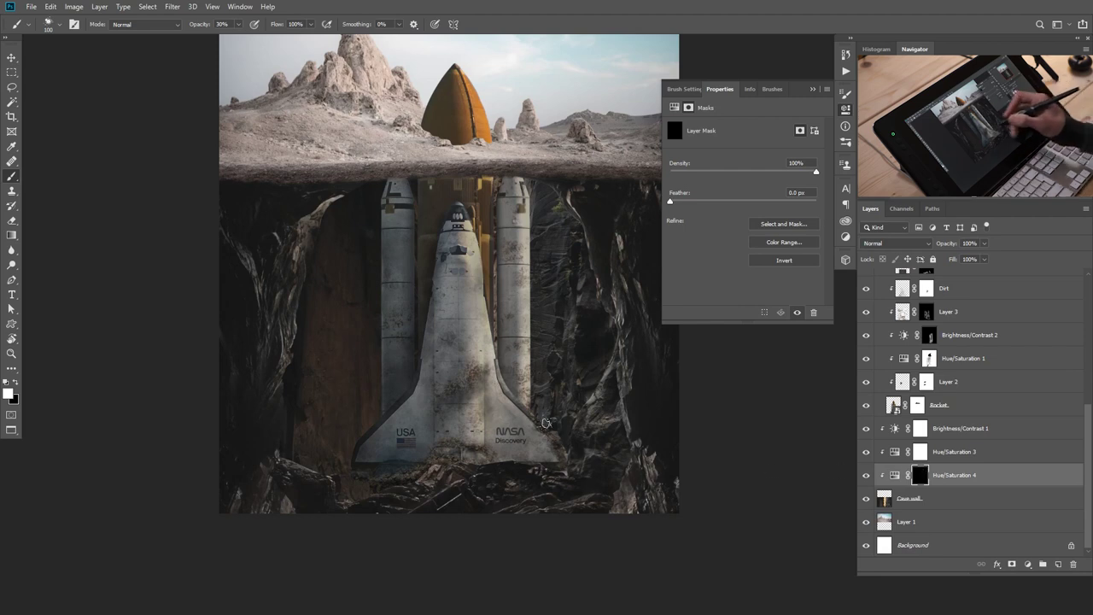
# Enlarge the brush to 300 and paint white on the Hue/Saturation 4 mask over the cave wall on both sides of the shuttle.
pyautogui.press(']')
pyautogui.press(']')
pyautogui.press(']')
pyautogui.press(']')
pyautogui.press(']')
pyautogui.press(']')
pyautogui.press(']')
pyautogui.moveTo(333, 327); pyautogui.dragTo(317, 436)
pyautogui.press(']')
pyautogui.press(']')
pyautogui.press(']')
pyautogui.press('[')
pyautogui.press('[')
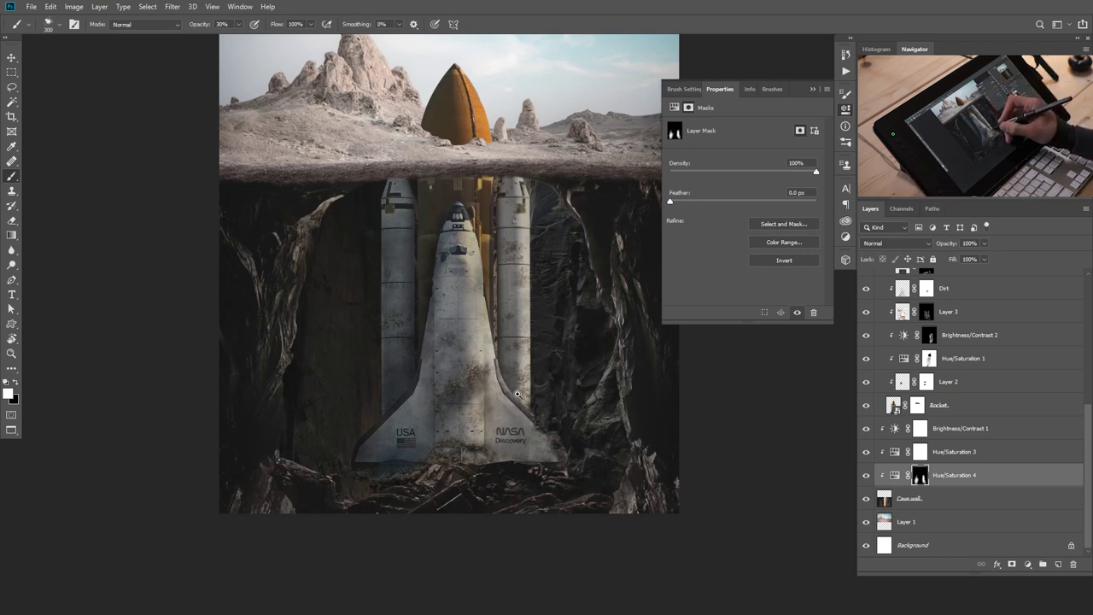
pyautogui.hotkey('ctrl', '-')
pyautogui.moveTo(531, 393); pyautogui.dragTo(495, 393)
pyautogui.click(812, 88)
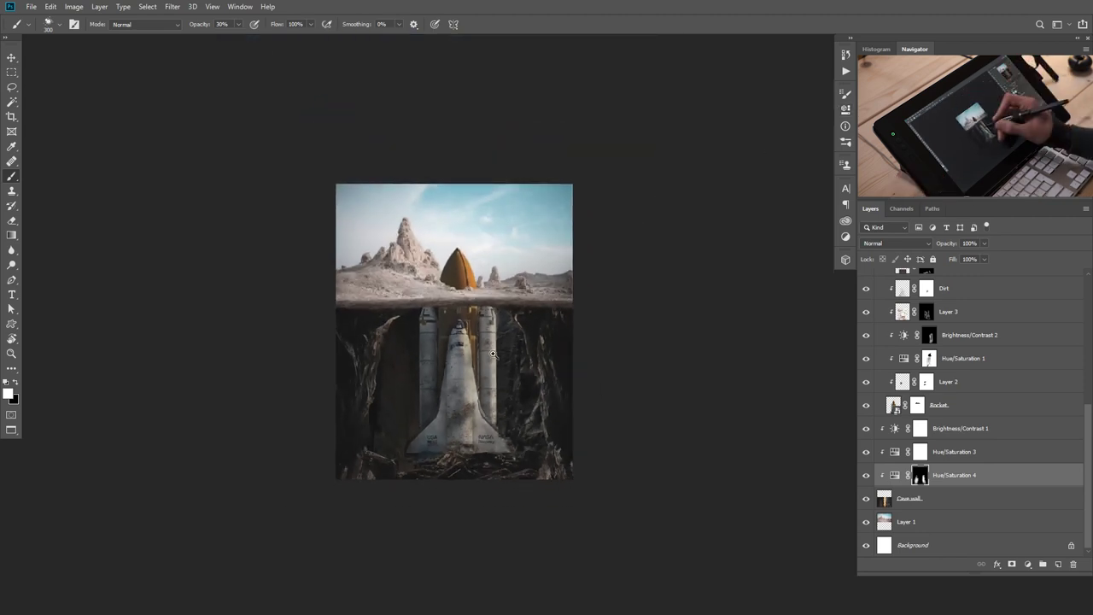
pyautogui.hotkey('ctrl', '0')
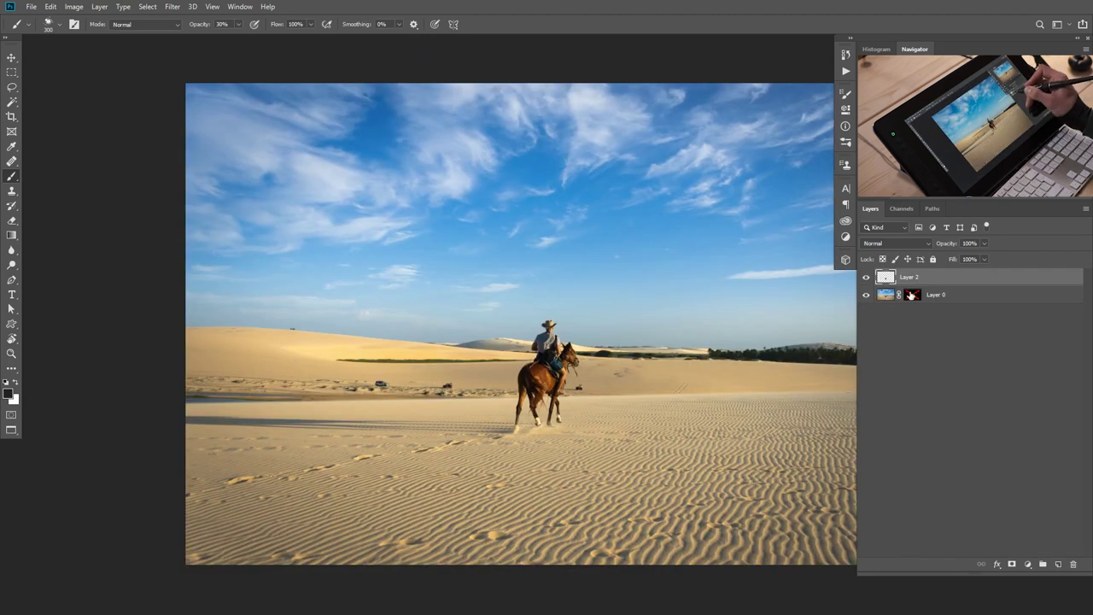
# Enable Layer 0's mask in the desert rider document and bring the cut-out cowboy from Layer 2 into the shuttle composite's layer stack top.
pyautogui.keyDown('alt'); pyautogui.click(914, 295); pyautogui.keyUp('alt')
pyautogui.keyDown('alt'); pyautogui.click(915, 296); pyautogui.keyUp('alt')
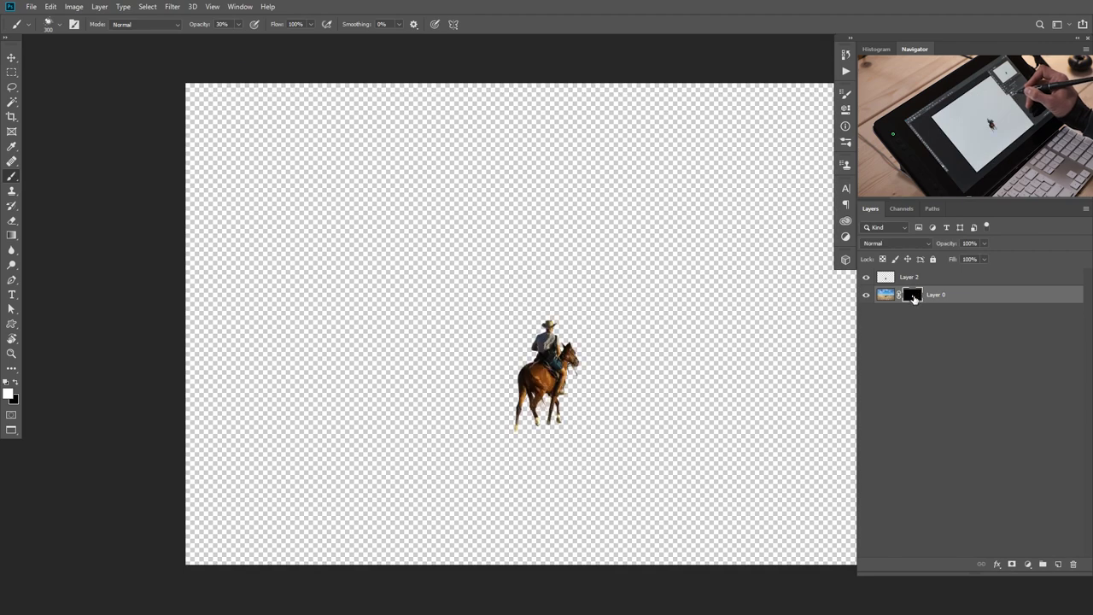
pyautogui.click(884, 279)
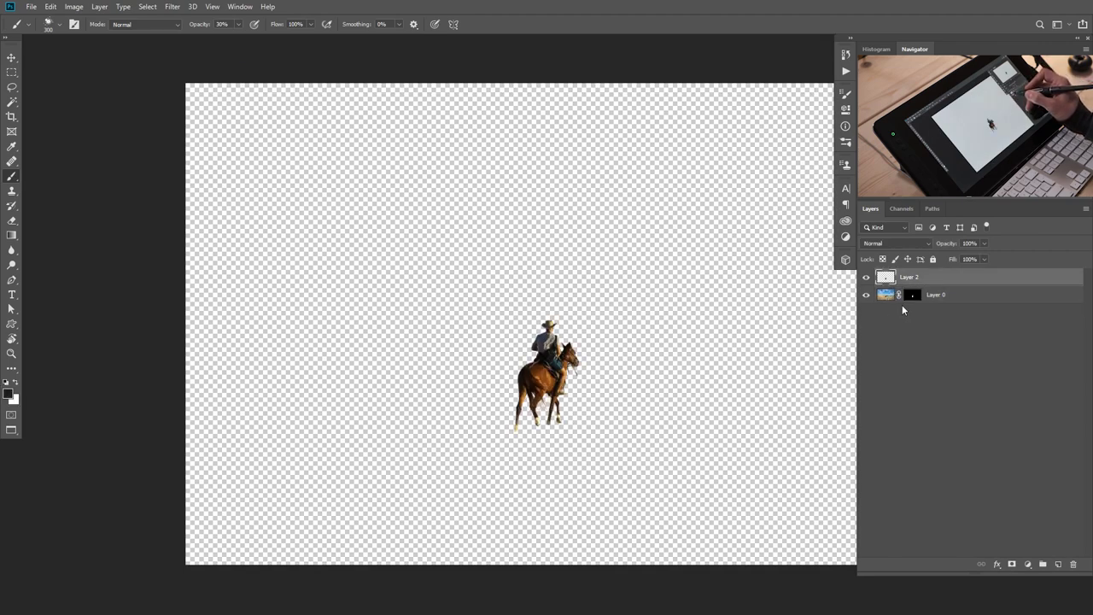
pyautogui.hotkey('ctrl', 'Tab')
pyautogui.hotkey('ctrl', 'Tab')
pyautogui.hotkey('ctrl', 'Tab')
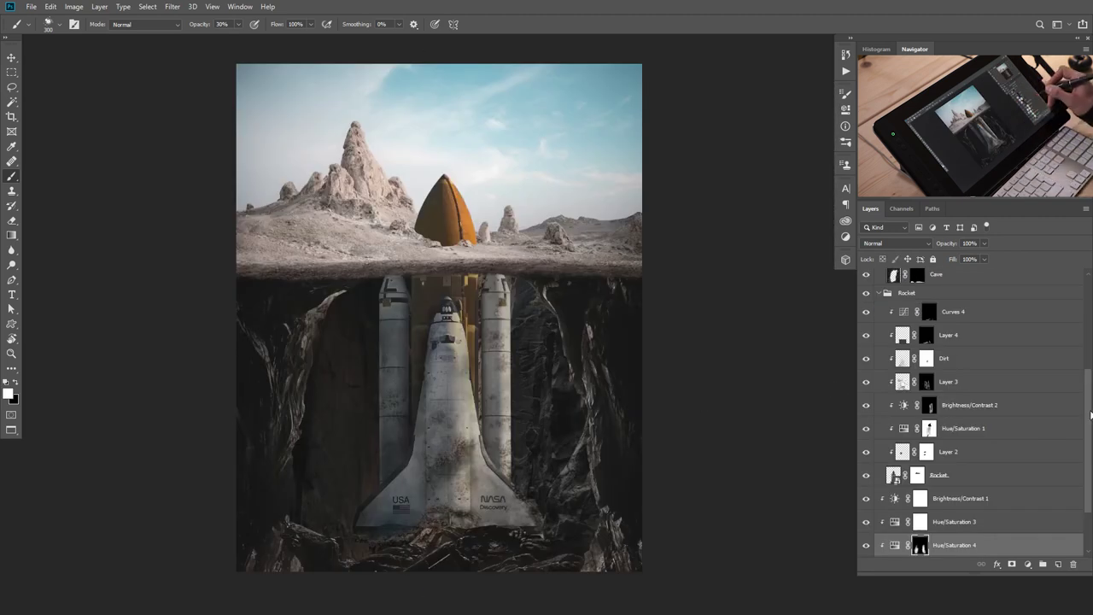
pyautogui.scroll(5, 1090, 416)
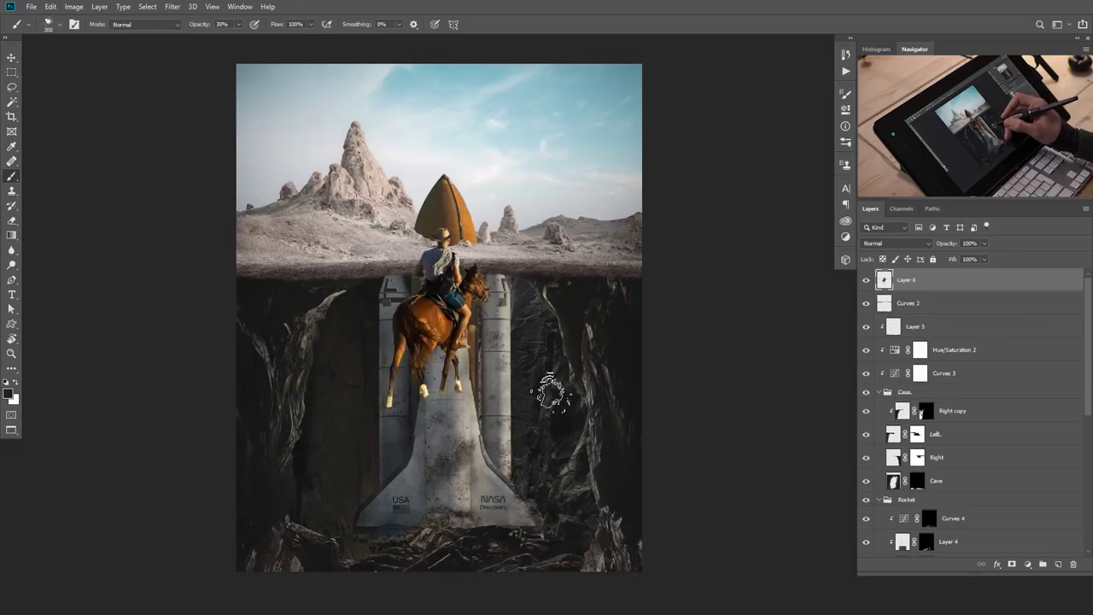
# Rename the pasted rider layer as Cowboy.
pyautogui.doubleClick(908, 281)
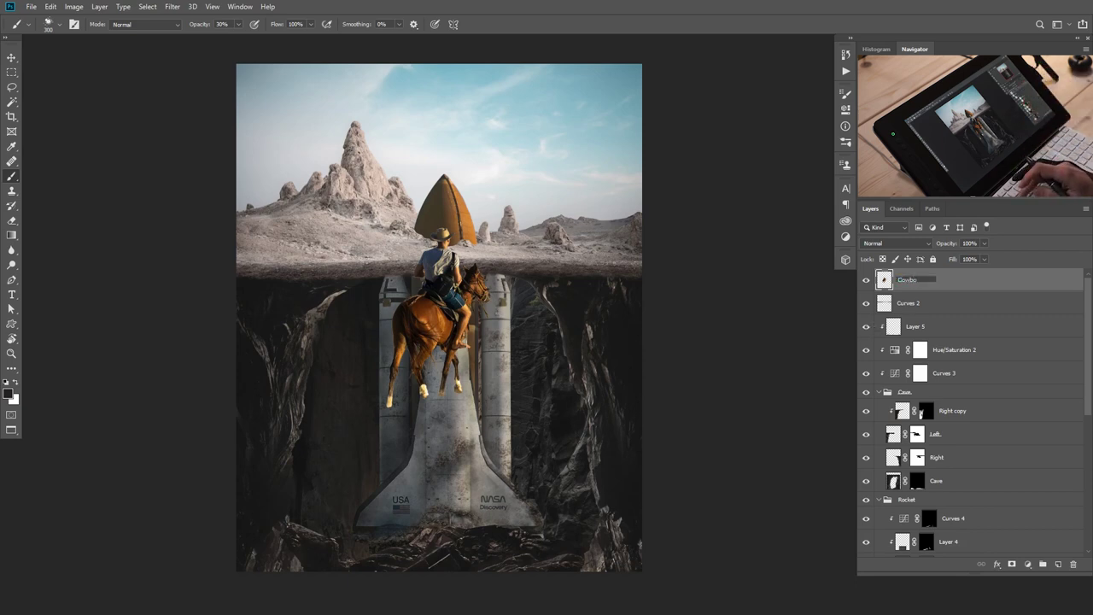
pyautogui.write('Cowboy')
pyautogui.press('Return')
# Scale the cowboy down to about 19.34% and place him on the sand in front of the rock formation.
pyautogui.hotkey('ctrl', 't')
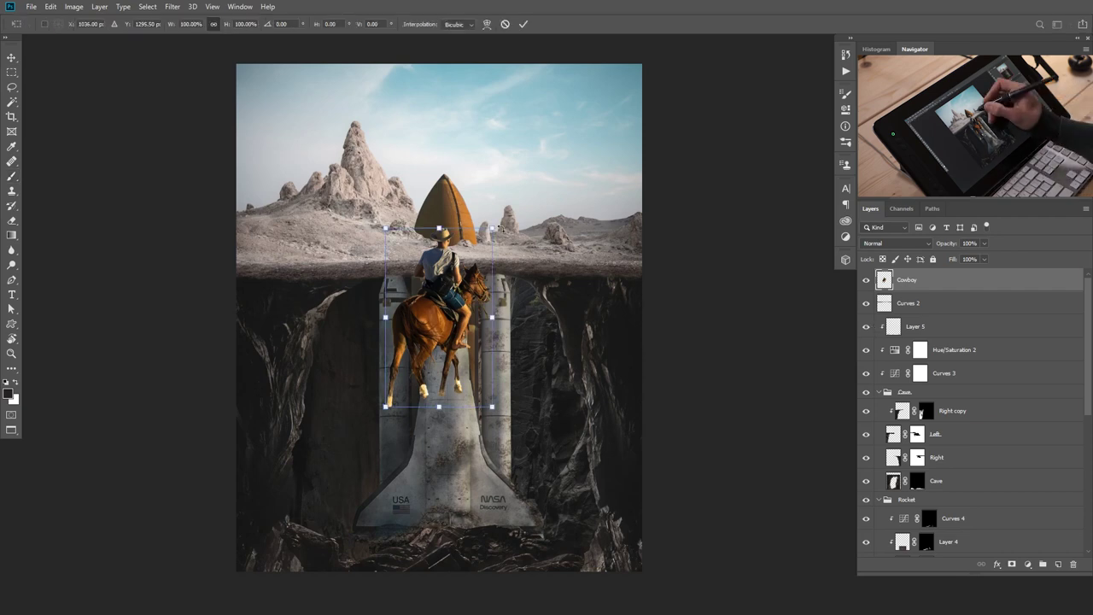
pyautogui.moveTo(494, 227); pyautogui.dragTo(458, 291)
pyautogui.moveTo(441, 351); pyautogui.dragTo(477, 351)
pyautogui.moveTo(450, 292); pyautogui.dragTo(379, 305)
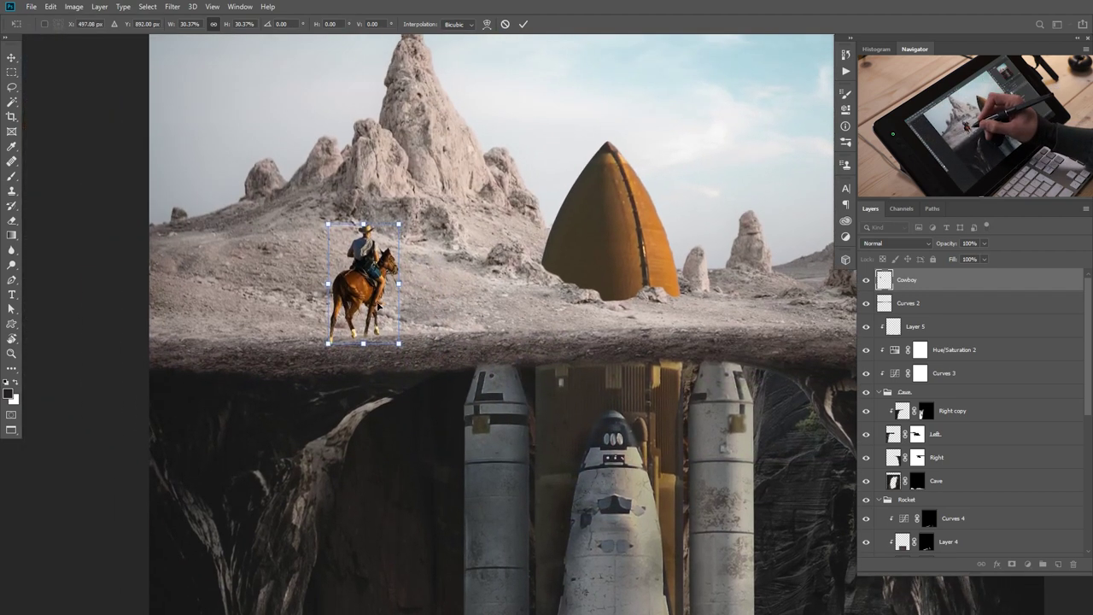
pyautogui.moveTo(406, 219); pyautogui.dragTo(395, 231)
pyautogui.moveTo(372, 277)
pyautogui.mouseDown()
pyautogui.moveTo(374, 295)
pyautogui.moveTo(388, 264)
pyautogui.mouseUp()
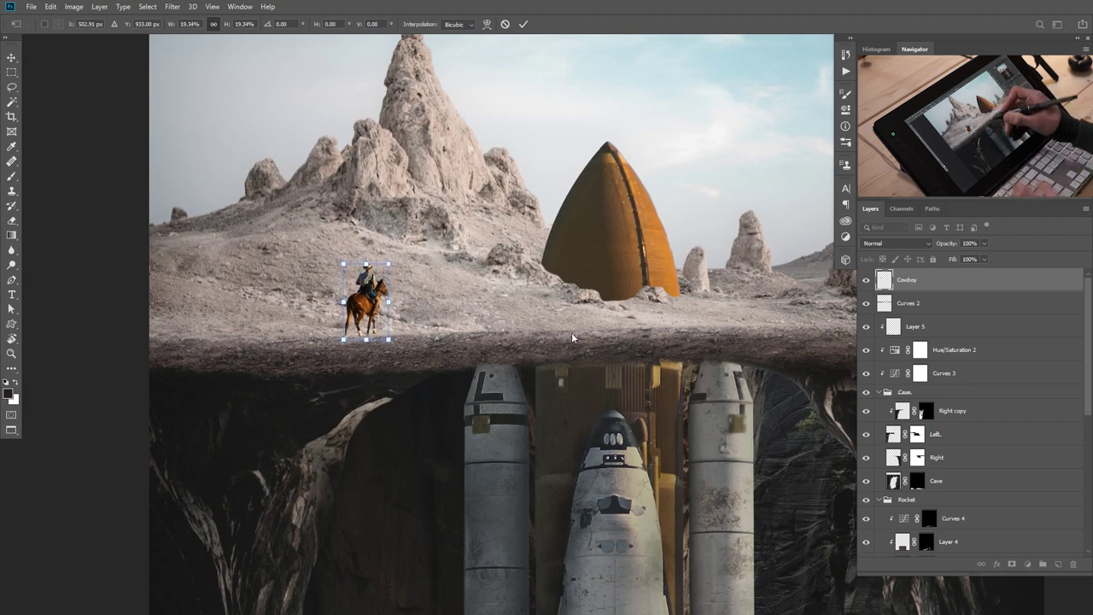
pyautogui.press('Return')
pyautogui.moveTo(574, 416)
pyautogui.mouseDown()
pyautogui.moveTo(524, 439)
pyautogui.moveTo(495, 438)
pyautogui.moveTo(587, 445)
pyautogui.mouseUp()
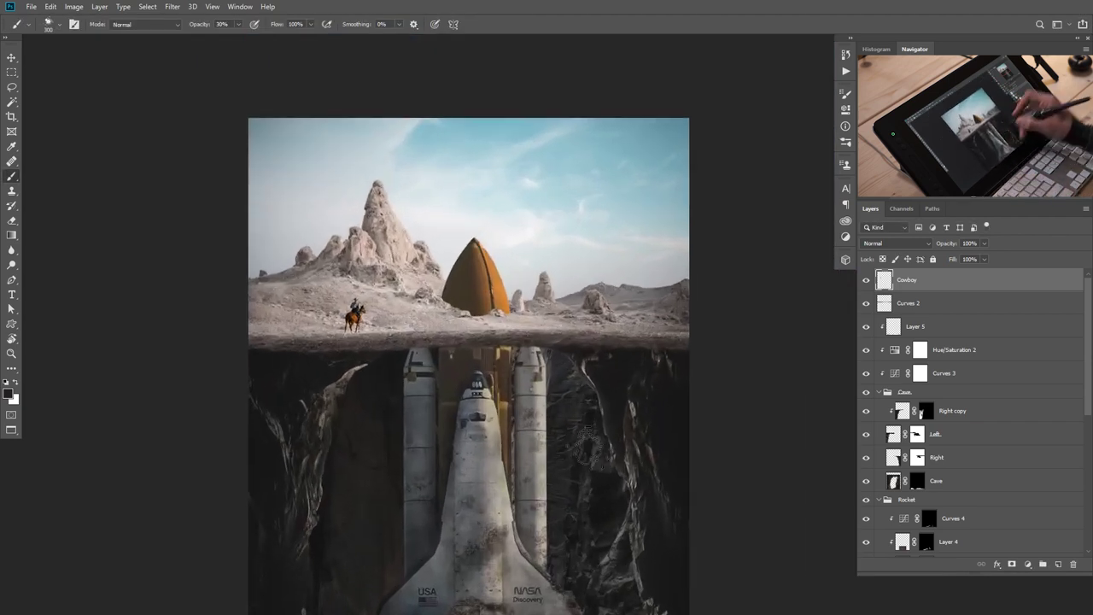
# Move the Cowboy layer below Curves 2 and rename the Curves 2 layer as Dirt.
pyautogui.moveTo(926, 283); pyautogui.dragTo(980, 307)
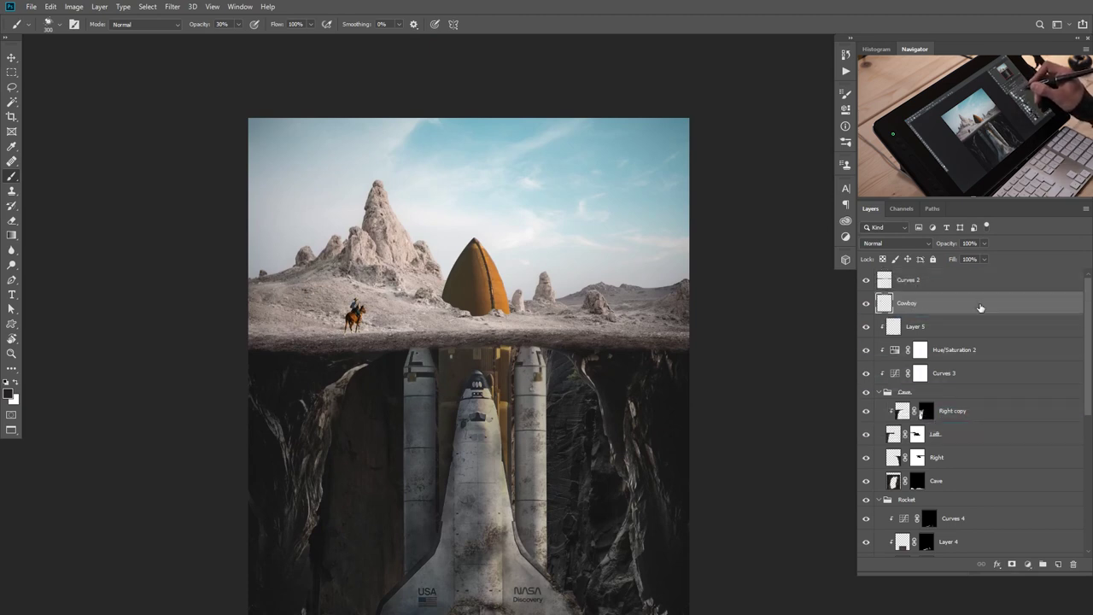
pyautogui.doubleClick(912, 281)
pyautogui.write('Dirt')
pyautogui.press('Return')
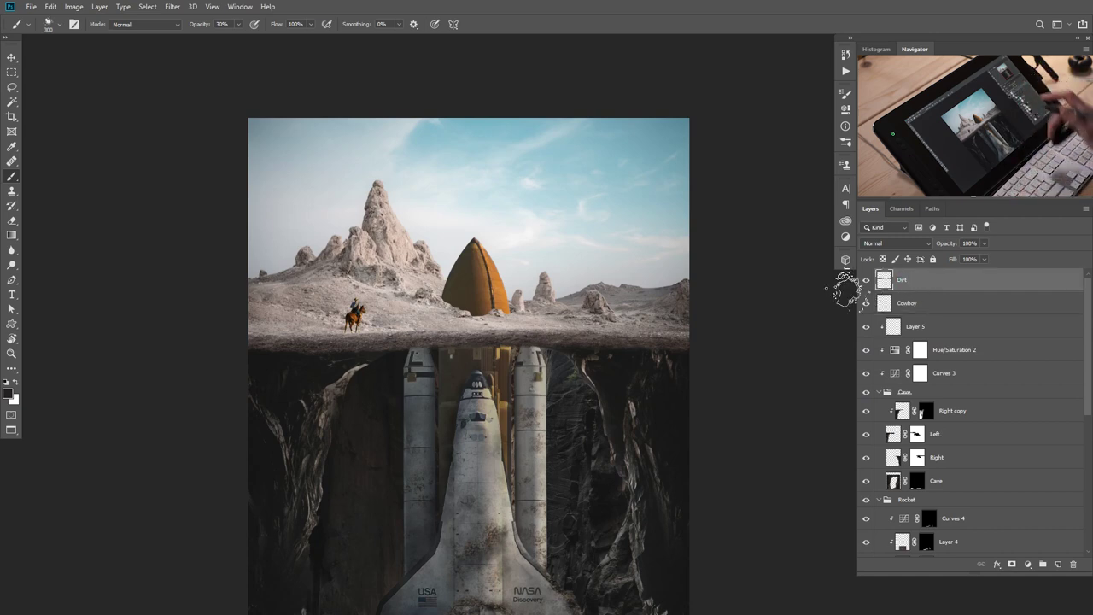
# Move the cowboy across the sand, closer to the orange rocket tip.
pyautogui.click(908, 304)
pyautogui.scroll(5, 385, 354)
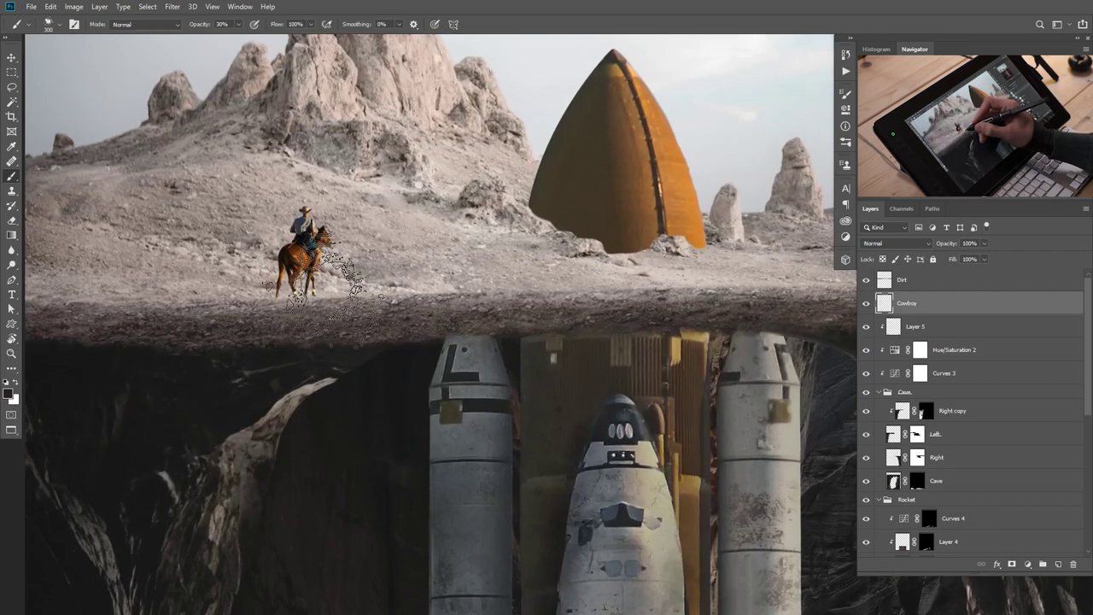
pyautogui.press('v')
pyautogui.moveTo(342, 306); pyautogui.dragTo(440, 323)
pyautogui.moveTo(404, 258); pyautogui.dragTo(455, 258)
pyautogui.moveTo(555, 329); pyautogui.dragTo(513, 359)
pyautogui.moveTo(602, 399); pyautogui.dragTo(559, 410)
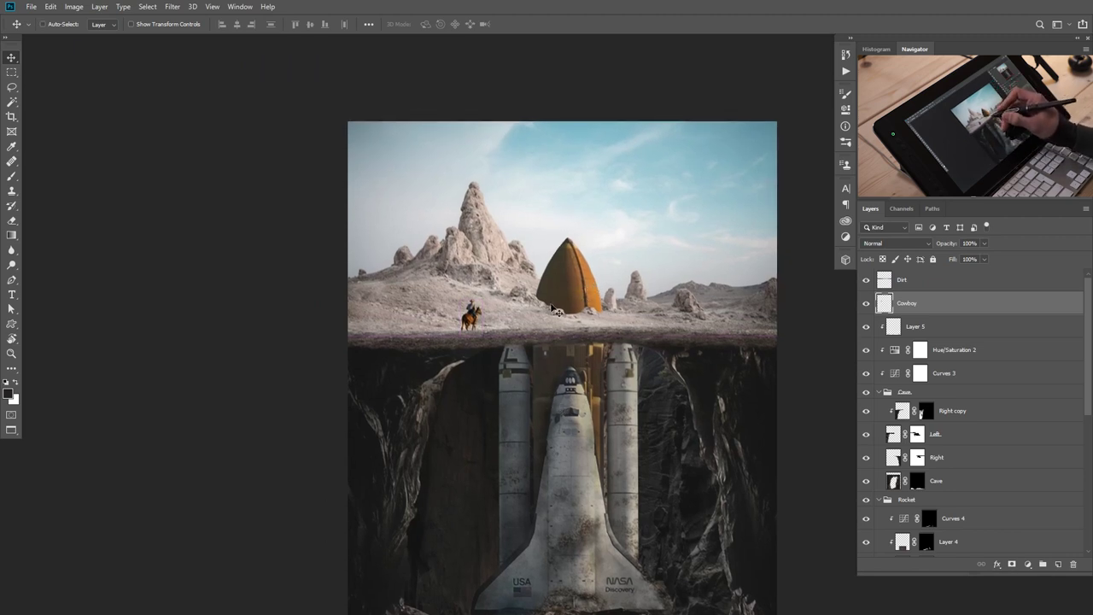
# Add a Hue/Saturation adjustment clipped to the Cowboy layer with master saturation -21.
pyautogui.scroll(6, 483, 329)
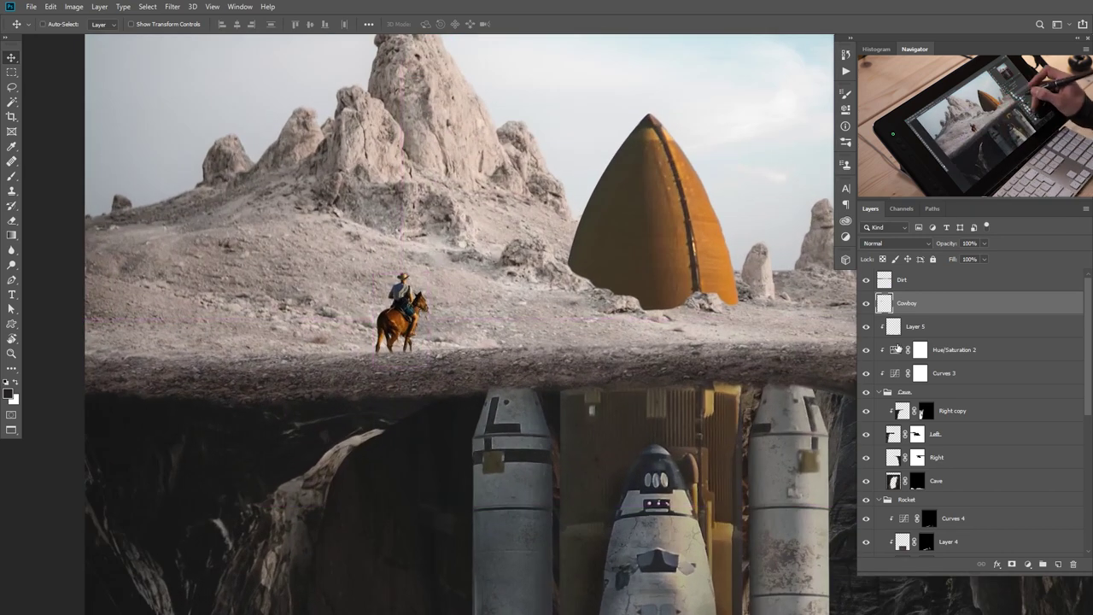
pyautogui.click(1032, 564)
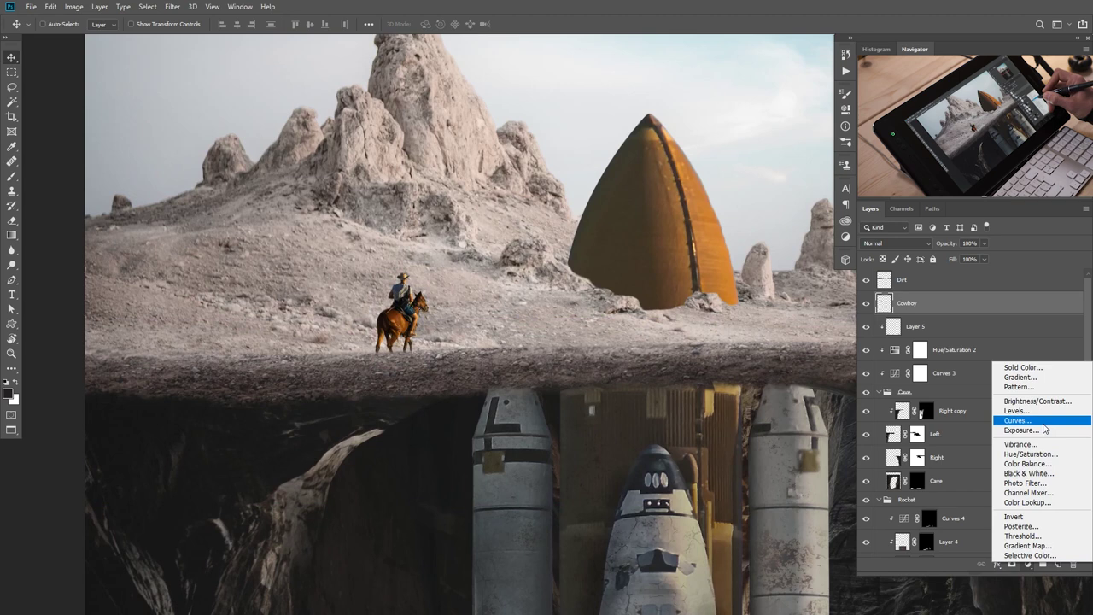
pyautogui.click(1037, 453)
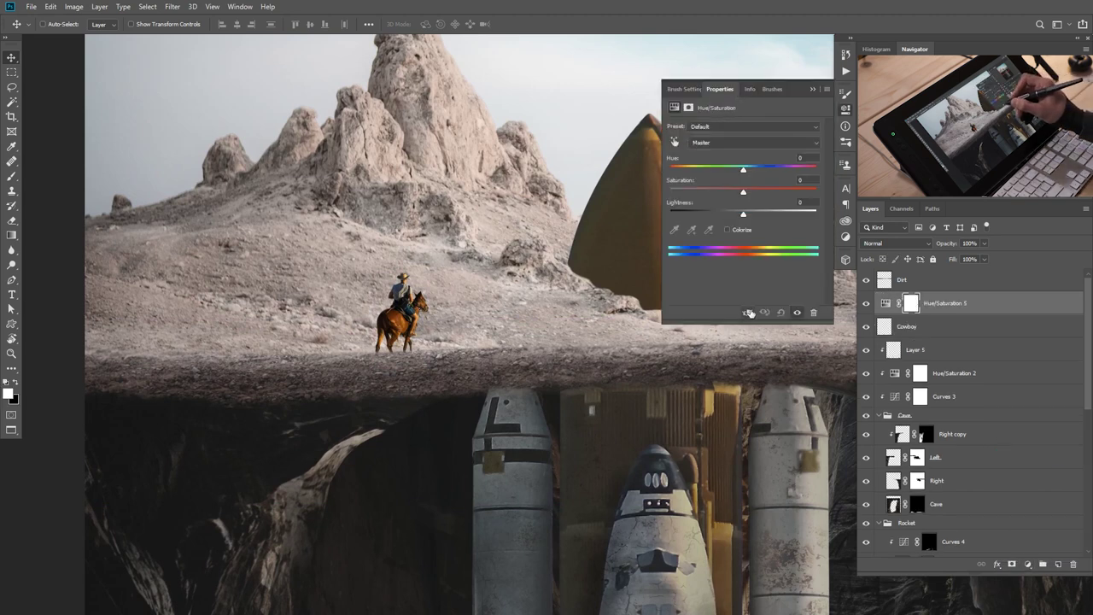
pyautogui.click(749, 313)
pyautogui.moveTo(744, 193)
pyautogui.mouseDown()
pyautogui.moveTo(705, 196)
pyautogui.moveTo(731, 197)
pyautogui.mouseUp()
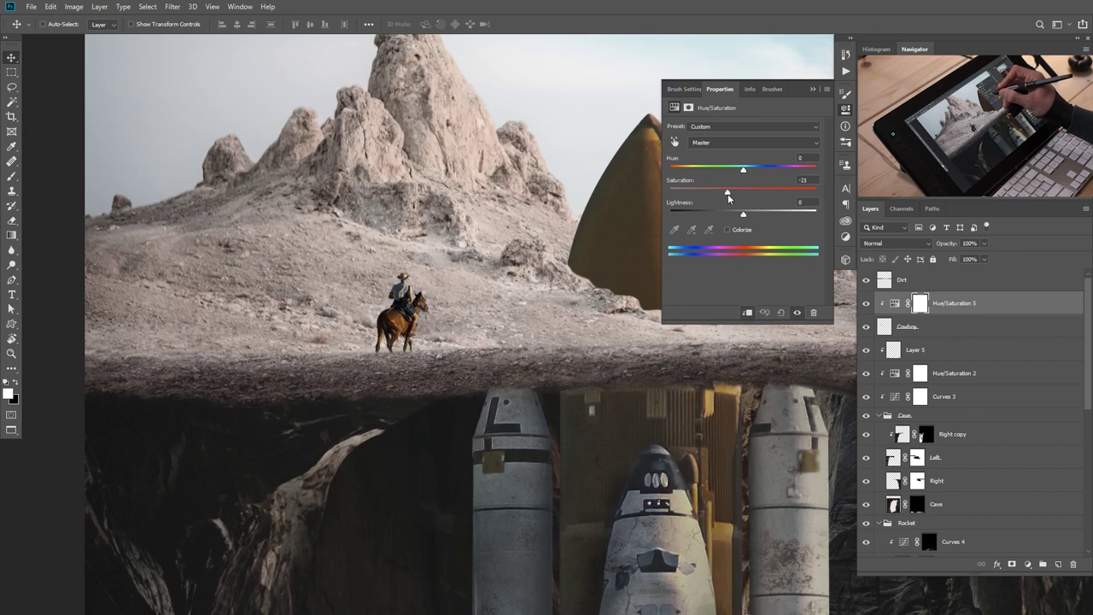
# Set the cowboy adjustment's saturation to -53 for Reds and -32 for Yellows.
pyautogui.click(742, 142)
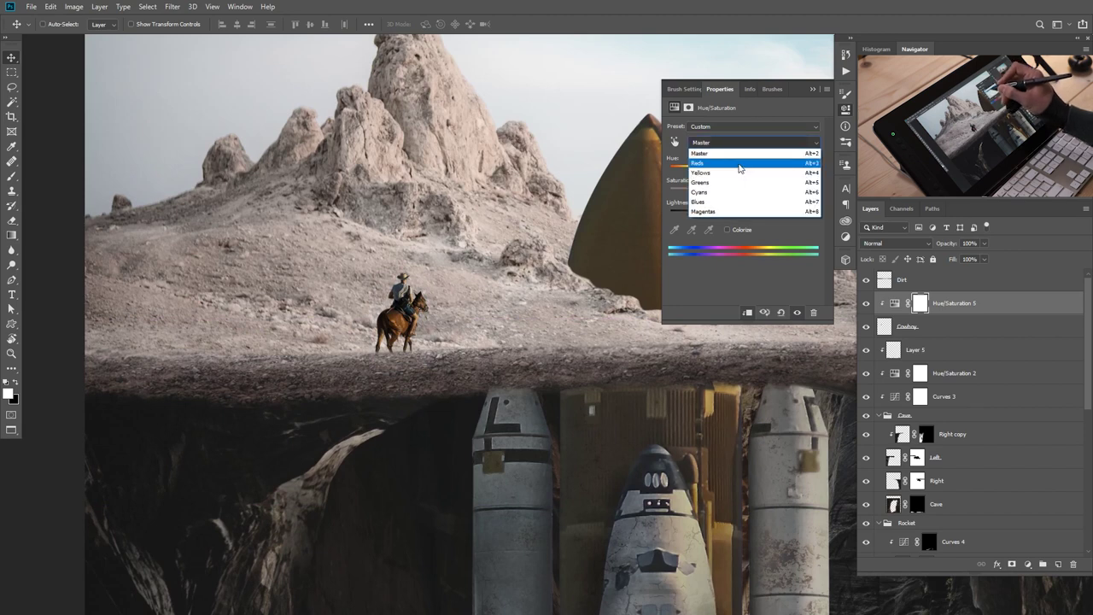
pyautogui.click(741, 164)
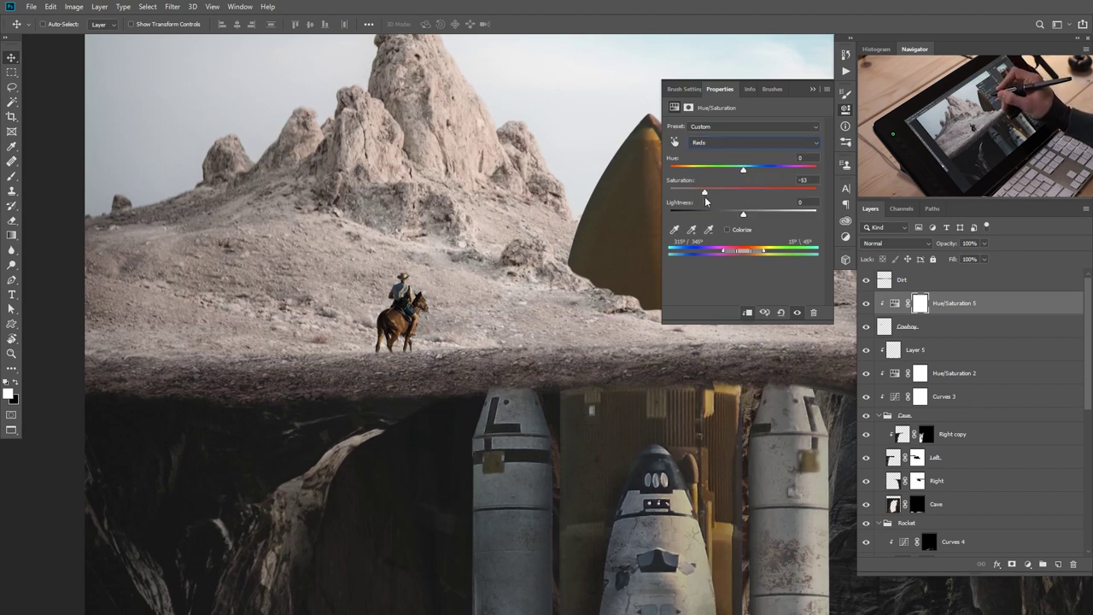
pyautogui.click(741, 141)
pyautogui.click(740, 177)
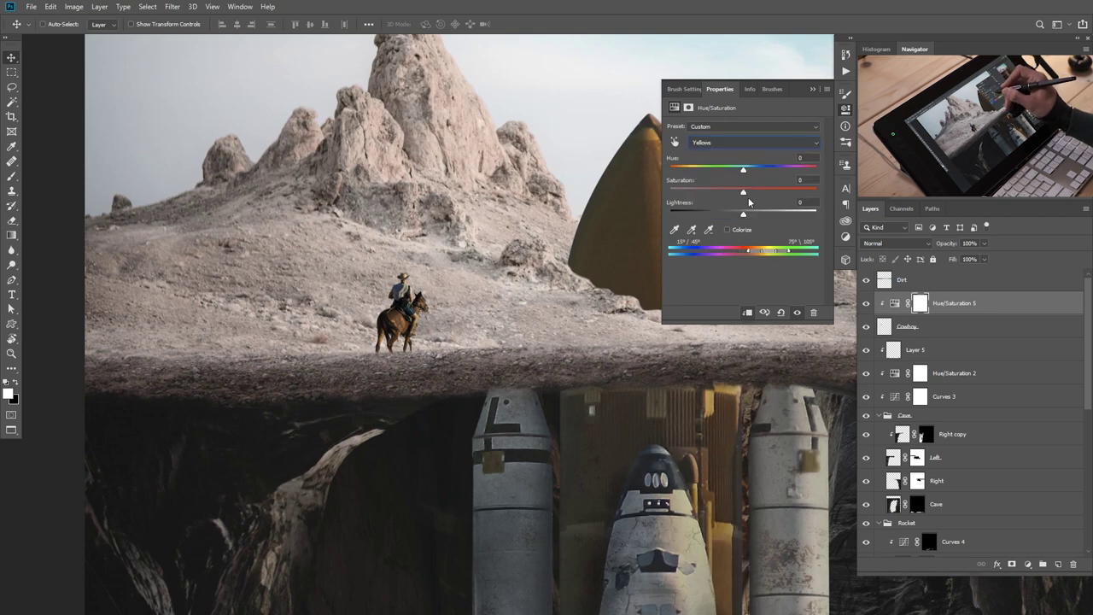
pyautogui.moveTo(719, 194); pyautogui.dragTo(720, 194)
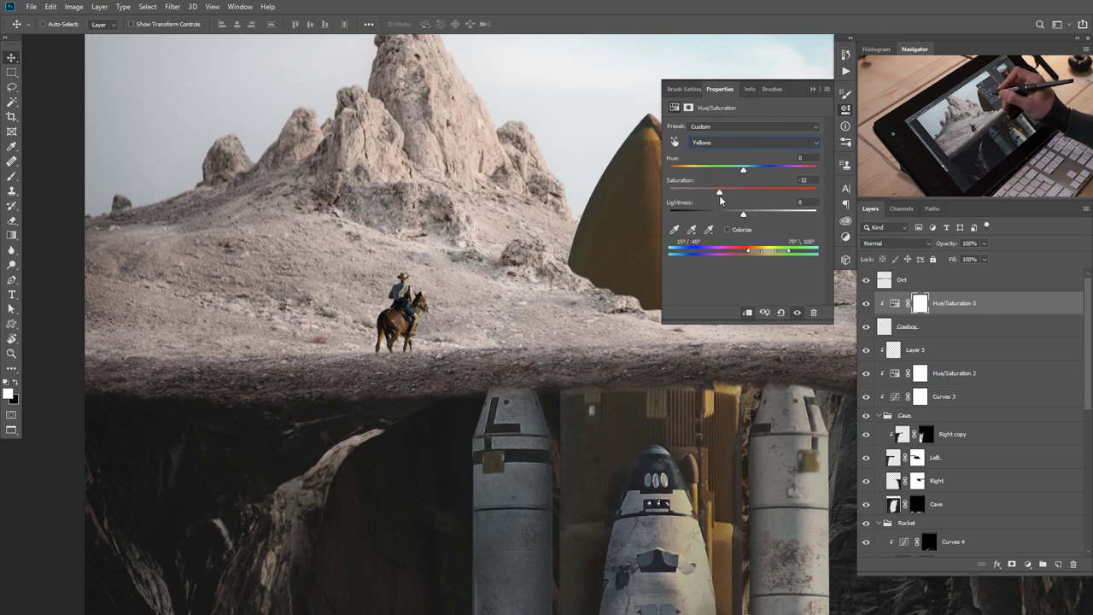
pyautogui.scroll(-5, 598, 273)
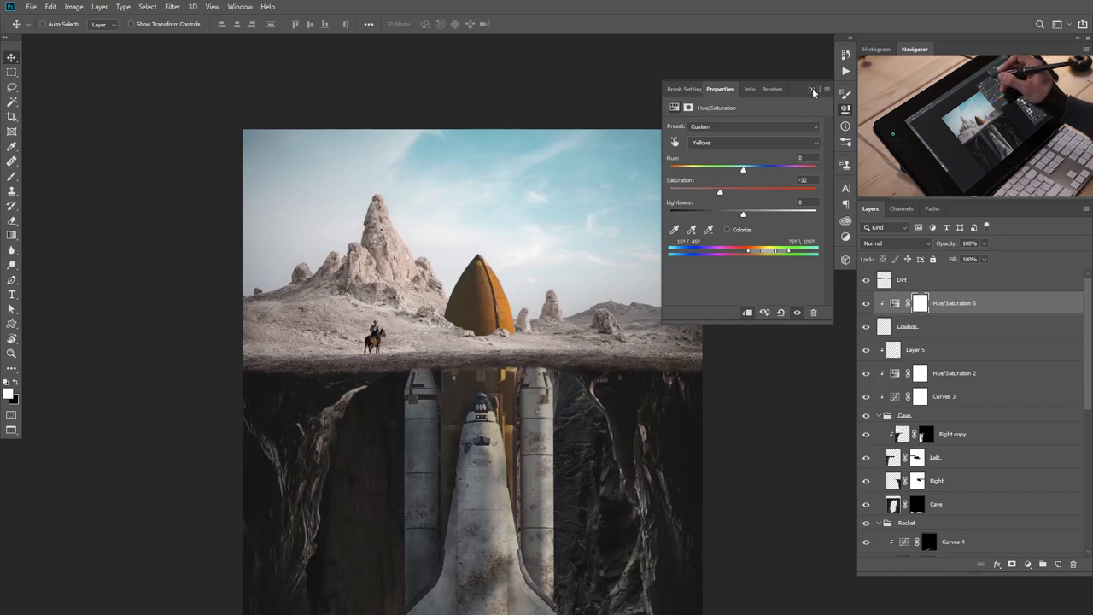
pyautogui.click(813, 88)
# Set the master saturation of the cowboy's Hue/Saturation 5 adjustment to -14.
pyautogui.doubleClick(895, 306)
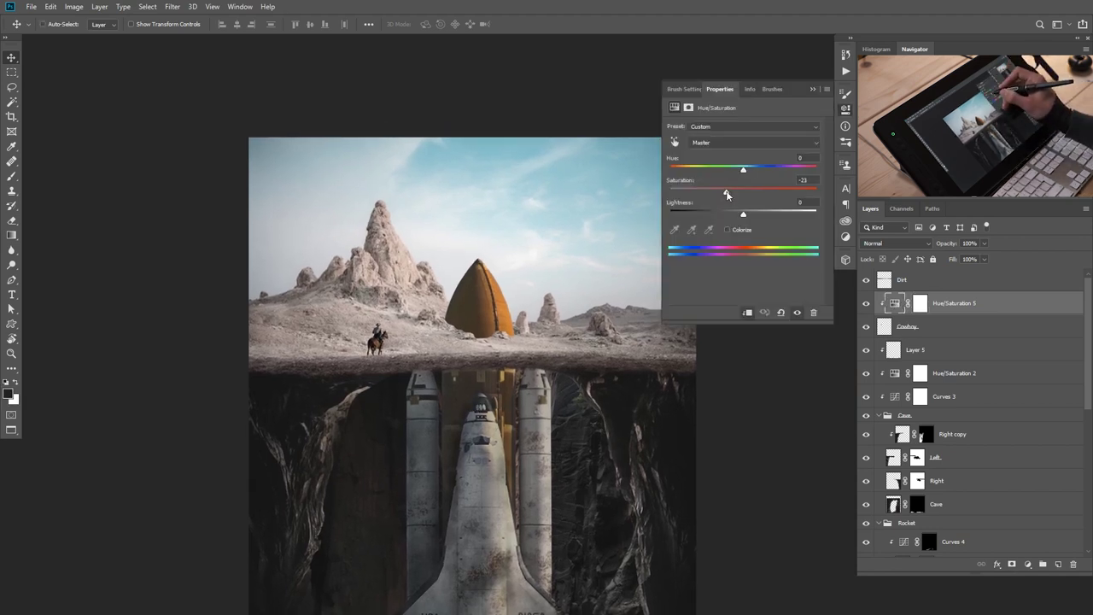
pyautogui.moveTo(734, 190); pyautogui.dragTo(733, 191)
pyautogui.scroll(3, 426, 355)
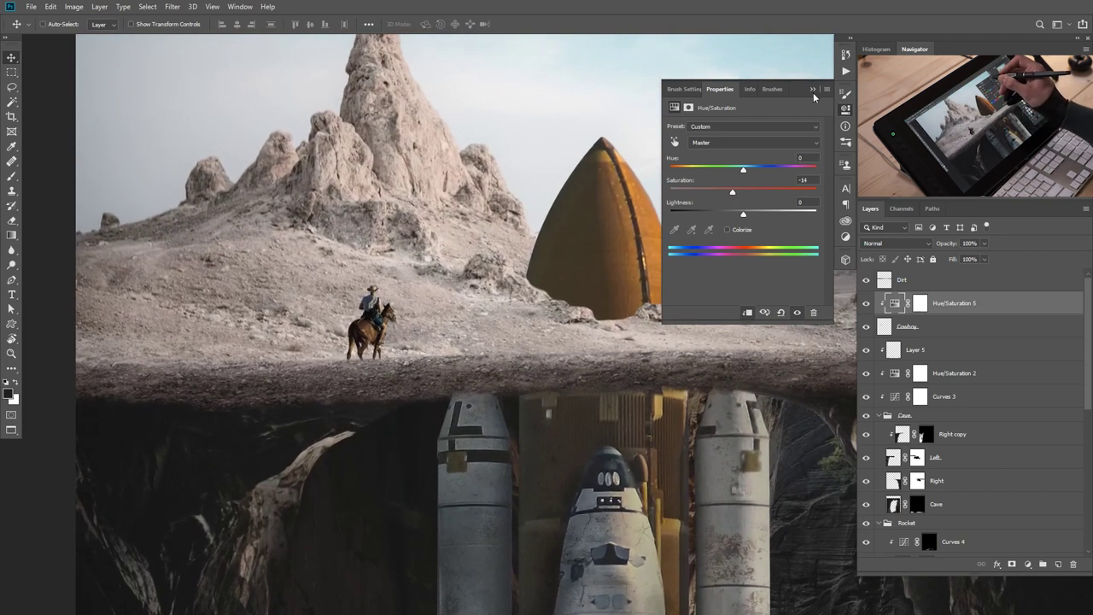
pyautogui.click(814, 89)
pyautogui.scroll(-3, 592, 316)
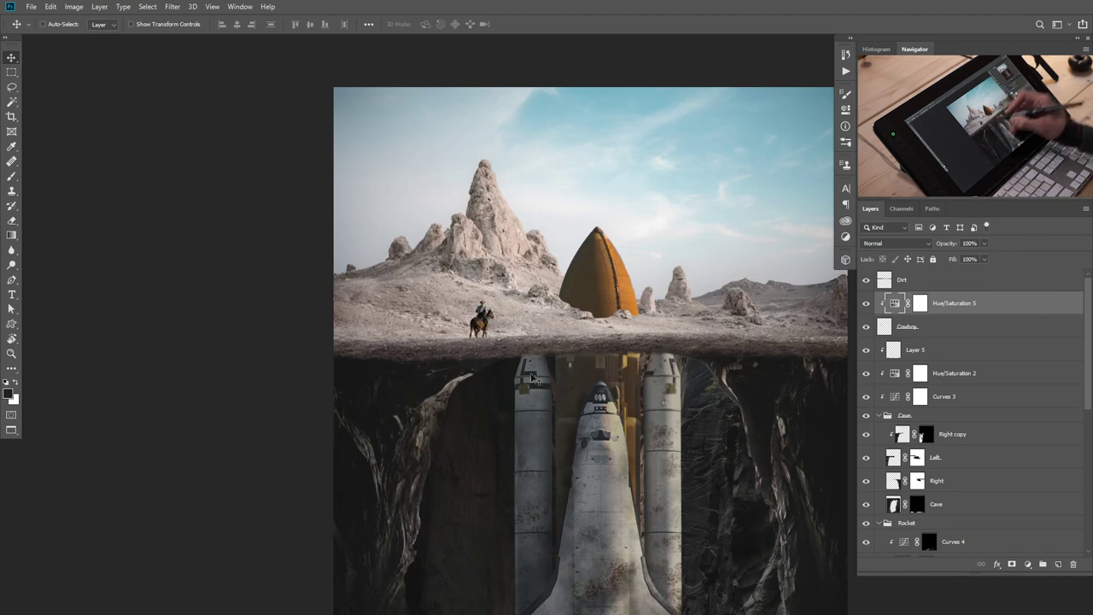
# Create a new layer above Hue/Saturation 5 and name it Dust.
pyautogui.click(1059, 564)
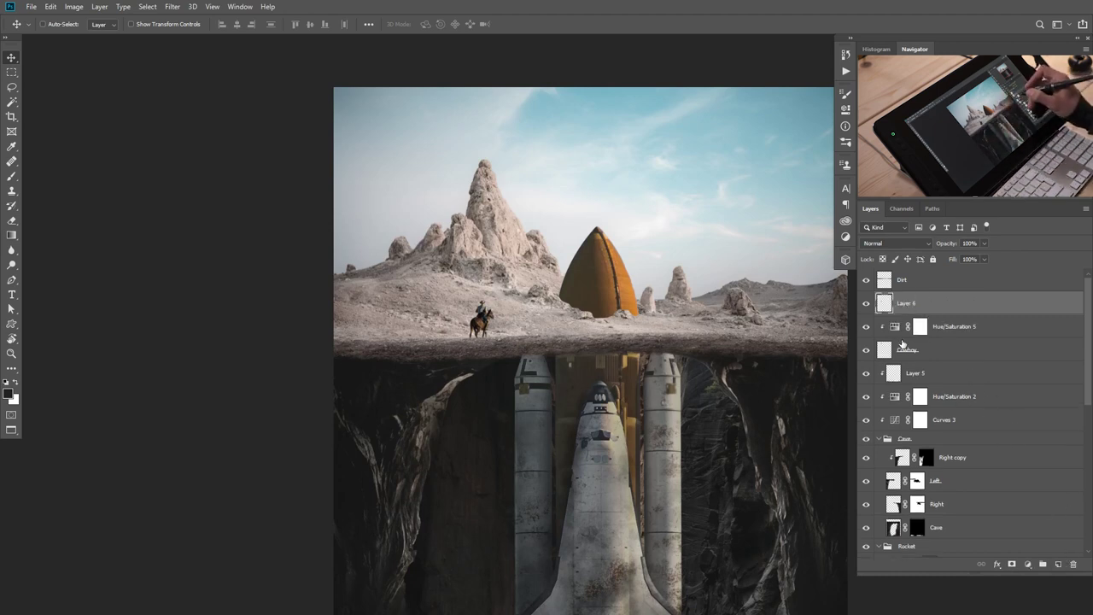
pyautogui.doubleClick(914, 305)
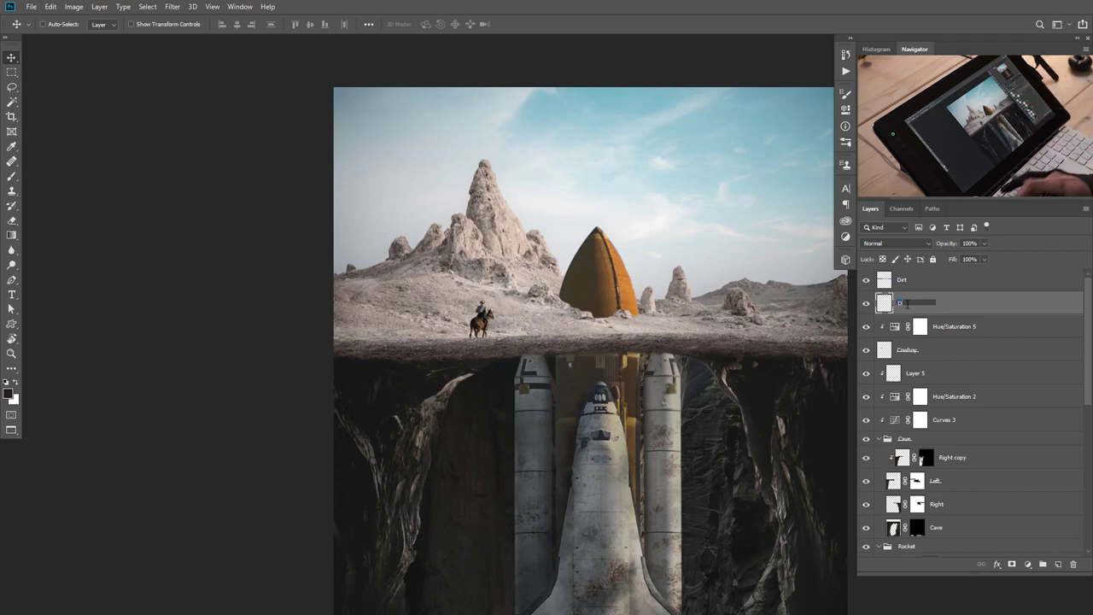
pyautogui.write('Dust')
pyautogui.press('Return')
# Pick the Cloud/Dust 02 brush at 20% opacity for the Dust layer and sample a pinkish sand colour from the desert.
pyautogui.moveTo(472, 336); pyautogui.dragTo(570, 336)
pyautogui.rightClick(531, 333)
pyautogui.press('Escape')
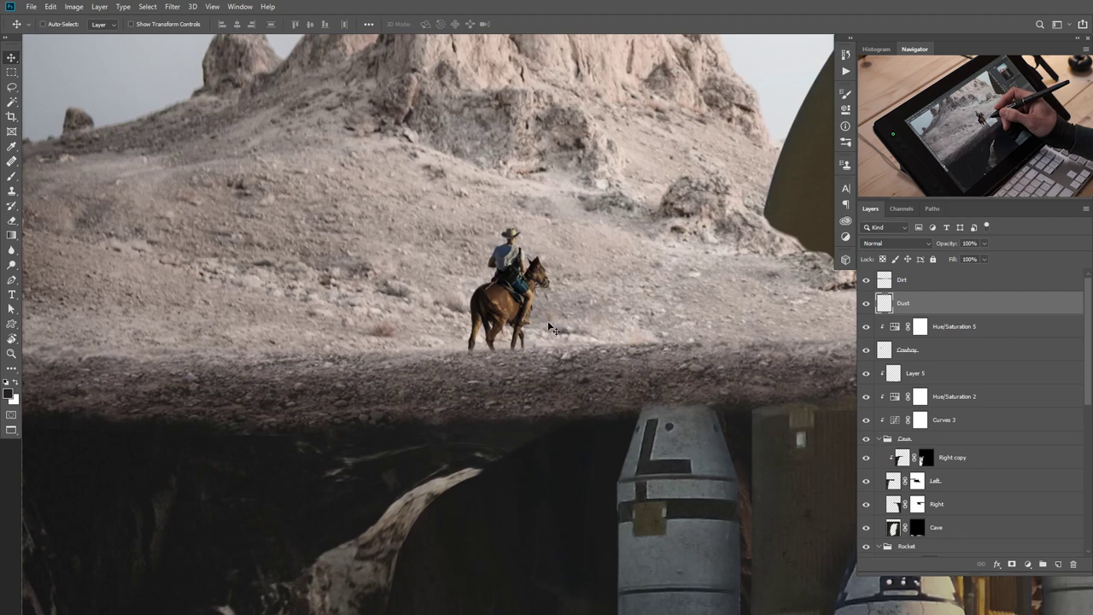
pyautogui.press('b')
pyautogui.rightClick(536, 340)
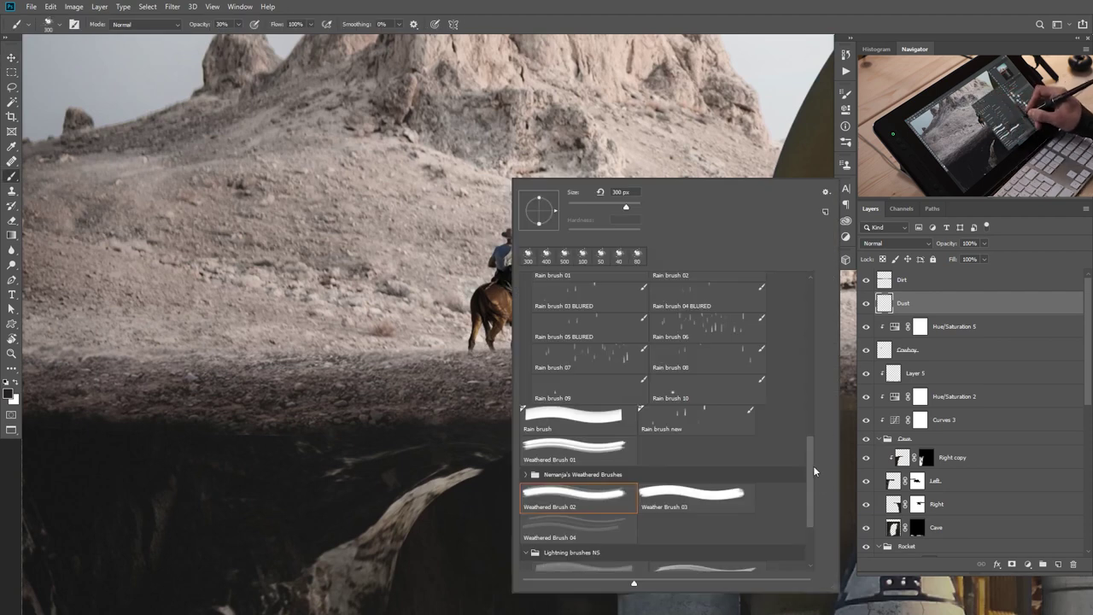
pyautogui.moveTo(811, 493)
pyautogui.mouseDown()
pyautogui.moveTo(812, 540)
pyautogui.moveTo(811, 395)
pyautogui.moveTo(722, 392)
pyautogui.mouseUp()
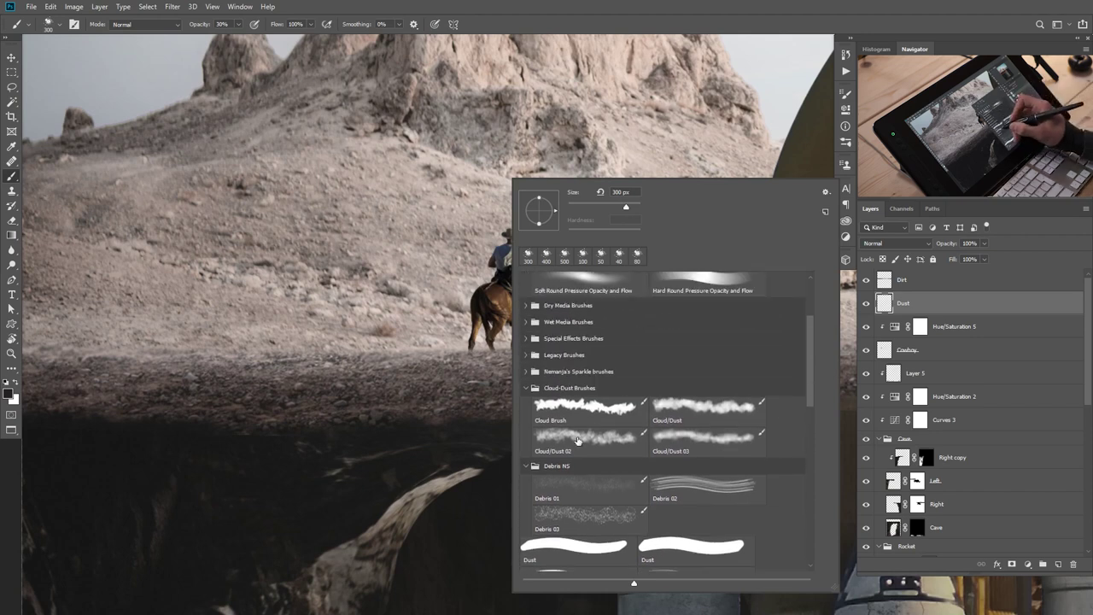
pyautogui.click(604, 434)
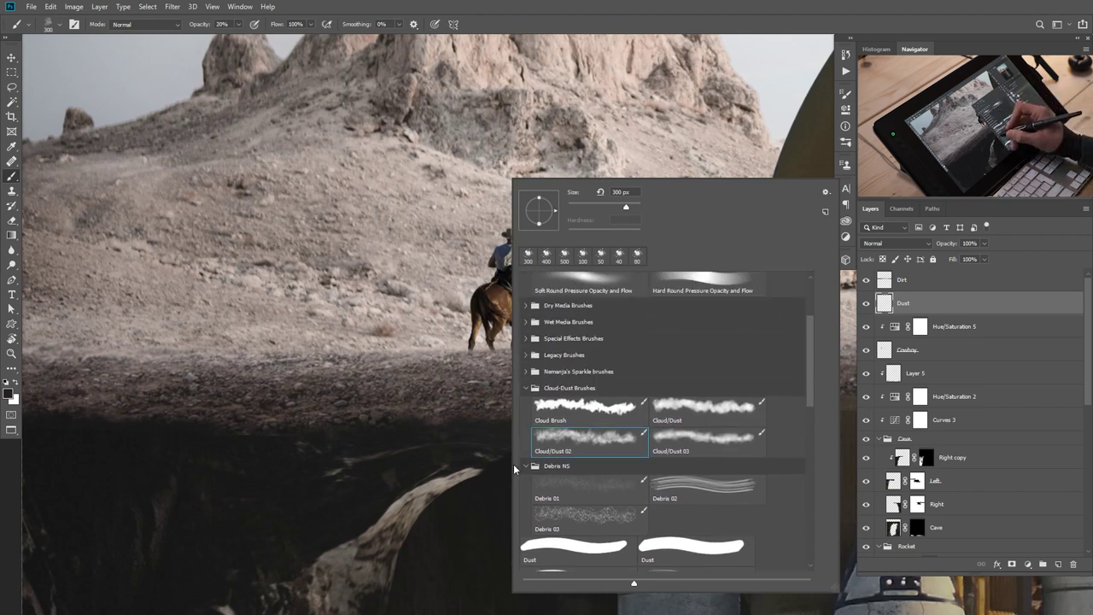
pyautogui.click(364, 360)
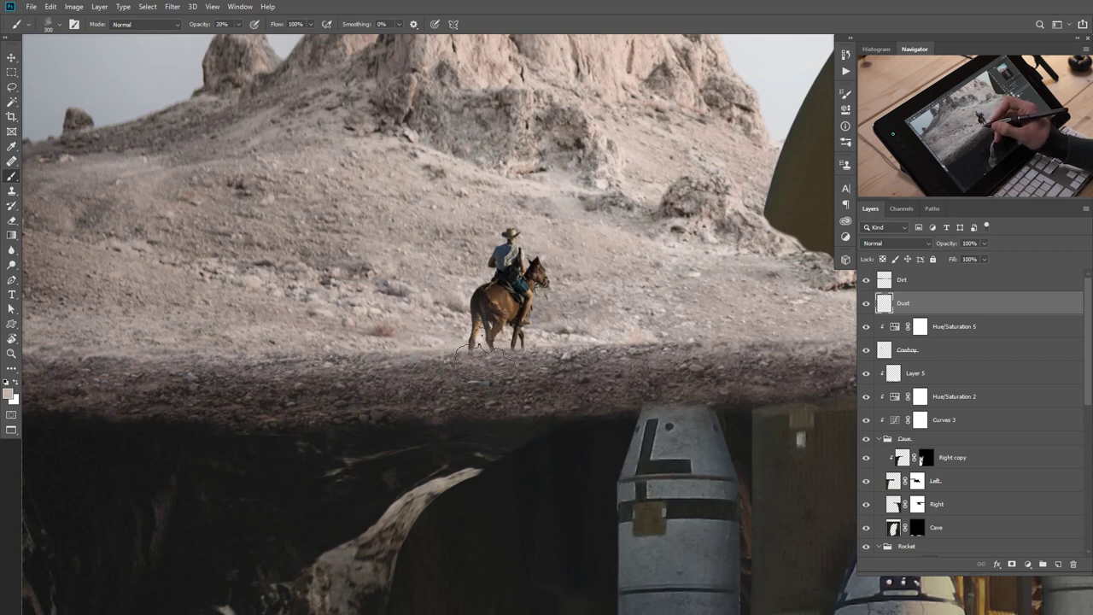
# Paint soft, sand-coloured dust around the horse's hooves on the Dust layer, starting at 150 px and reducing the brush to 90 px.
pyautogui.press('[')
pyautogui.press('[')
pyautogui.press('[')
pyautogui.press('[')
pyautogui.click(478, 337)
pyautogui.moveTo(467, 346); pyautogui.dragTo(497, 309)
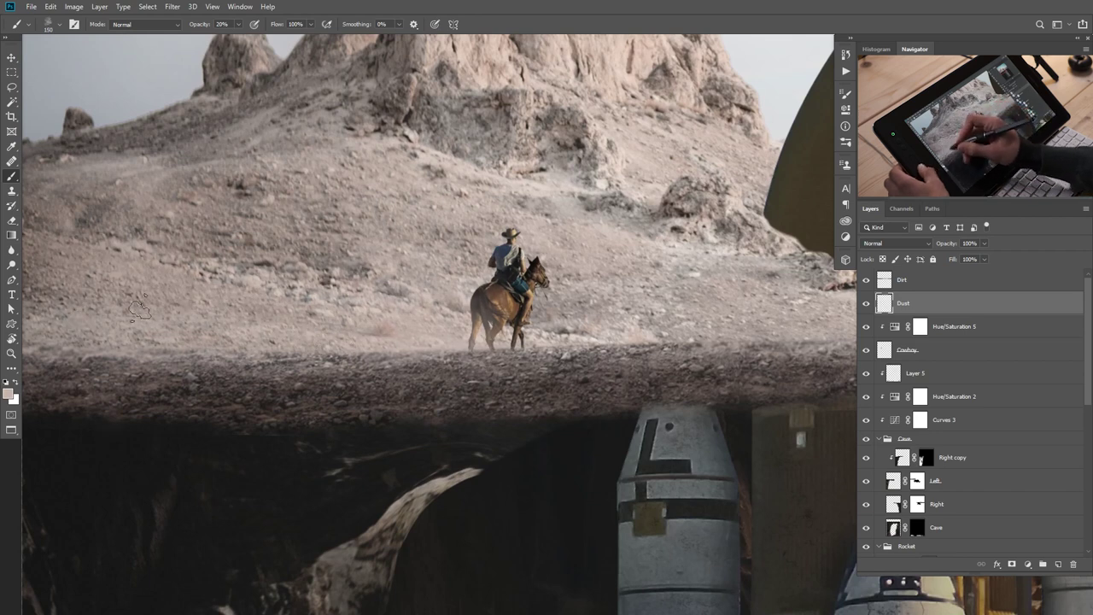
pyautogui.press('[')
pyautogui.press('[')
pyautogui.press('[')
pyautogui.moveTo(466, 337)
pyautogui.mouseDown()
pyautogui.moveTo(494, 332)
pyautogui.moveTo(507, 348)
pyautogui.mouseUp()
# Reduce the brush to 50 px, sample a darker ground tone and paint a dust trail behind the horse.
pyautogui.press('[')
pyautogui.press('[')
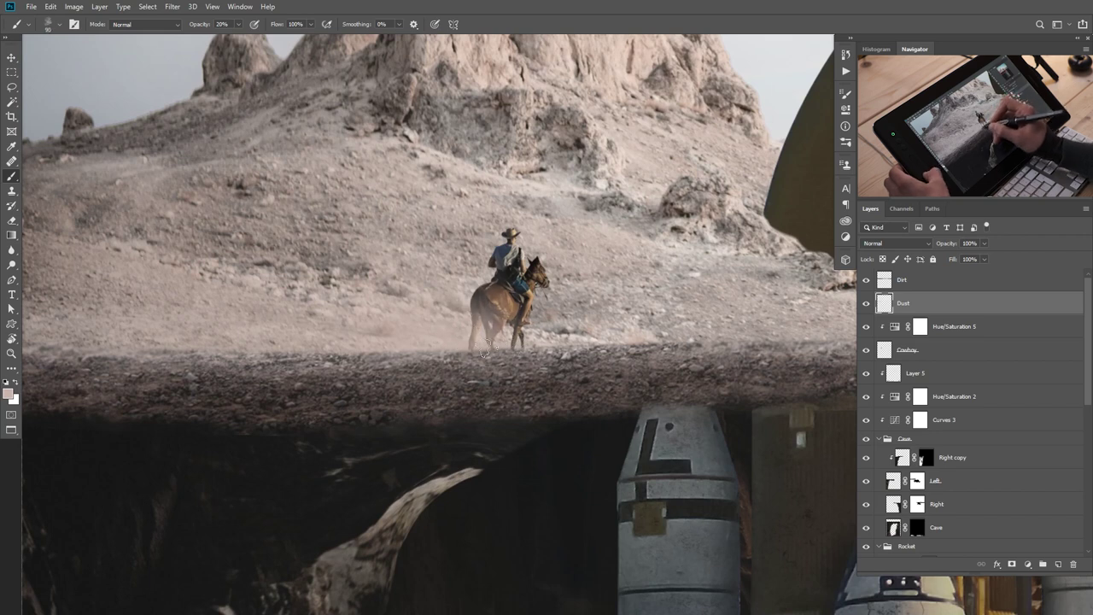
pyautogui.press('[')
pyautogui.press('[')
pyautogui.press('[')
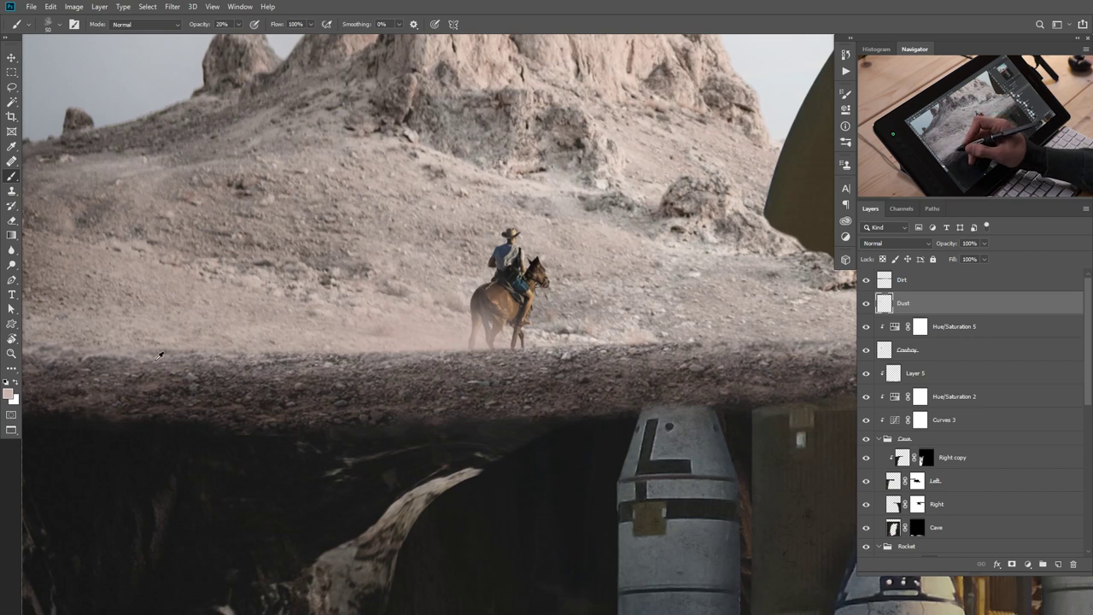
pyautogui.keyDown('alt'); pyautogui.click(124, 357); pyautogui.keyUp('alt')
pyautogui.moveTo(454, 342); pyautogui.dragTo(319, 344)
# Extend the dust cloud further behind the horse with tones sampled from the hillside and white highlights near the hooves.
pyautogui.keyDown('alt'); pyautogui.click(269, 249); pyautogui.keyUp('alt')
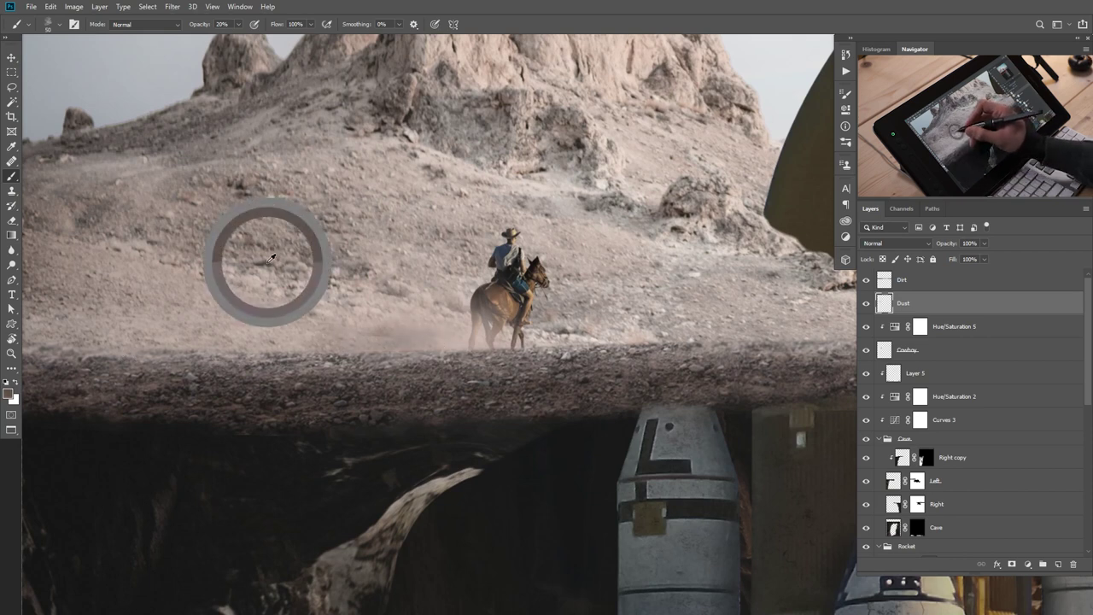
pyautogui.moveTo(273, 257); pyautogui.dragTo(239, 183)
pyautogui.moveTo(436, 337)
pyautogui.mouseDown()
pyautogui.moveTo(286, 342)
pyautogui.moveTo(217, 327)
pyautogui.moveTo(70, 341)
pyautogui.moveTo(103, 320)
pyautogui.moveTo(461, 344)
pyautogui.moveTo(483, 334)
pyautogui.moveTo(282, 312)
pyautogui.moveTo(175, 317)
pyautogui.mouseUp()
pyautogui.moveTo(444, 333)
pyautogui.mouseDown()
pyautogui.moveTo(413, 339)
pyautogui.moveTo(424, 339)
pyautogui.moveTo(381, 323)
pyautogui.moveTo(397, 328)
pyautogui.moveTo(395, 352)
pyautogui.moveTo(410, 344)
pyautogui.moveTo(301, 326)
pyautogui.mouseUp()
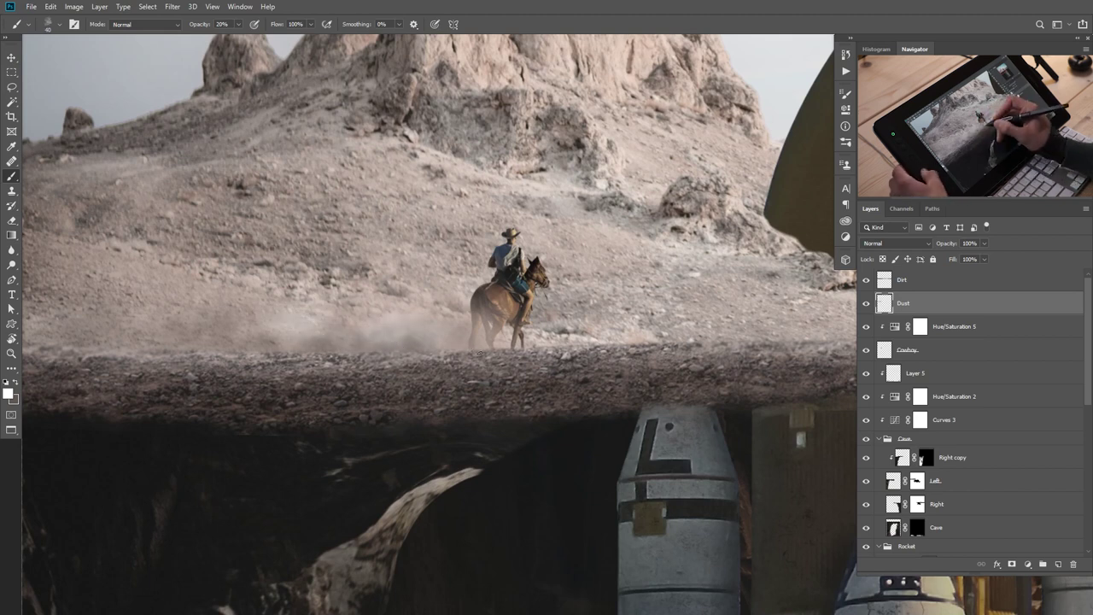
pyautogui.moveTo(463, 347); pyautogui.dragTo(449, 344)
pyautogui.moveTo(357, 333)
pyautogui.mouseDown()
pyautogui.moveTo(288, 335)
pyautogui.moveTo(222, 299)
pyautogui.mouseUp()
# Refine the far end of the dust trail with light and dark ground tones sampled from the scene, using brushes up to 70 px.
pyautogui.keyDown('alt'); pyautogui.click(285, 285); pyautogui.keyUp('alt')
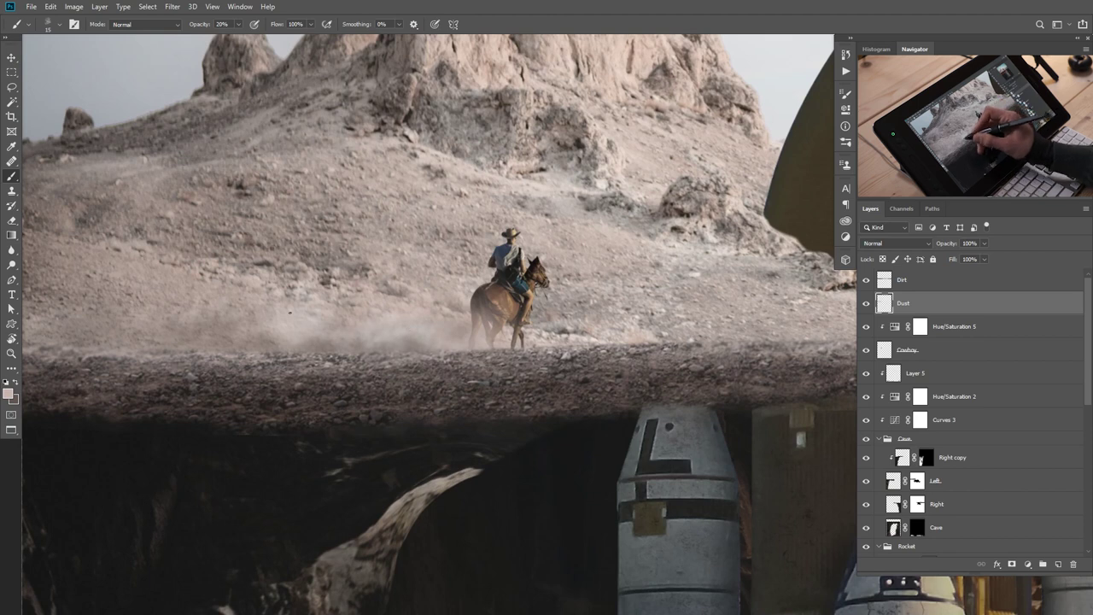
pyautogui.moveTo(330, 352); pyautogui.dragTo(248, 351)
pyautogui.moveTo(602, 415); pyautogui.dragTo(546, 411)
pyautogui.moveTo(421, 366); pyautogui.dragTo(445, 368)
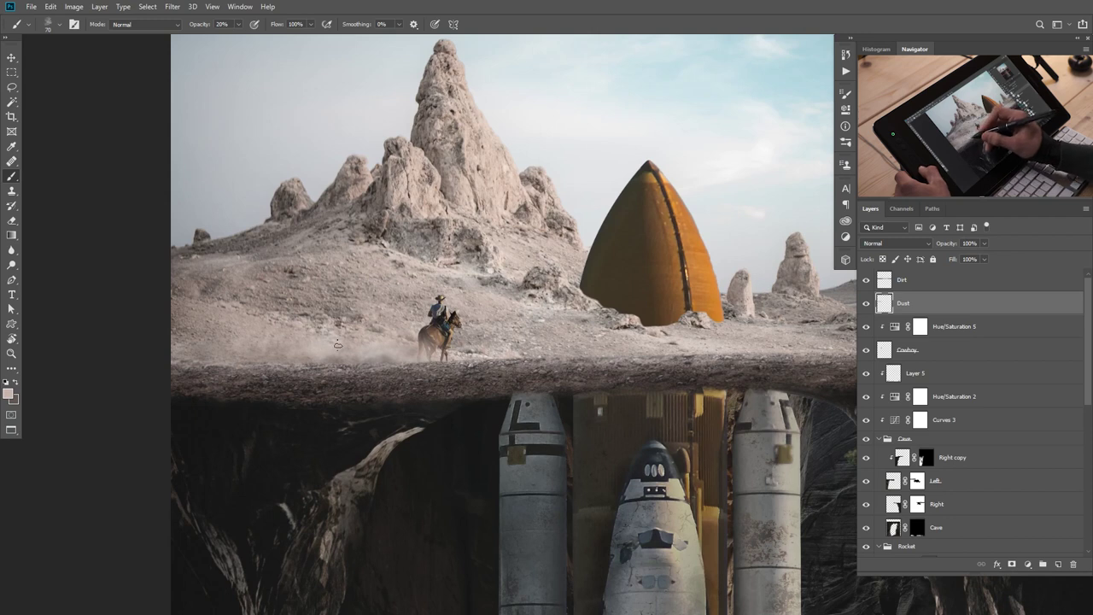
pyautogui.keyDown('alt'); pyautogui.click(332, 394); pyautogui.keyUp('alt')
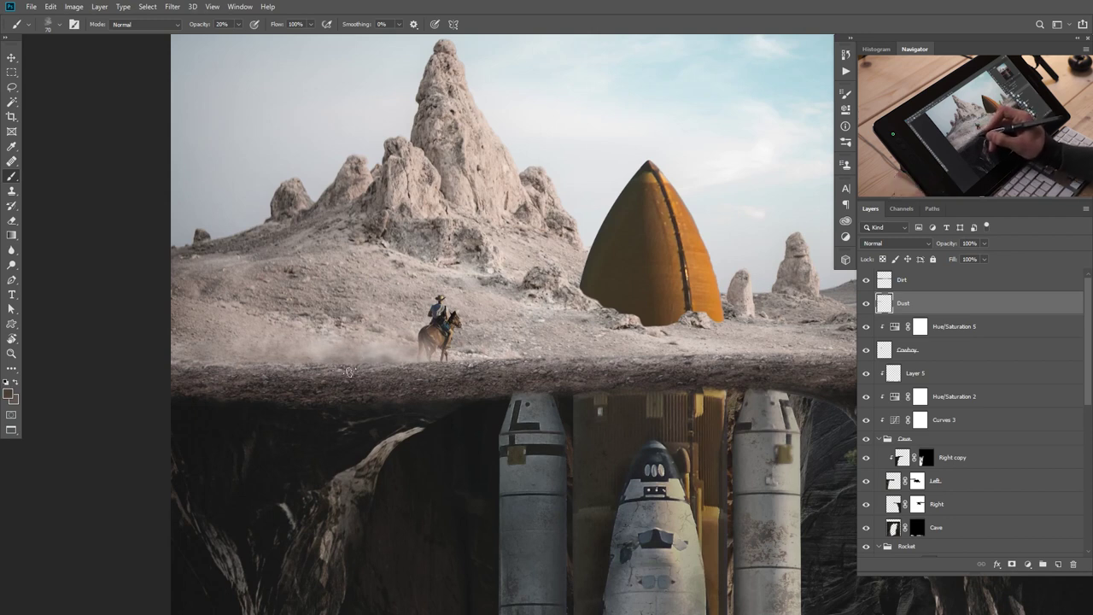
pyautogui.moveTo(297, 361)
pyautogui.mouseDown()
pyautogui.moveTo(291, 335)
pyautogui.moveTo(260, 352)
pyautogui.moveTo(231, 350)
pyautogui.mouseUp()
pyautogui.keyDown('alt'); pyautogui.moveTo(219, 251); pyautogui.dragTo(762, 308); pyautogui.keyUp('alt')
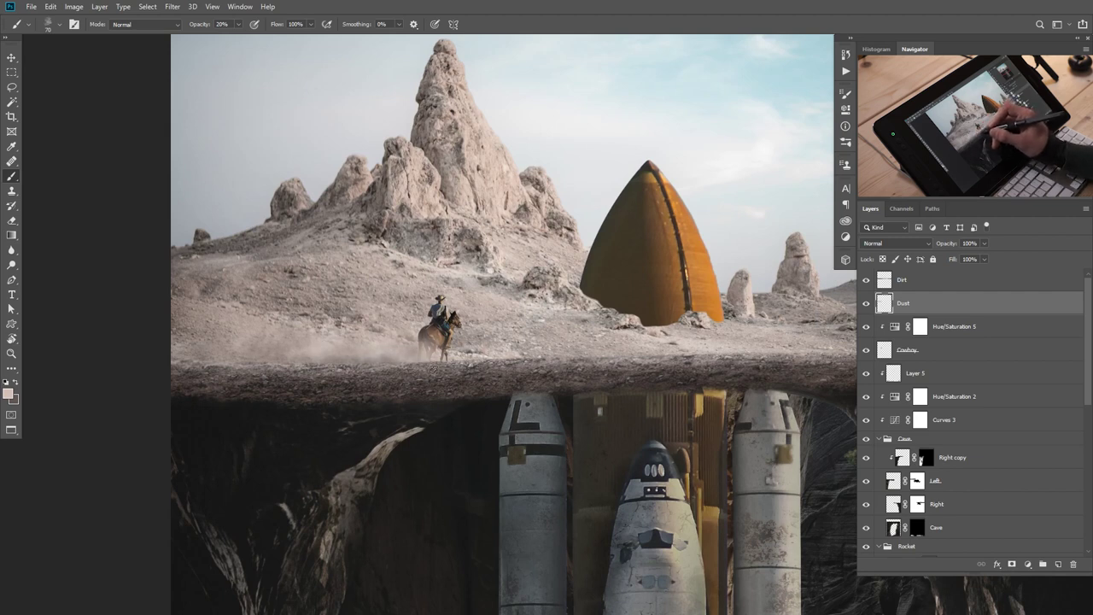
# Toggle the Dust layer's visibility to compare the cowboy scene with and without the dust.
pyautogui.keyDown('ctrl'); pyautogui.moveTo(521, 395); pyautogui.dragTo(511, 402); pyautogui.keyUp('ctrl')
pyautogui.moveTo(639, 442); pyautogui.dragTo(552, 413)
pyautogui.click(867, 304)
pyautogui.click(867, 304)
pyautogui.keyDown('ctrl'); pyautogui.moveTo(425, 396); pyautogui.dragTo(492, 397); pyautogui.keyUp('ctrl')
pyautogui.moveTo(443, 395); pyautogui.dragTo(469, 398)
pyautogui.click(867, 304)
pyautogui.click(867, 304)
pyautogui.press('e')
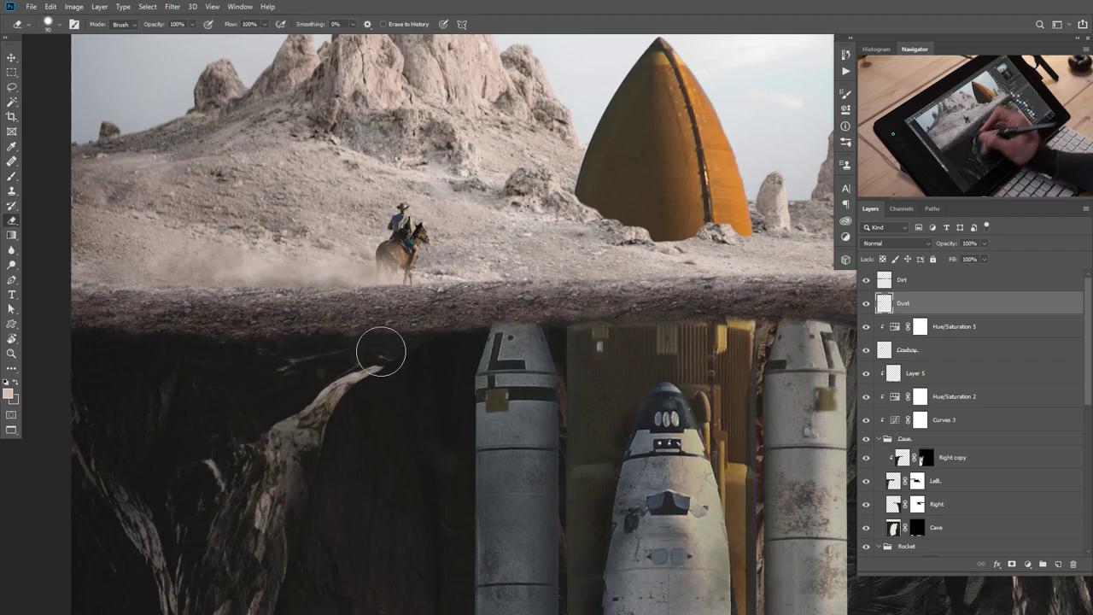
# Label the Rocket group with the orange layer colour.
pyautogui.scroll(-4, 429, 384)
pyautogui.scroll(4, 527, 332)
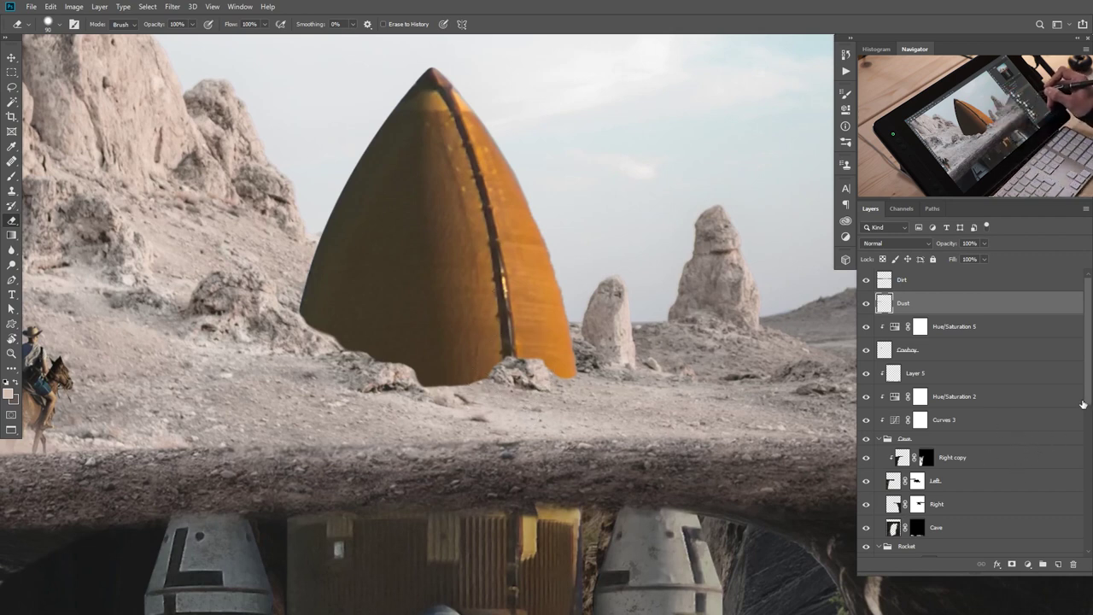
pyautogui.scroll(-3, 1039, 430)
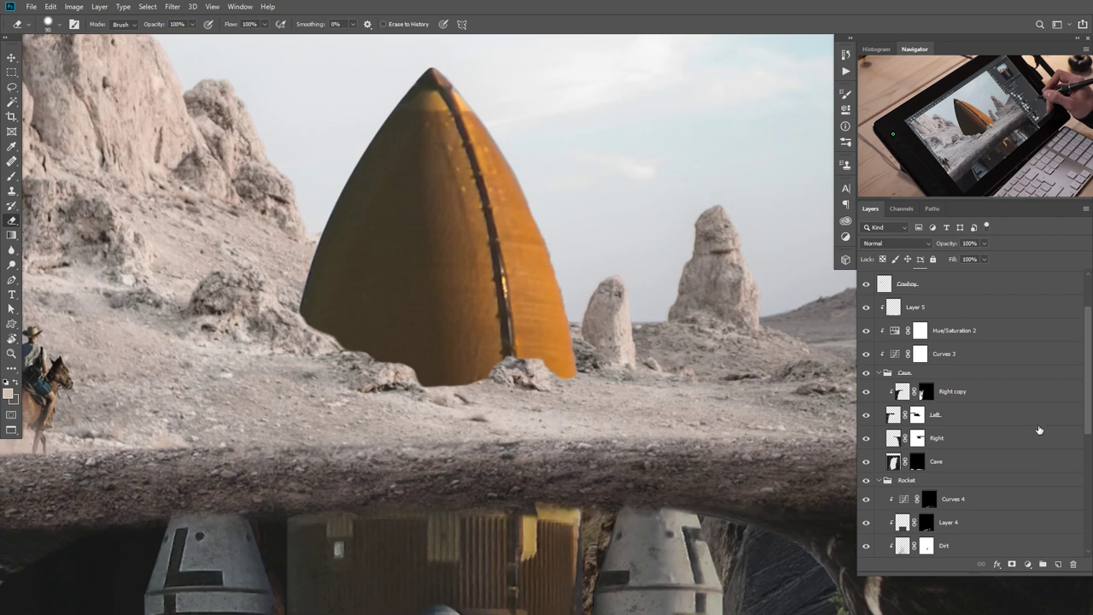
pyautogui.moveTo(1089, 437); pyautogui.dragTo(1079, 454)
pyautogui.click(971, 442)
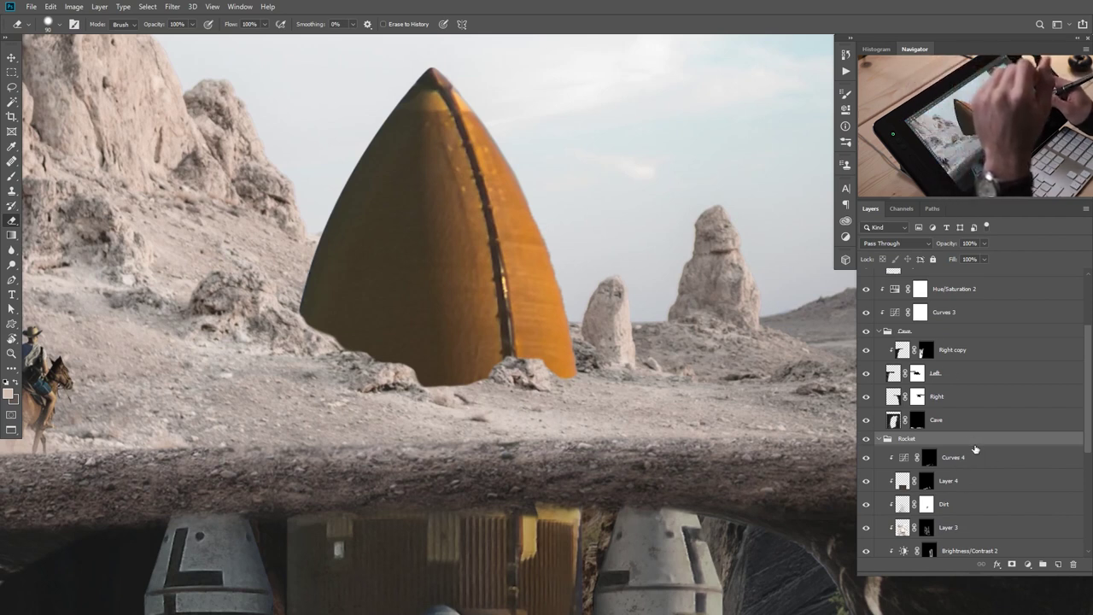
pyautogui.rightClick(973, 441)
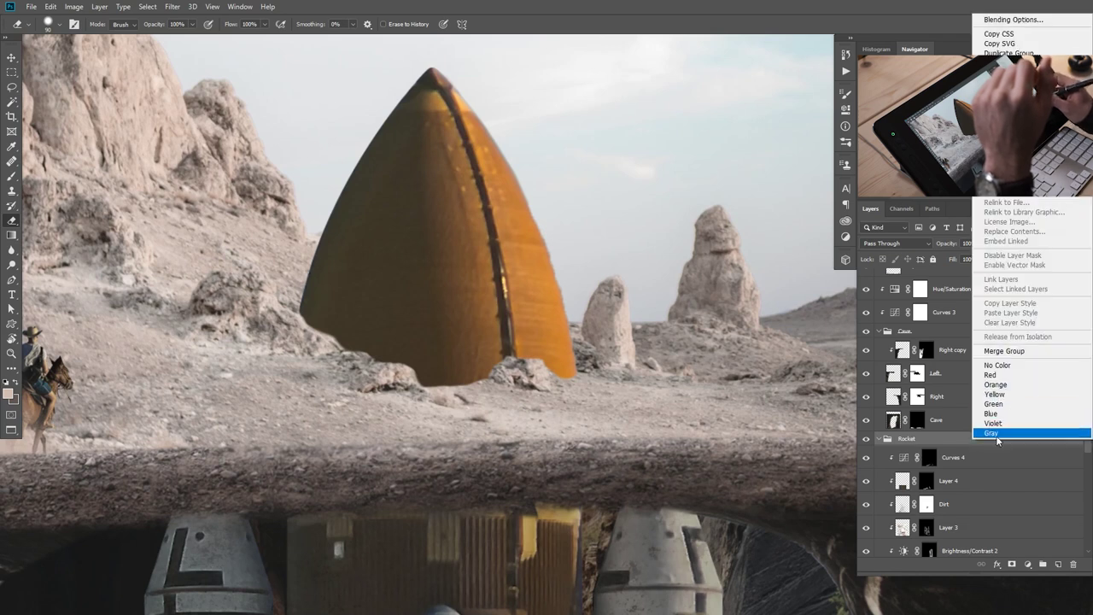
pyautogui.click(996, 384)
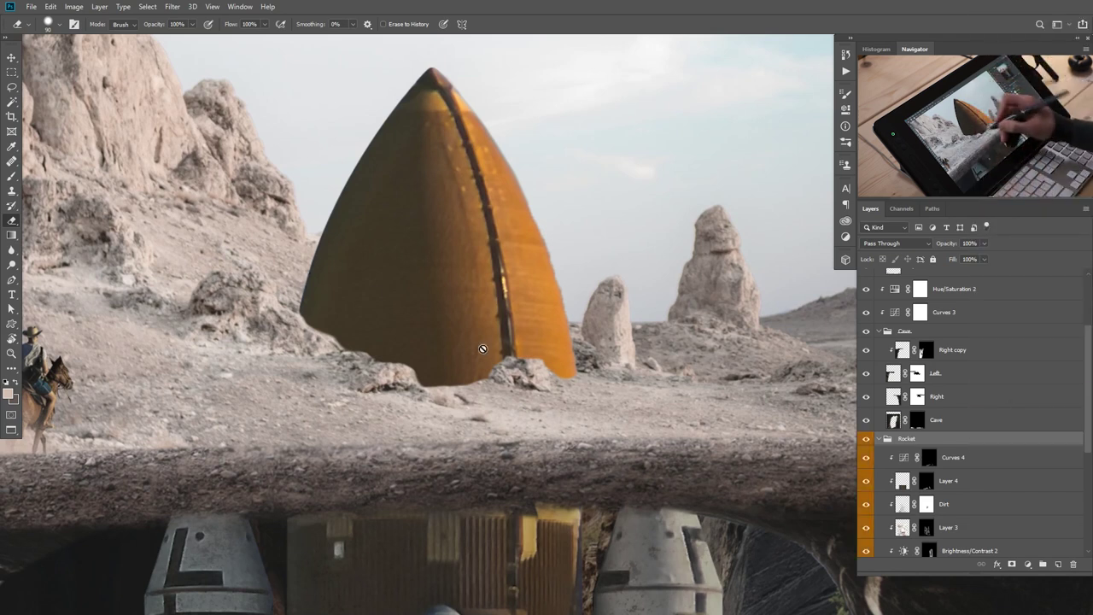
# Check the Rocket layer's mask by disabling and re-enabling it, and add a layer mask to the Rocket group.
pyautogui.moveTo(1086, 437)
pyautogui.mouseDown()
pyautogui.moveTo(1088, 491)
pyautogui.moveTo(1088, 448)
pyautogui.mouseUp()
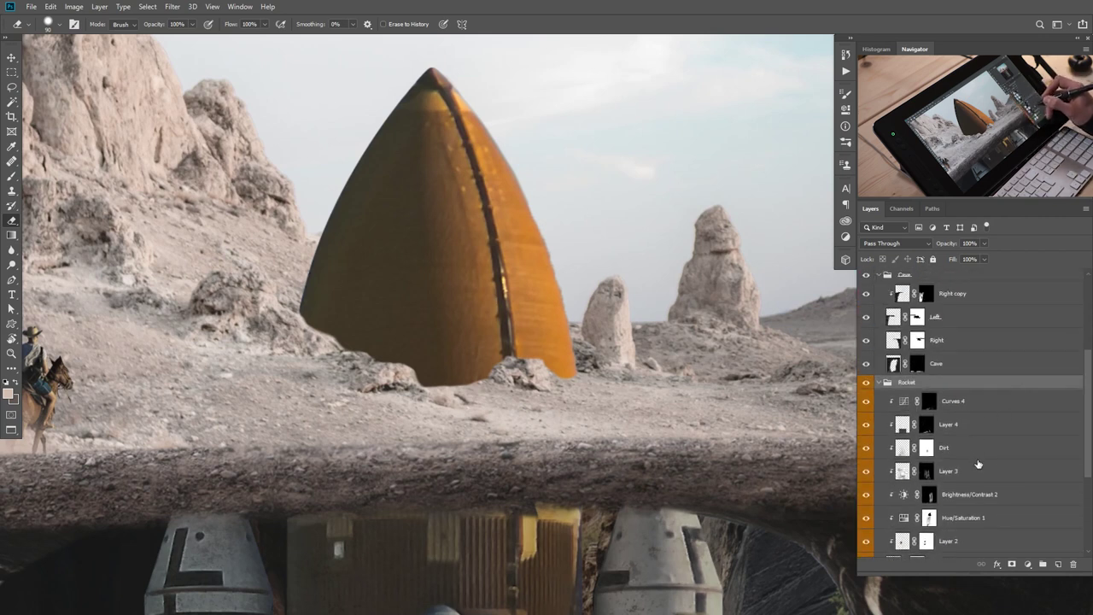
pyautogui.scroll(-3, 983, 427)
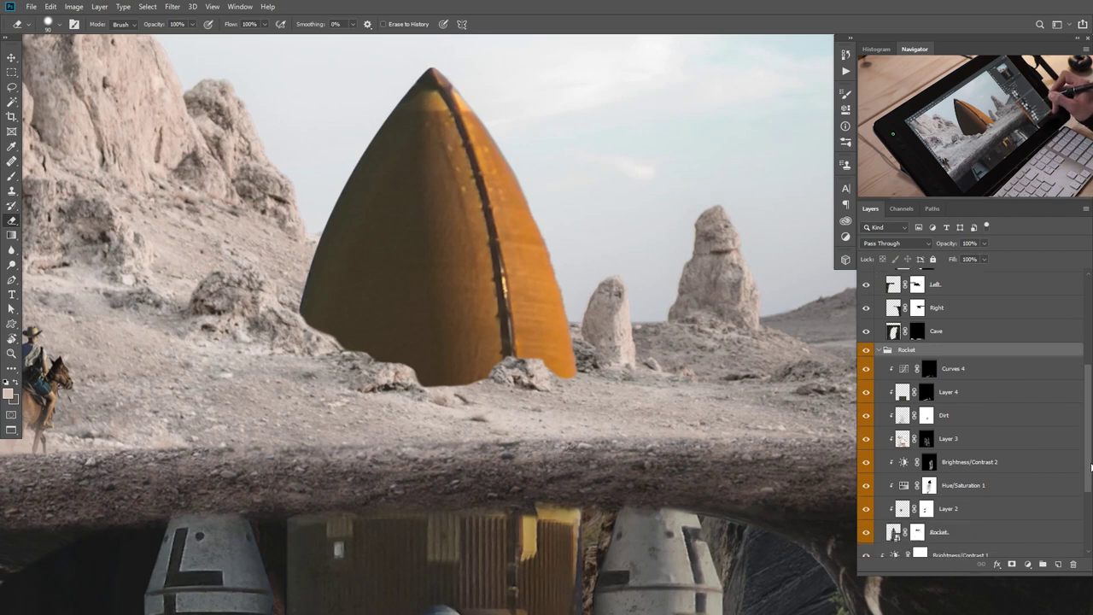
pyautogui.click(920, 503)
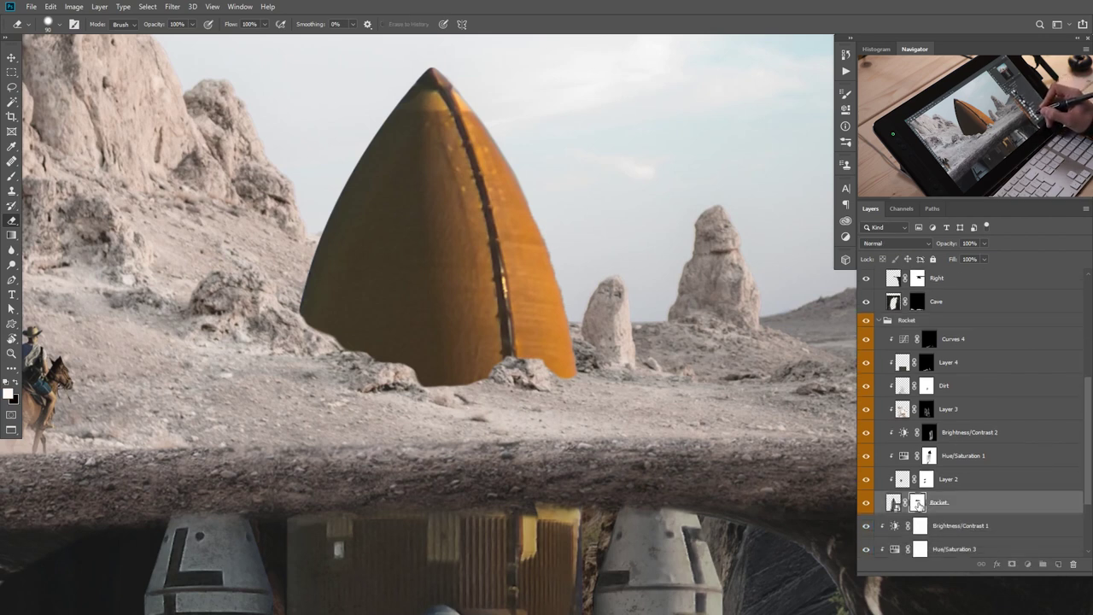
pyautogui.keyDown('shift'); pyautogui.click(920, 503); pyautogui.keyUp('shift')
pyautogui.keyDown('shift'); pyautogui.click(920, 503); pyautogui.keyUp('shift')
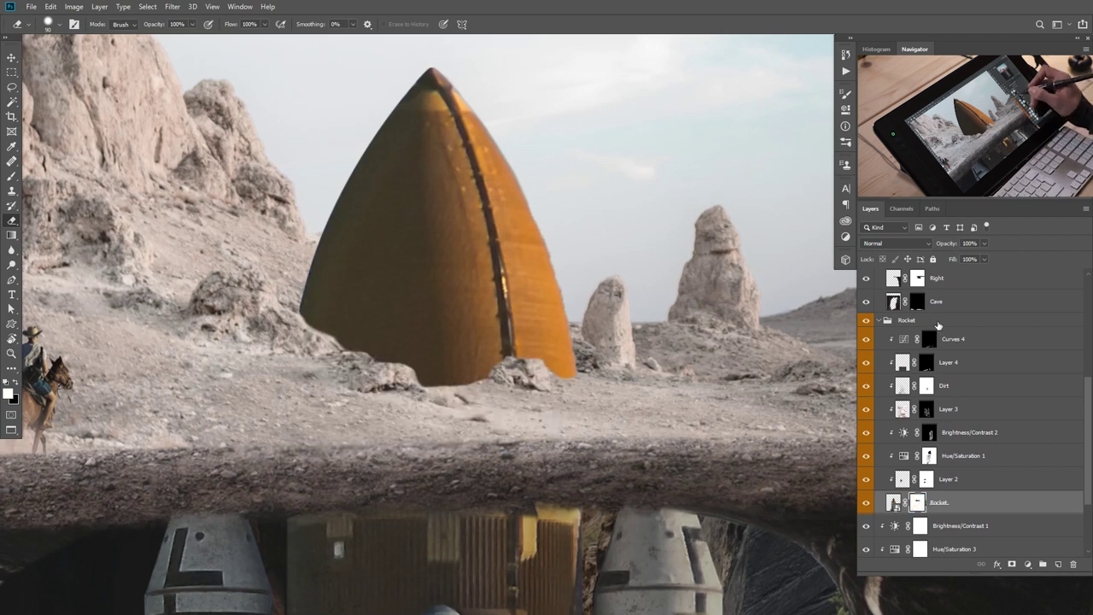
pyautogui.click(939, 324)
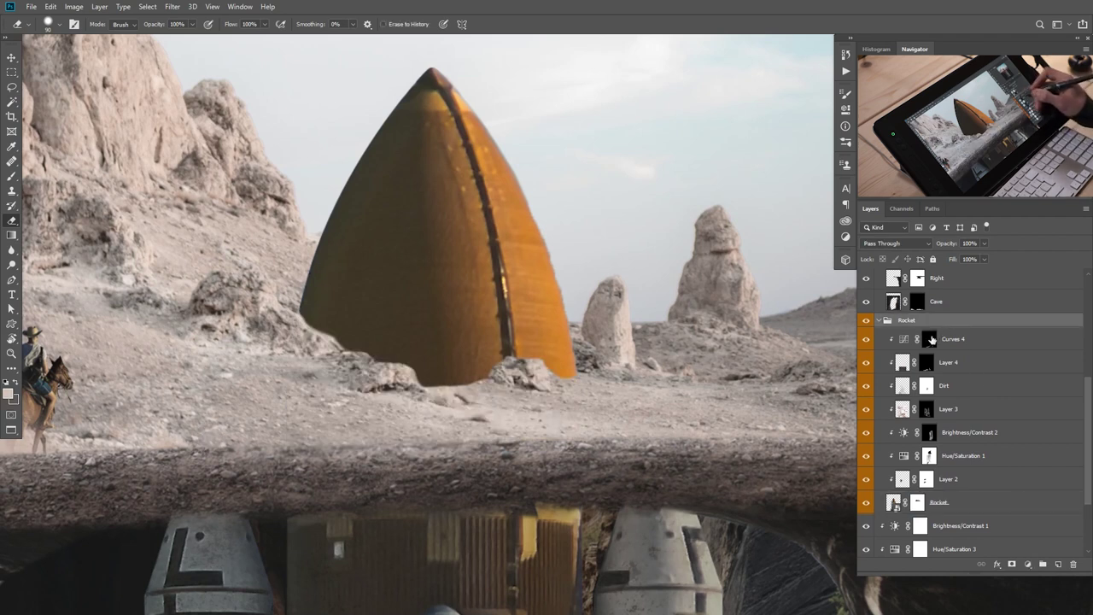
pyautogui.click(1013, 564)
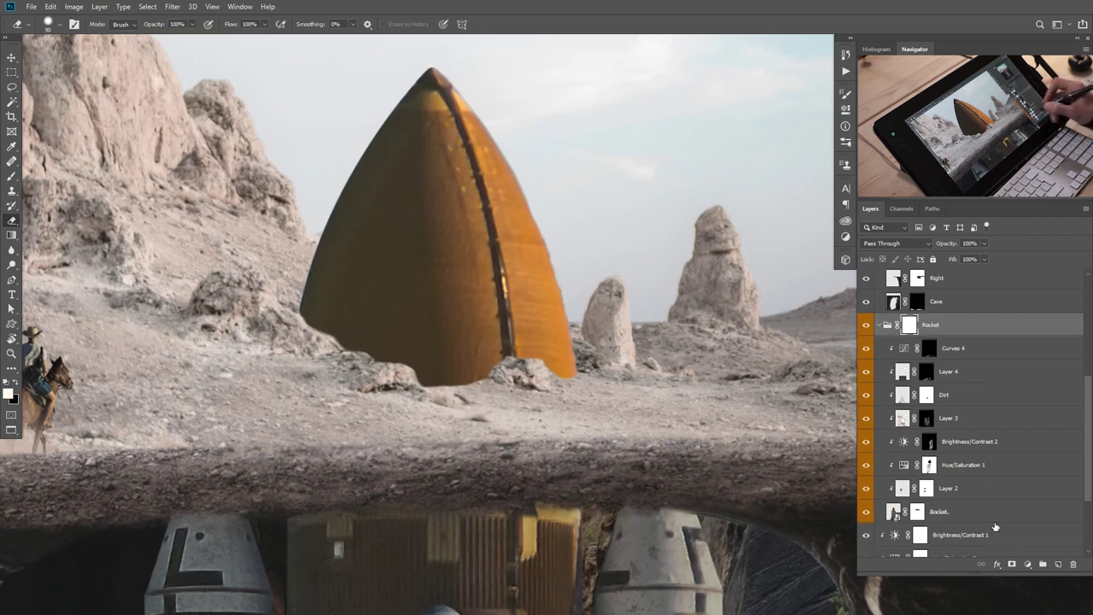
# Paint black at 20% opacity on the Rocket group's mask with a 20 px brush to blend the orange tank's base into the sand.
pyautogui.scroll(2, 458, 395)
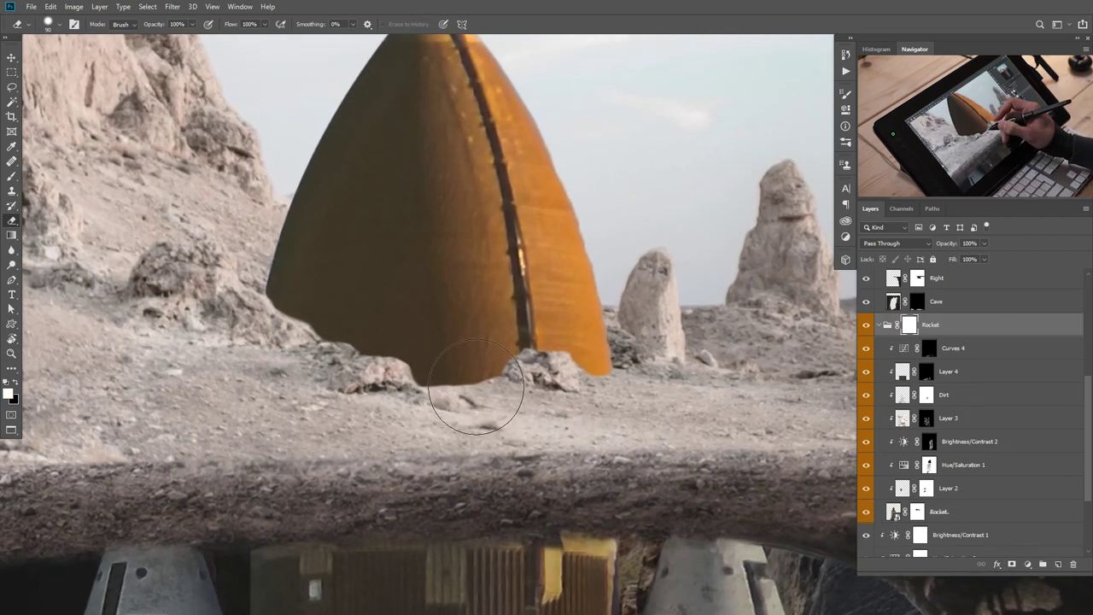
pyautogui.press('b')
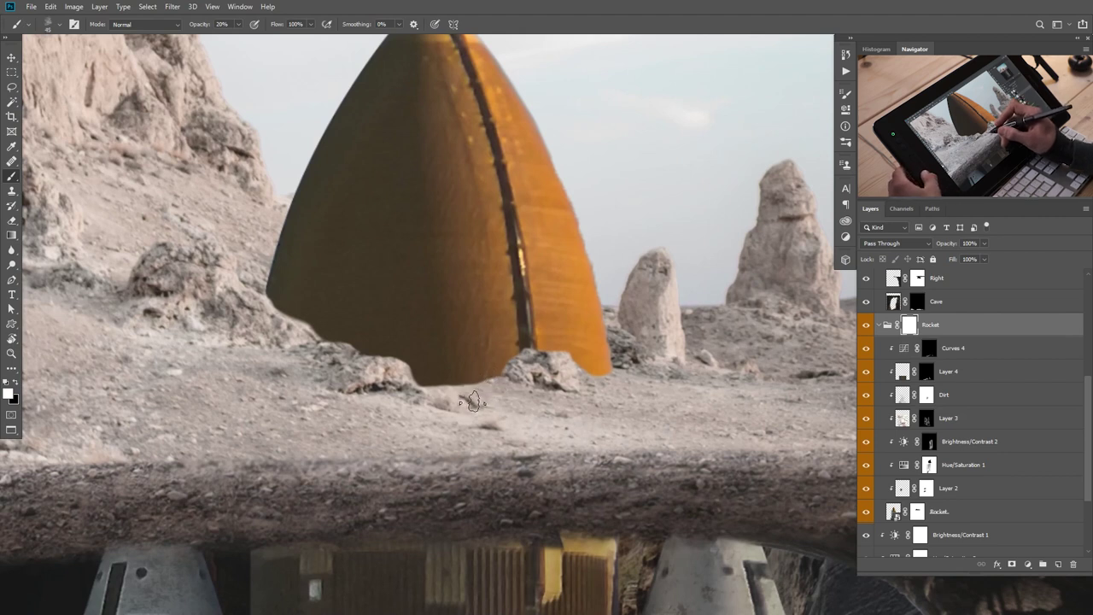
pyautogui.press('x')
pyautogui.press('[')
pyautogui.press('[')
pyautogui.press('[')
pyautogui.moveTo(476, 386)
pyautogui.mouseDown()
pyautogui.moveTo(434, 381)
pyautogui.moveTo(437, 391)
pyautogui.moveTo(429, 379)
pyautogui.mouseUp()
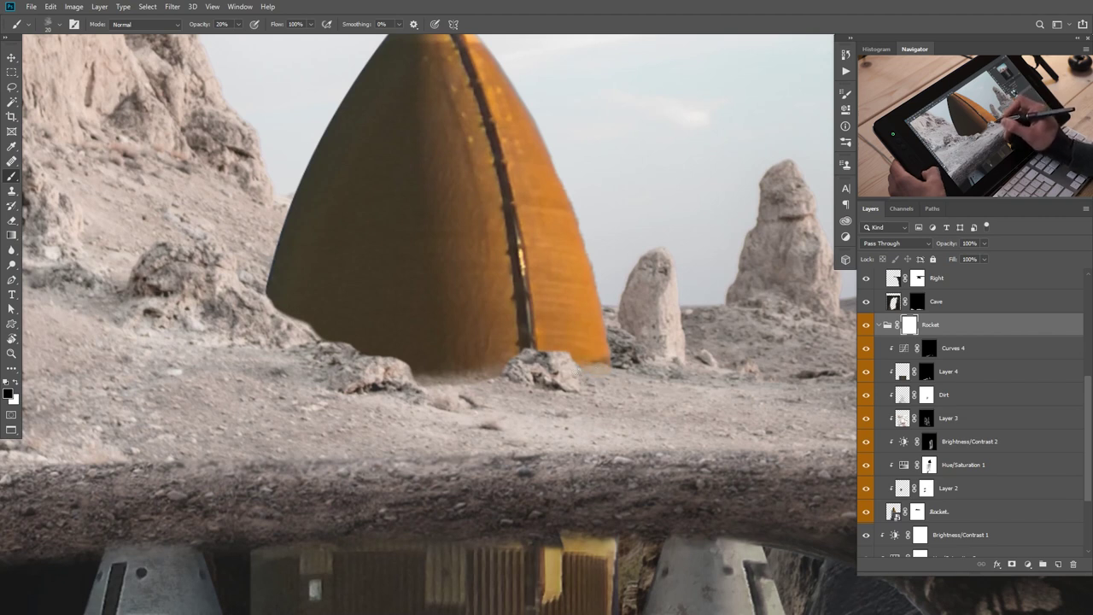
pyautogui.moveTo(485, 375); pyautogui.dragTo(429, 380)
# Mask the tank's lower-left edge along the rocks at 30% brush opacity, and raise the opacity to 40%.
pyautogui.press('[')
pyautogui.press('3')
pyautogui.moveTo(272, 292)
pyautogui.mouseDown()
pyautogui.moveTo(290, 325)
pyautogui.moveTo(295, 310)
pyautogui.moveTo(317, 339)
pyautogui.moveTo(393, 365)
pyautogui.mouseUp()
pyautogui.press('4')
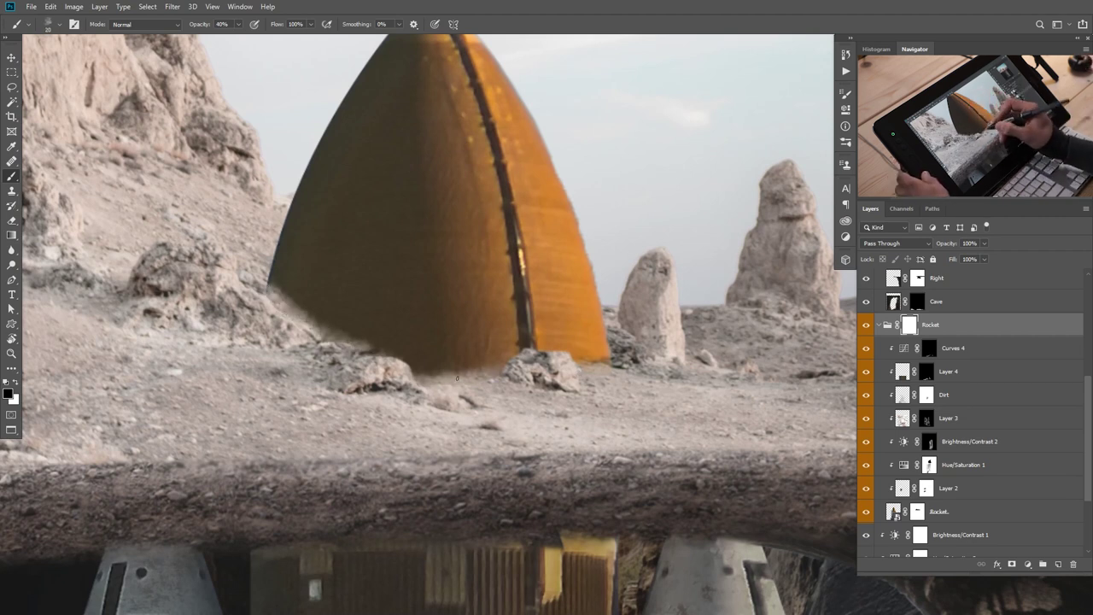
# Switch to a different brush preset at 100% opacity and roughen the tank's lower edge on the Rocket group's mask.
pyautogui.rightClick(502, 364)
pyautogui.doubleClick(559, 416)
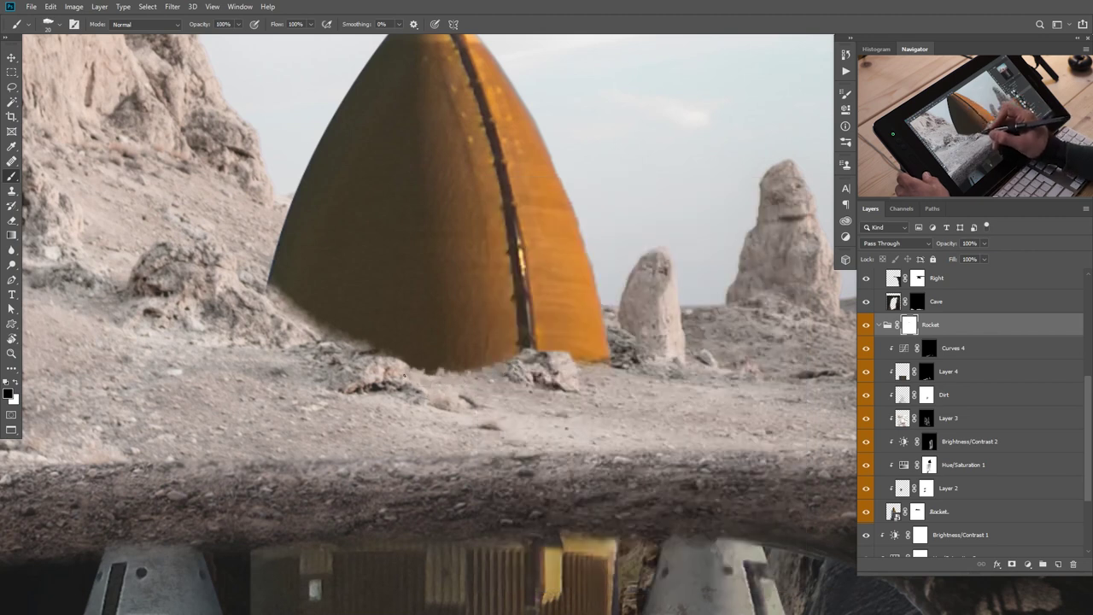
pyautogui.moveTo(355, 359); pyautogui.dragTo(268, 301)
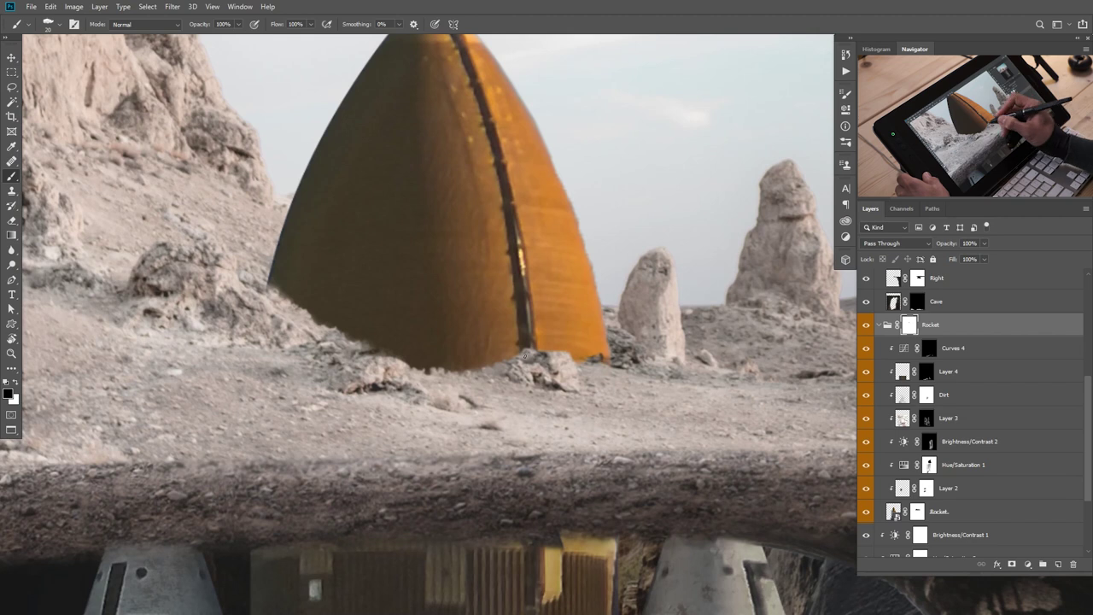
# Switch brush presets again and soften the tank's base on the Rocket group's mask with a 25 px brush at 20% opacity.
pyautogui.rightClick(525, 354)
pyautogui.doubleClick(690, 415)
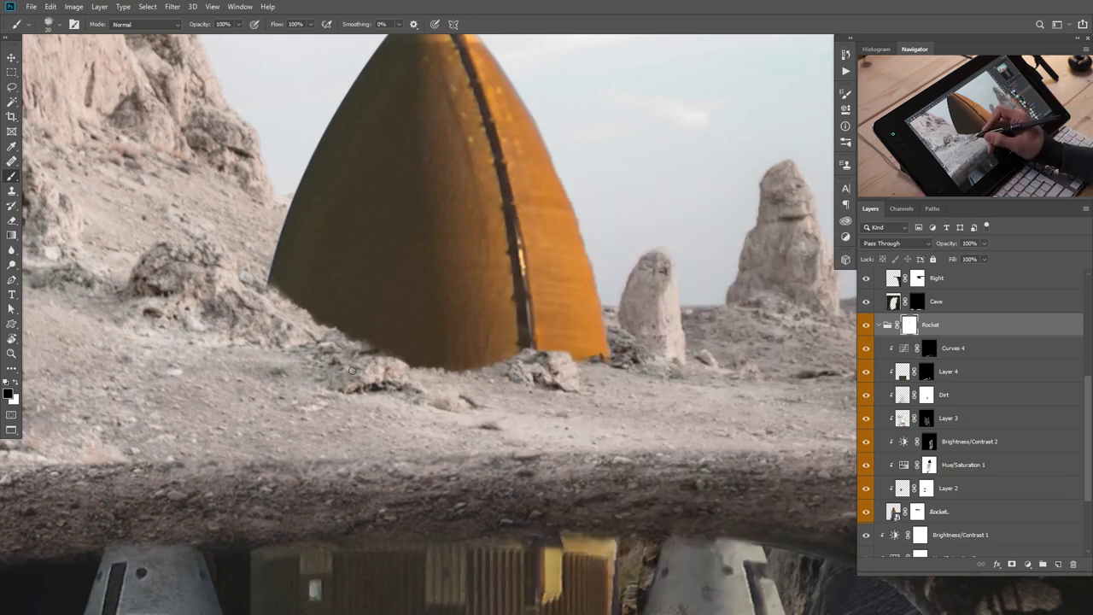
pyautogui.press('2')
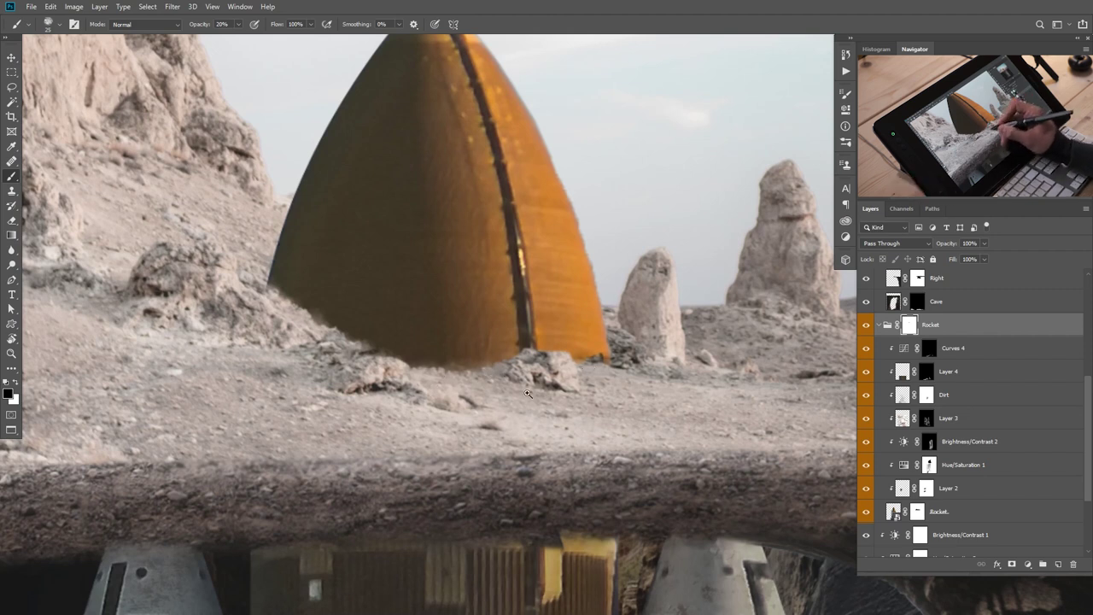
pyautogui.moveTo(528, 393); pyautogui.dragTo(427, 394)
pyautogui.moveTo(596, 422); pyautogui.dragTo(641, 402)
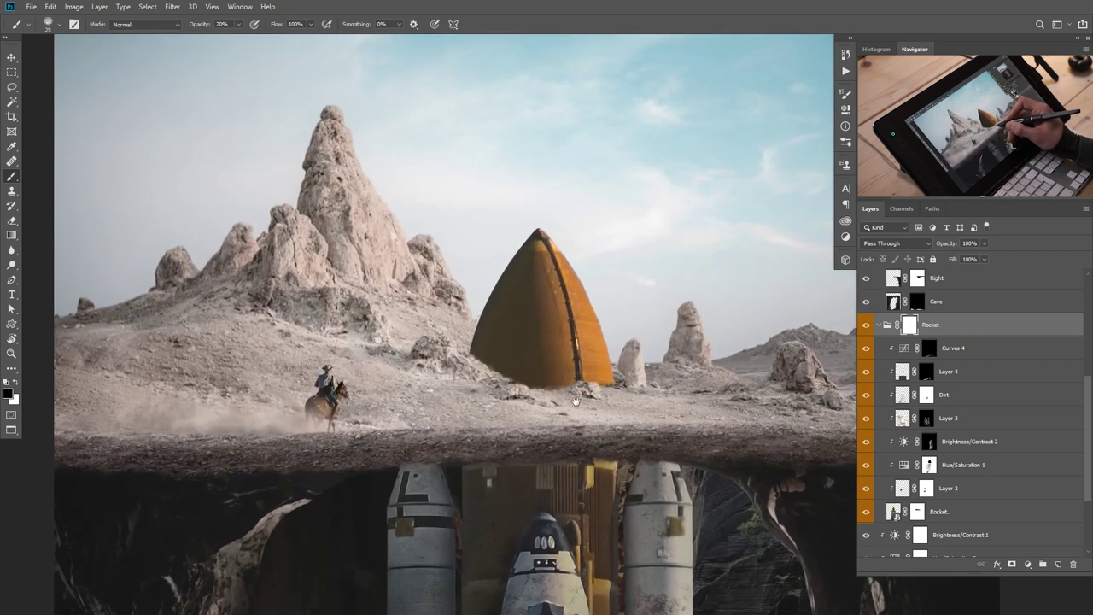
# Add a darkening Curves adjustment clipped to Layer 1, with input 171 mapped to output 97, and invert its mask to black.
pyautogui.scroll(3, 577, 400)
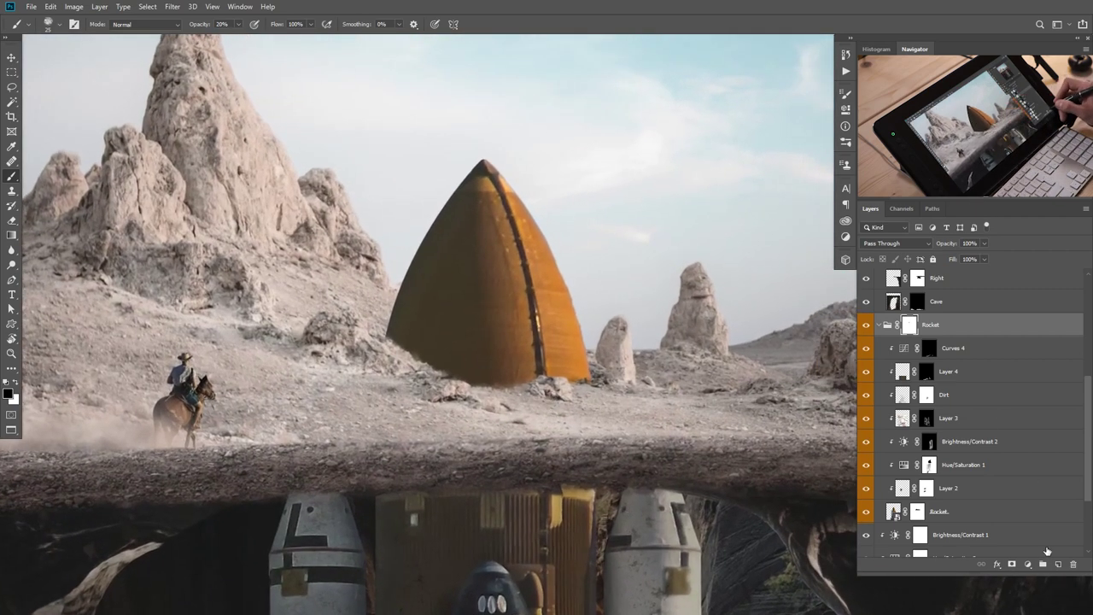
pyautogui.click(1029, 563)
pyautogui.click(1089, 458)
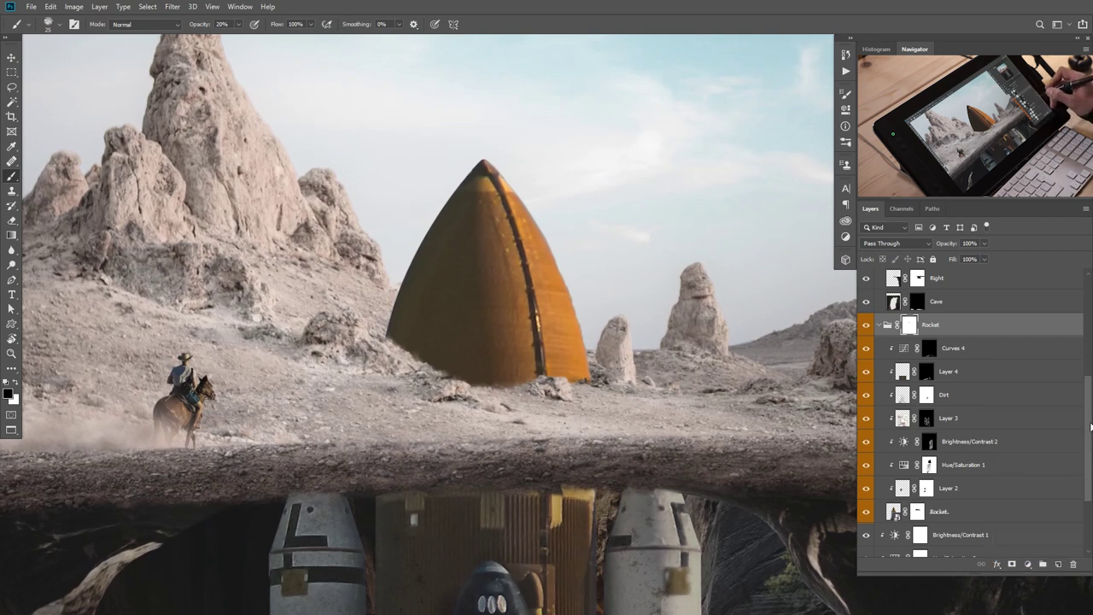
pyautogui.moveTo(1091, 427); pyautogui.dragTo(1091, 483)
pyautogui.click(917, 521)
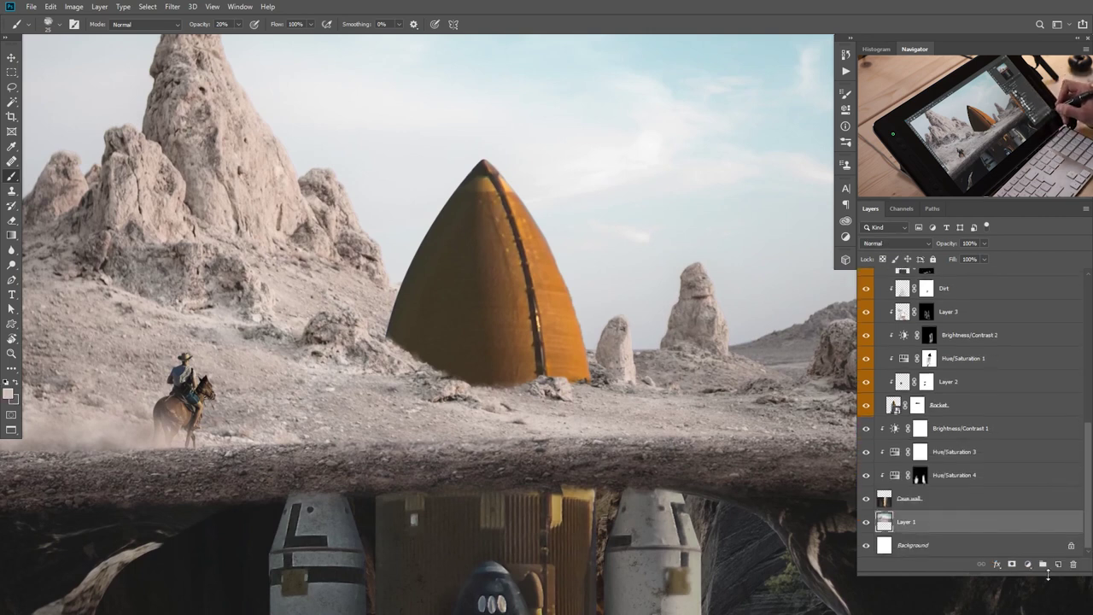
pyautogui.click(1027, 564)
pyautogui.click(1042, 422)
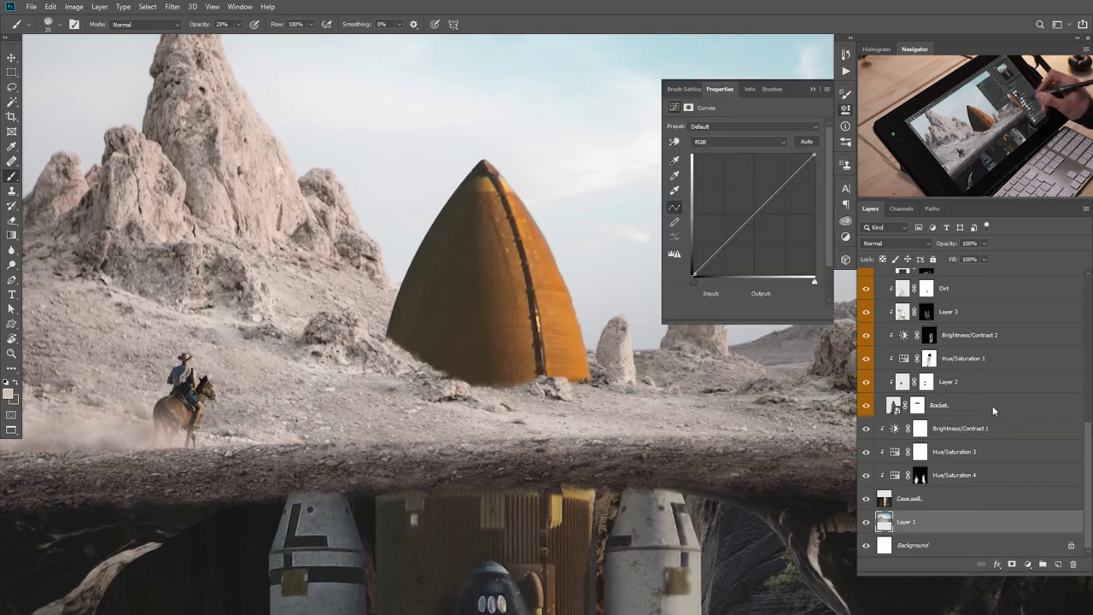
pyautogui.moveTo(766, 216); pyautogui.dragTo(775, 229)
pyautogui.hotkey('ctrl', 'i')
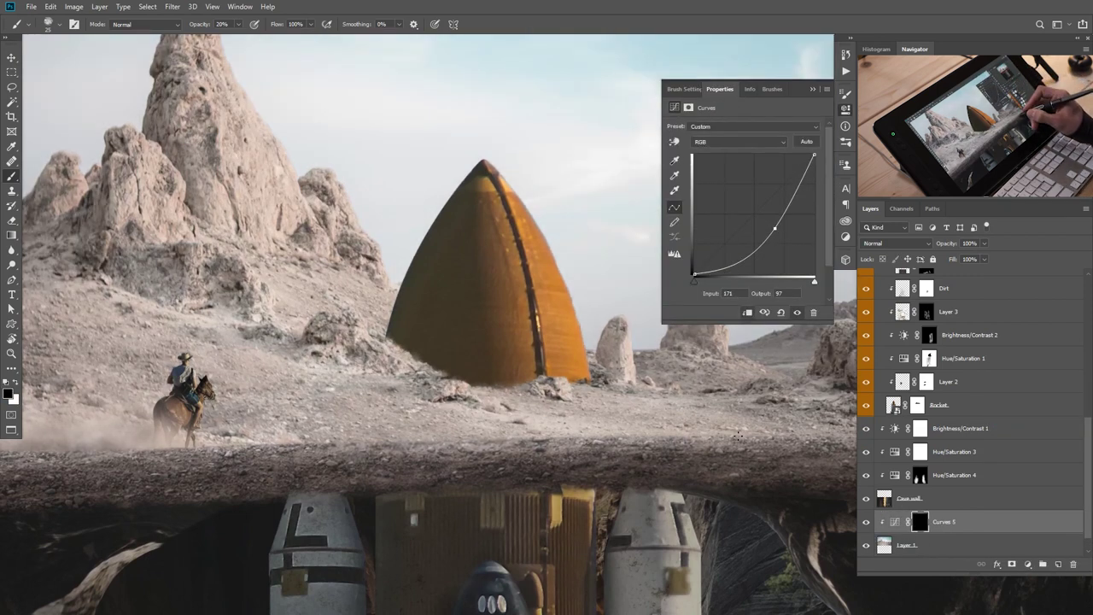
# Switch to the Soft Round brush with 0% hardness and set it to 45 px, white and 10% opacity.
pyautogui.click(812, 89)
pyautogui.rightClick(581, 395)
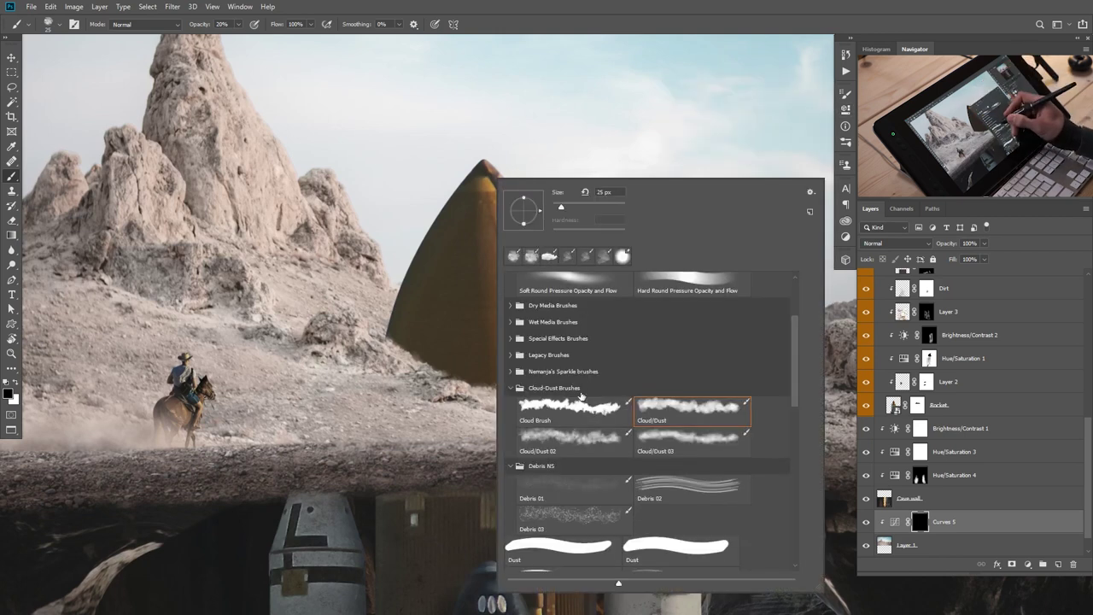
pyautogui.moveTo(790, 375); pyautogui.dragTo(794, 341)
pyautogui.click(570, 299)
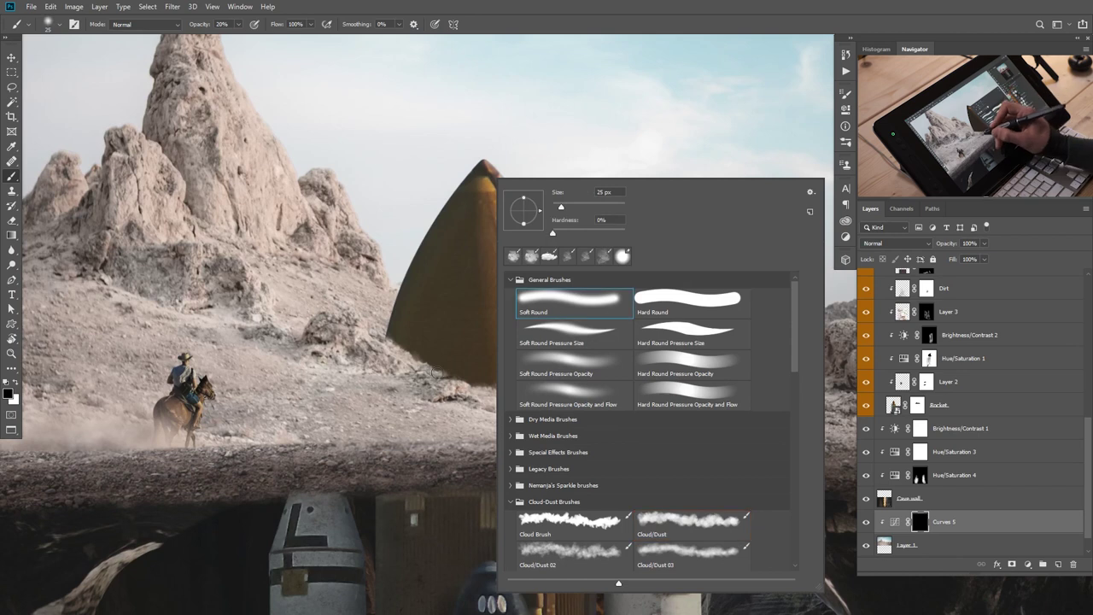
pyautogui.click(403, 376)
pyautogui.press(']')
pyautogui.press(']')
pyautogui.press(']')
pyautogui.press(']')
pyautogui.press(']')
pyautogui.press(']')
pyautogui.press(']')
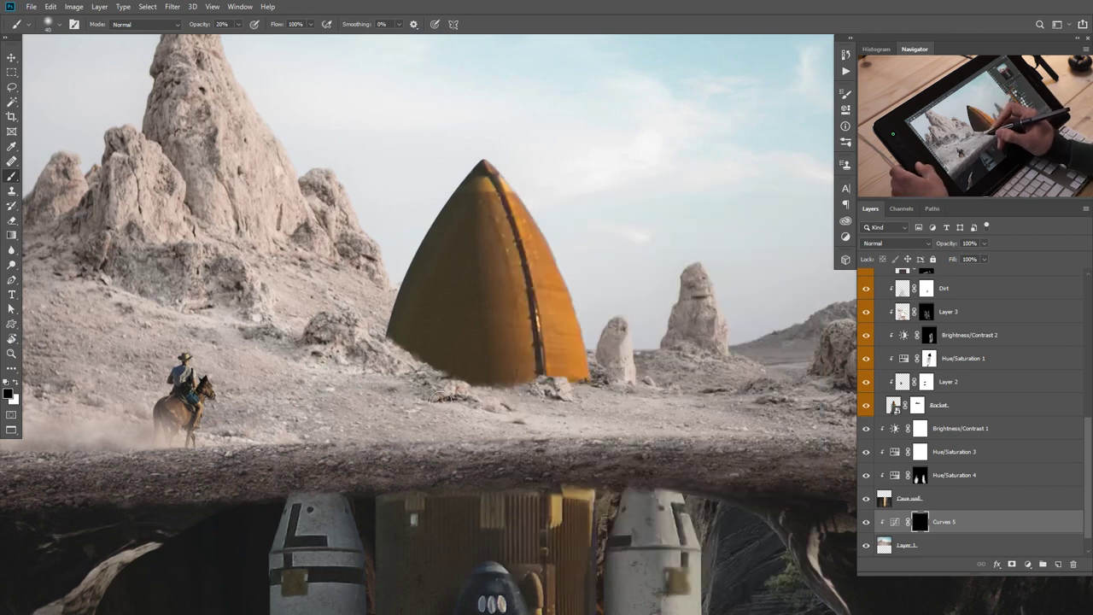
pyautogui.press('[')
pyautogui.press('x')
pyautogui.press('1')
pyautogui.press('[')
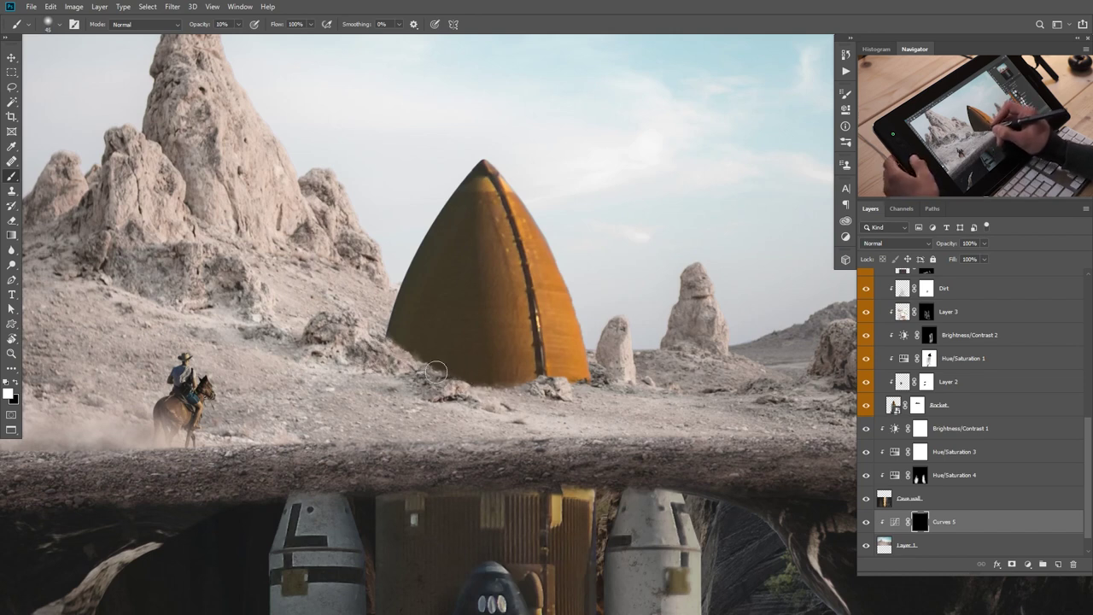
# Paint shading on the Curves mask over the rocks beside the orange tank's left base, and set the adjustment's blending to Luminosity.
pyautogui.moveTo(516, 385)
pyautogui.mouseDown()
pyautogui.moveTo(422, 393)
pyautogui.moveTo(340, 359)
pyautogui.mouseUp()
pyautogui.press(']')
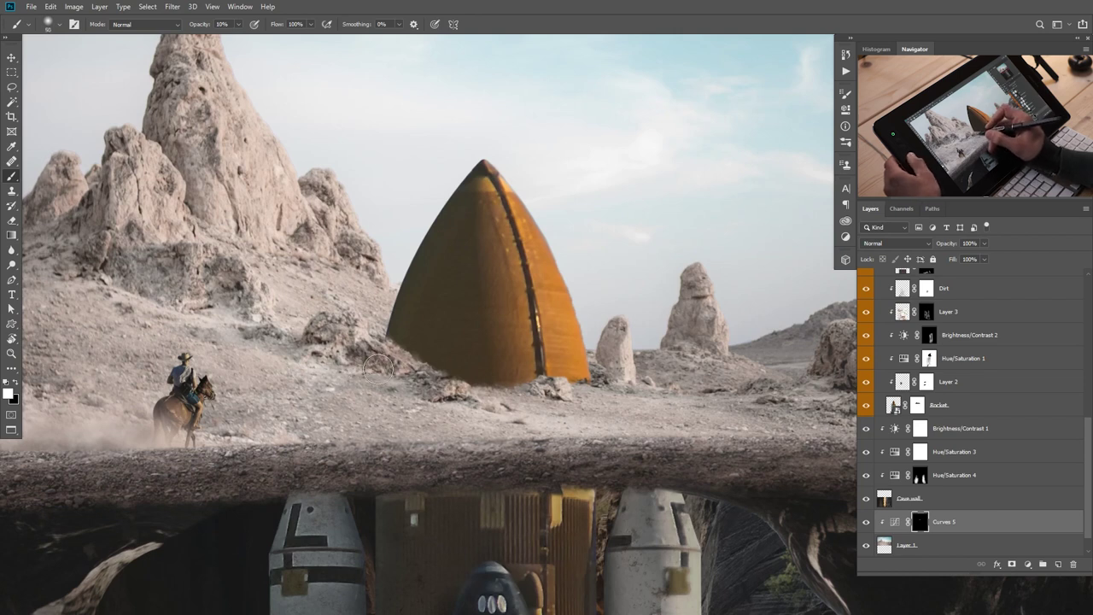
pyautogui.press(']')
pyautogui.press(']')
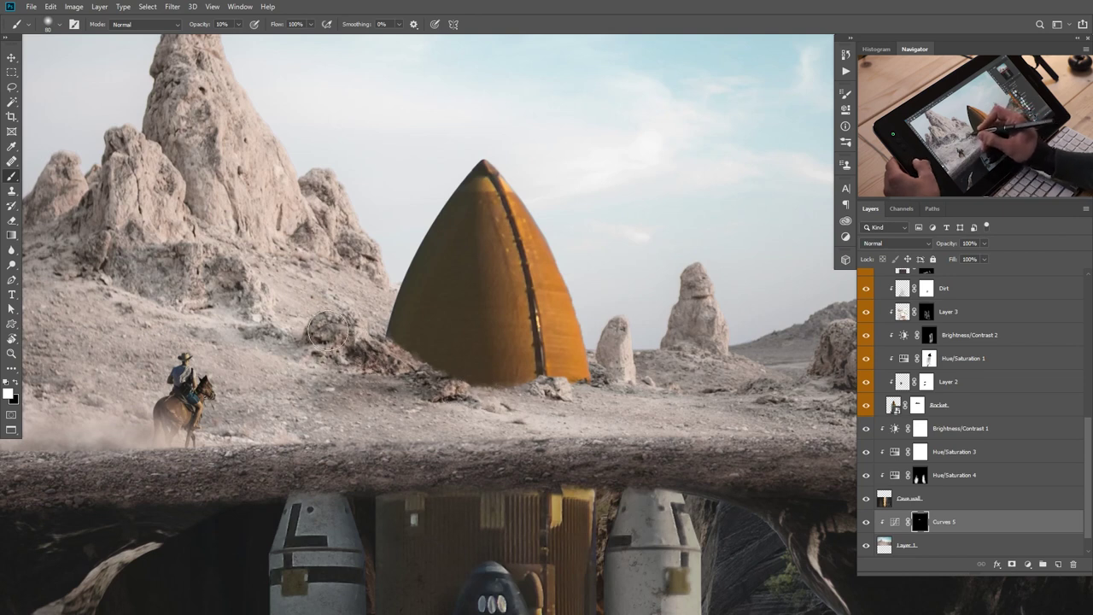
pyautogui.press('[')
pyautogui.press('[')
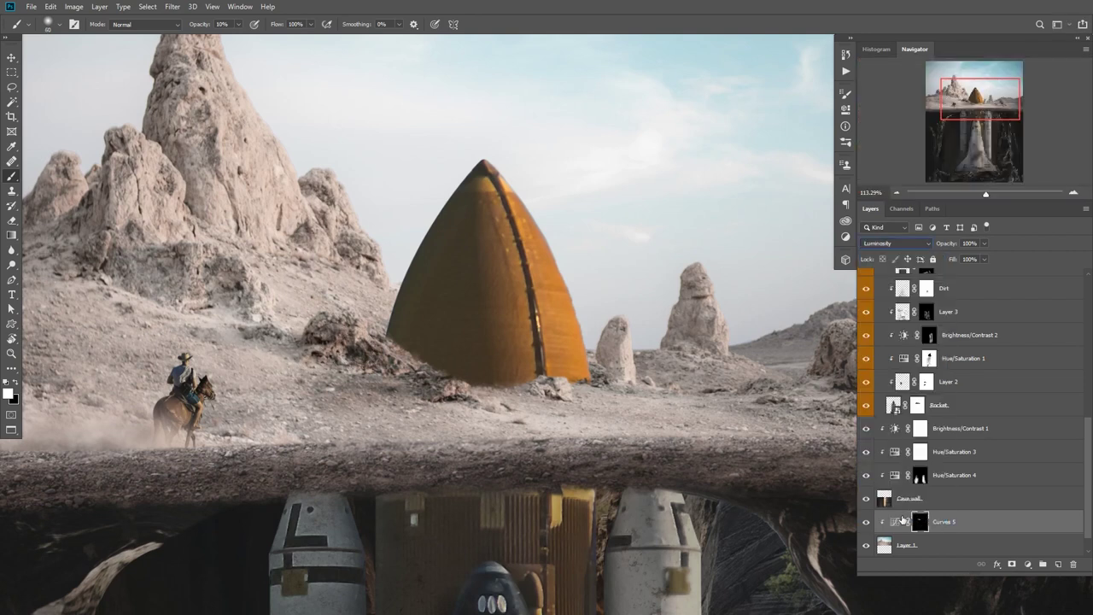
# Paint the tank's soft cast shadow across the sand to the left of its base on the Curves mask.
pyautogui.moveTo(449, 408)
pyautogui.mouseDown()
pyautogui.moveTo(334, 403)
pyautogui.moveTo(350, 406)
pyautogui.mouseUp()
pyautogui.press('x')
pyautogui.press('o')
pyautogui.moveTo(422, 421)
pyautogui.mouseDown()
pyautogui.moveTo(342, 415)
pyautogui.moveTo(389, 431)
pyautogui.mouseUp()
pyautogui.press('b')
pyautogui.moveTo(435, 403)
pyautogui.mouseDown()
pyautogui.moveTo(424, 432)
pyautogui.moveTo(313, 415)
pyautogui.mouseUp()
pyautogui.rightClick(312, 415)
pyautogui.press('Escape')
# Deepen the shadows on the rocks beside the tank's left base with a smaller 25 px brush at 60% opacity.
pyautogui.press('x')
pyautogui.press('[')
pyautogui.press('[')
pyautogui.press('[')
pyautogui.press('[')
pyautogui.press('[')
pyautogui.press('[')
pyautogui.press(']')
pyautogui.moveTo(376, 368)
pyautogui.mouseDown()
pyautogui.moveTo(292, 359)
pyautogui.moveTo(333, 319)
pyautogui.mouseUp()
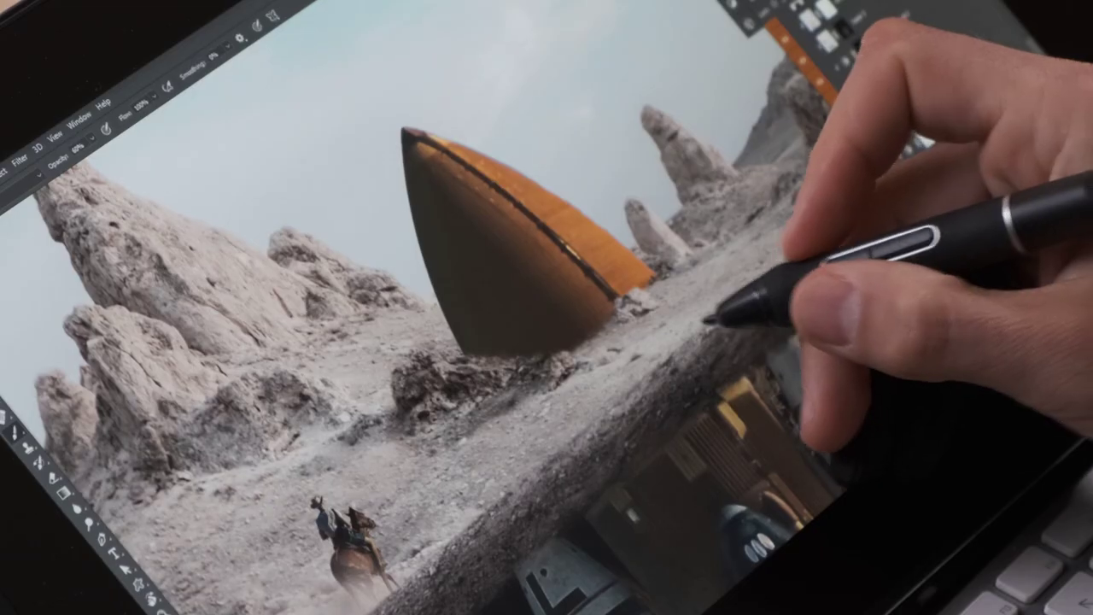
pyautogui.hotkey('ctrl', '-')
pyautogui.hotkey('ctrl', '-')
pyautogui.hotkey('ctrl', '-')
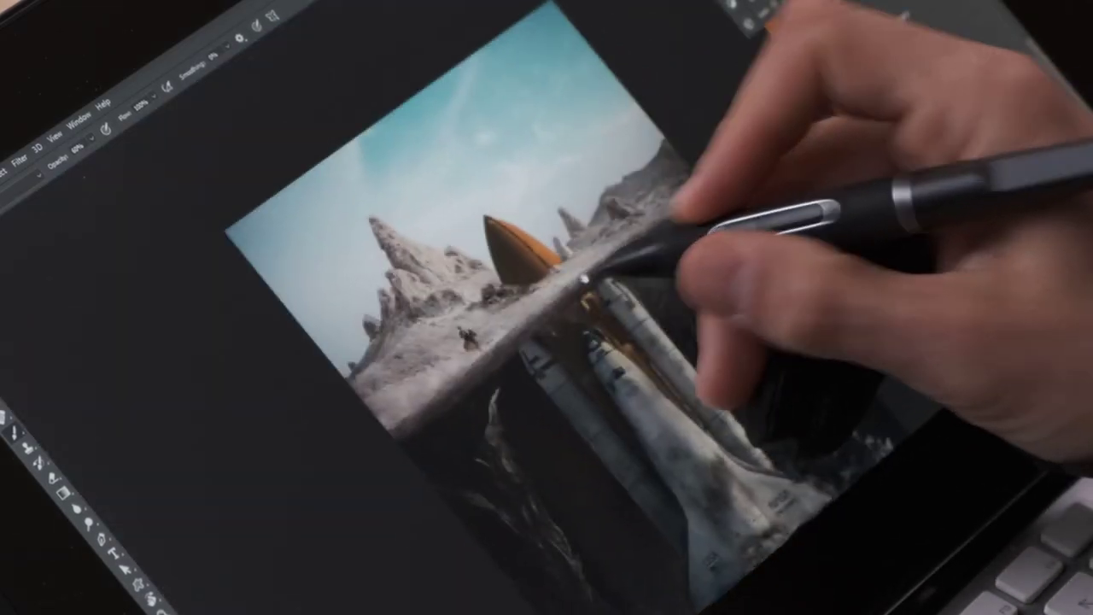
pyautogui.moveTo(694, 353); pyautogui.dragTo(726, 299)
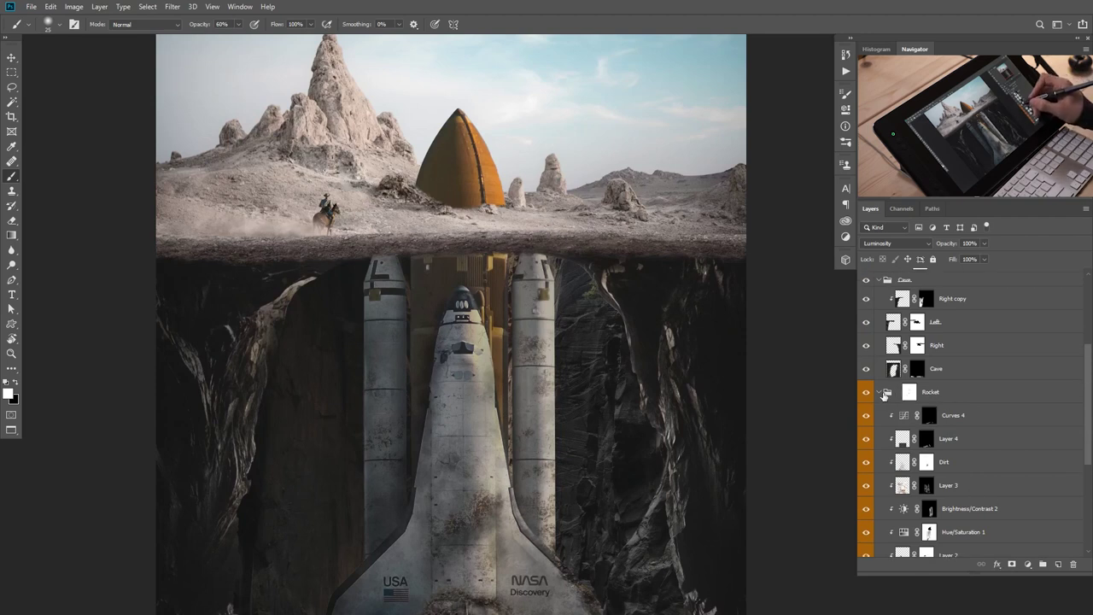
# Add a clipped Curves adjustment atop the Rocket group's layers, map input 170 to output 116, and set its blending to Luminosity.
pyautogui.click(887, 395)
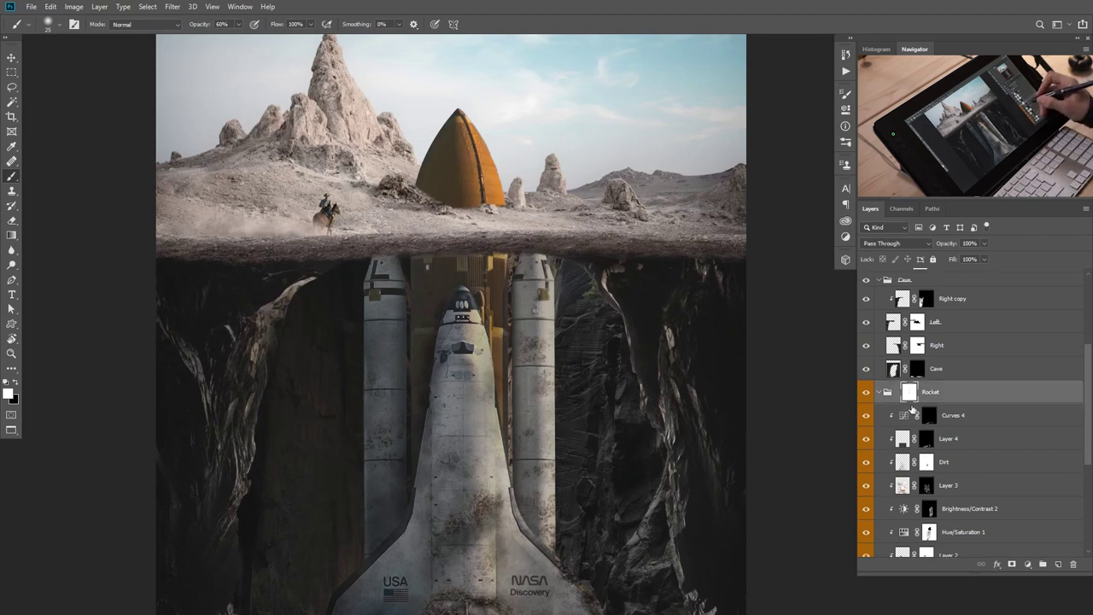
pyautogui.click(1027, 565)
pyautogui.click(1021, 426)
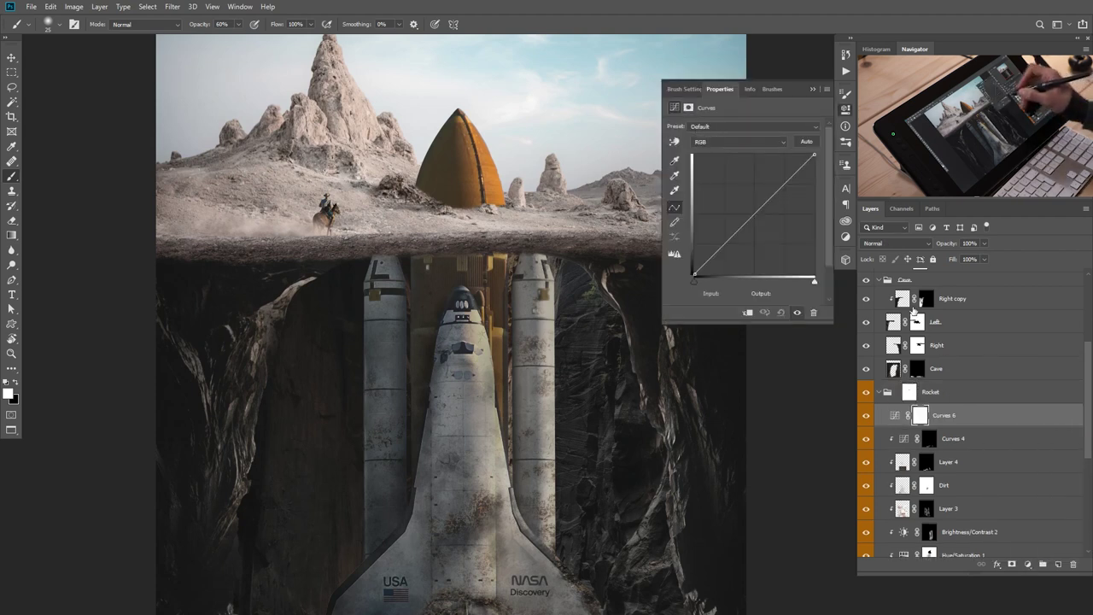
pyautogui.click(748, 312)
pyautogui.moveTo(775, 194); pyautogui.dragTo(774, 220)
pyautogui.click(912, 244)
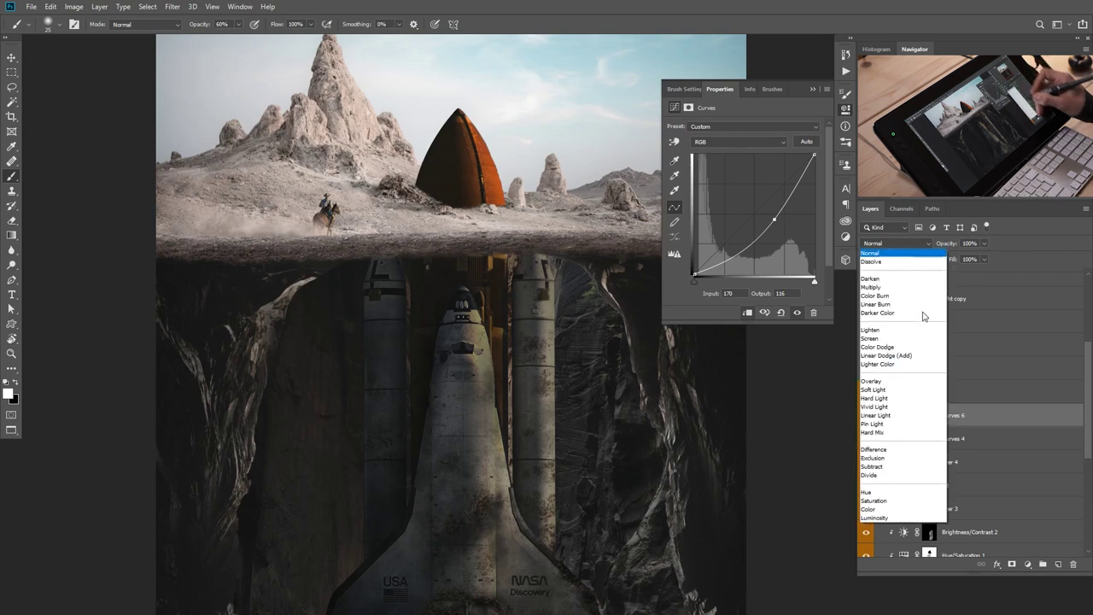
pyautogui.click(897, 515)
# Rename the new Curves layer as B and invert its mask to black.
pyautogui.doubleClick(954, 415)
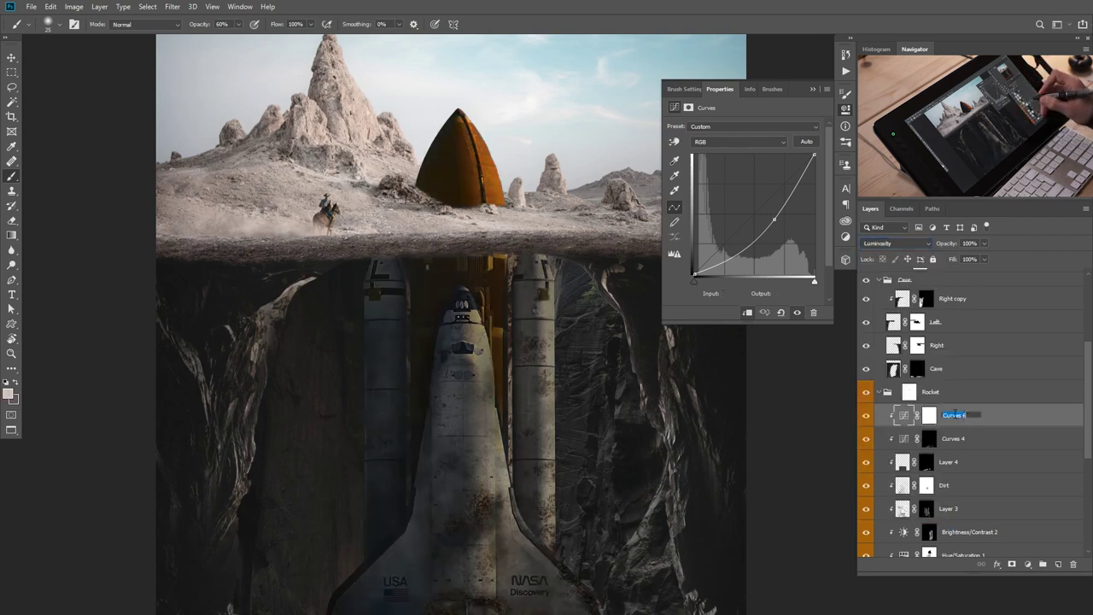
pyautogui.click(929, 418)
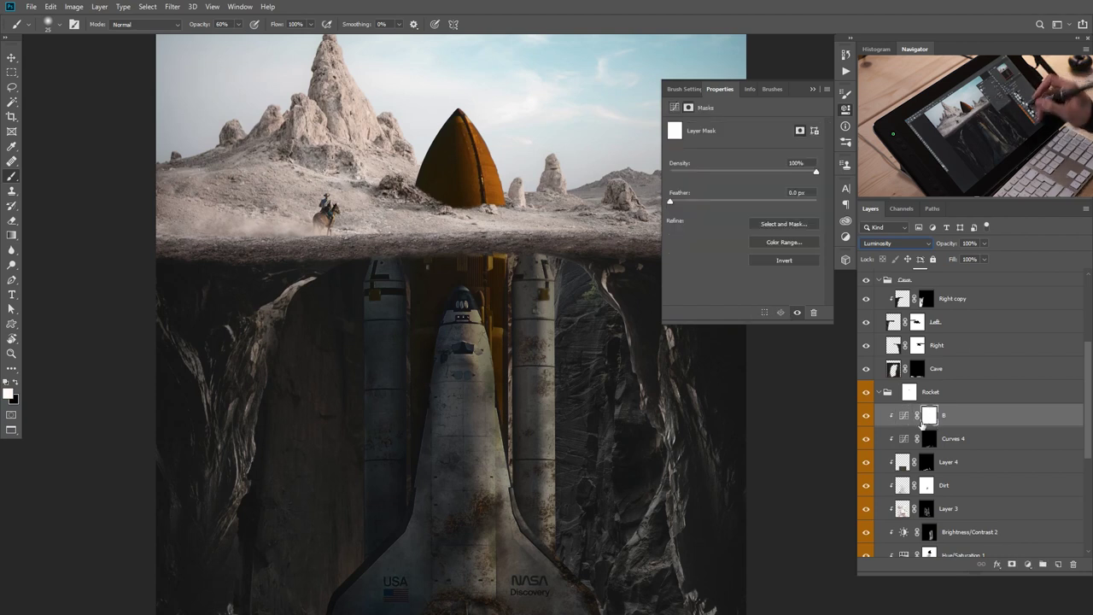
pyautogui.hotkey('ctrl', 'i')
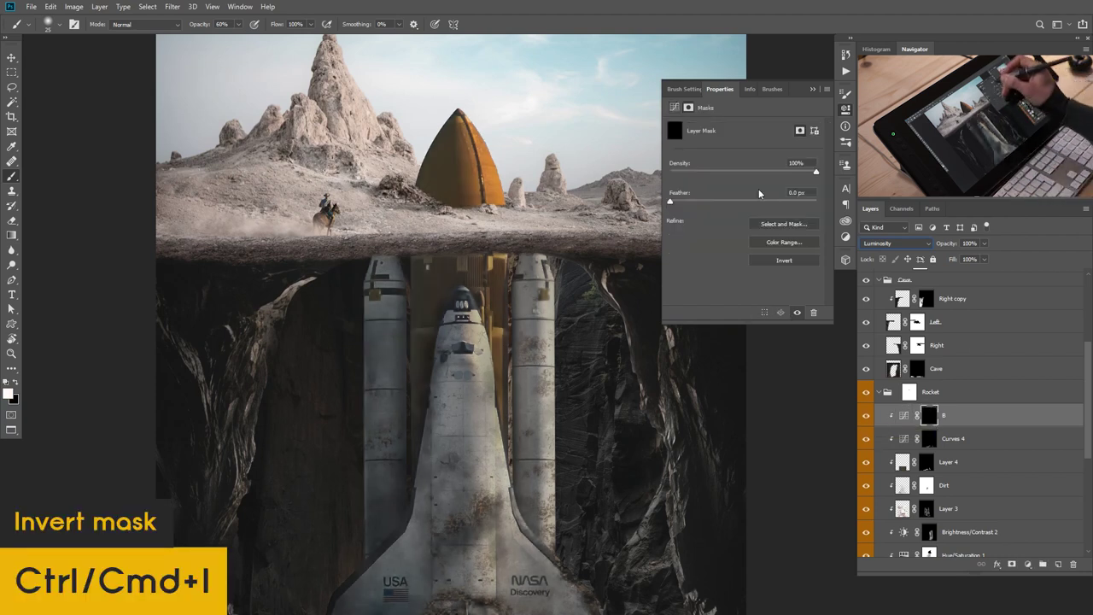
# Paint white on B's mask with the Cloud/Dust 02 brush at 10–20% opacity to darken the boosters and tank just below the ground.
pyautogui.click(813, 89)
pyautogui.rightClick(561, 327)
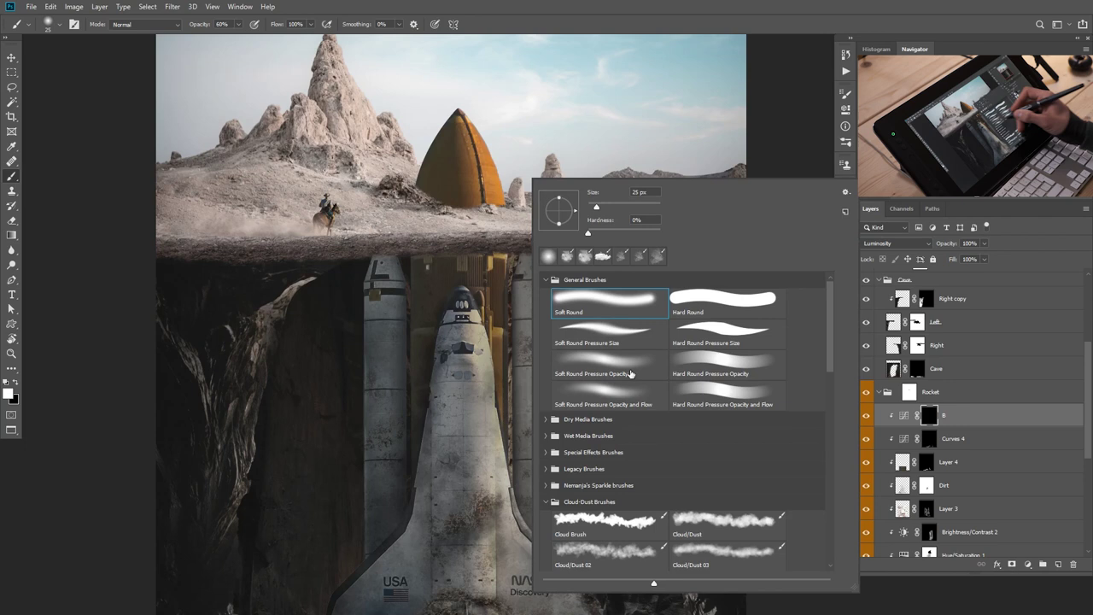
pyautogui.click(606, 551)
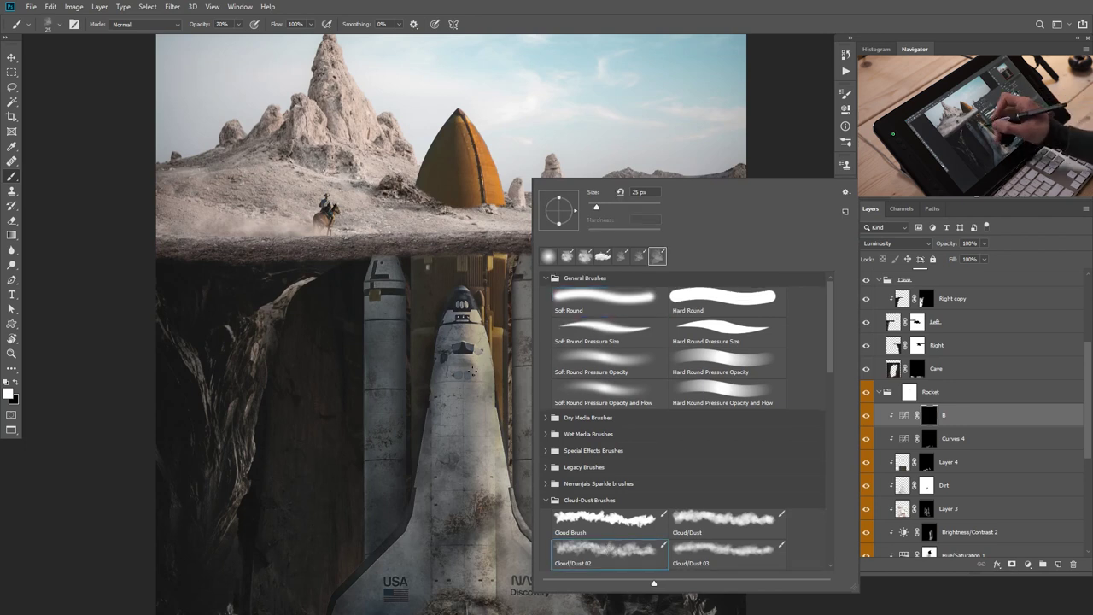
pyautogui.press('Return')
pyautogui.moveTo(513, 278); pyautogui.dragTo(534, 280)
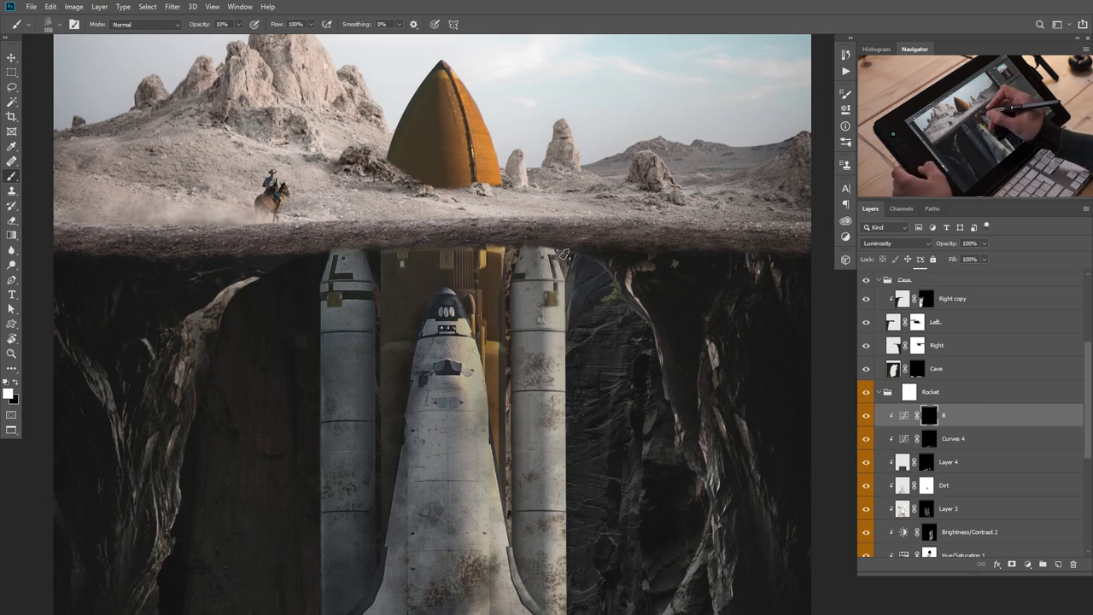
pyautogui.moveTo(509, 251); pyautogui.dragTo(361, 260)
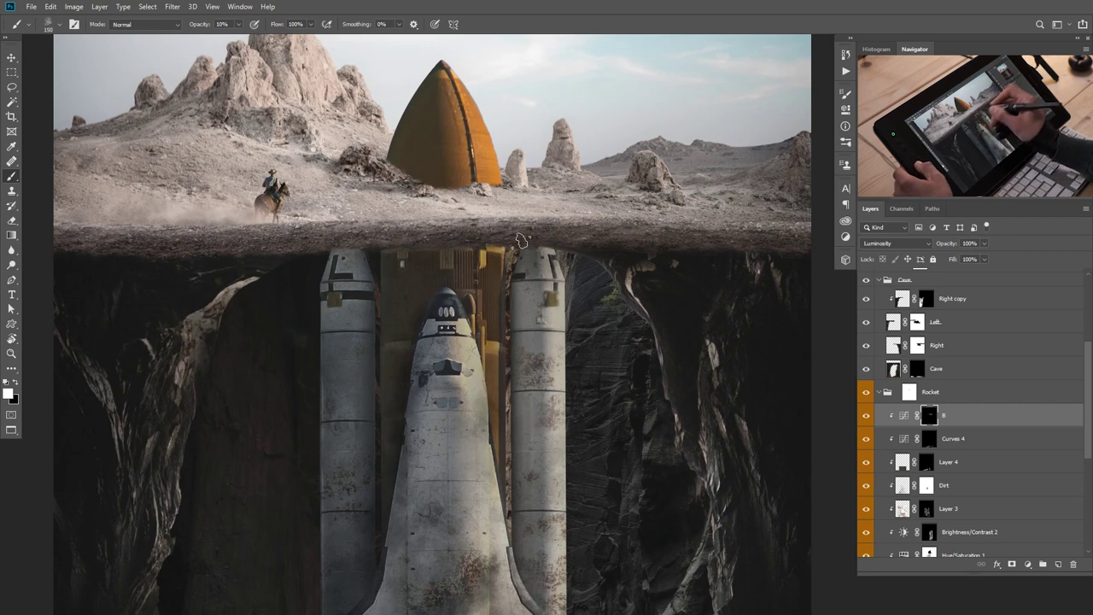
pyautogui.moveTo(564, 251)
pyautogui.mouseDown()
pyautogui.moveTo(487, 258)
pyautogui.moveTo(572, 248)
pyautogui.mouseUp()
pyautogui.press('2')
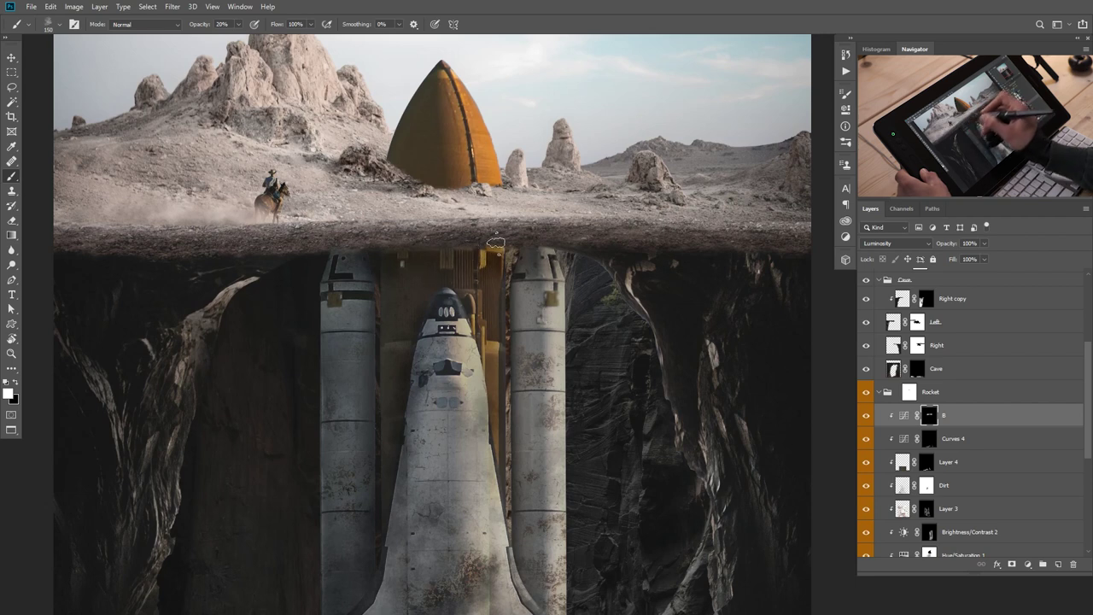
# Darken the B curve further by moving its point to input 185, output 107.
pyautogui.doubleClick(904, 418)
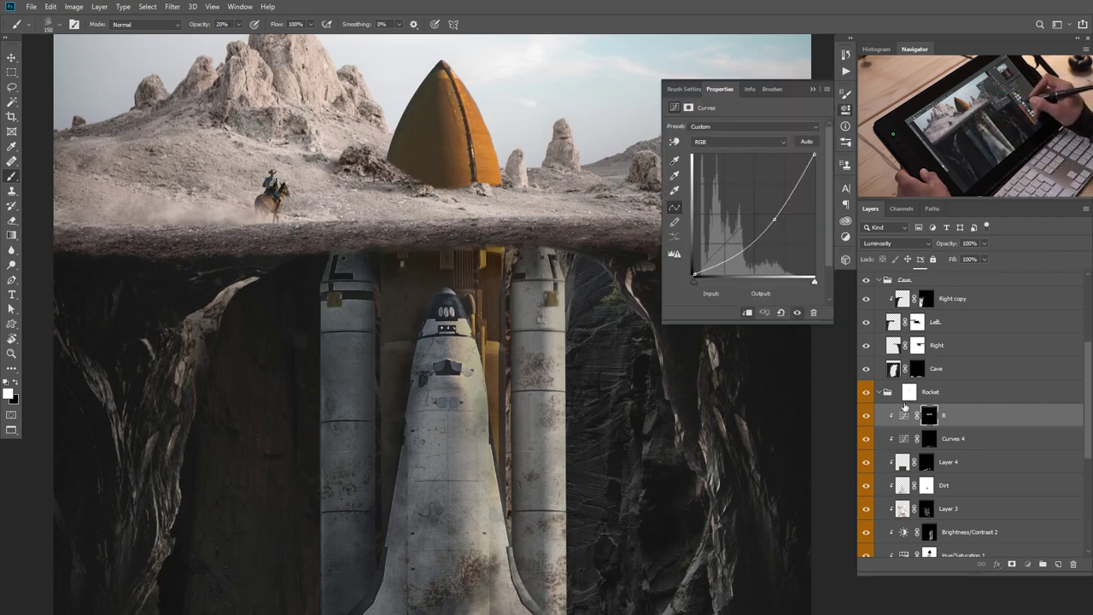
pyautogui.moveTo(776, 220); pyautogui.dragTo(782, 226)
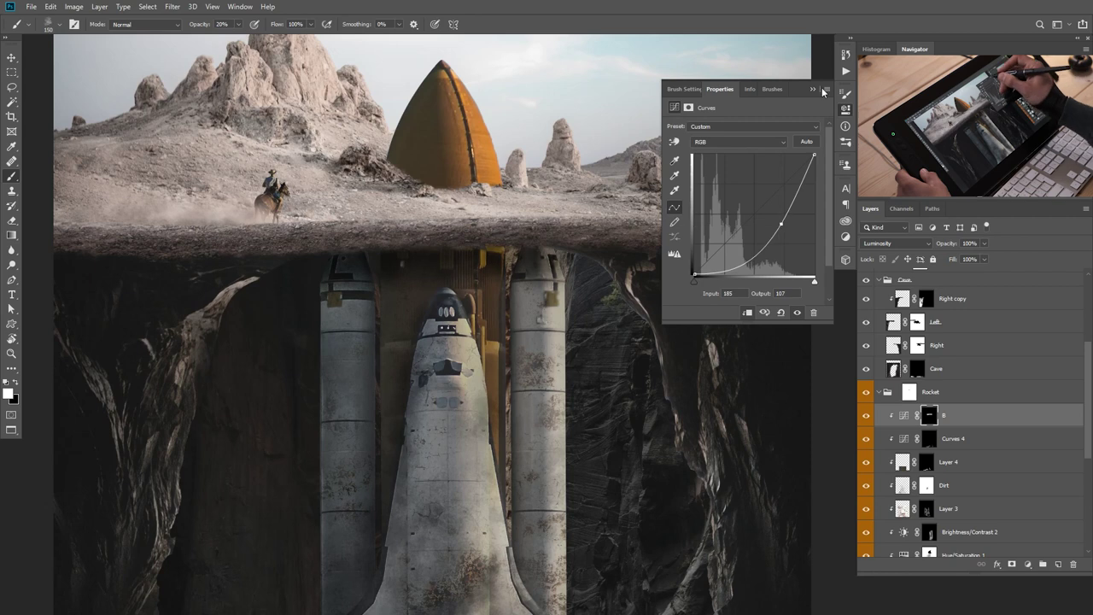
pyautogui.click(813, 90)
# Paint more shadow over the boosters, tank and shuttle on B's mask with a 200 px brush at 20% opacity.
pyautogui.press(']')
pyautogui.press(']')
pyautogui.moveTo(551, 257); pyautogui.dragTo(541, 356)
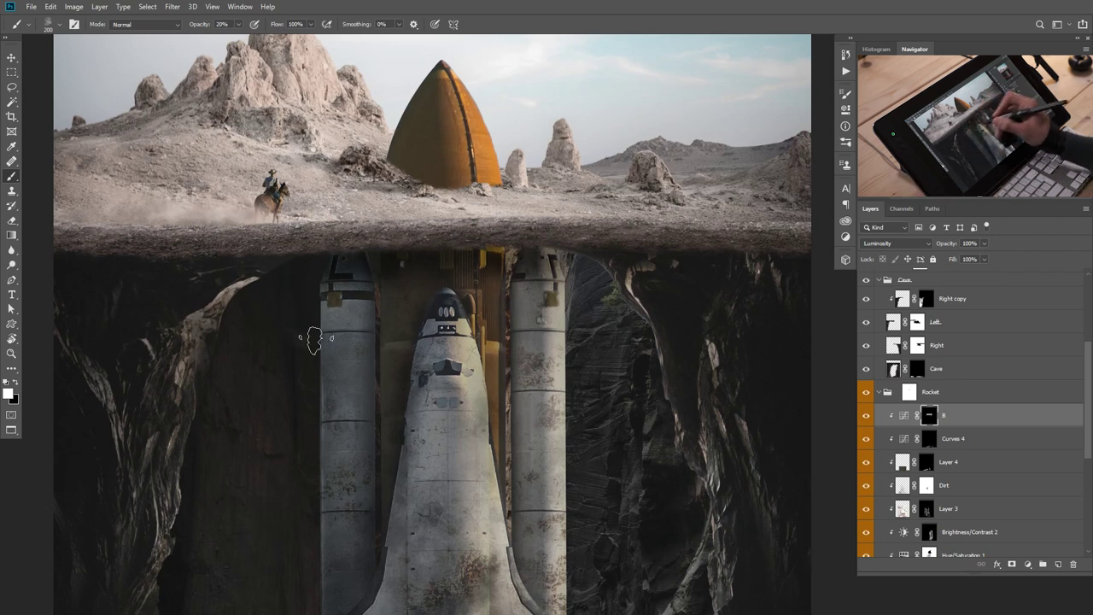
pyautogui.hotkey('ctrl', '0')
pyautogui.moveTo(489, 408); pyautogui.dragTo(464, 357)
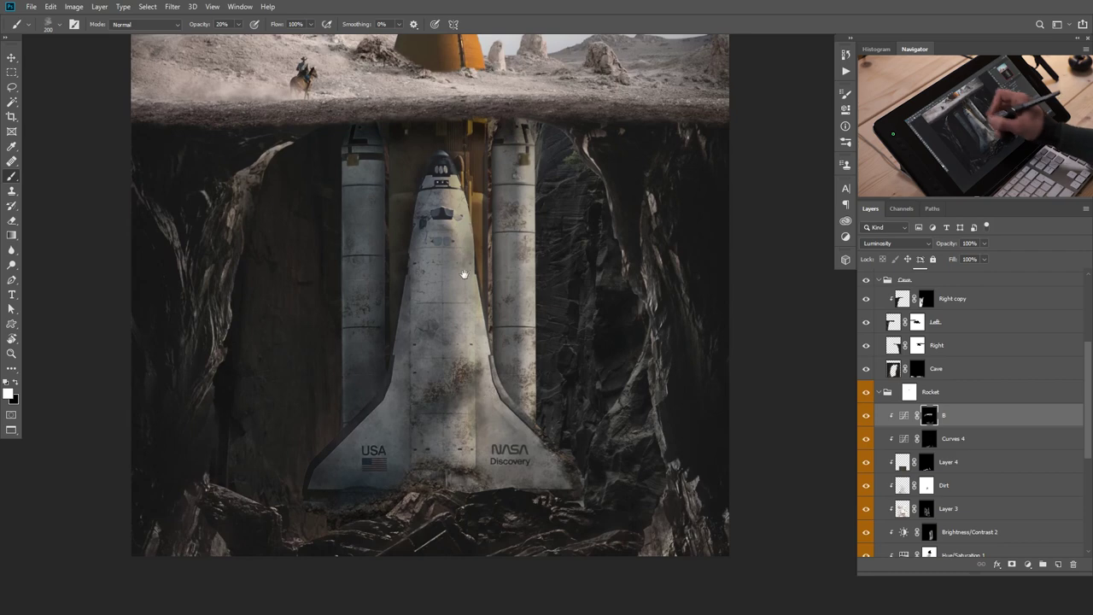
pyautogui.scroll(5, 464, 274)
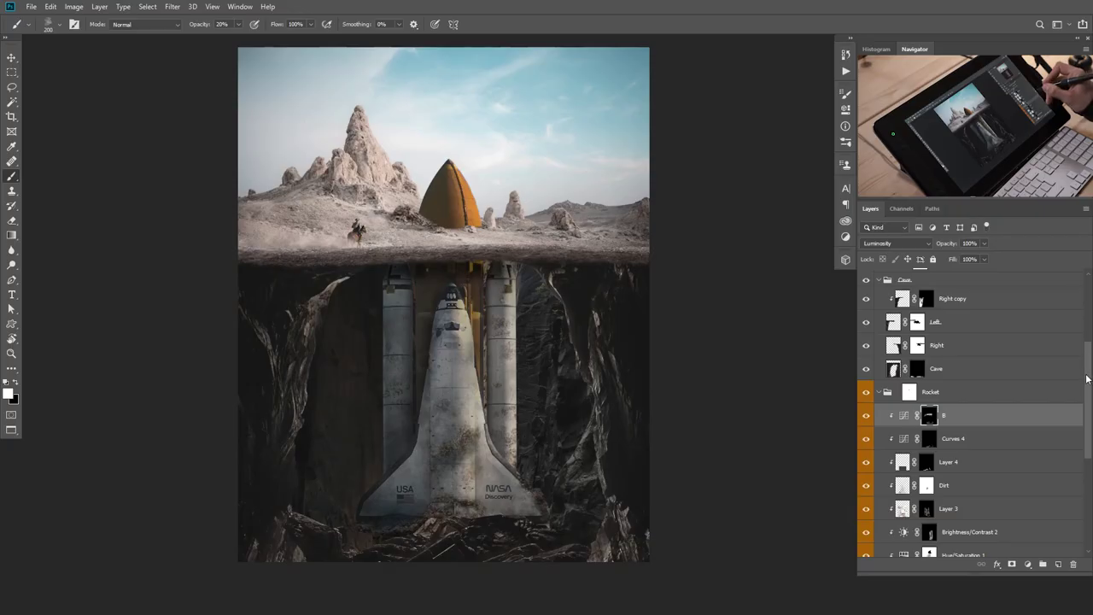
pyautogui.scroll(-2, 1090, 359)
pyautogui.moveTo(1090, 359); pyautogui.dragTo(1086, 284)
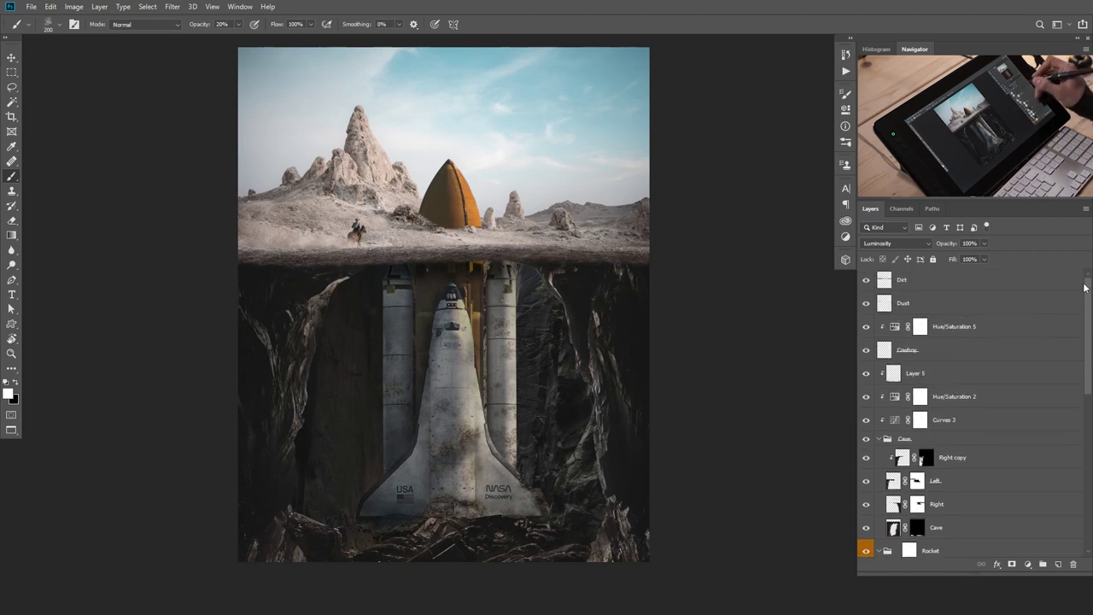
pyautogui.click(890, 282)
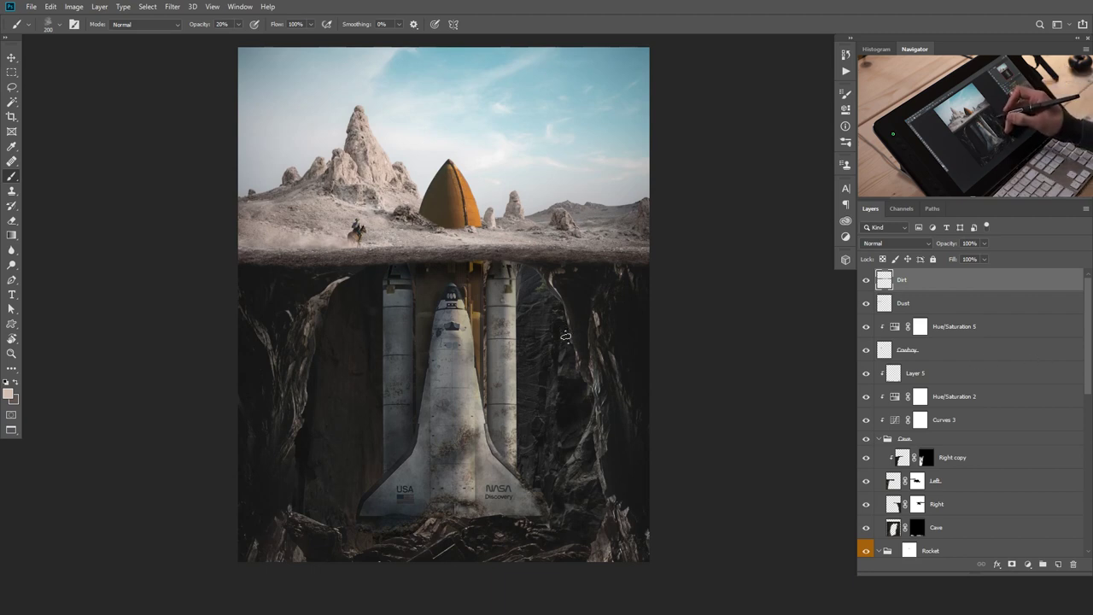
# Add a clipped Curves adjustment above Brightness/Contrast 1 for the cave wall and darken it with a point at input 150, output 121.
pyautogui.moveTo(1084, 376); pyautogui.dragTo(1089, 519)
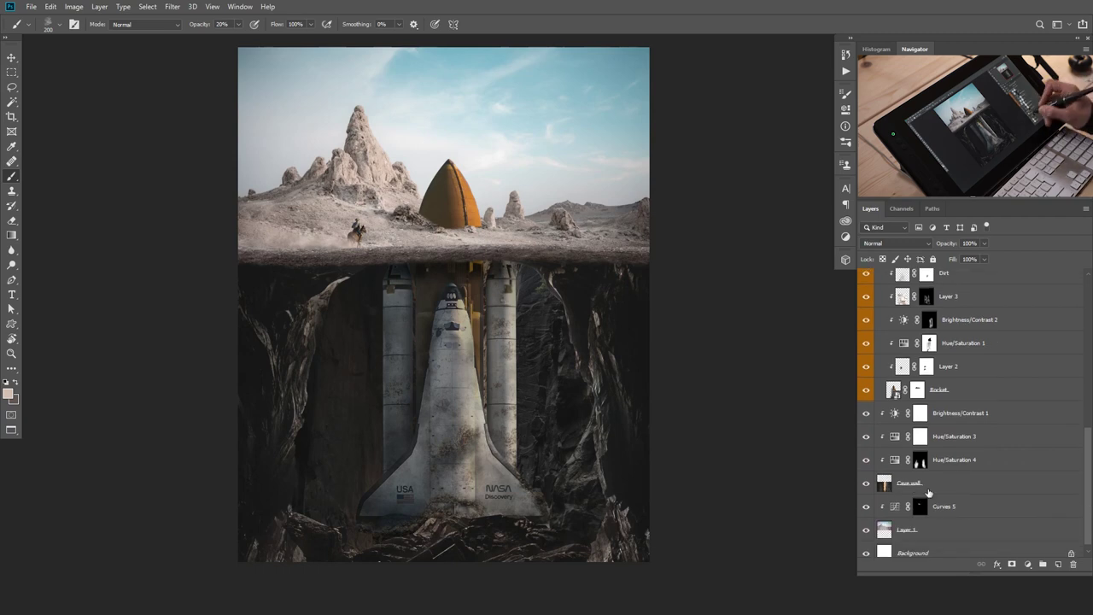
pyautogui.click(904, 420)
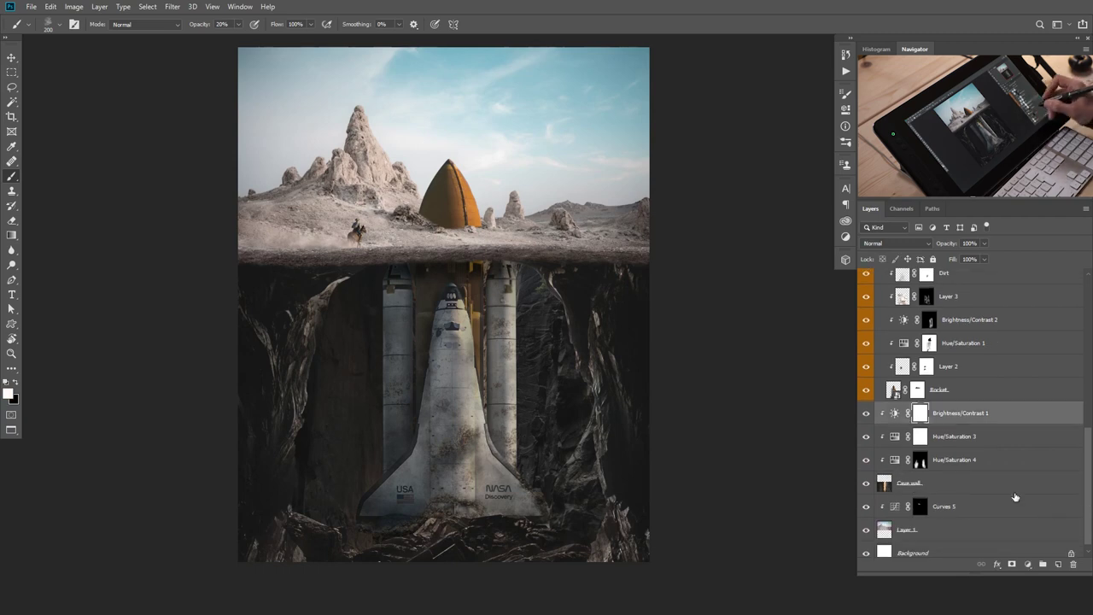
pyautogui.click(1028, 565)
pyautogui.click(1035, 423)
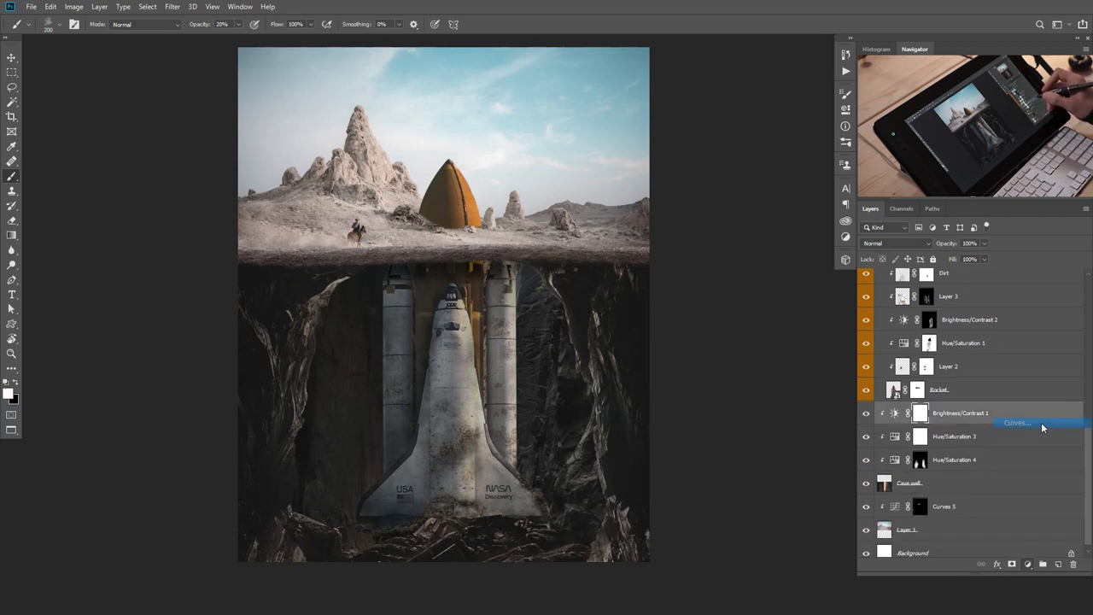
pyautogui.moveTo(756, 213); pyautogui.dragTo(766, 217)
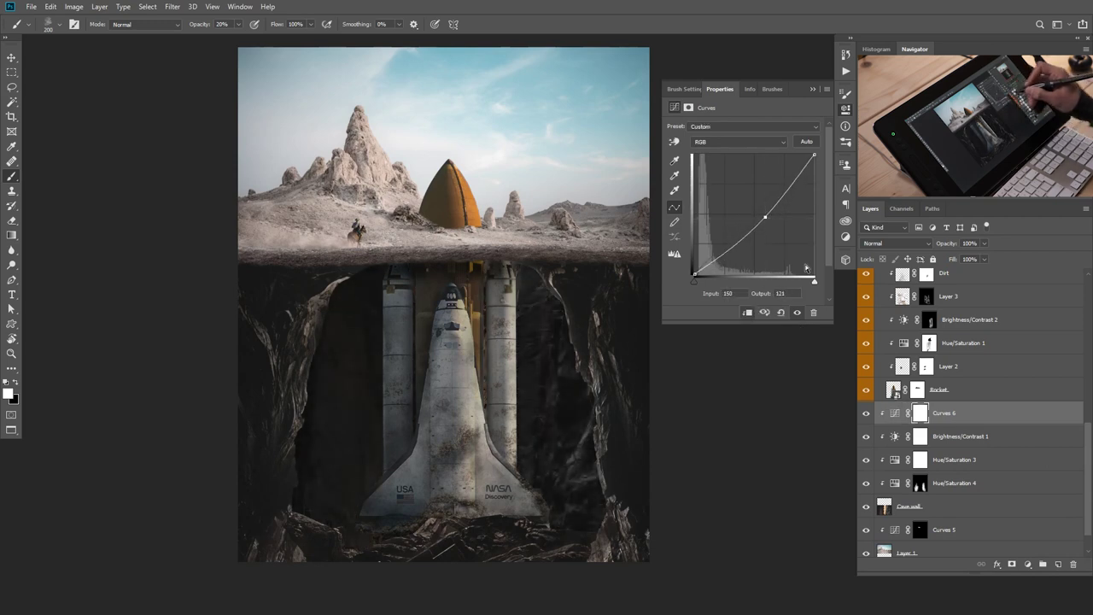
# Invert the new curve's mask and paint white with a 600 px brush at 20% opacity to darken the cave wall on both sides of the rocket.
pyautogui.hotkey('ctrl', 'i')
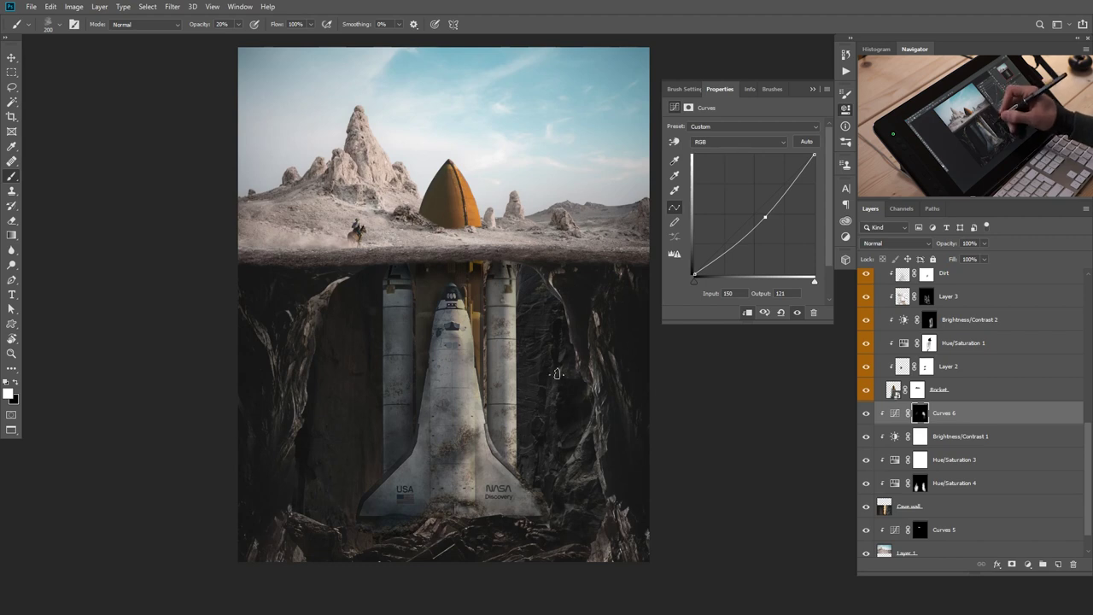
pyautogui.press(']')
pyautogui.press(']')
pyautogui.press(']')
pyautogui.press(']')
pyautogui.press(']')
pyautogui.moveTo(546, 349)
pyautogui.mouseDown()
pyautogui.moveTo(538, 447)
pyautogui.moveTo(525, 315)
pyautogui.moveTo(525, 473)
pyautogui.moveTo(555, 253)
pyautogui.moveTo(578, 317)
pyautogui.moveTo(565, 458)
pyautogui.moveTo(582, 449)
pyautogui.moveTo(573, 487)
pyautogui.mouseUp()
pyautogui.moveTo(365, 309); pyautogui.dragTo(331, 401)
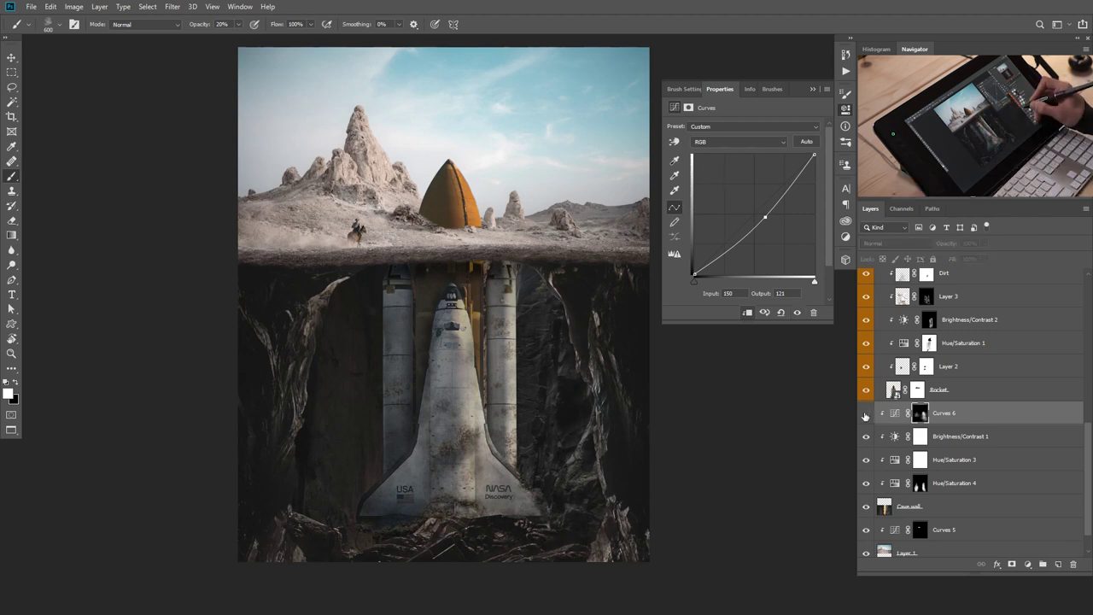
pyautogui.moveTo(570, 441); pyautogui.dragTo(571, 418)
pyautogui.click(824, 90)
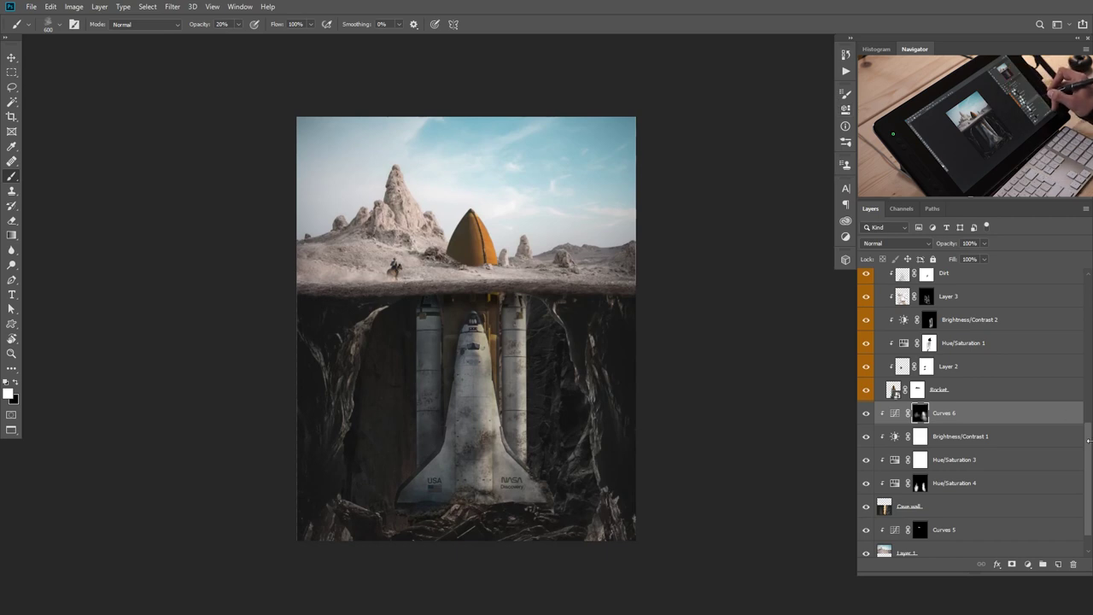
# Stamp all visible layers into a new layer above Dirt and convert it to a smart object.
pyautogui.moveTo(1089, 455); pyautogui.dragTo(1092, 242)
pyautogui.click(909, 284)
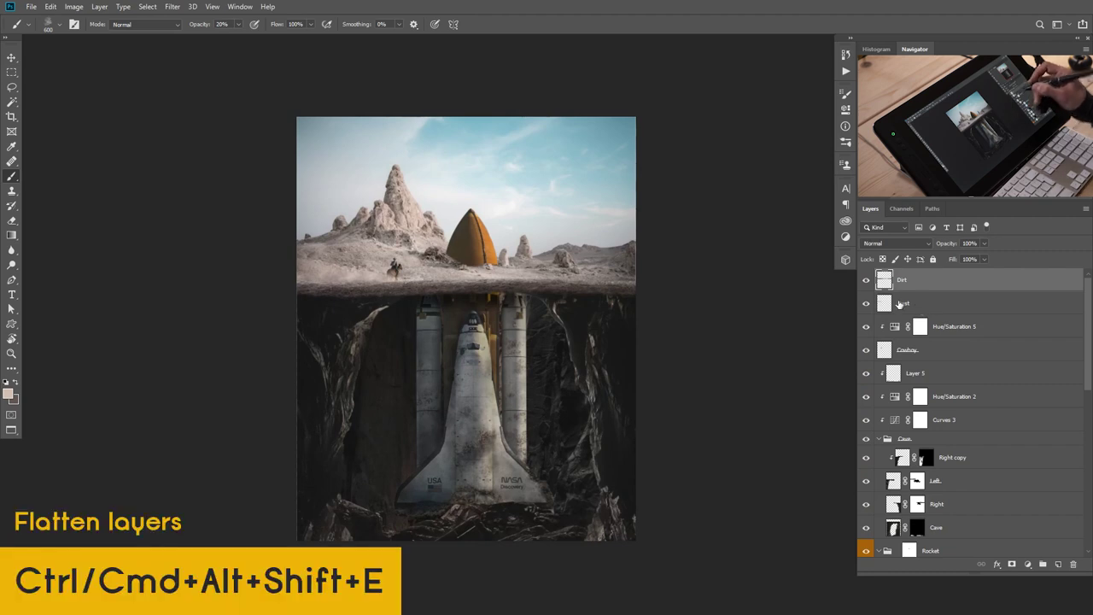
pyautogui.hotkey('ctrl', 'alt', 'shift', 'e')
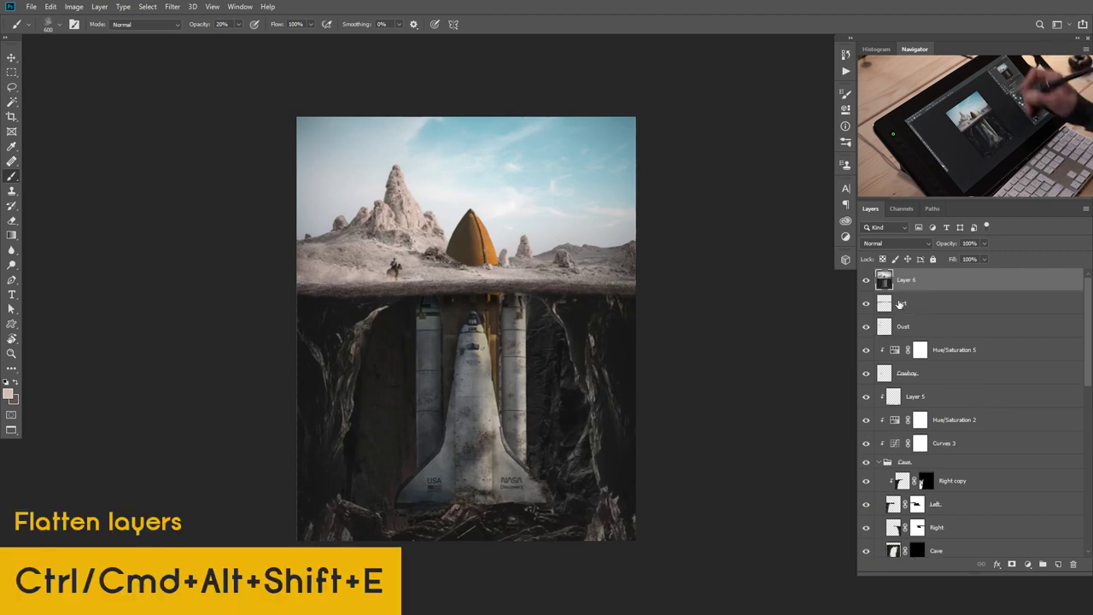
pyautogui.rightClick(961, 282)
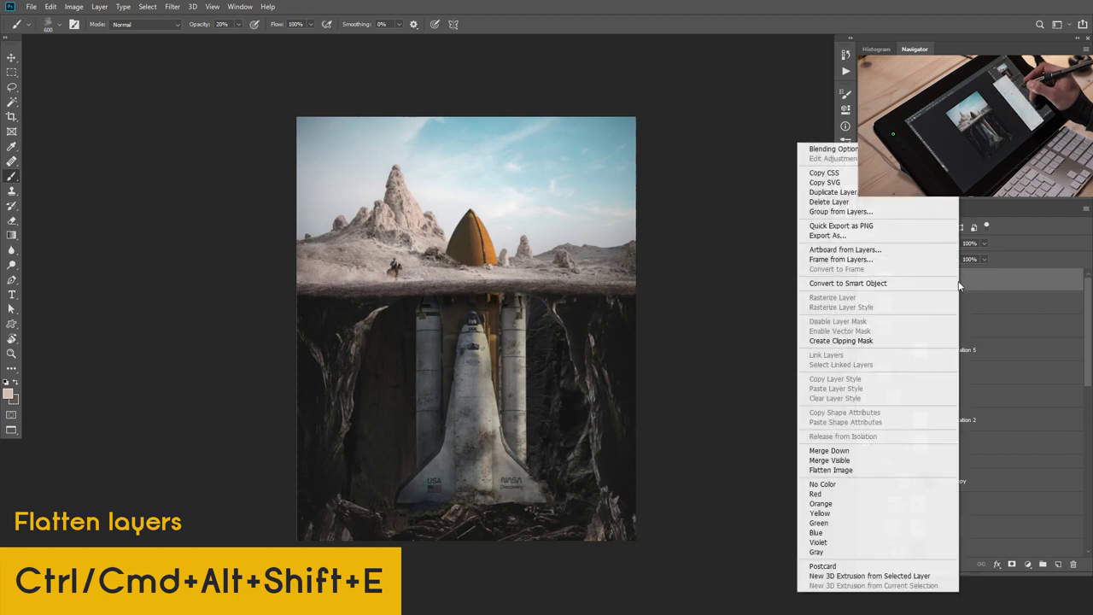
pyautogui.click(897, 283)
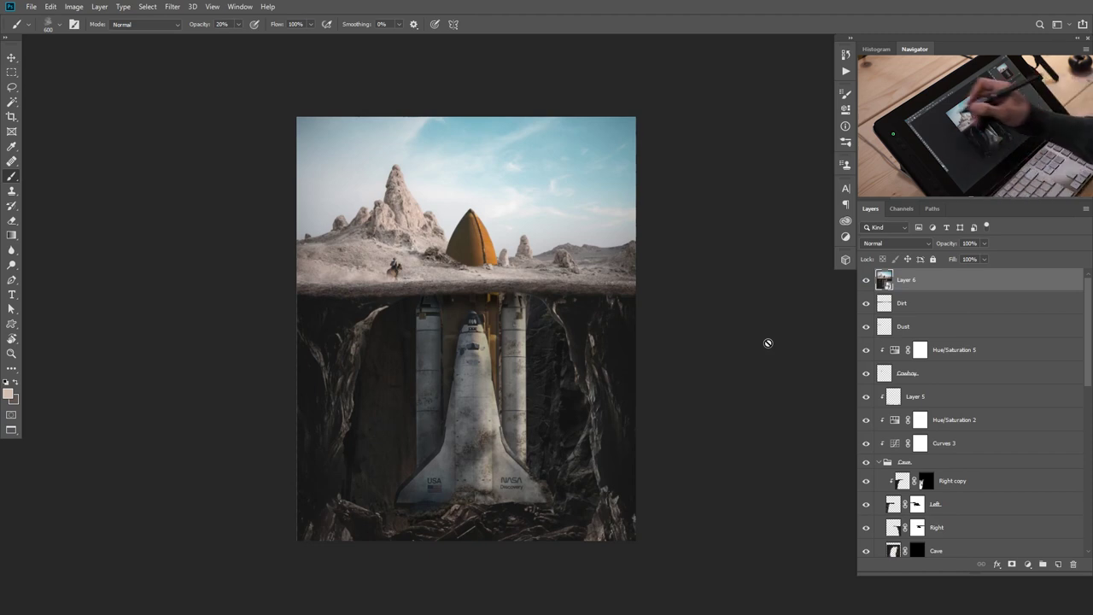
# In the Camera Raw Filter, calibrate red hue +18, saturation -15, green hue -4, saturation +5, blue hue -22, and raise blue saturation.
pyautogui.click(171, 6)
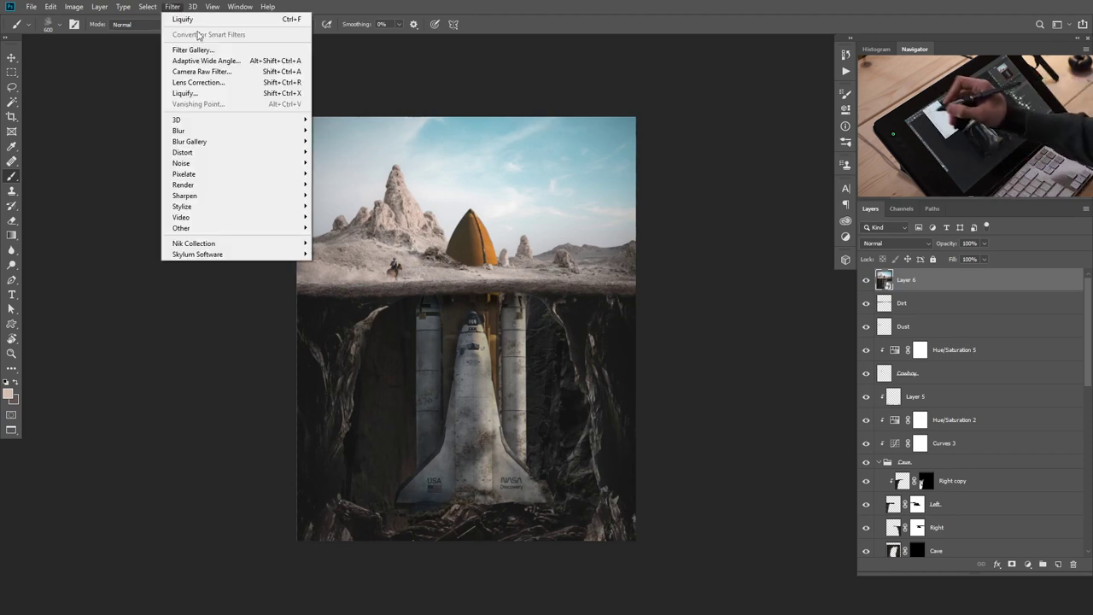
pyautogui.click(239, 73)
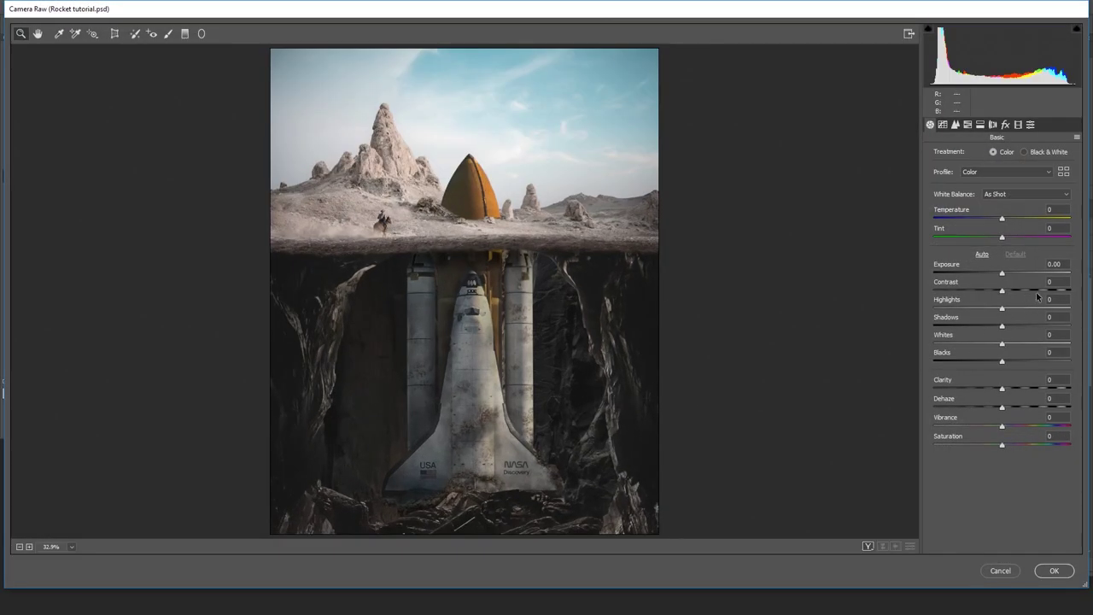
pyautogui.click(1018, 125)
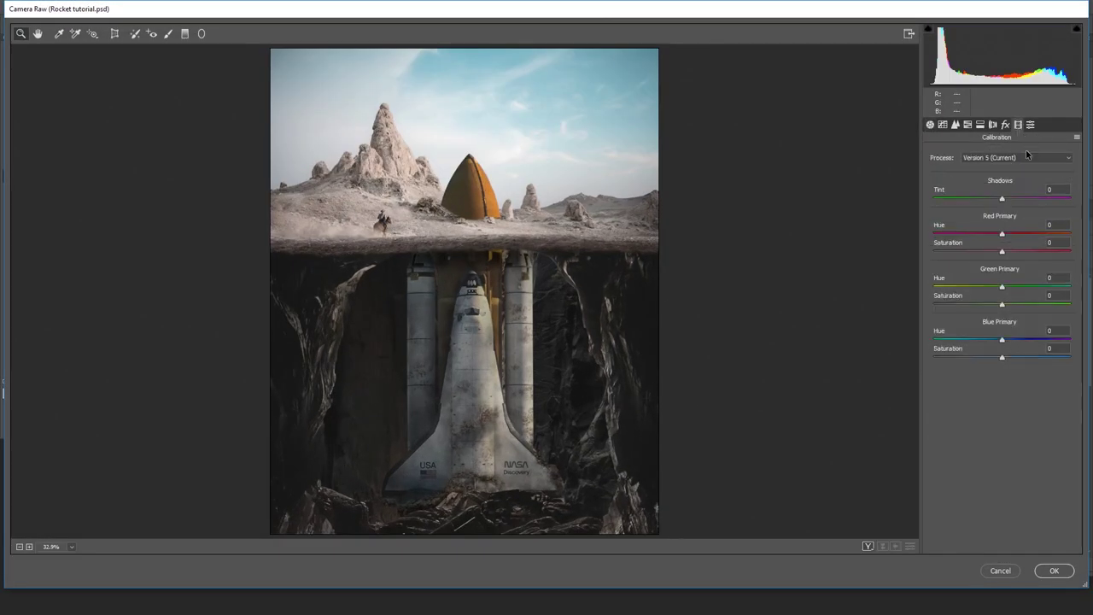
pyautogui.moveTo(1007, 237); pyautogui.dragTo(1013, 236)
pyautogui.moveTo(1003, 340); pyautogui.dragTo(1020, 358)
pyautogui.moveTo(1001, 254); pyautogui.dragTo(982, 254)
pyautogui.moveTo(1001, 296)
pyautogui.mouseDown()
pyautogui.moveTo(1026, 307)
pyautogui.moveTo(981, 314)
pyautogui.moveTo(1039, 309)
pyautogui.moveTo(1004, 311)
pyautogui.mouseUp()
pyautogui.moveTo(1012, 234); pyautogui.dragTo(1020, 238)
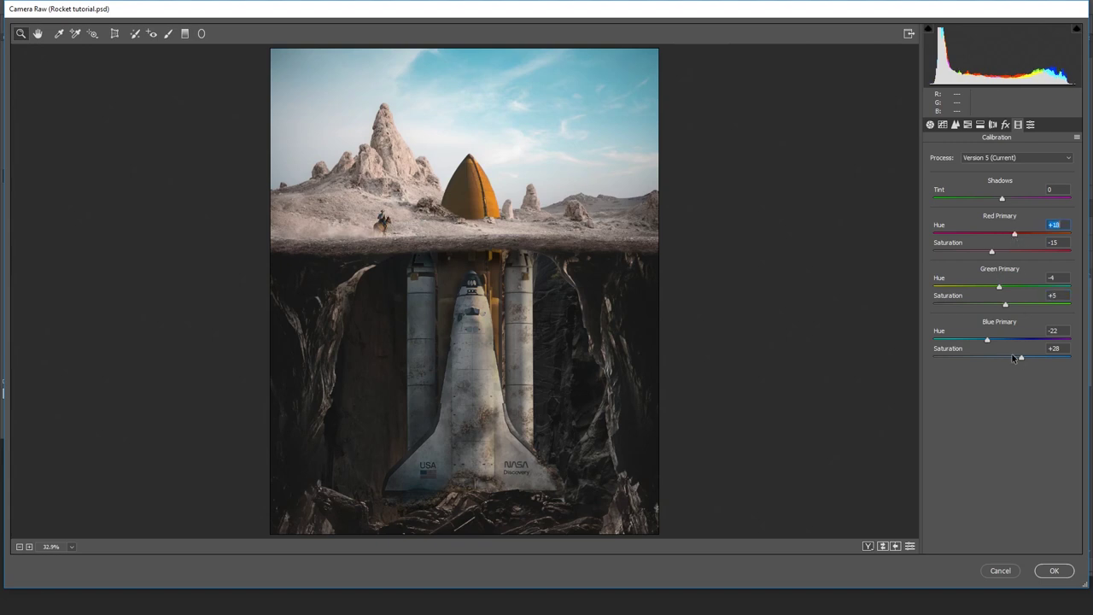
pyautogui.moveTo(1021, 358); pyautogui.dragTo(1027, 360)
# Darken the image edges with a negative post-crop vignette amount and increase its feather.
pyautogui.click(1005, 125)
pyautogui.moveTo(1004, 272); pyautogui.dragTo(987, 275)
pyautogui.moveTo(1003, 330); pyautogui.dragTo(1021, 330)
pyautogui.click(981, 125)
# Set the HSL hue of oranges to -10 and the saturation of aquas to -53 and blues to -25.
pyautogui.click(968, 125)
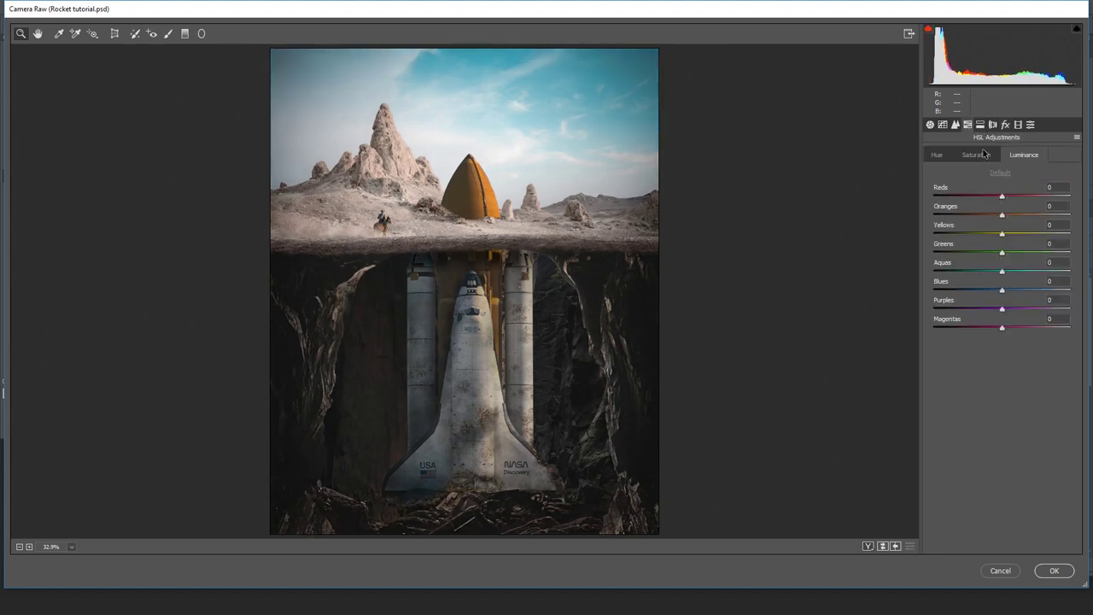
pyautogui.click(942, 156)
pyautogui.moveTo(1003, 218)
pyautogui.mouseDown()
pyautogui.moveTo(966, 219)
pyautogui.moveTo(994, 219)
pyautogui.mouseUp()
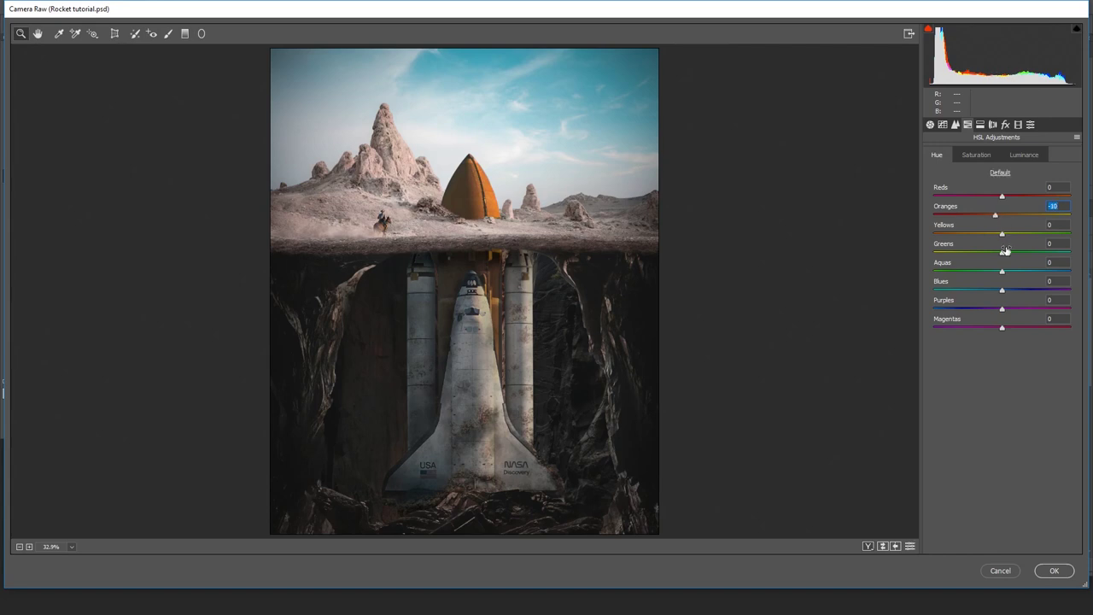
pyautogui.click(978, 155)
pyautogui.moveTo(1004, 290); pyautogui.dragTo(979, 296)
pyautogui.doubleClick(962, 291)
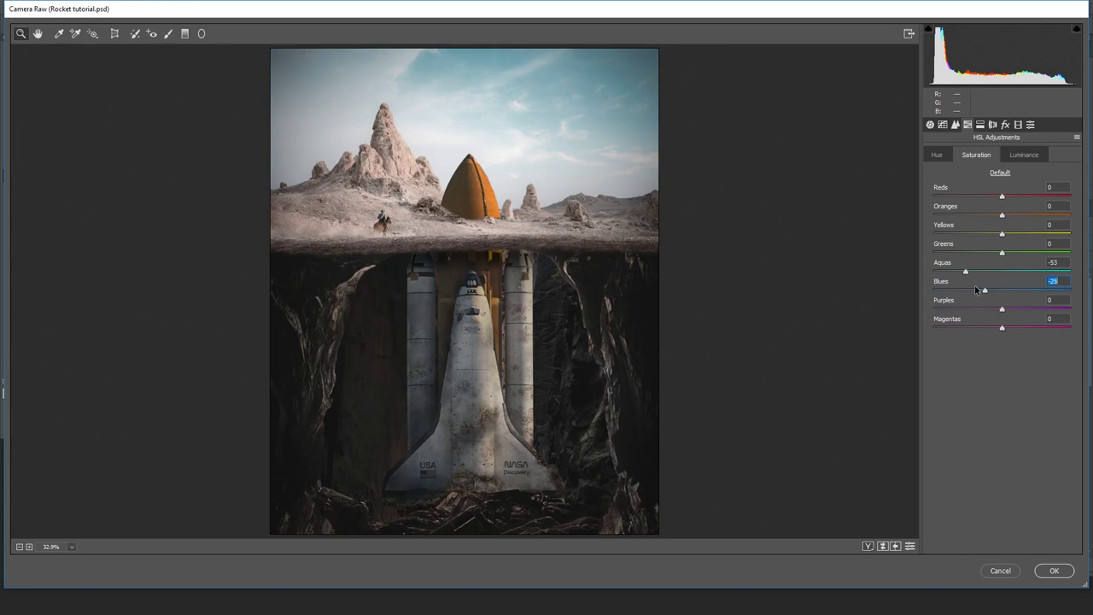
# Raise the luminance of the blues, fine-tune the oranges' luminance, and set the hue of yellows to -3.
pyautogui.click(1024, 156)
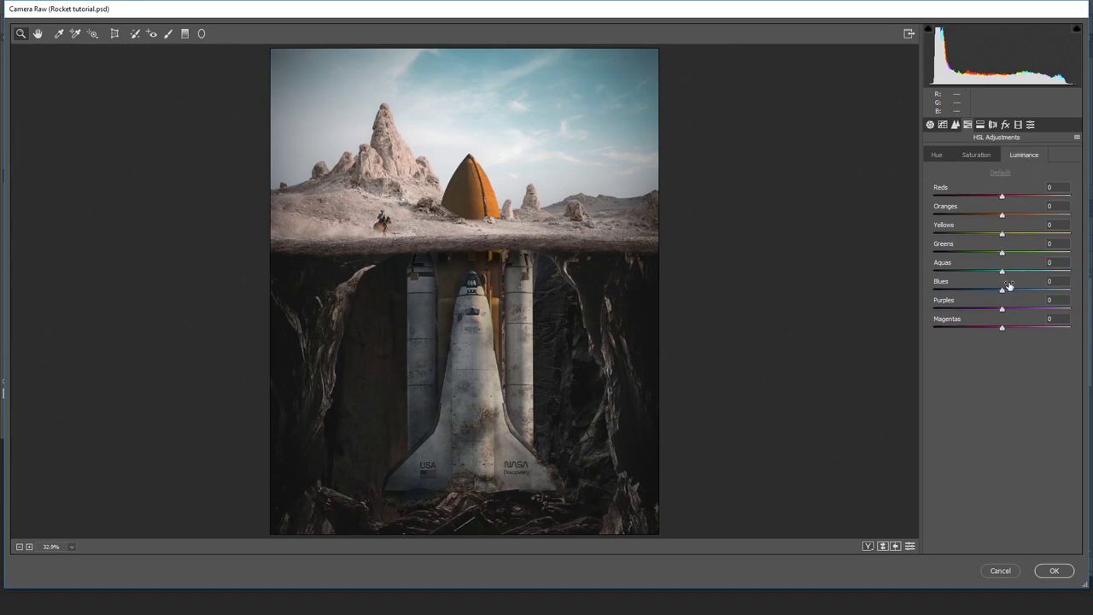
pyautogui.moveTo(1004, 293); pyautogui.dragTo(1023, 292)
pyautogui.moveTo(1005, 217)
pyautogui.mouseDown()
pyautogui.moveTo(1015, 217)
pyautogui.moveTo(996, 218)
pyautogui.moveTo(1005, 217)
pyautogui.mouseUp()
pyautogui.moveTo(1003, 235)
pyautogui.mouseDown()
pyautogui.moveTo(1027, 235)
pyautogui.moveTo(985, 236)
pyautogui.moveTo(1030, 237)
pyautogui.moveTo(998, 239)
pyautogui.mouseUp()
pyautogui.click(941, 156)
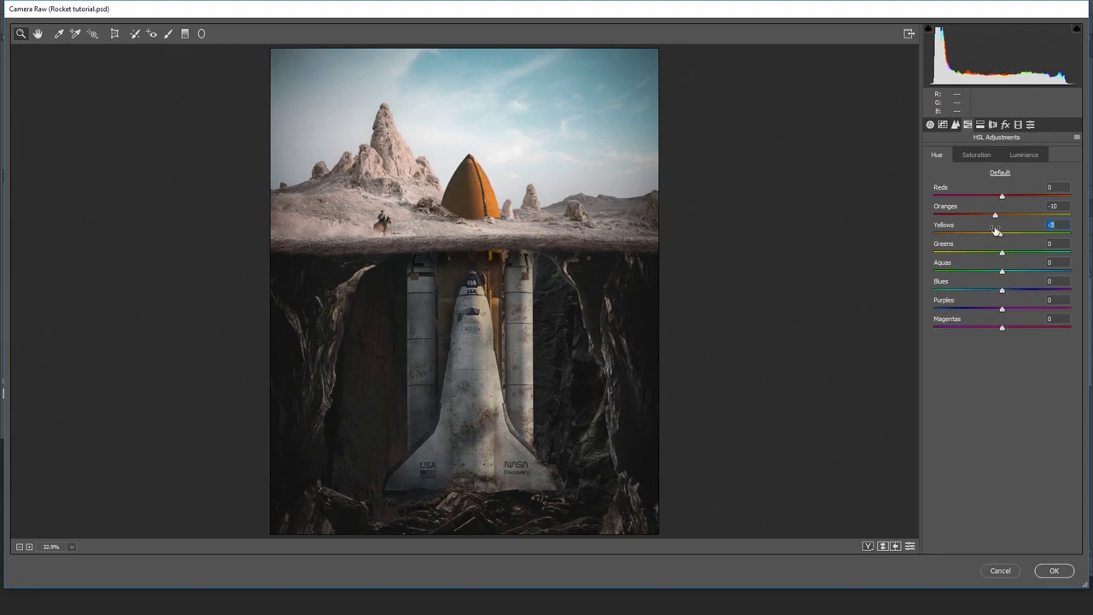
# Sharpen the image with an amount of about 96 and a radius of 0.8, and raise the masking to limit it to edges.
pyautogui.click(955, 125)
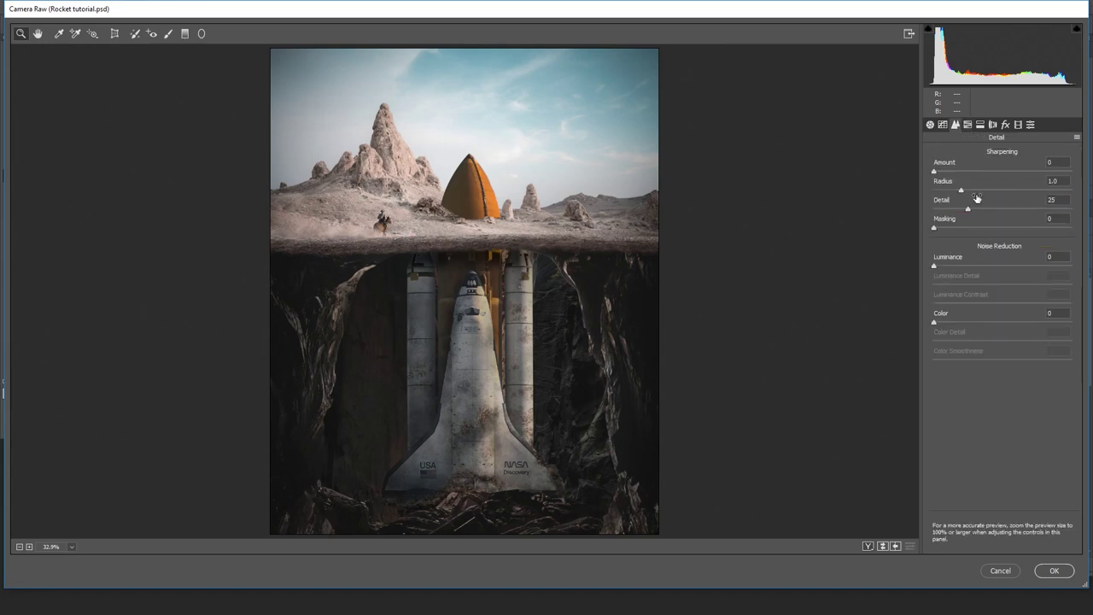
pyautogui.moveTo(944, 174); pyautogui.dragTo(1016, 177)
pyautogui.moveTo(958, 193); pyautogui.dragTo(953, 194)
pyautogui.keyDown('alt'); pyautogui.click(948, 191); pyautogui.keyUp('alt')
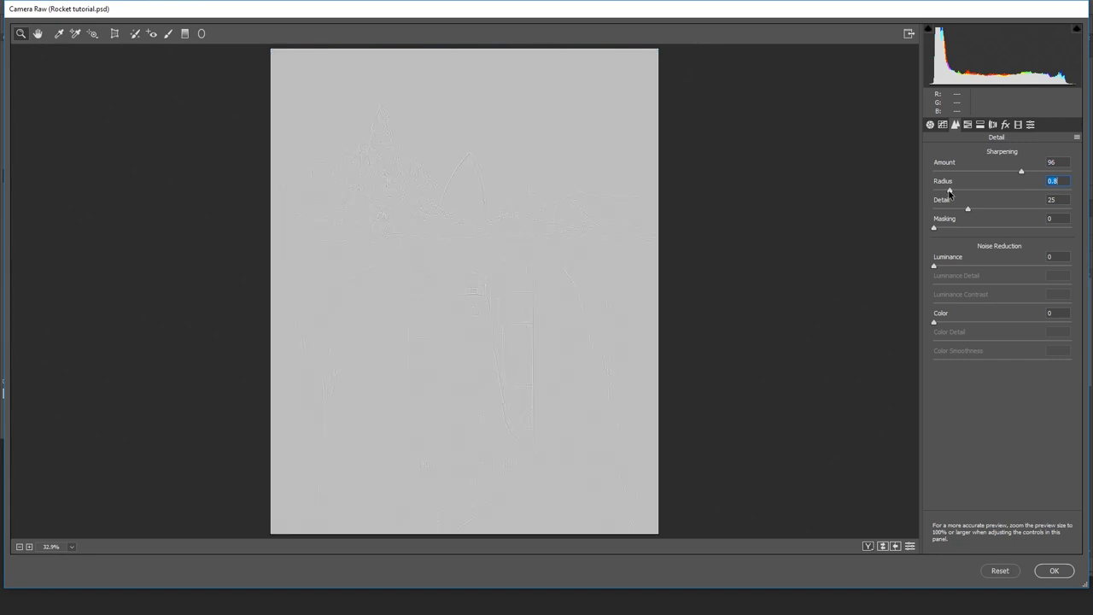
pyautogui.moveTo(985, 193); pyautogui.dragTo(956, 191)
pyautogui.press('alt')
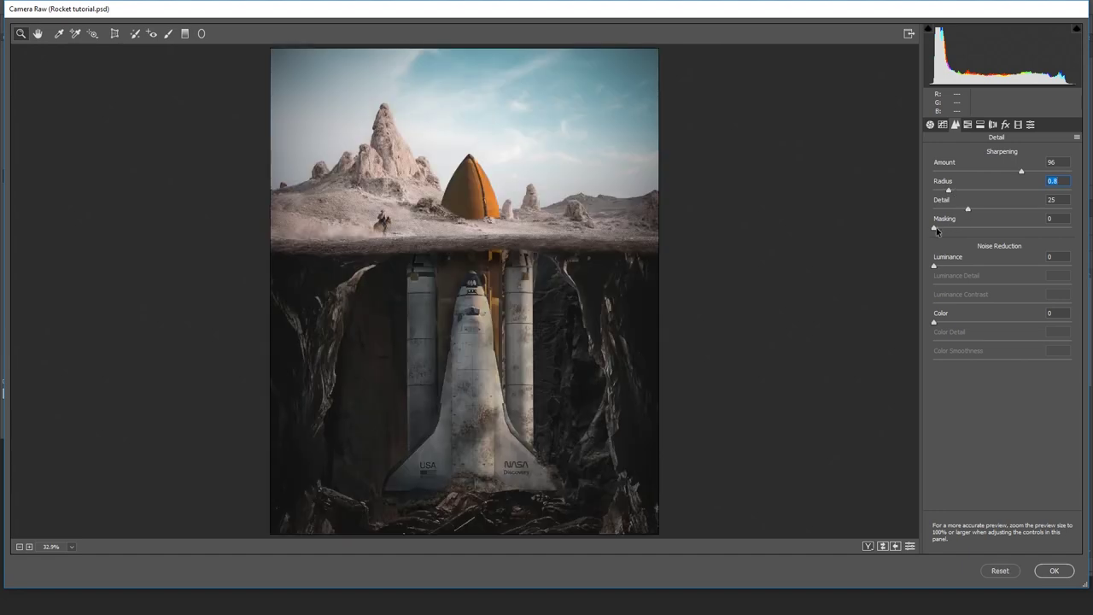
pyautogui.moveTo(935, 230); pyautogui.dragTo(1038, 233)
pyautogui.moveTo(1016, 171); pyautogui.dragTo(1024, 173)
# Split-tone the shadows blue with hue 222 and saturation about 13, and set the balance to about +67.
pyautogui.click(978, 128)
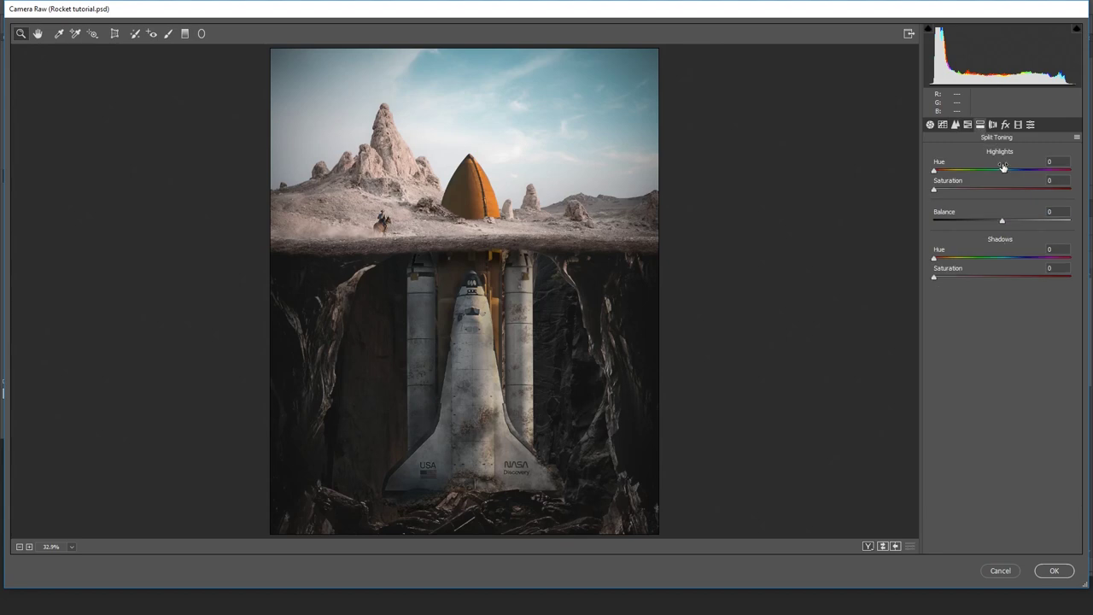
pyautogui.moveTo(1017, 259); pyautogui.dragTo(1019, 258)
pyautogui.moveTo(935, 277); pyautogui.dragTo(971, 279)
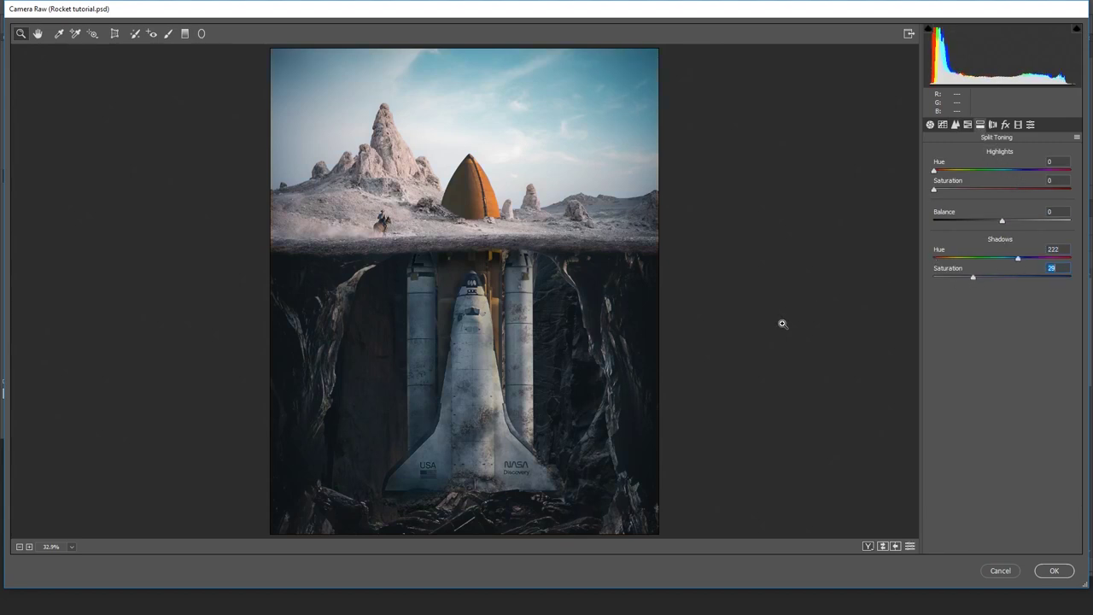
pyautogui.moveTo(1002, 224); pyautogui.dragTo(1044, 225)
pyautogui.moveTo(982, 277); pyautogui.dragTo(955, 283)
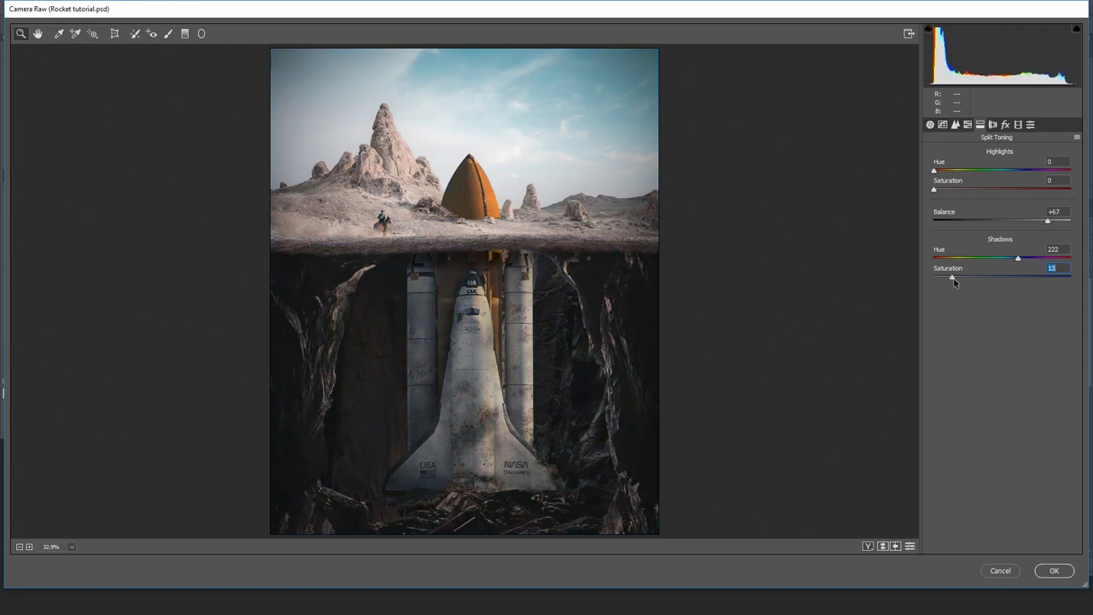
pyautogui.moveTo(1048, 223); pyautogui.dragTo(1050, 224)
pyautogui.moveTo(946, 279); pyautogui.dragTo(951, 280)
# Set the basic adjustments to contrast +24, shadows +16, blacks -11, clarity +17, vibrance +15 and saturation -5.
pyautogui.click(930, 124)
pyautogui.moveTo(1006, 293); pyautogui.dragTo(1014, 328)
pyautogui.moveTo(1006, 389); pyautogui.dragTo(1026, 389)
pyautogui.moveTo(1002, 445); pyautogui.dragTo(1013, 427)
pyautogui.moveTo(1004, 361); pyautogui.dragTo(996, 365)
pyautogui.moveTo(1019, 330); pyautogui.dragTo(1016, 330)
# Try a dehaze of -27, bring it back to -1, and readjust the contrast.
pyautogui.moveTo(1003, 407); pyautogui.dragTo(984, 409)
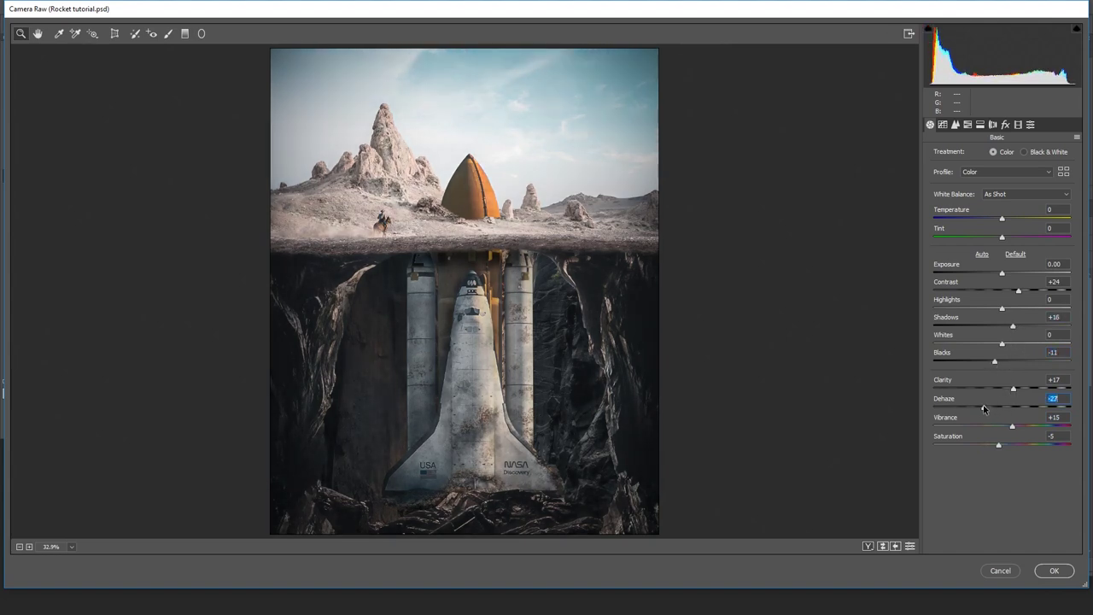
pyautogui.moveTo(979, 408); pyautogui.dragTo(1001, 409)
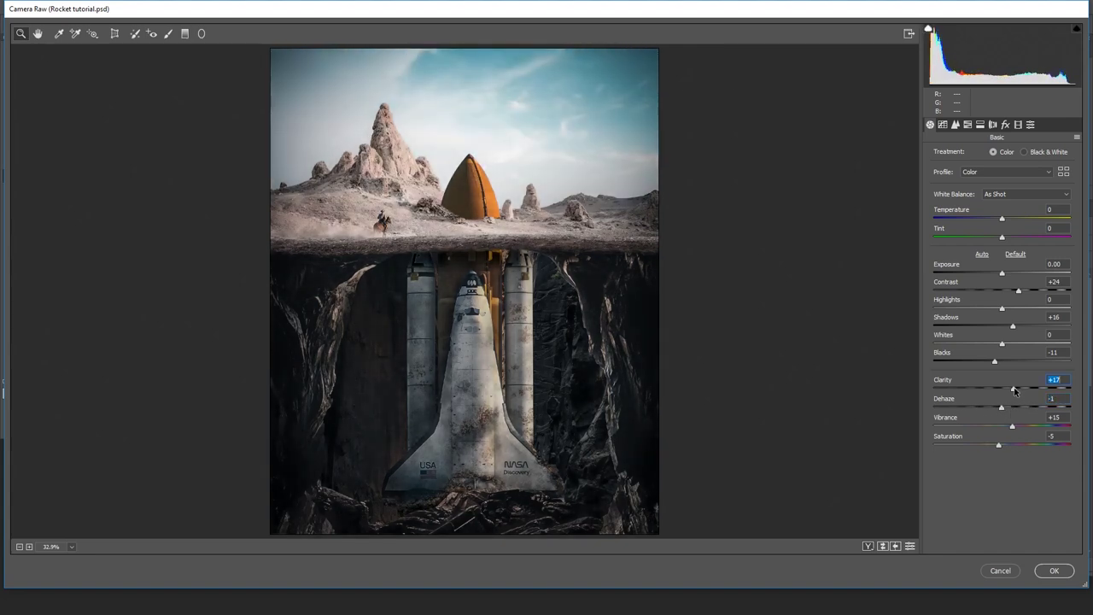
pyautogui.moveTo(996, 295); pyautogui.dragTo(1010, 297)
# Shape the RGB point tone curve by lifting the black point and adding points at 37/29, 71/59 and near the midtones.
pyautogui.click(945, 125)
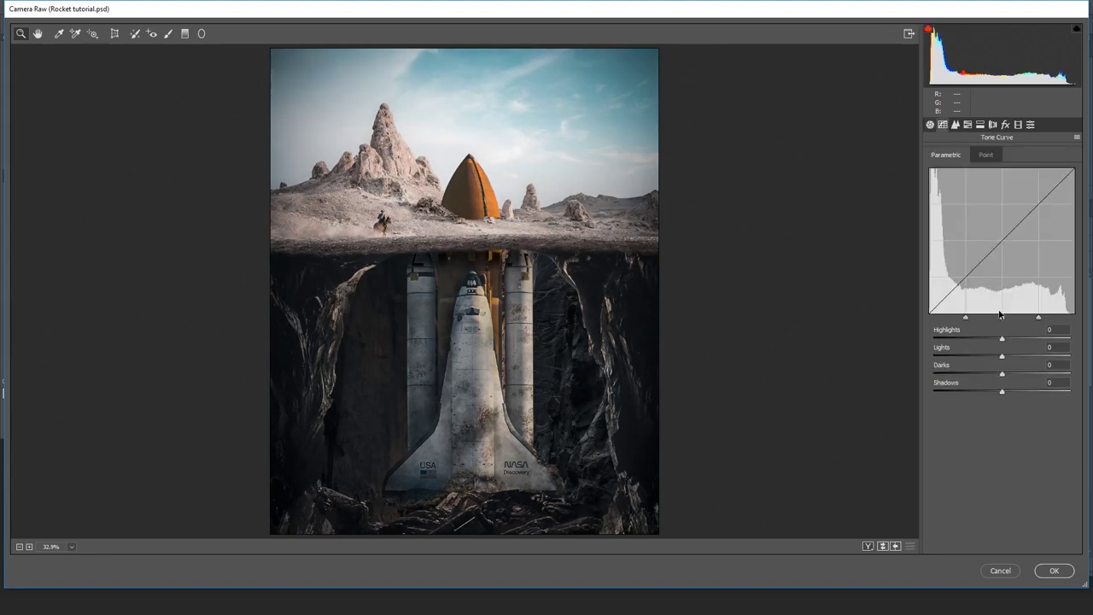
pyautogui.click(989, 155)
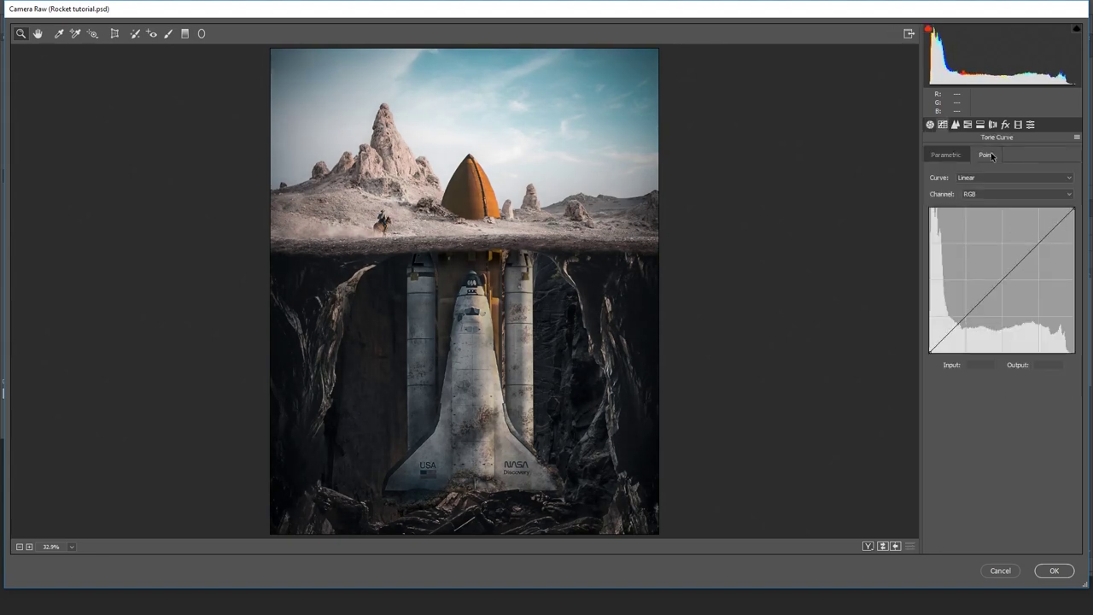
pyautogui.click(965, 317)
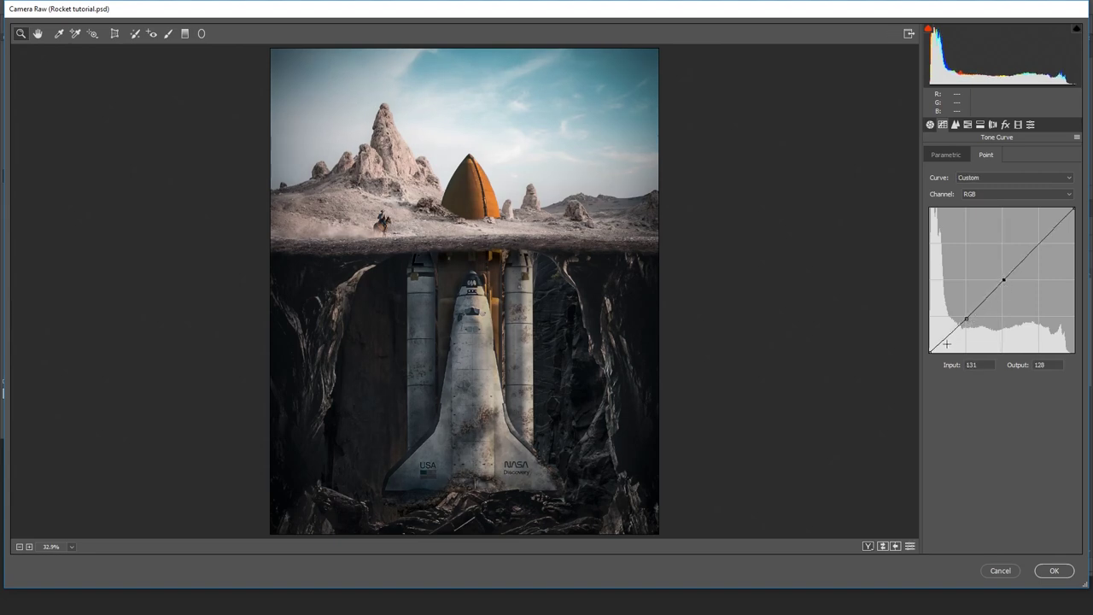
pyautogui.moveTo(931, 350)
pyautogui.mouseDown()
pyautogui.moveTo(930, 336)
pyautogui.moveTo(929, 346)
pyautogui.mouseUp()
pyautogui.click(950, 336)
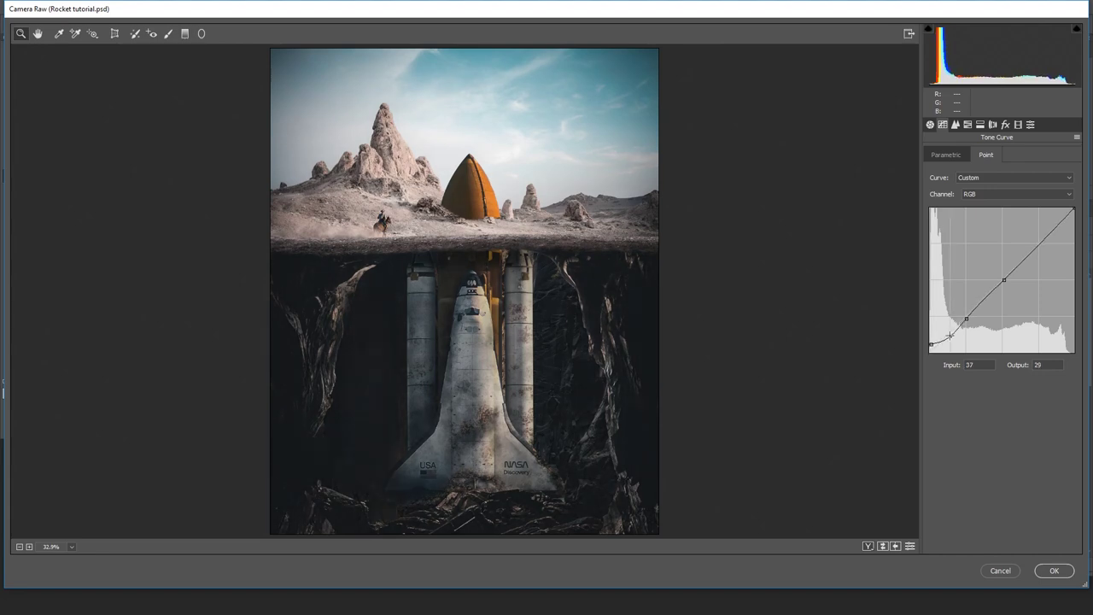
pyautogui.moveTo(966, 319); pyautogui.dragTo(971, 319)
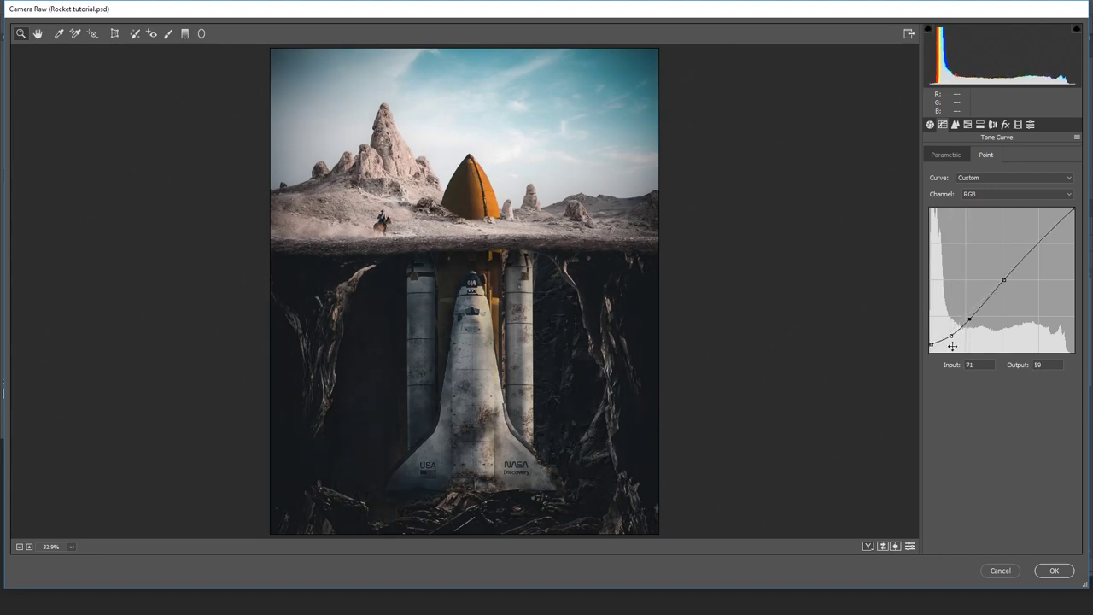
# Remove all added points from the RGB point curve, restore its black point to 0/0, and apply the Camera Raw filter.
pyautogui.moveTo(971, 321); pyautogui.dragTo(1008, 372)
pyautogui.moveTo(931, 344); pyautogui.dragTo(924, 387)
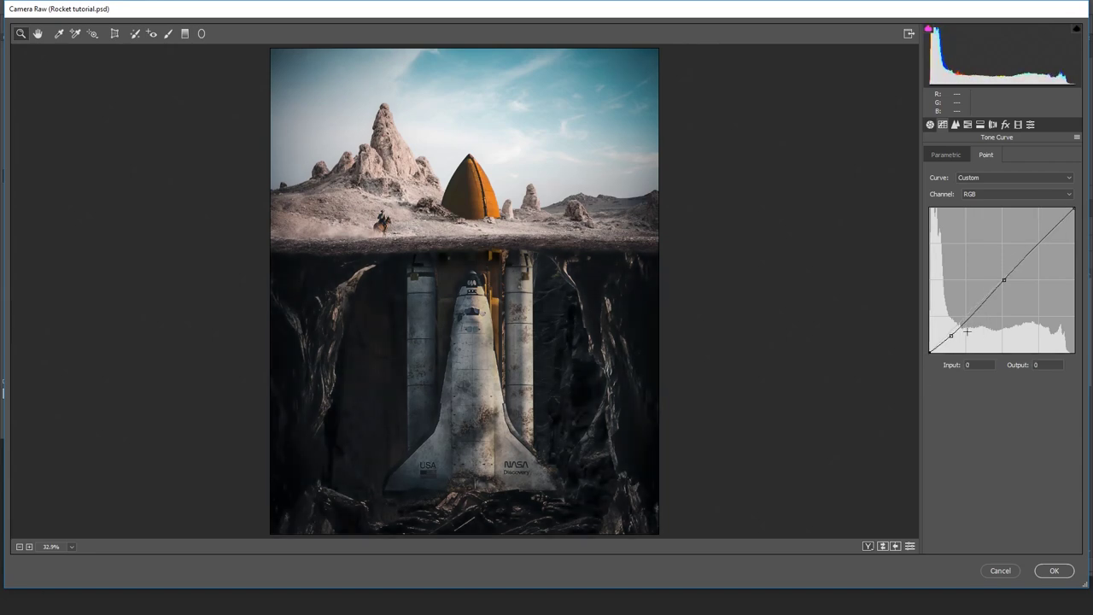
pyautogui.moveTo(951, 335); pyautogui.dragTo(986, 370)
pyautogui.moveTo(1004, 280); pyautogui.dragTo(1082, 330)
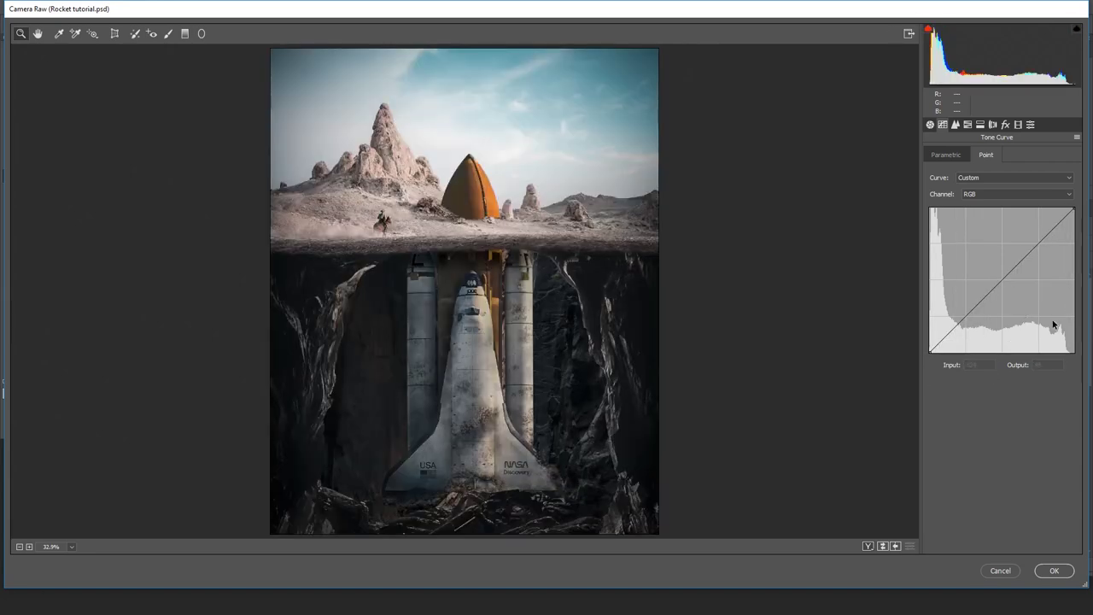
pyautogui.click(932, 125)
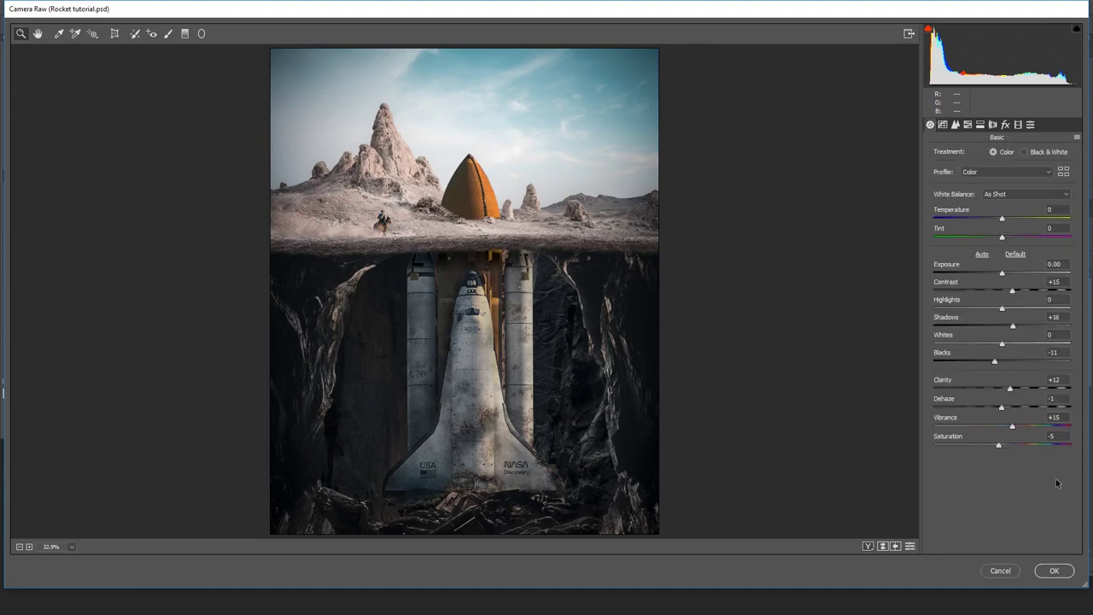
pyautogui.click(1054, 571)
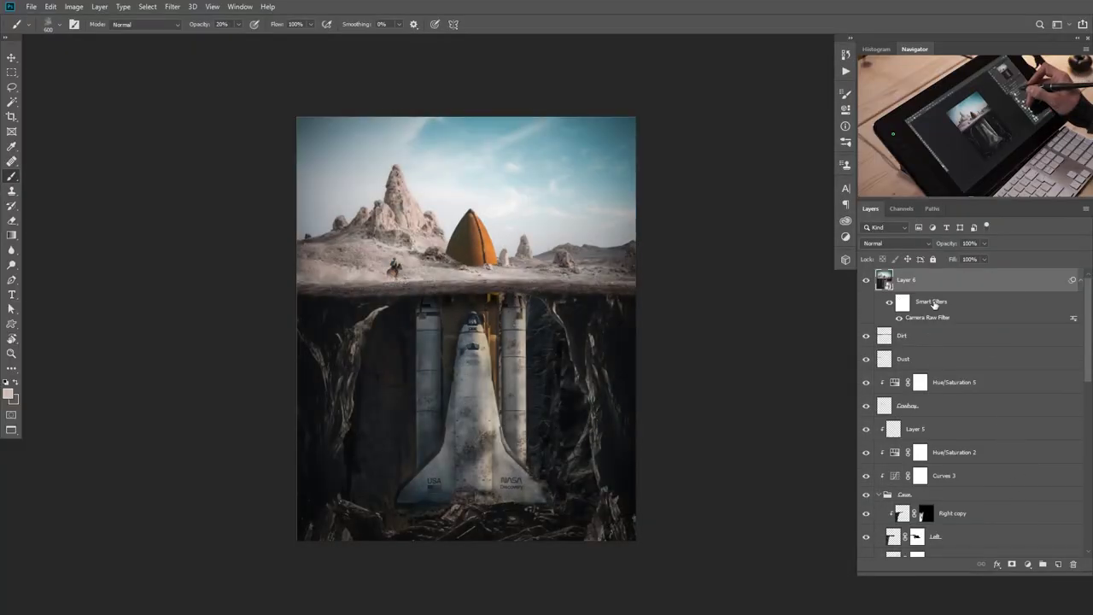
# Examine the graded composite up close and compare the full image with Layer 6 hidden and shown.
pyautogui.moveTo(527, 383)
pyautogui.mouseDown()
pyautogui.moveTo(569, 388)
pyautogui.moveTo(593, 376)
pyautogui.mouseUp()
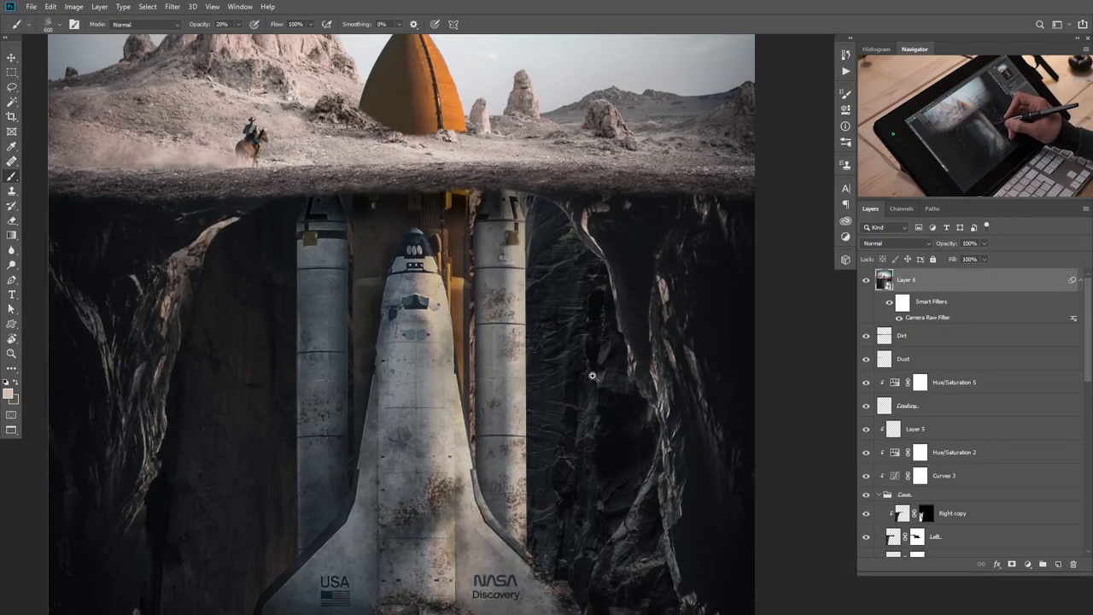
pyautogui.hotkey('ctrl', '0')
pyautogui.click(868, 280)
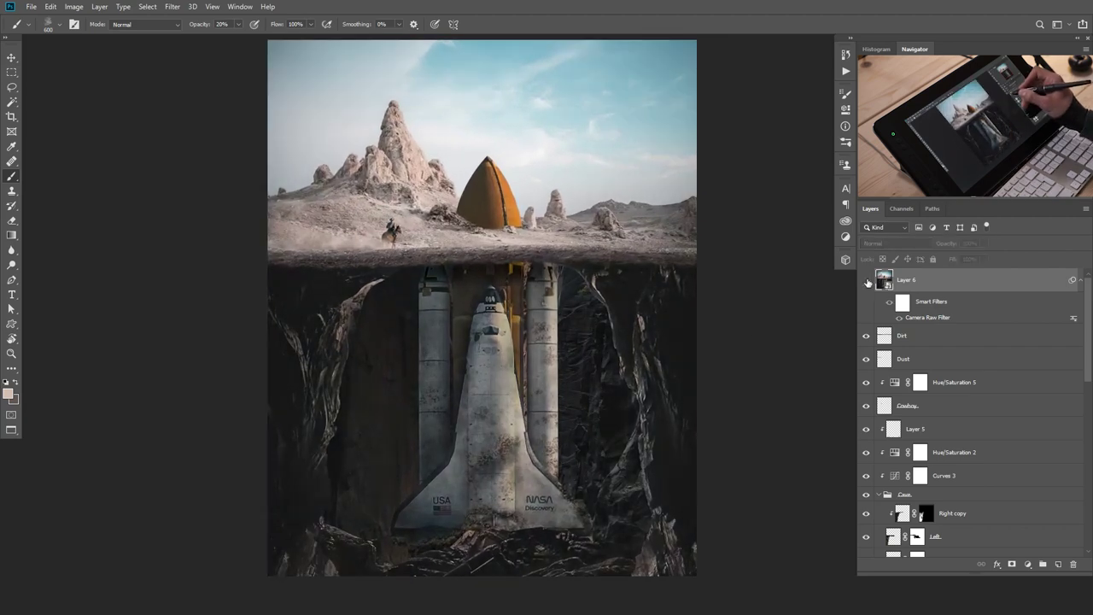
pyautogui.click(868, 282)
pyautogui.moveTo(641, 381); pyautogui.dragTo(591, 390)
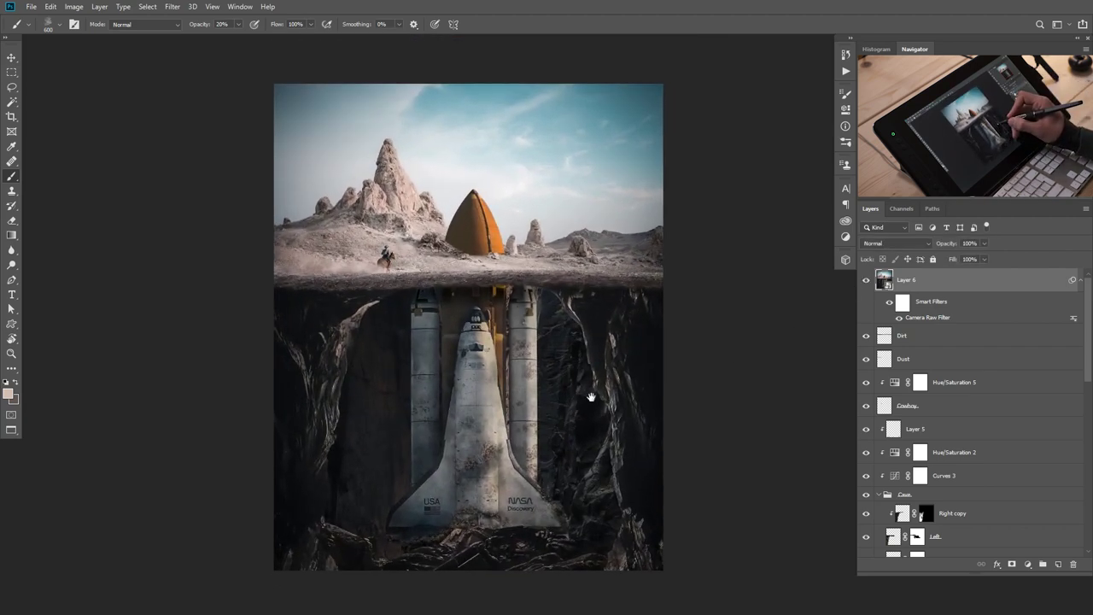
# Set the Camera Raw temperature to +1 and tint to -3, and darken the cave upward with a graduated filter at exposure -0.25 and shadows -9.
pyautogui.doubleClick(928, 318)
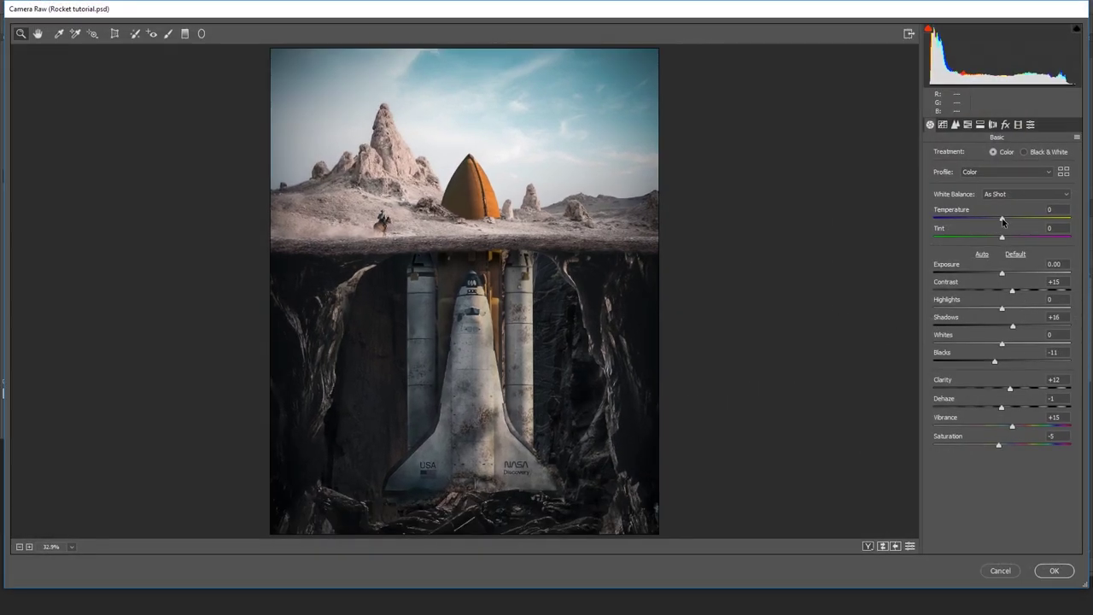
pyautogui.moveTo(998, 223); pyautogui.dragTo(1007, 223)
pyautogui.click(185, 33)
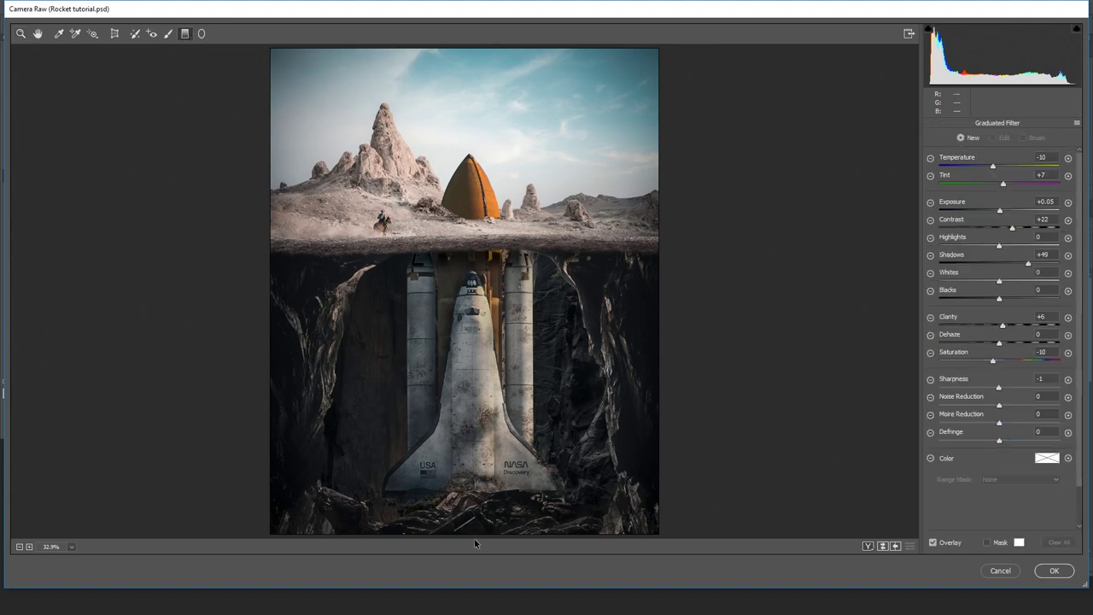
pyautogui.moveTo(468, 531); pyautogui.dragTo(469, 309)
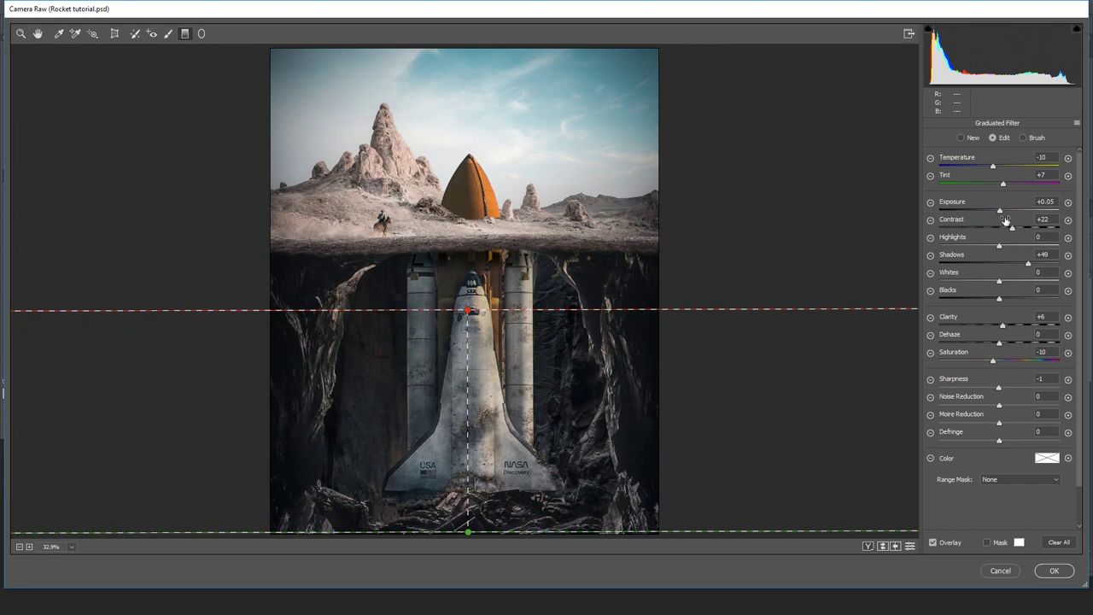
pyautogui.moveTo(1008, 267); pyautogui.dragTo(996, 267)
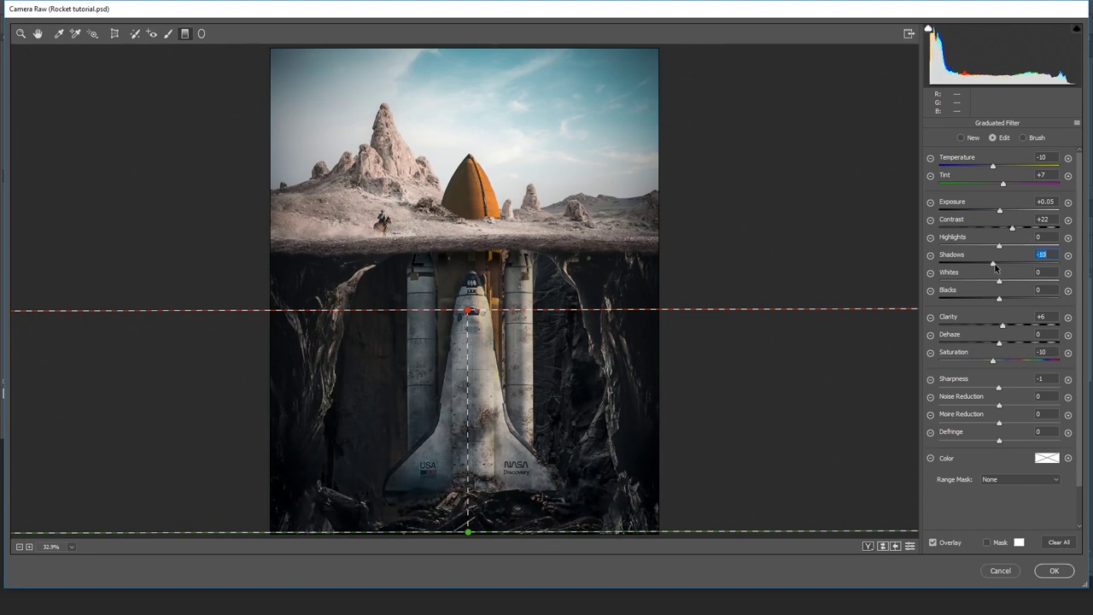
pyautogui.moveTo(1001, 212); pyautogui.dragTo(996, 212)
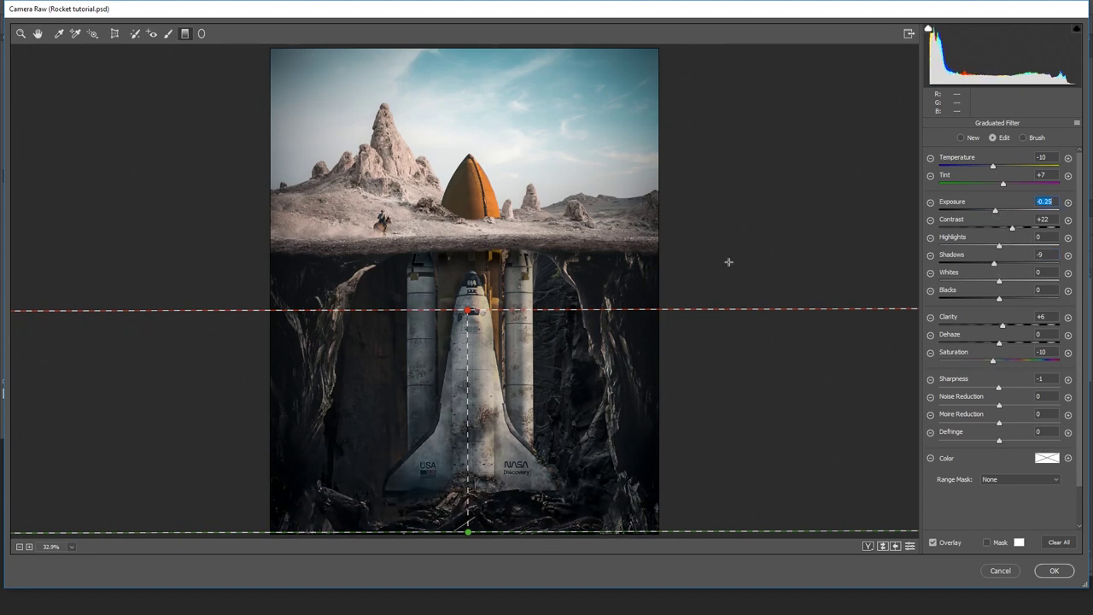
# Add a radial filter around the shuttle nose and orange tank with exposure +0.20 and contrast -1, and apply the Camera Raw changes.
pyautogui.click(202, 33)
pyautogui.moveTo(471, 273); pyautogui.dragTo(521, 361)
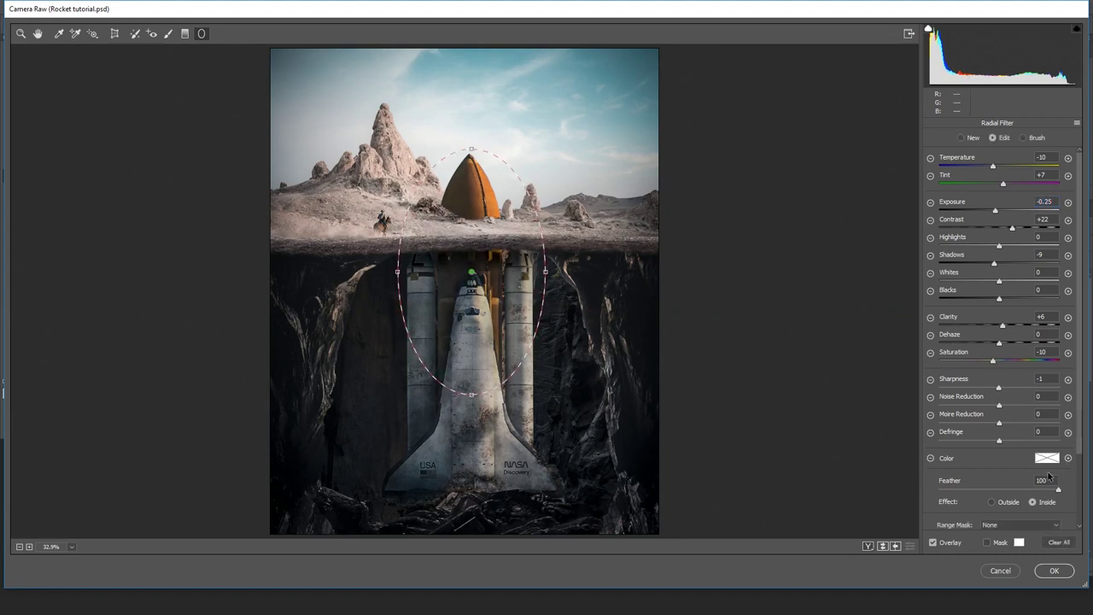
pyautogui.moveTo(996, 211); pyautogui.dragTo(1004, 212)
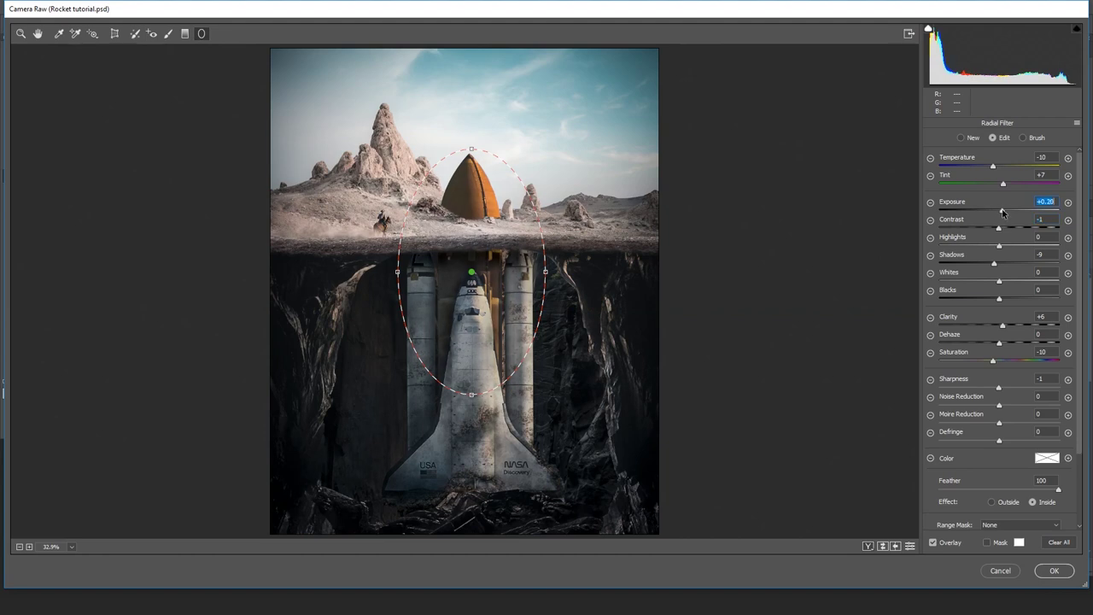
pyautogui.click(1053, 570)
pyautogui.moveTo(583, 473); pyautogui.dragTo(558, 444)
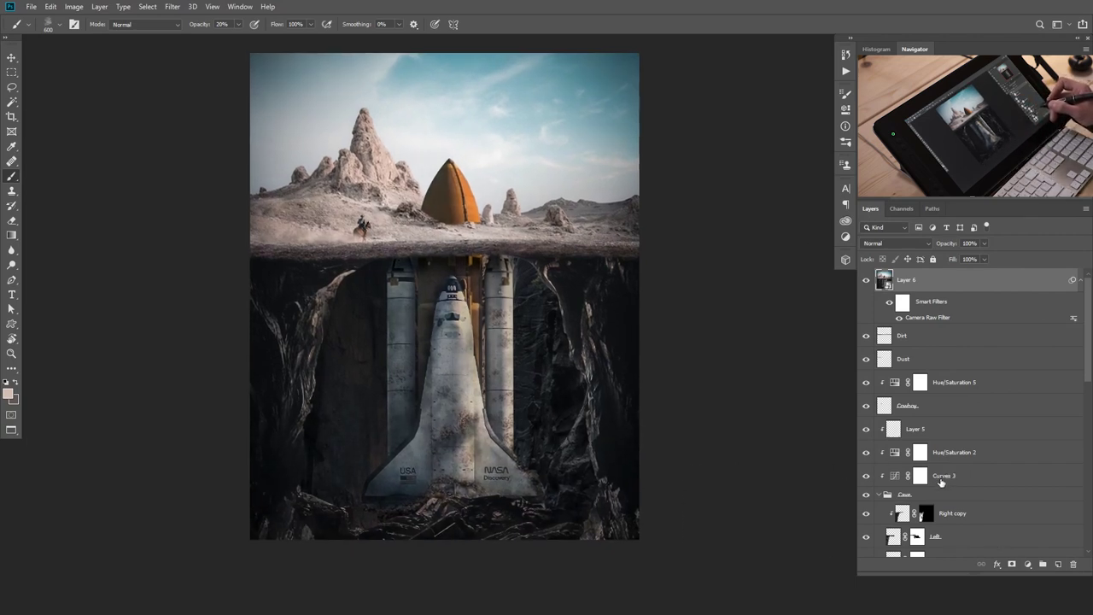
# Reopen Layer 6's Camera Raw filter, set split toning to balance +73, shadow hue 219 and shadow saturation 16, and apply it.
pyautogui.doubleClick(943, 326)
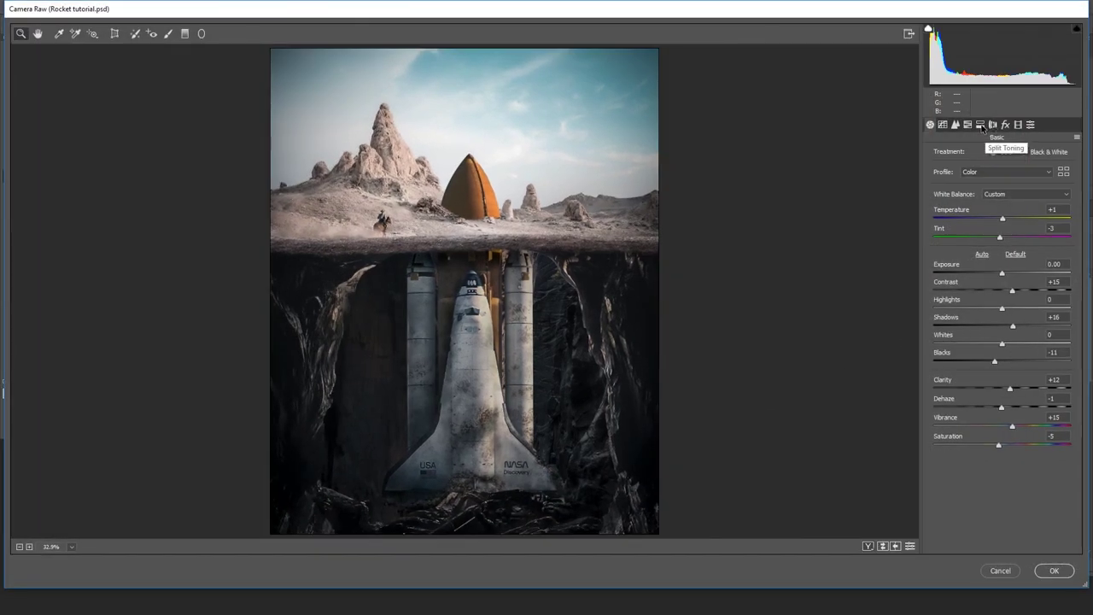
pyautogui.click(992, 124)
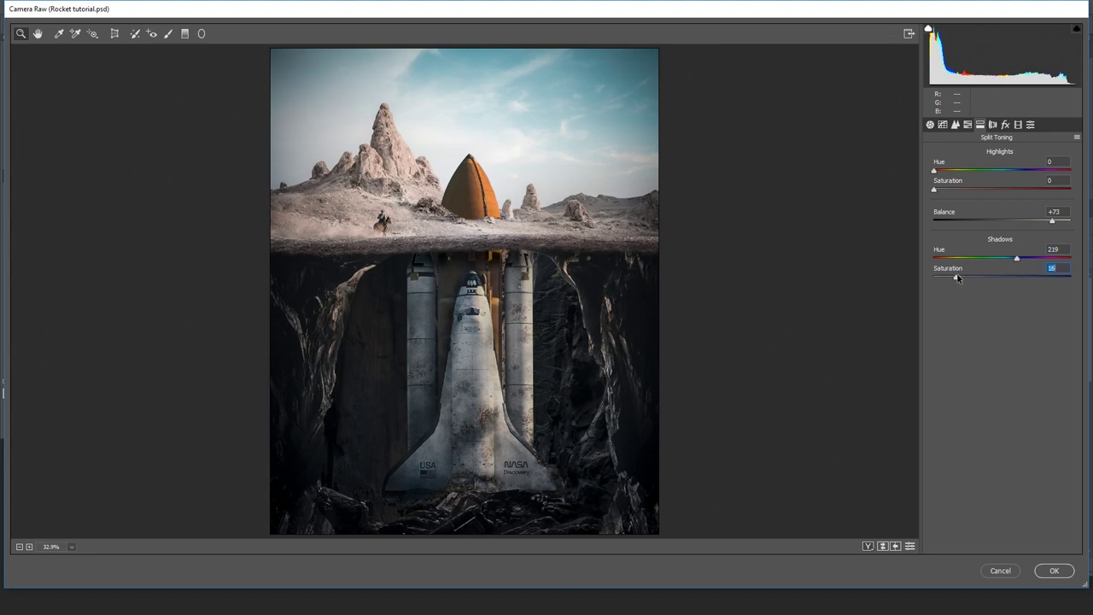
pyautogui.click(1054, 571)
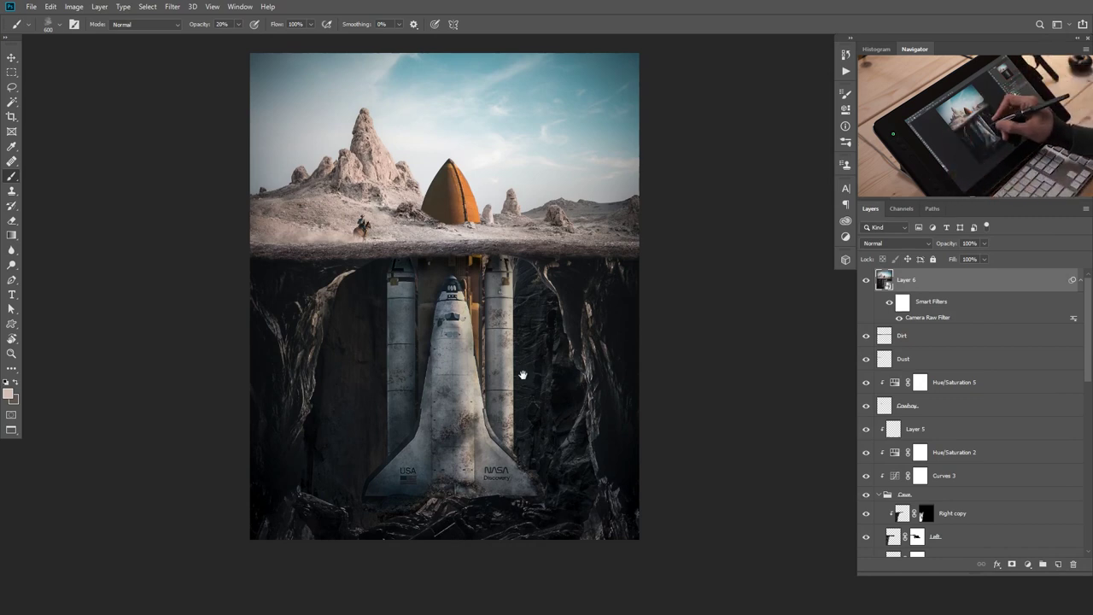
pyautogui.moveTo(504, 364); pyautogui.dragTo(513, 384)
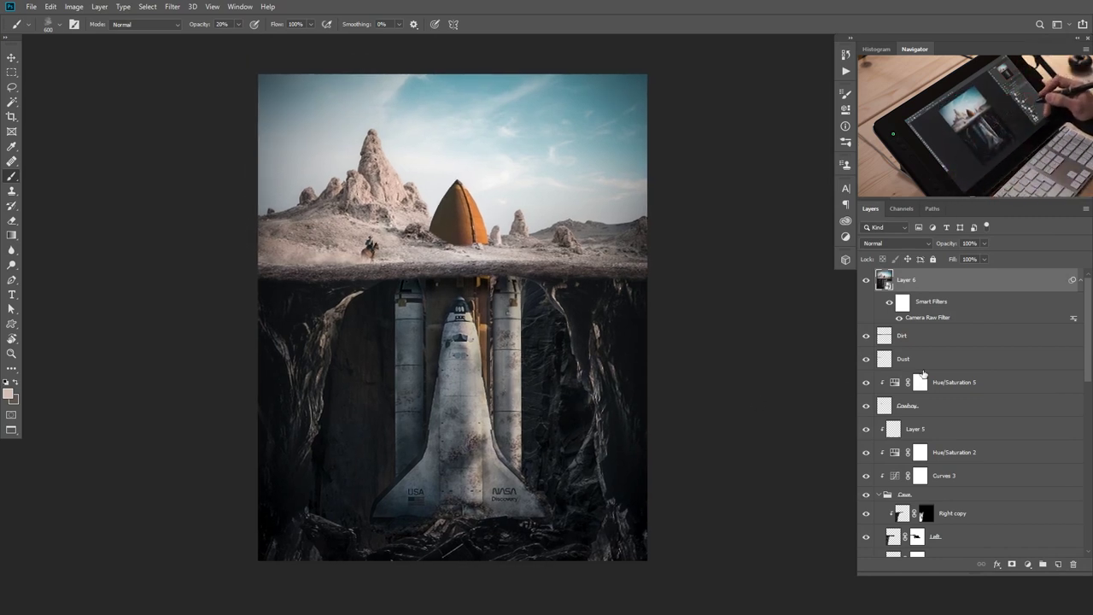